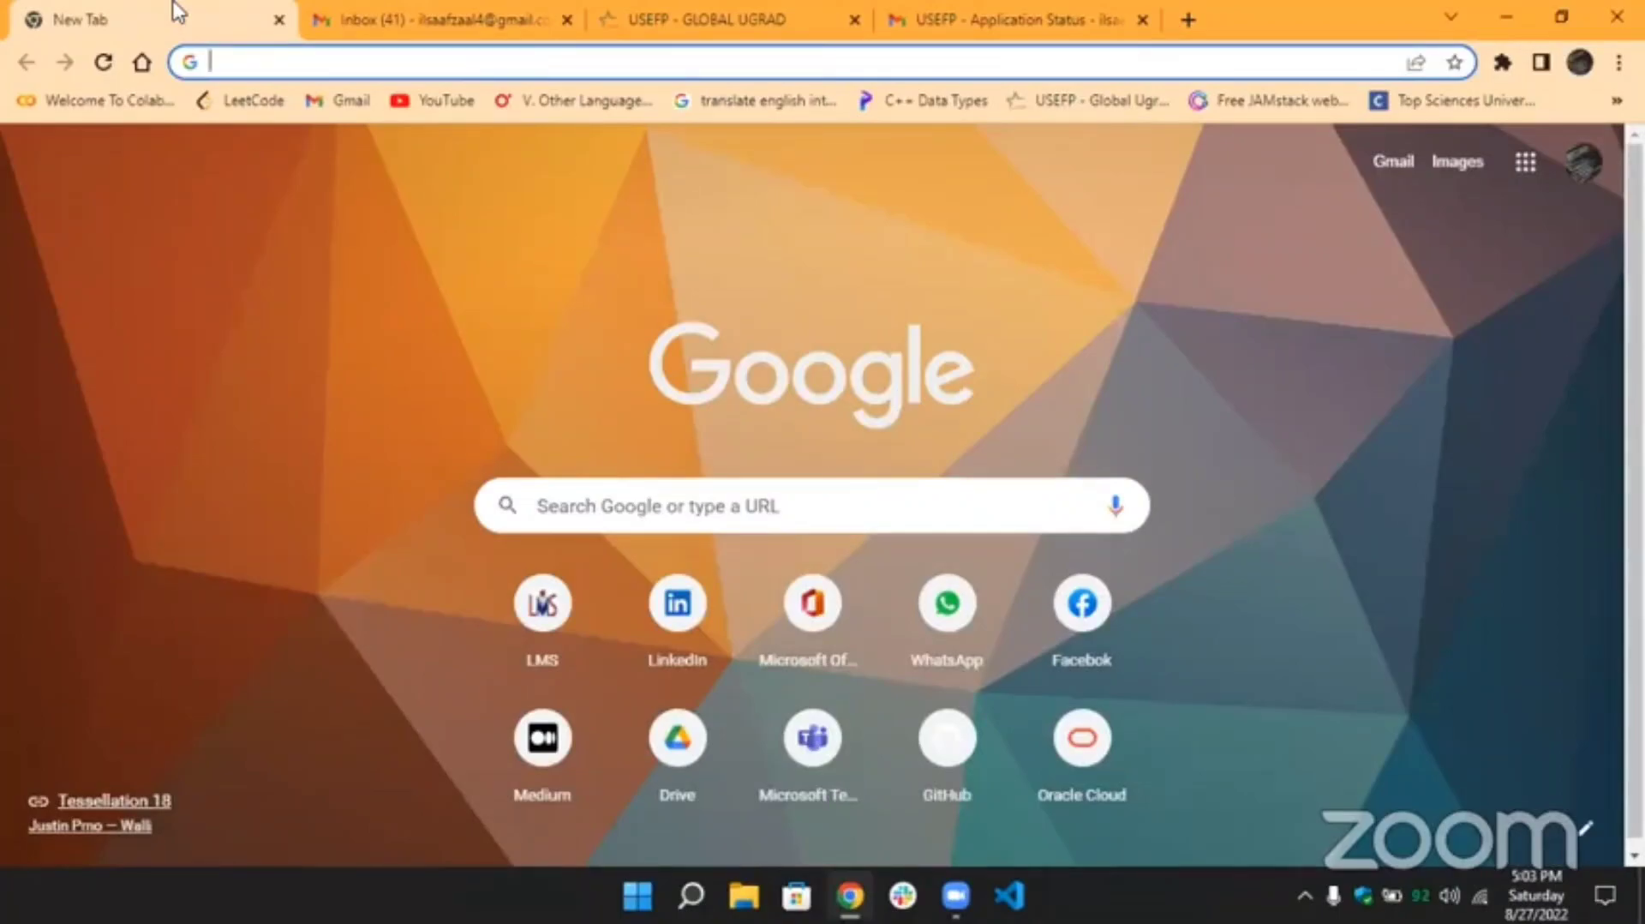
Search Google for usefp and open the usefp.org foundation website from the results.
type("use")
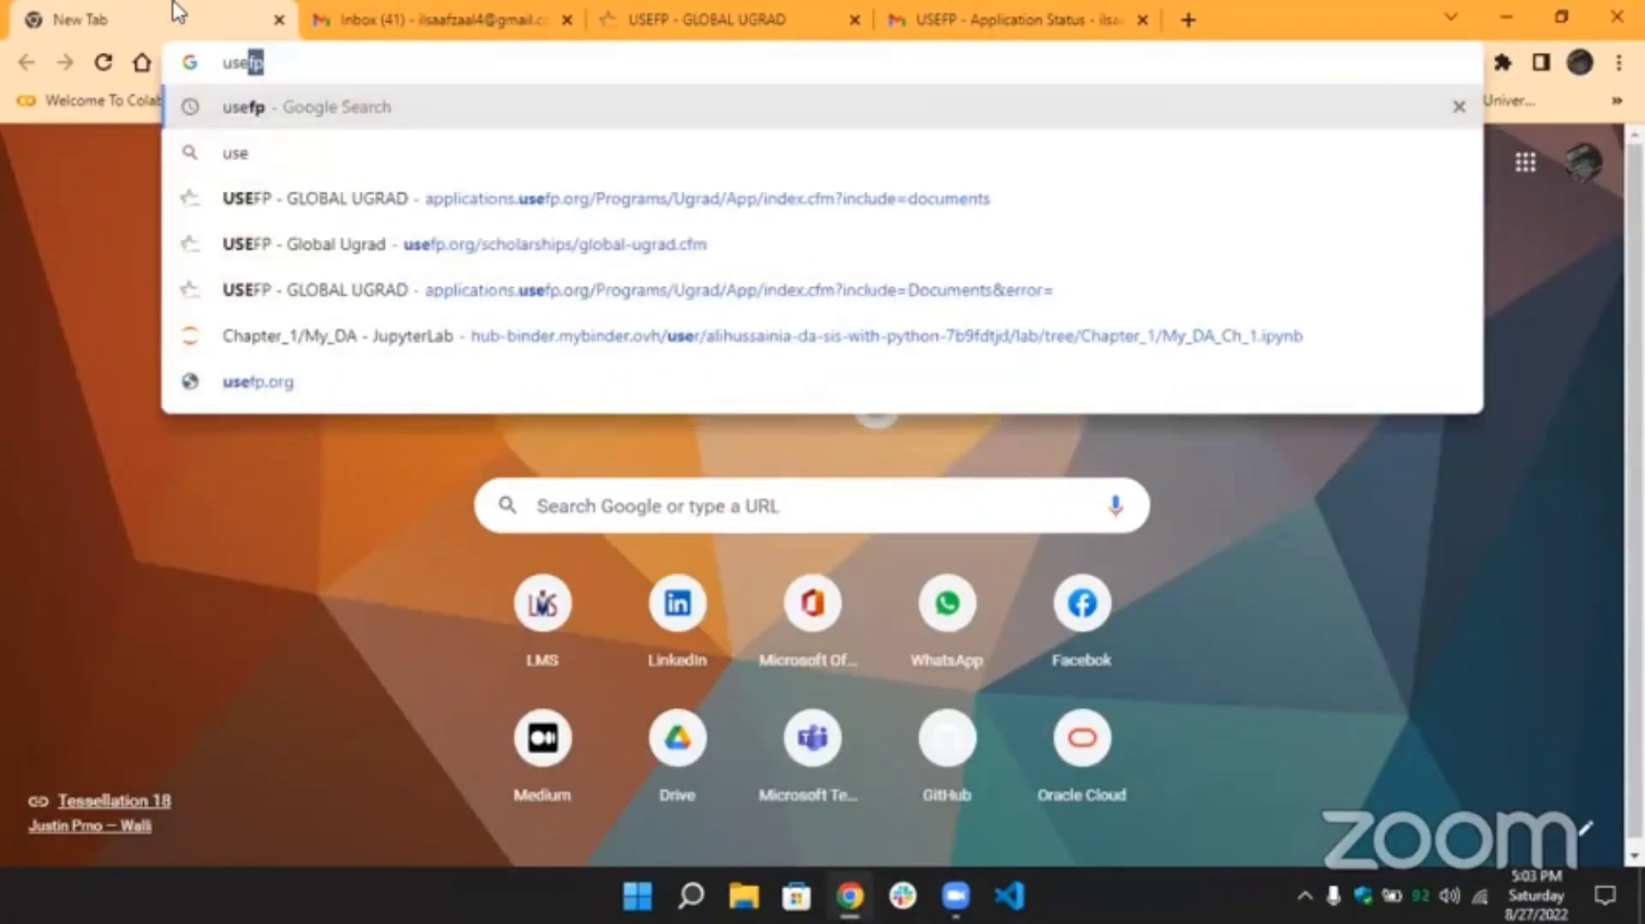
key("Return")
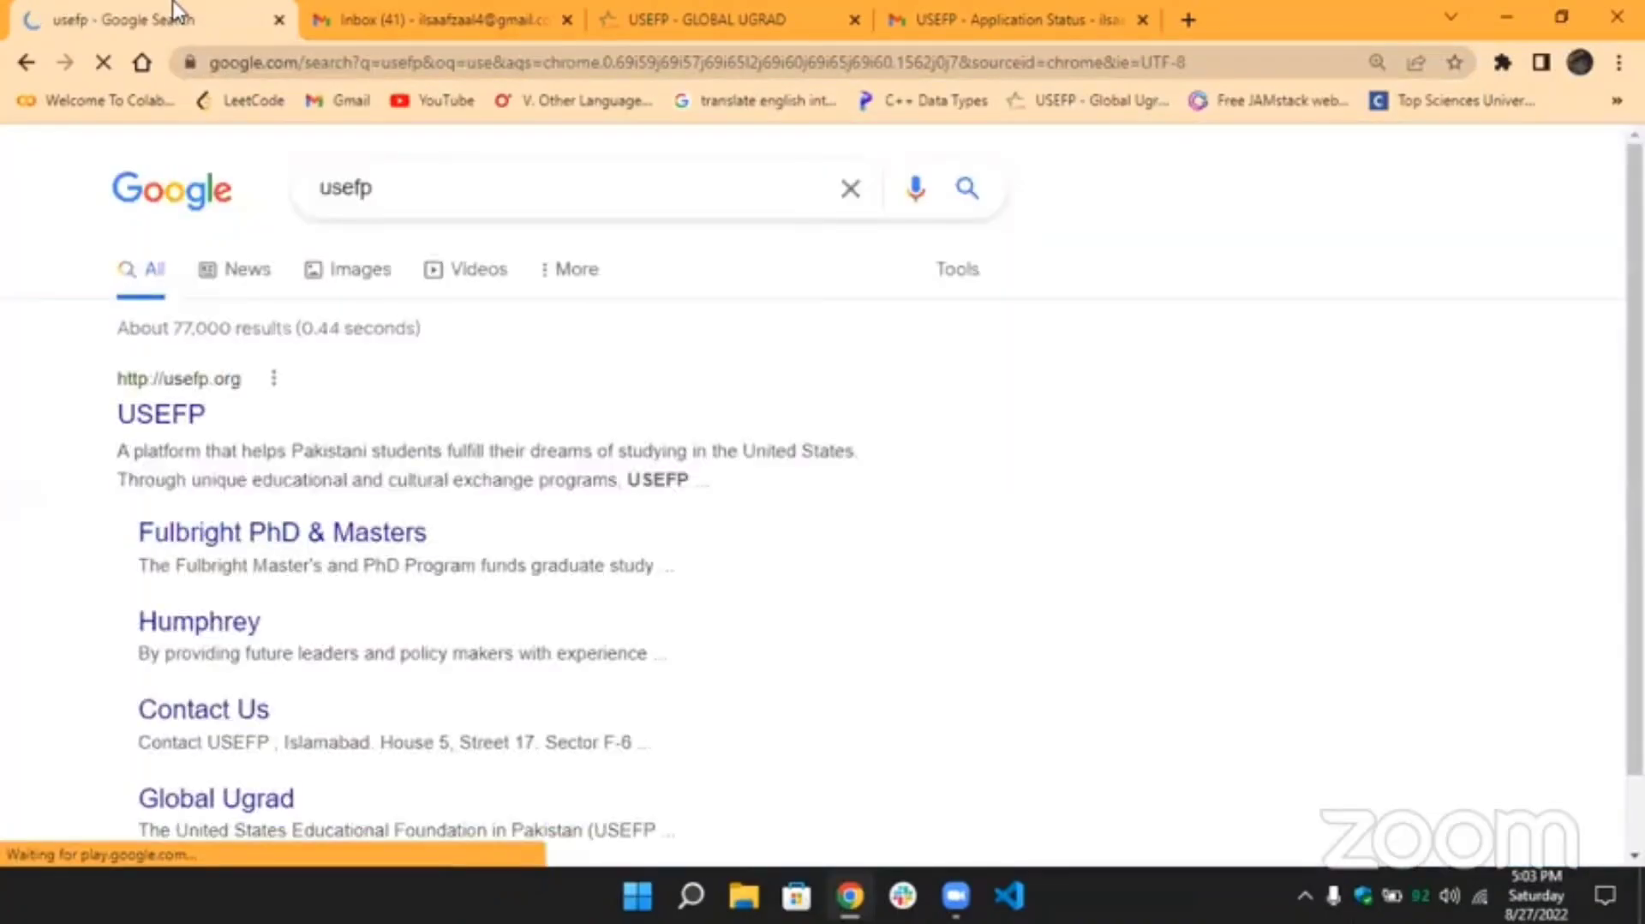
left_click(182, 412)
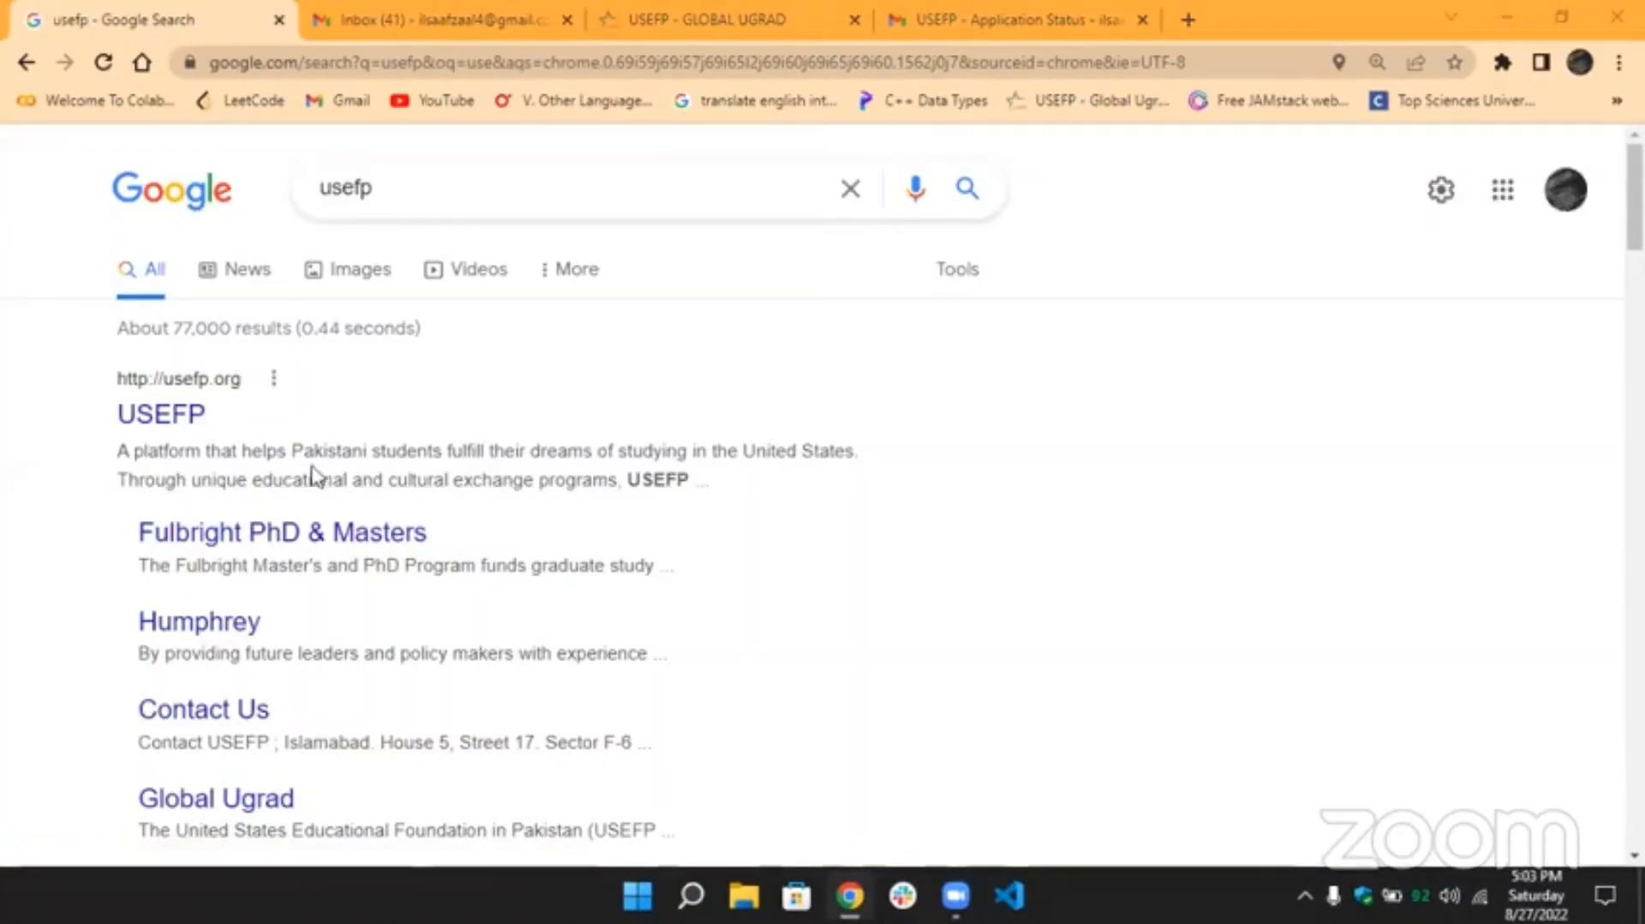
left_click(188, 418)
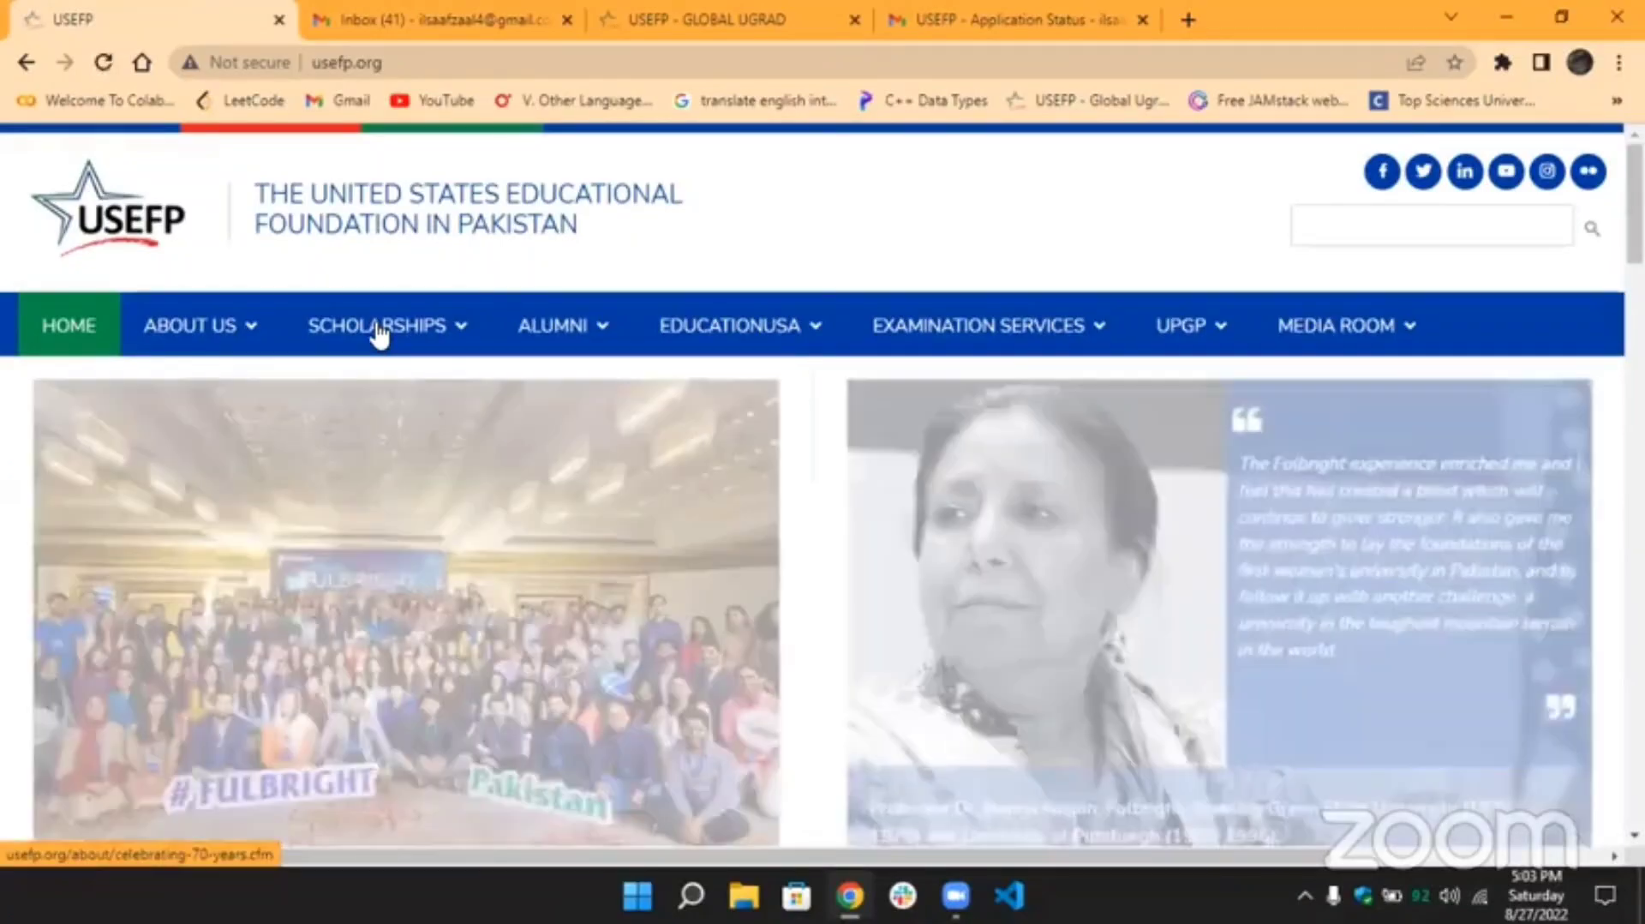
Go to Scholarships > Undergraduate Students > Global UGRAD to open the program page.
left_click(377, 334)
mouse_move(419, 463)
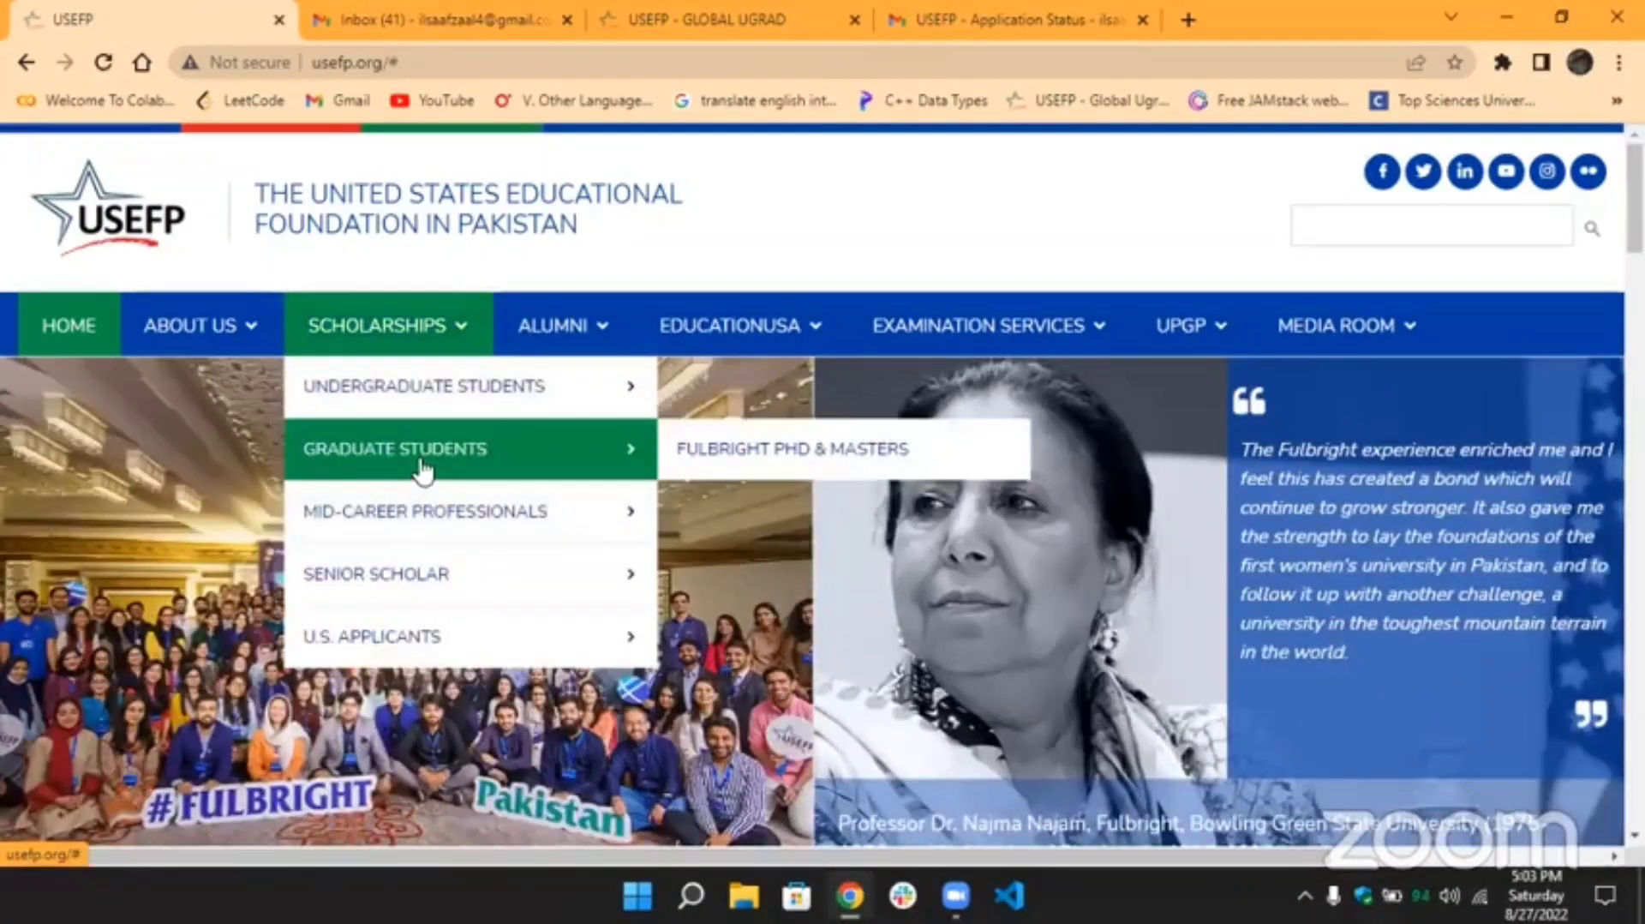
mouse_move(628, 392)
left_click(724, 385)
mouse_move(377, 307)
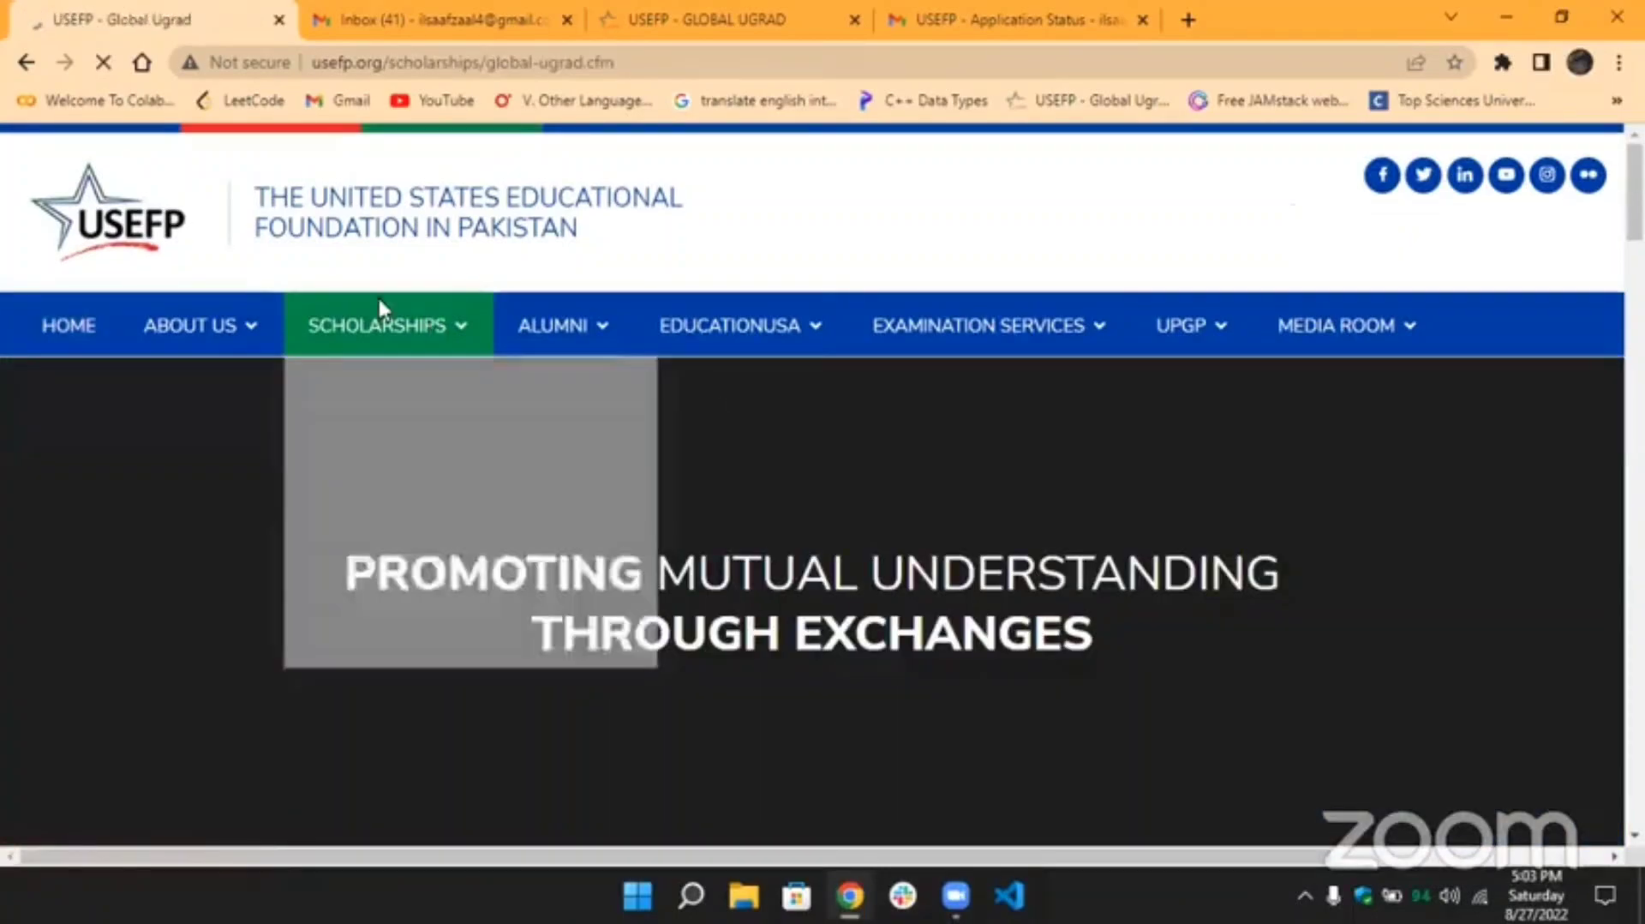
mouse_move(416, 401)
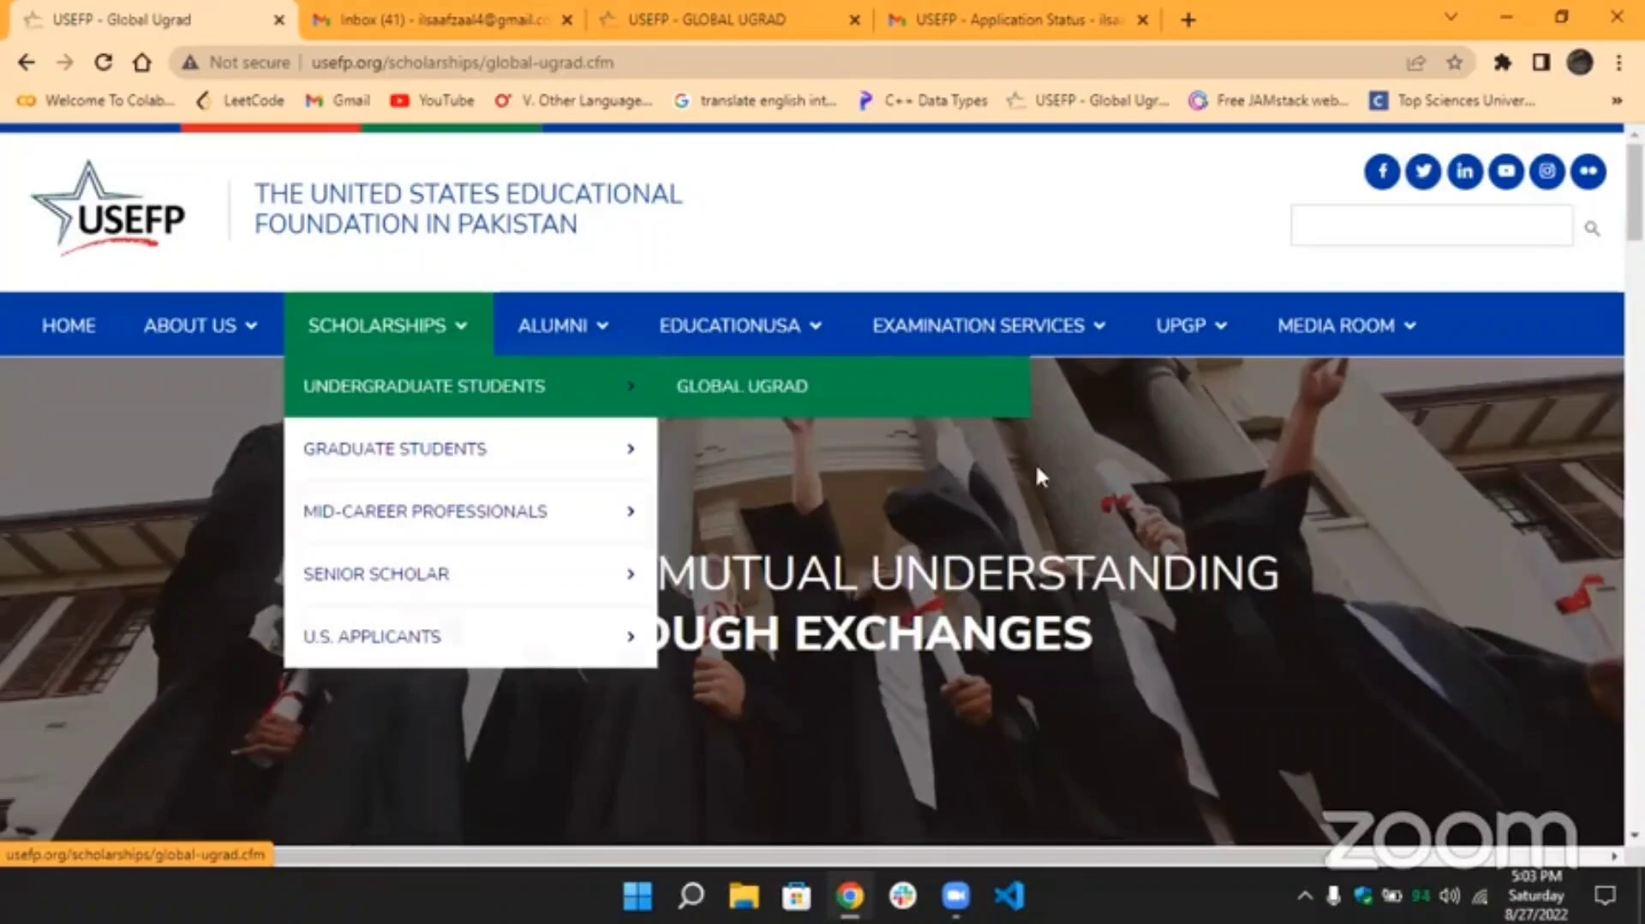
Review the Global UGRAD program box and highlight its September 21, 2022 deadline.
scroll(1040, 480, "down", 8)
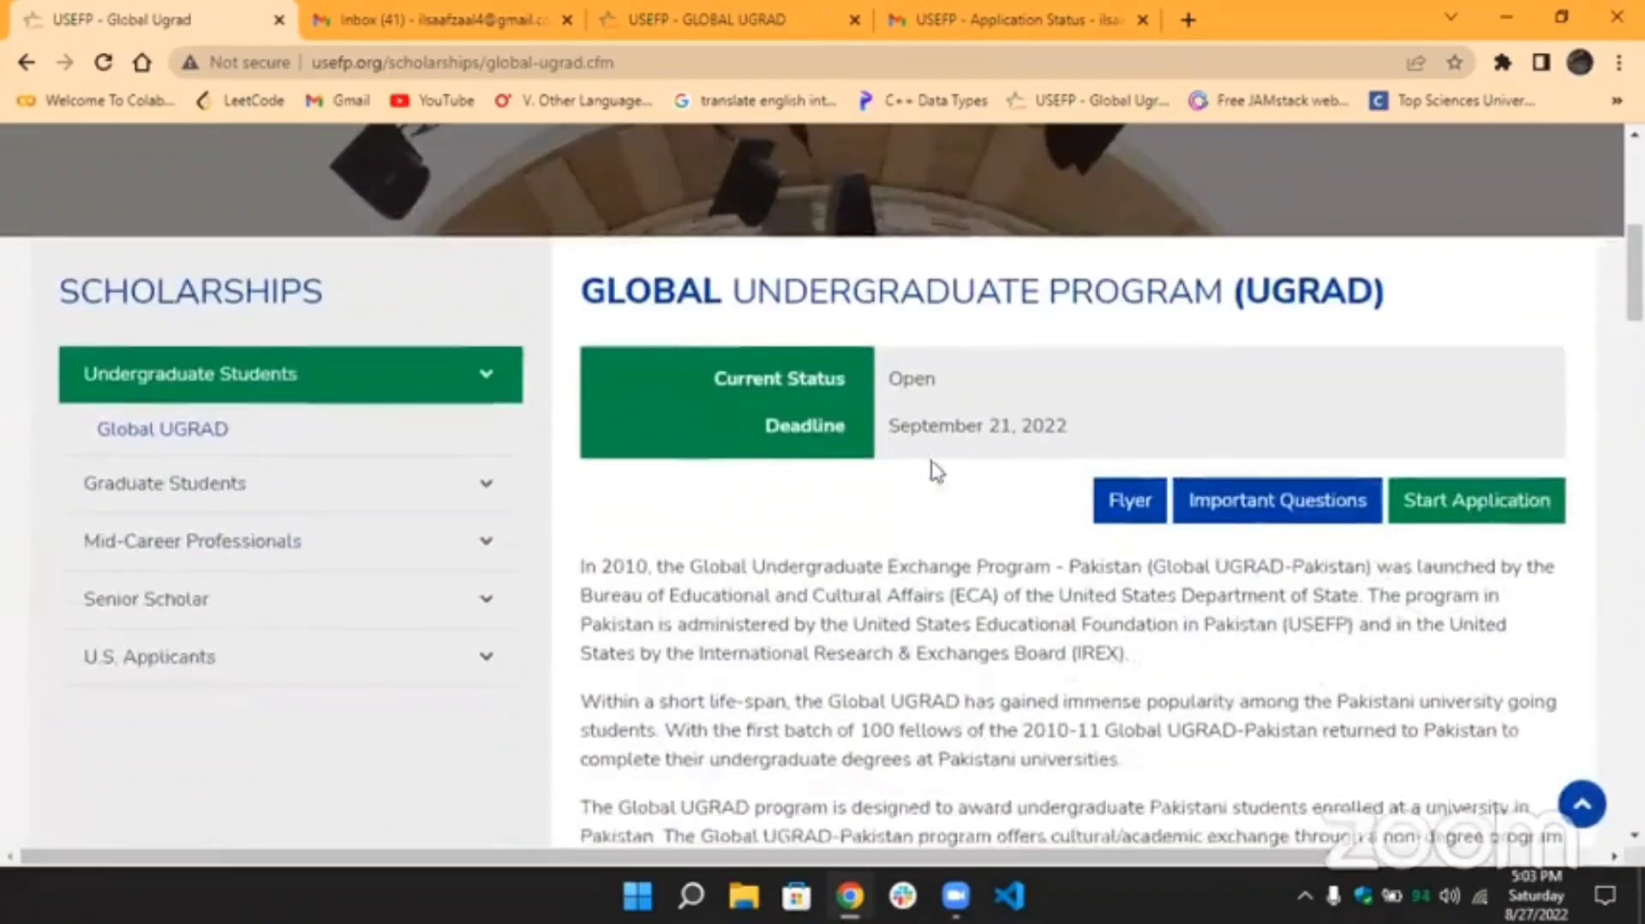
scroll(933, 470, "up", 1)
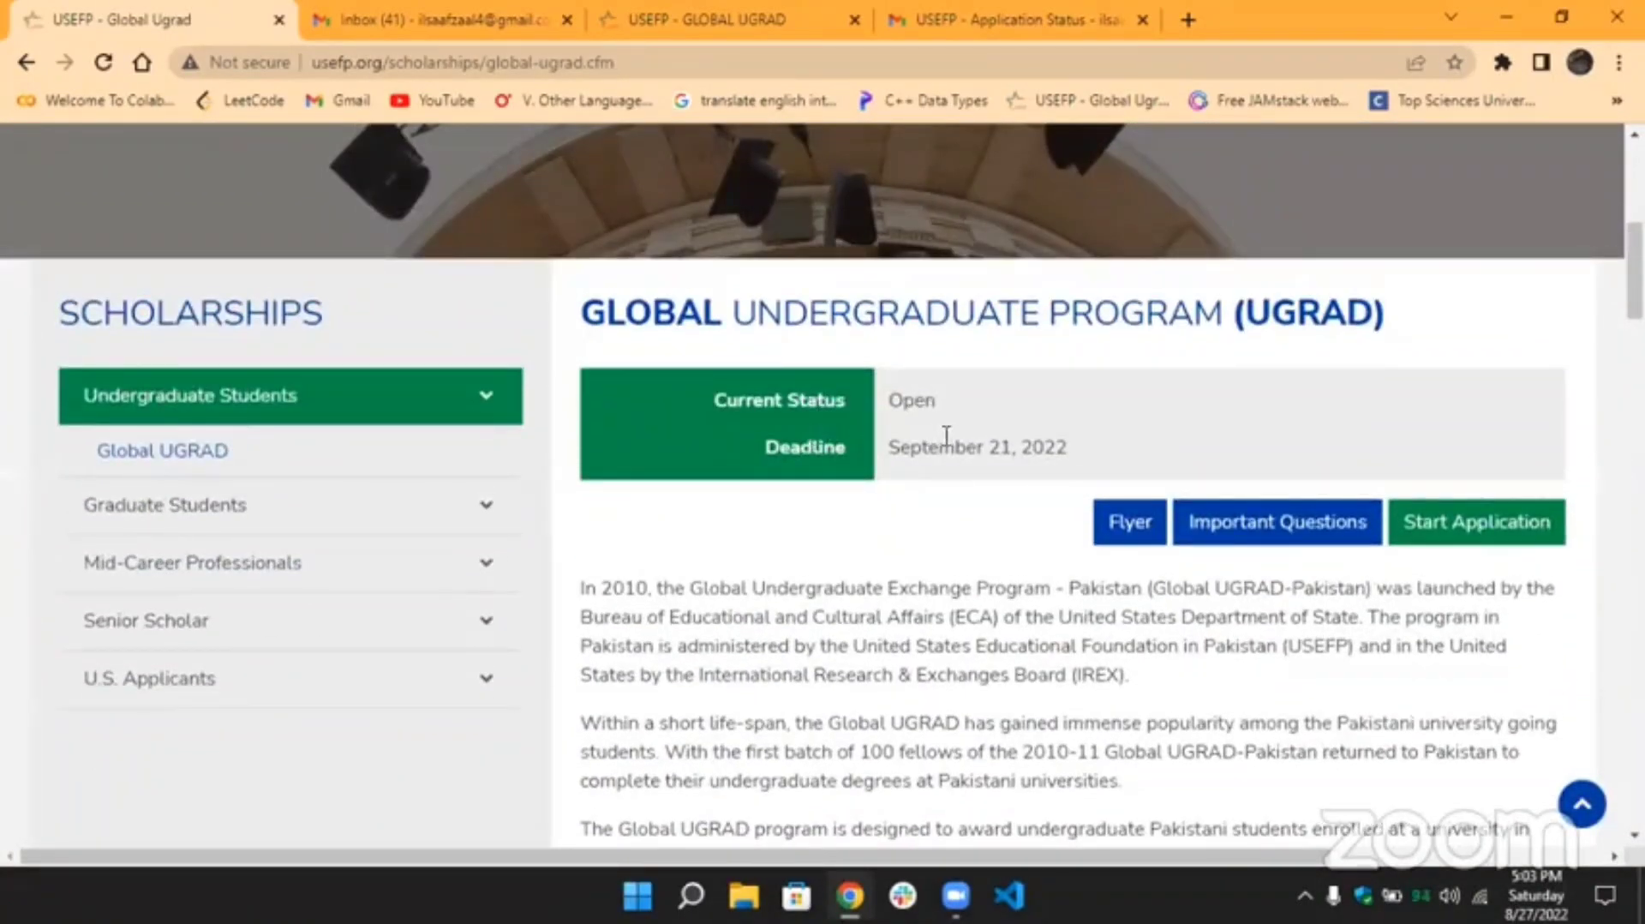
left_click_drag(889, 446, 1065, 452)
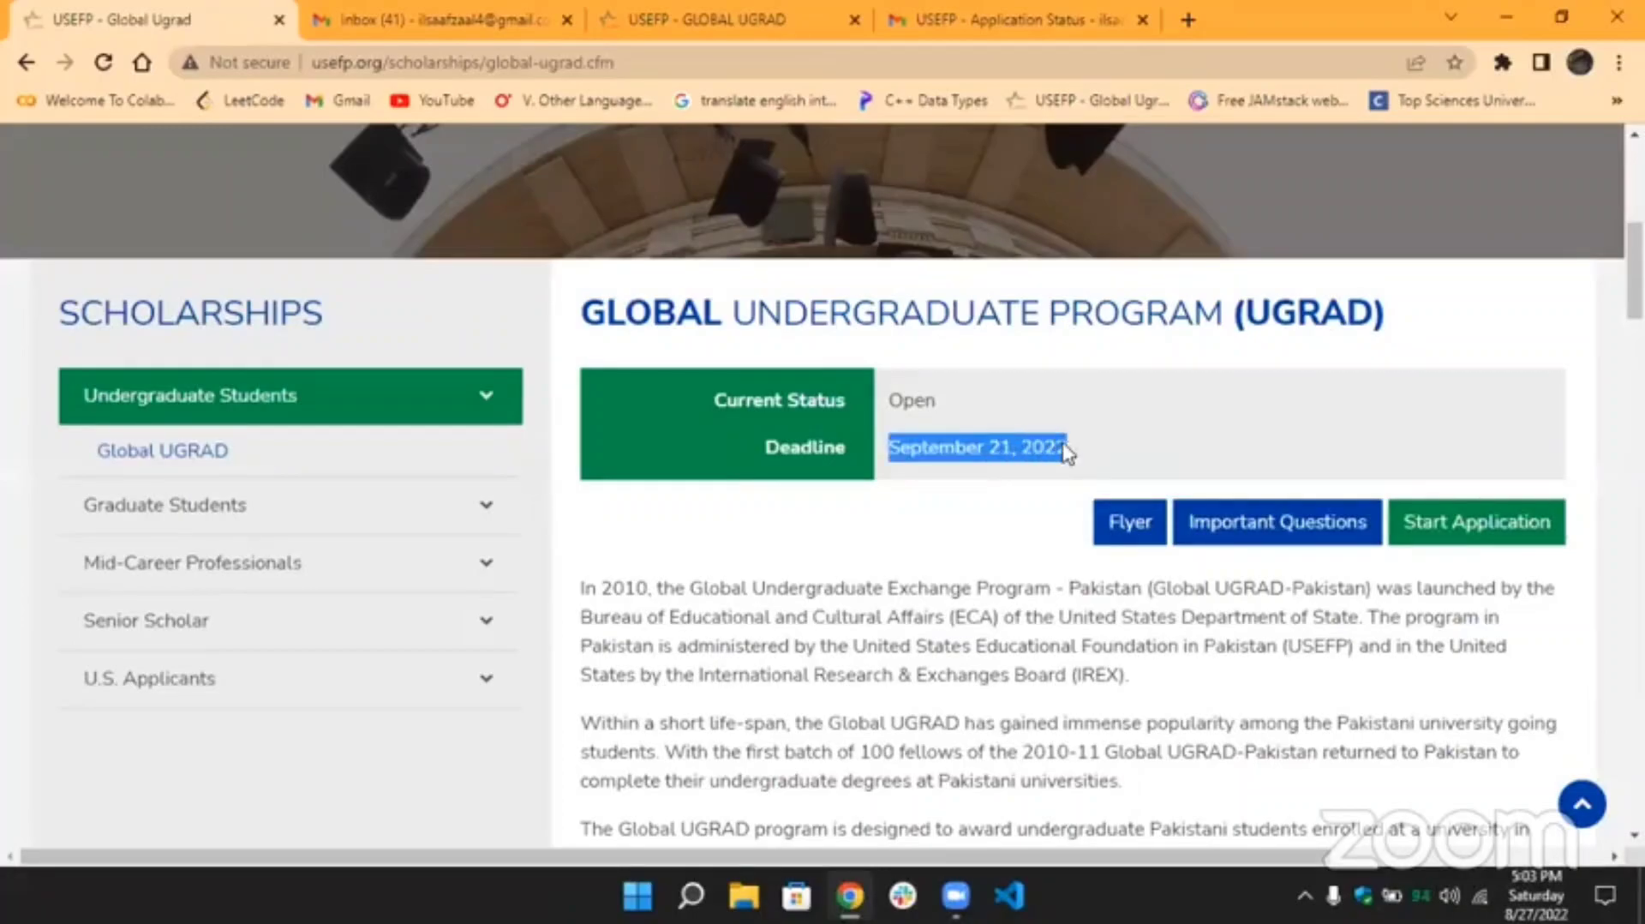
left_click(1089, 648)
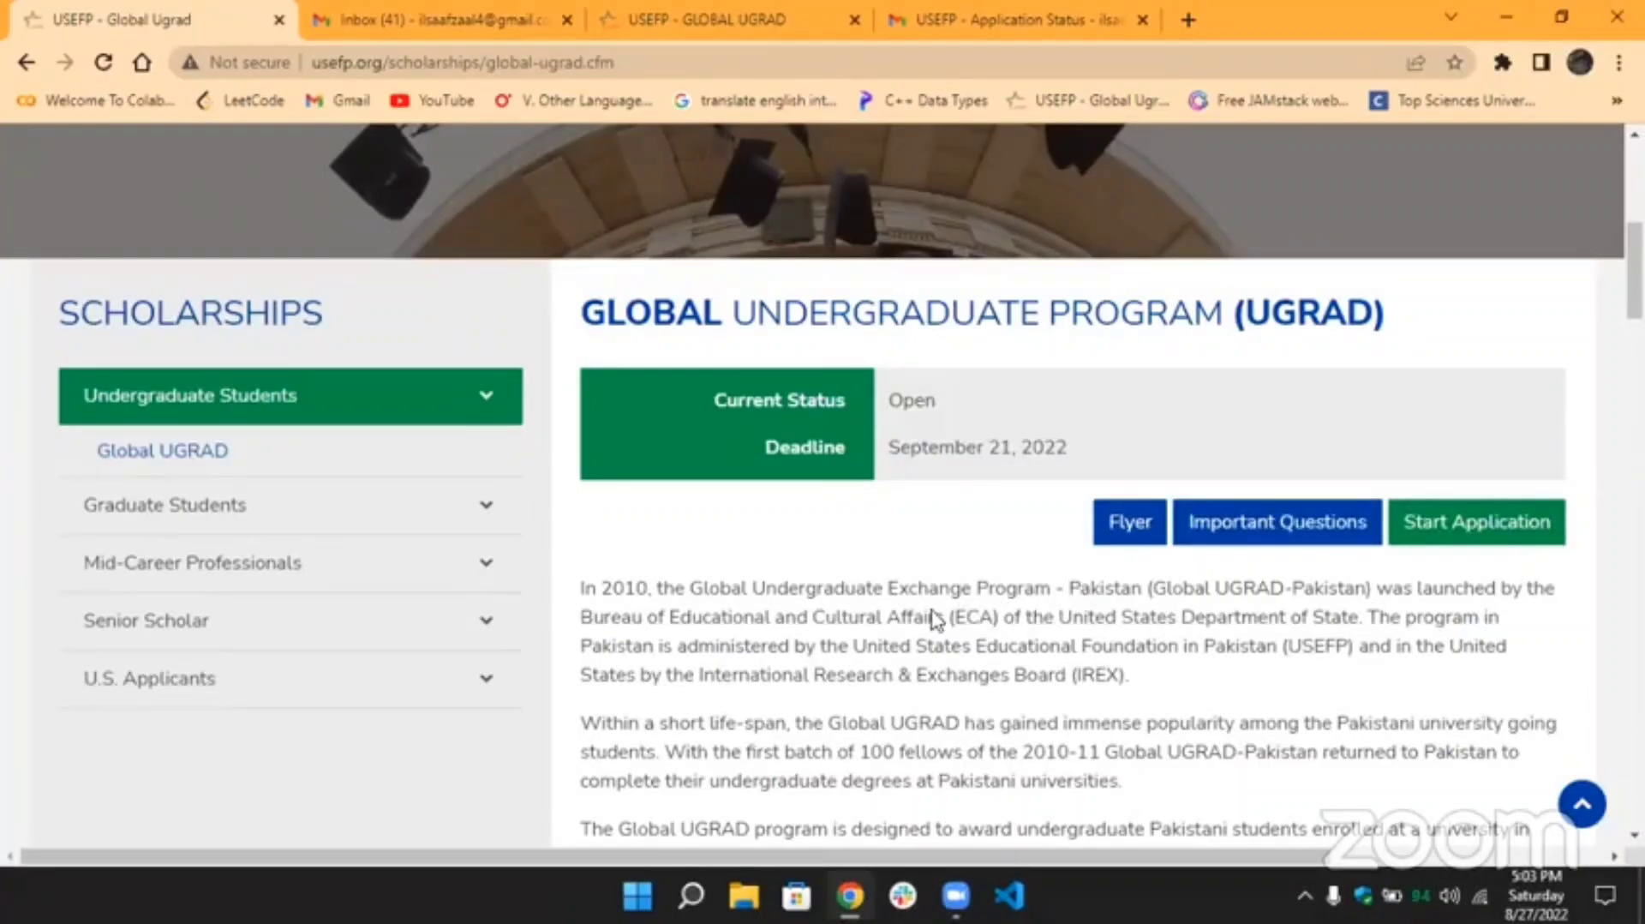
scroll(933, 612, "down", 5)
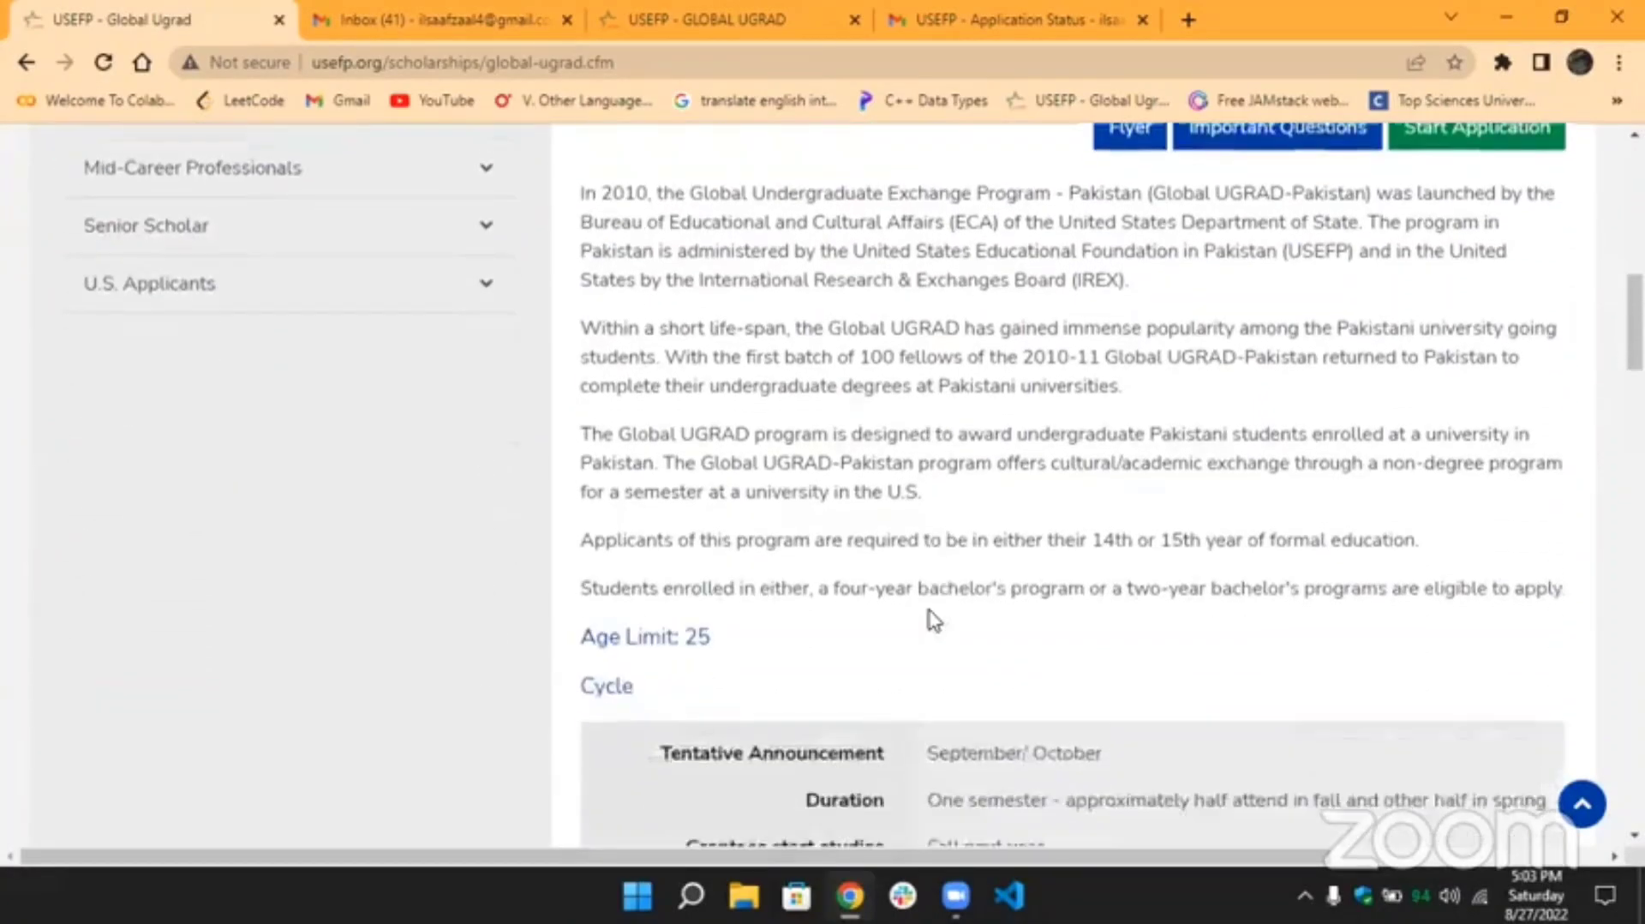
scroll(932, 619, "up", 2)
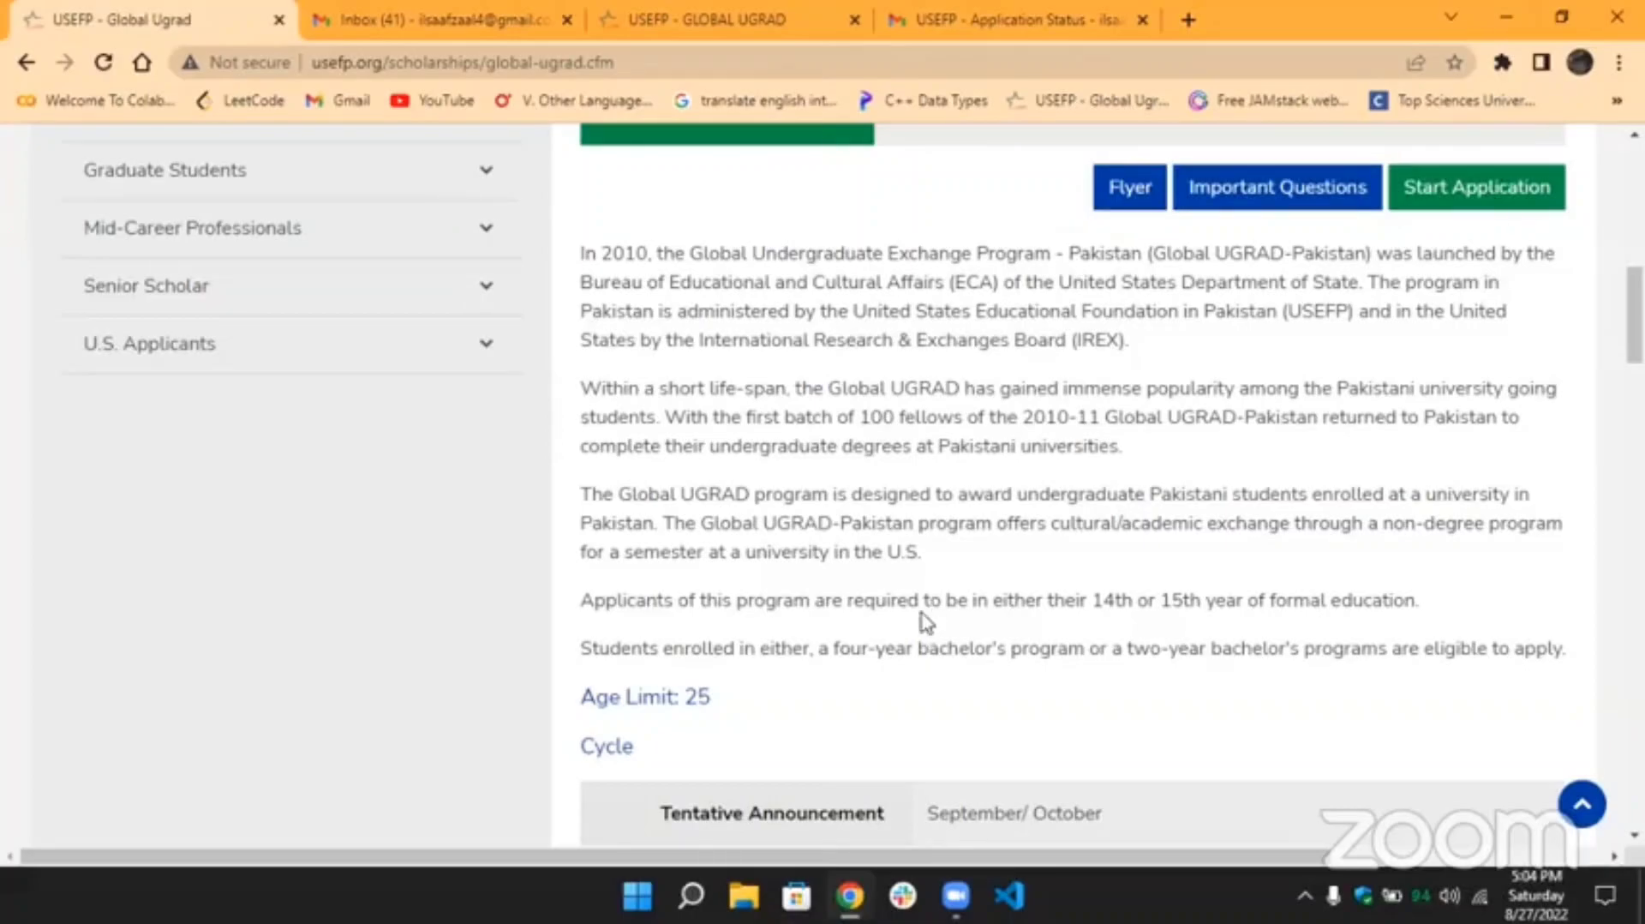
scroll(856, 538, "down", 2)
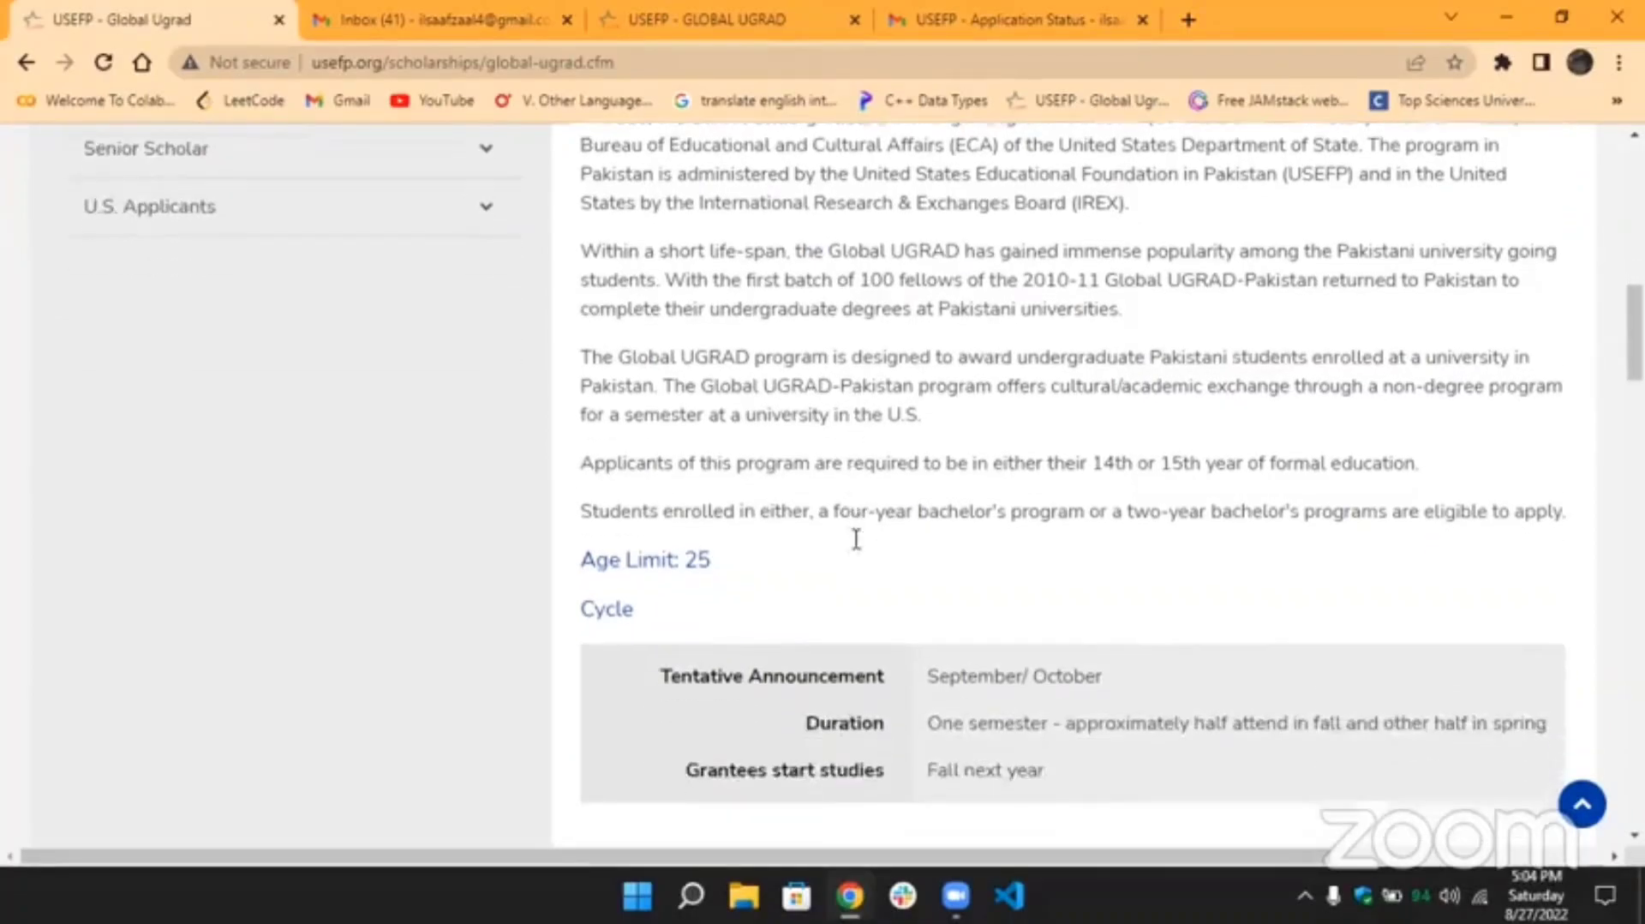
left_click_drag(584, 545, 760, 544)
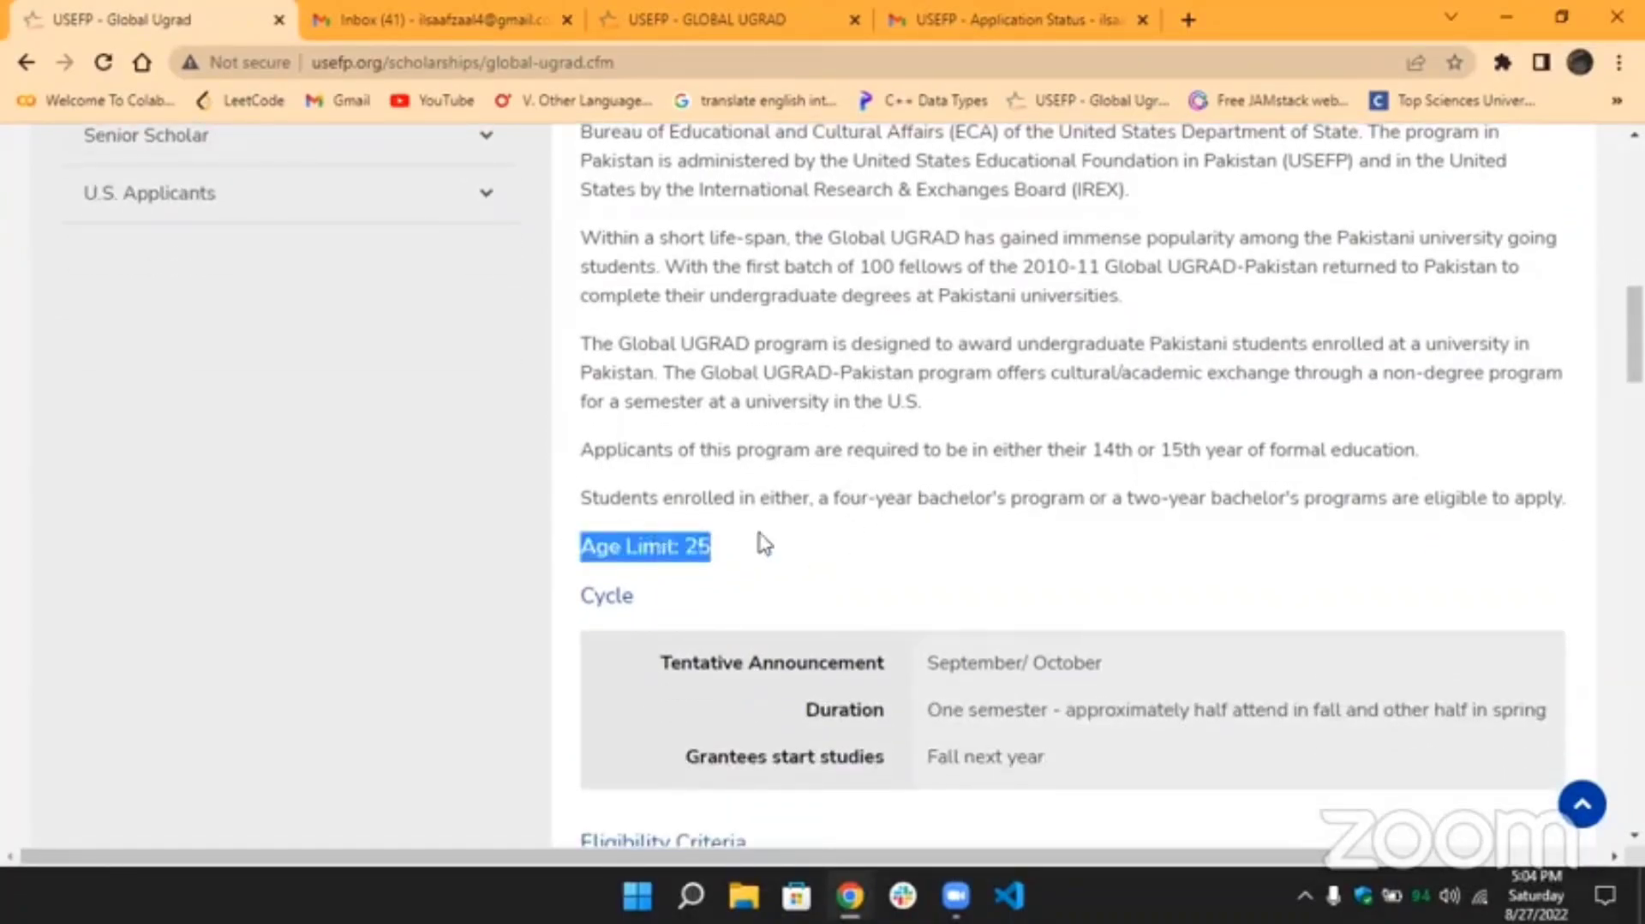
left_click(779, 540)
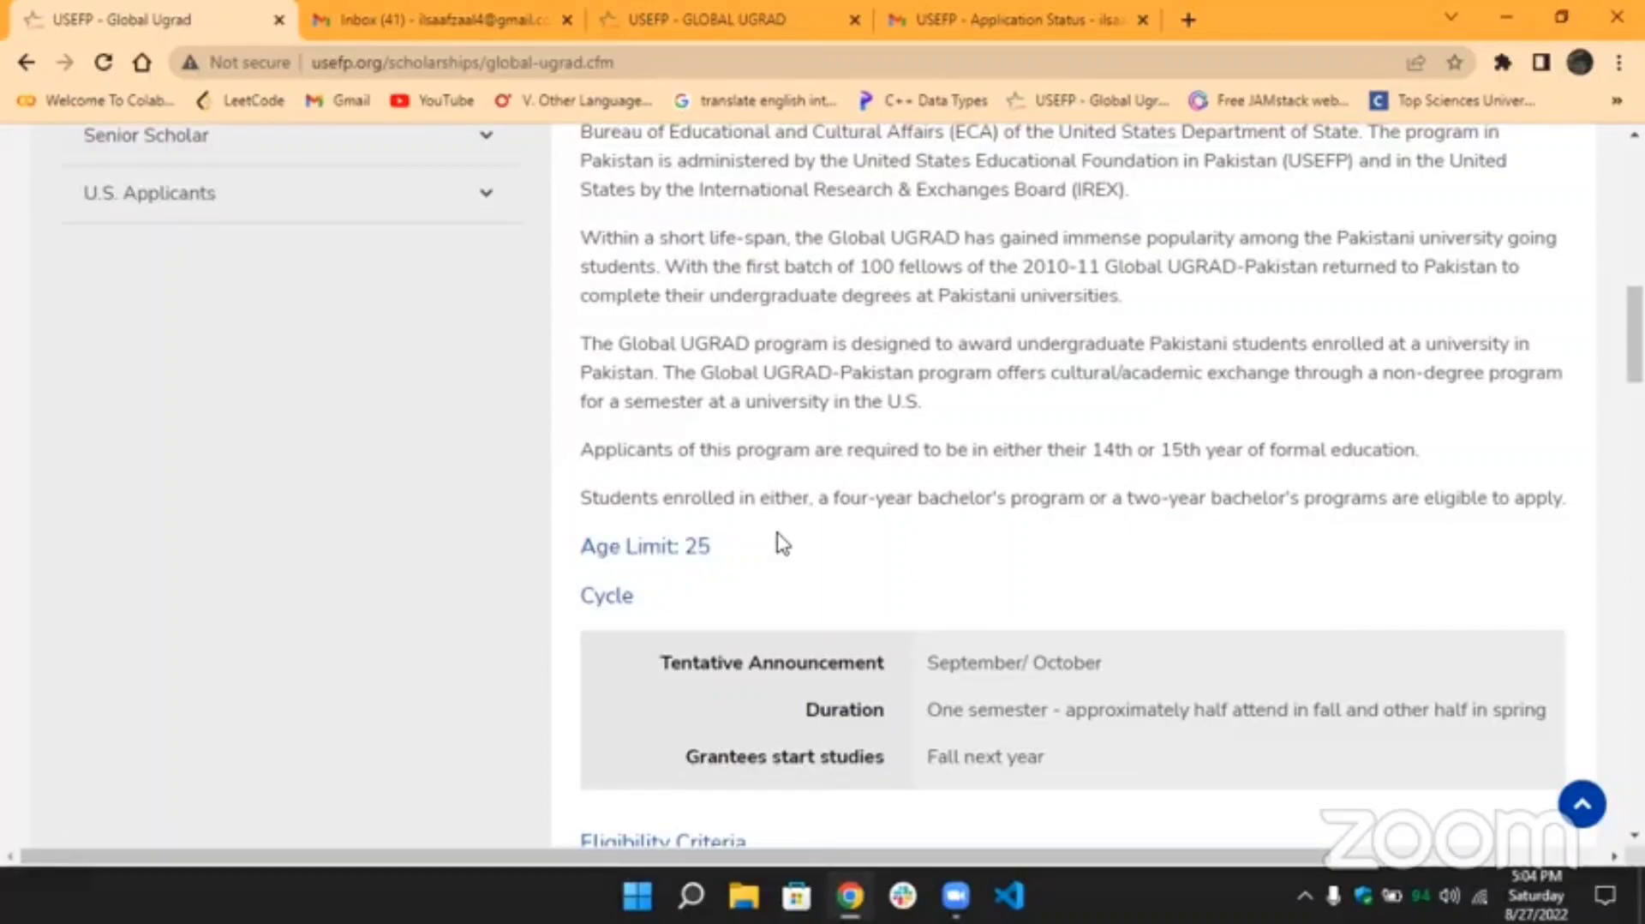
scroll(781, 542, "up", 2)
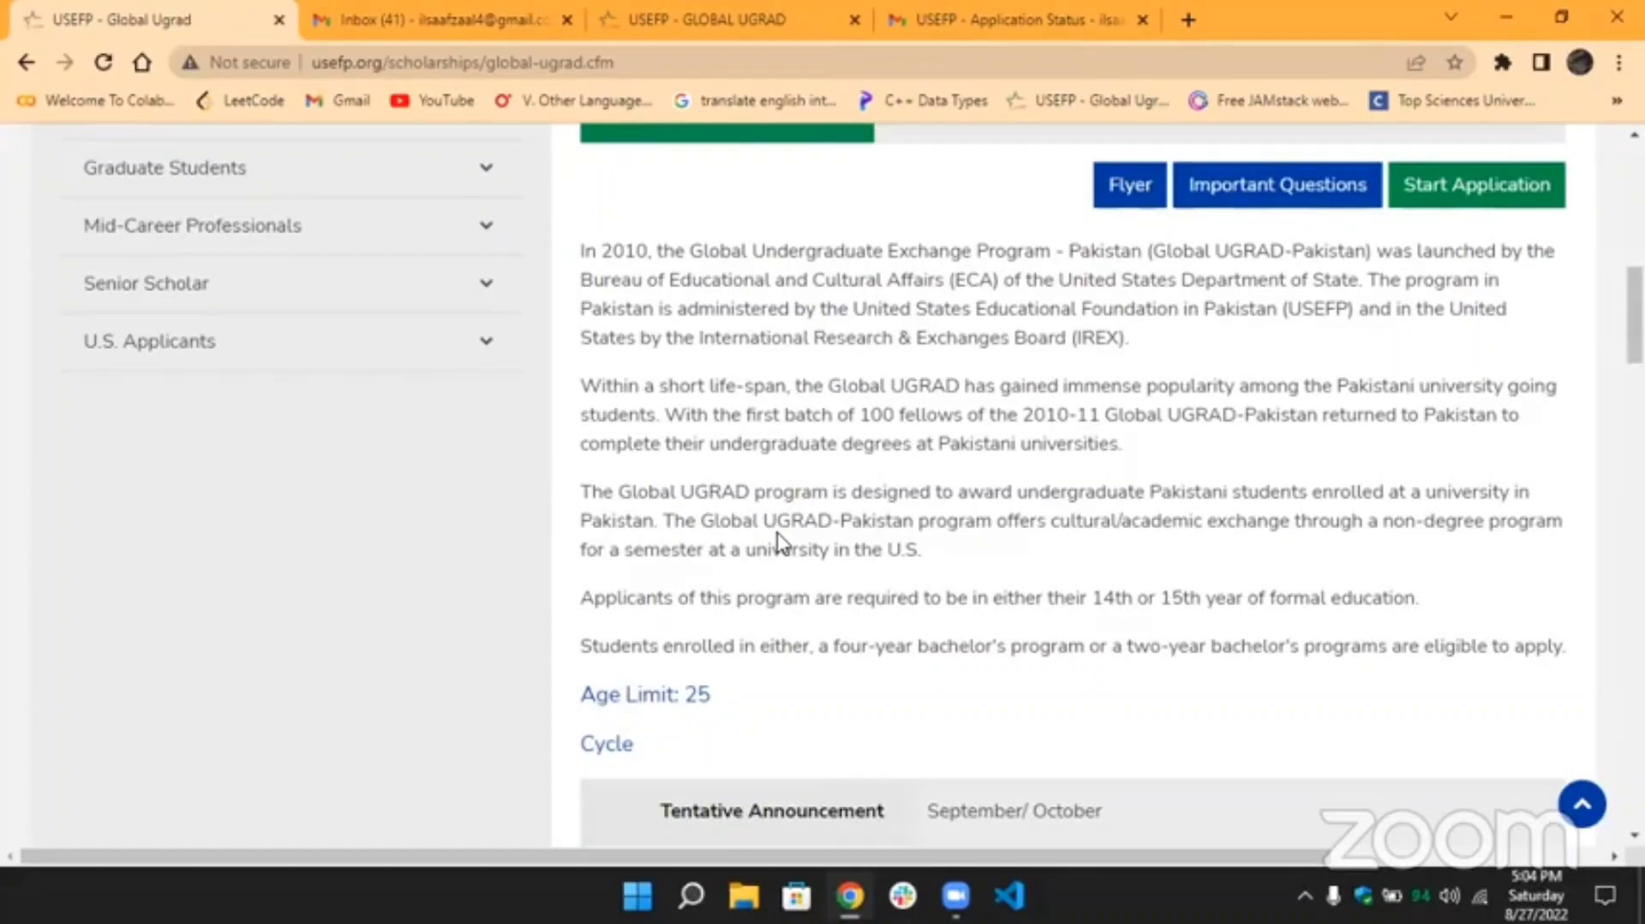
scroll(779, 544, "down", 6)
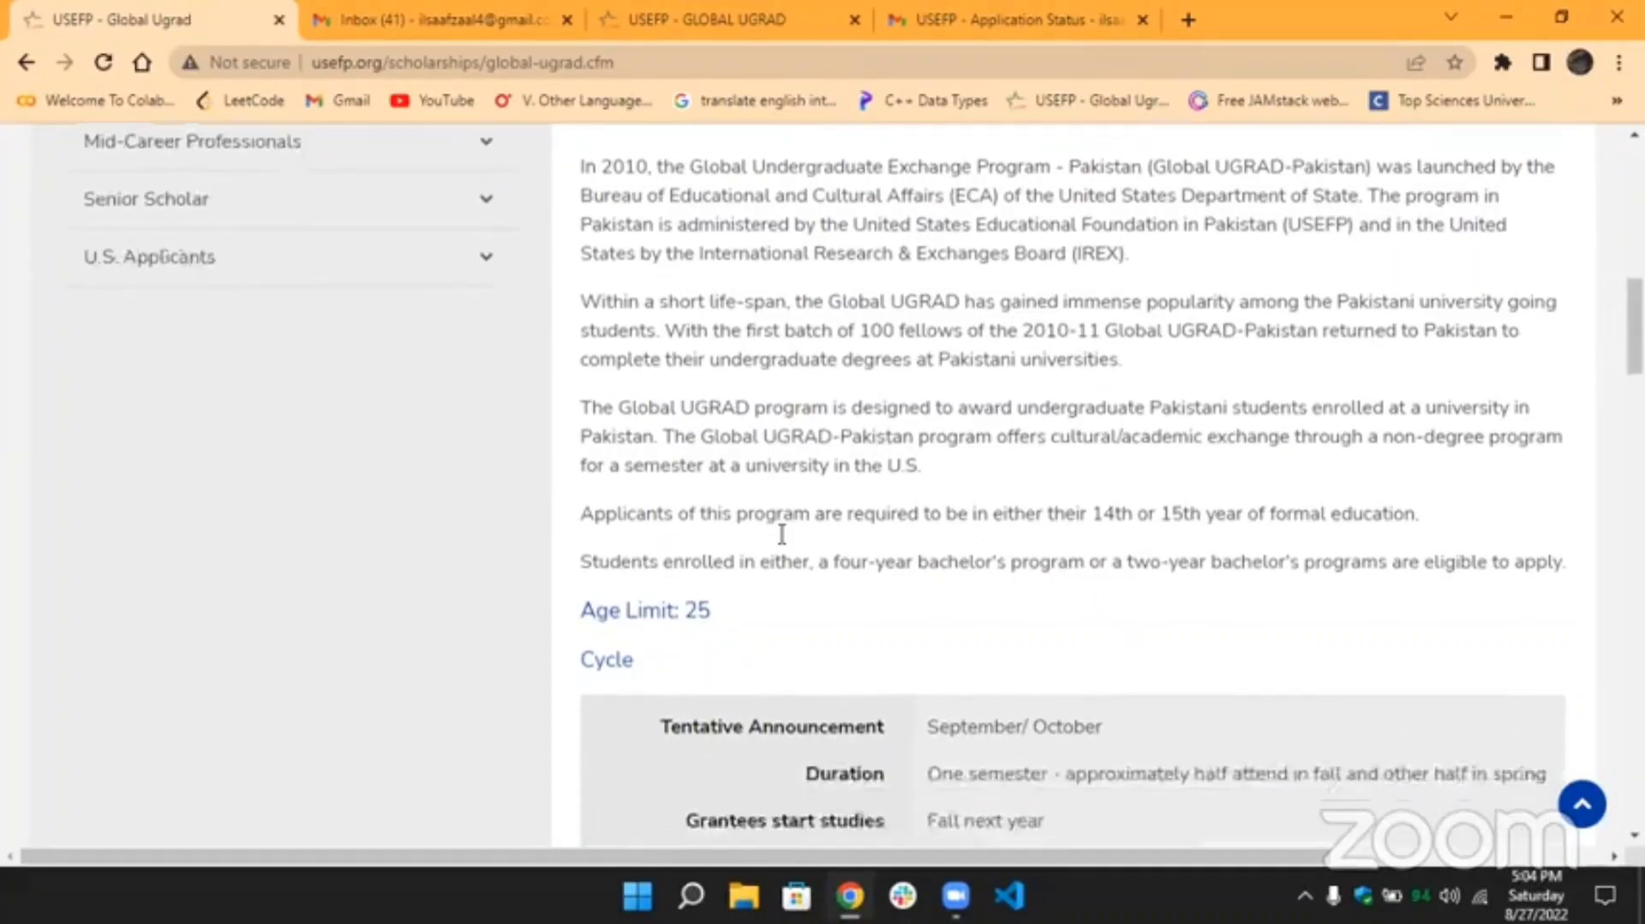
scroll(781, 533, "down", 1)
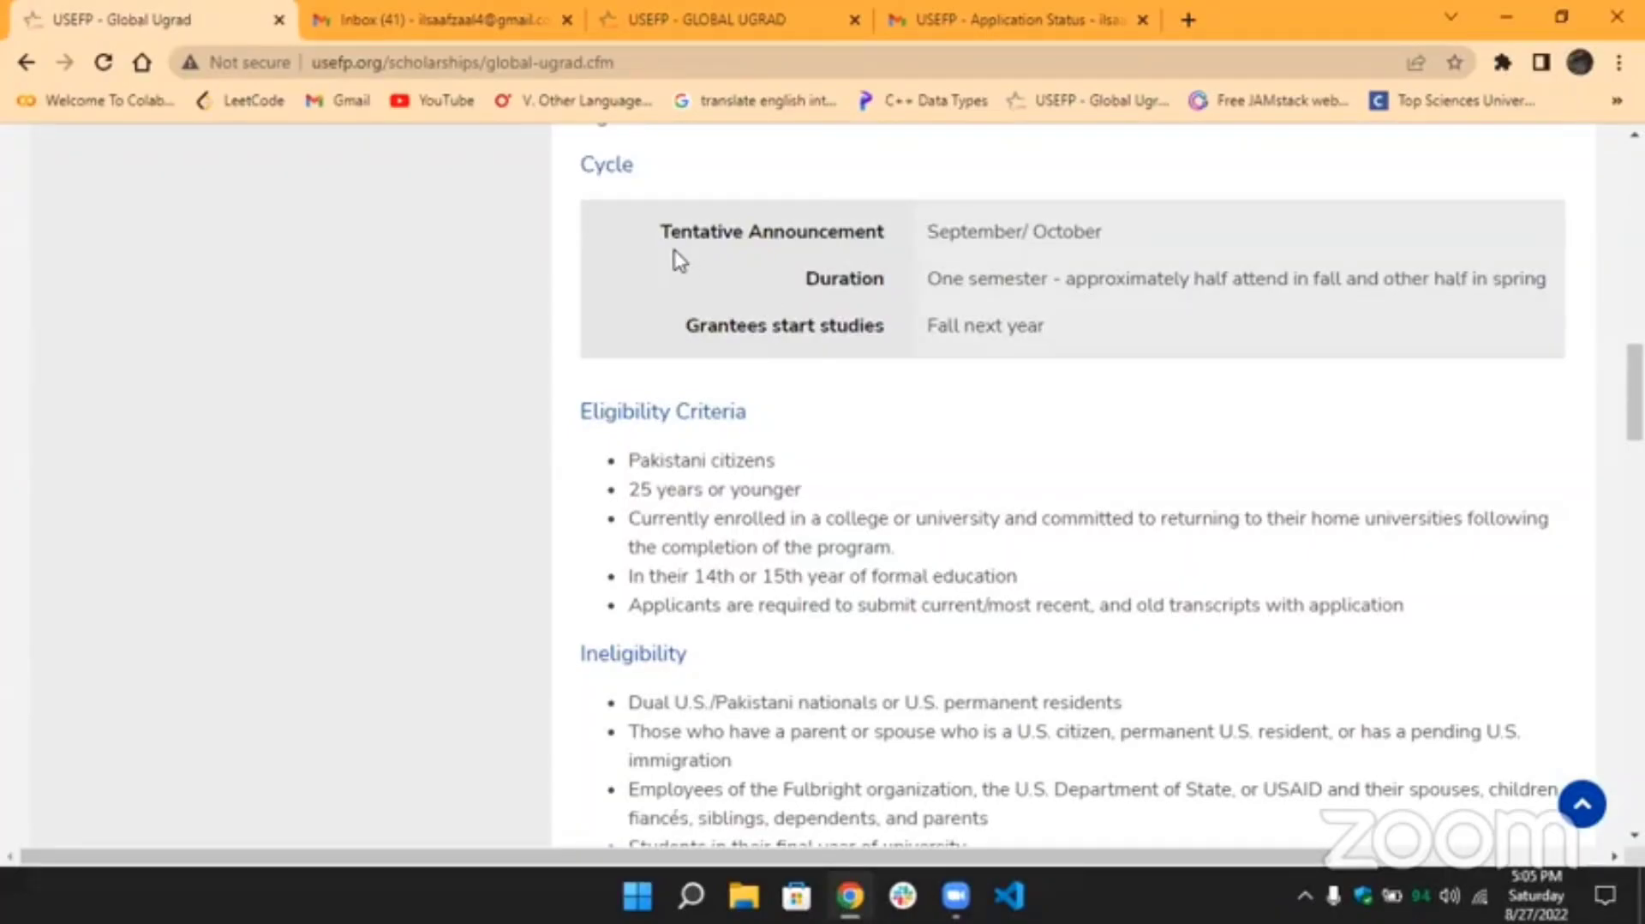
left_click_drag(926, 229, 1105, 249)
left_click(1108, 251)
left_click_drag(928, 277, 1076, 283)
left_click(1094, 289)
left_click_drag(630, 460, 806, 480)
left_click(805, 480)
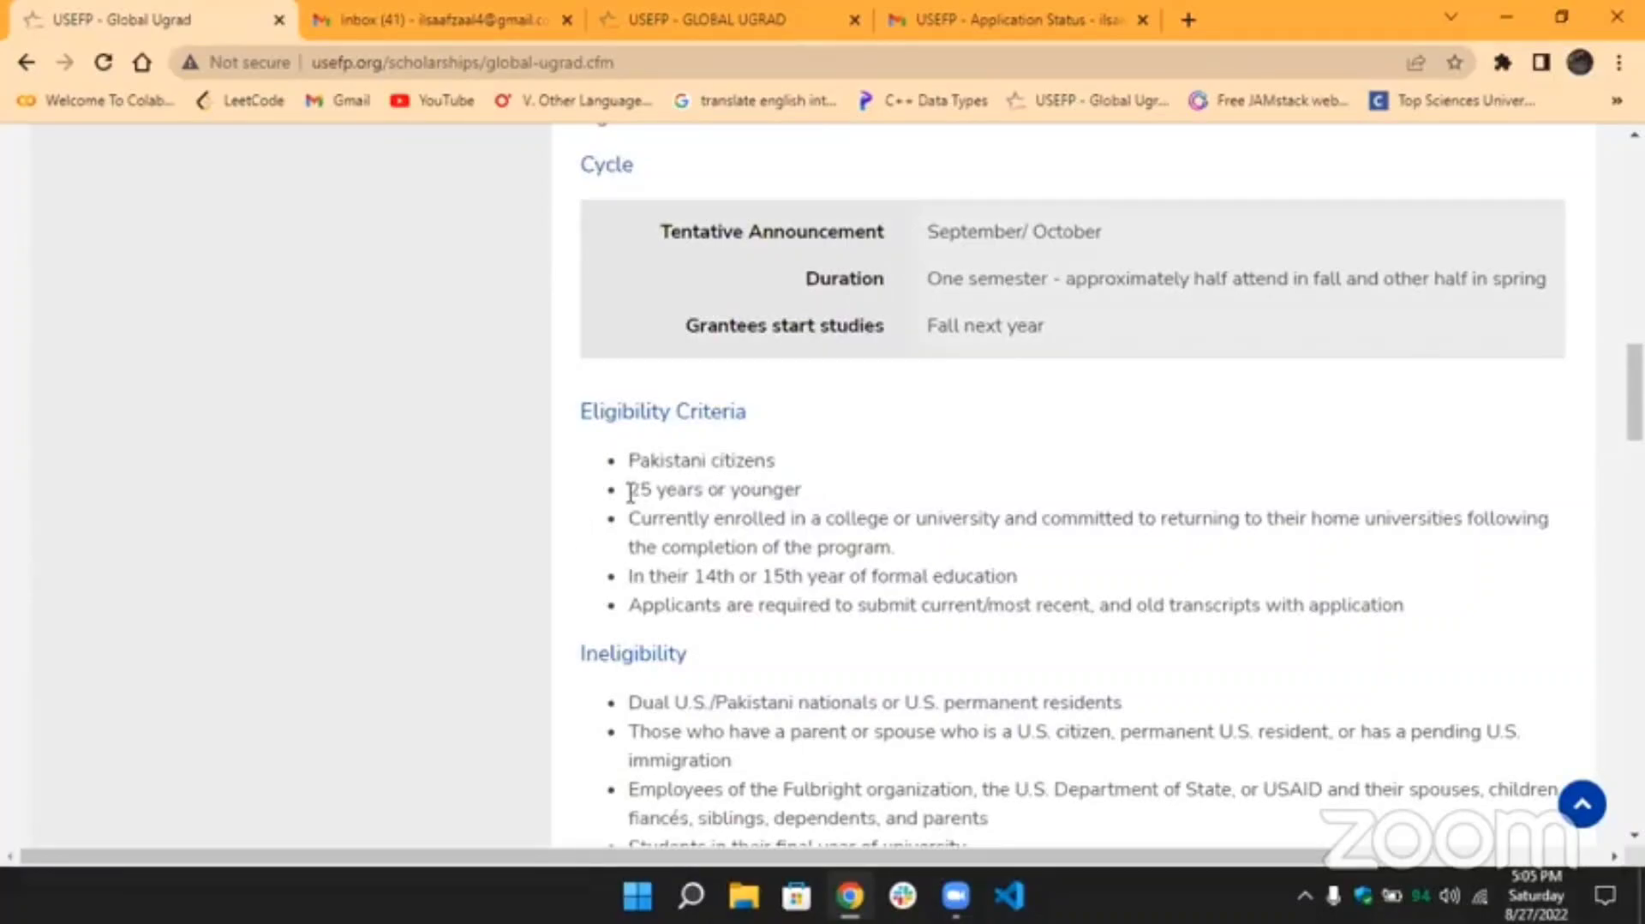
left_click_drag(631, 489, 794, 489)
left_click(797, 489)
left_click_drag(693, 575, 733, 575)
left_click(732, 576)
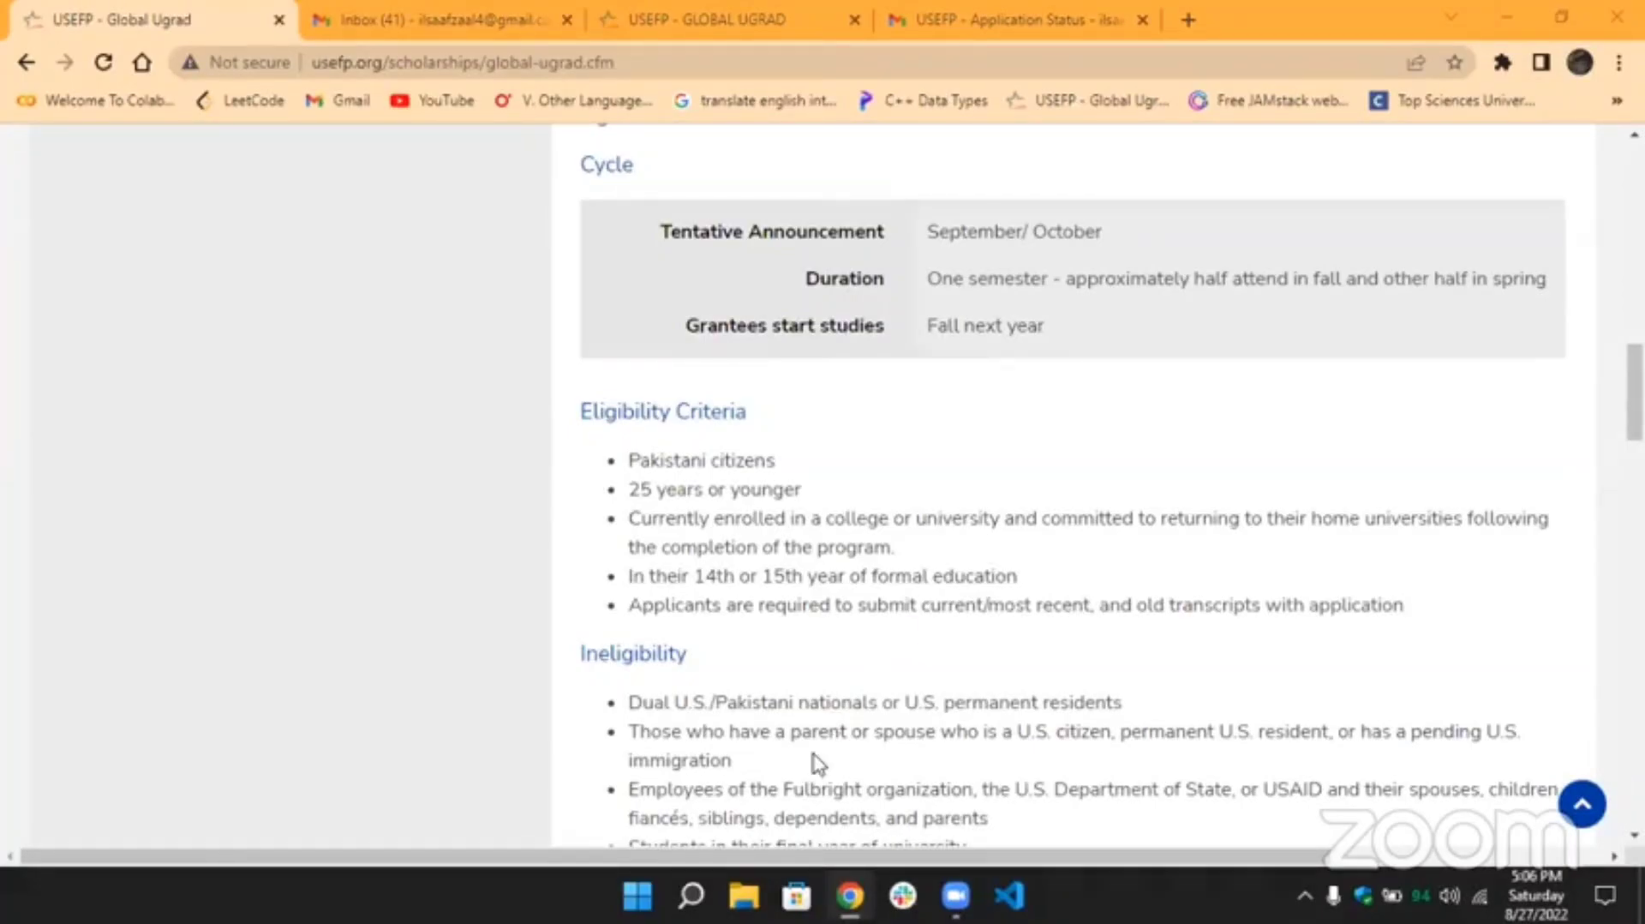
scroll(1043, 421, "down", 7)
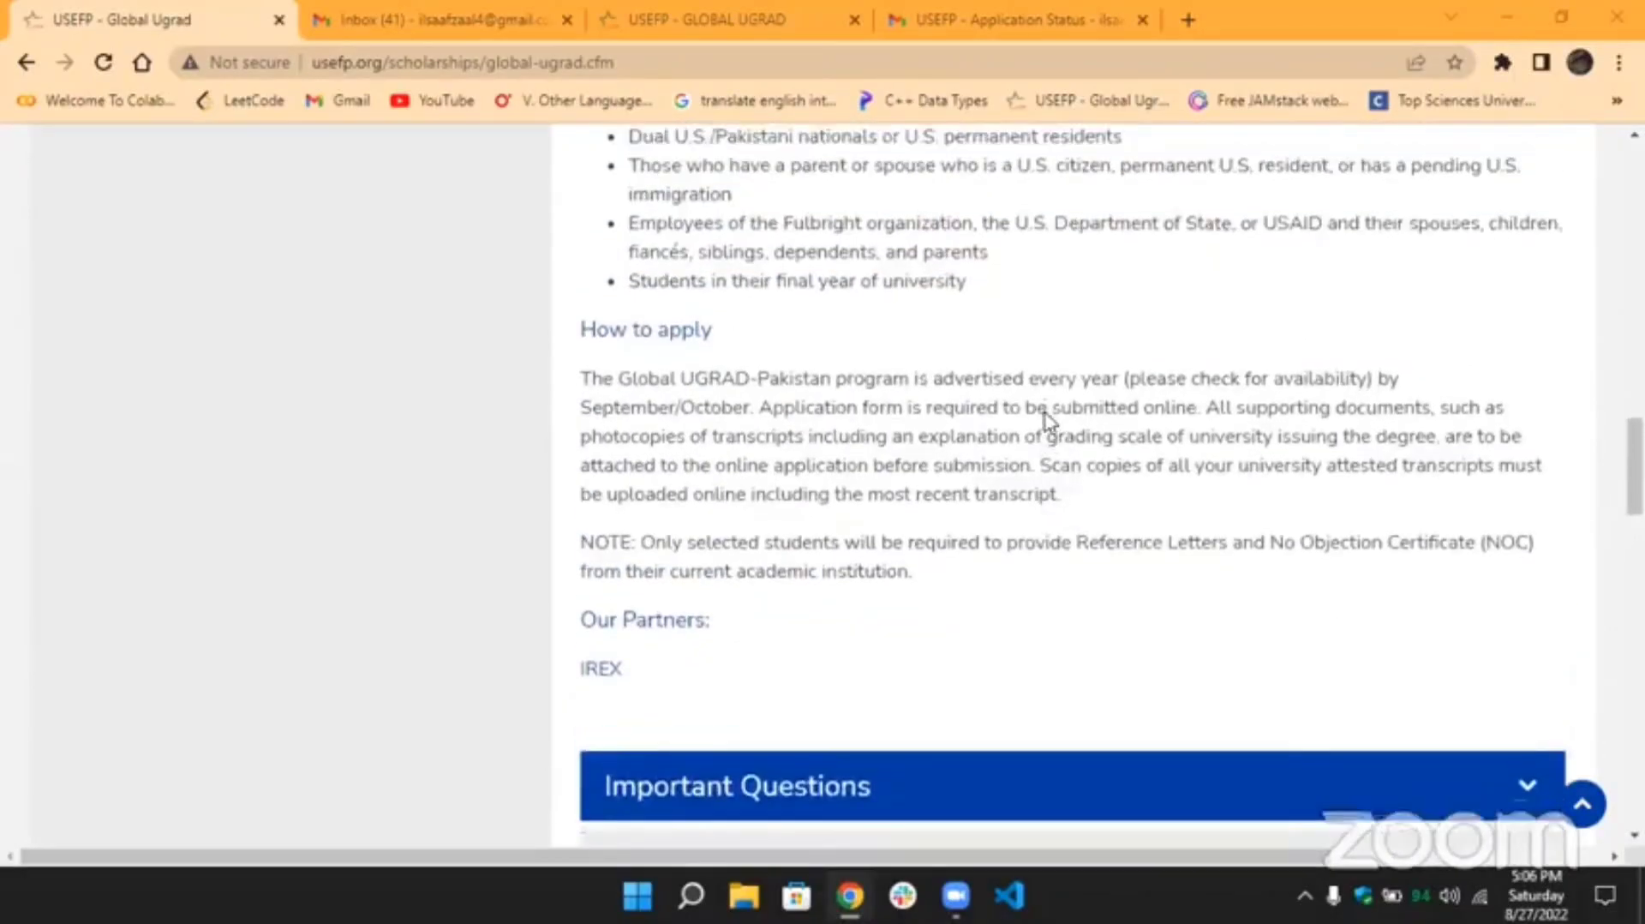
scroll(1043, 422, "up", 3)
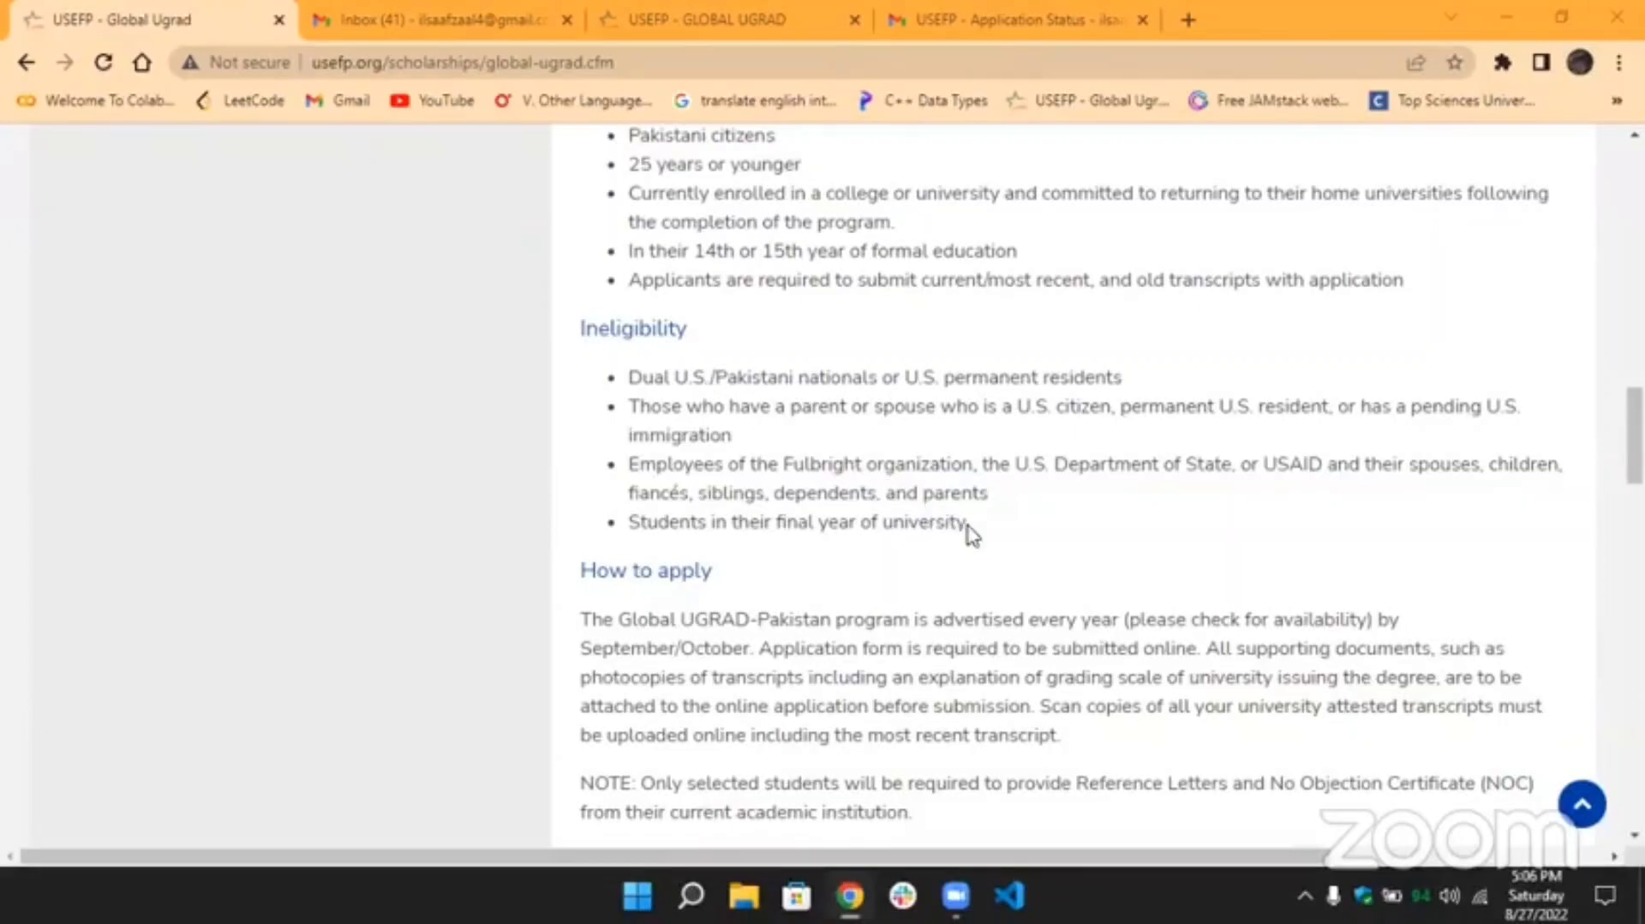
left_click_drag(969, 530, 631, 523)
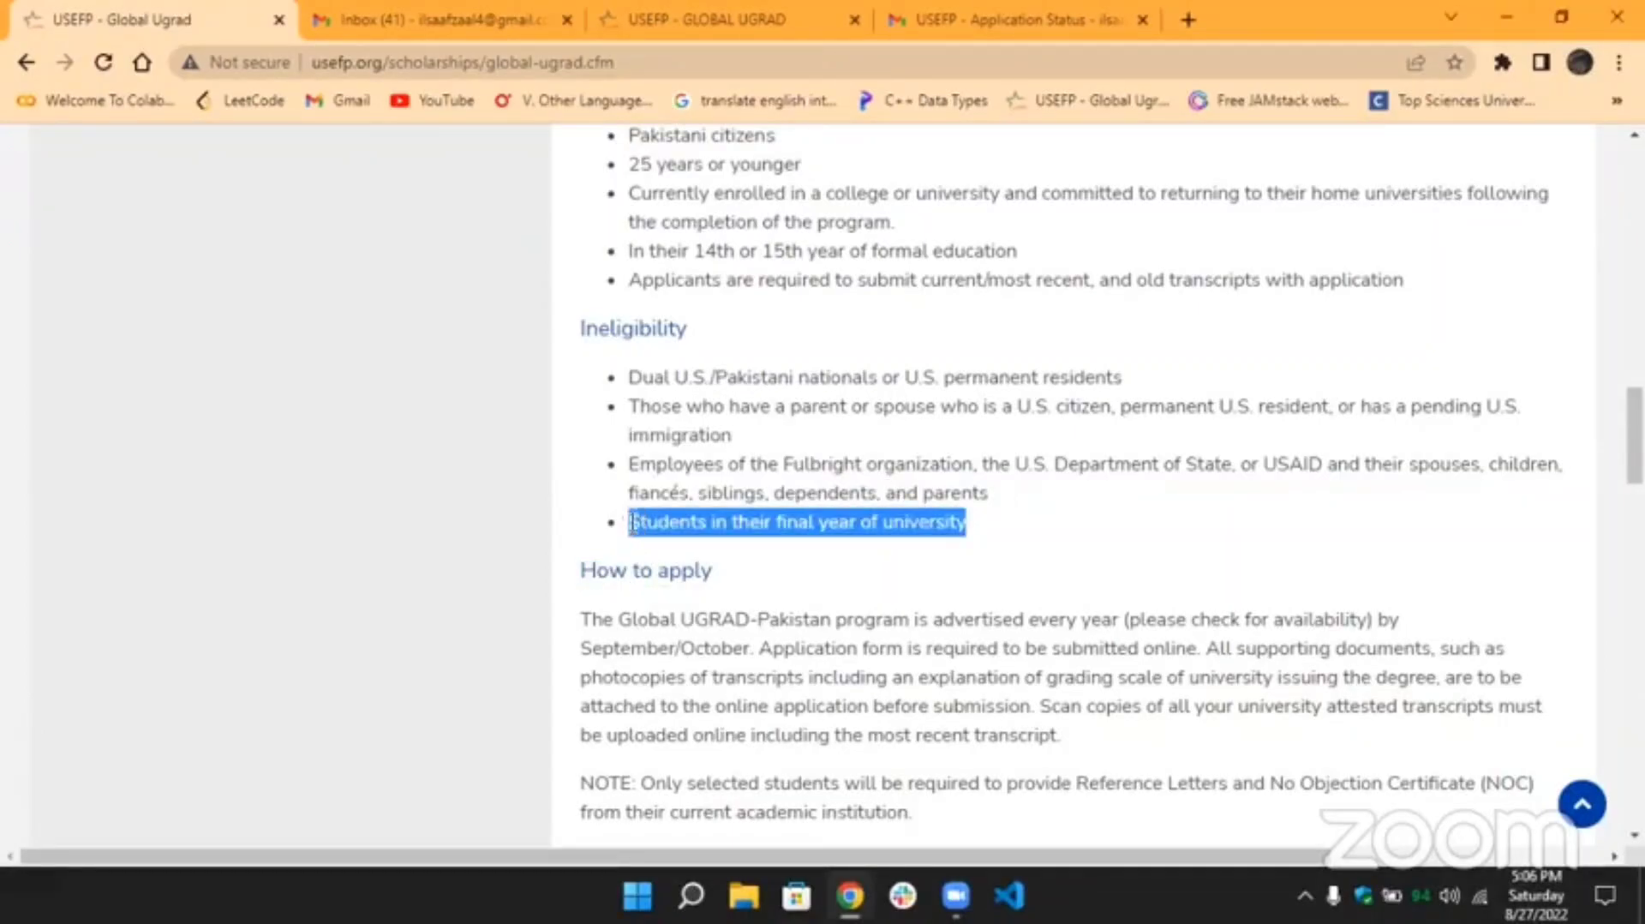
left_click(632, 521)
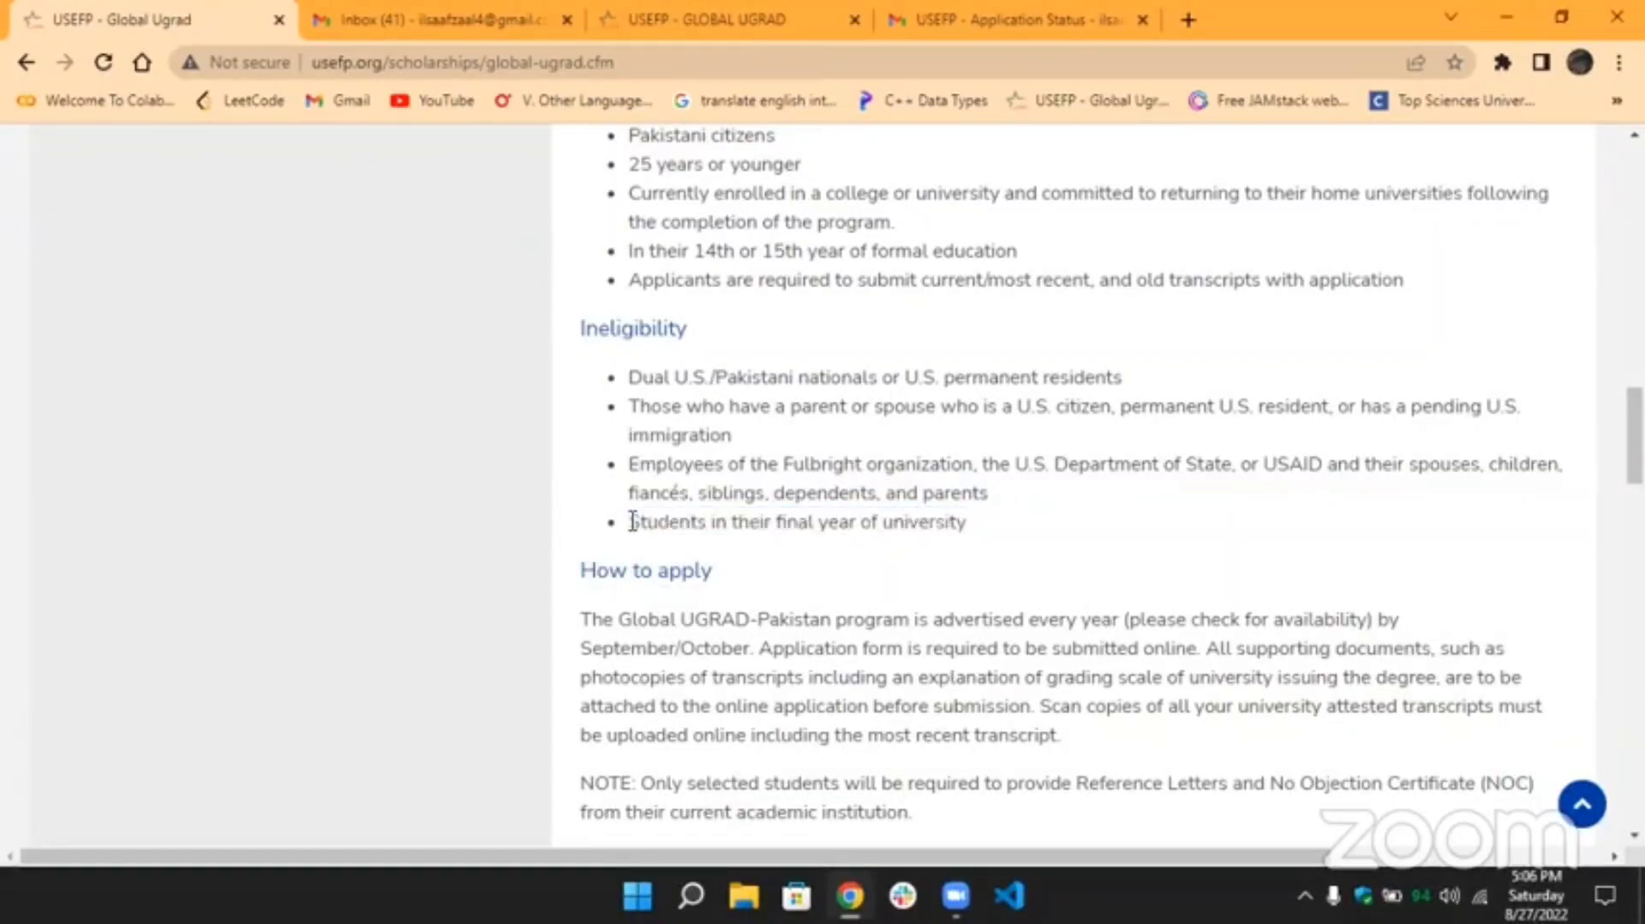
scroll(778, 576, "down", 4)
scroll(779, 576, "down", 4)
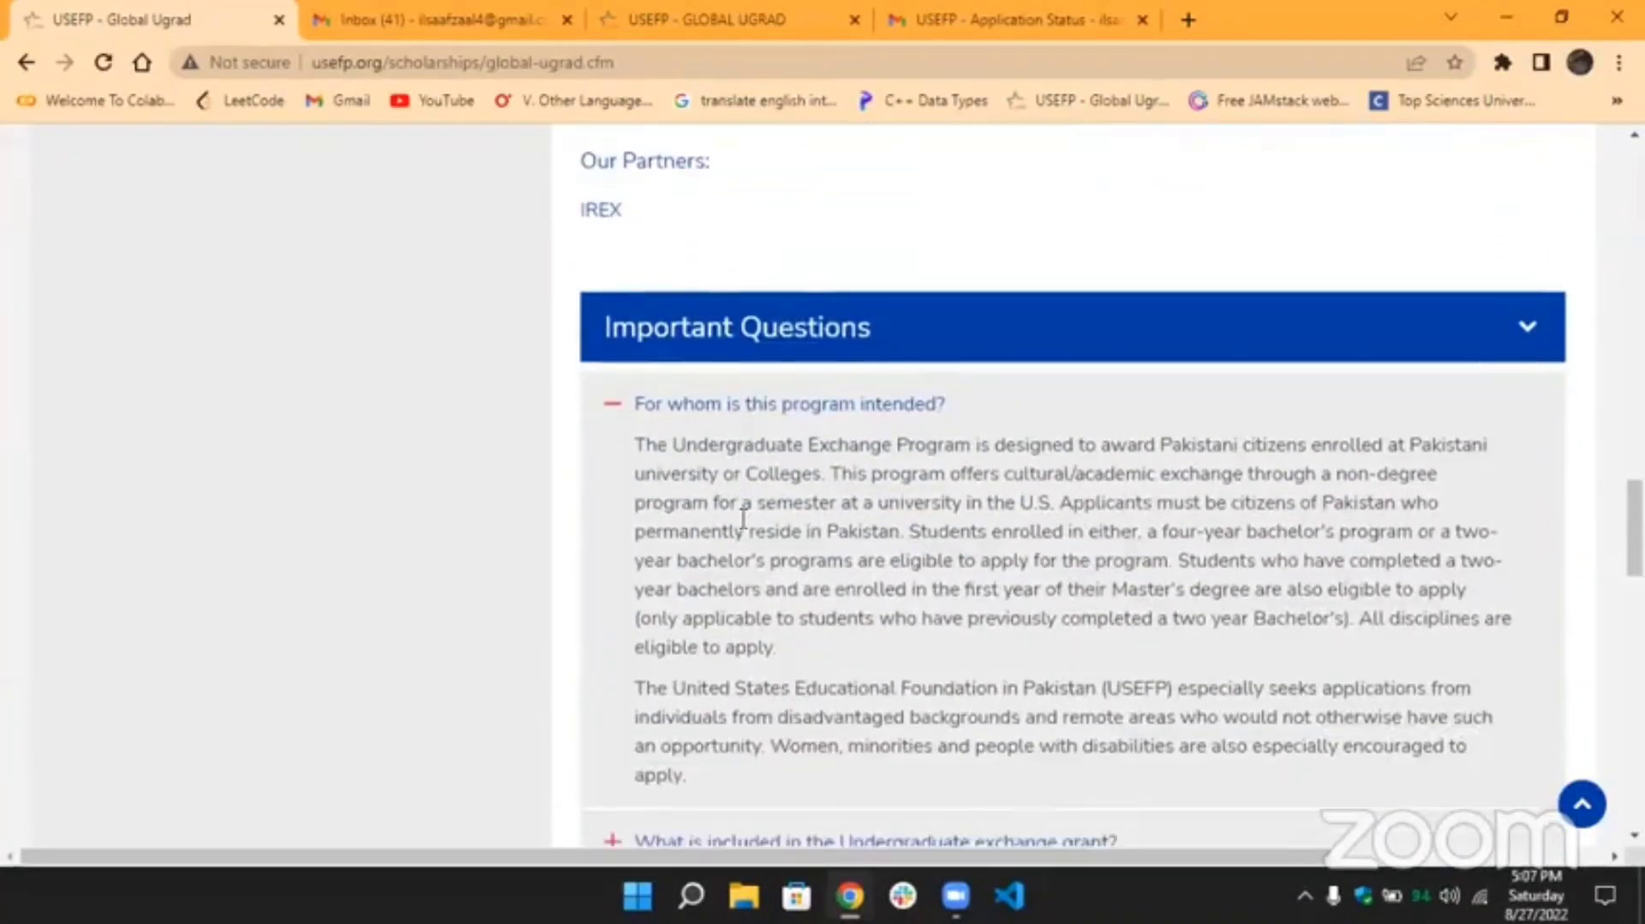
left_click(660, 65)
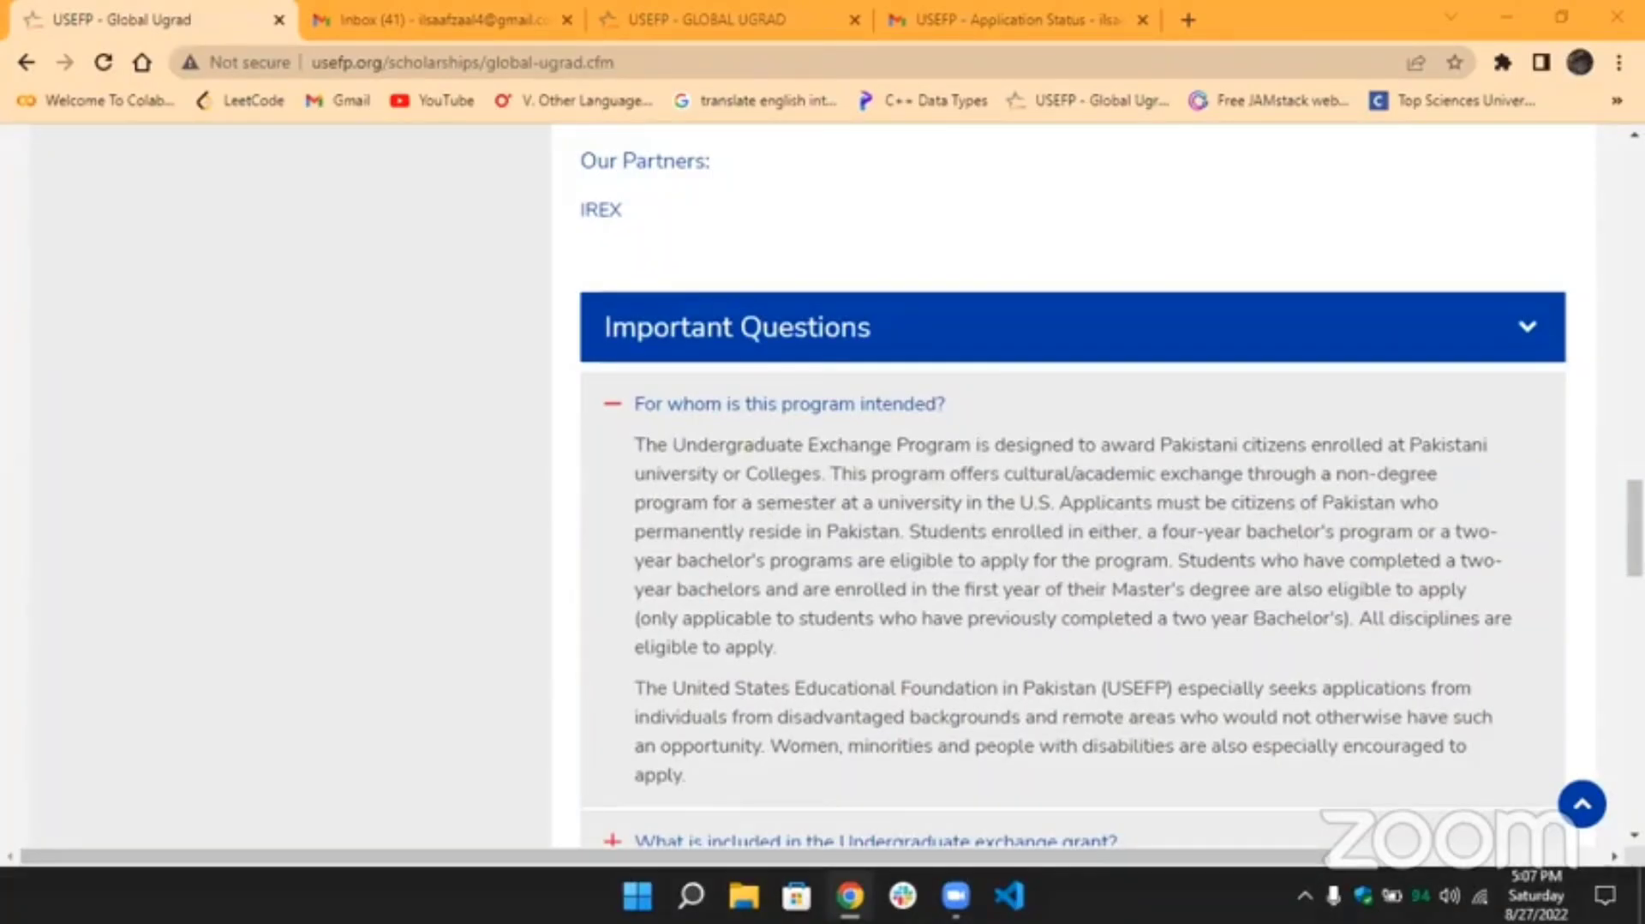
scroll(844, 467, "up", 20)
scroll(844, 467, "down", 10)
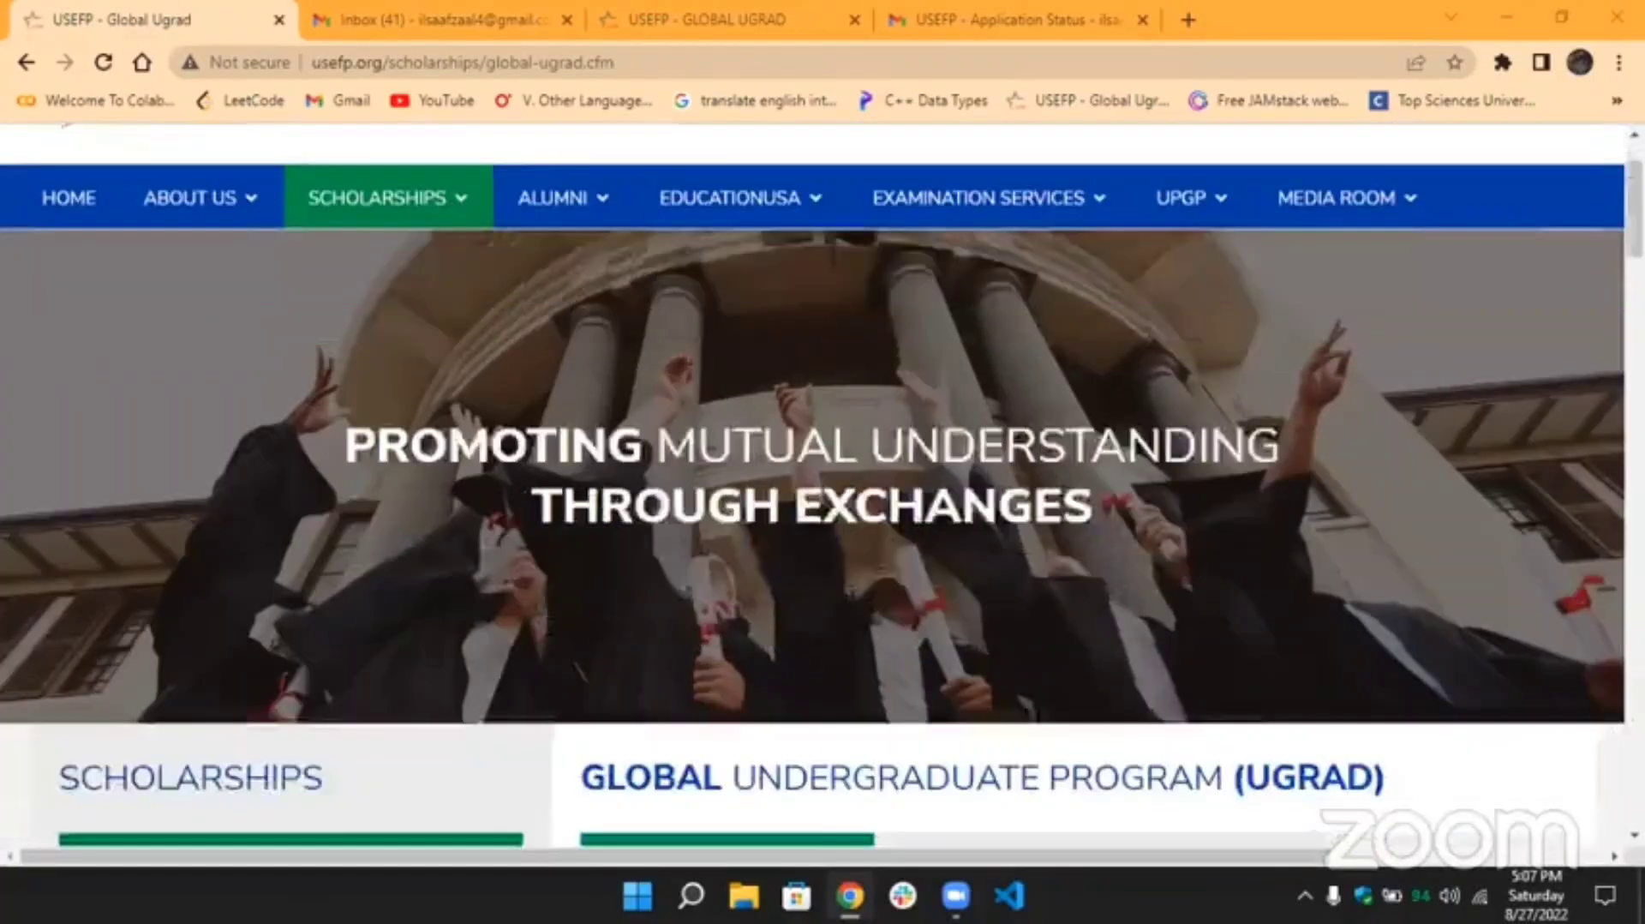
Start the Global UGRAD application, scroll through the UGRAD 2023 flyer, and continue into the portal.
scroll(844, 467, "down", 4)
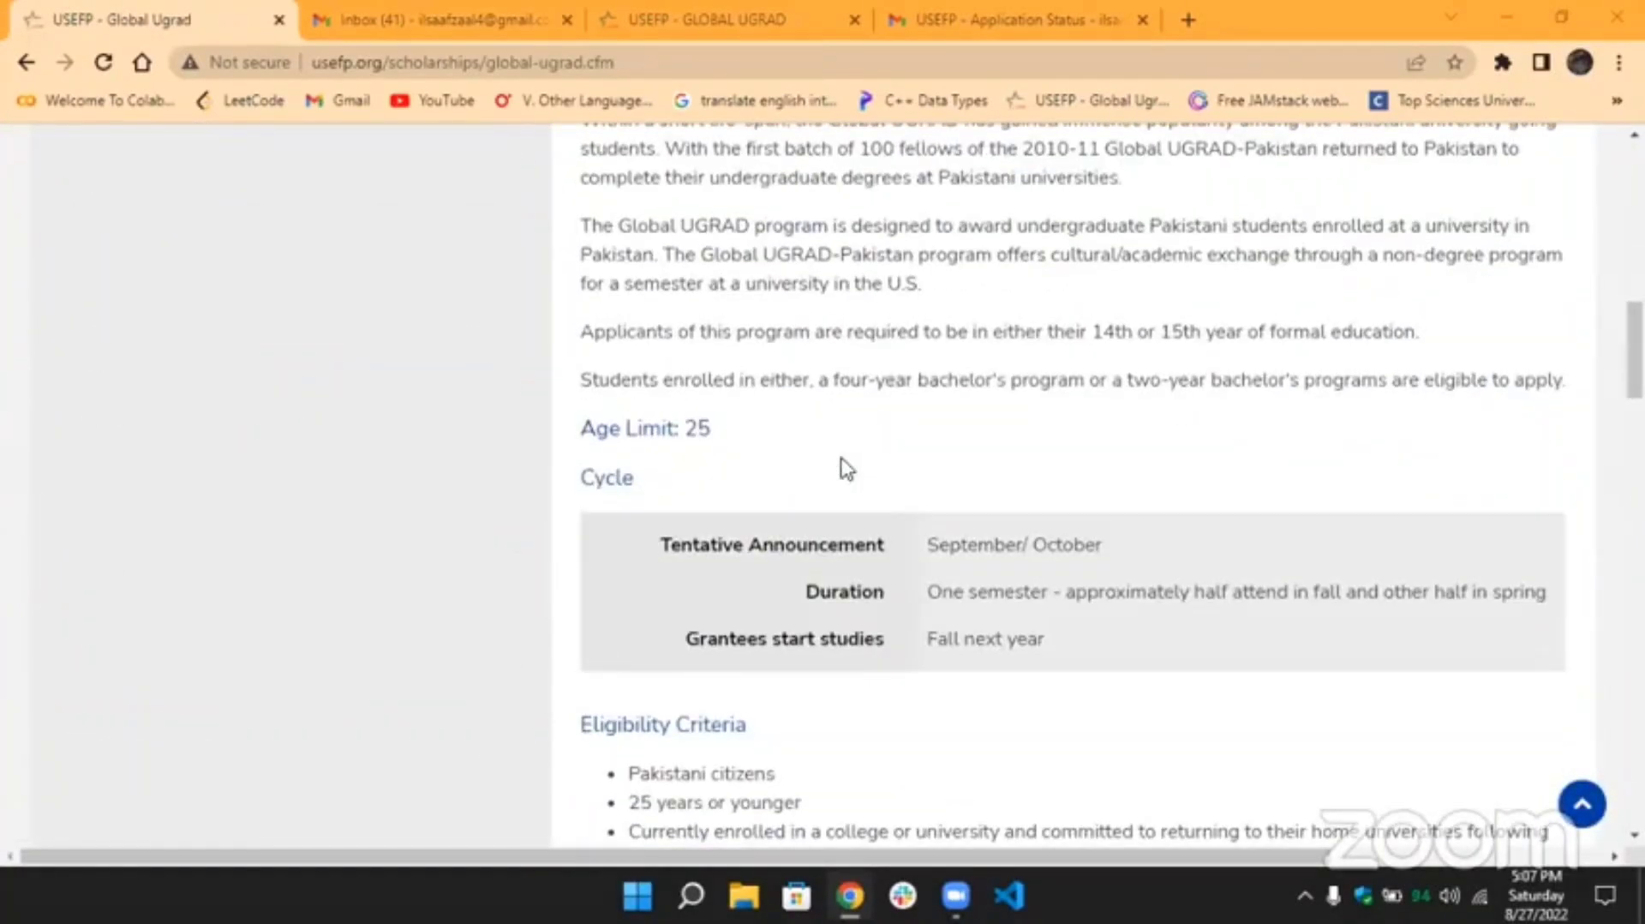
scroll(846, 469, "up", 7)
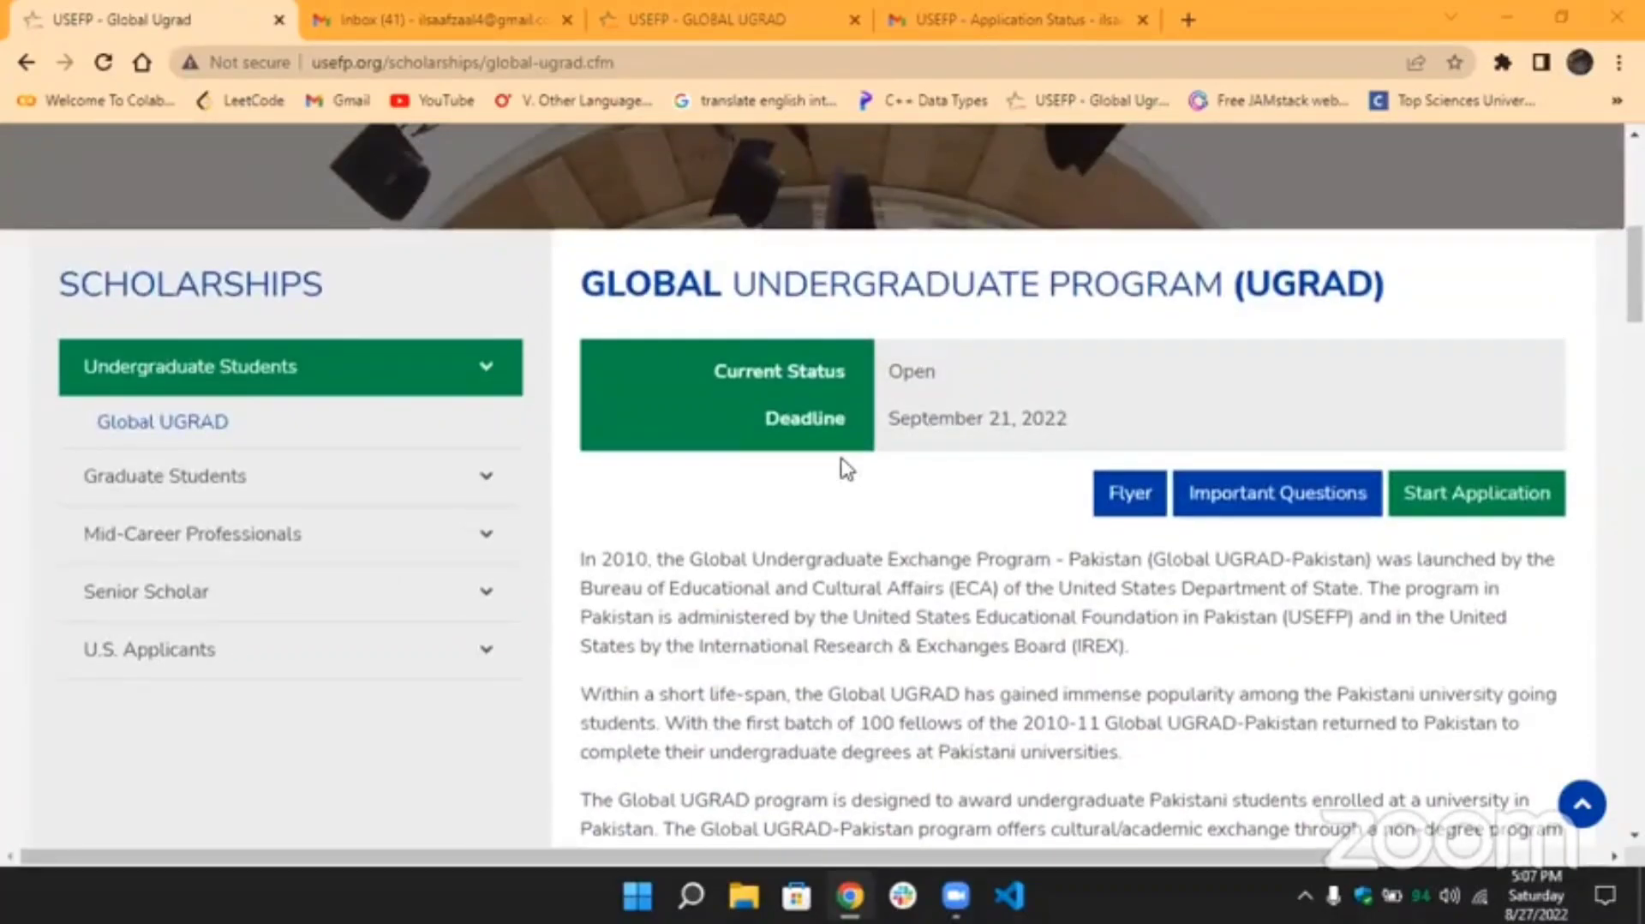
left_click(1504, 497)
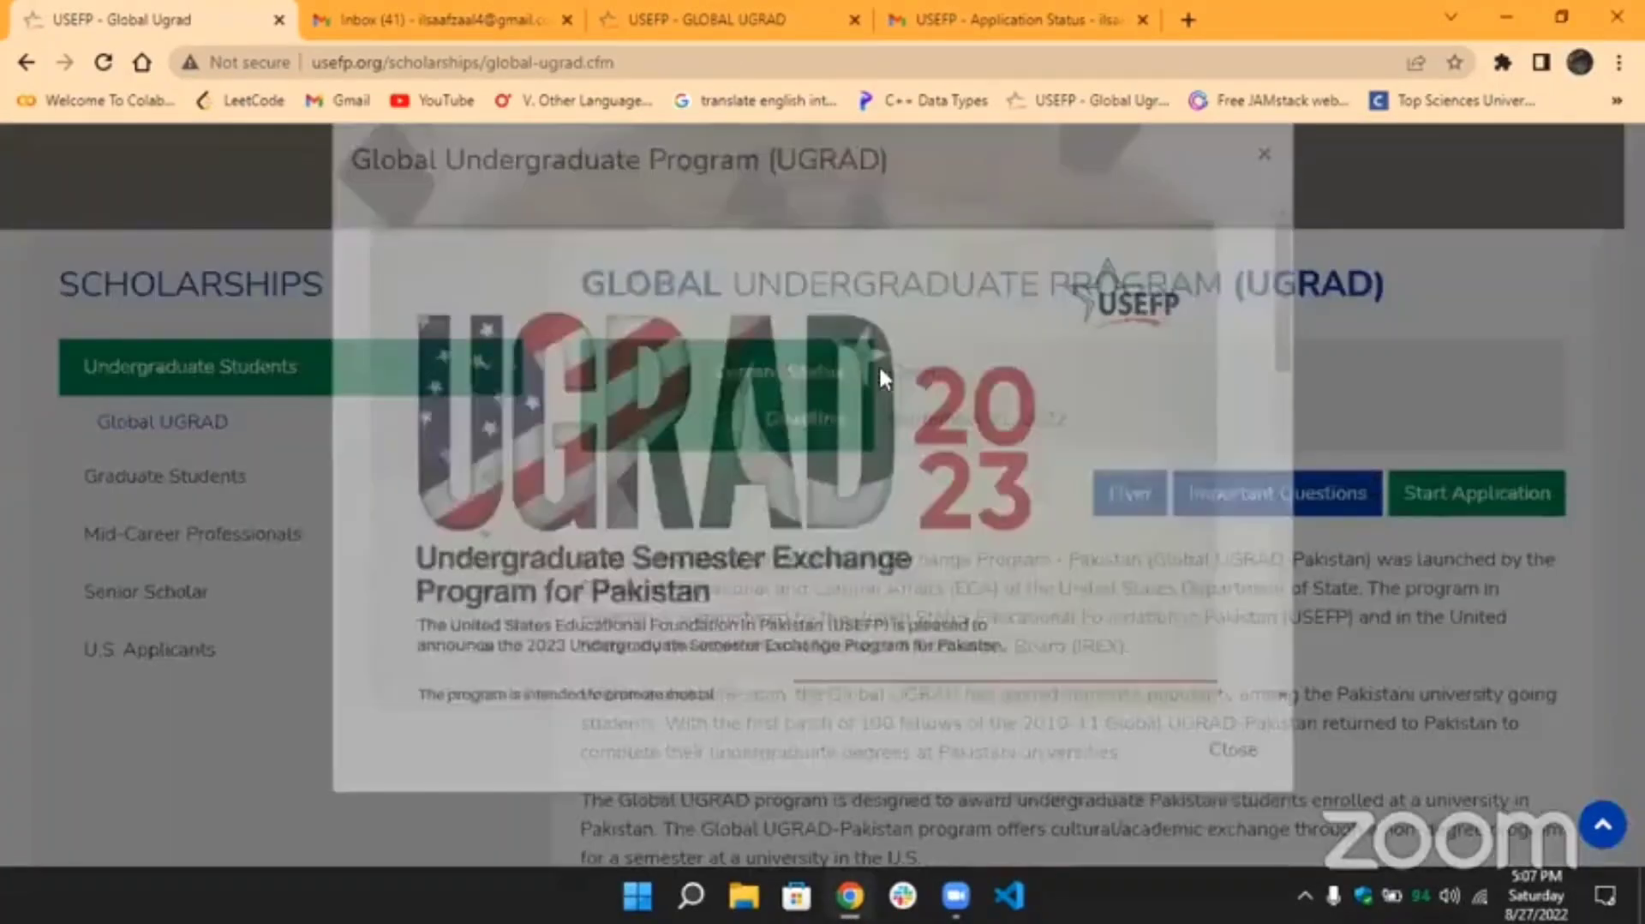
scroll(843, 411, "down", 4)
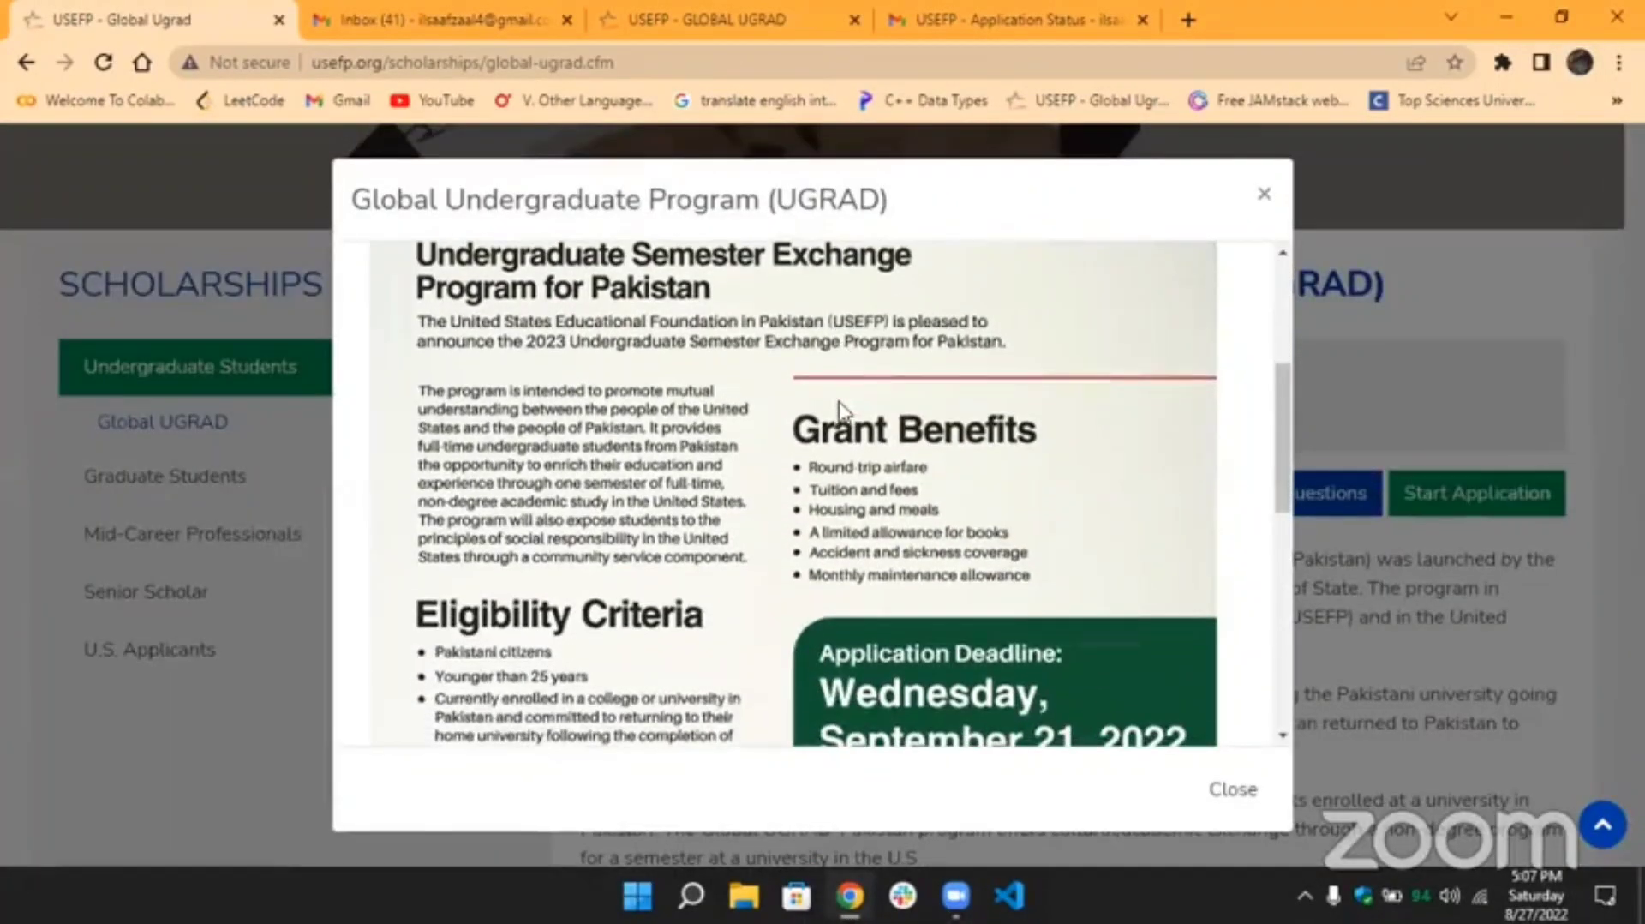
scroll(845, 435, "down", 5)
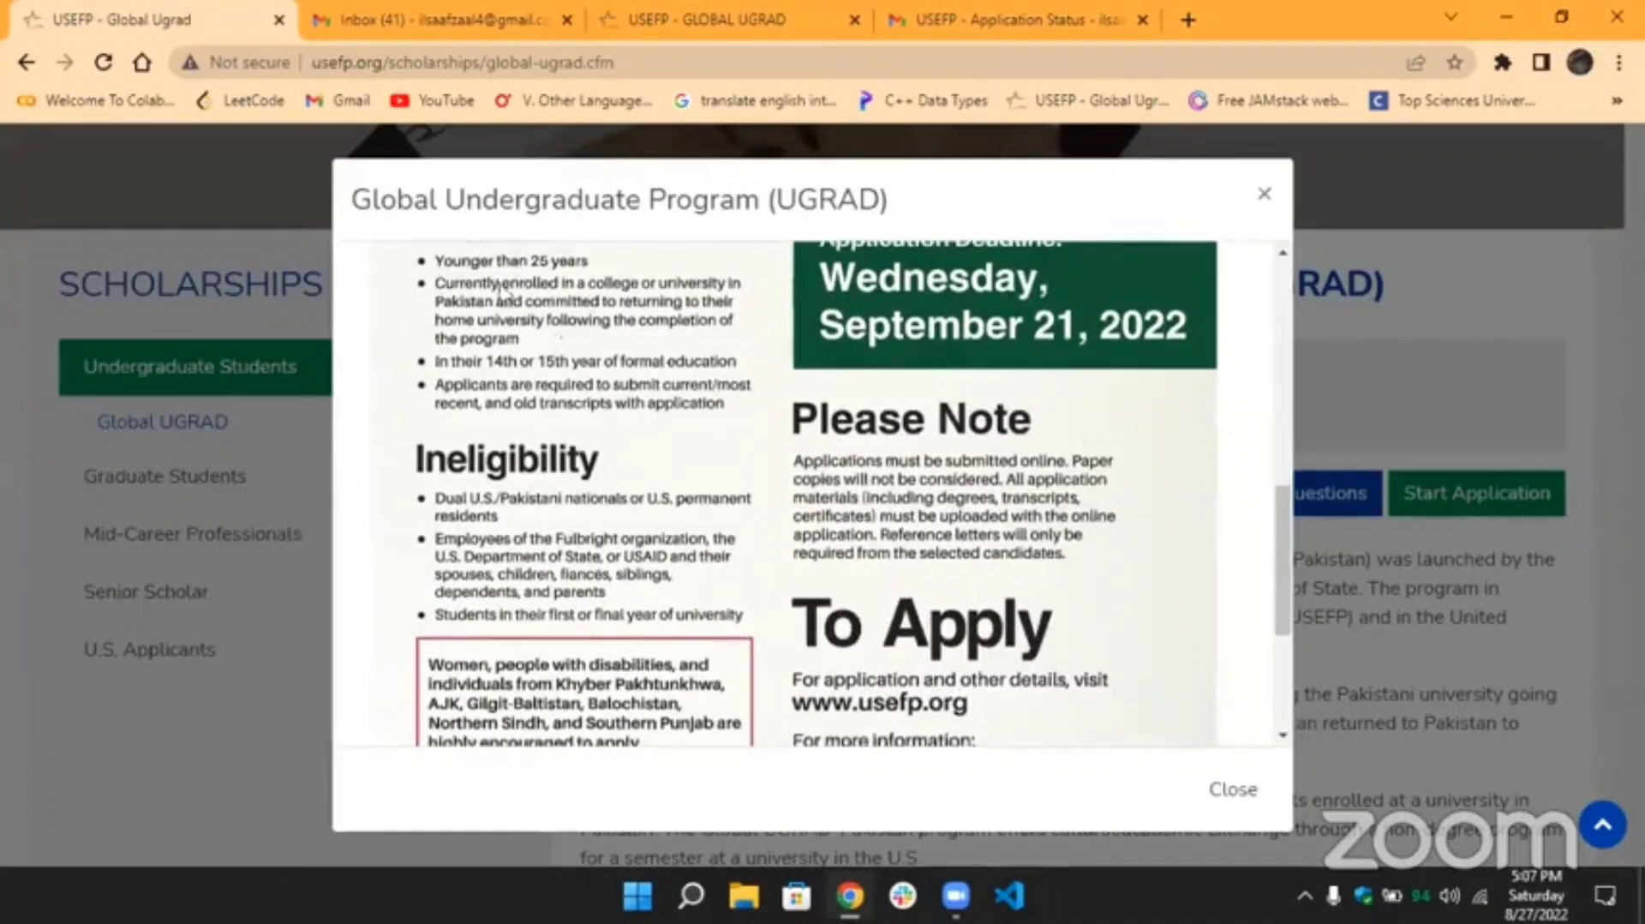
scroll(632, 392, "down", 4)
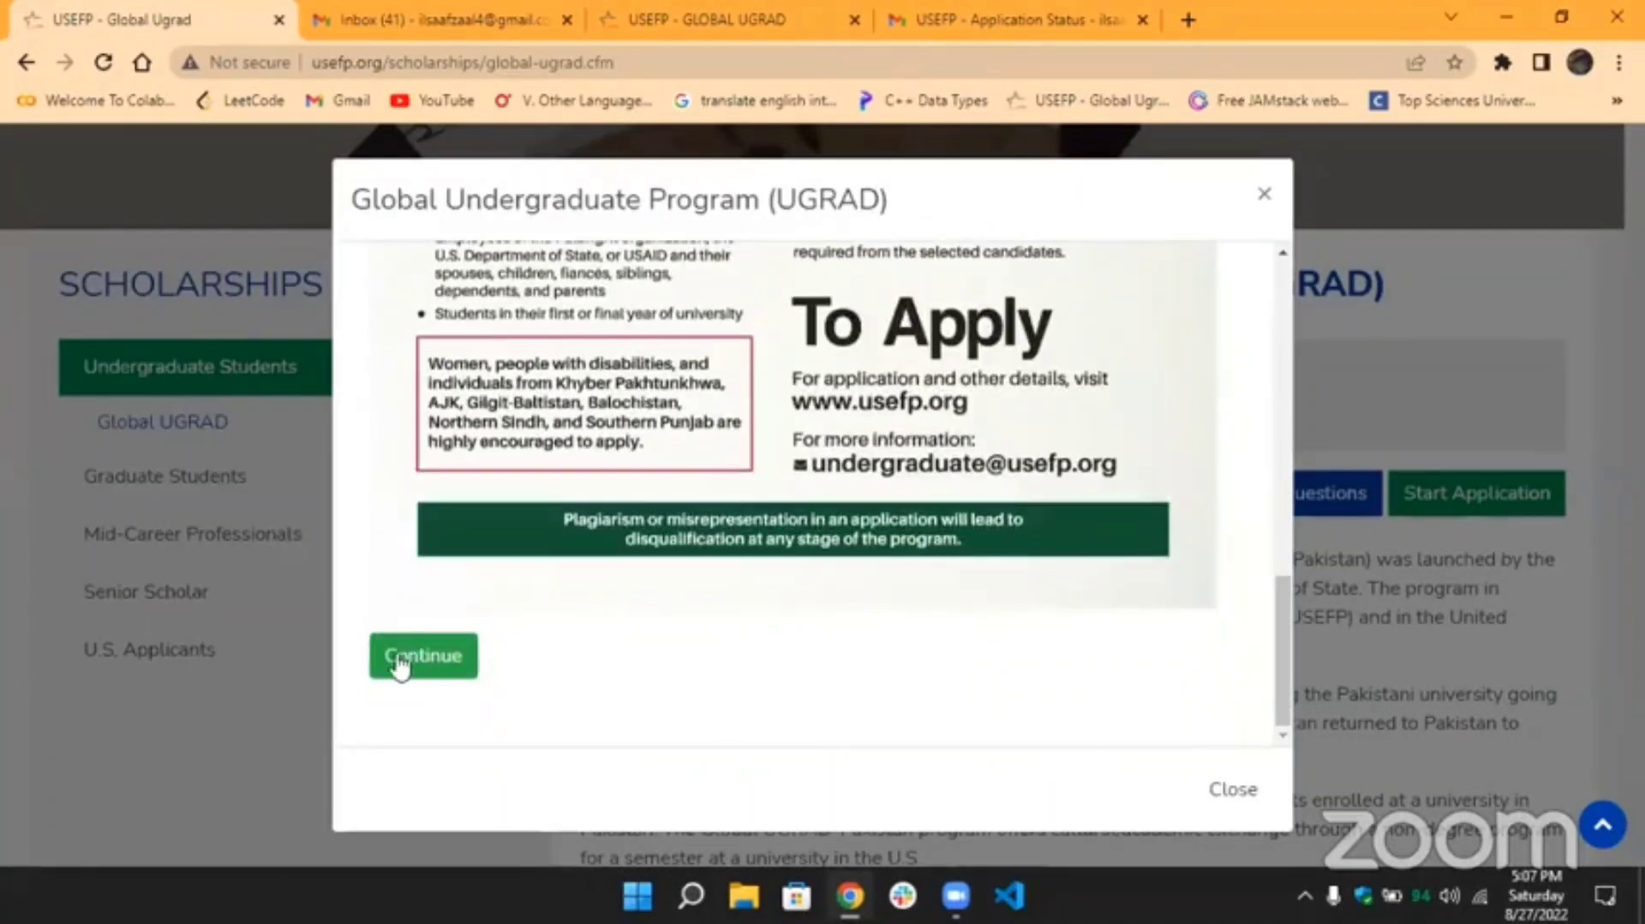
left_click(399, 666)
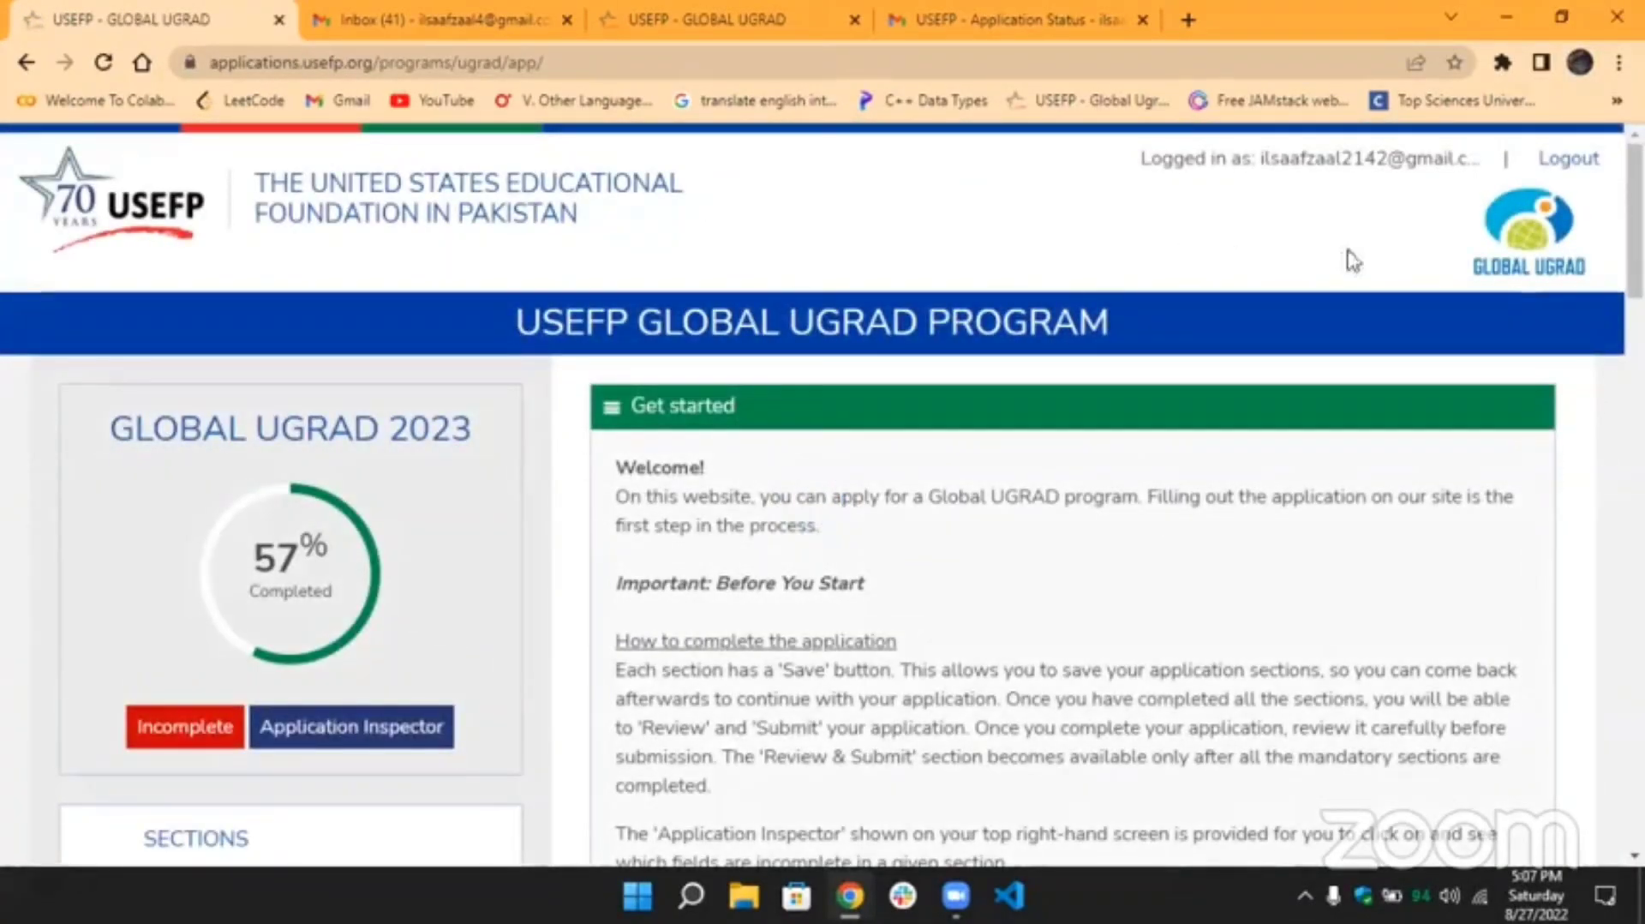
Log out of the portal, check the Documents tab, and return to the Login page's password field.
left_click(1579, 165)
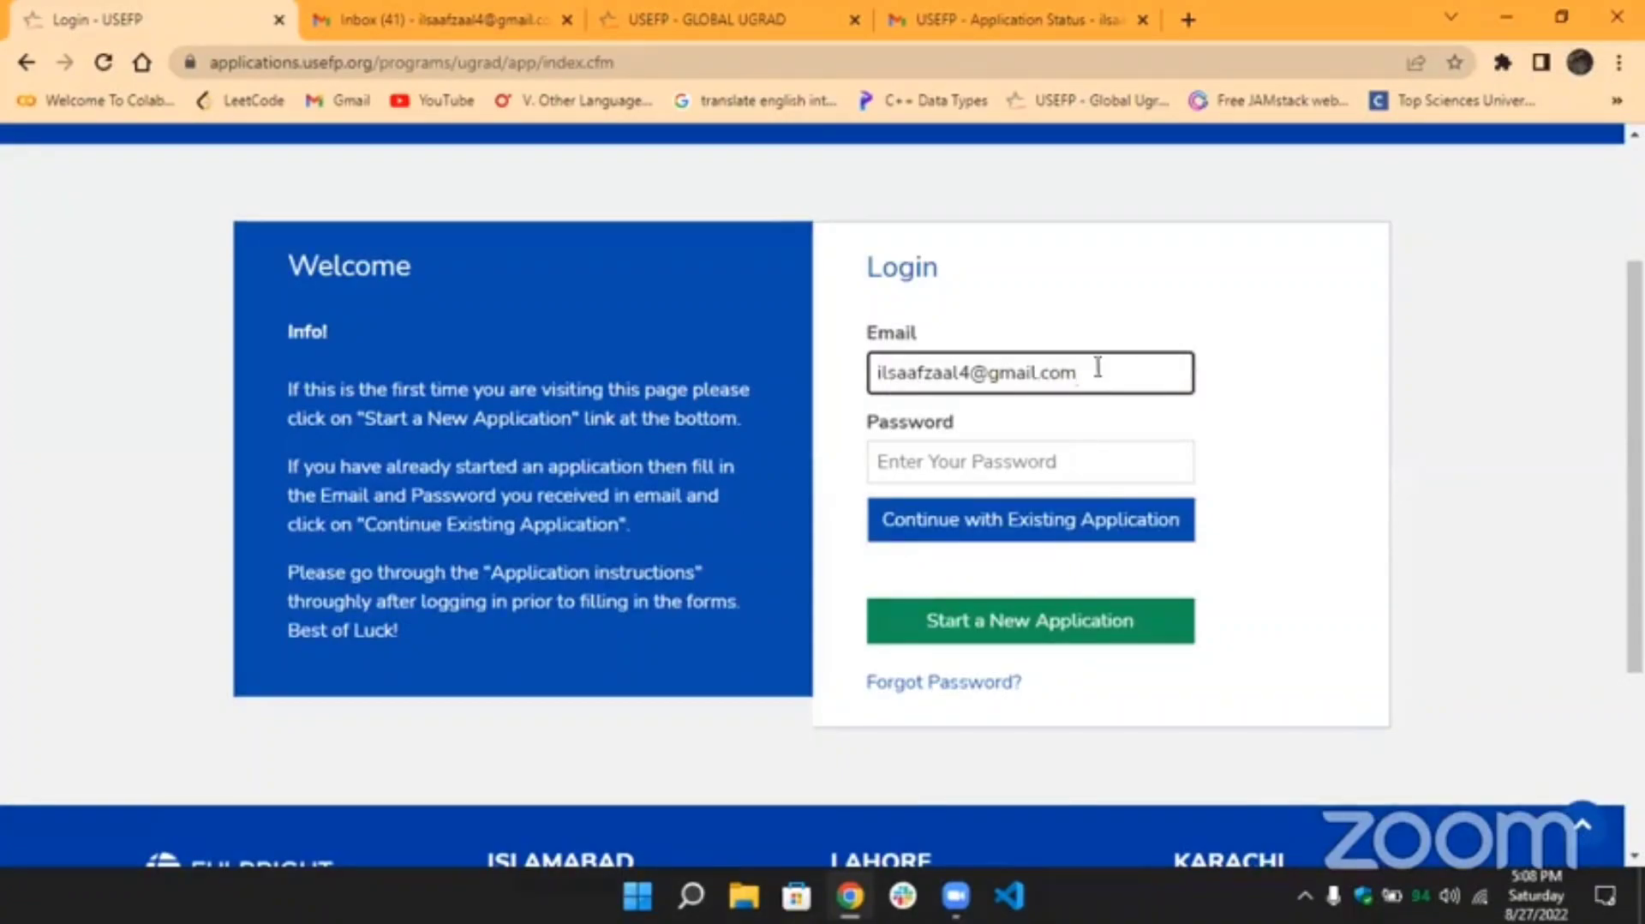
left_click_drag(1094, 371, 871, 390)
left_click(872, 377)
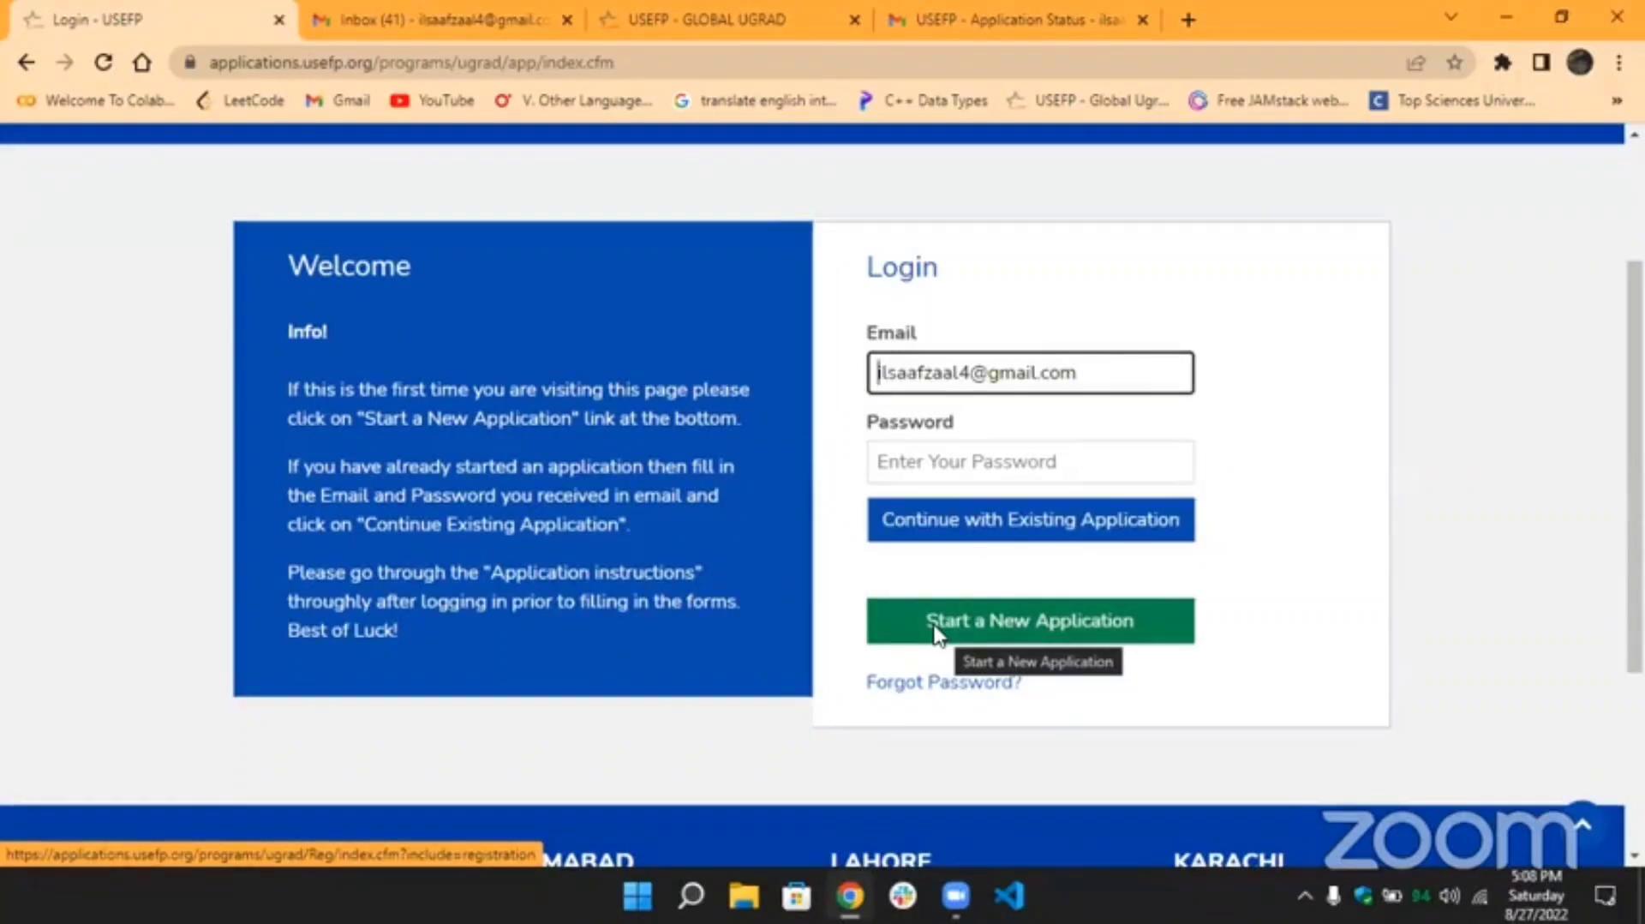
left_click(716, 26)
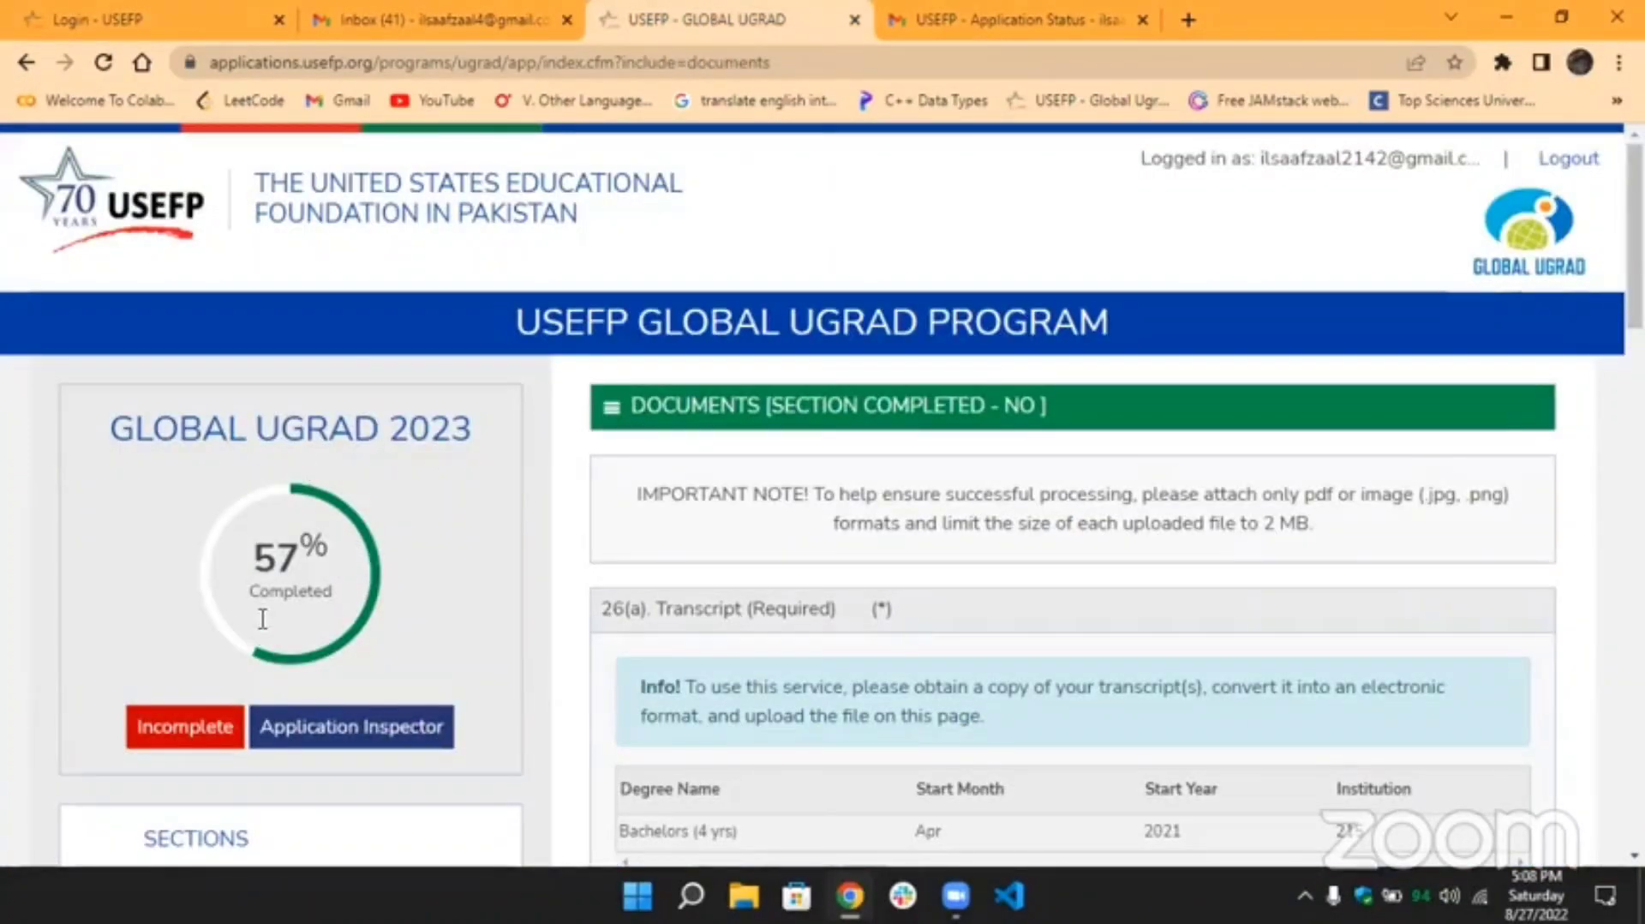
key("ctrl+1")
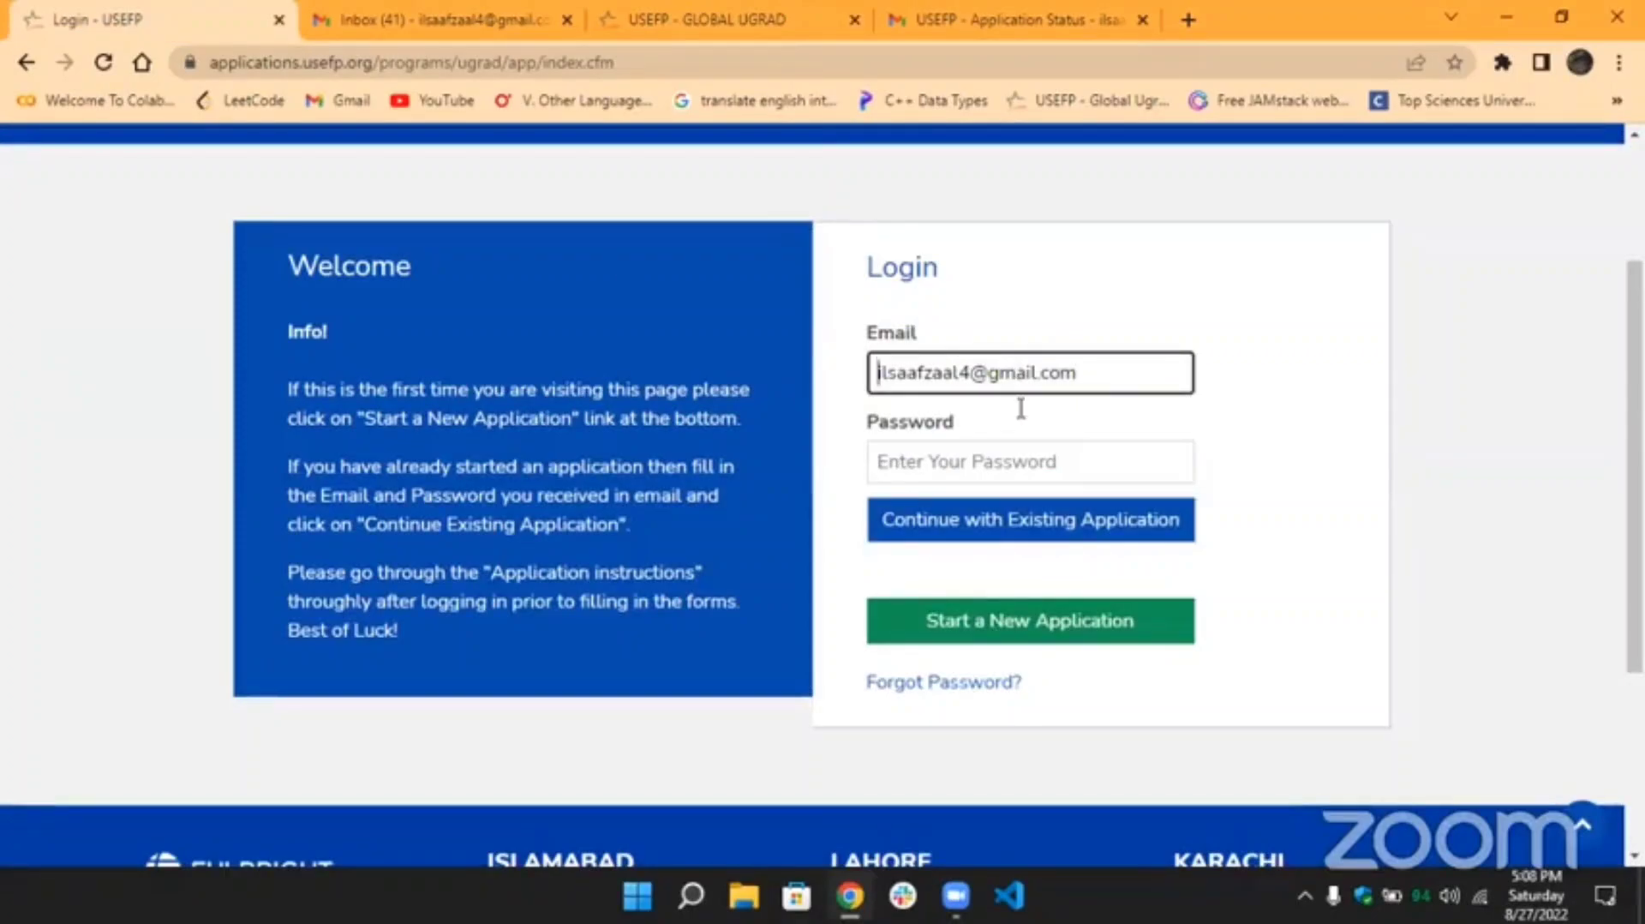
left_click(1011, 460)
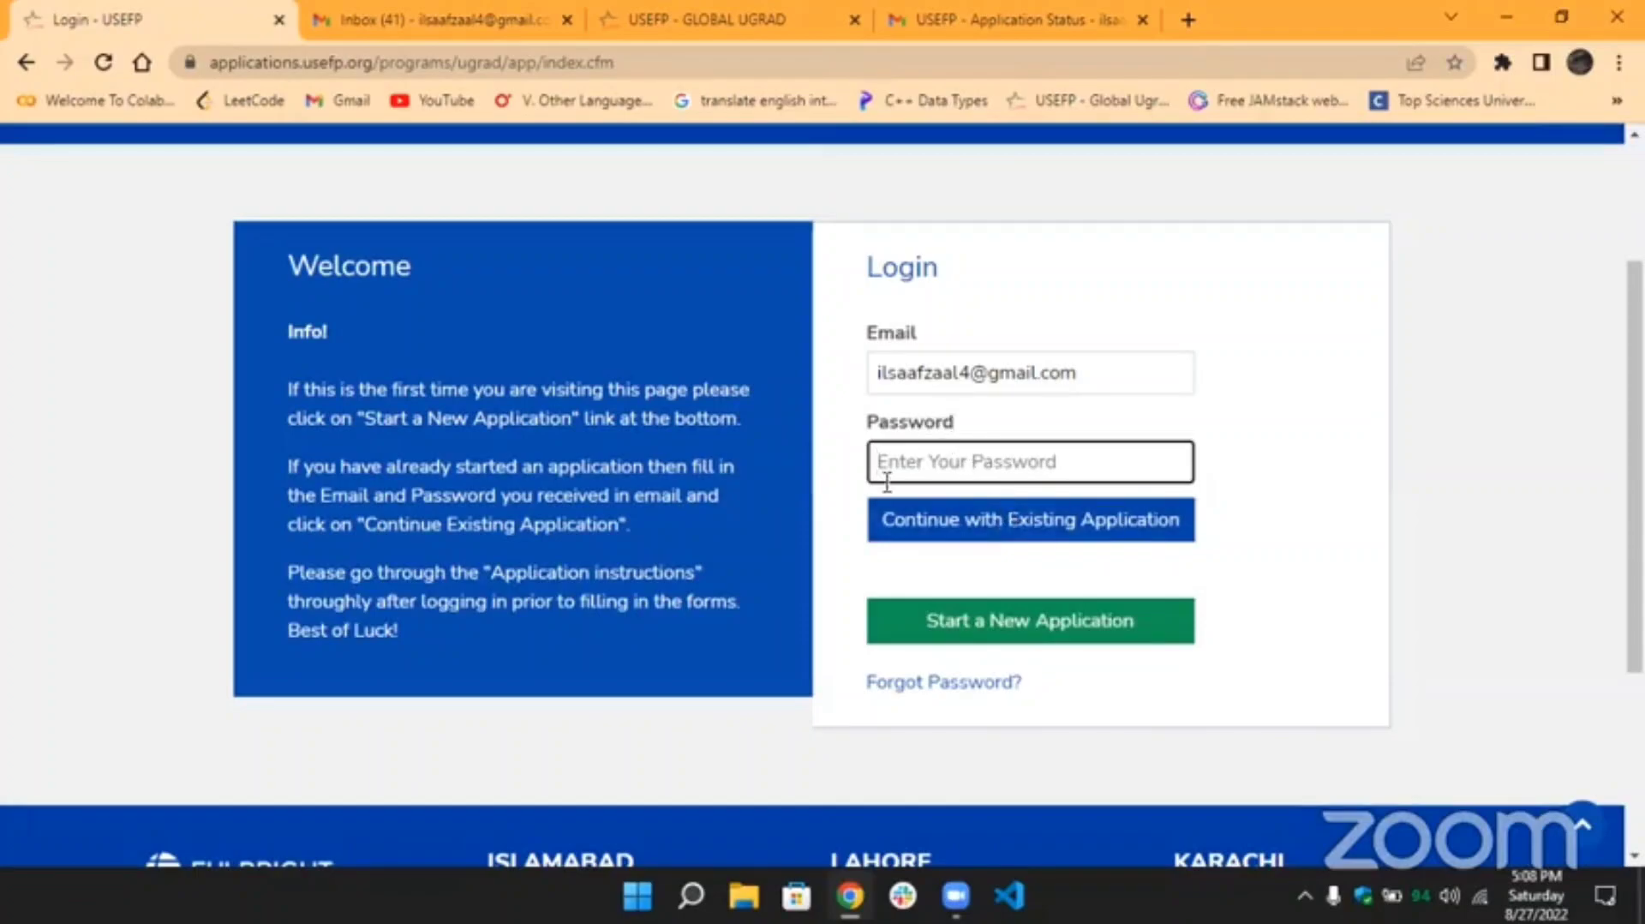
Register a new application with the autofilled e-mail and pasted CNIC number, then submit it.
left_click(995, 641)
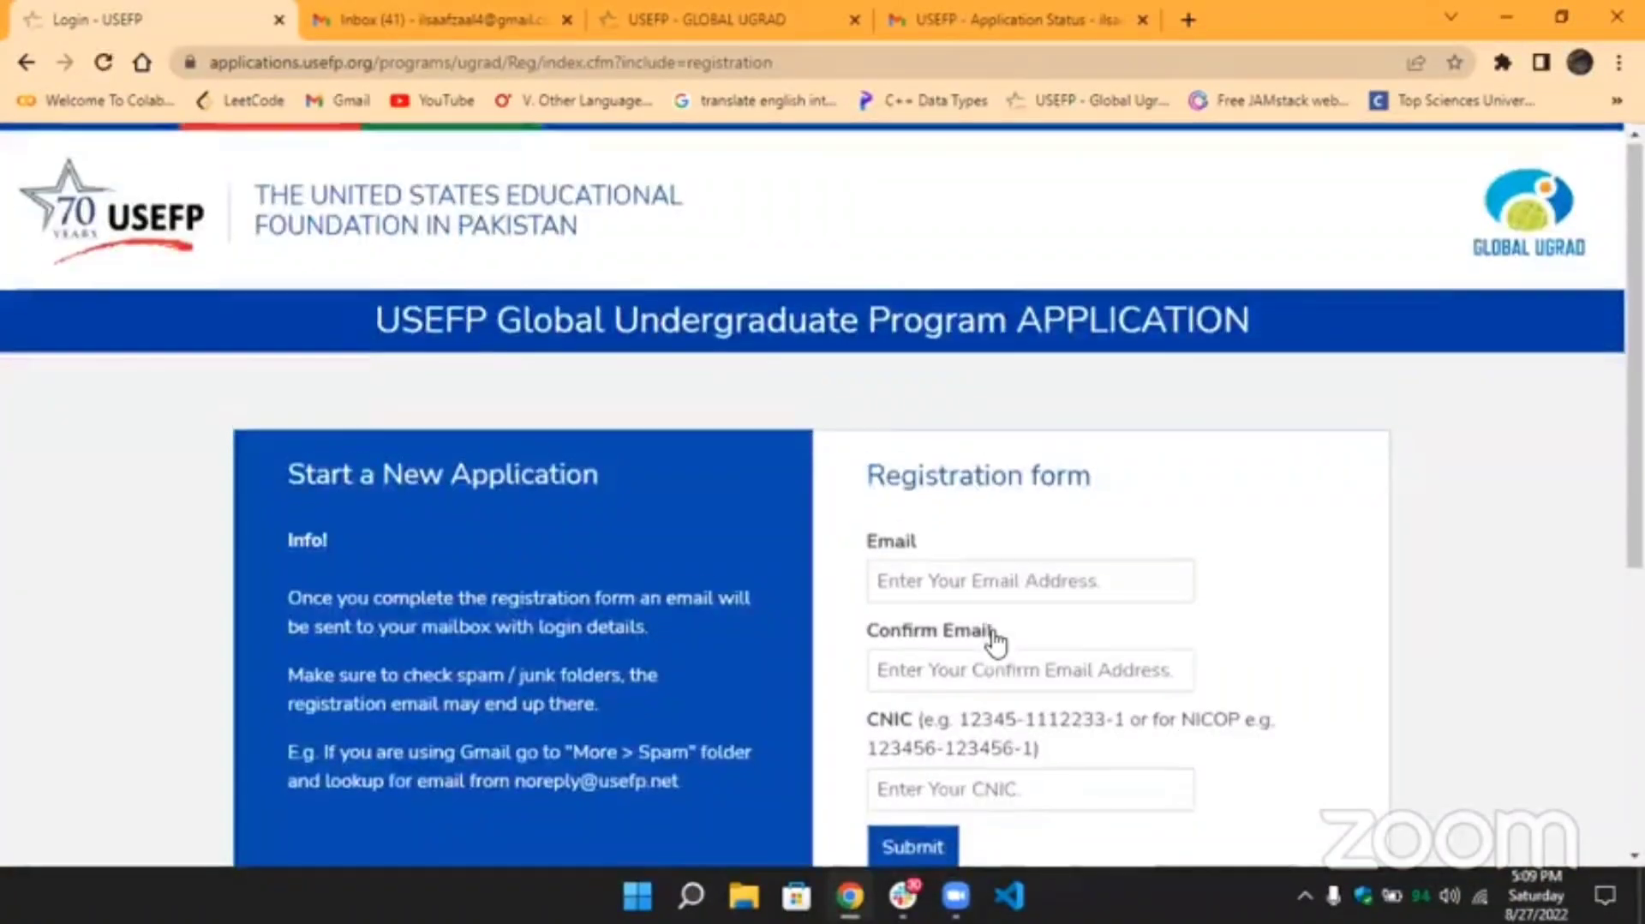
scroll(994, 644, "down", 3)
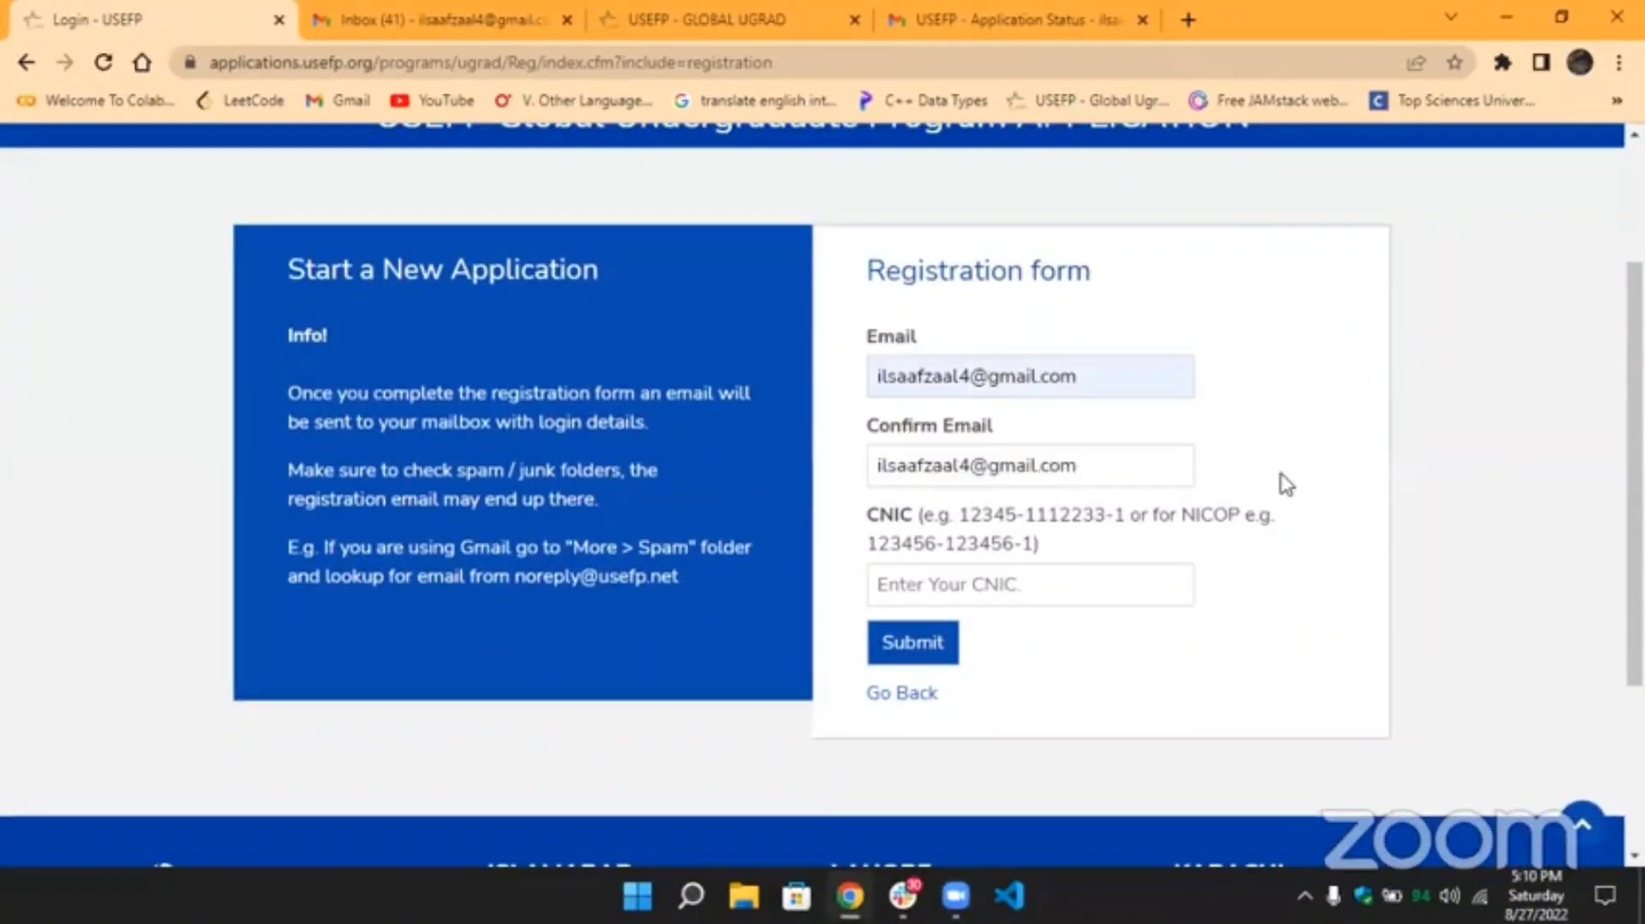
left_click(1041, 573)
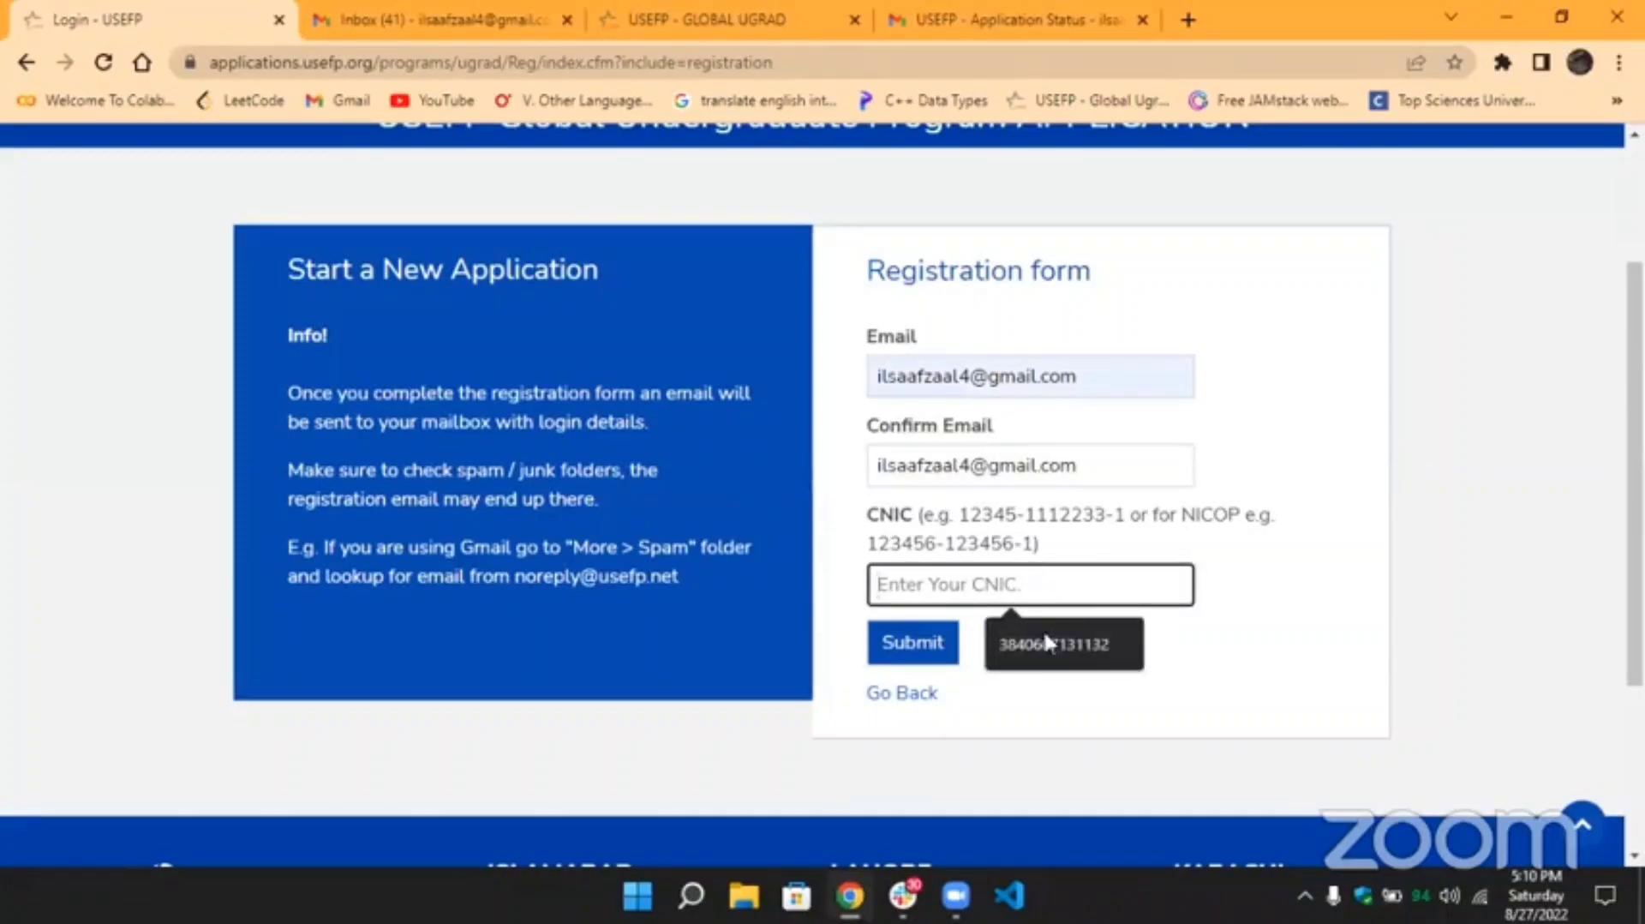
key("ctrl+v")
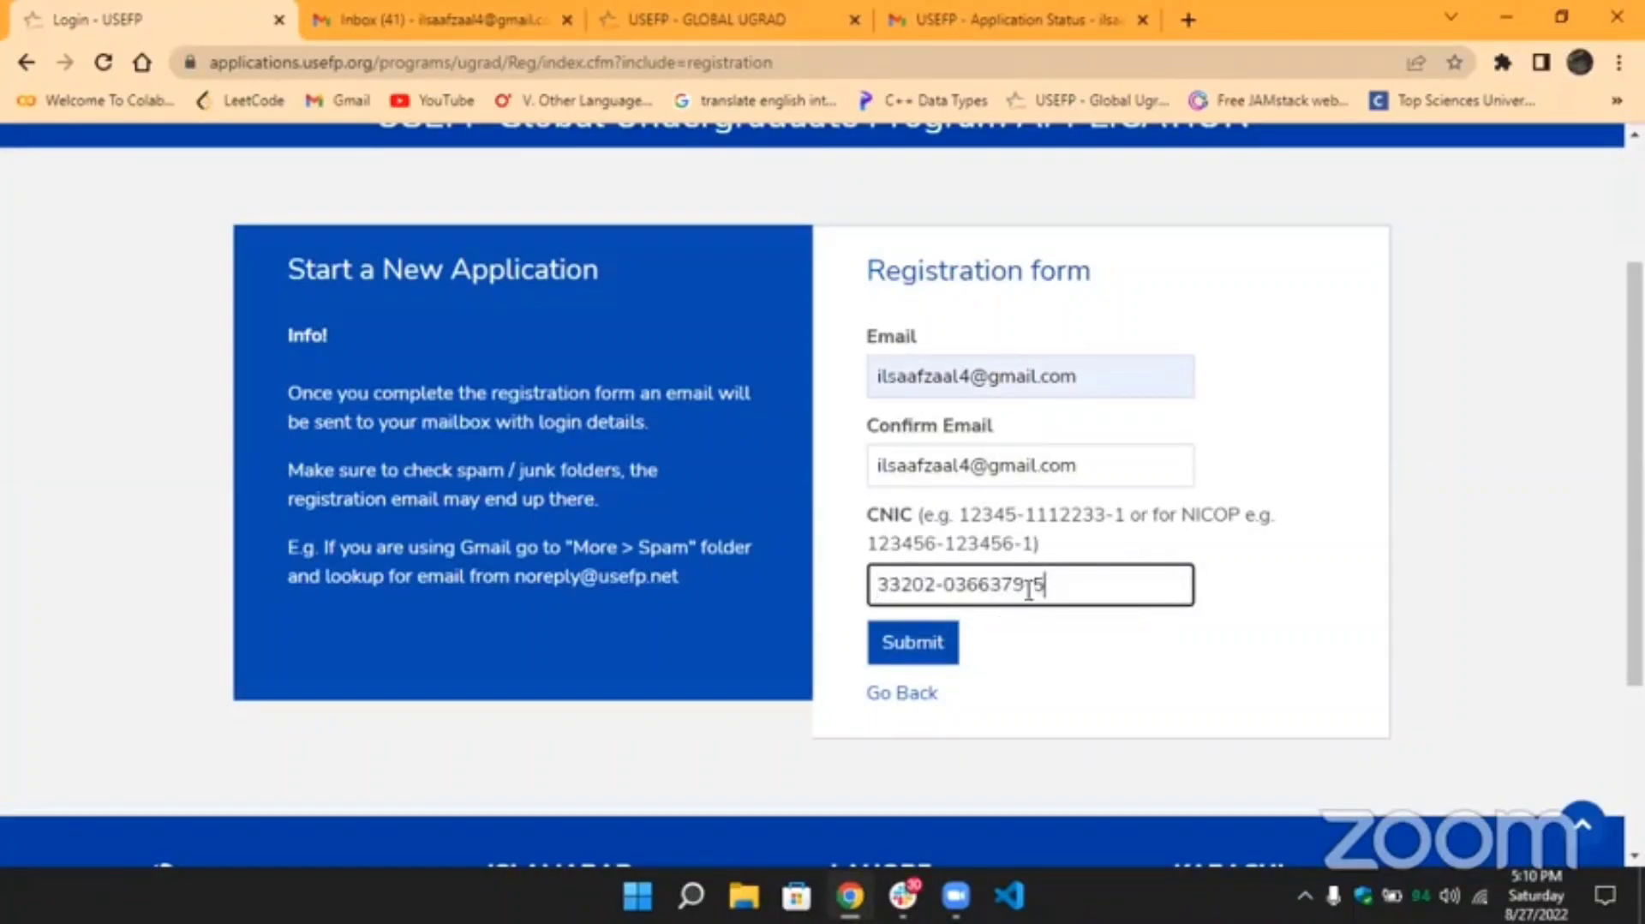
left_click(921, 649)
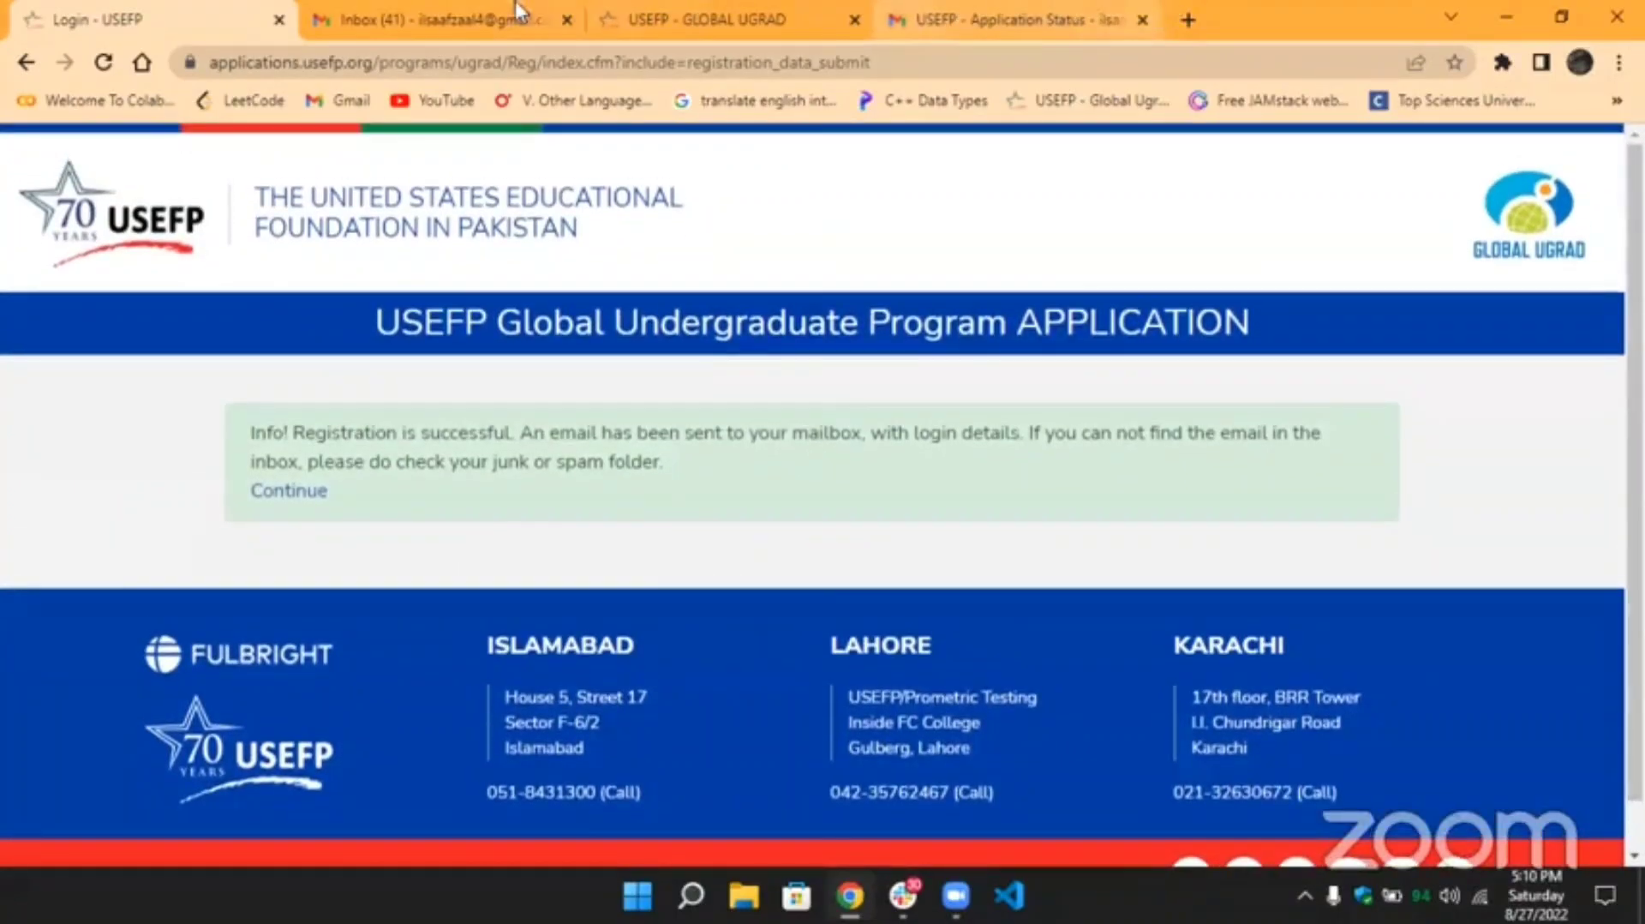
Reload Gmail, open the USEFP - Application Status email under Updates, and select its password.
left_click(349, 24)
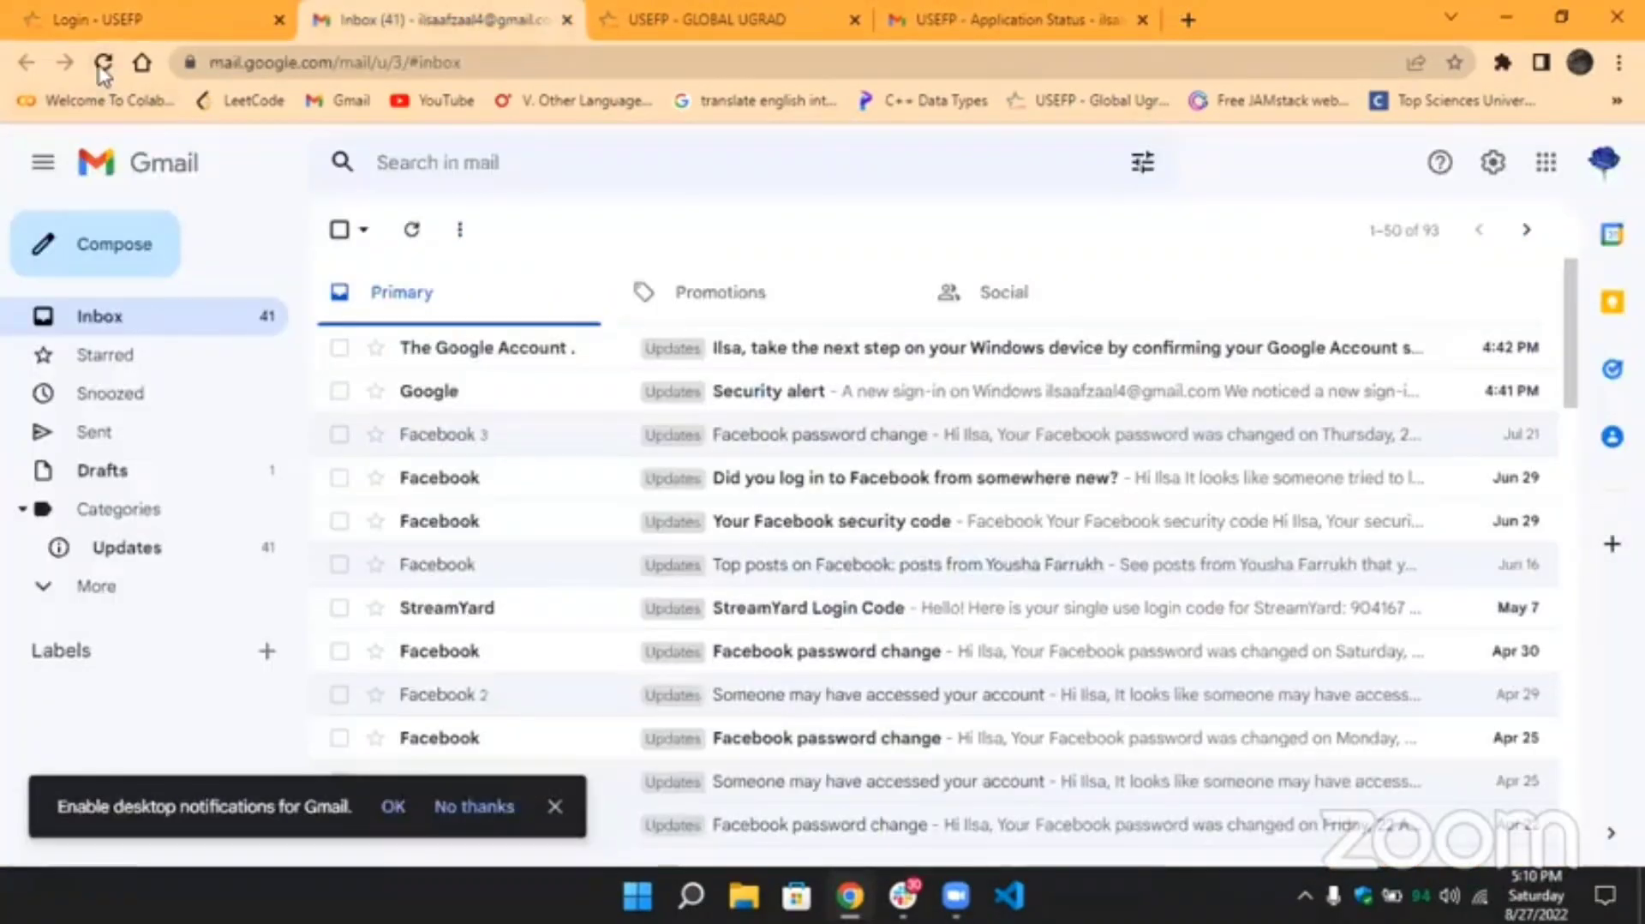
left_click(103, 65)
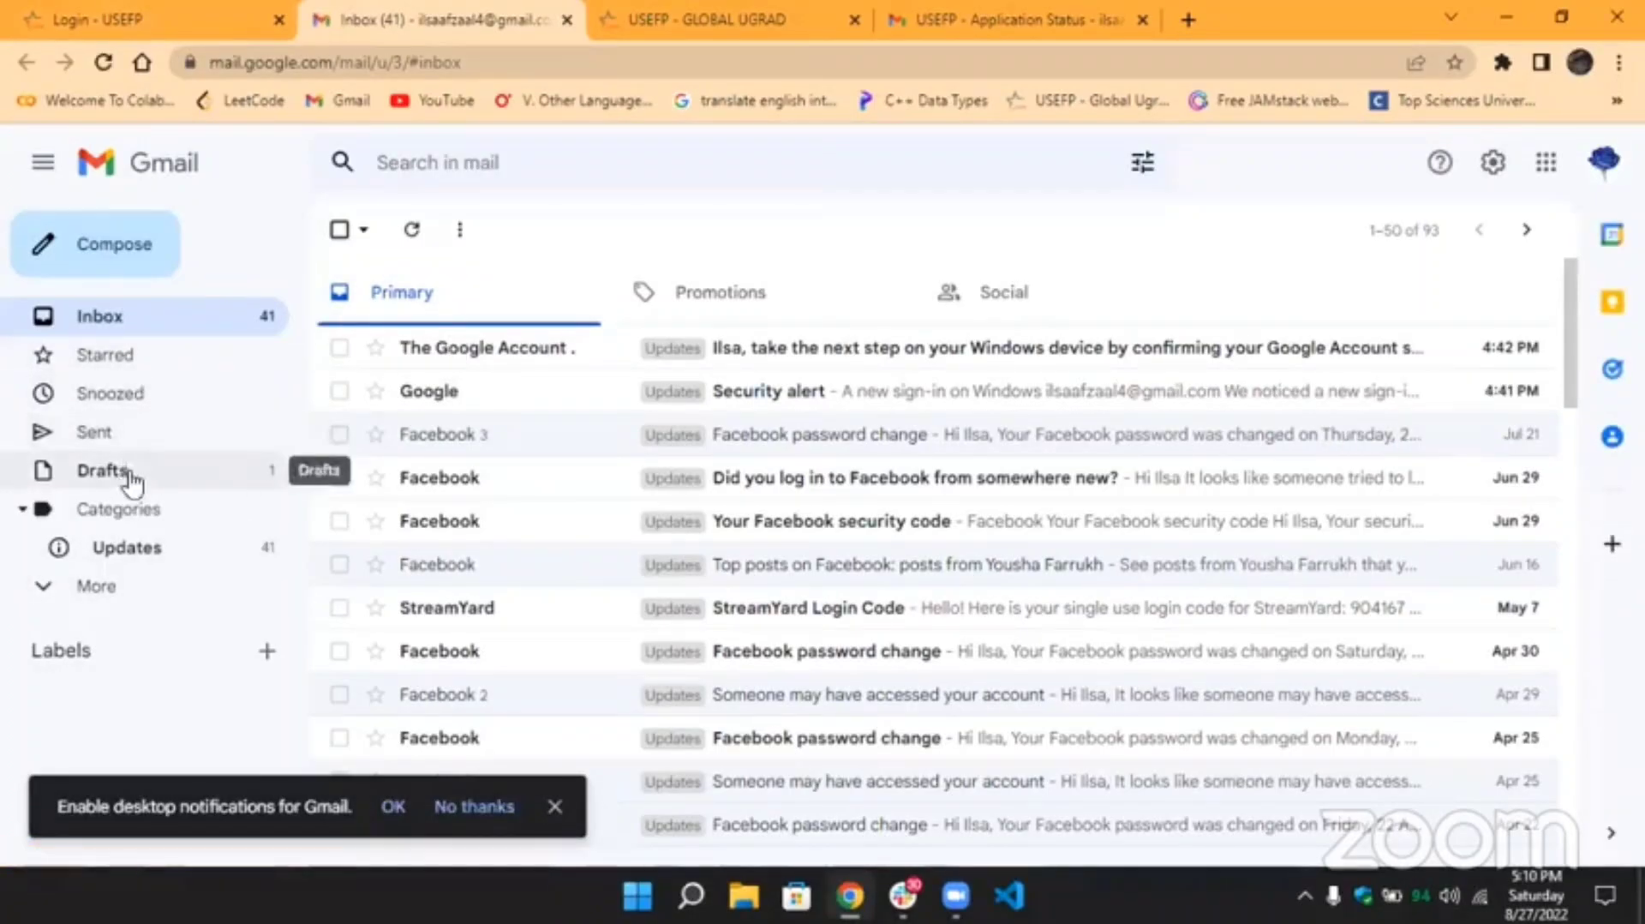
left_click(189, 590)
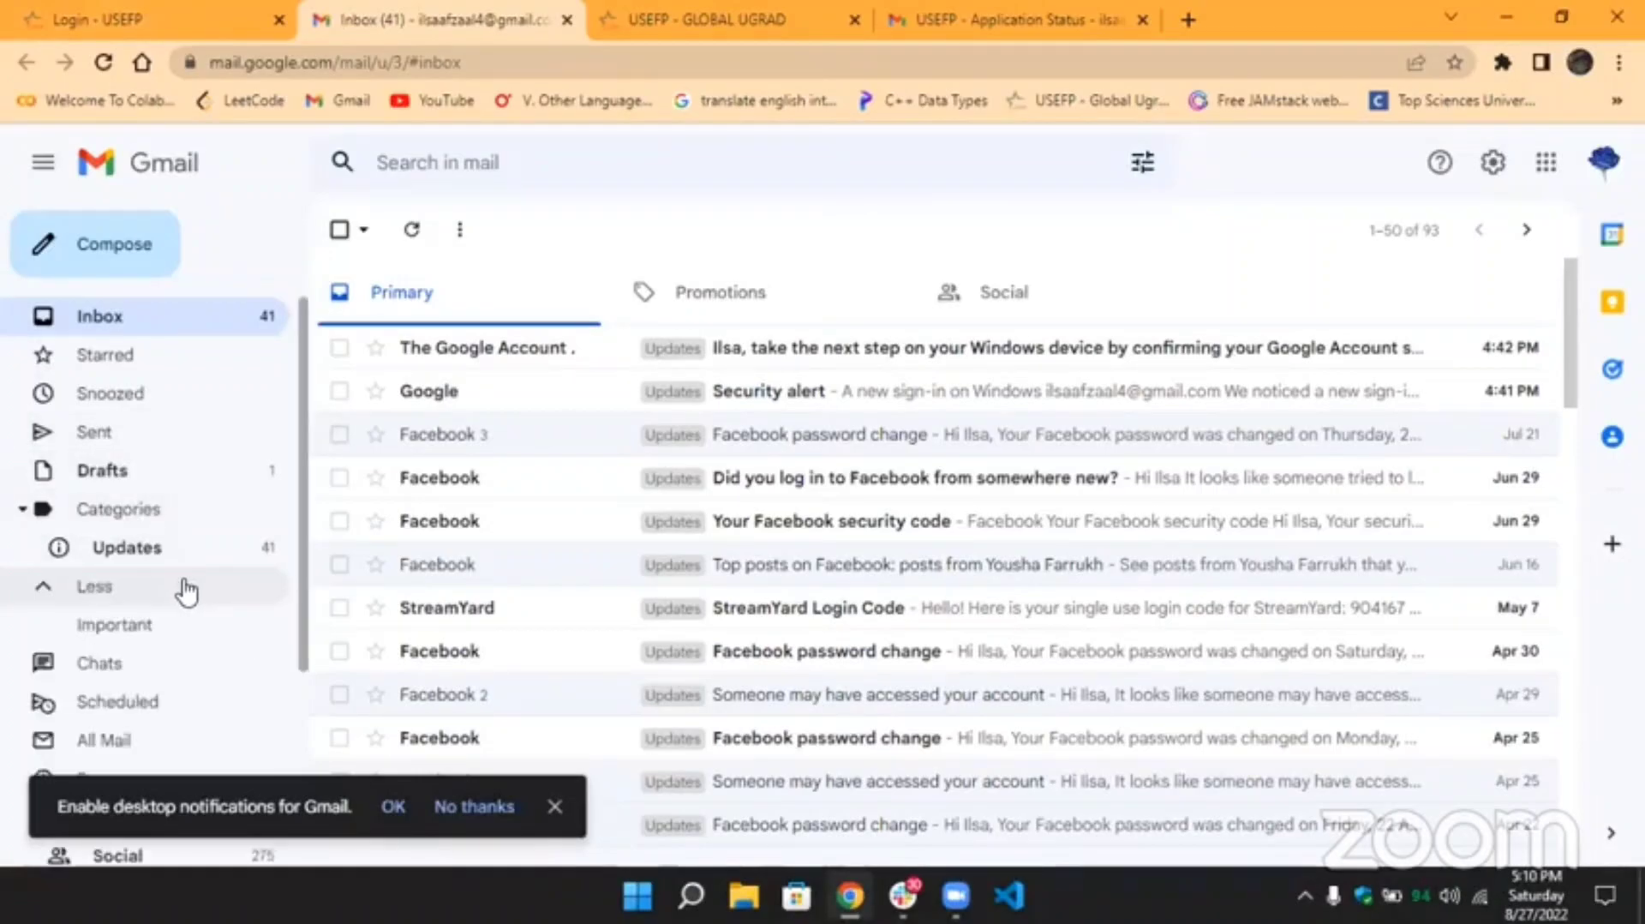
left_click(161, 557)
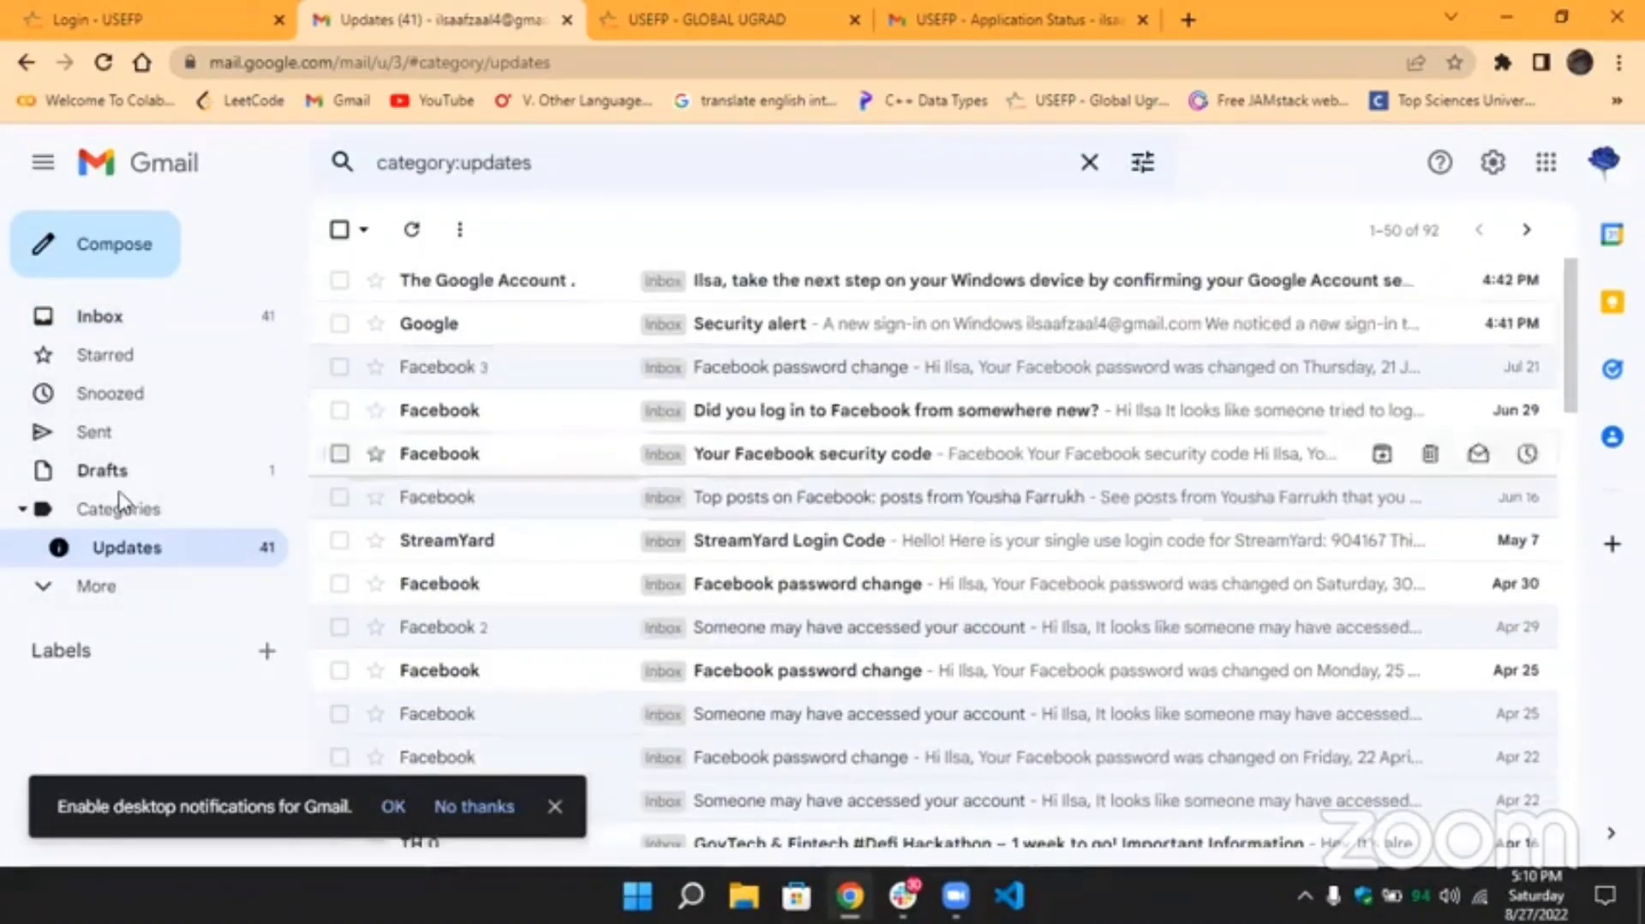
left_click(129, 586)
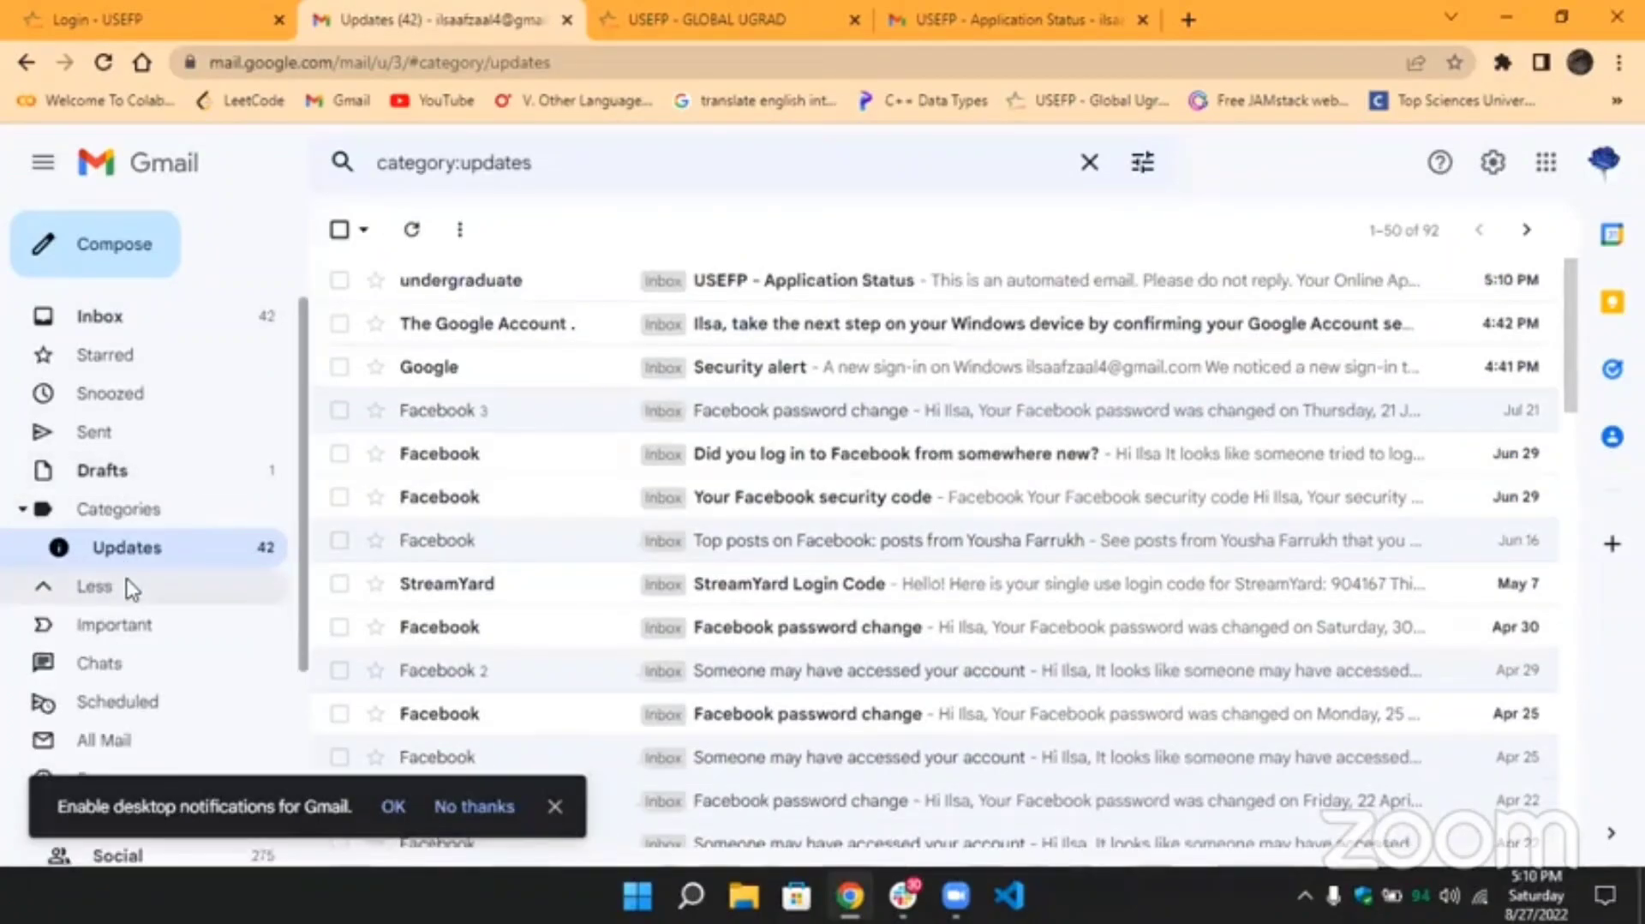
left_click(804, 290)
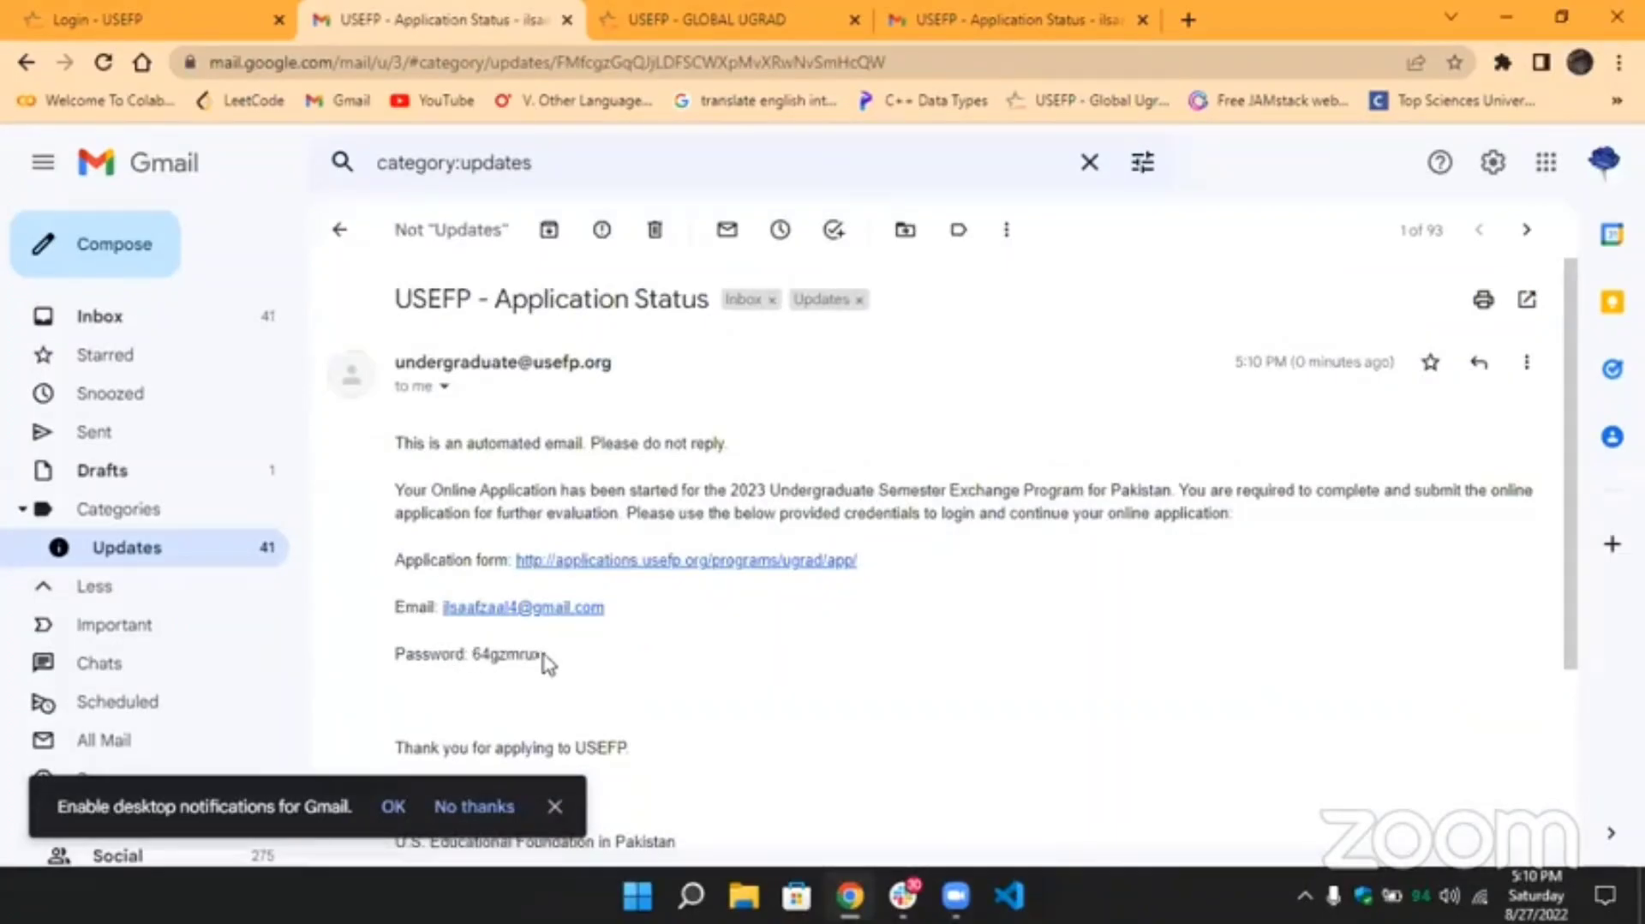
left_click_drag(542, 654, 475, 652)
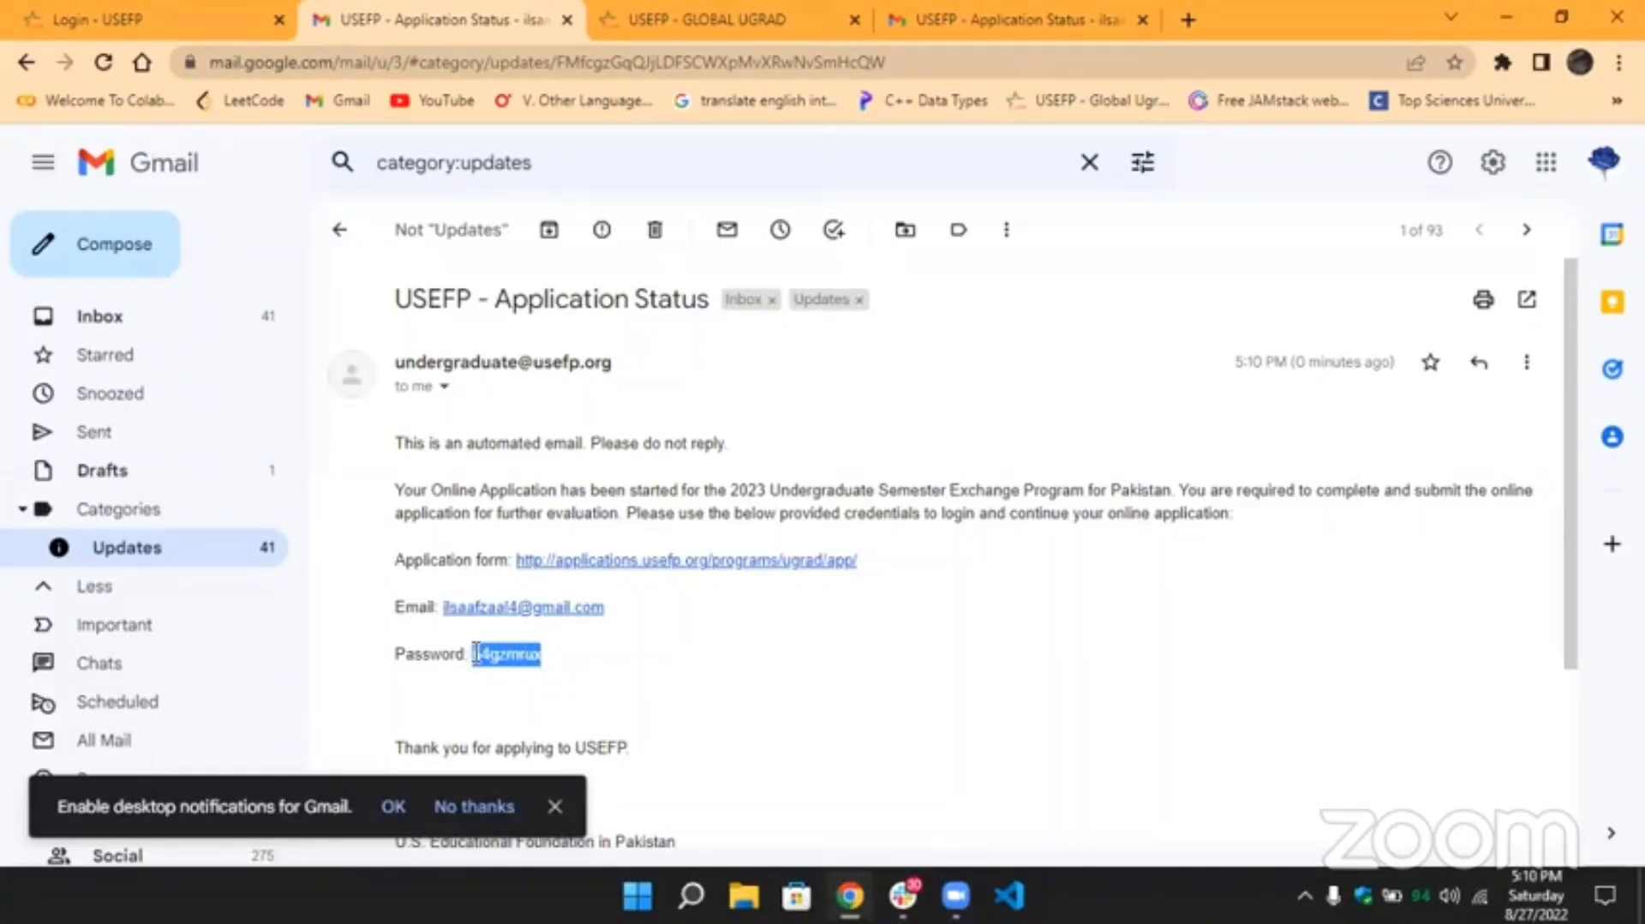
Return to the portal's Login page and enter the applicant's e-mail and the pasted password.
left_click(217, 24)
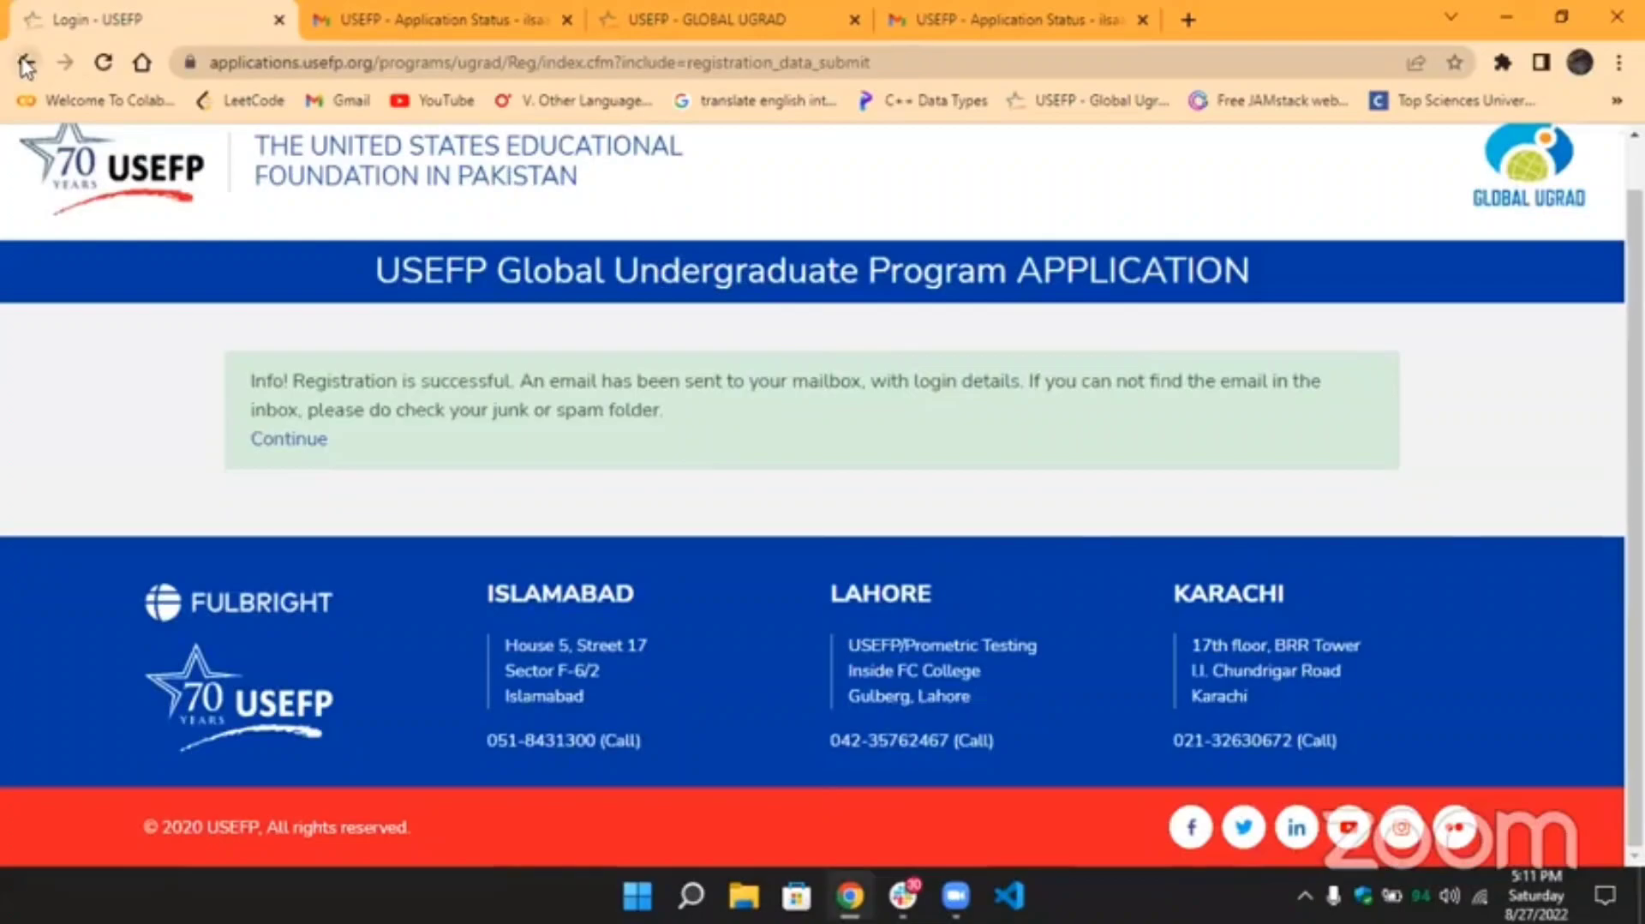
left_click(26, 64)
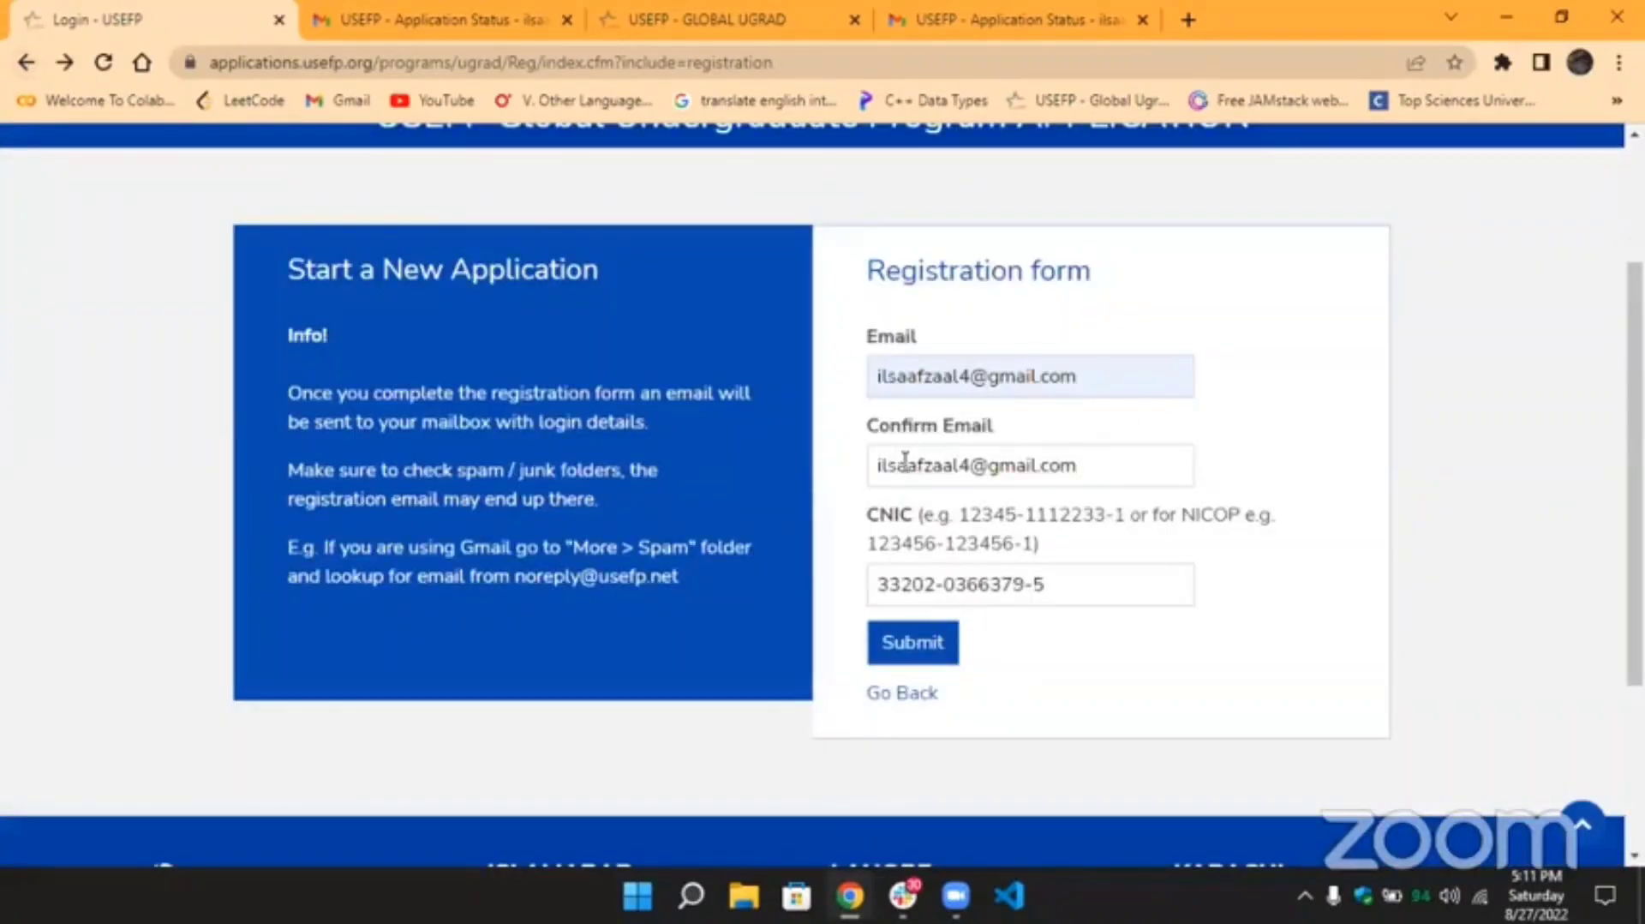
left_click(881, 701)
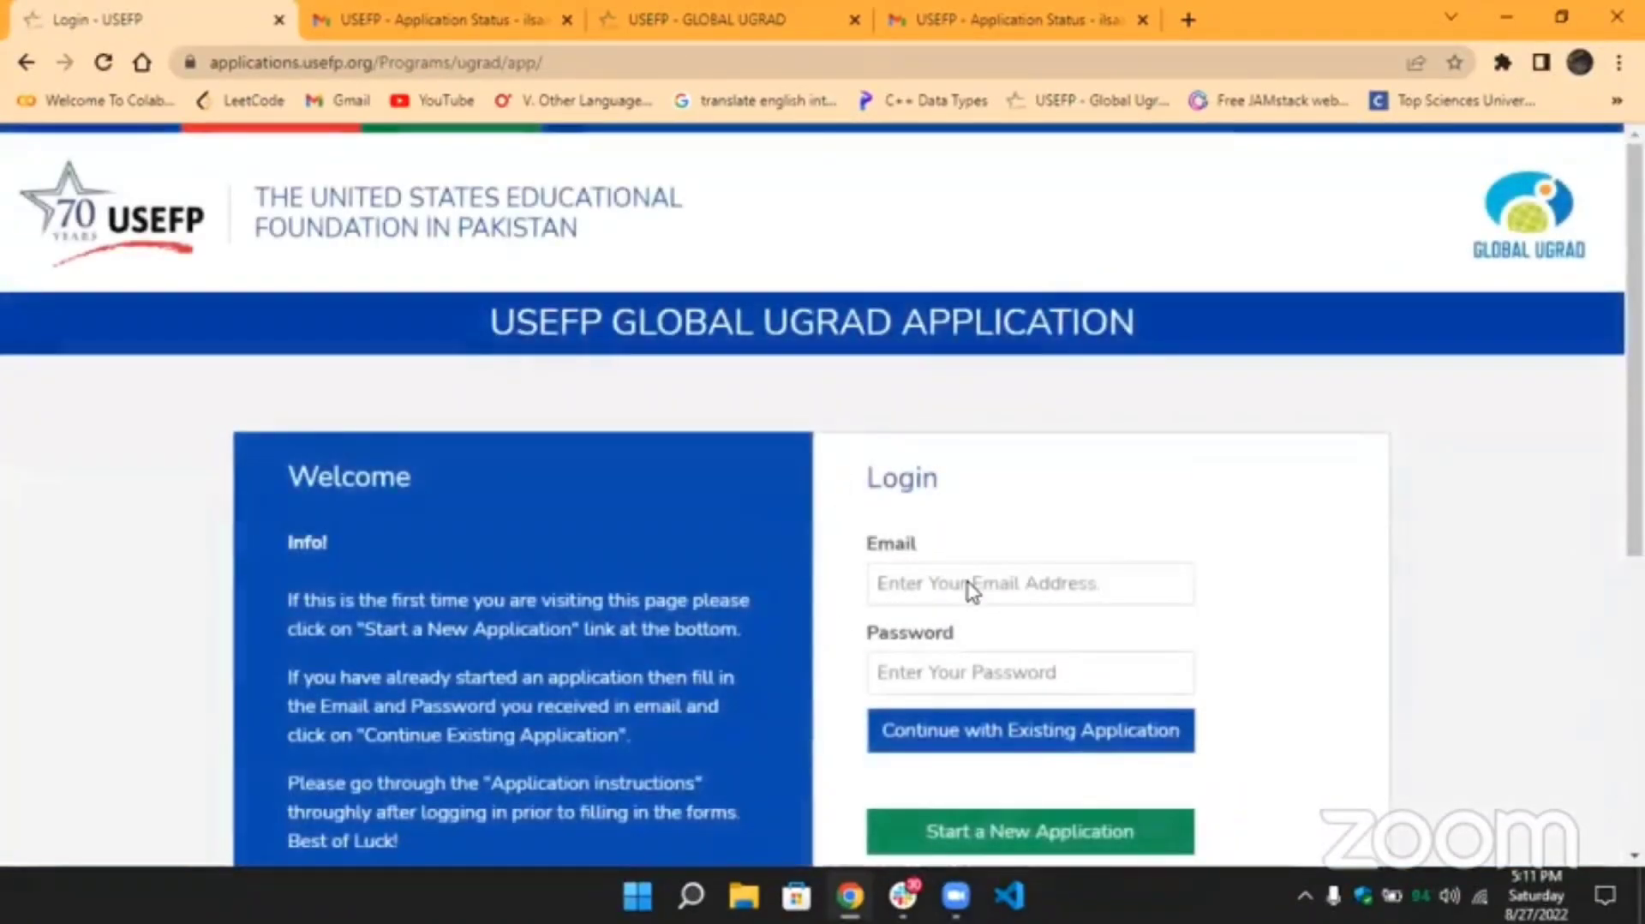
left_click(971, 590)
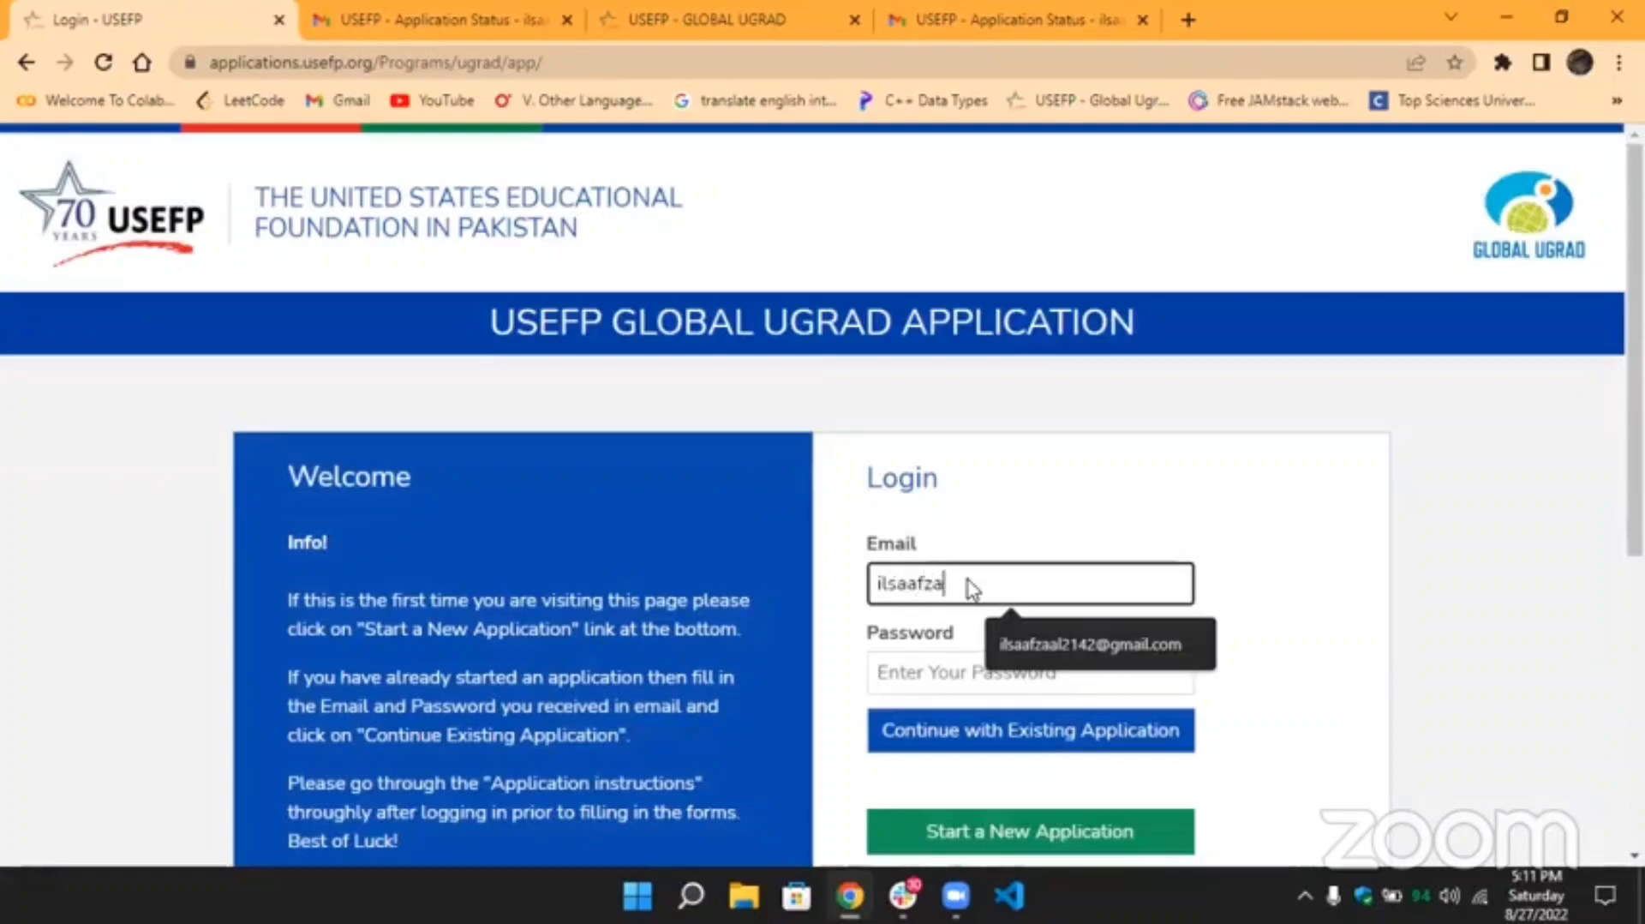
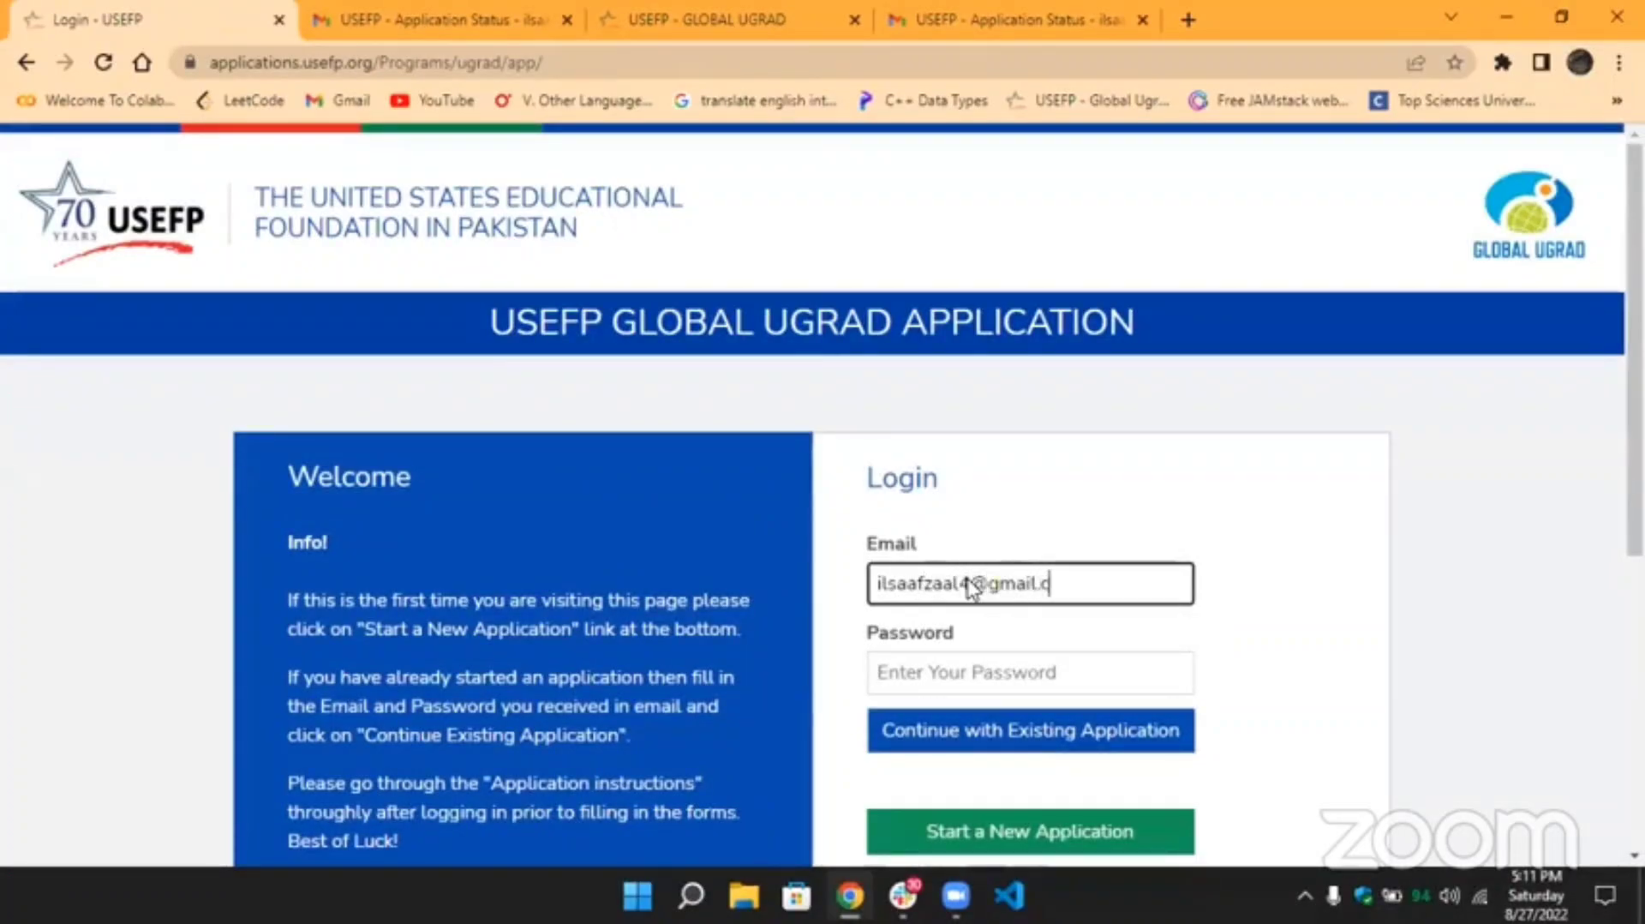
left_click(1074, 667)
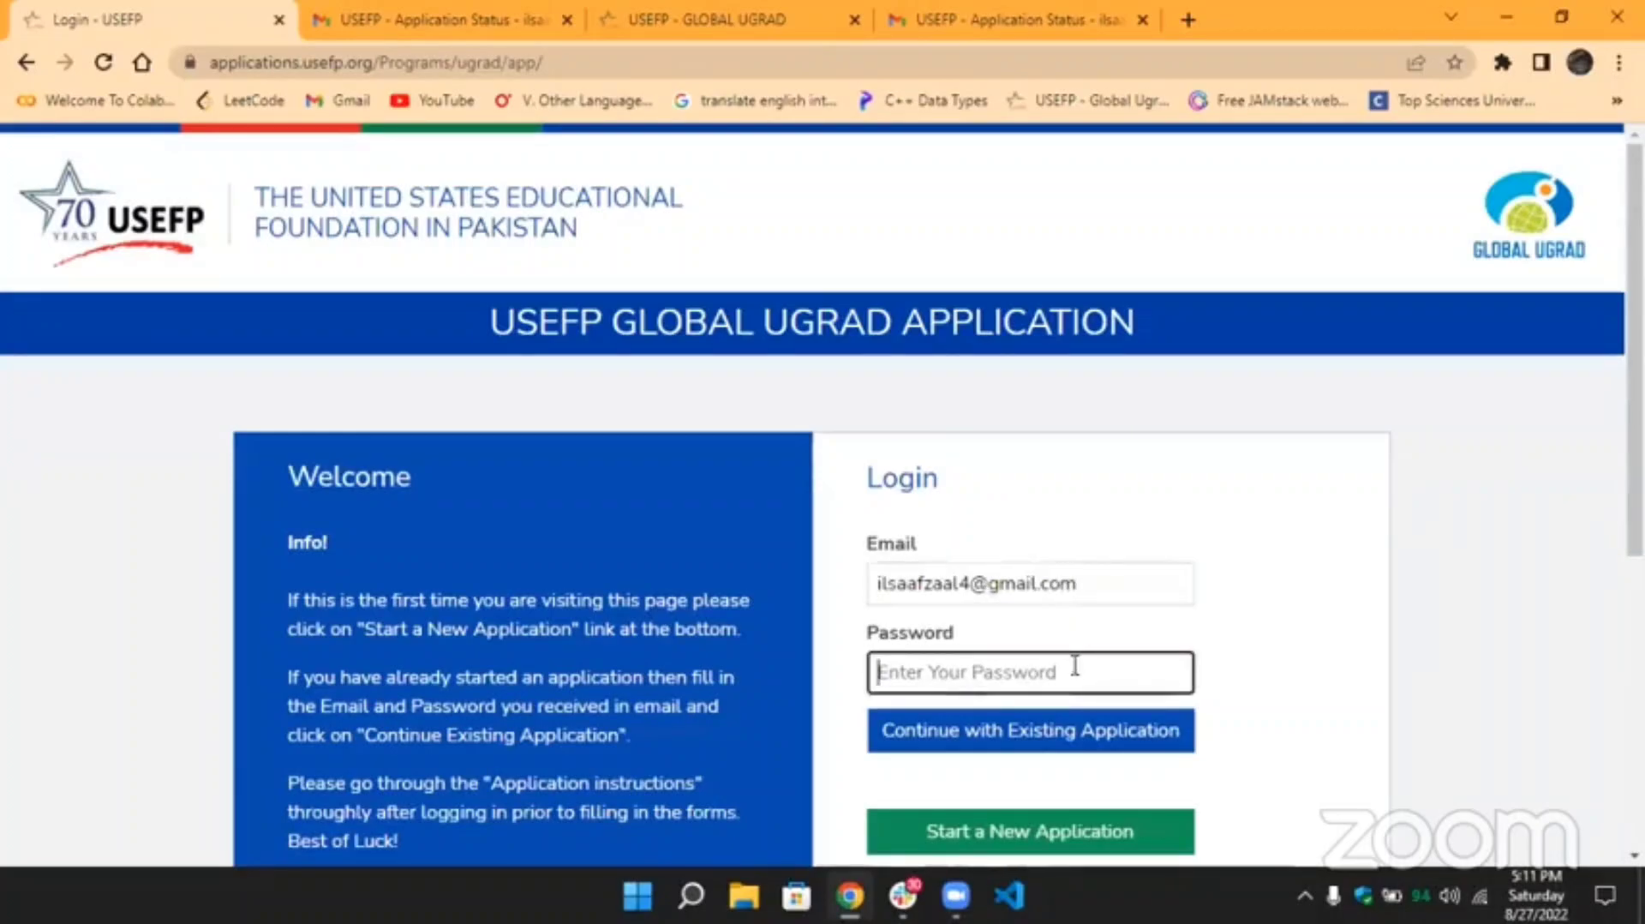
key("ctrl+v")
scroll(1074, 666, "down", 2)
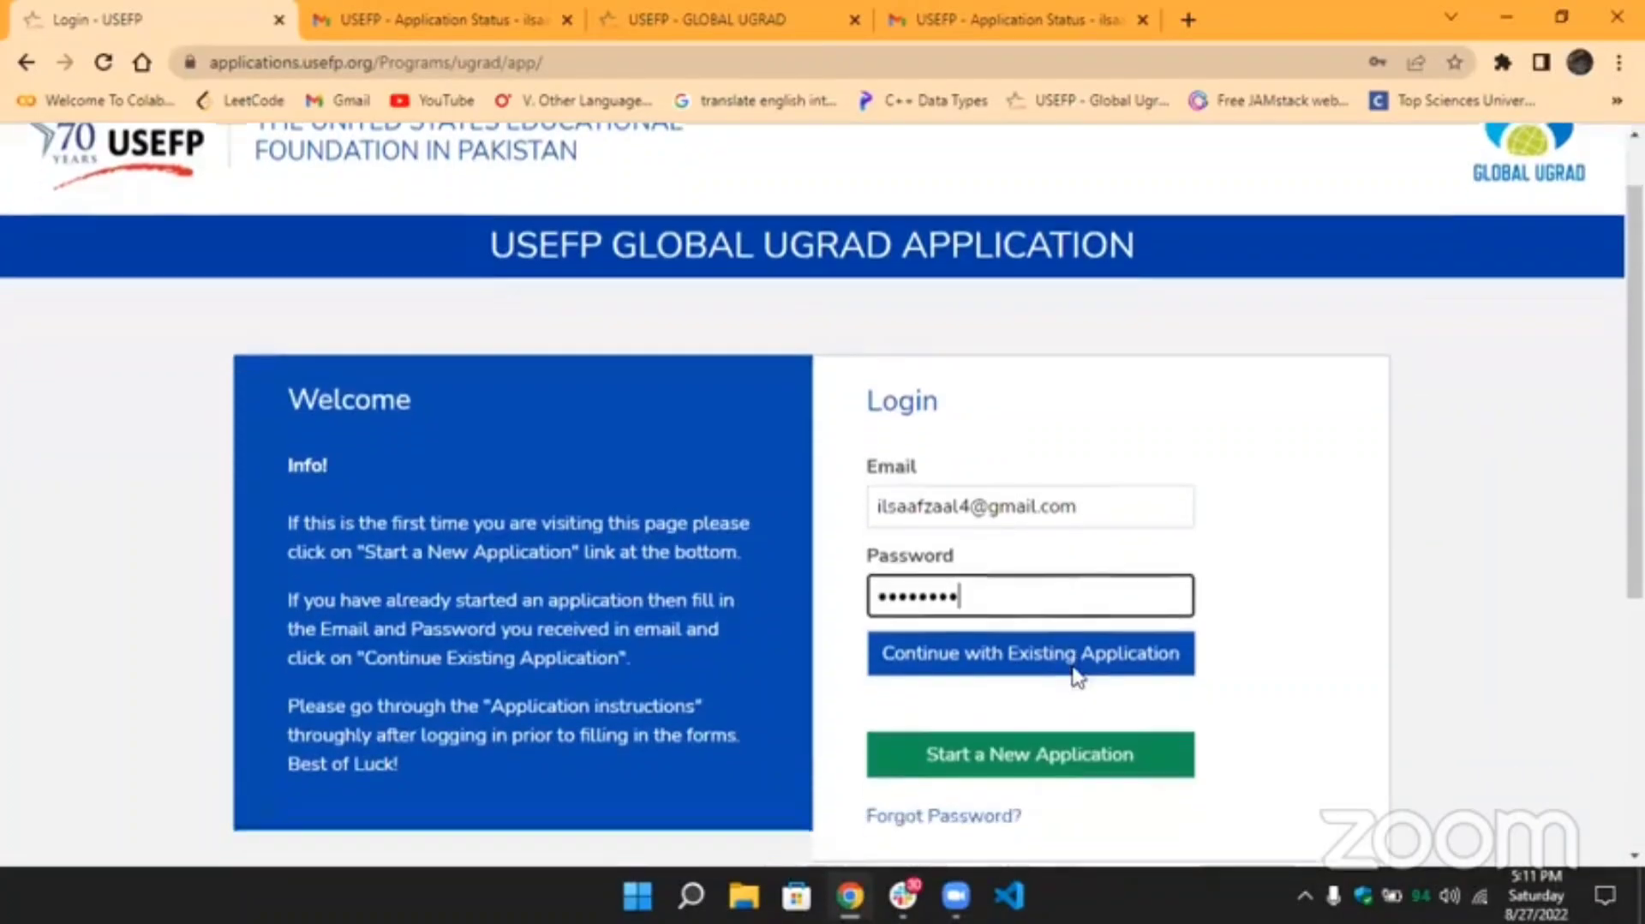
Sign in via Continue with Existing Application and scroll the 14%-complete application dashboard.
left_click(953, 540)
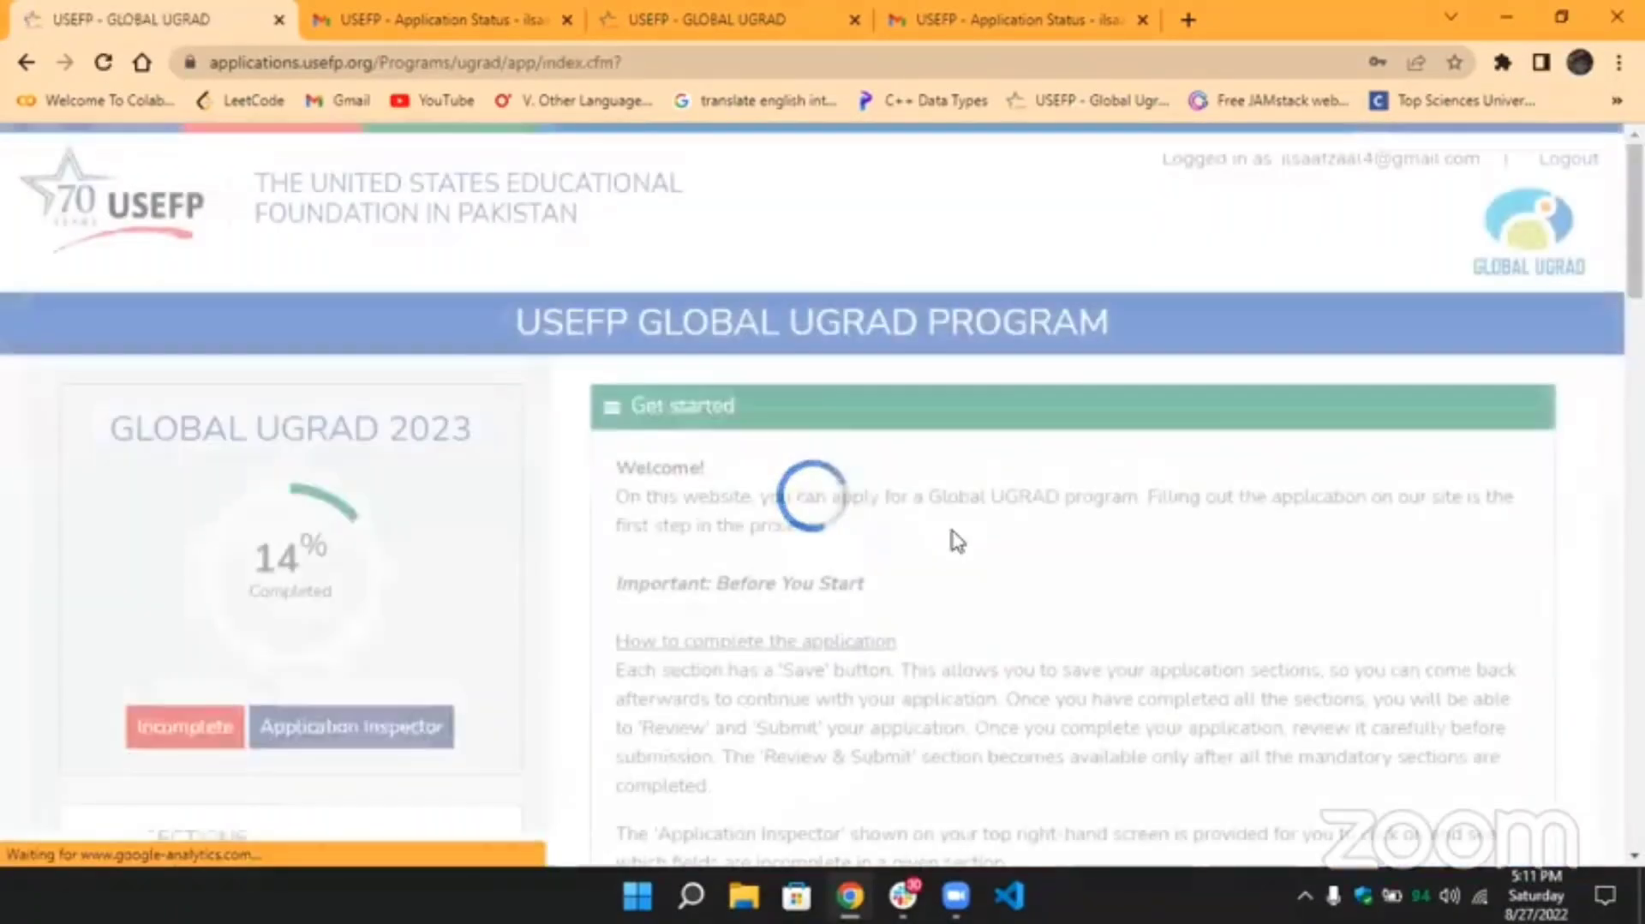
scroll(631, 501, "down", 3)
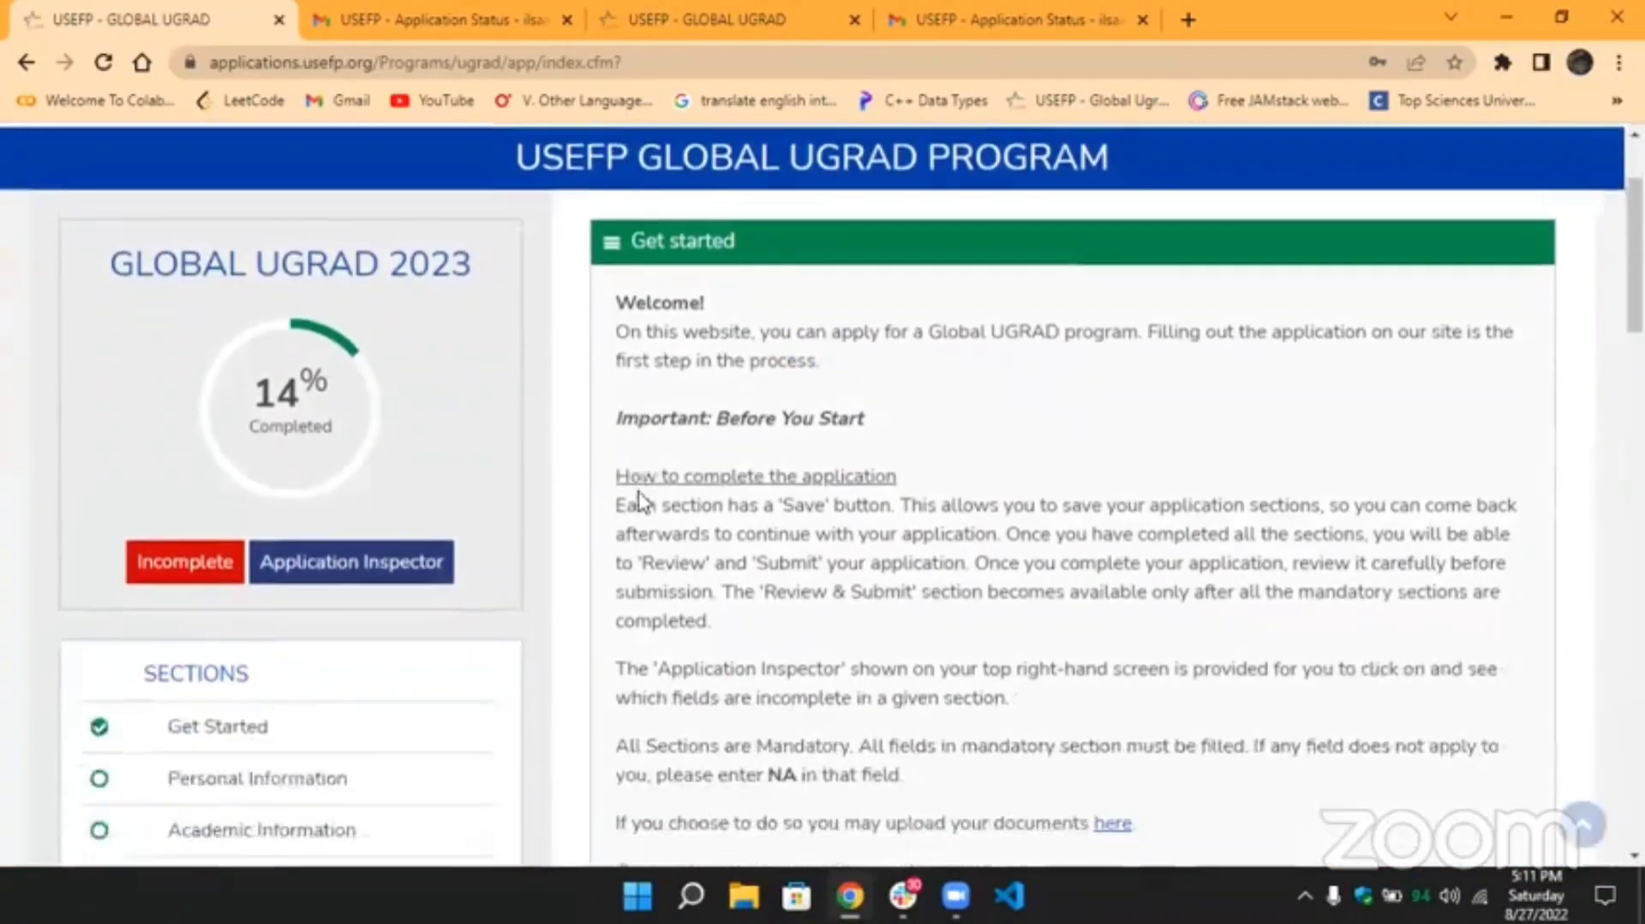
scroll(635, 501, "down", 1)
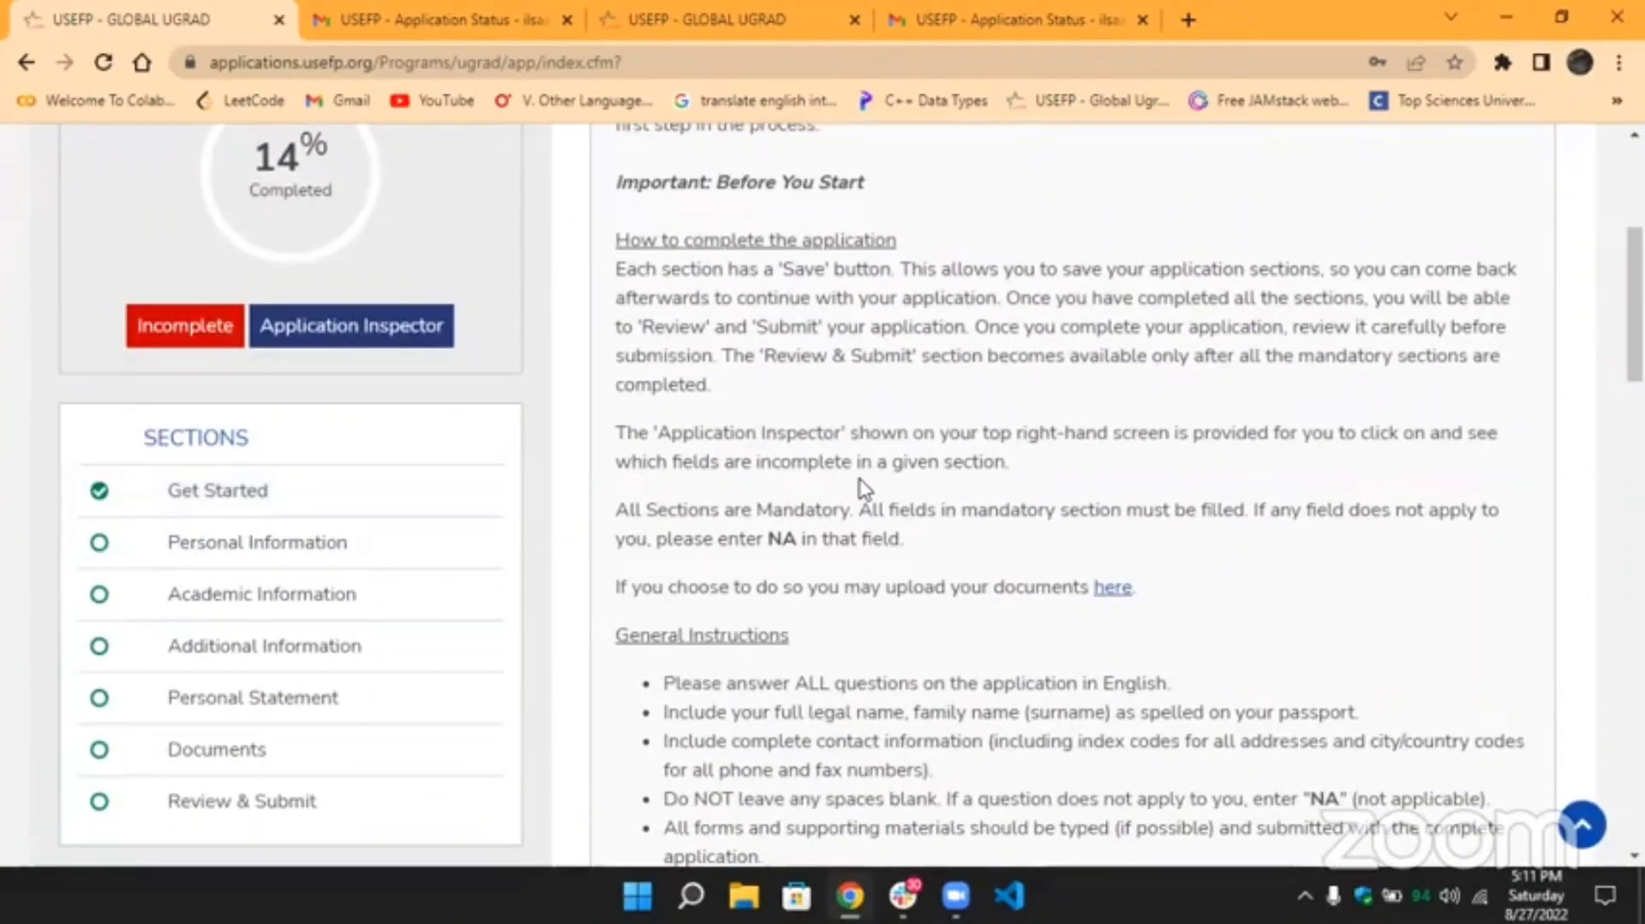
scroll(861, 489, "up", 2)
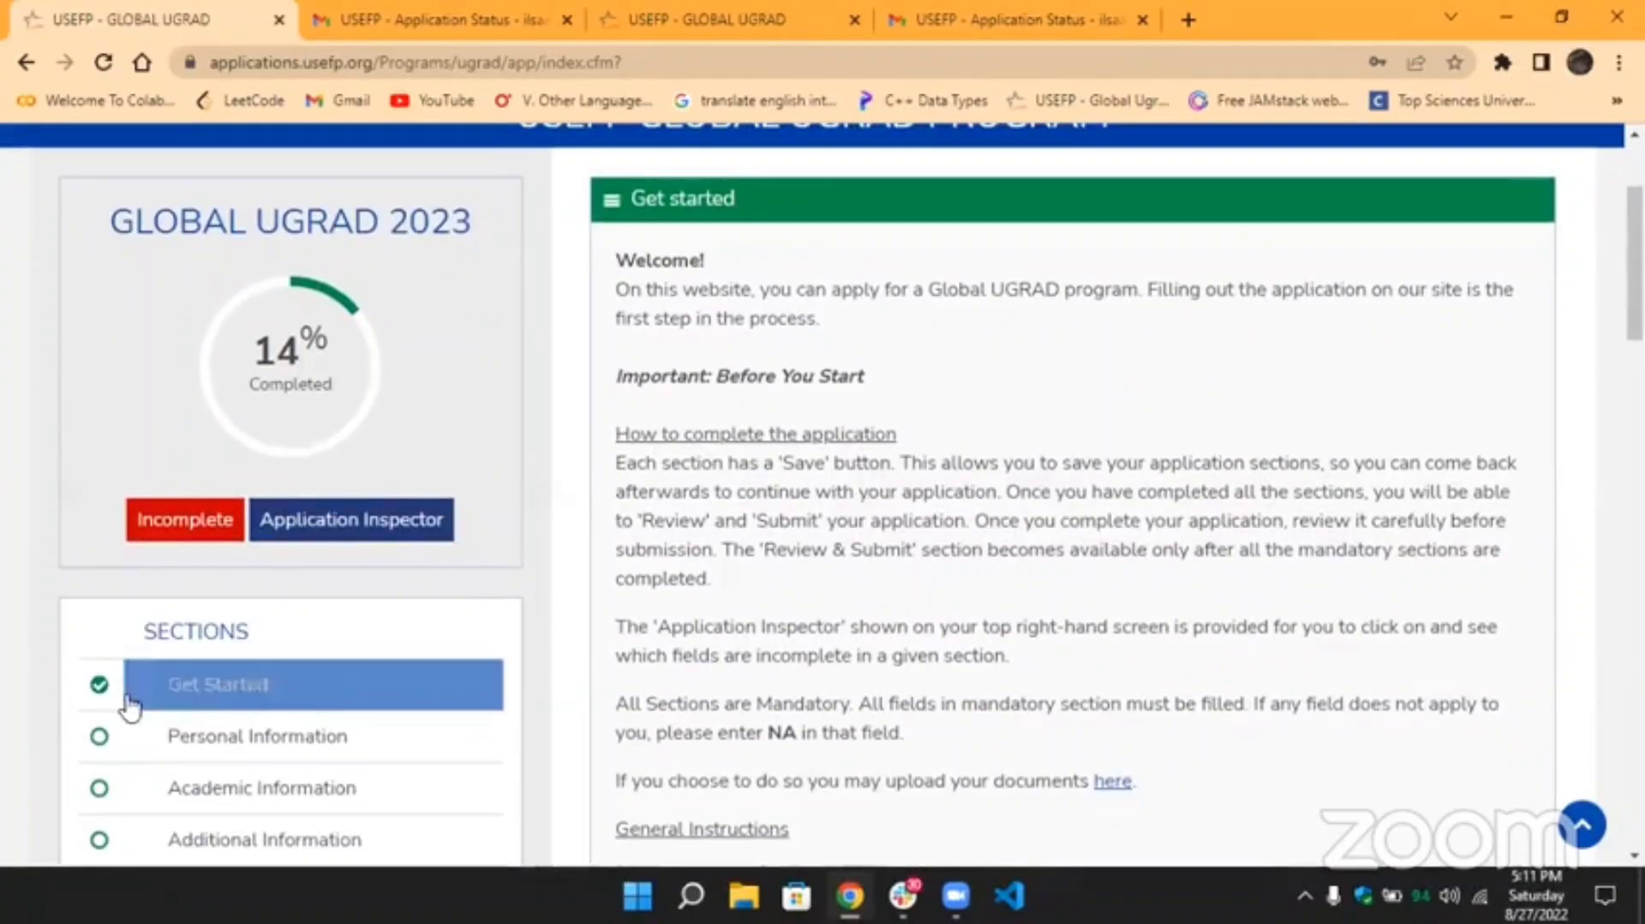
scroll(101, 692, "down", 3)
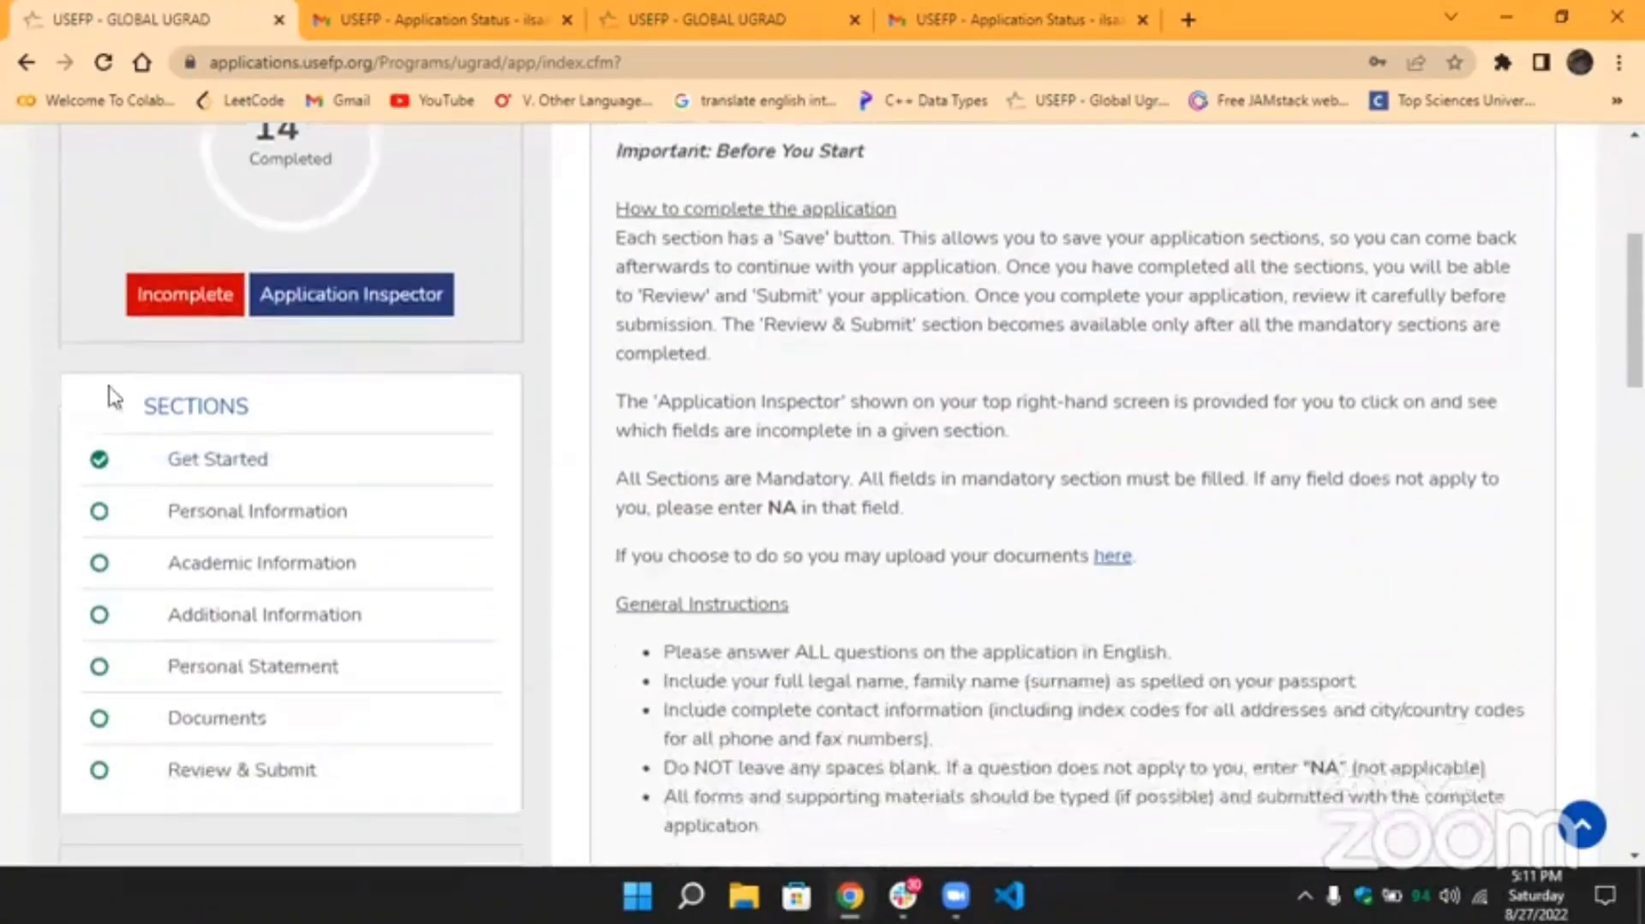
scroll(101, 417, "up", 2)
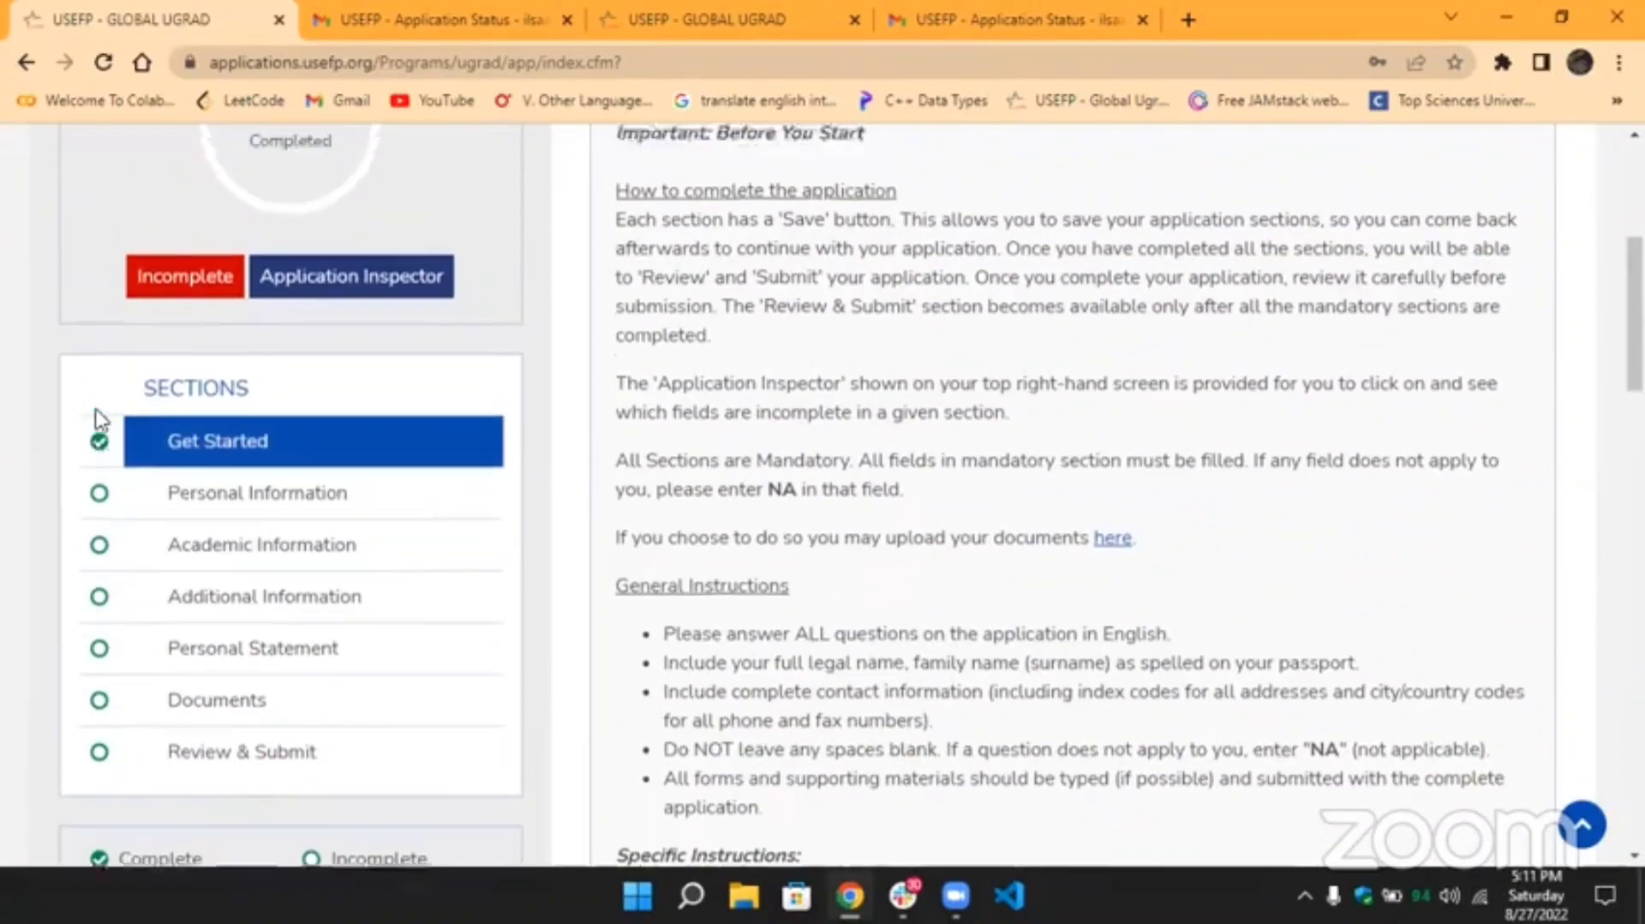
scroll(137, 340, "down", 1)
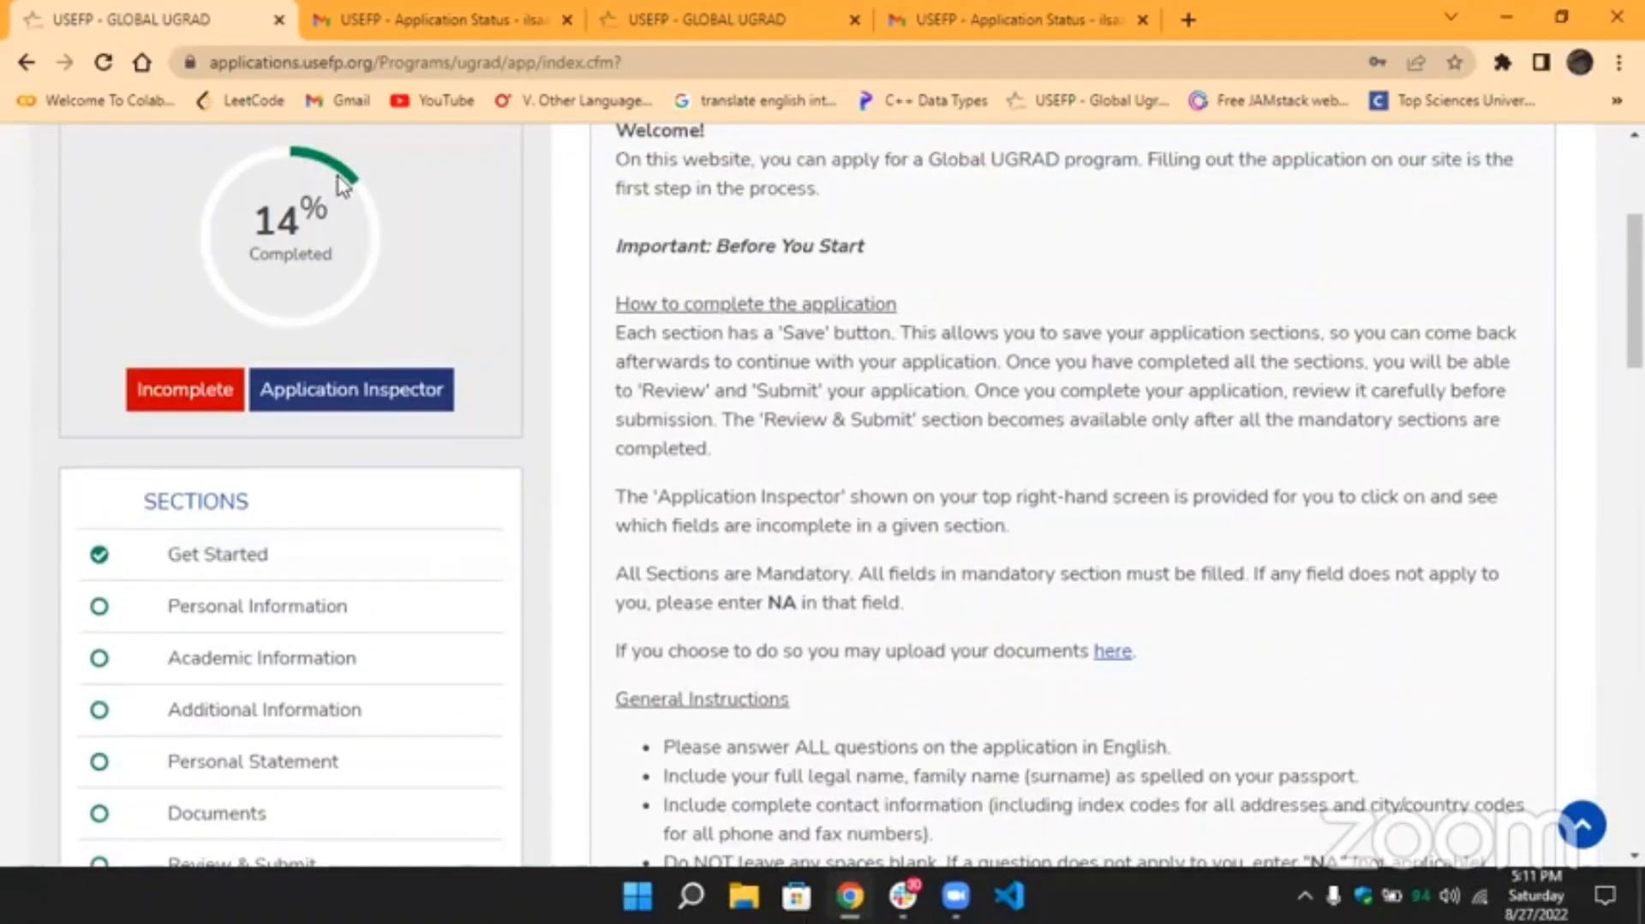
Check the Application Inspector's list of incomplete required fields, then go back to the dashboard.
left_click(371, 401)
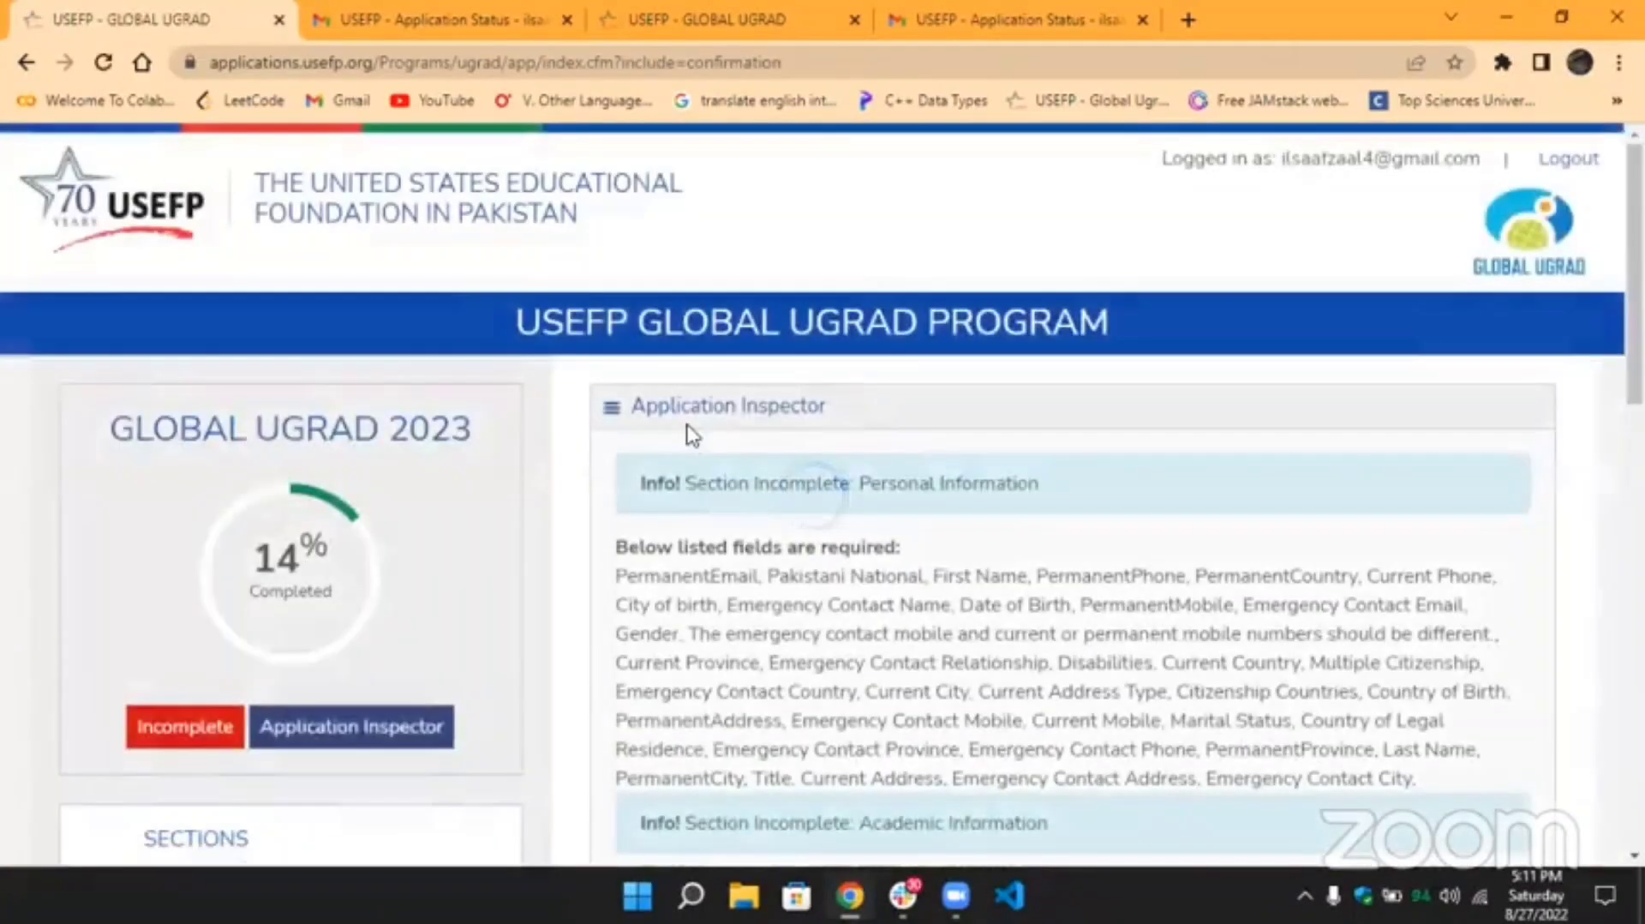
scroll(693, 435, "down", 10)
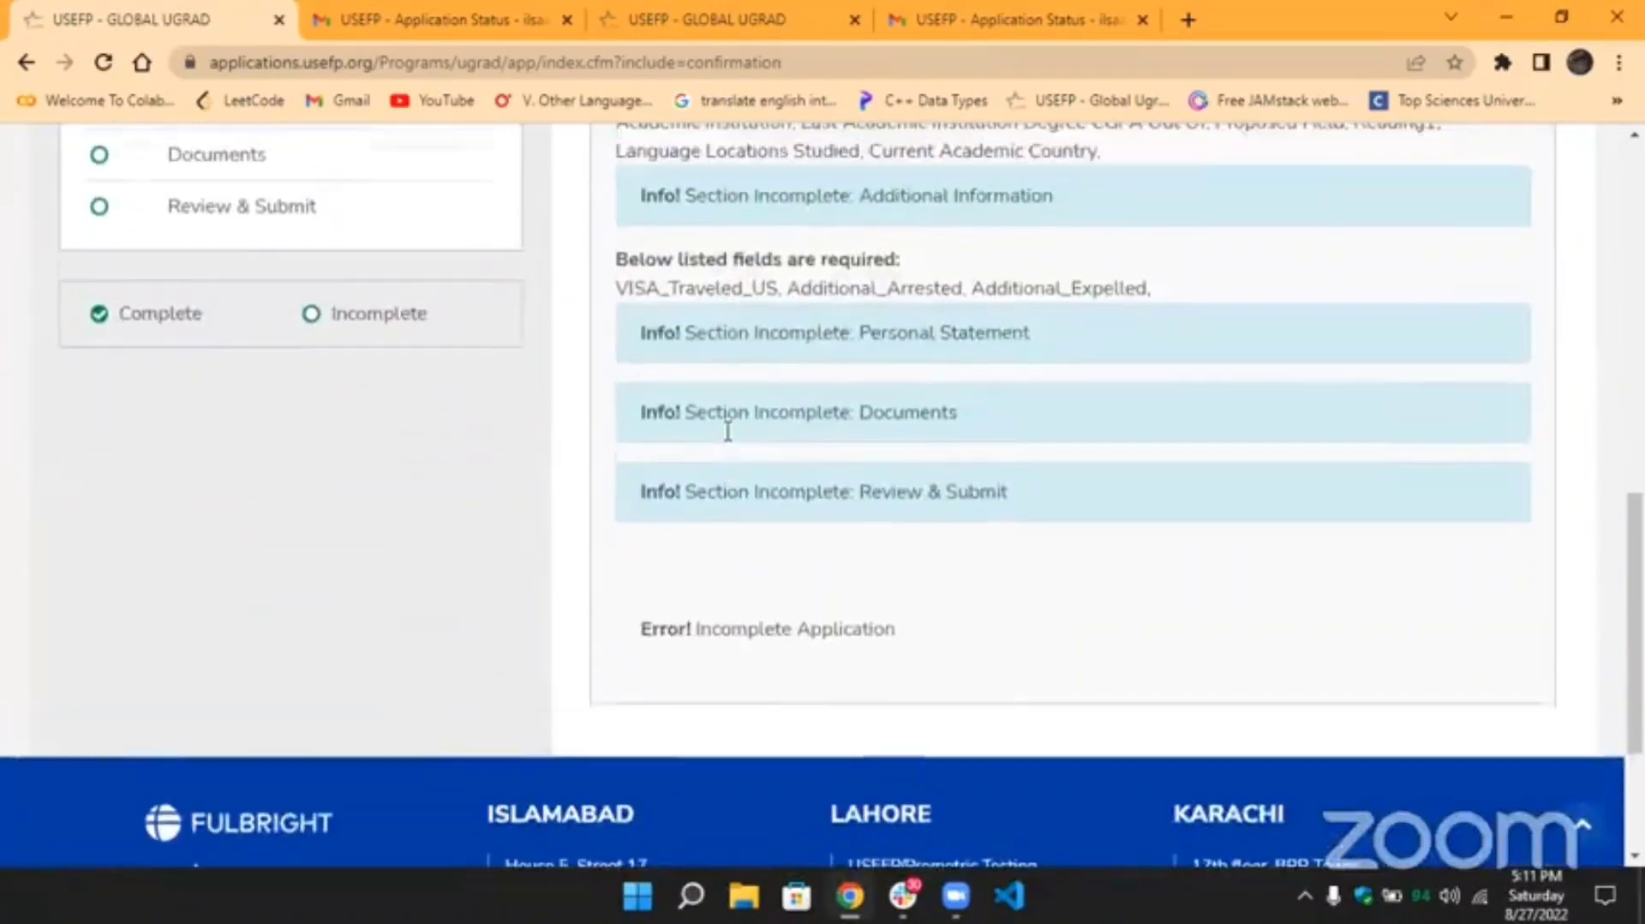
left_click(26, 62)
scroll(848, 429, "up", 3)
scroll(854, 433, "down", 4)
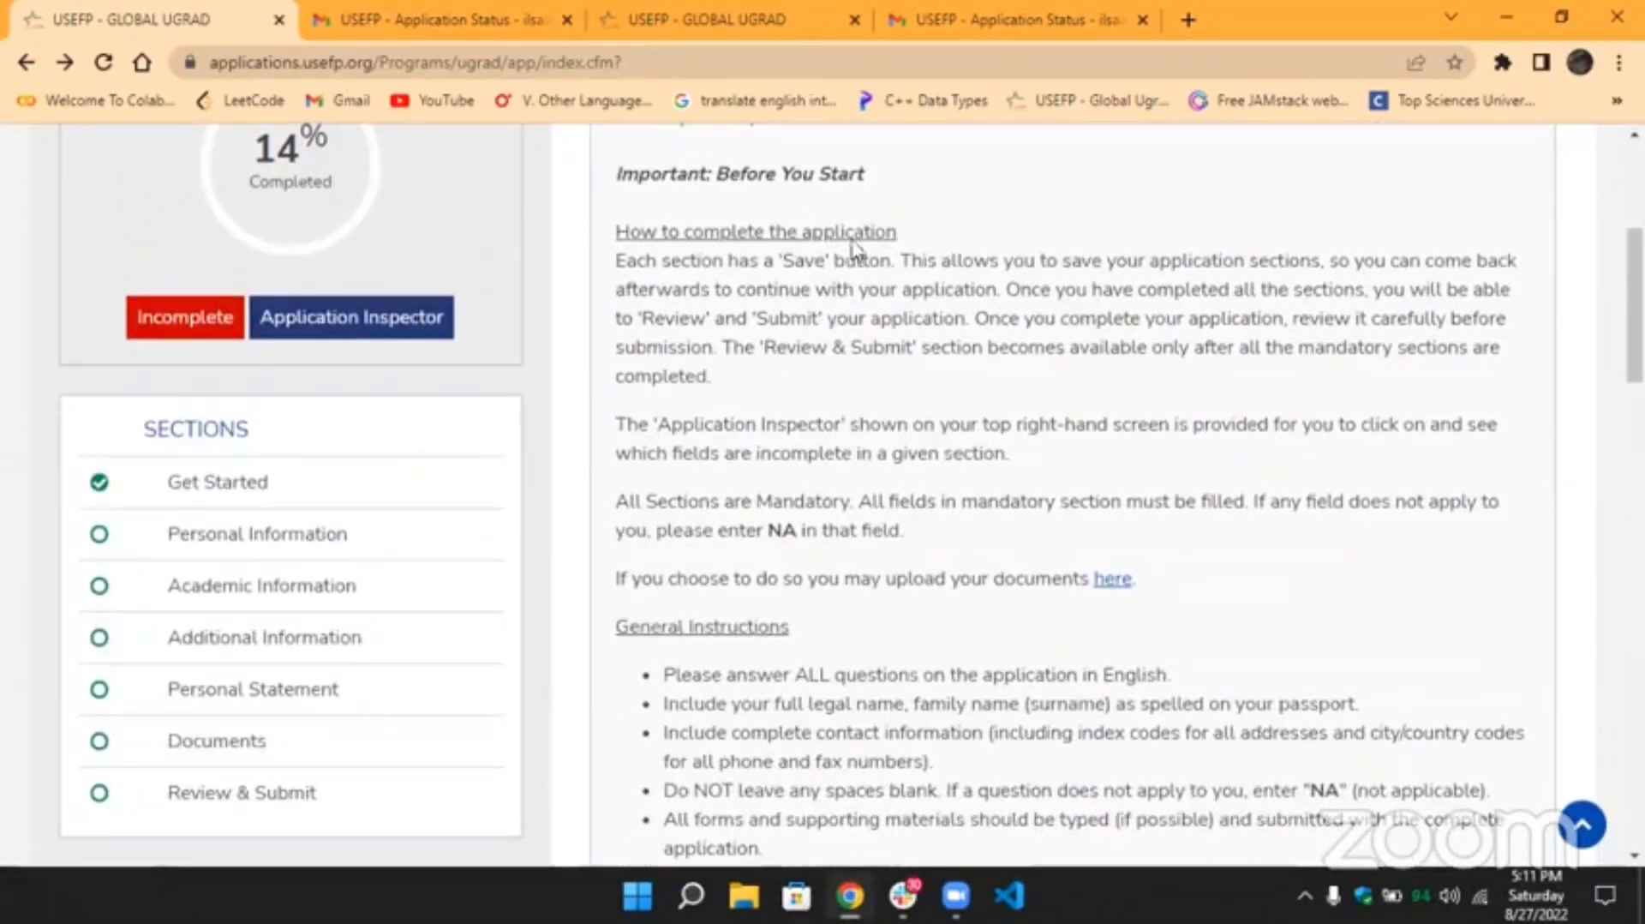
scroll(844, 403, "down", 2)
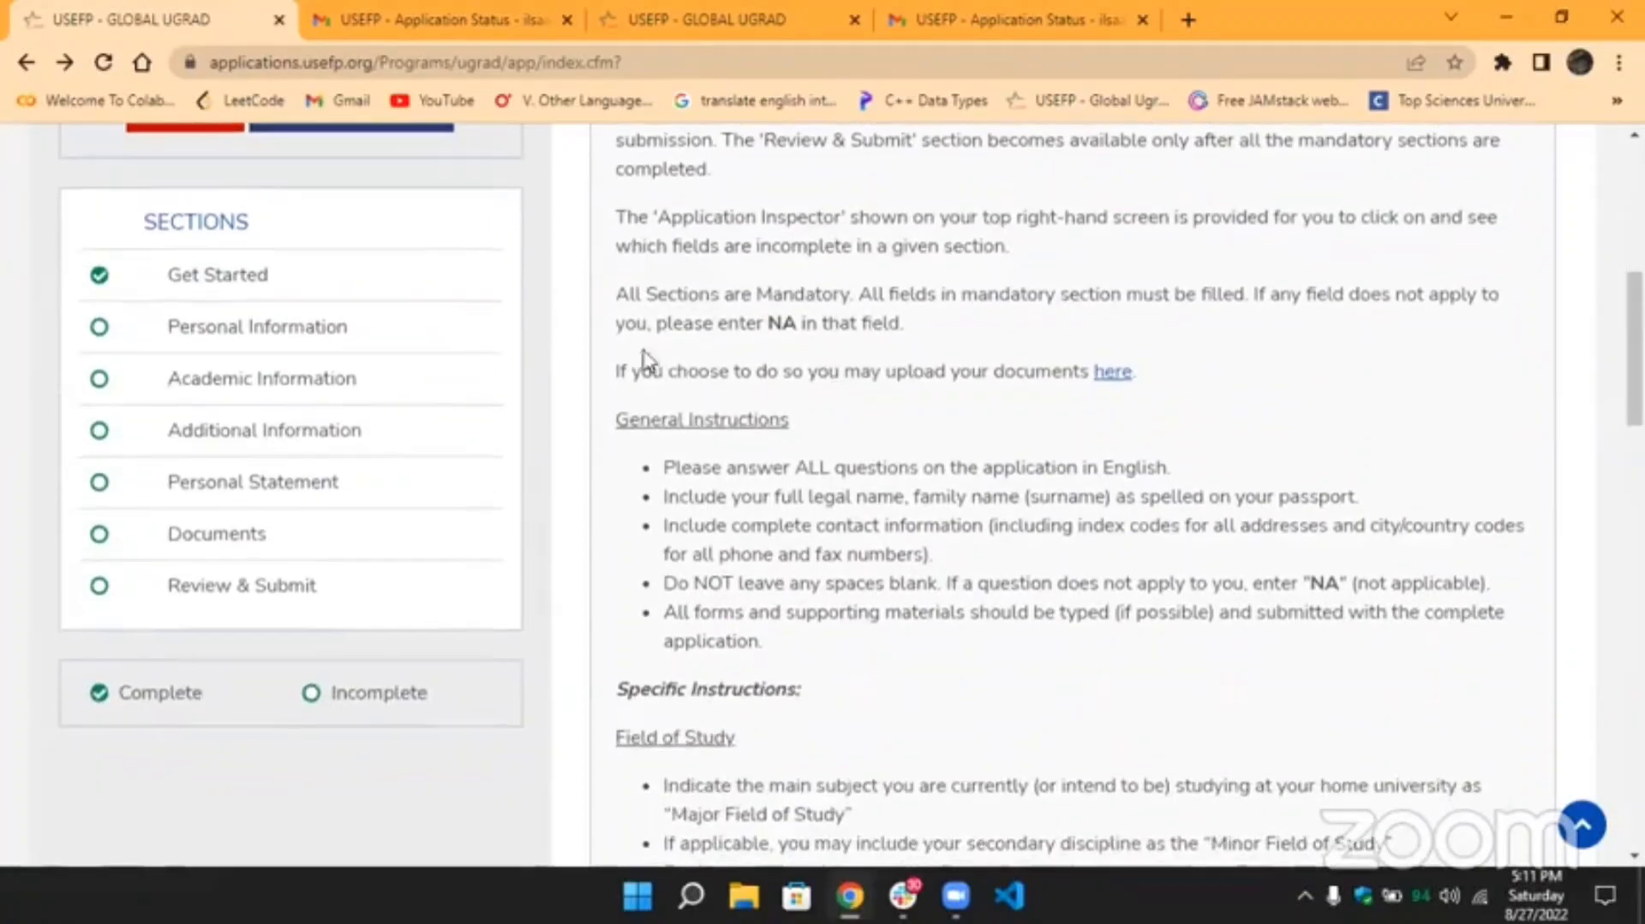
scroll(1028, 366, "down", 5)
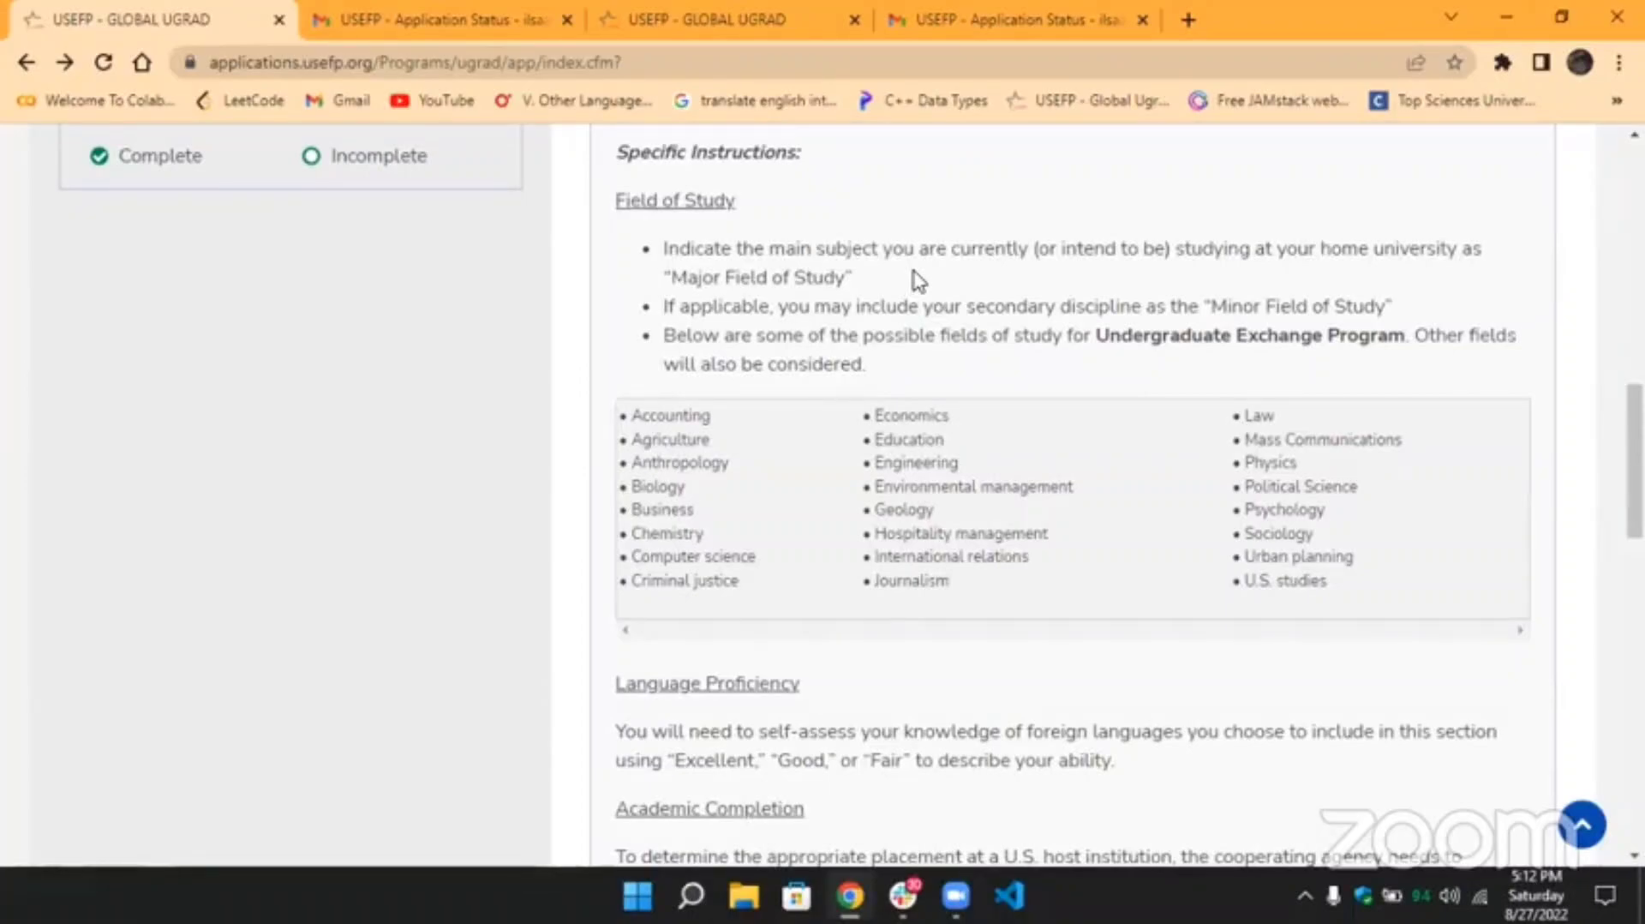
left_click_drag(630, 414, 1391, 594)
left_click(1385, 587)
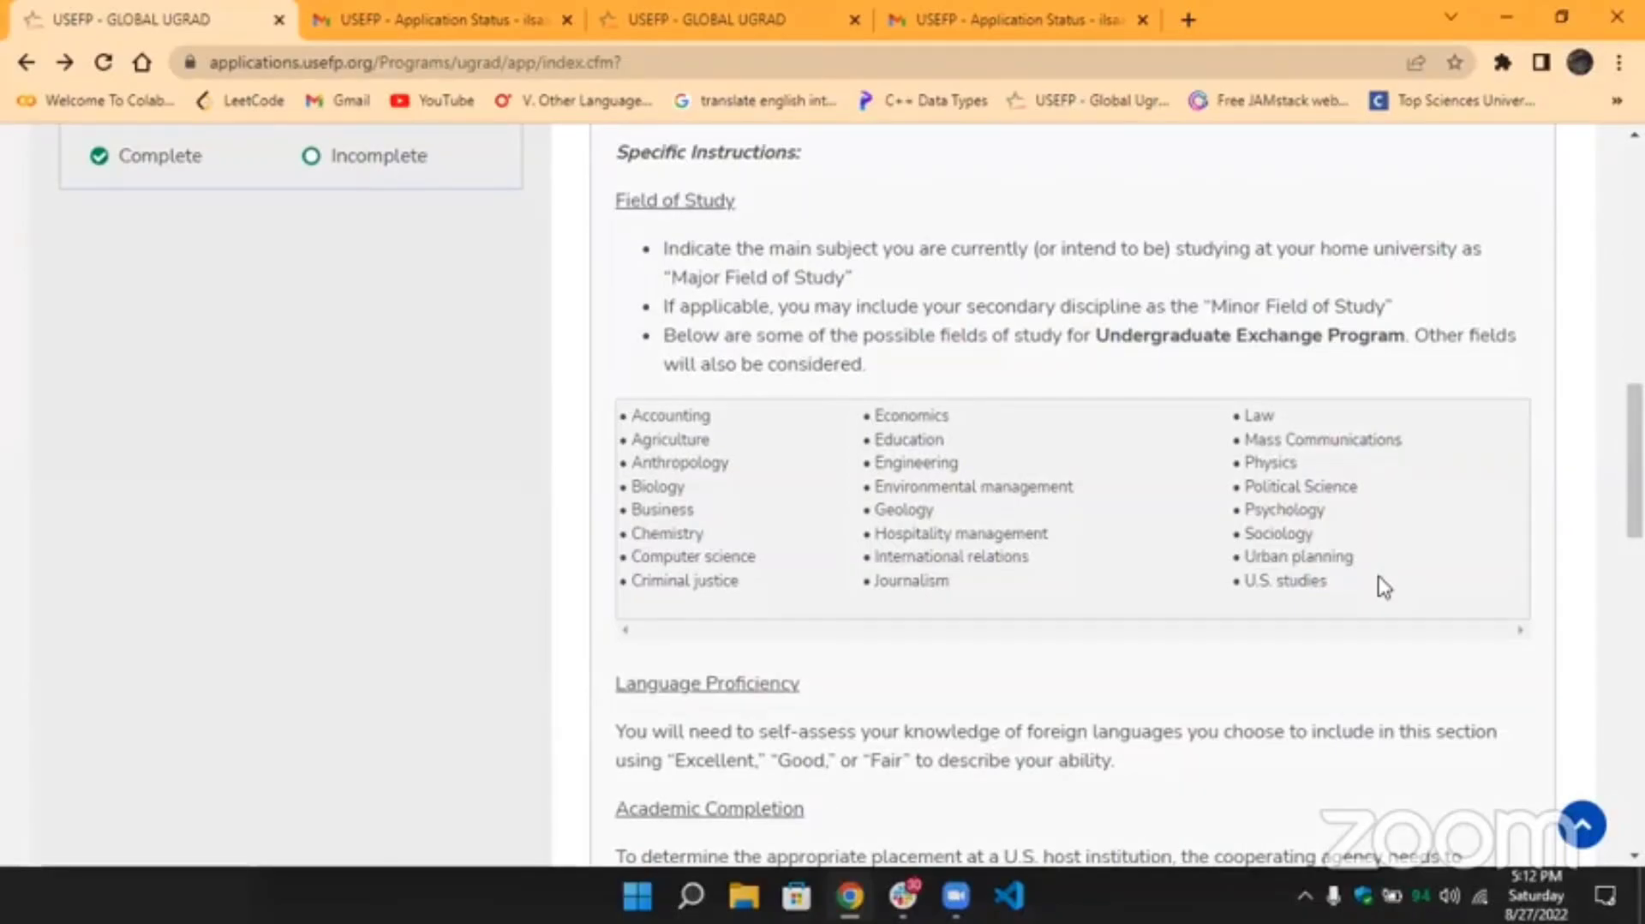
scroll(1383, 587, "down", 12)
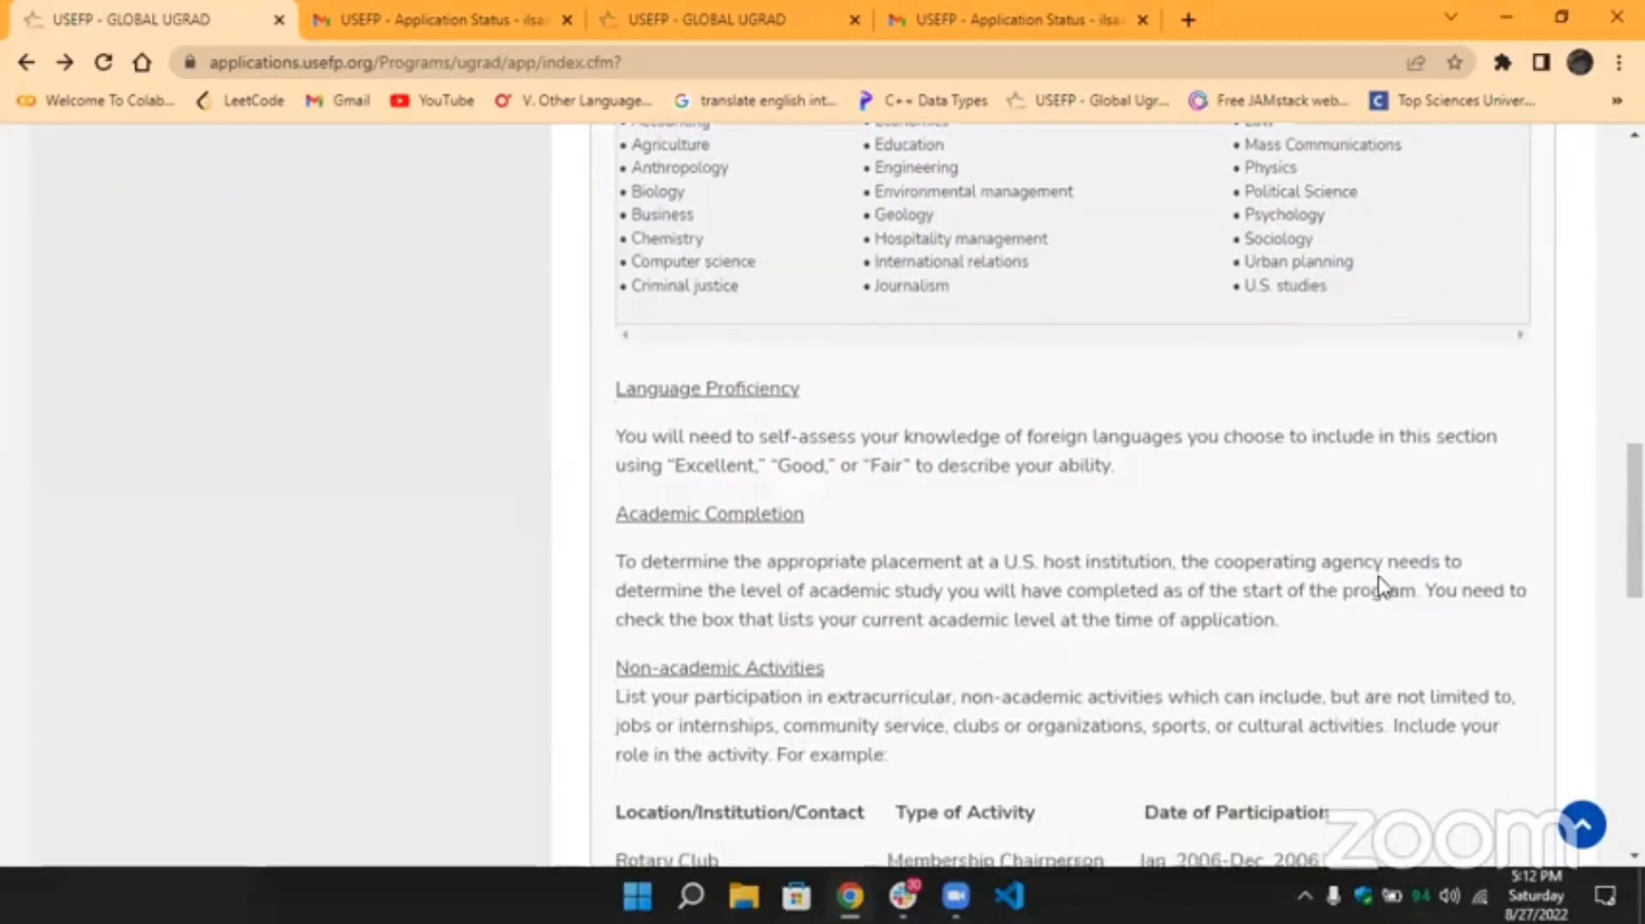
scroll(1383, 587, "down", 5)
scroll(1383, 587, "up", 4)
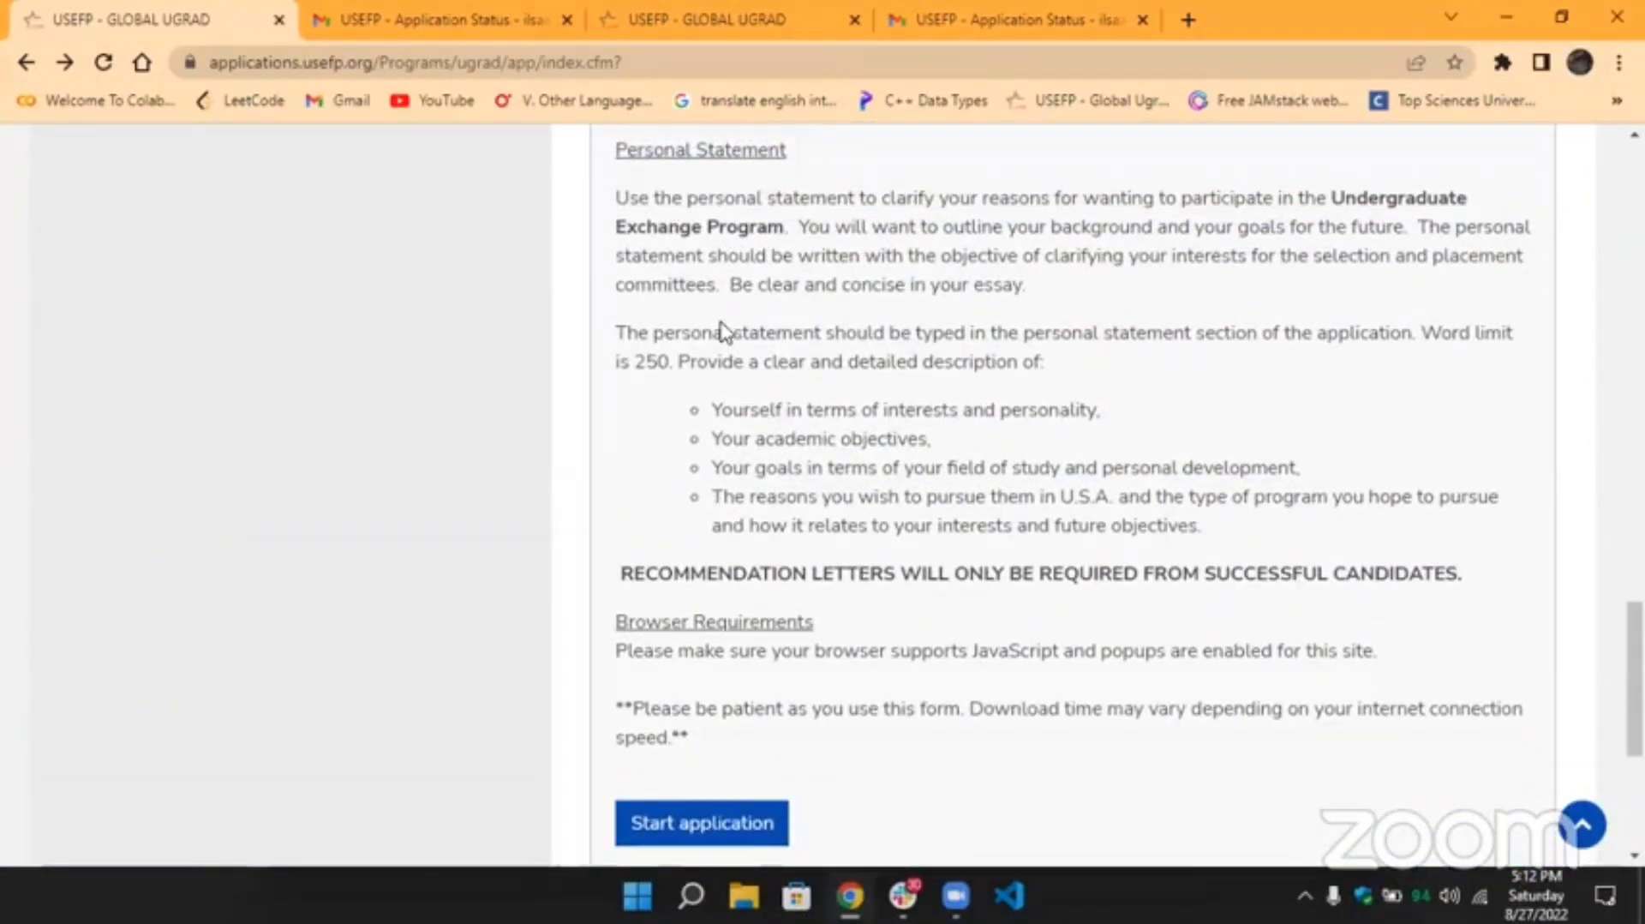
Highlight the personal statement instructions, including the 250-word limit and the four points to cover.
left_click_drag(618, 334, 964, 335)
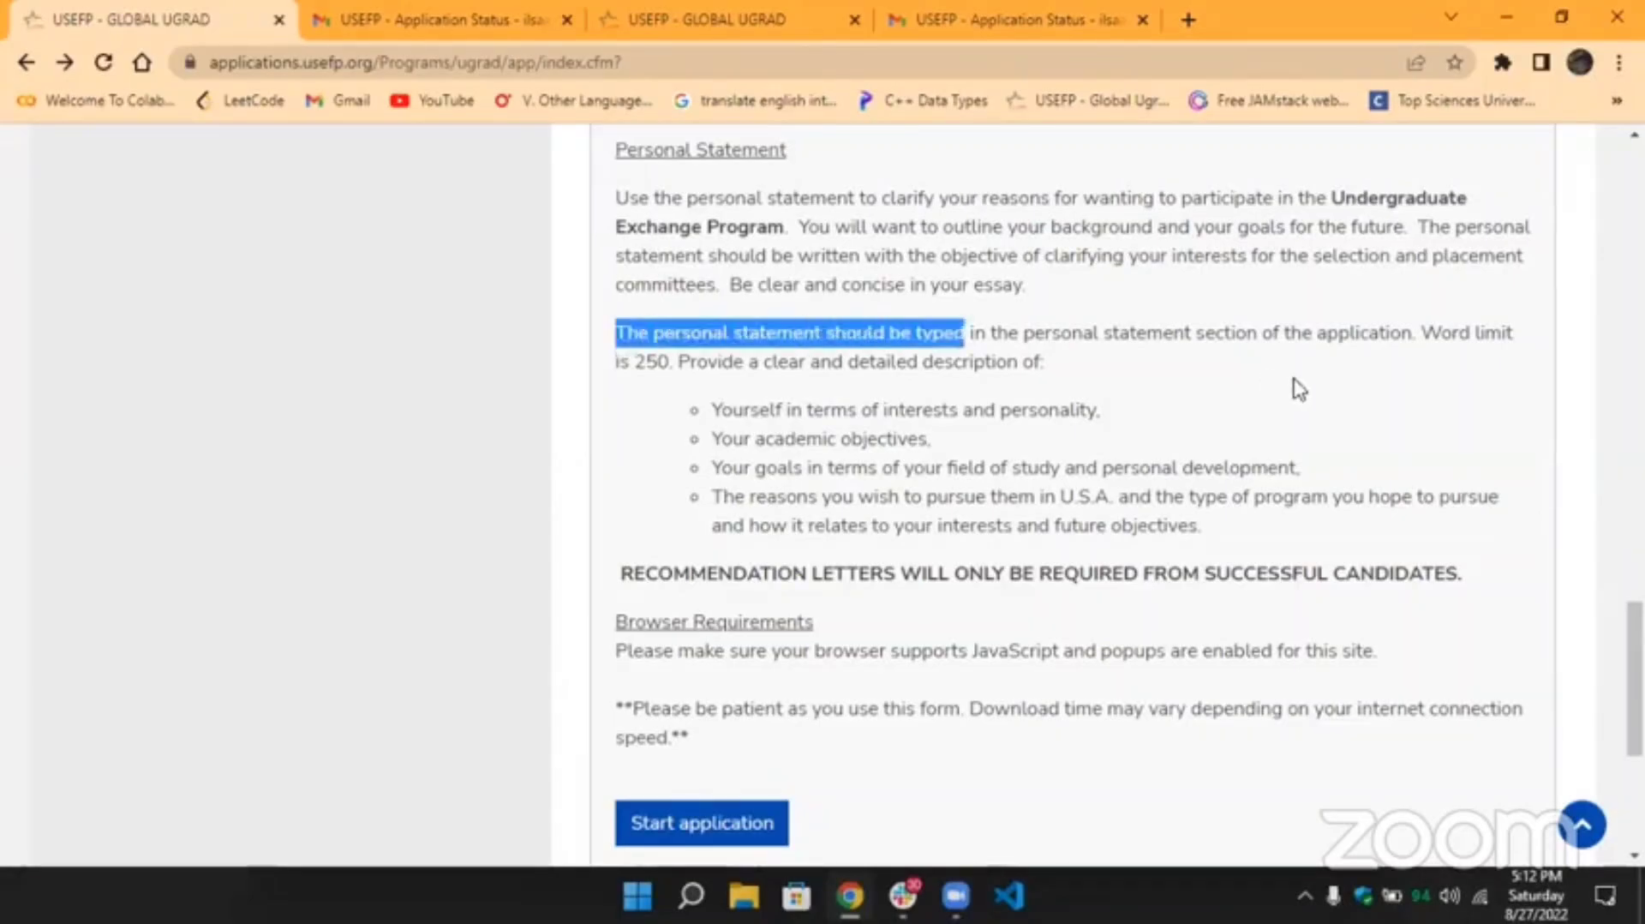
left_click_drag(1285, 383, 1301, 369)
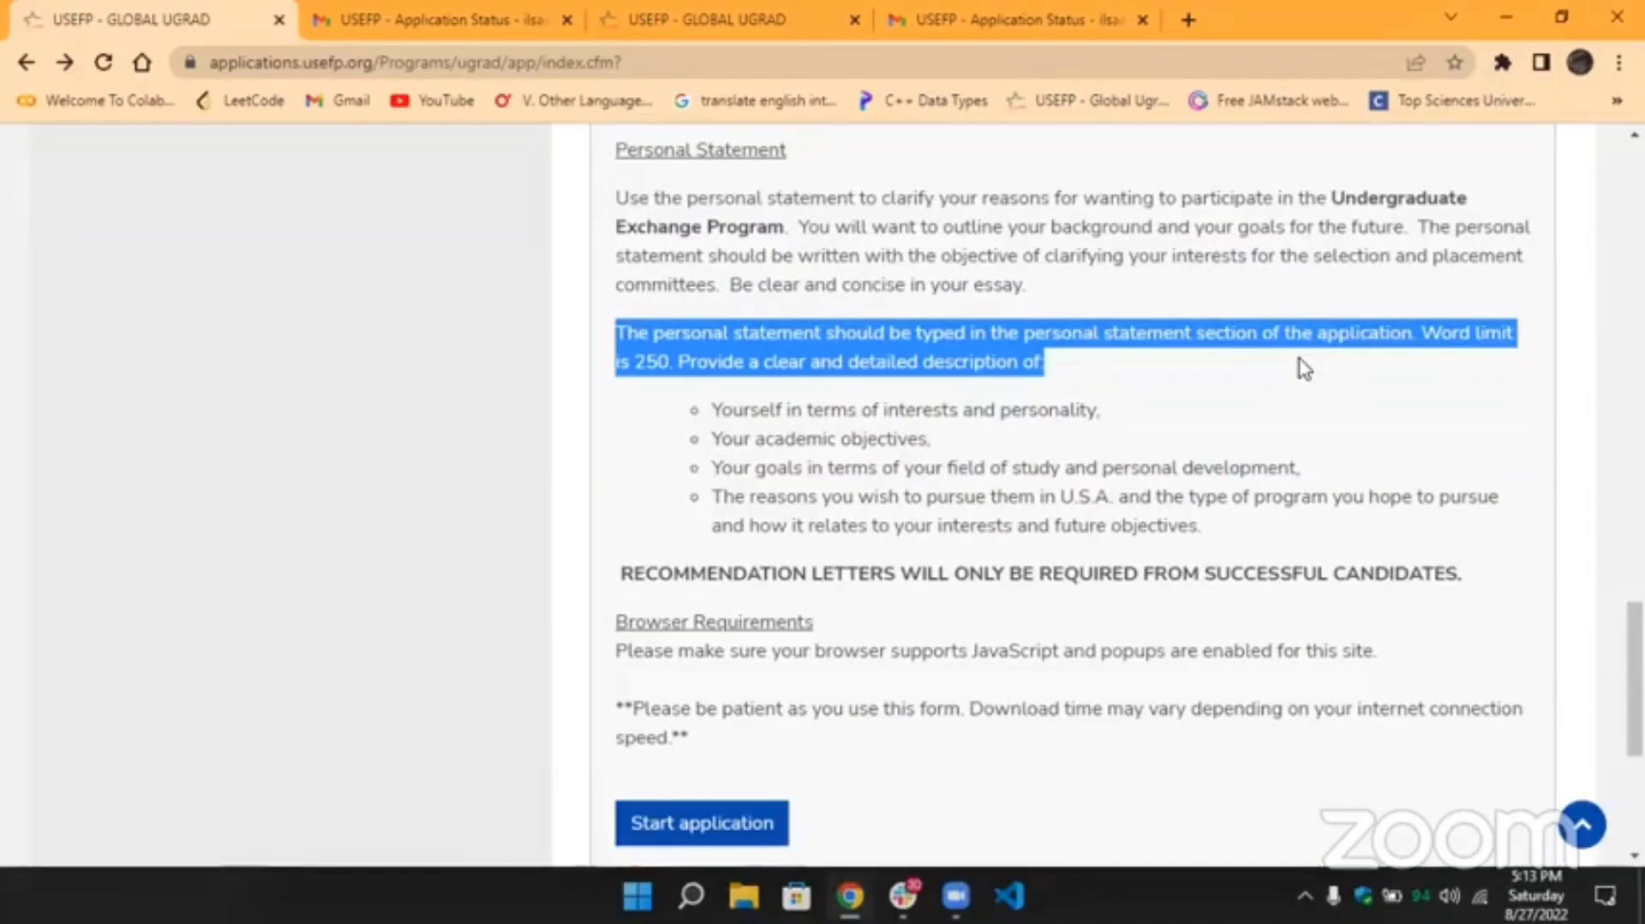
left_click(1303, 368)
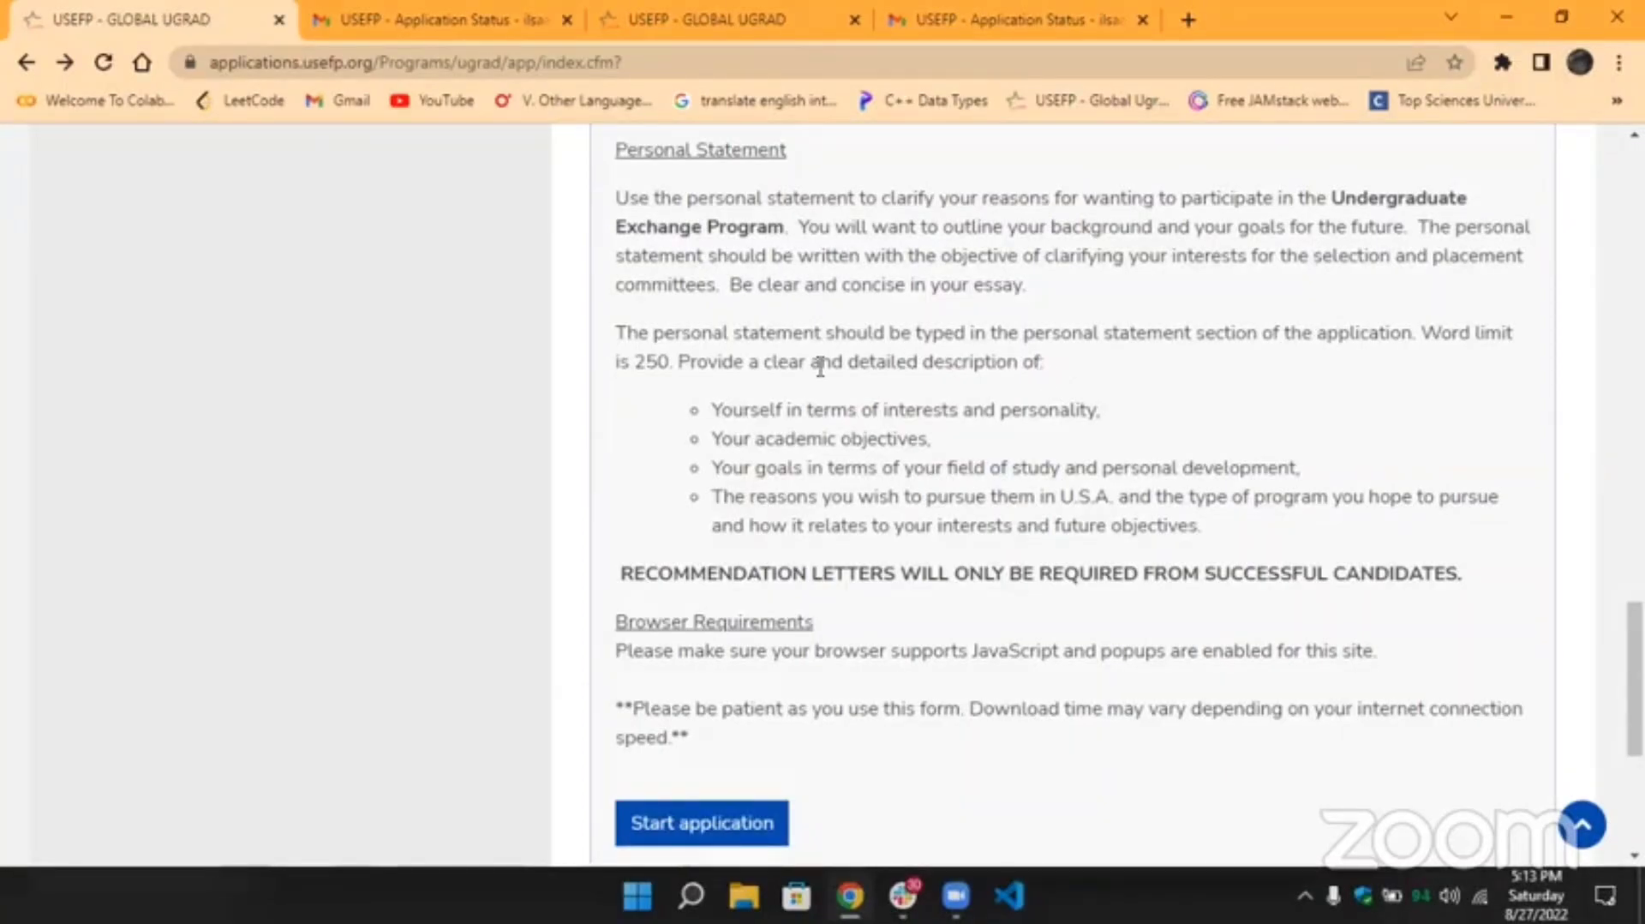
left_click_drag(711, 412, 1225, 540)
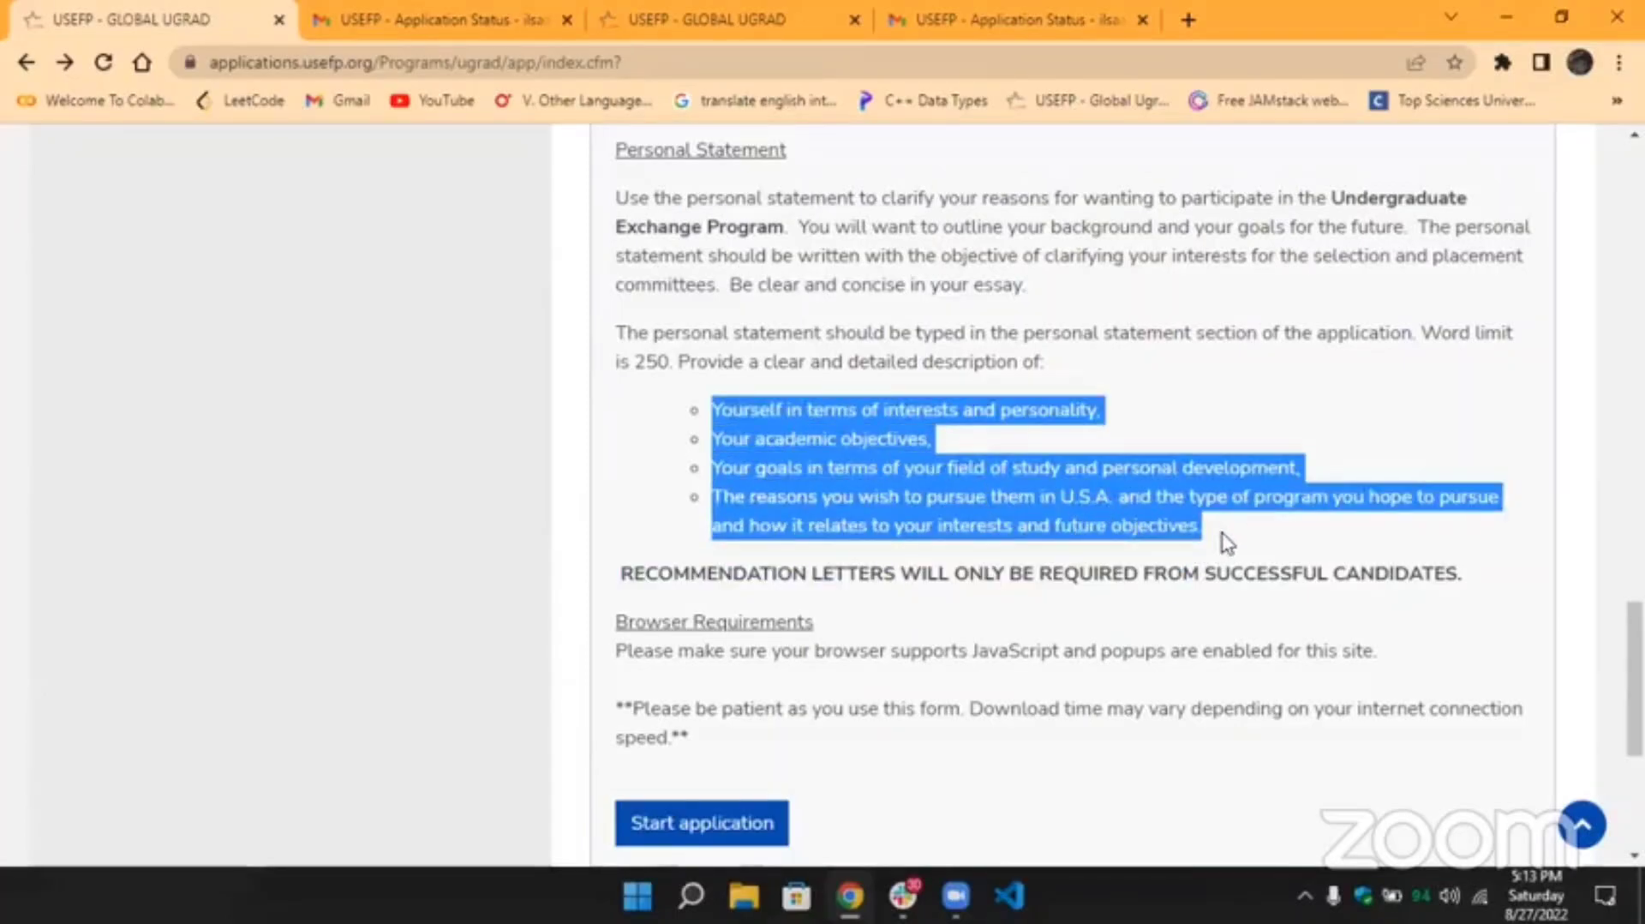
left_click(1227, 542)
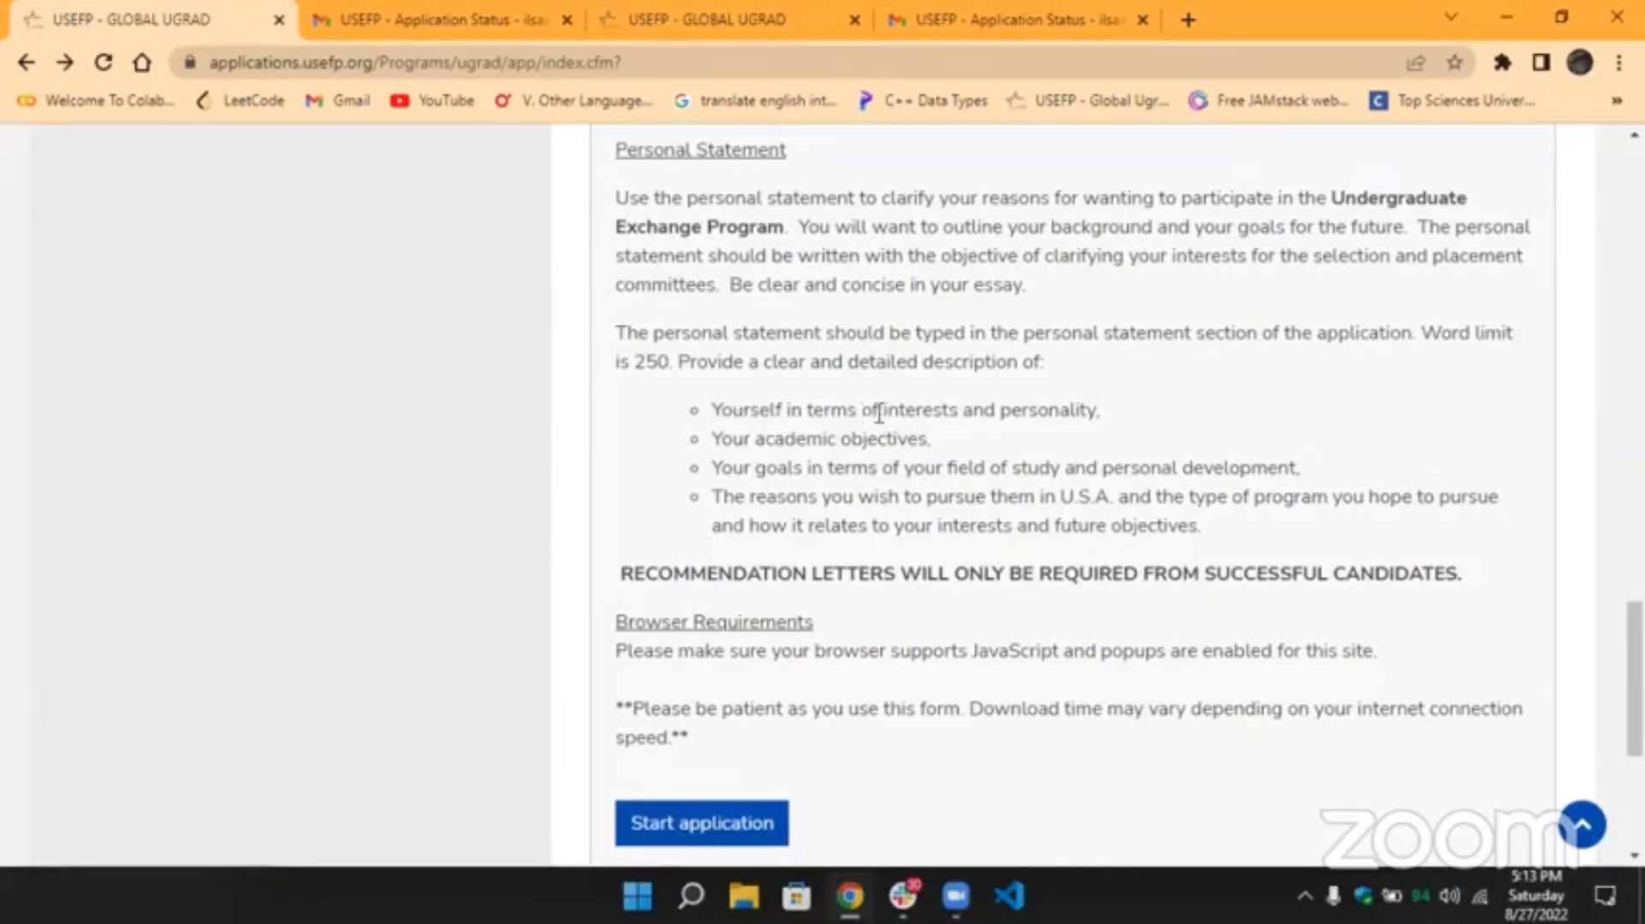
Highlight the points on interests, academic objectives and personal development, then scroll back up.
left_click_drag(957, 411, 709, 414)
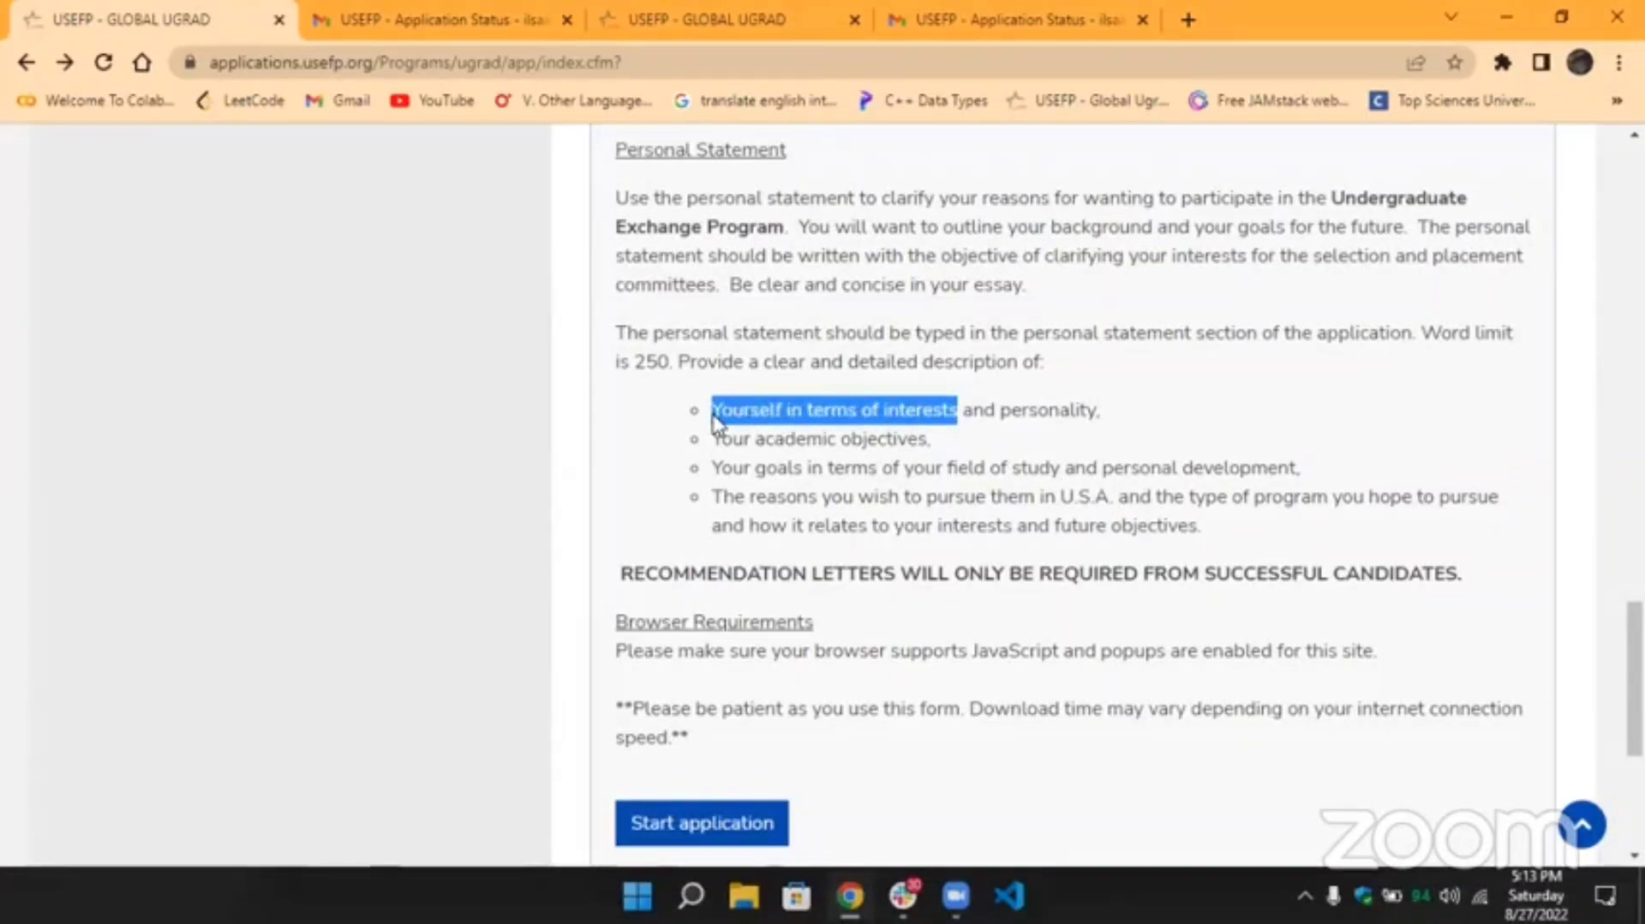
left_click(718, 414)
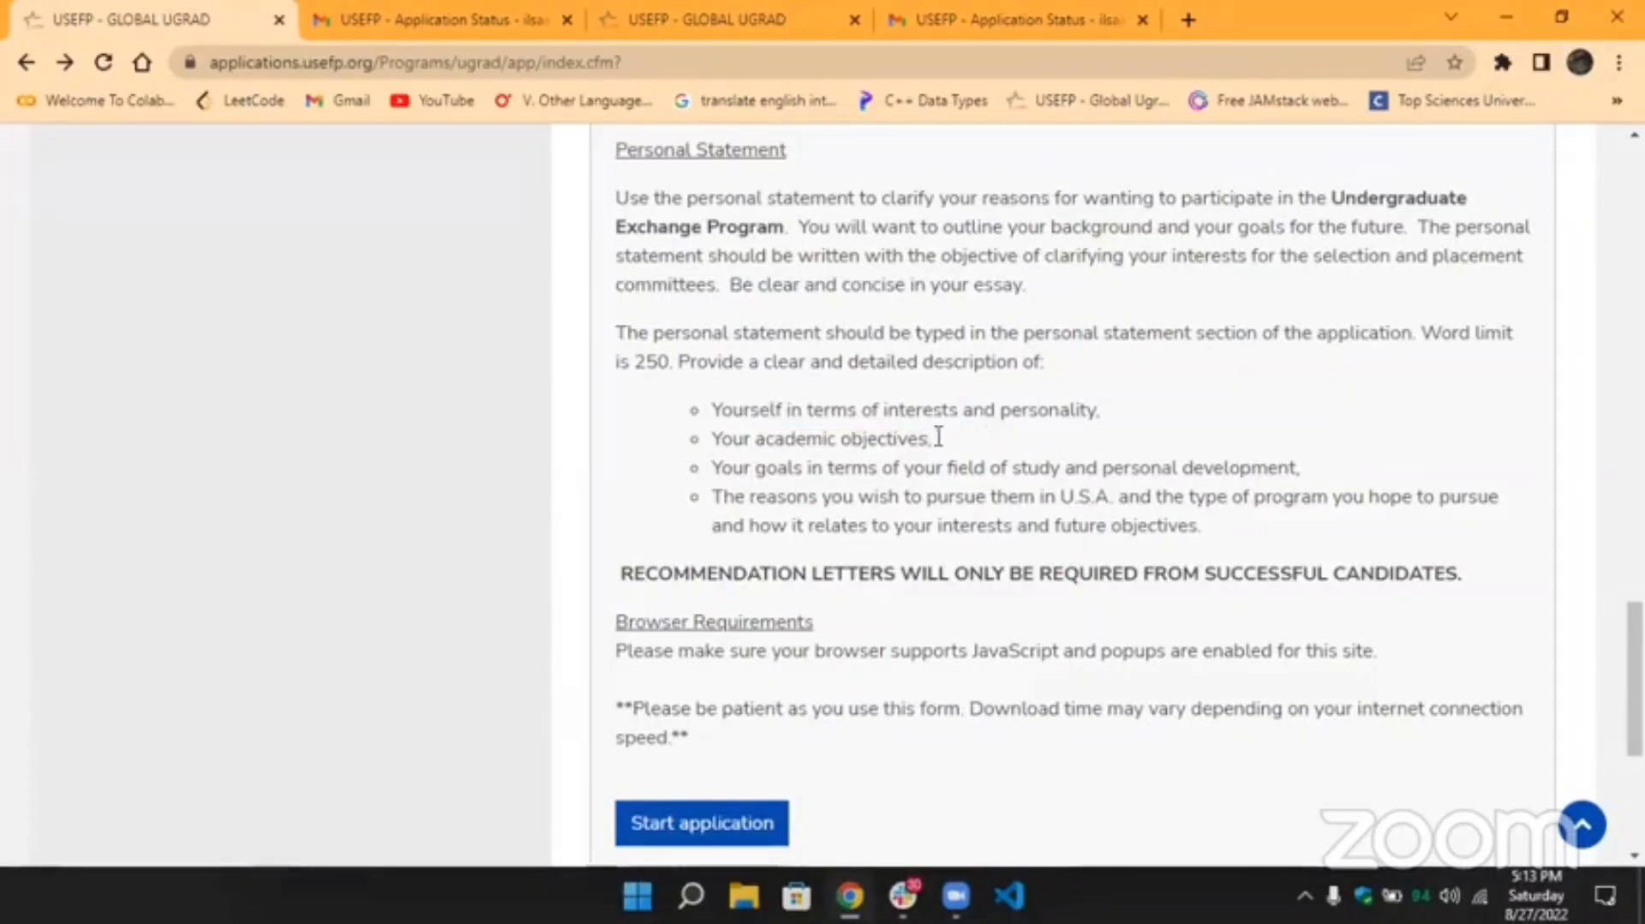
left_click_drag(934, 437, 707, 440)
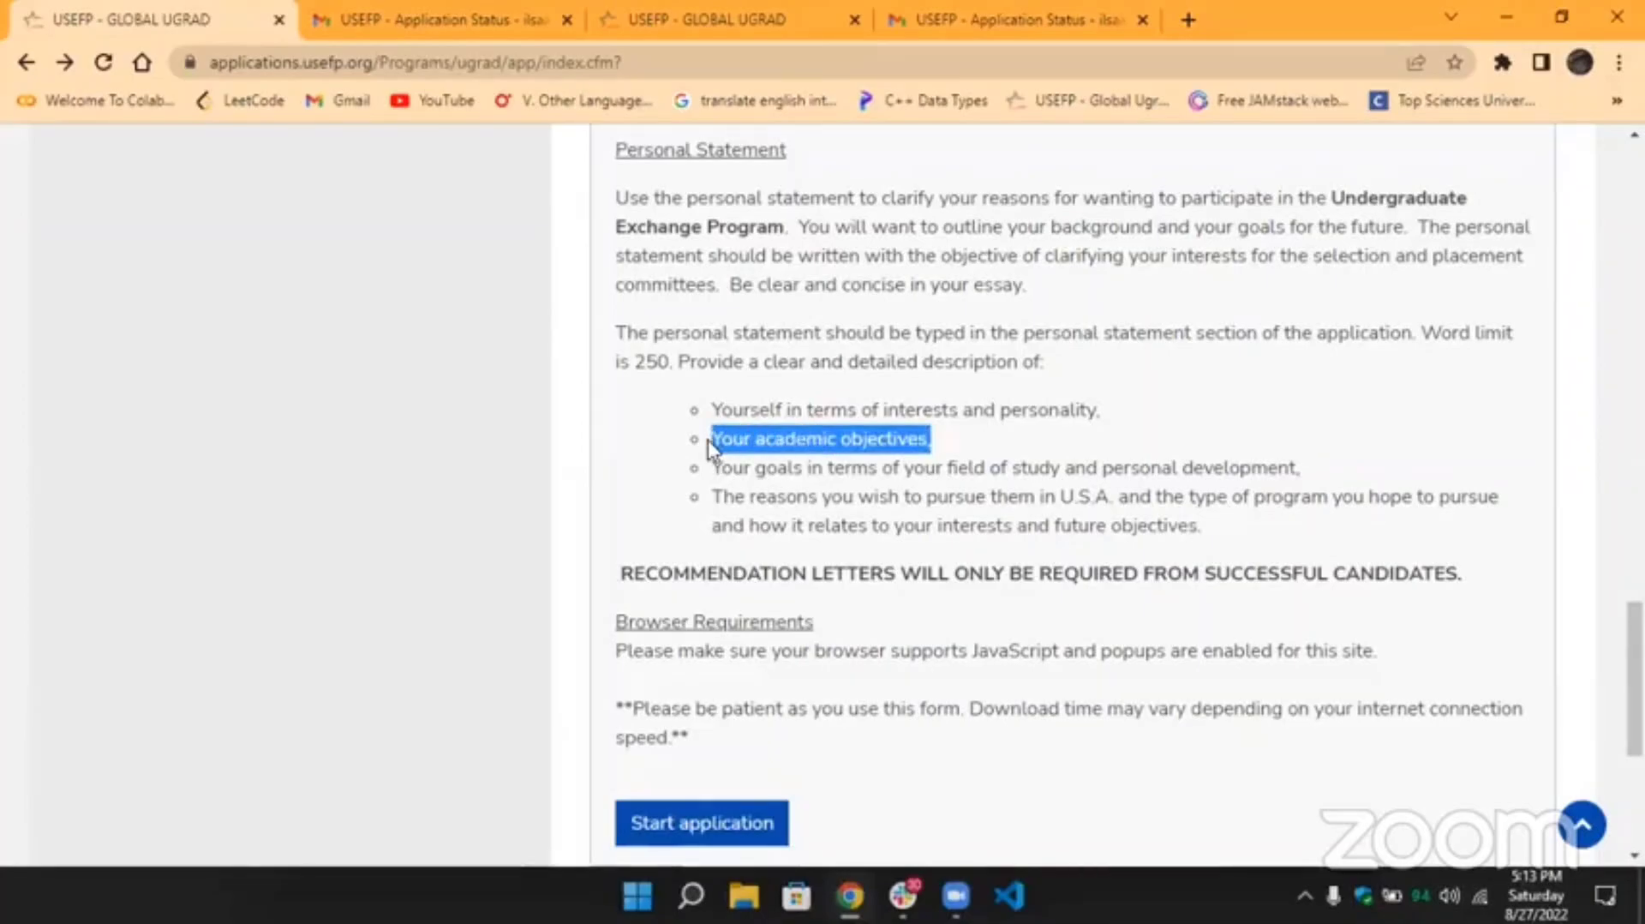
left_click(708, 439)
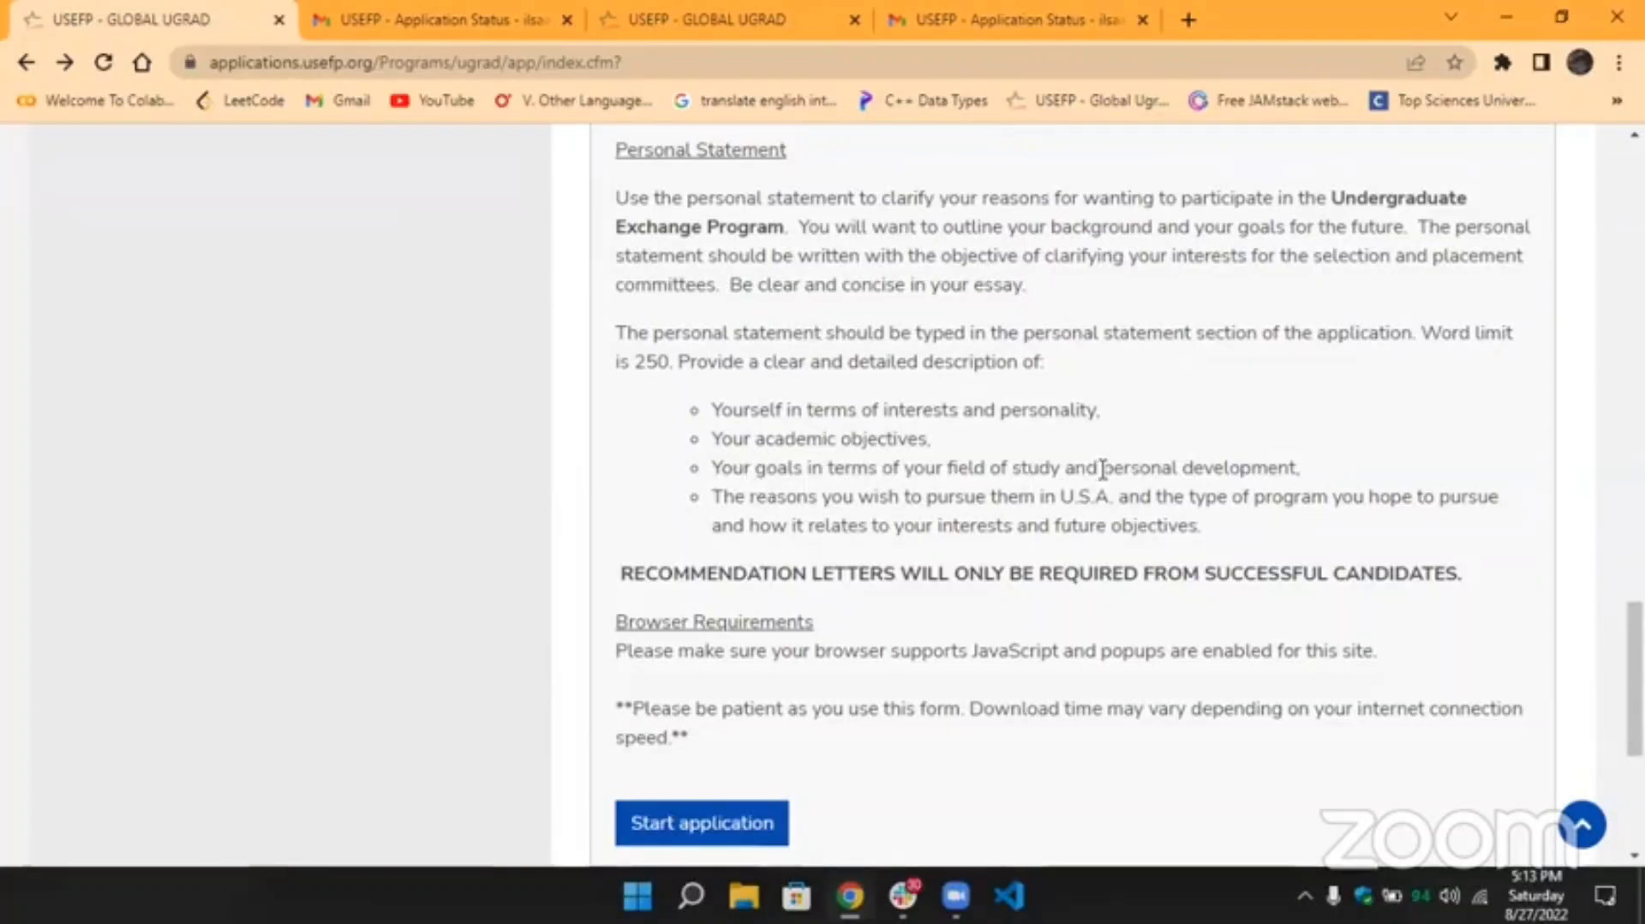
left_click_drag(1102, 468, 1298, 467)
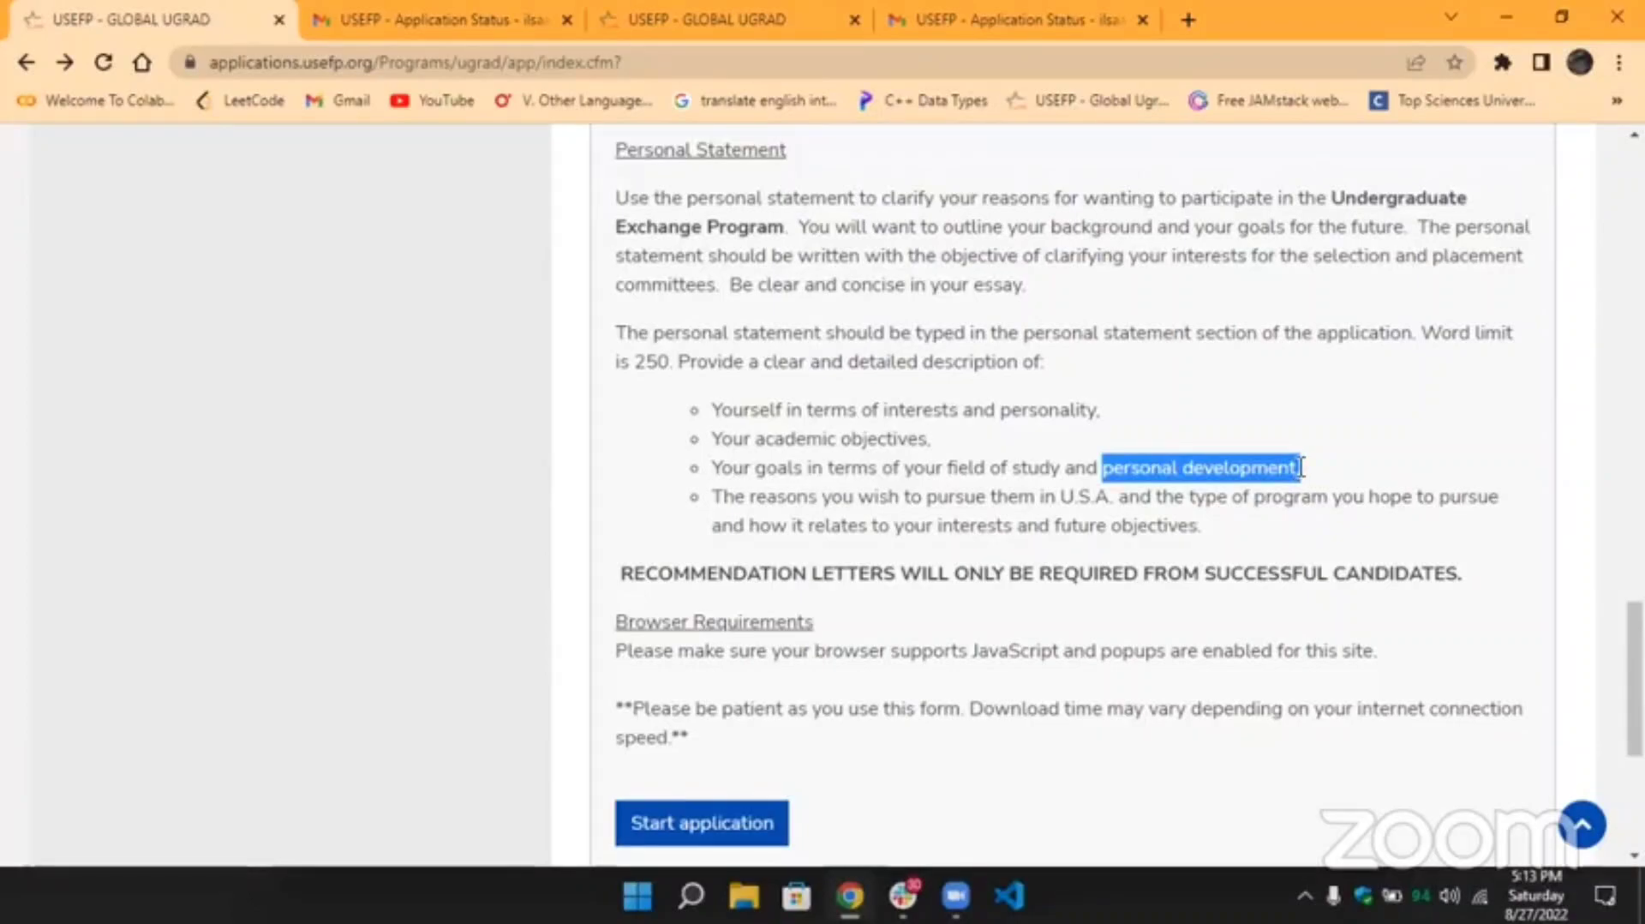
left_click(933, 511)
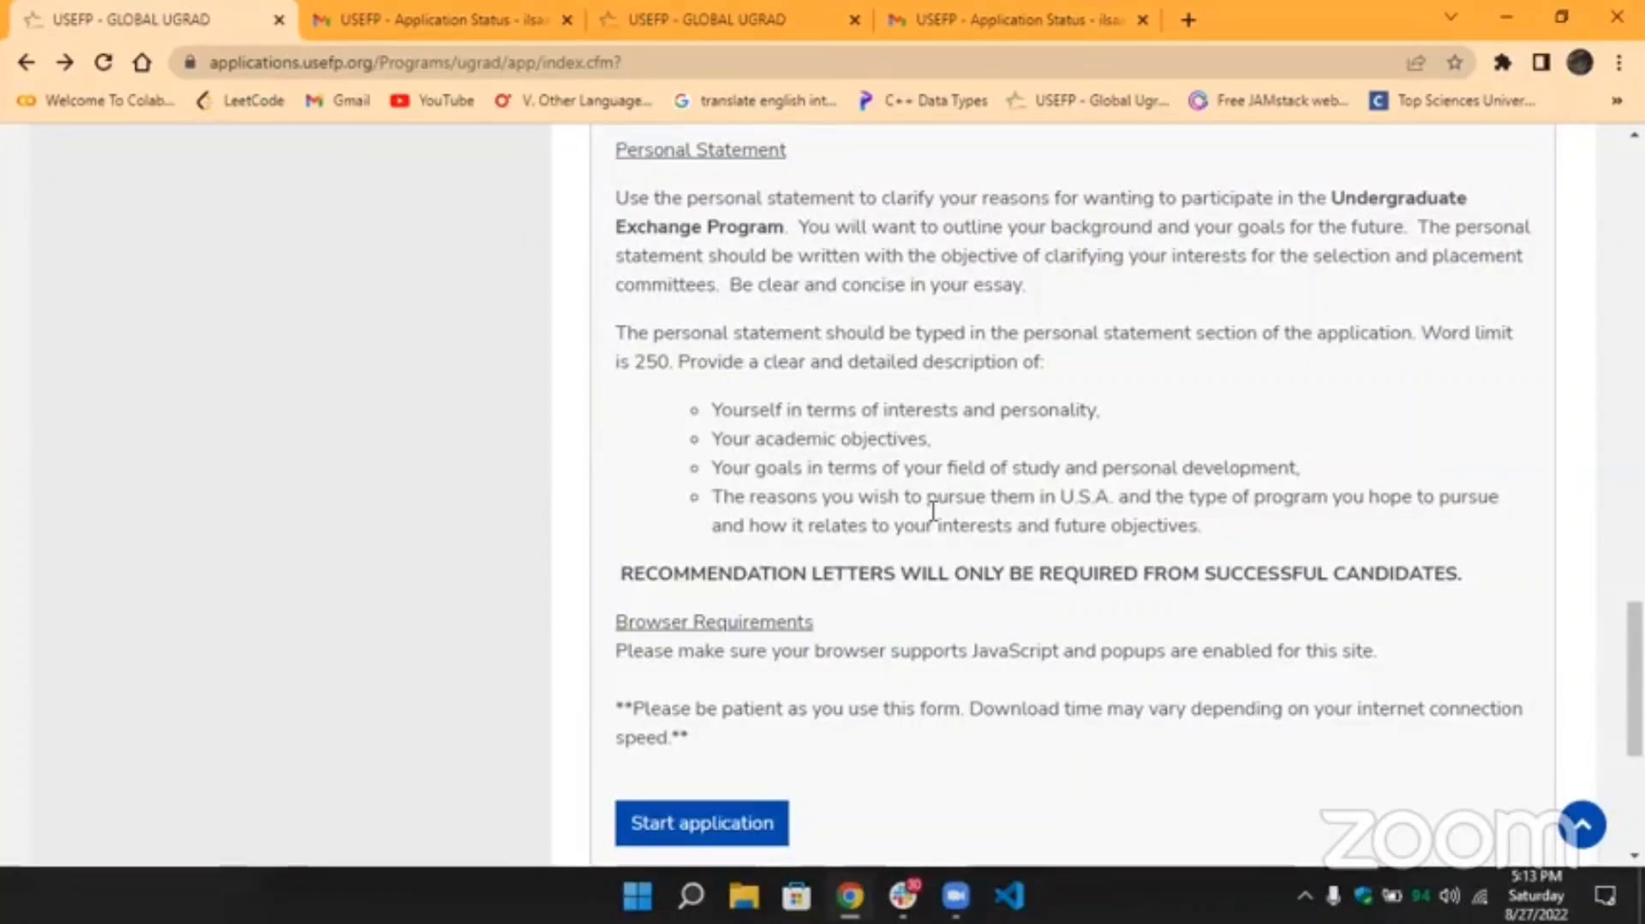
scroll(933, 510, "down", 2)
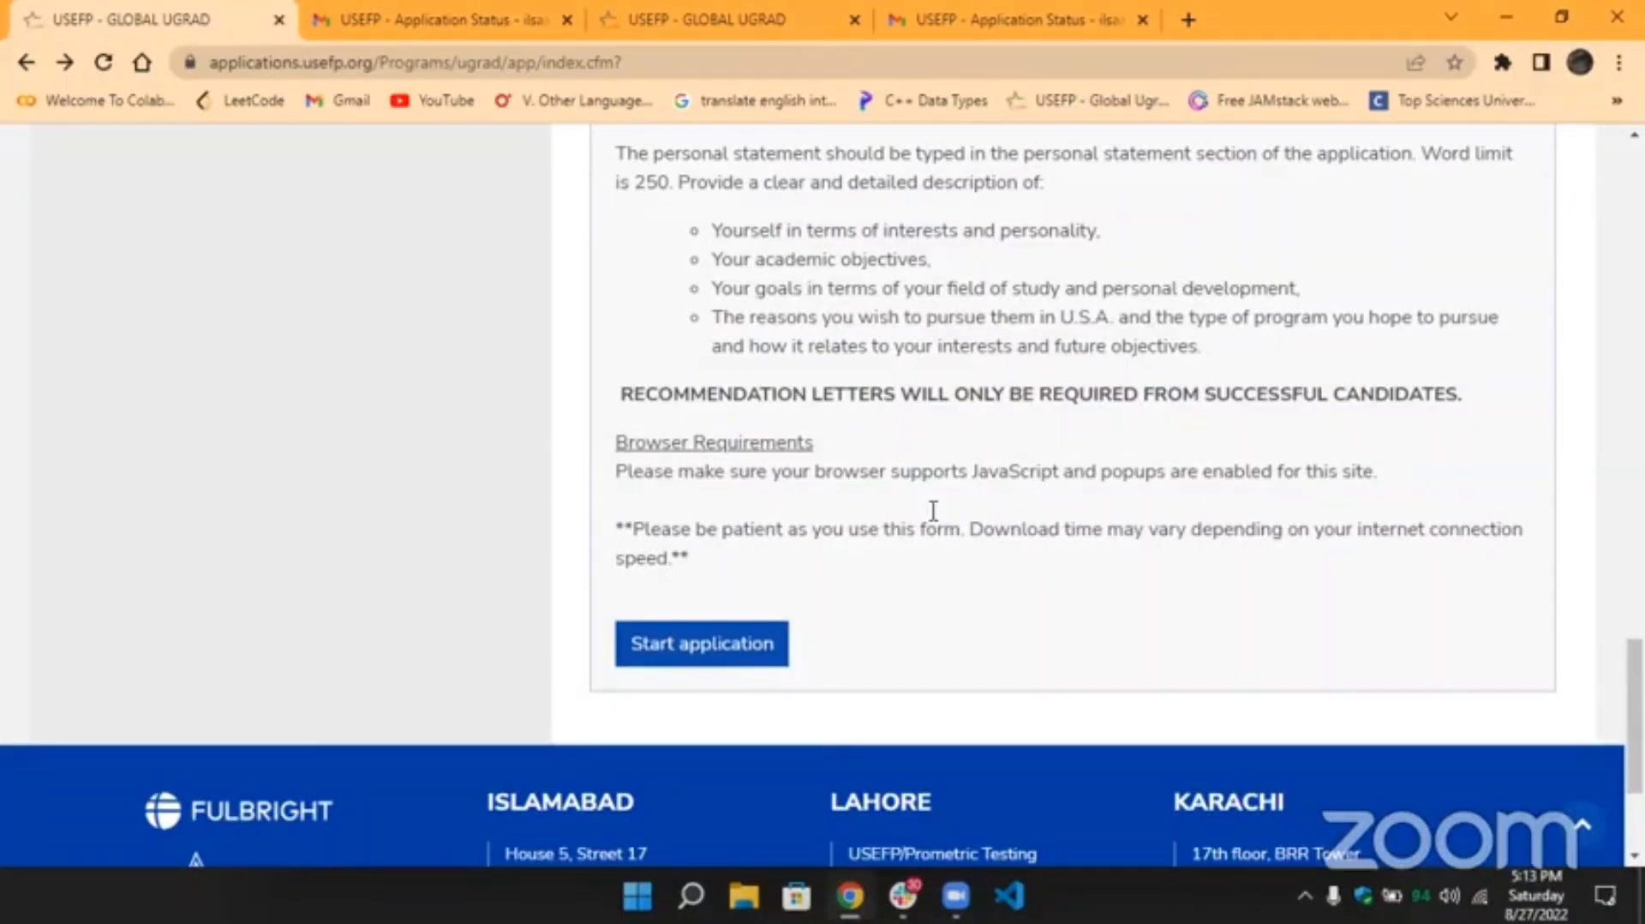
scroll(933, 511, "up", 15)
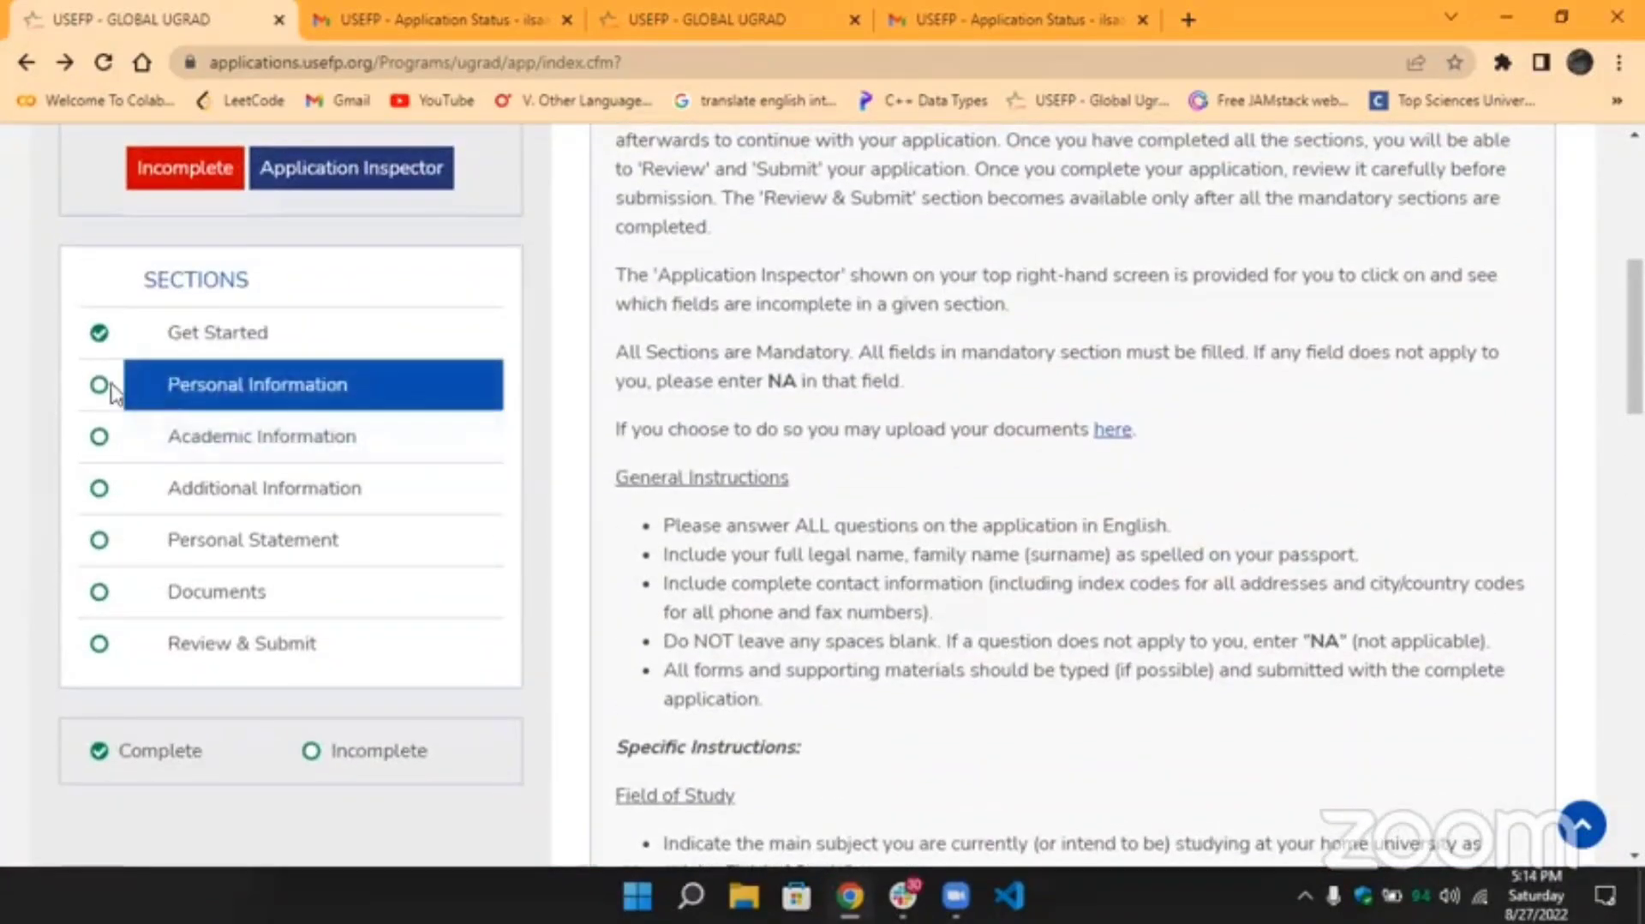
Open the Personal Information section and choose Ms. as the title.
left_click(223, 403)
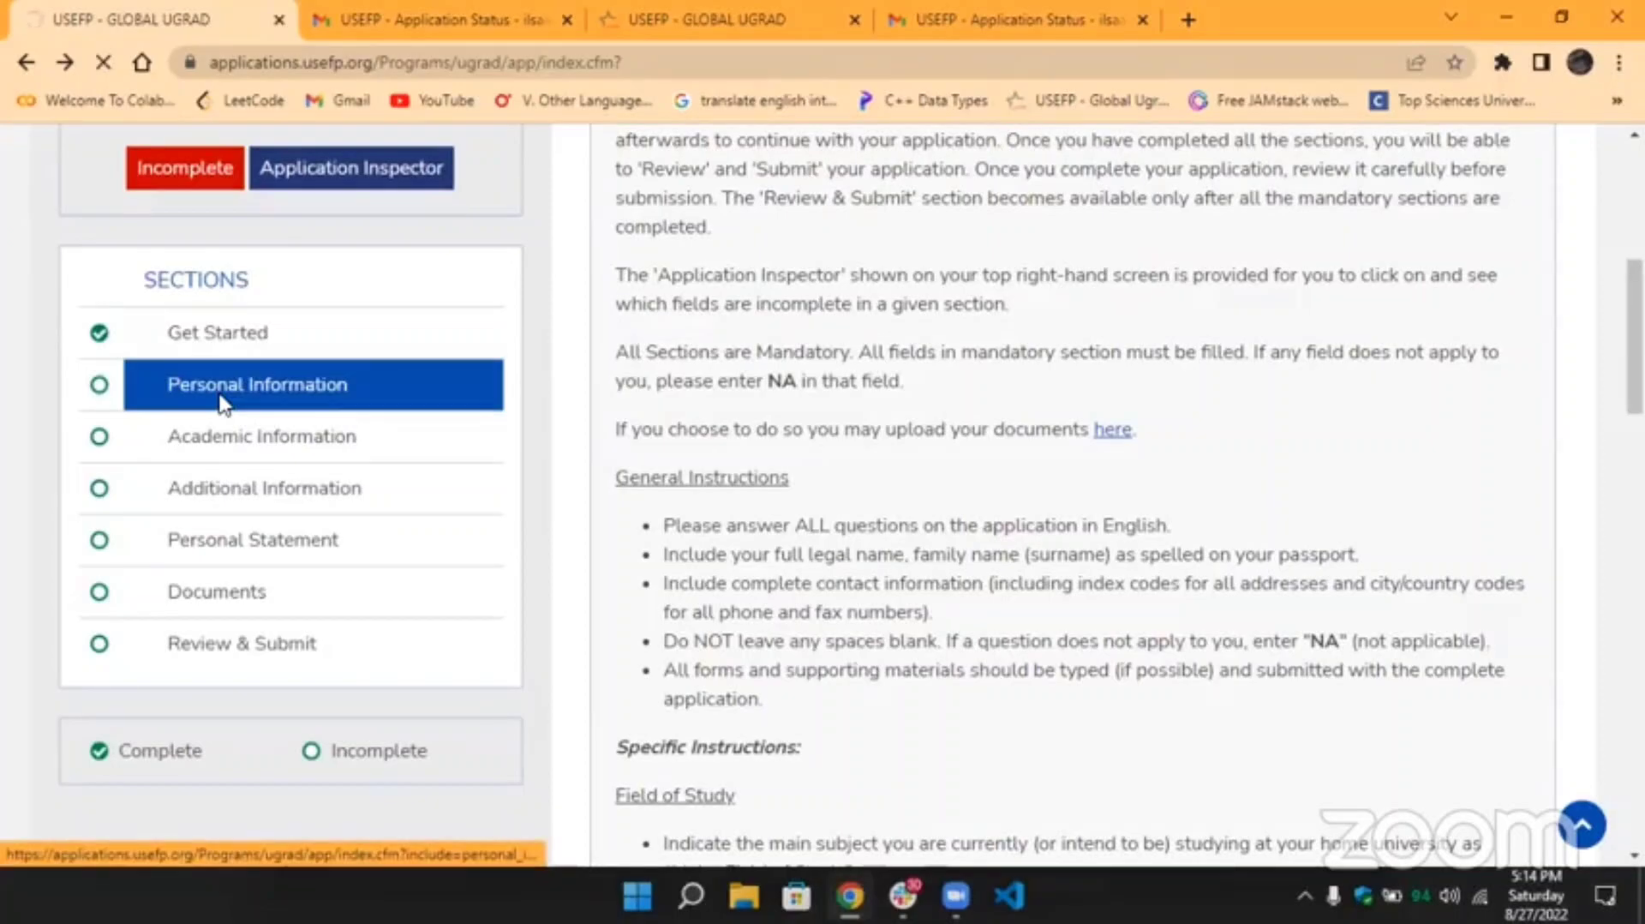
scroll(733, 433, "down", 2)
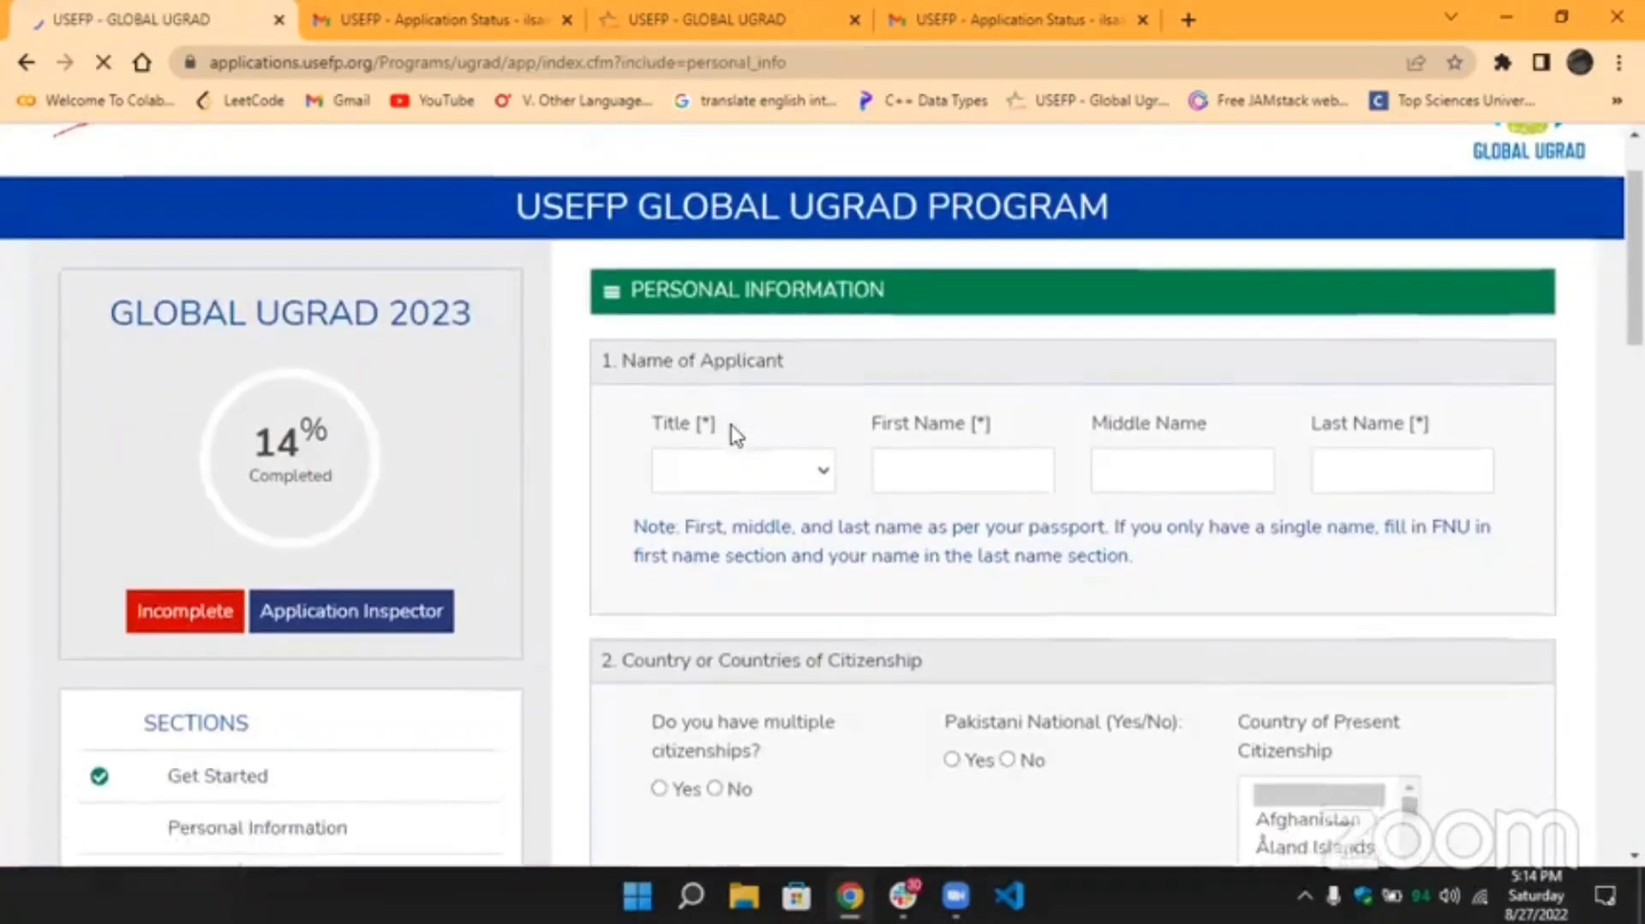
scroll(734, 433, "down", 1)
left_click(710, 400)
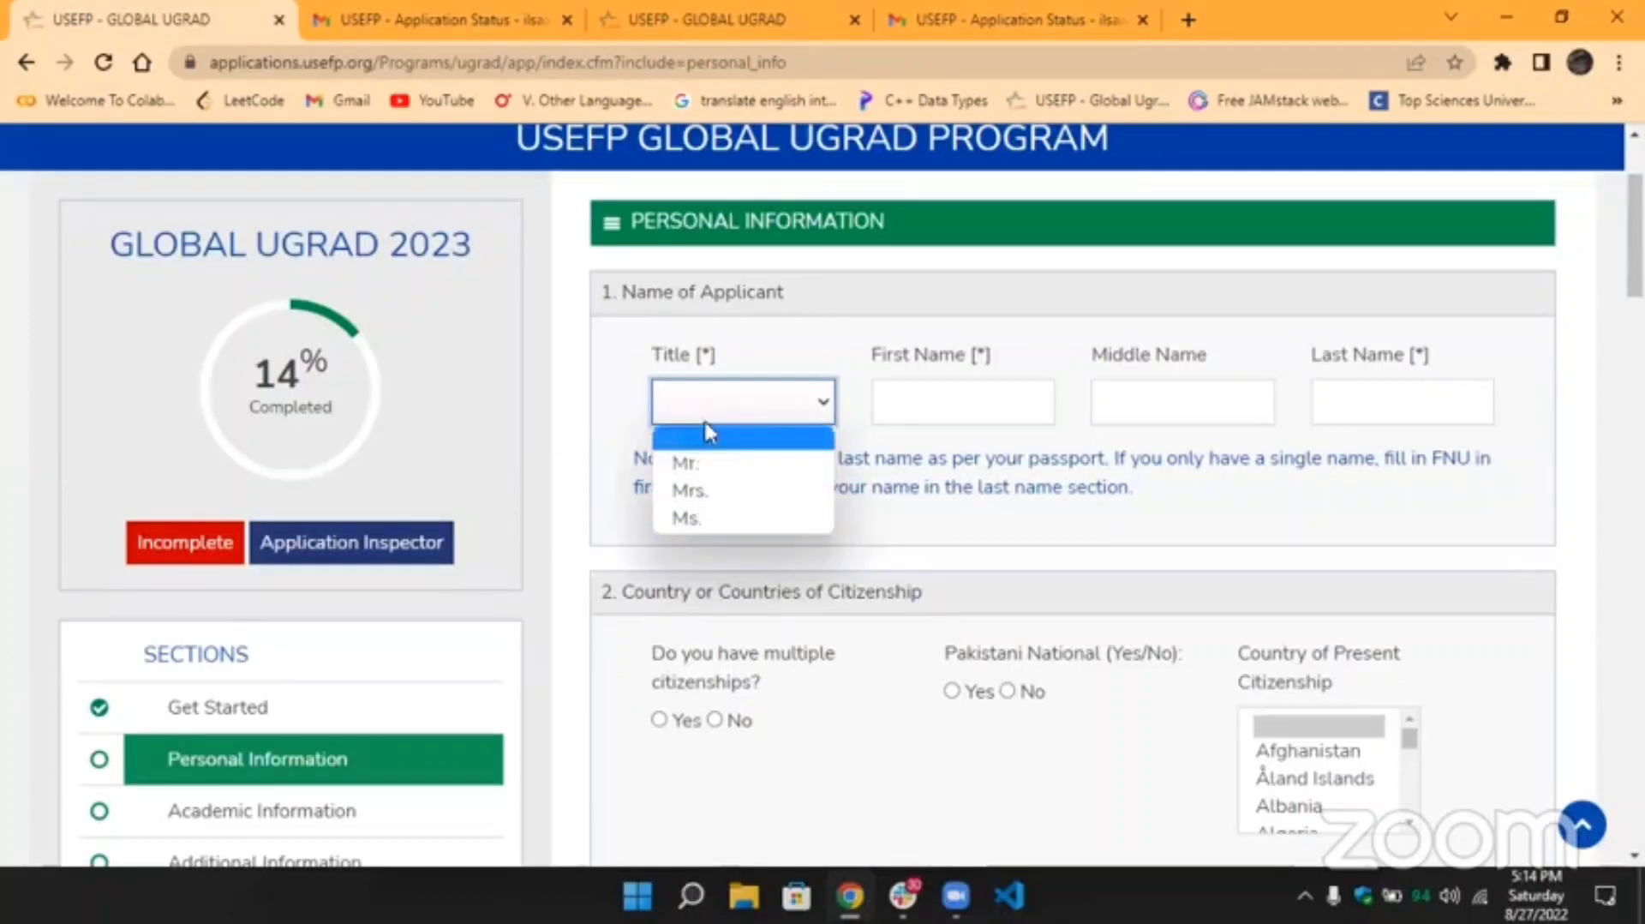
left_click(708, 517)
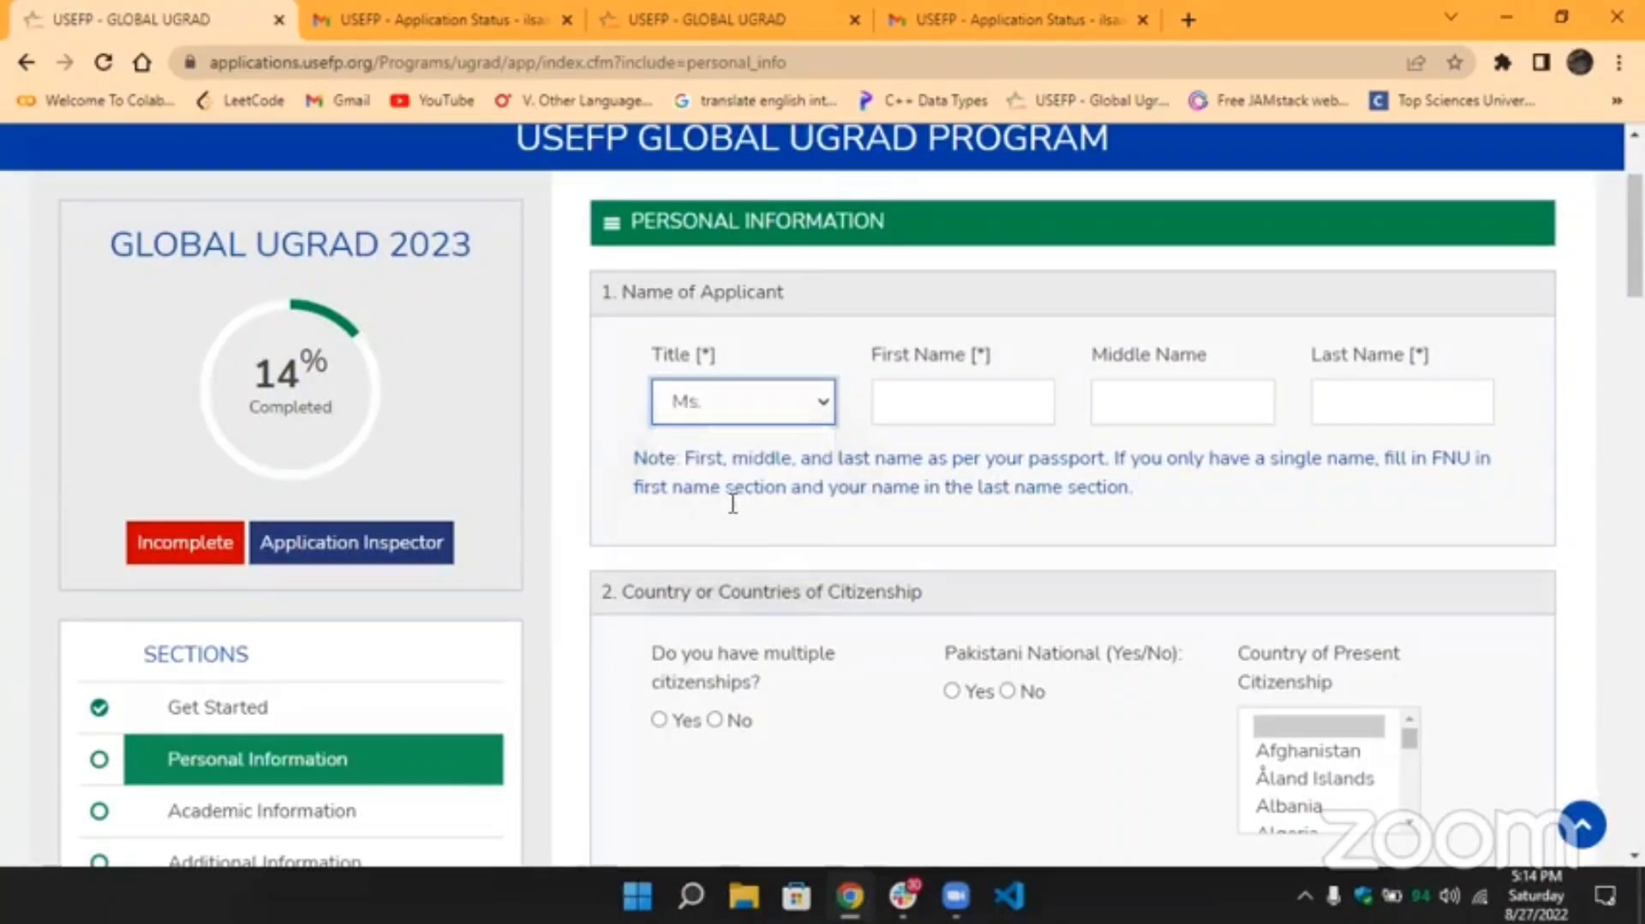
Enter FNU as a placeholder first name and step through the middle and last name fields.
left_click(925, 408)
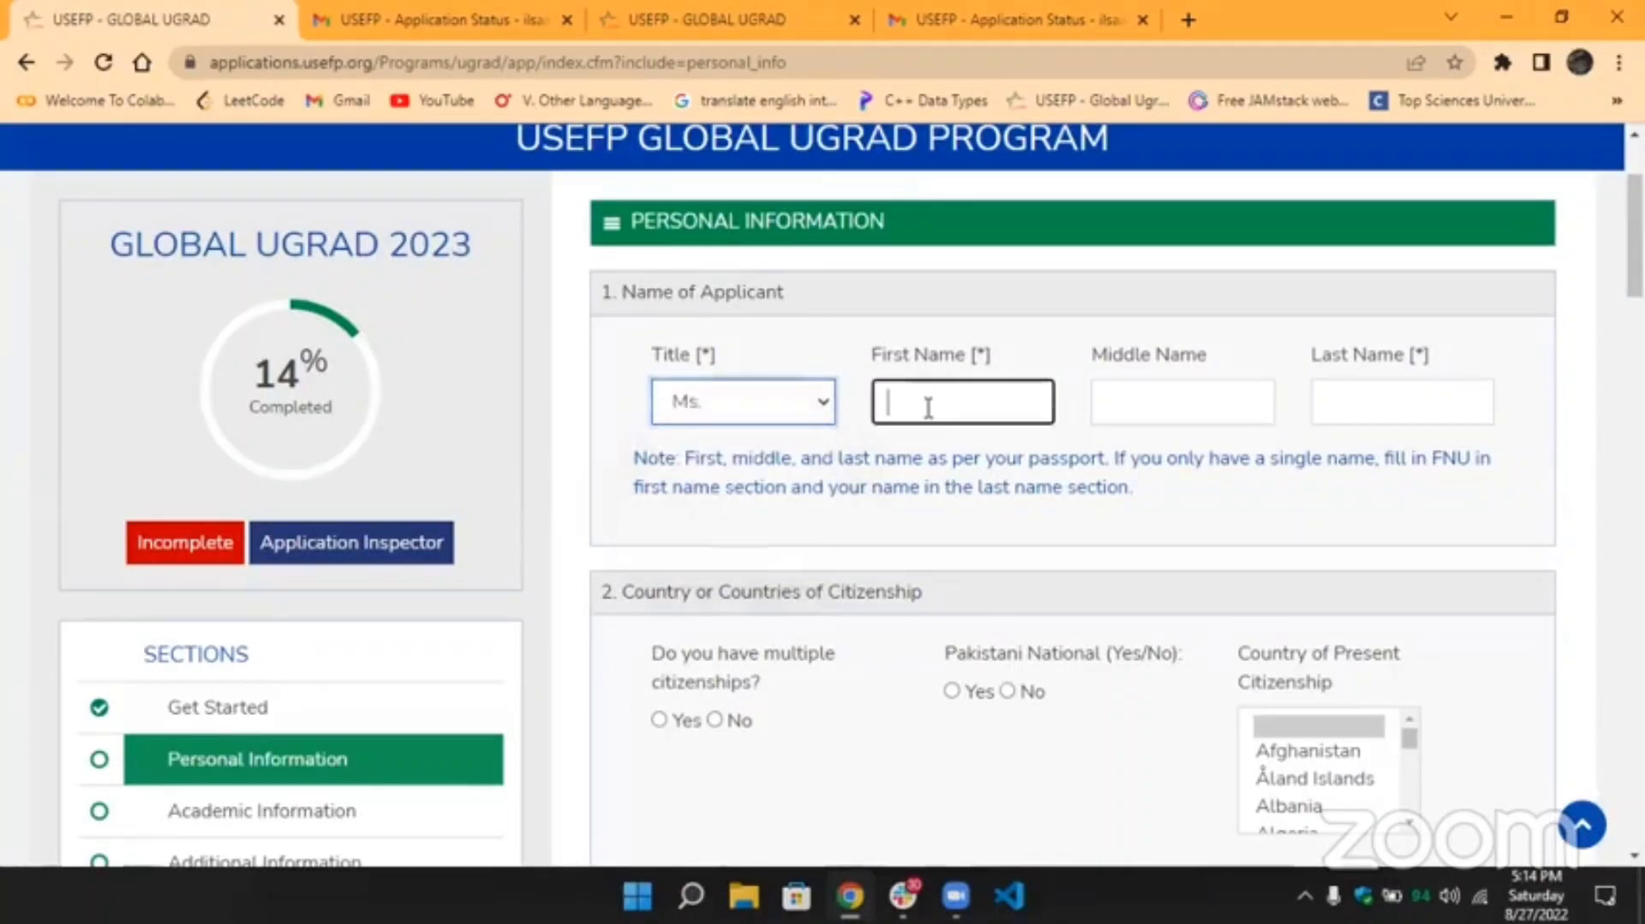
left_click(1154, 402)
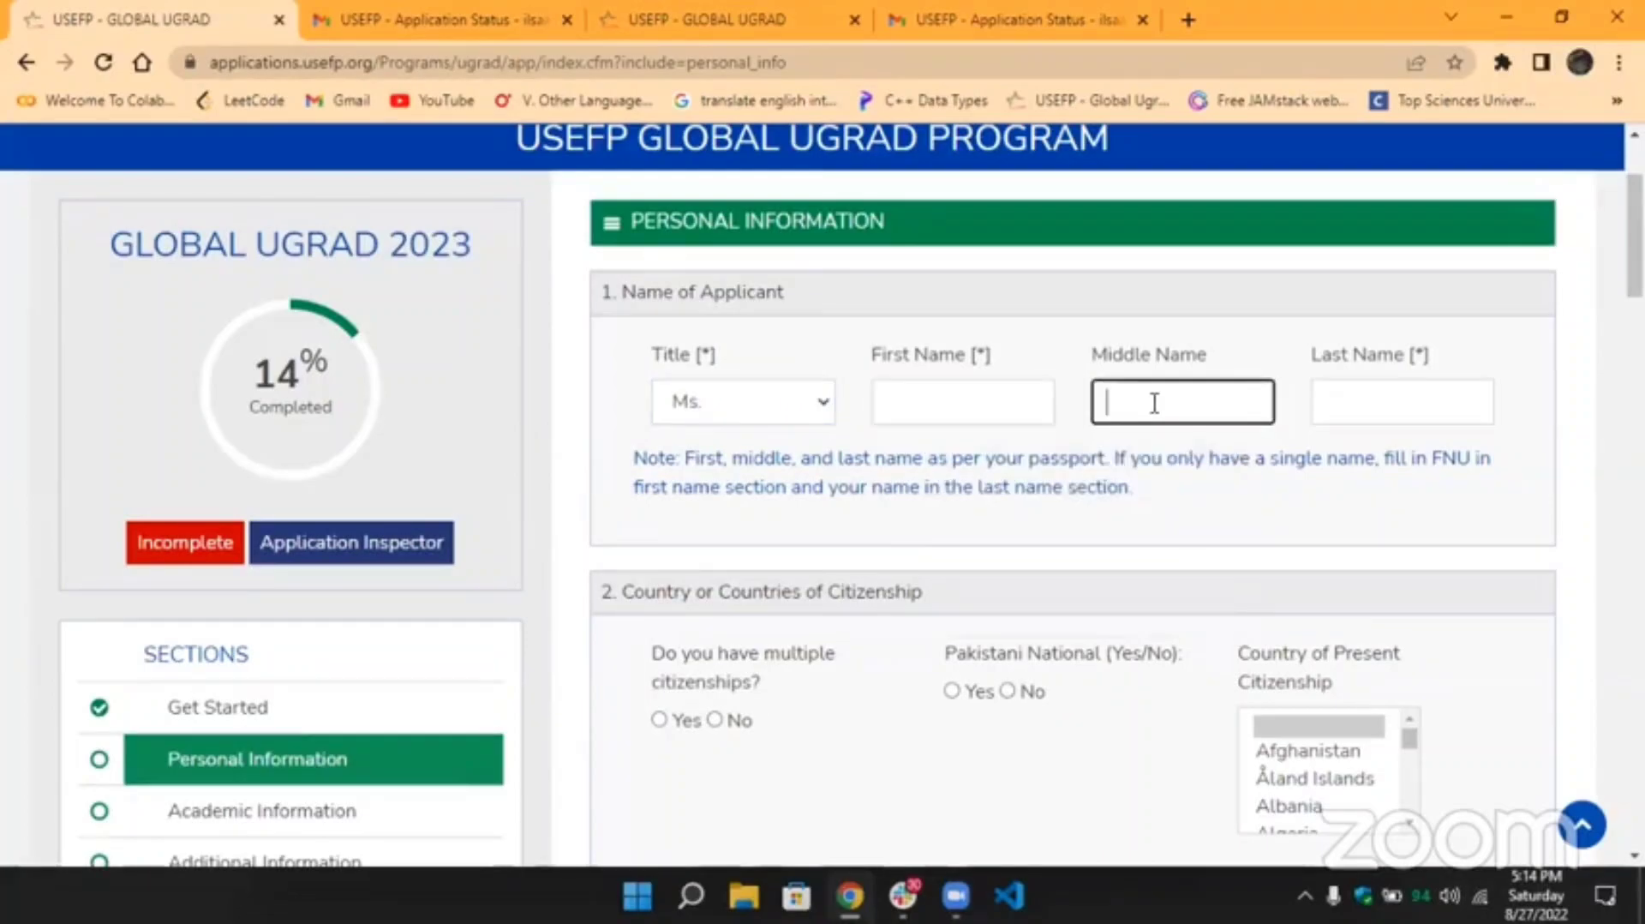
key("Tab")
left_click(1186, 484)
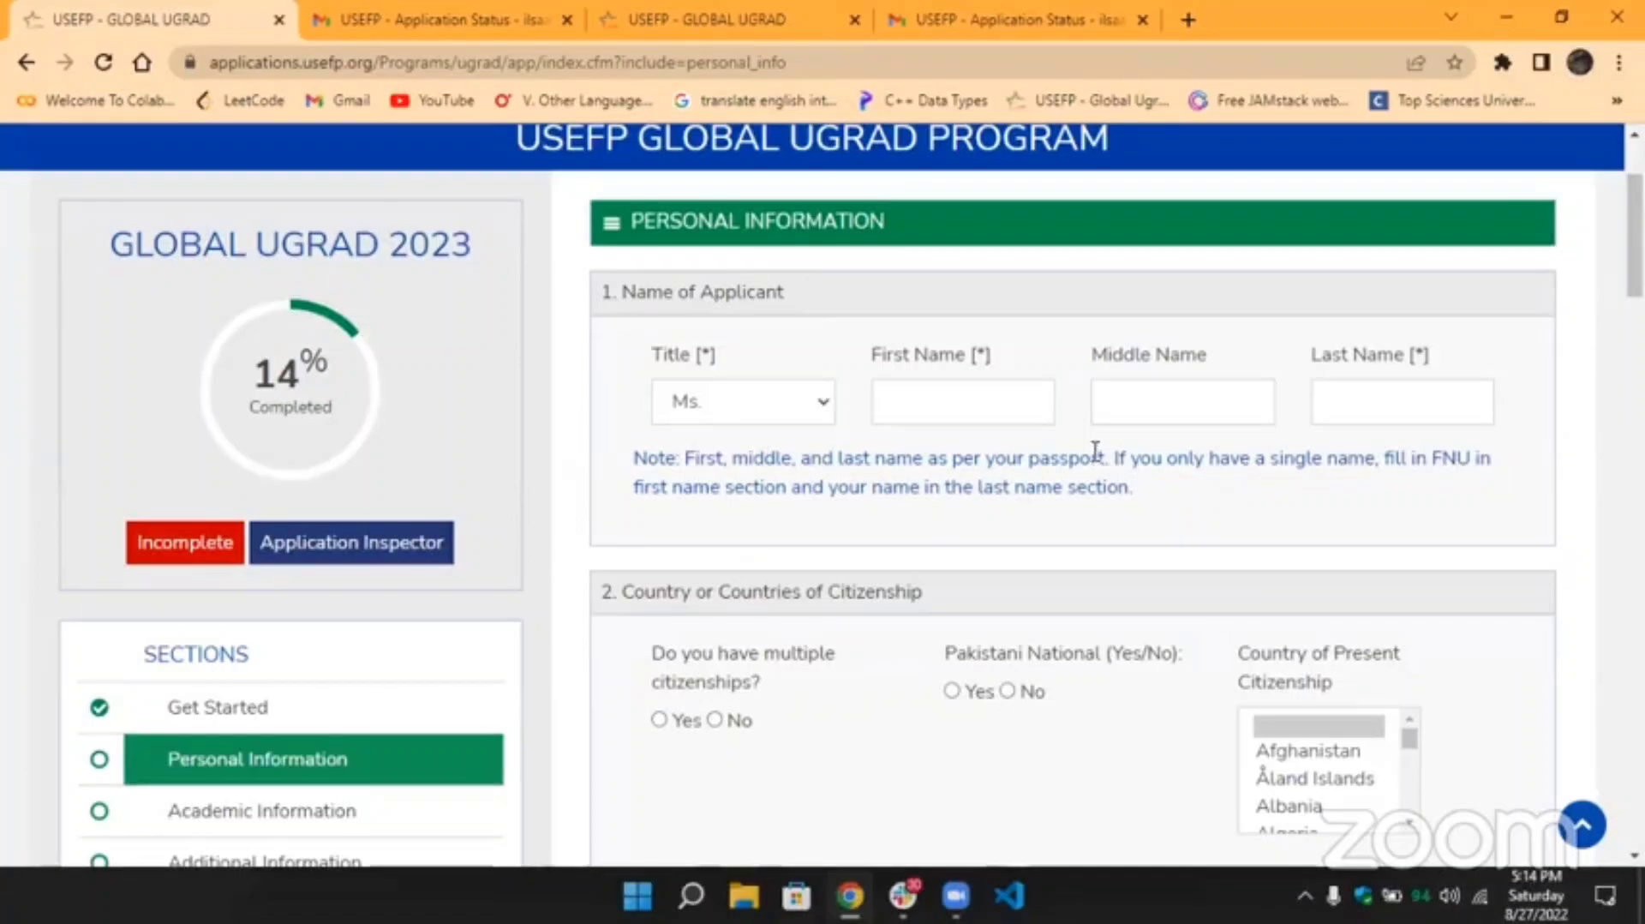
left_click(1010, 415)
type("F")
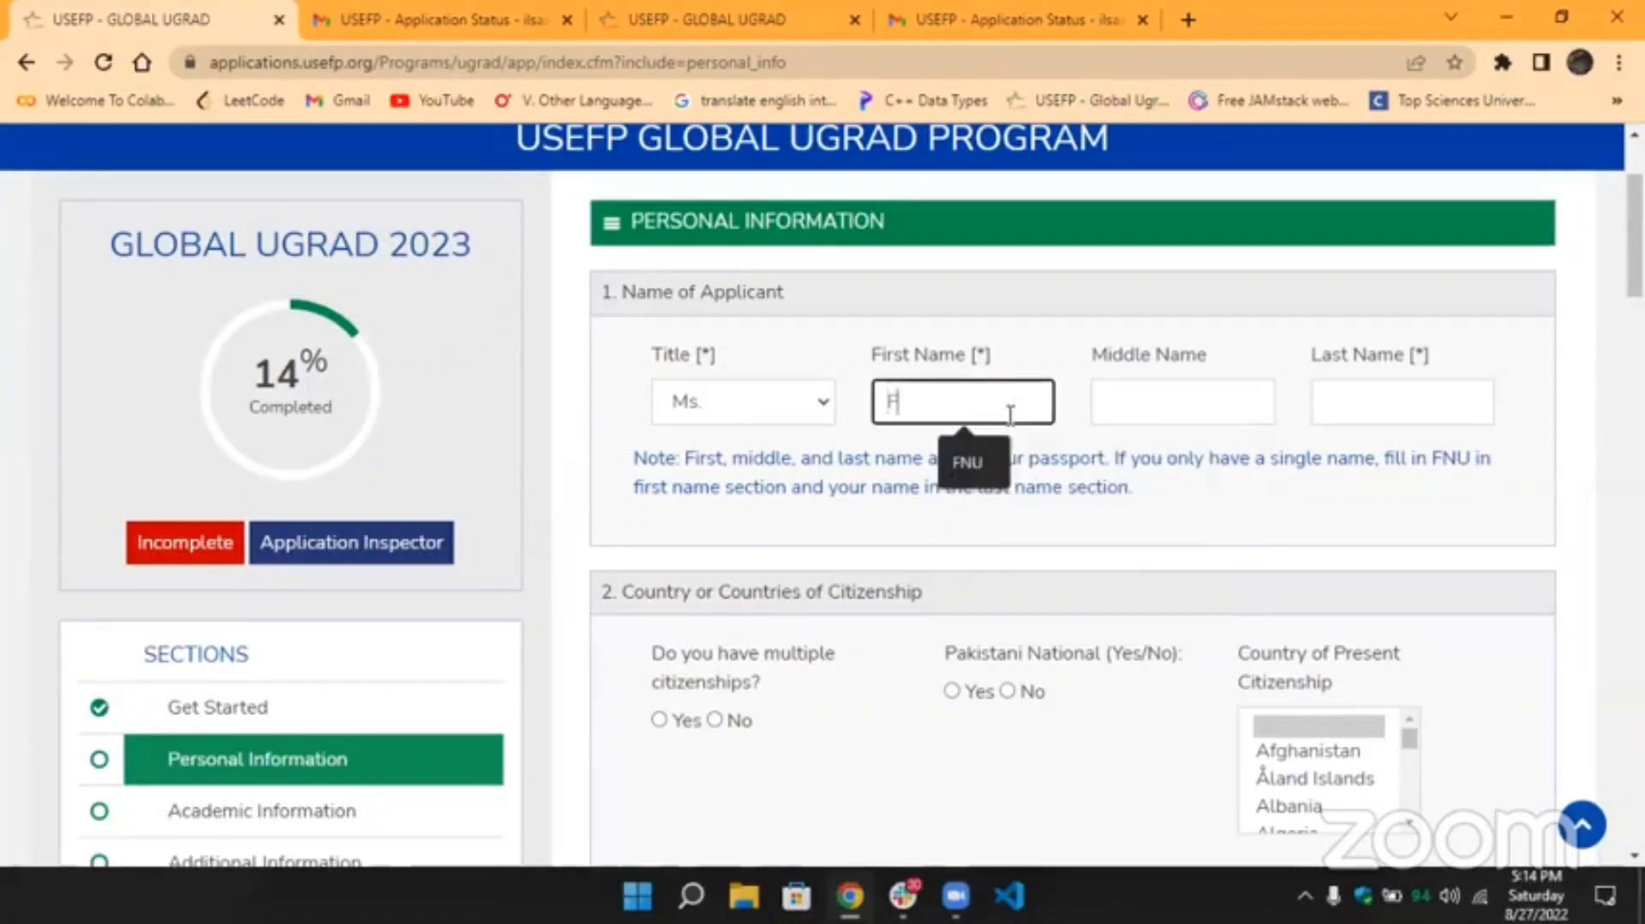
type("NU")
left_click(1153, 400)
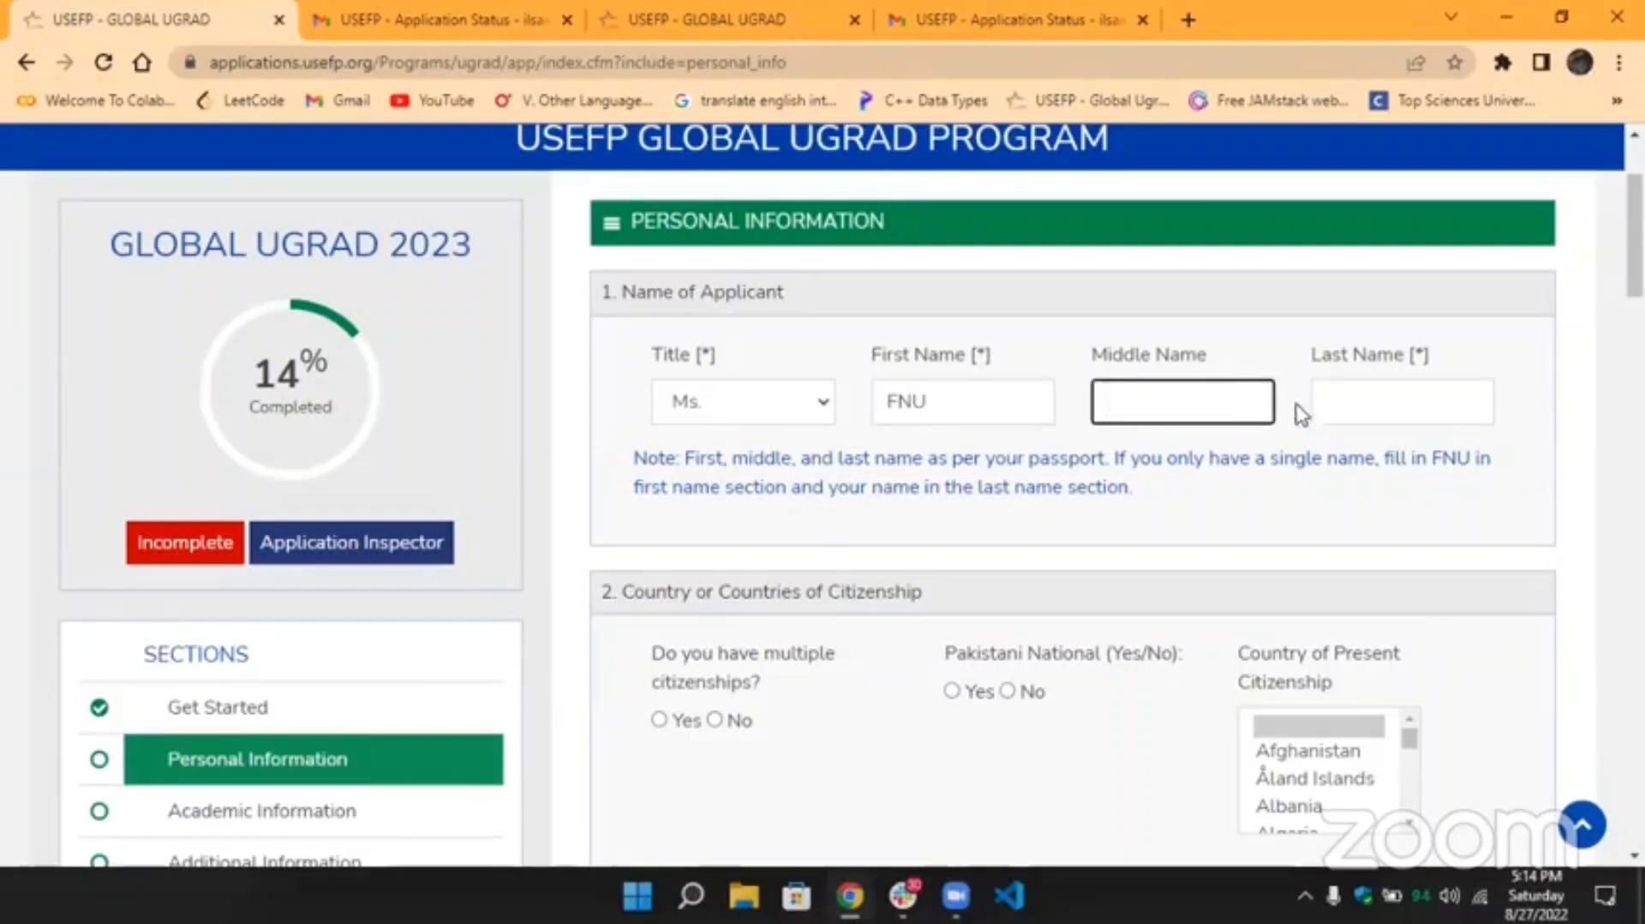
left_click(1334, 409)
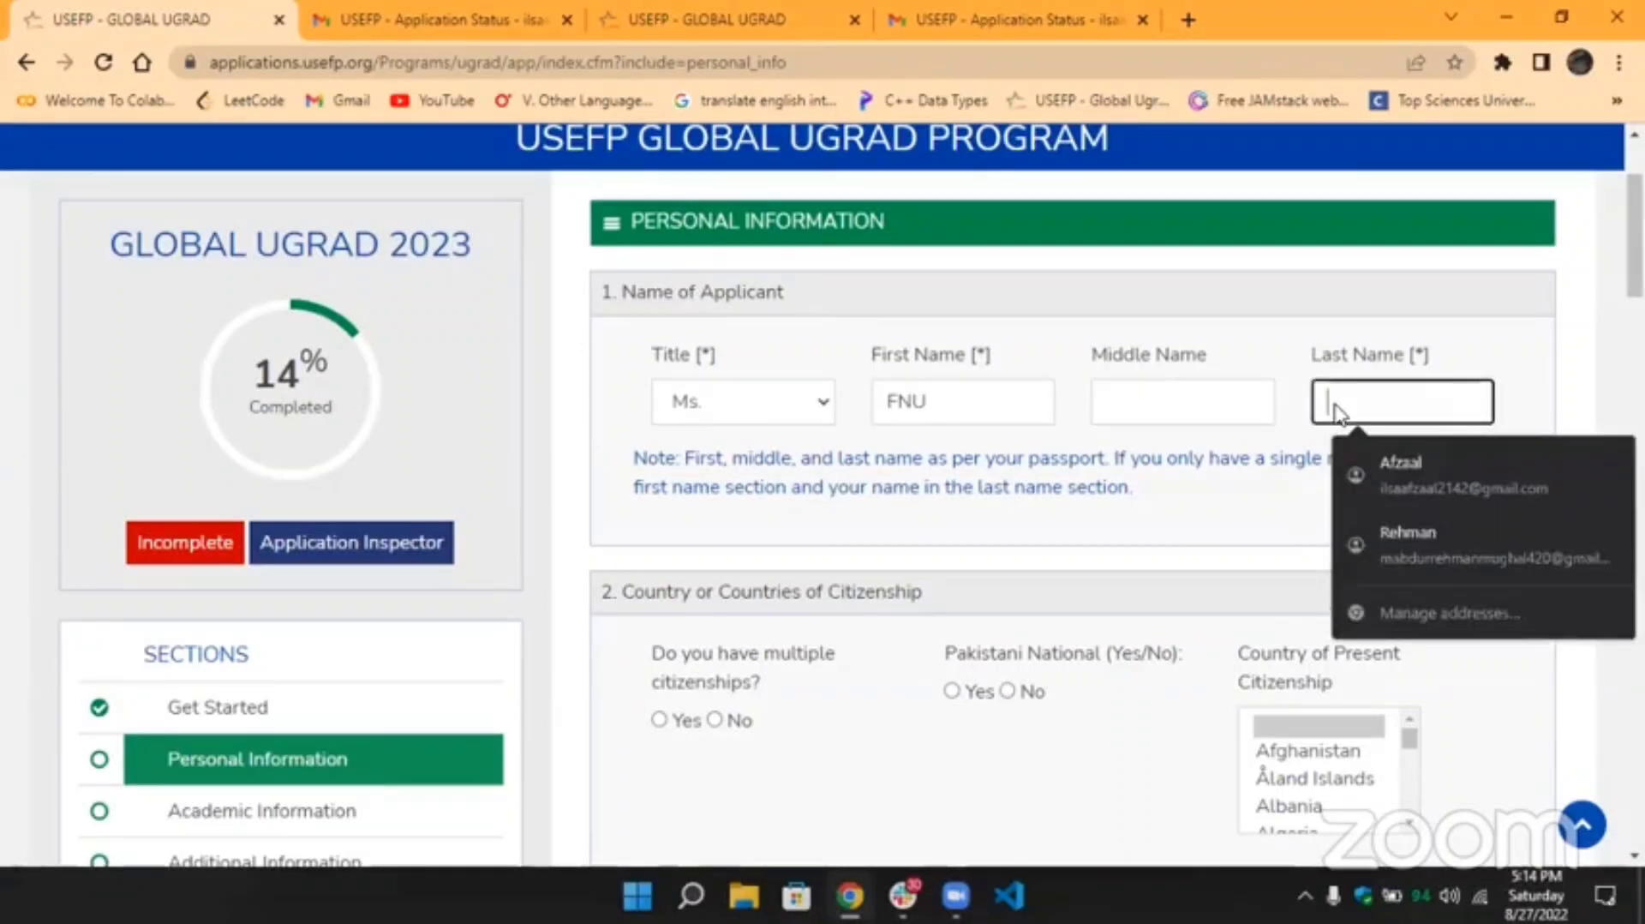
Highlight the FNU placeholder and the form note explaining when to use FNU.
left_click(984, 414)
key("shift+Left")
left_click_drag(973, 417, 885, 413)
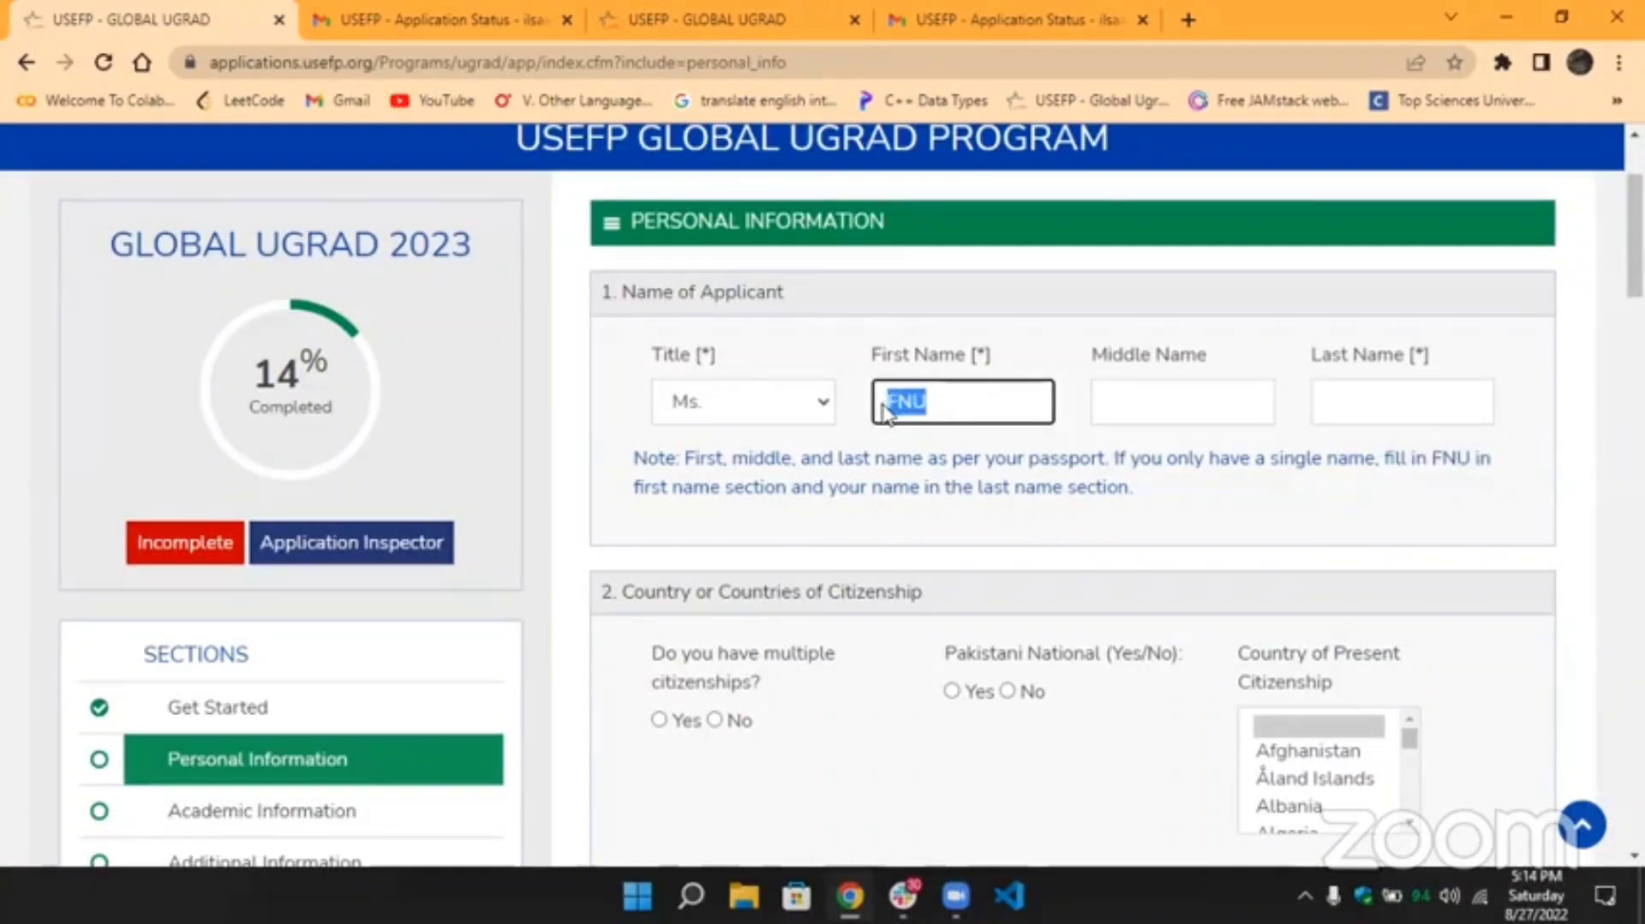
left_click(885, 414)
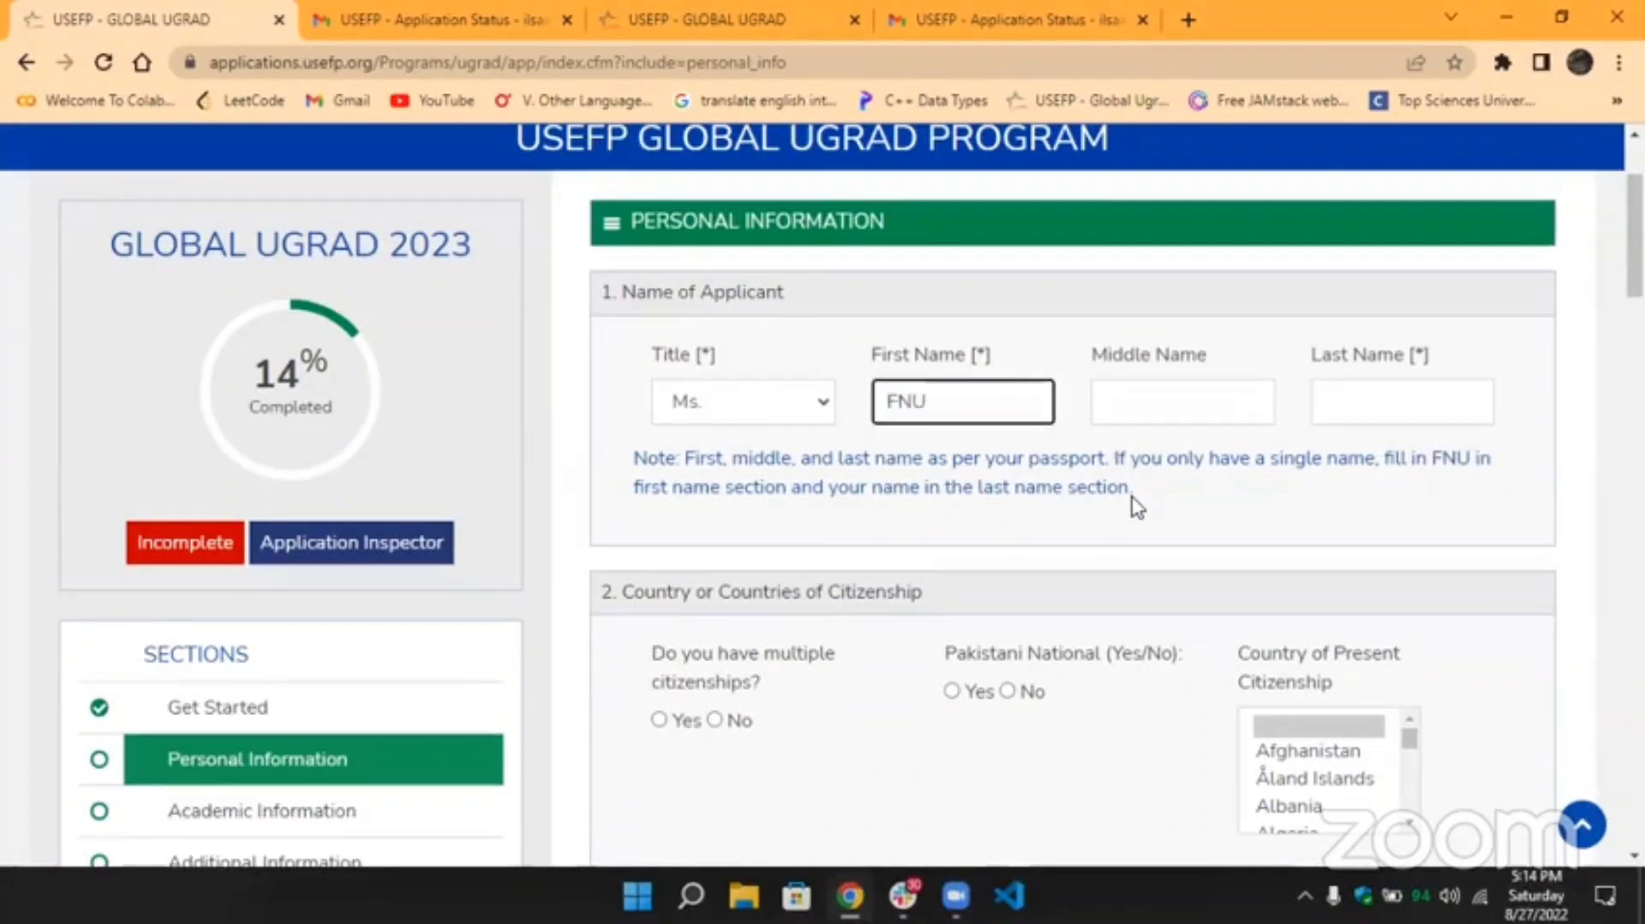
left_click_drag(1135, 502, 657, 466)
left_click(657, 465)
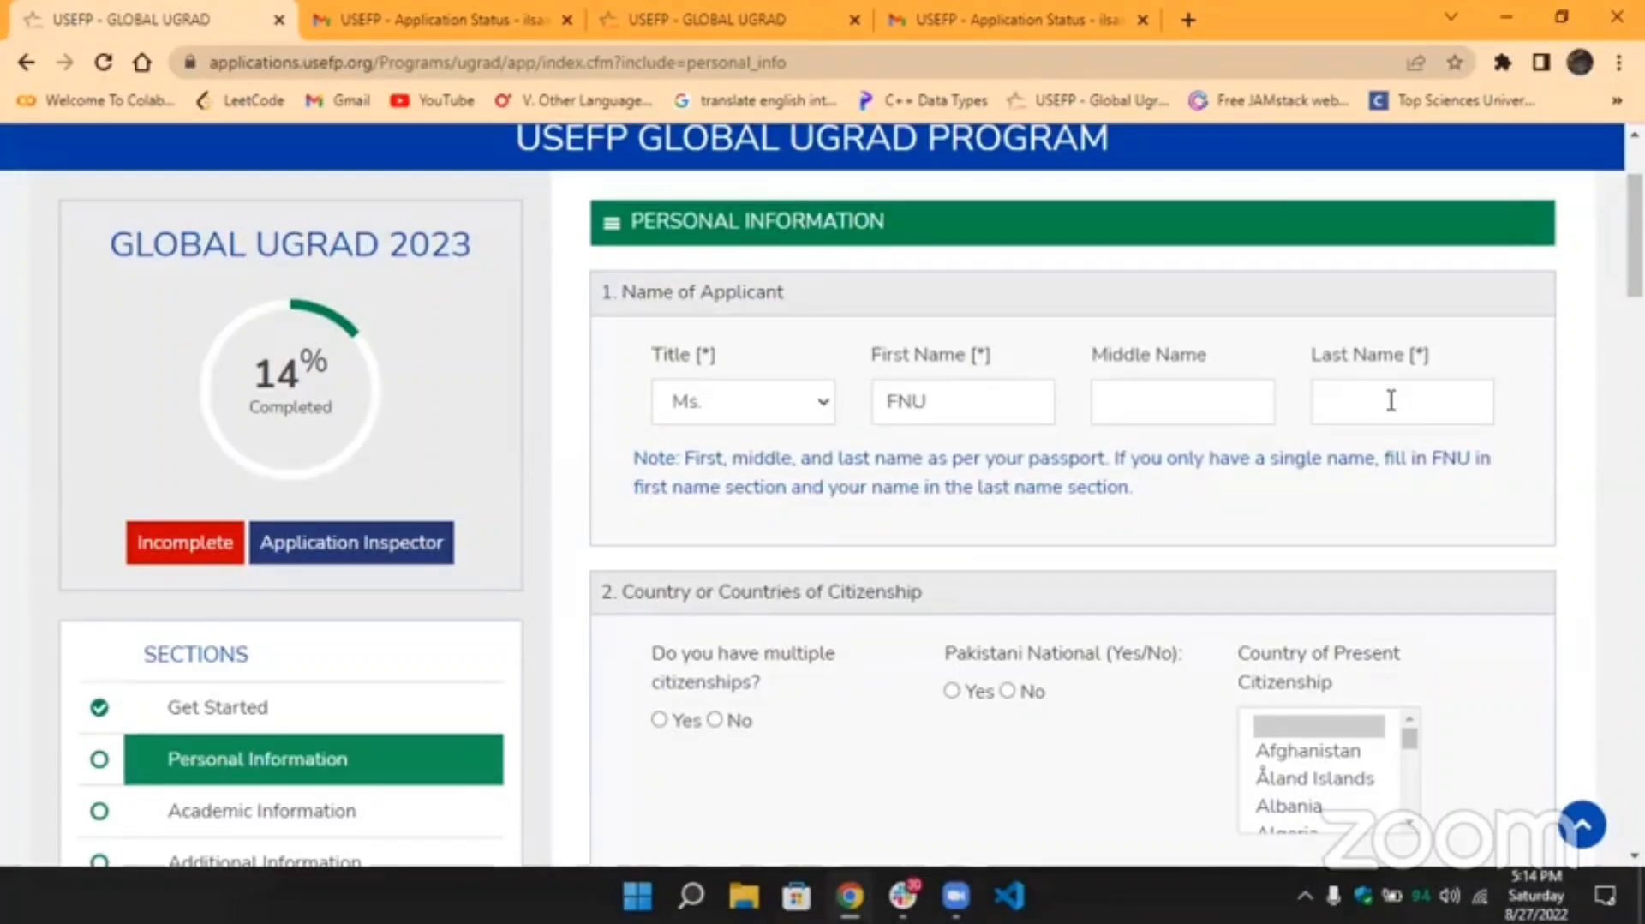
Replace FNU with the applicant's first name and autofill the last name from saved details.
left_click(932, 399)
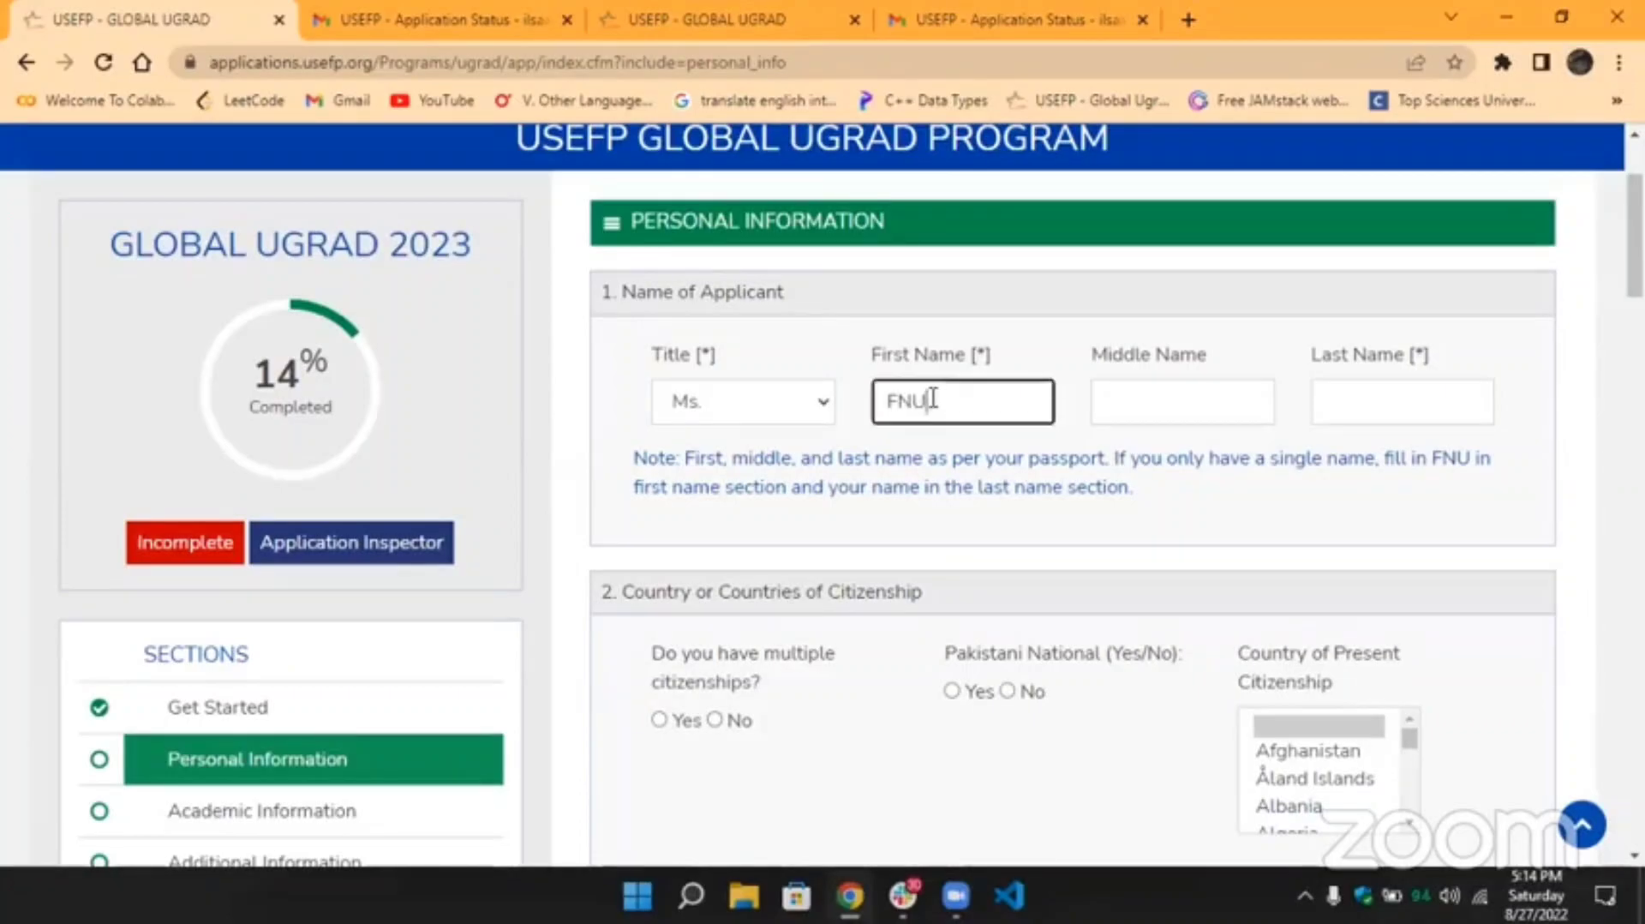
left_click(881, 400)
key("Delete")
left_click(925, 401)
key("BackSpace")
key("BackSpace")
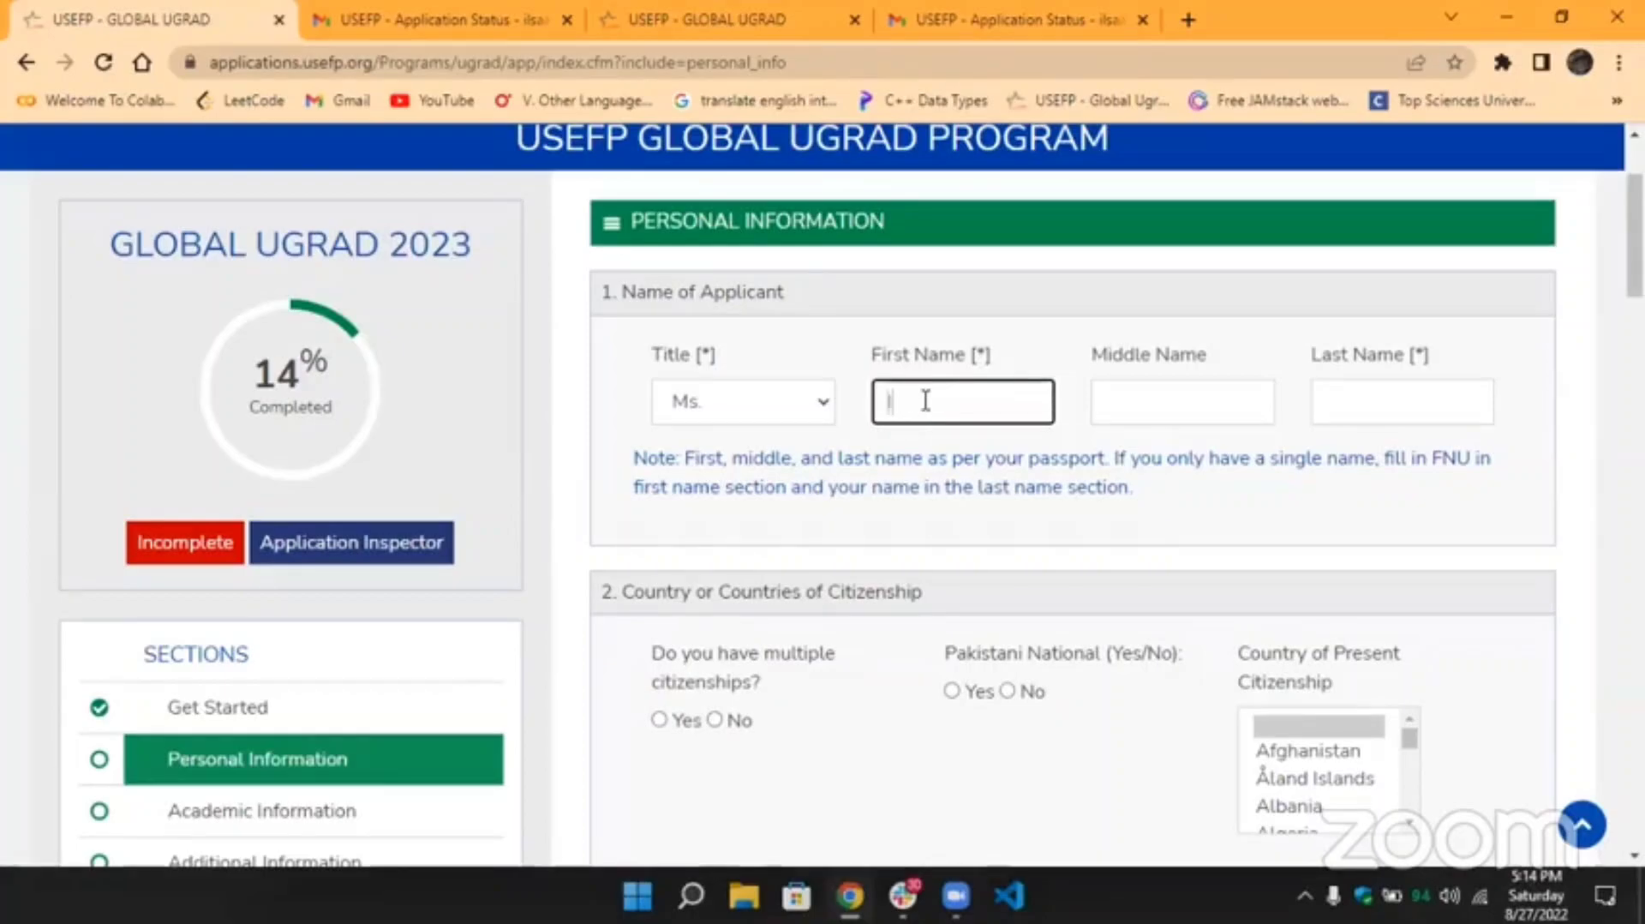
type("Ilsa")
left_click(1398, 402)
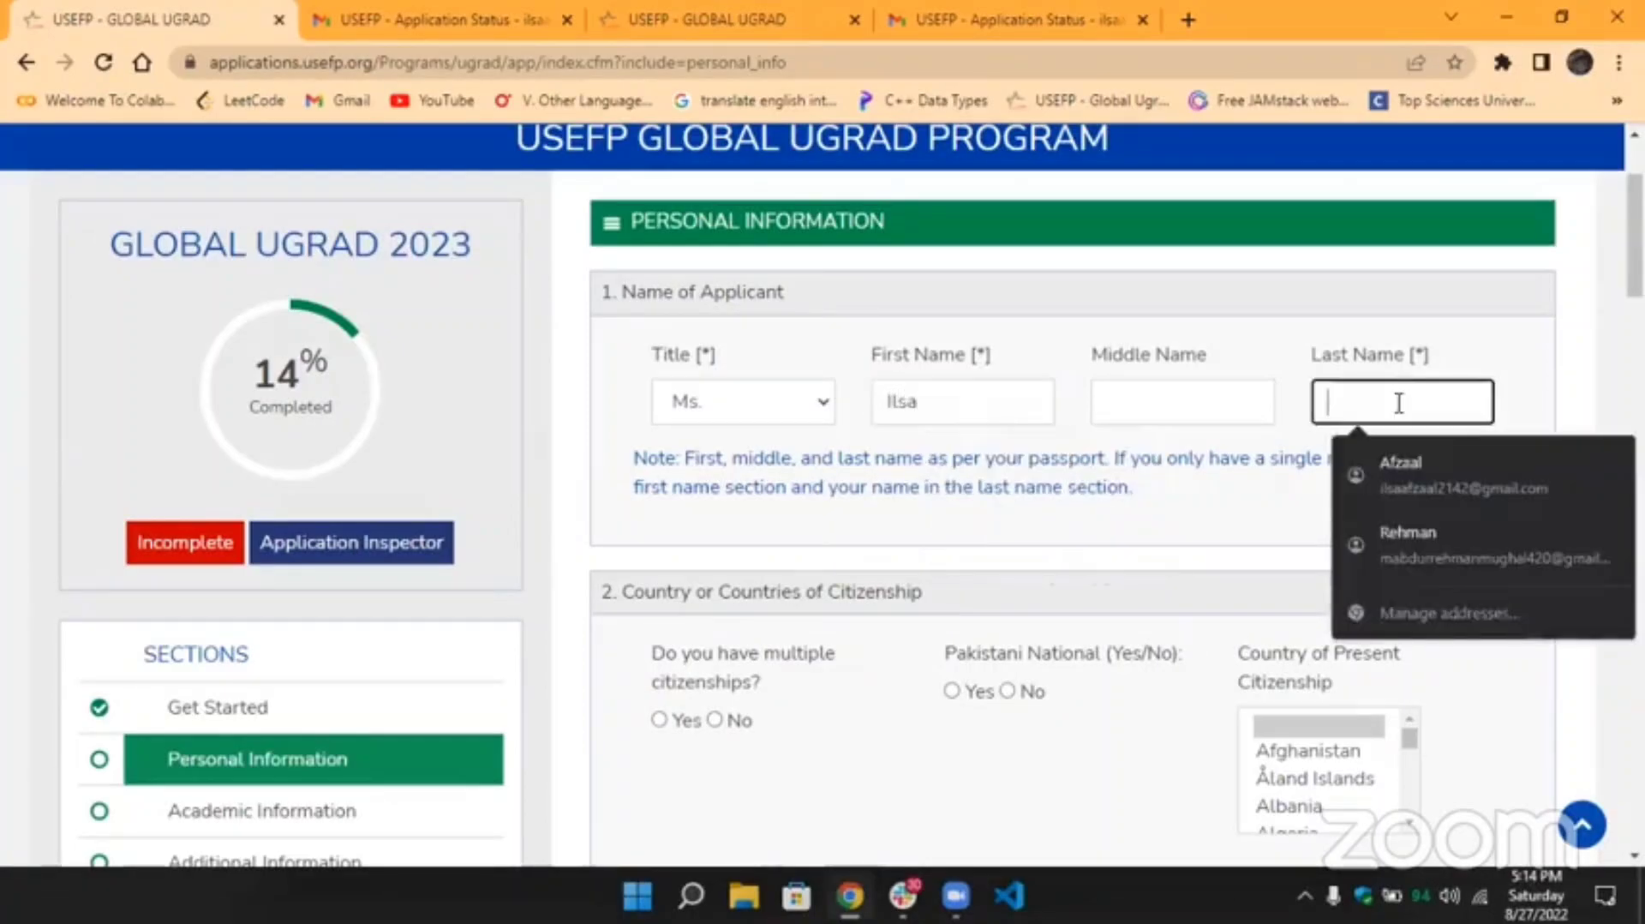
left_click(1409, 449)
Enter N/A as the middle name, then select and delete it.
left_click(1146, 402)
type("N/A")
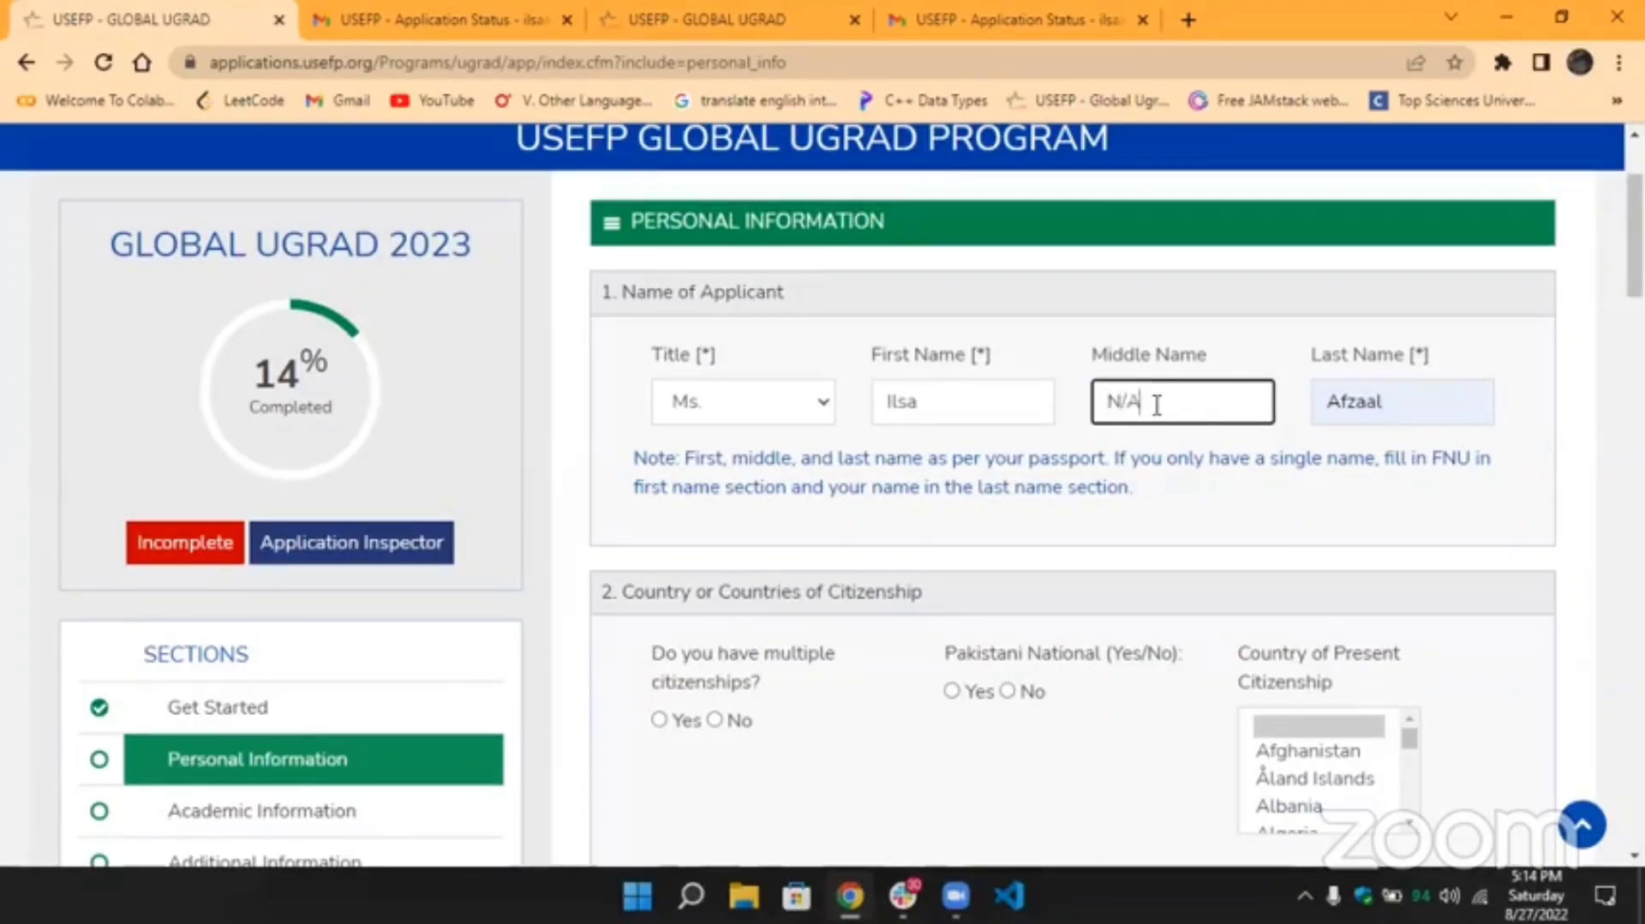
double_click(879, 405)
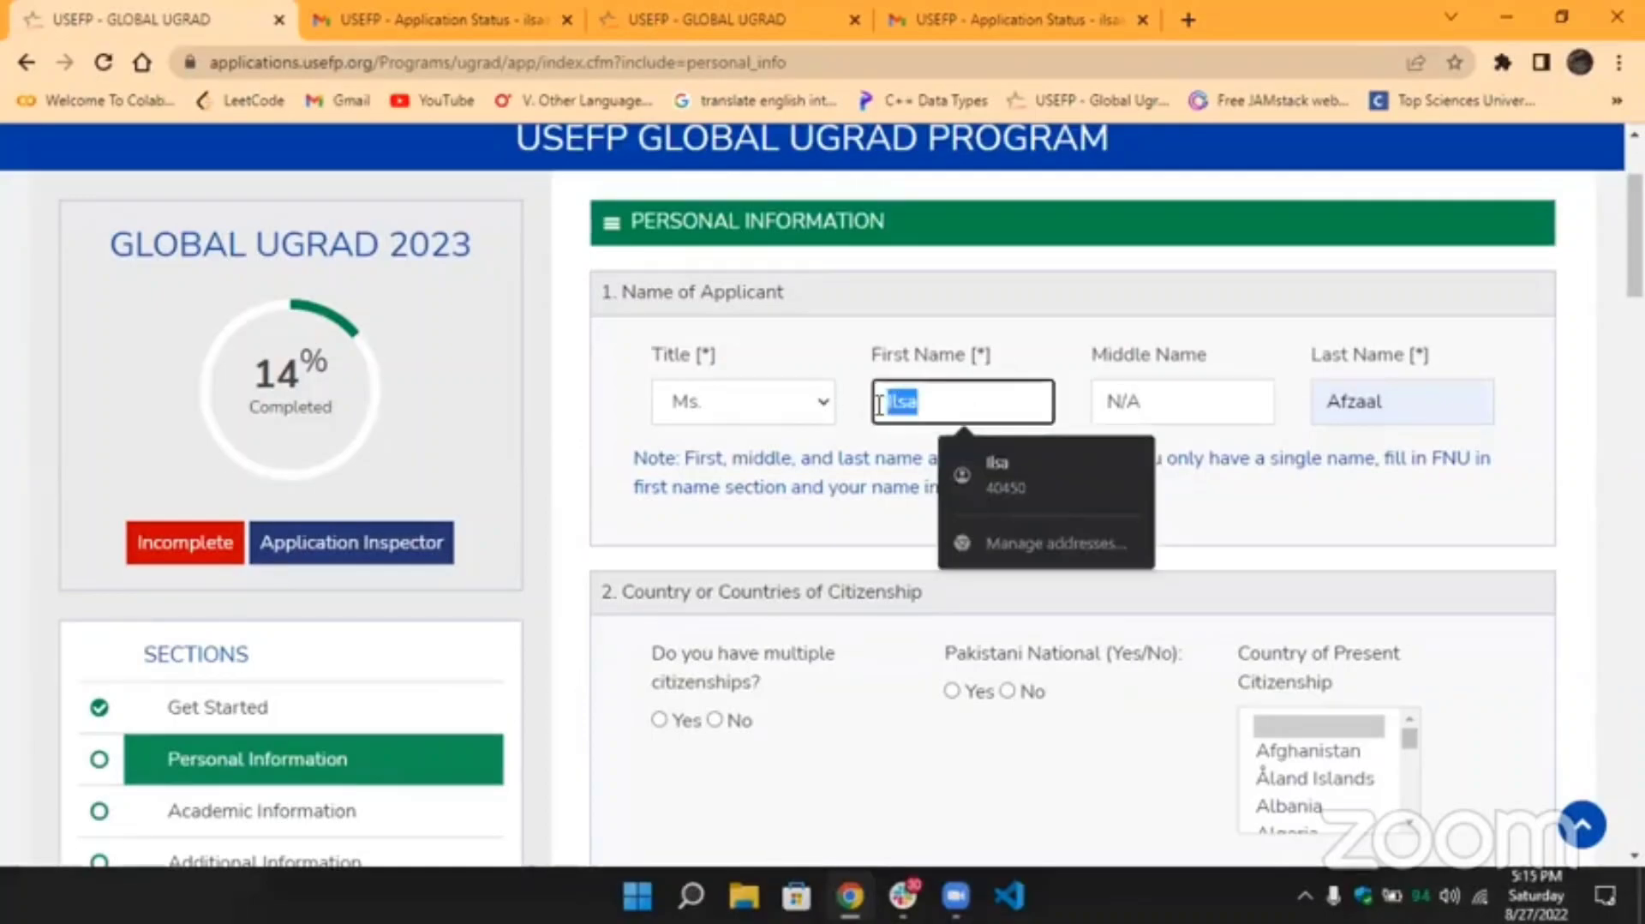
double_click(1110, 402)
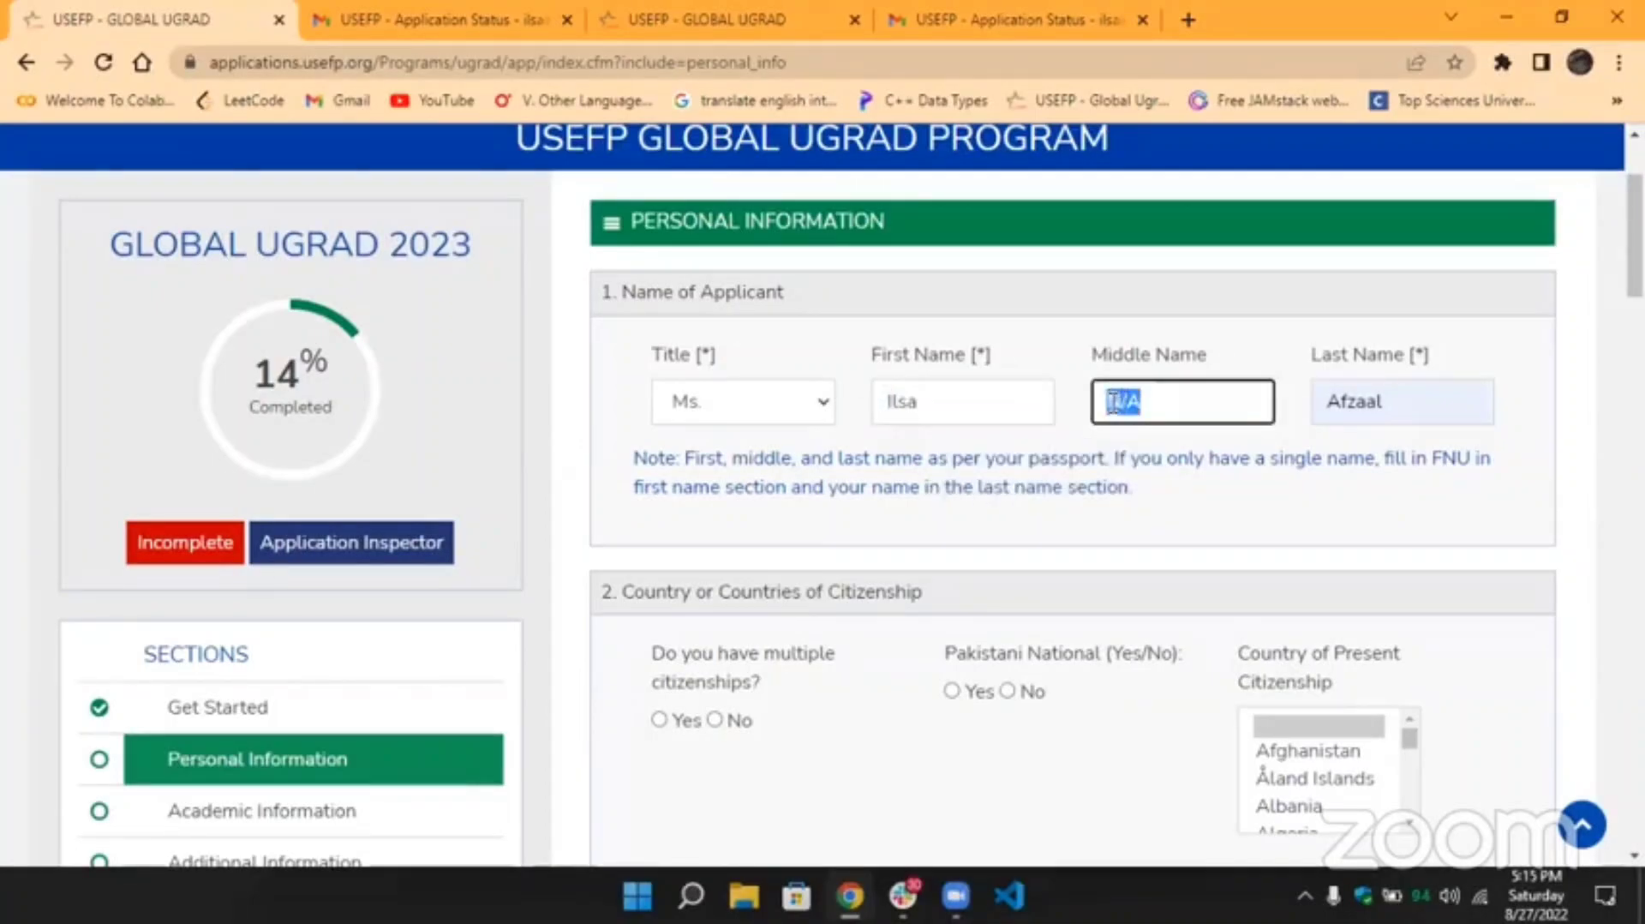
left_click(1110, 403)
double_click(1112, 403)
key("BackSpace")
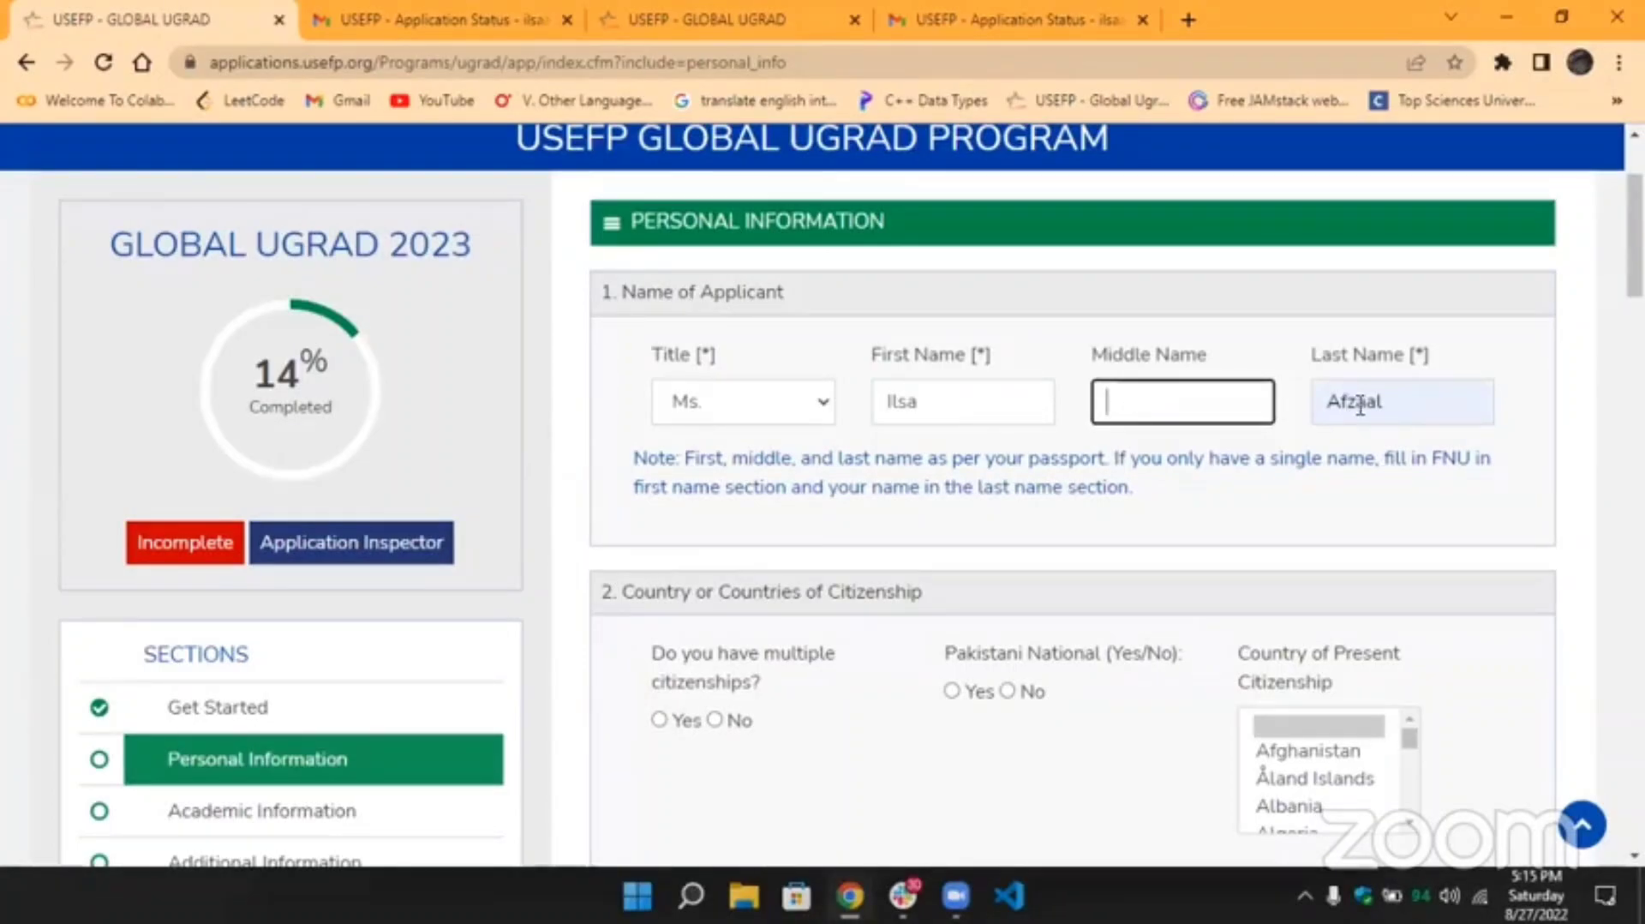
Answer No to the multiple citizenships question.
type("---")
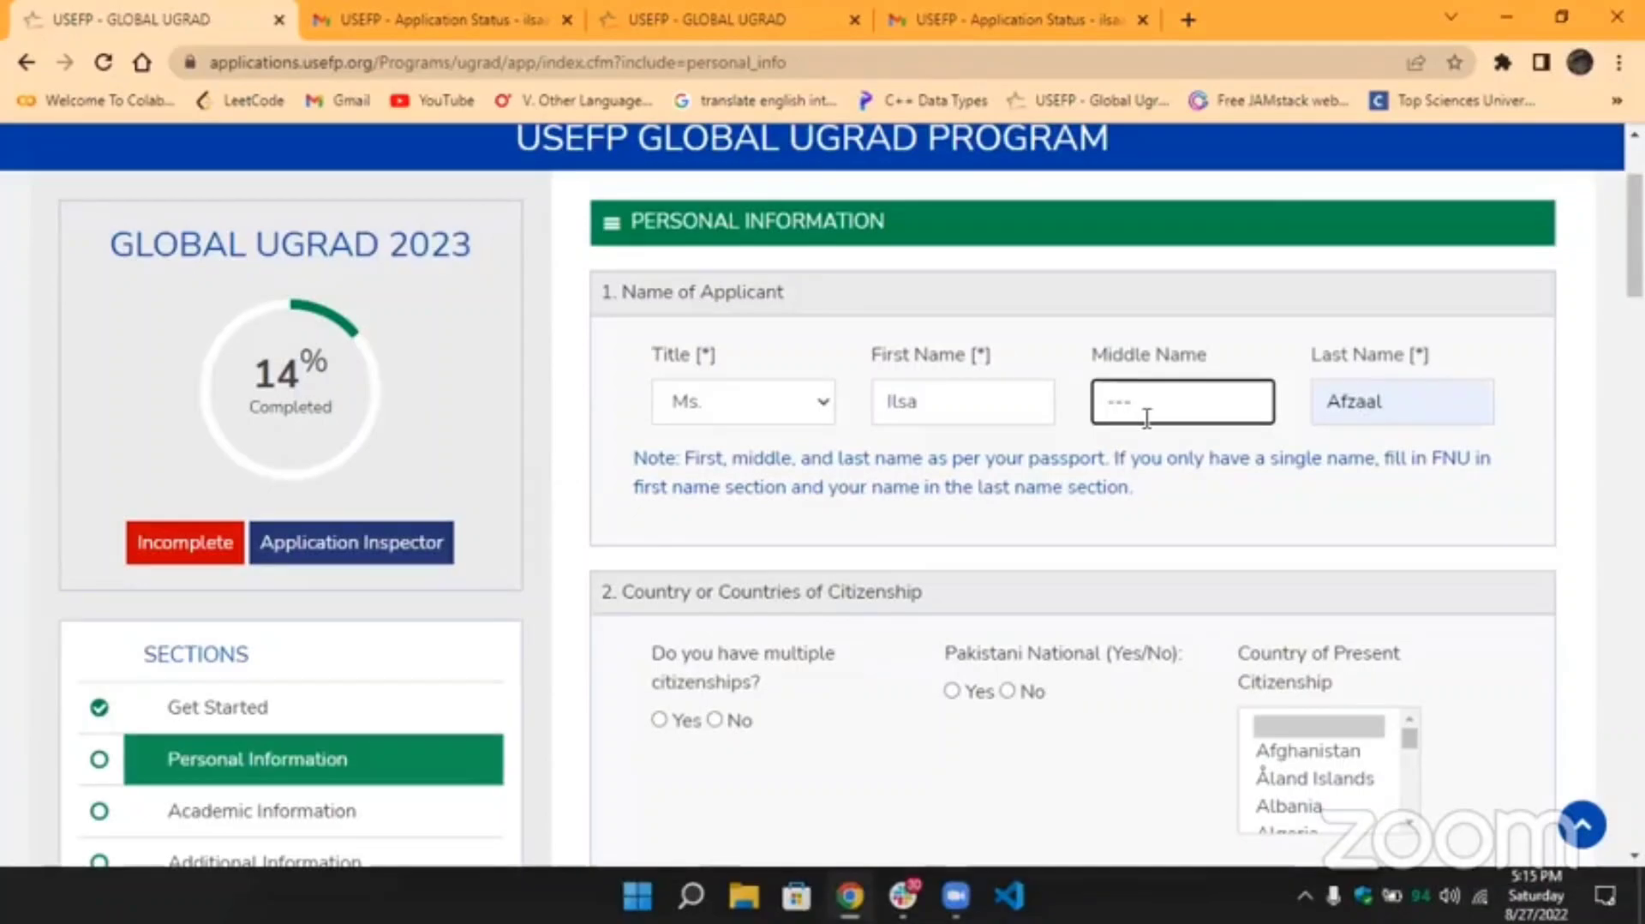
scroll(771, 458, "down", 3)
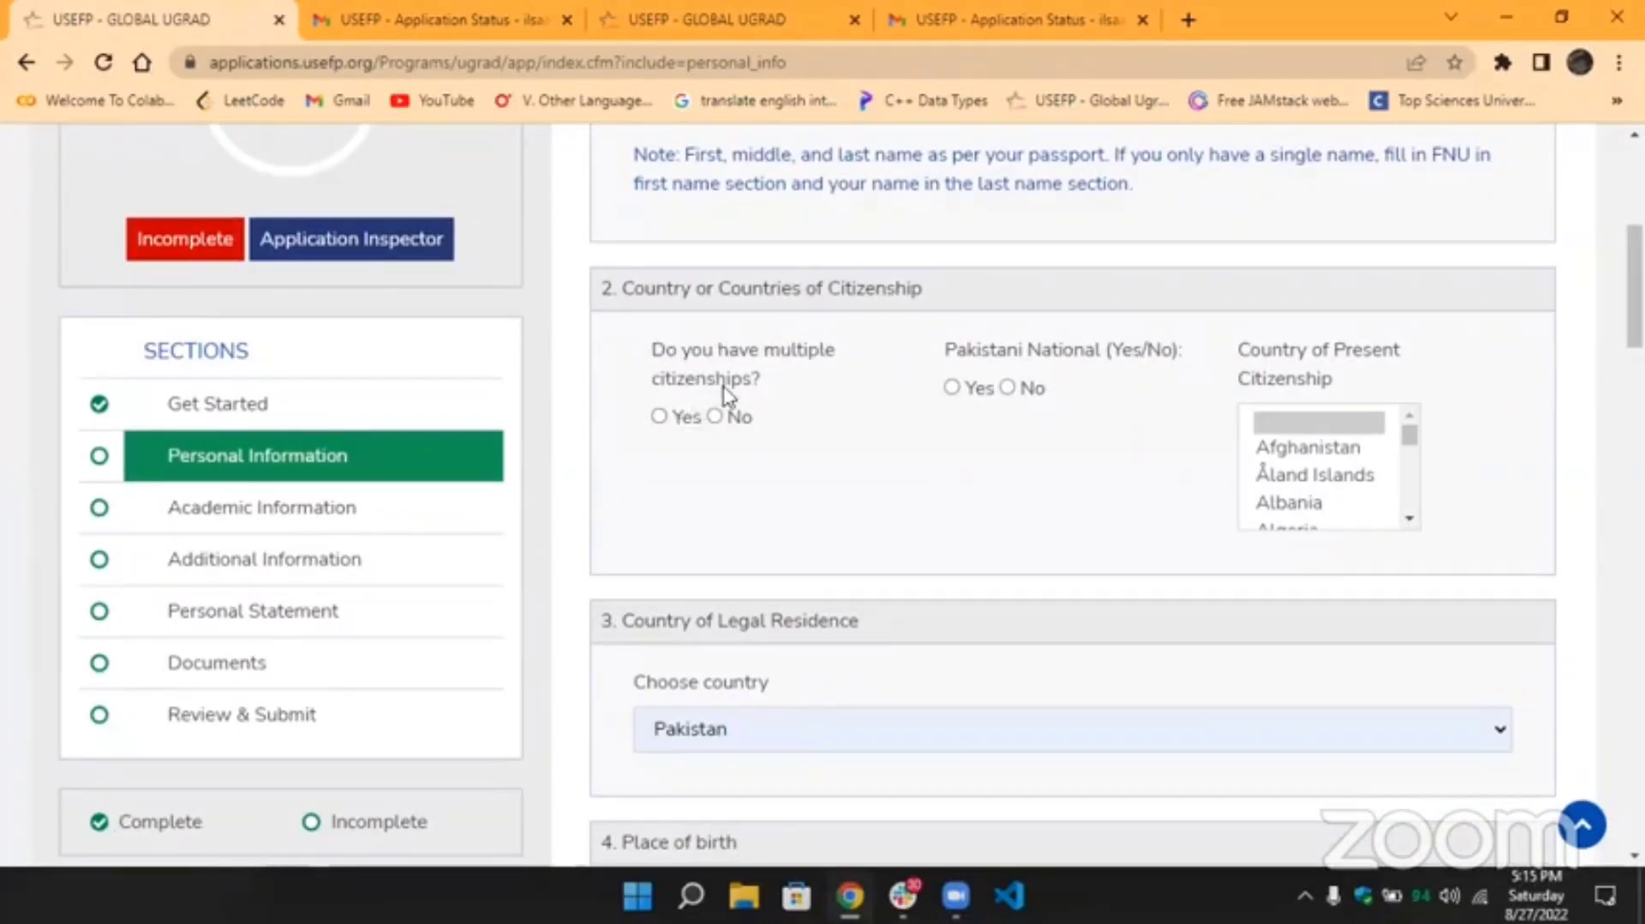
left_click(716, 418)
Choose Pakistan from the bottom of the Country of Present Citizenship list.
scroll(1413, 470, "down", 5)
left_click_drag(1414, 470, 1411, 514)
scroll(1090, 457, "down", 3)
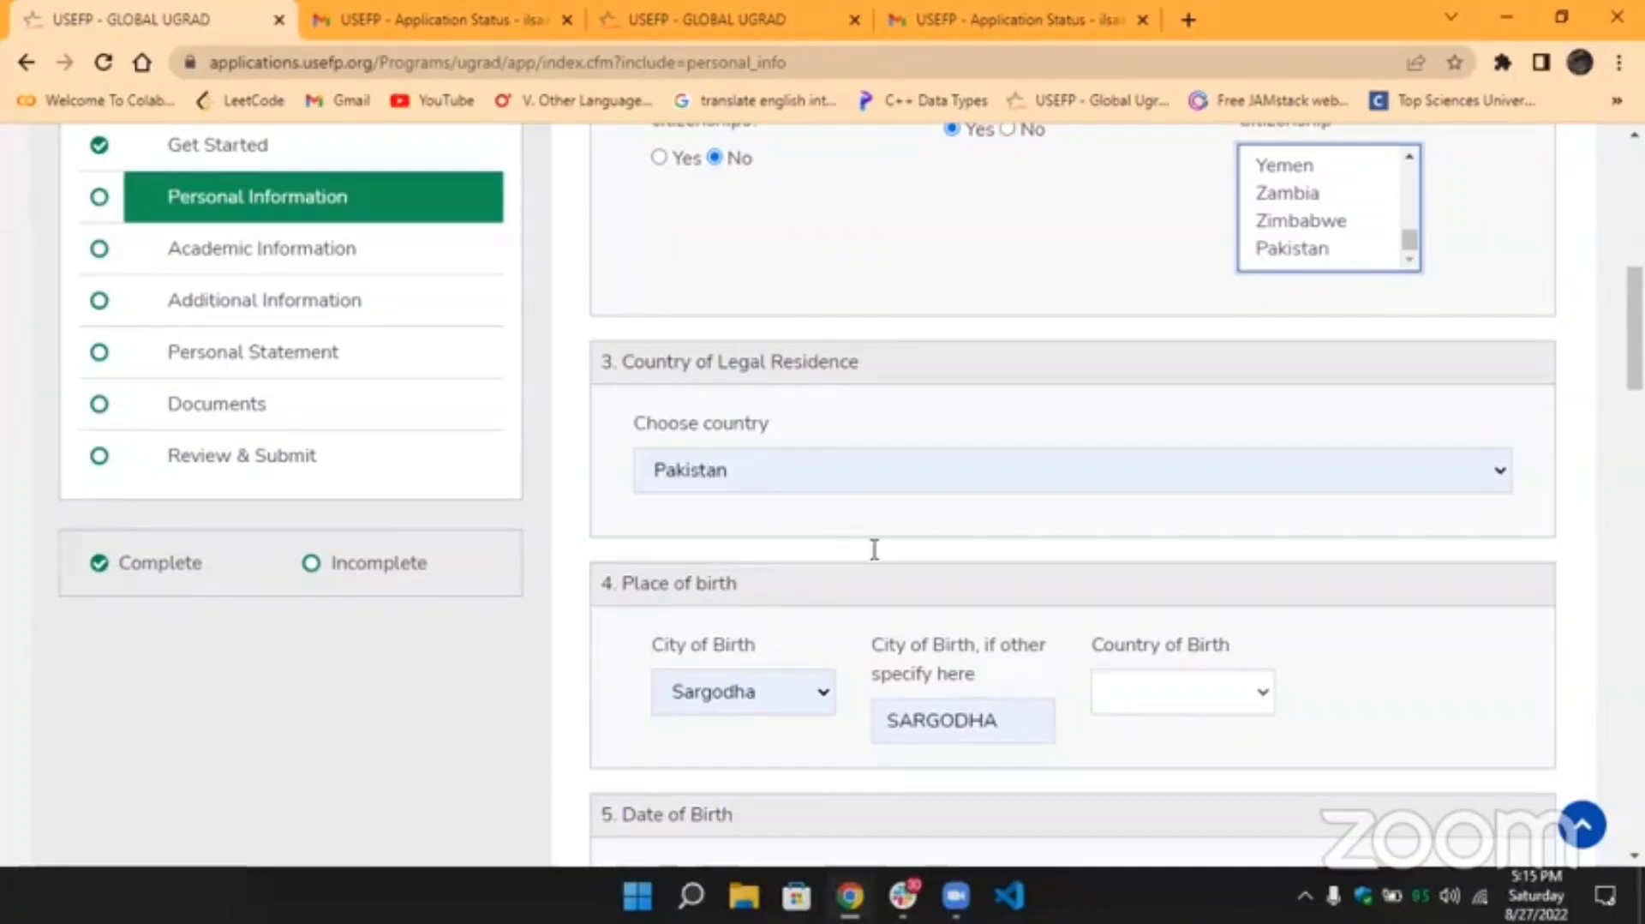
scroll(874, 549, "up", 2)
left_click(1275, 387)
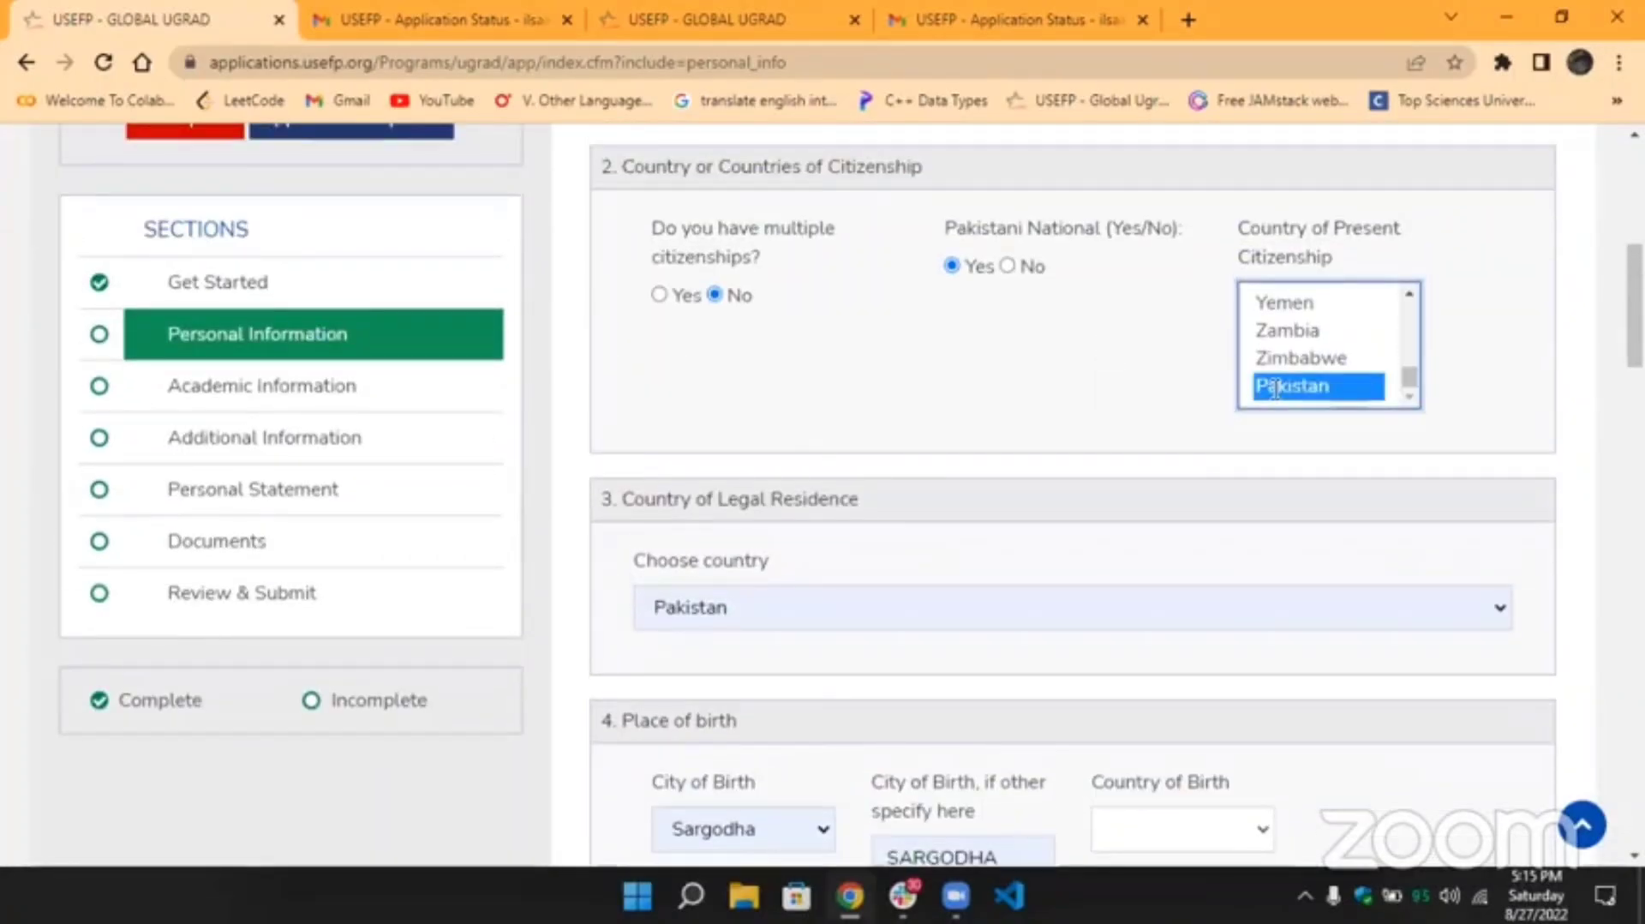
left_click(1090, 388)
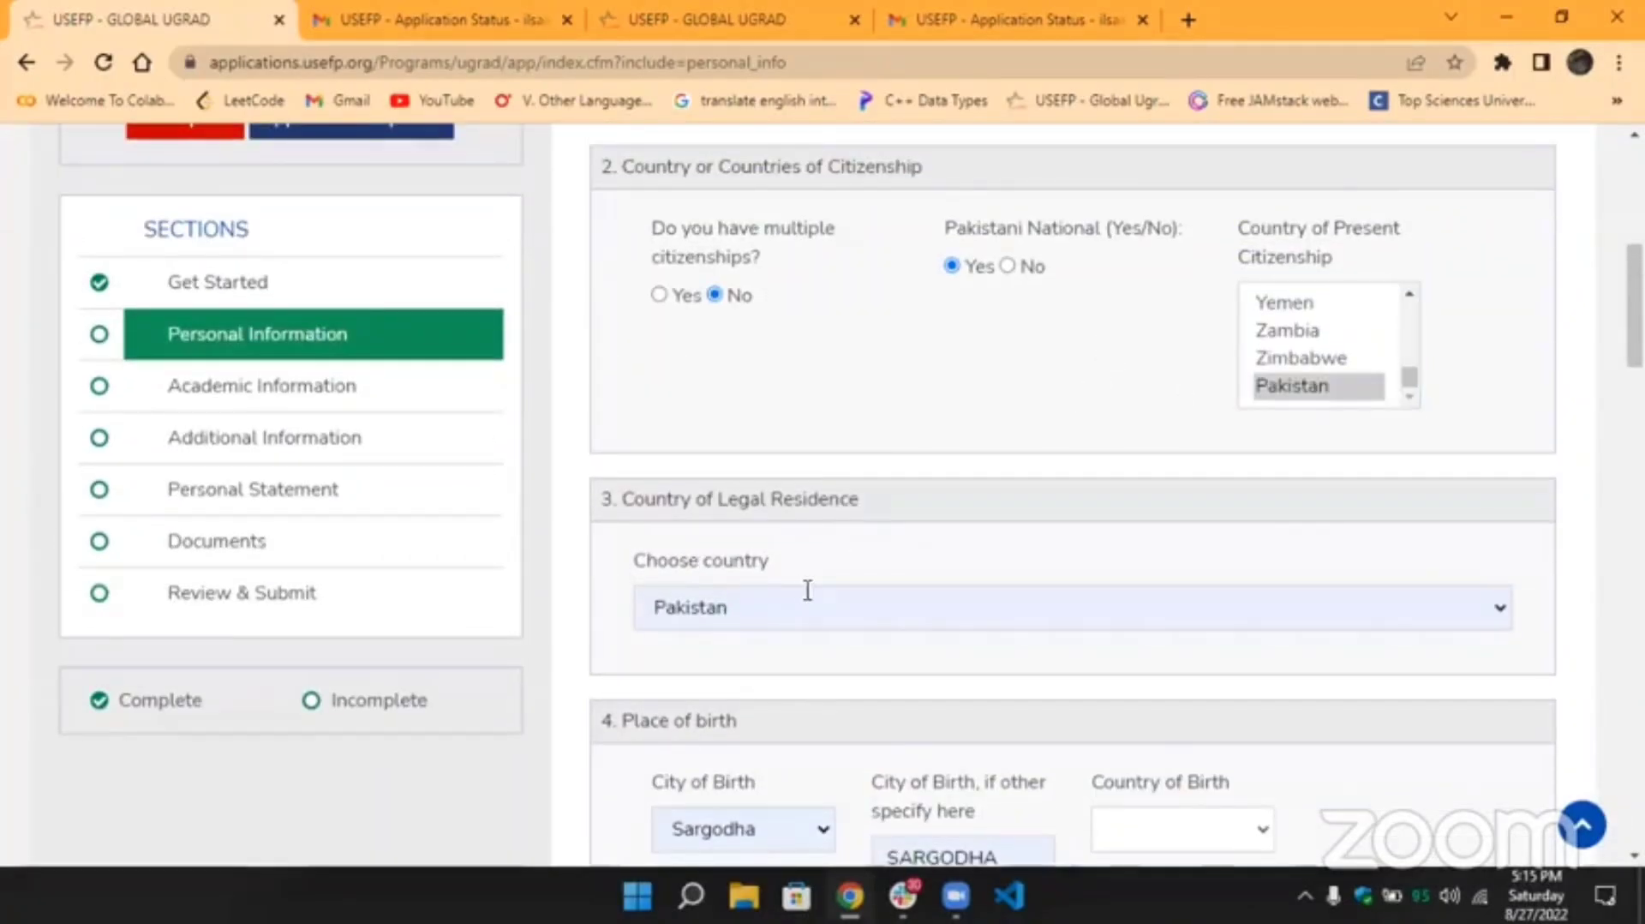
scroll(807, 589, "down", 4)
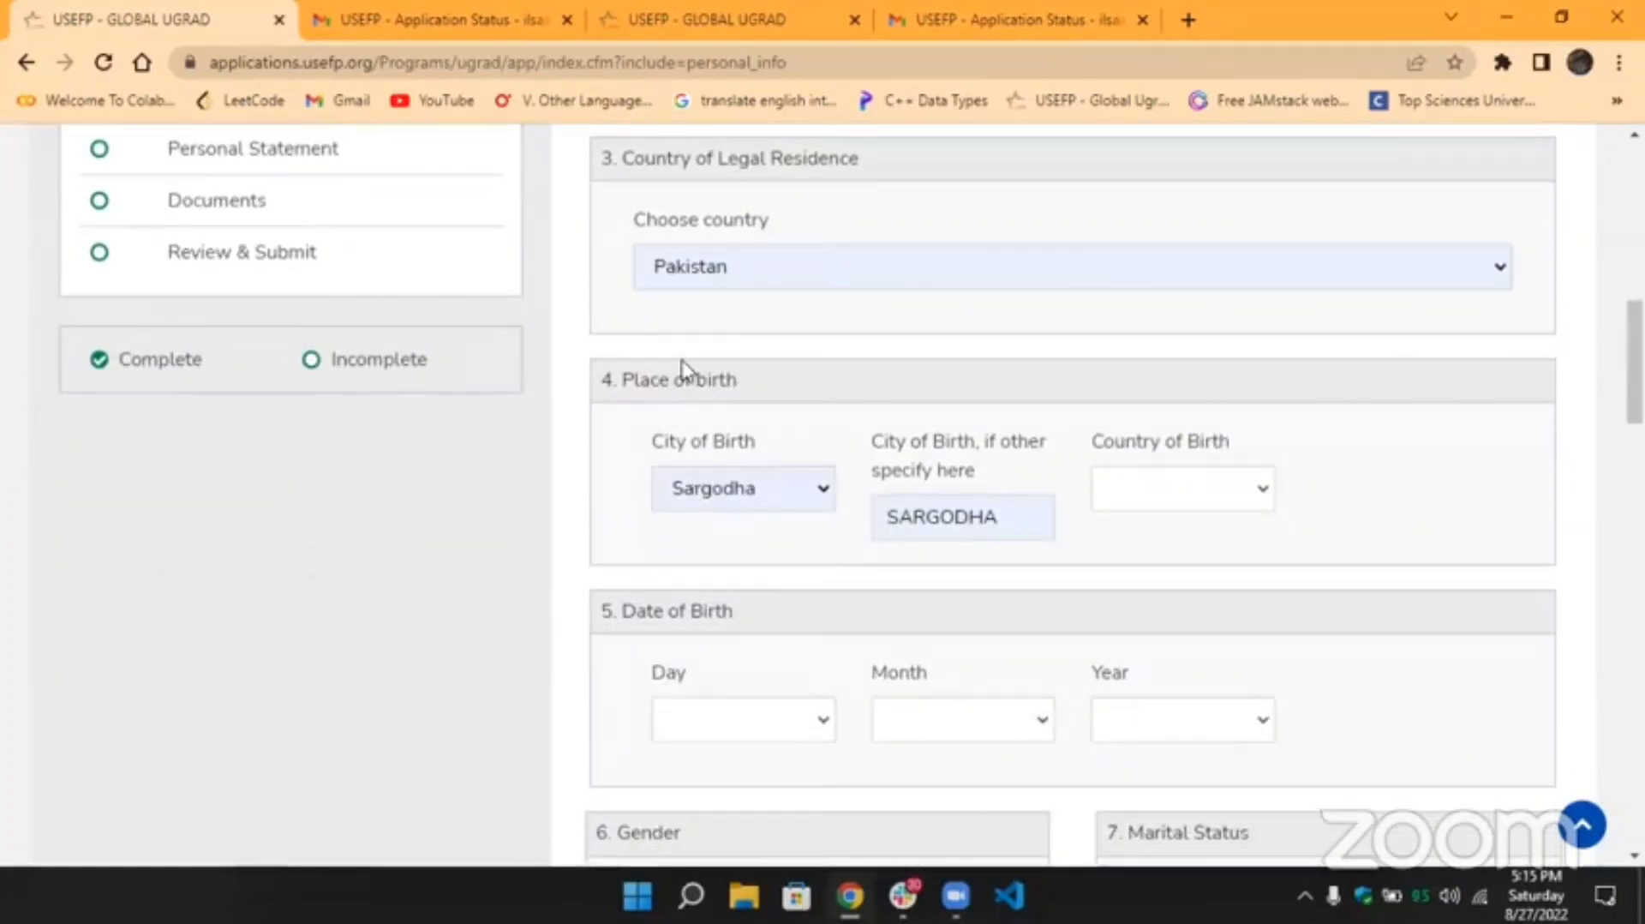
scroll(1114, 566, "up", 2)
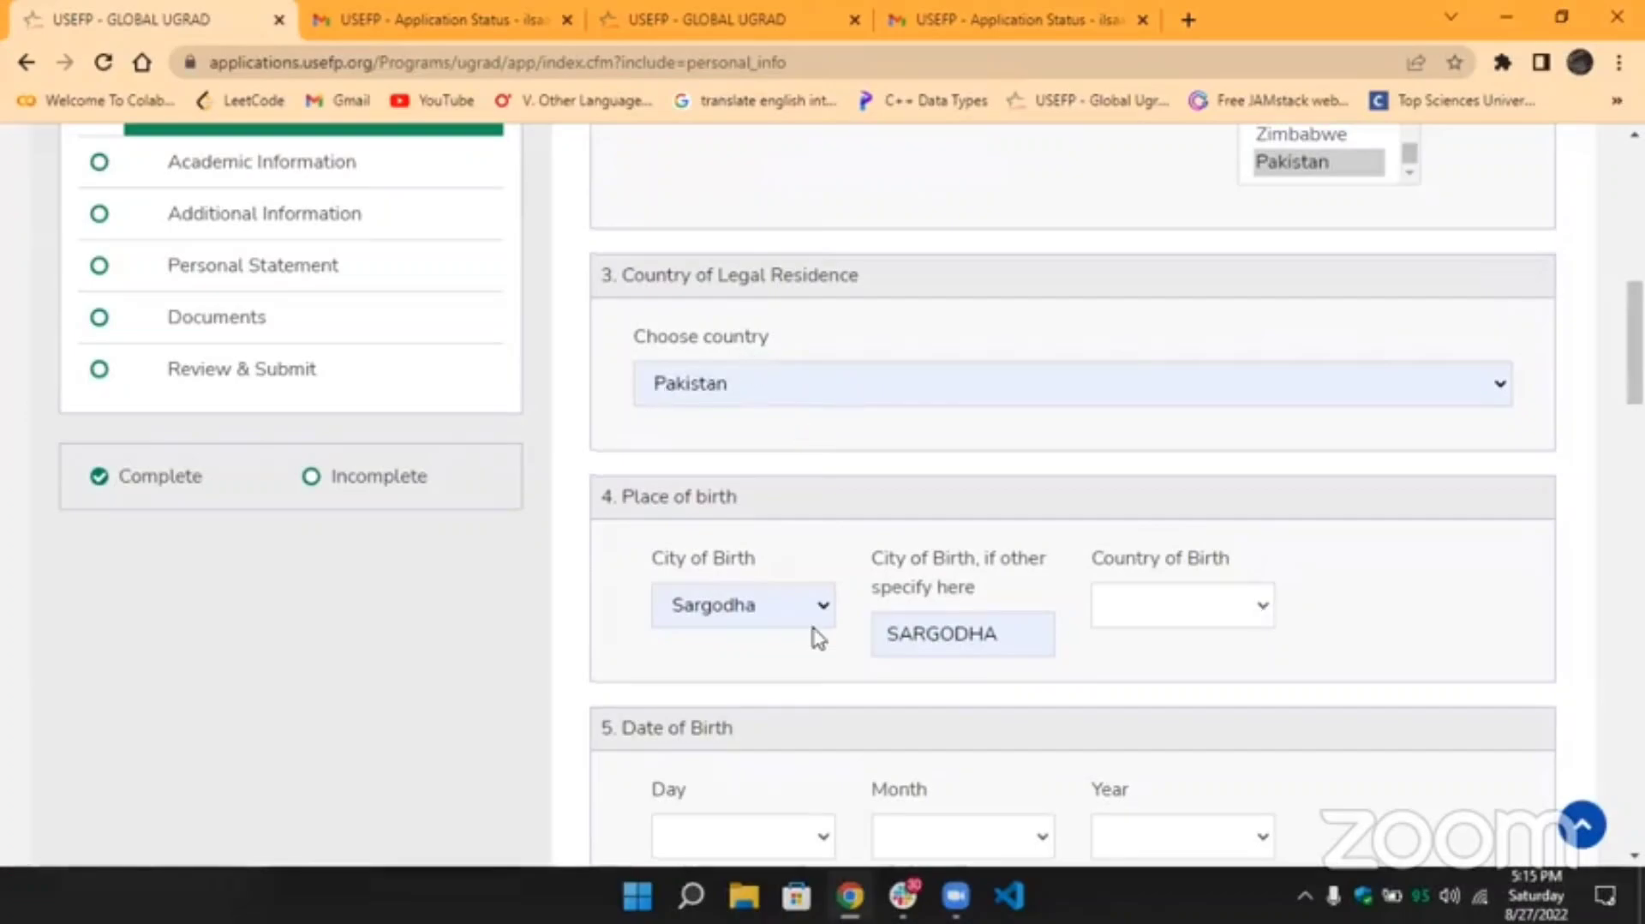
scroll(815, 640, "down", 2)
double_click(764, 381)
left_click(763, 381)
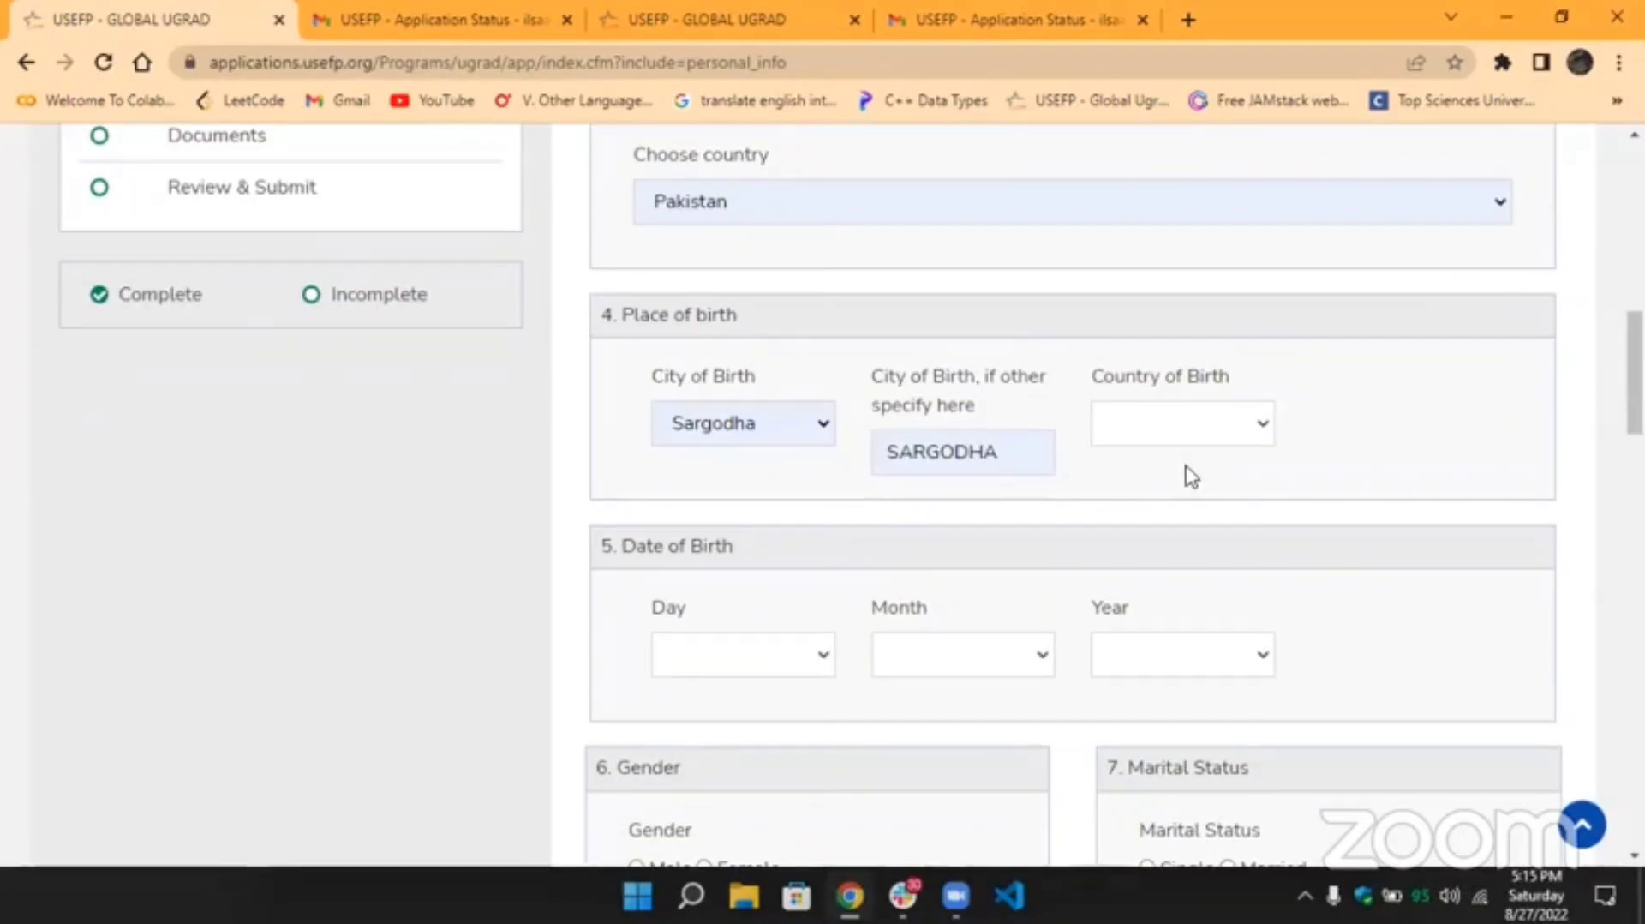
scroll(1189, 475, "down", 2)
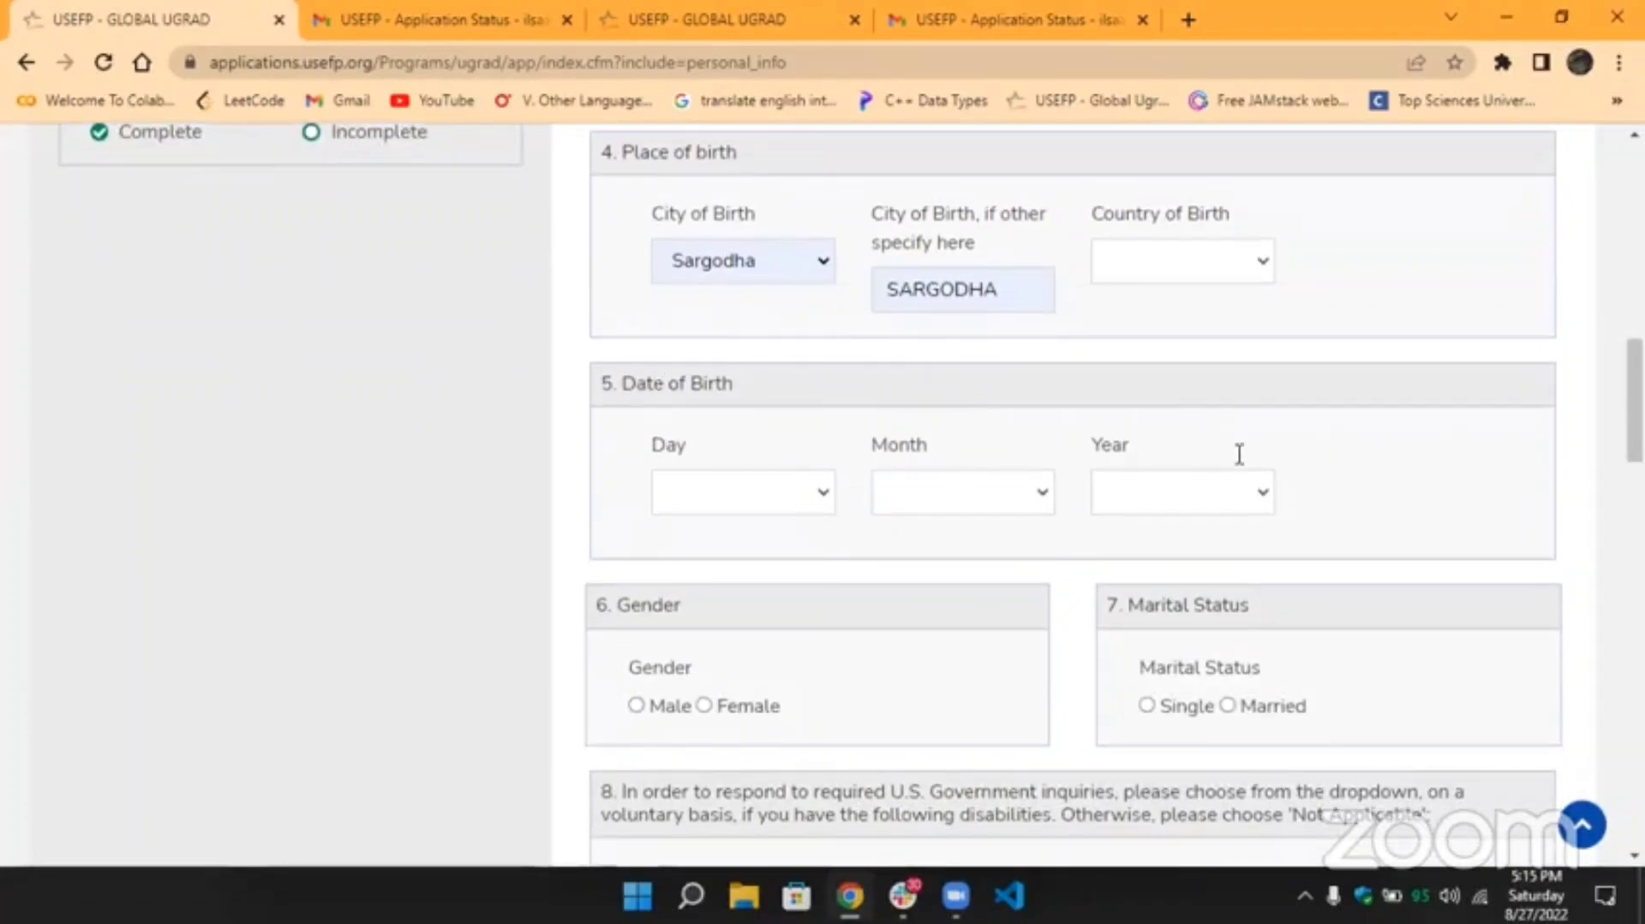
scroll(1239, 454, "down", 1)
scroll(1238, 454, "down", 3)
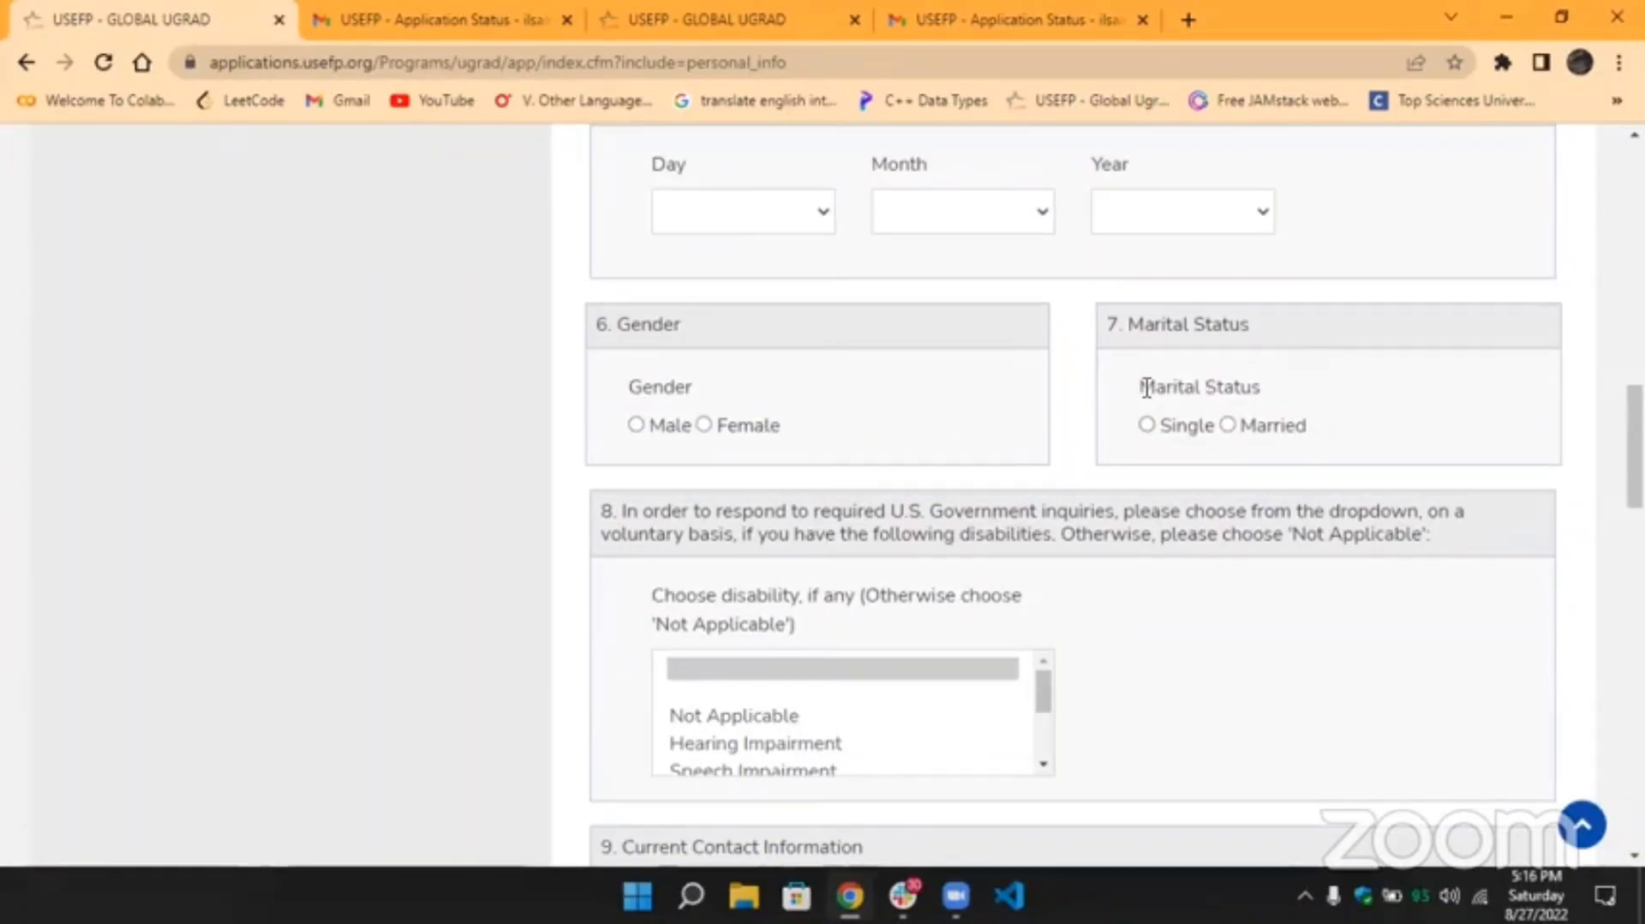
Scroll through the 'Choose disability' list box and pick Not Applicable.
left_click_drag(1147, 388, 1281, 393)
left_click(1282, 392)
scroll(1032, 423, "down", 2)
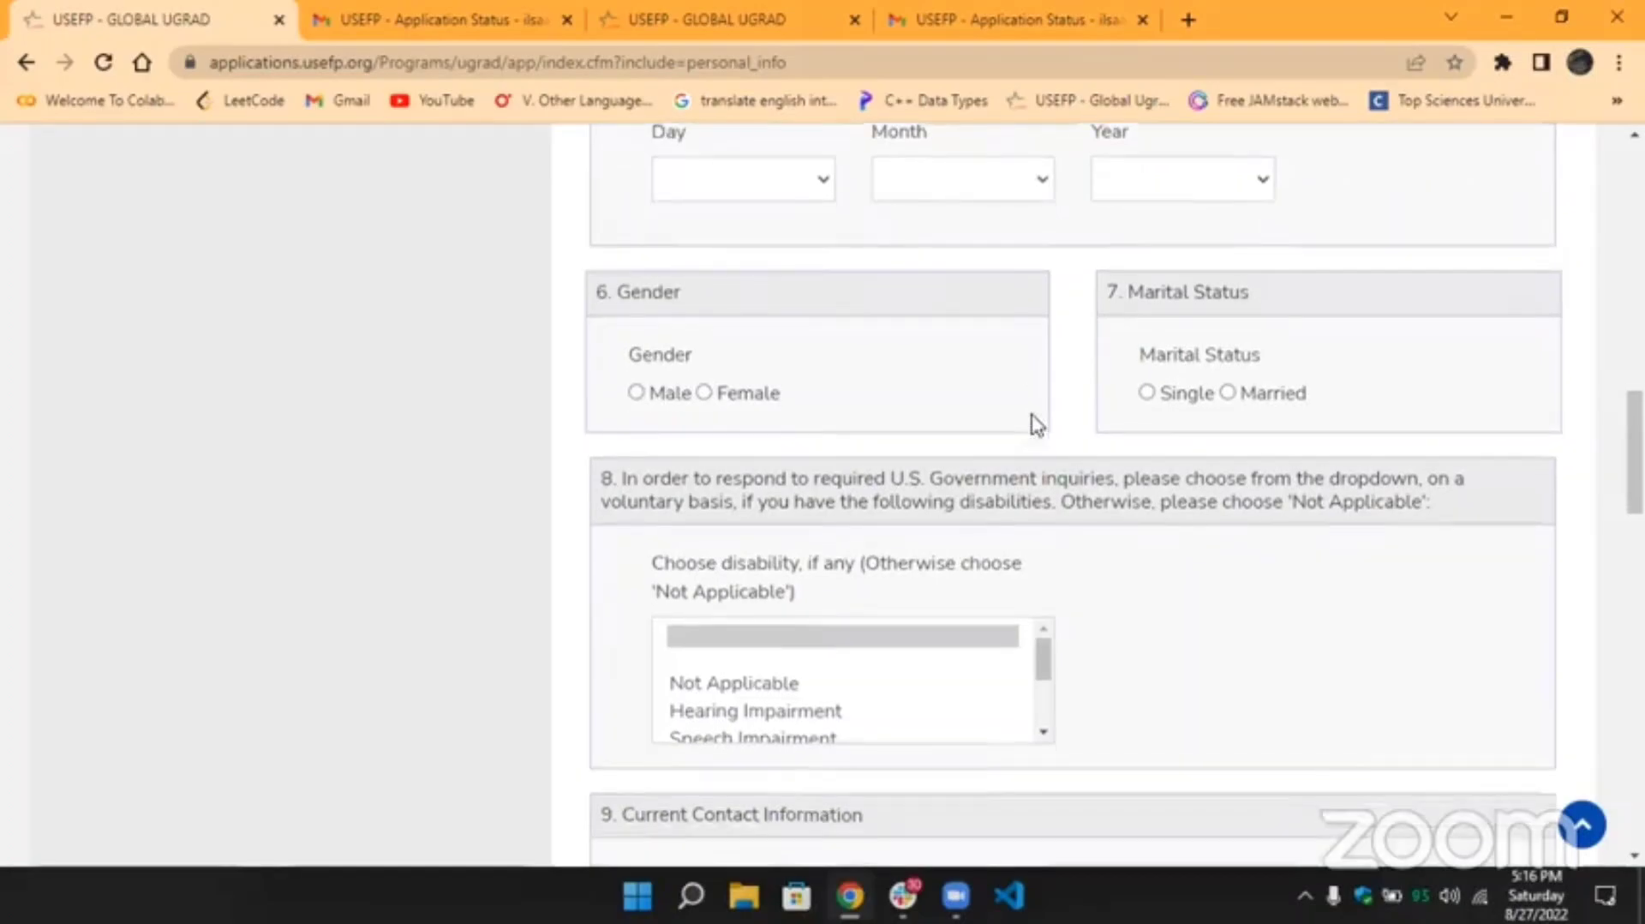
scroll(1032, 419, "down", 1)
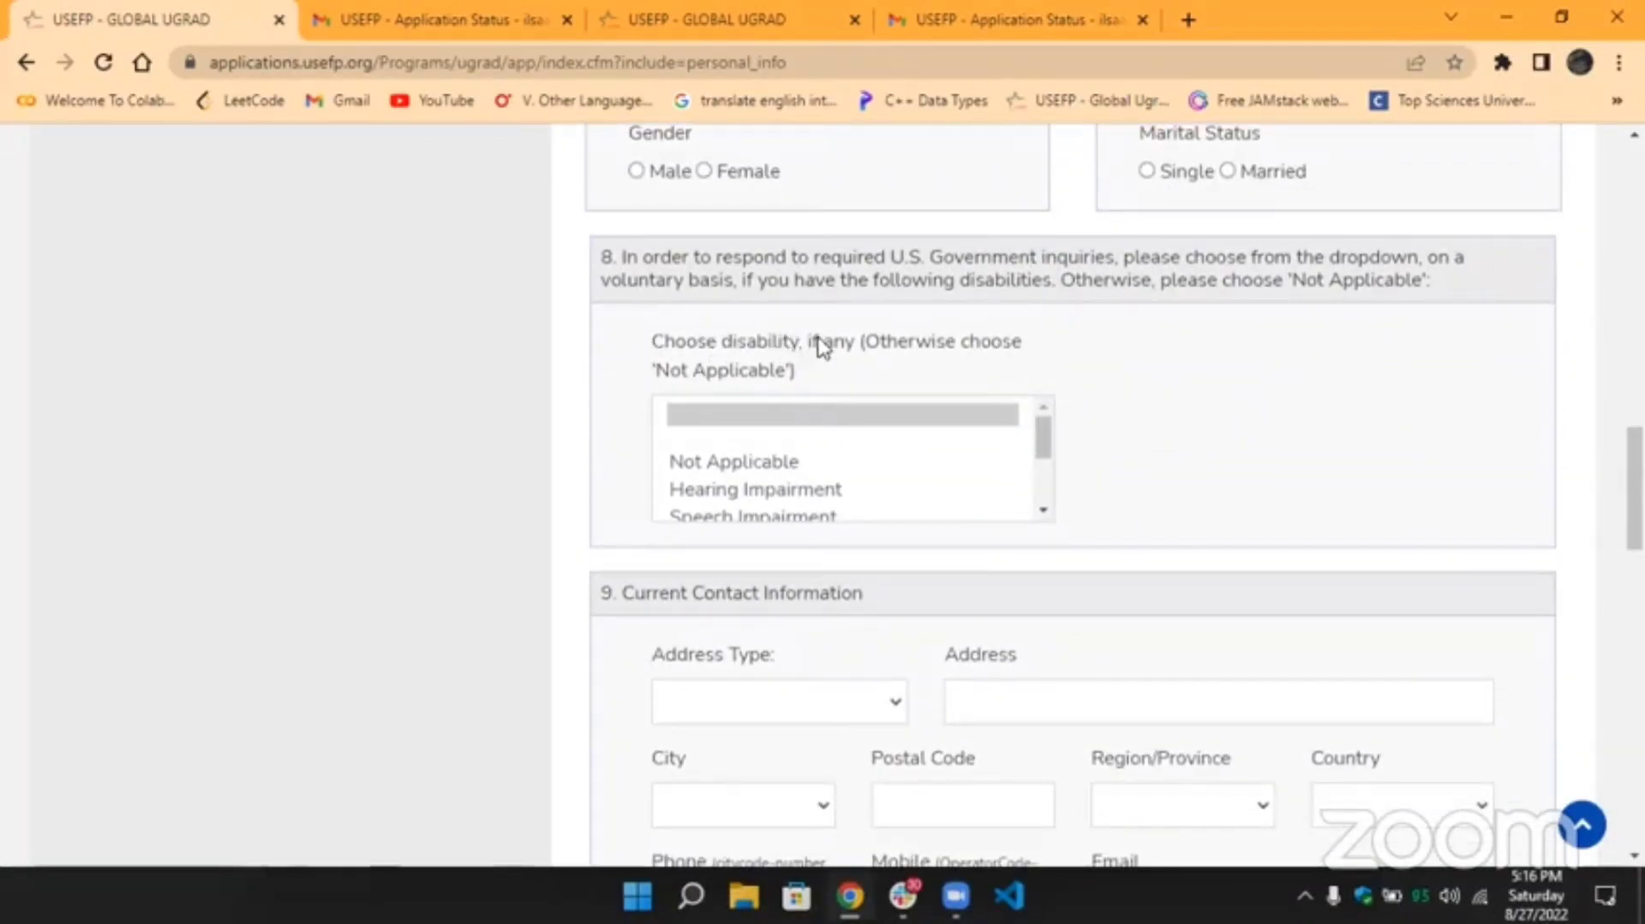
left_click(1041, 425)
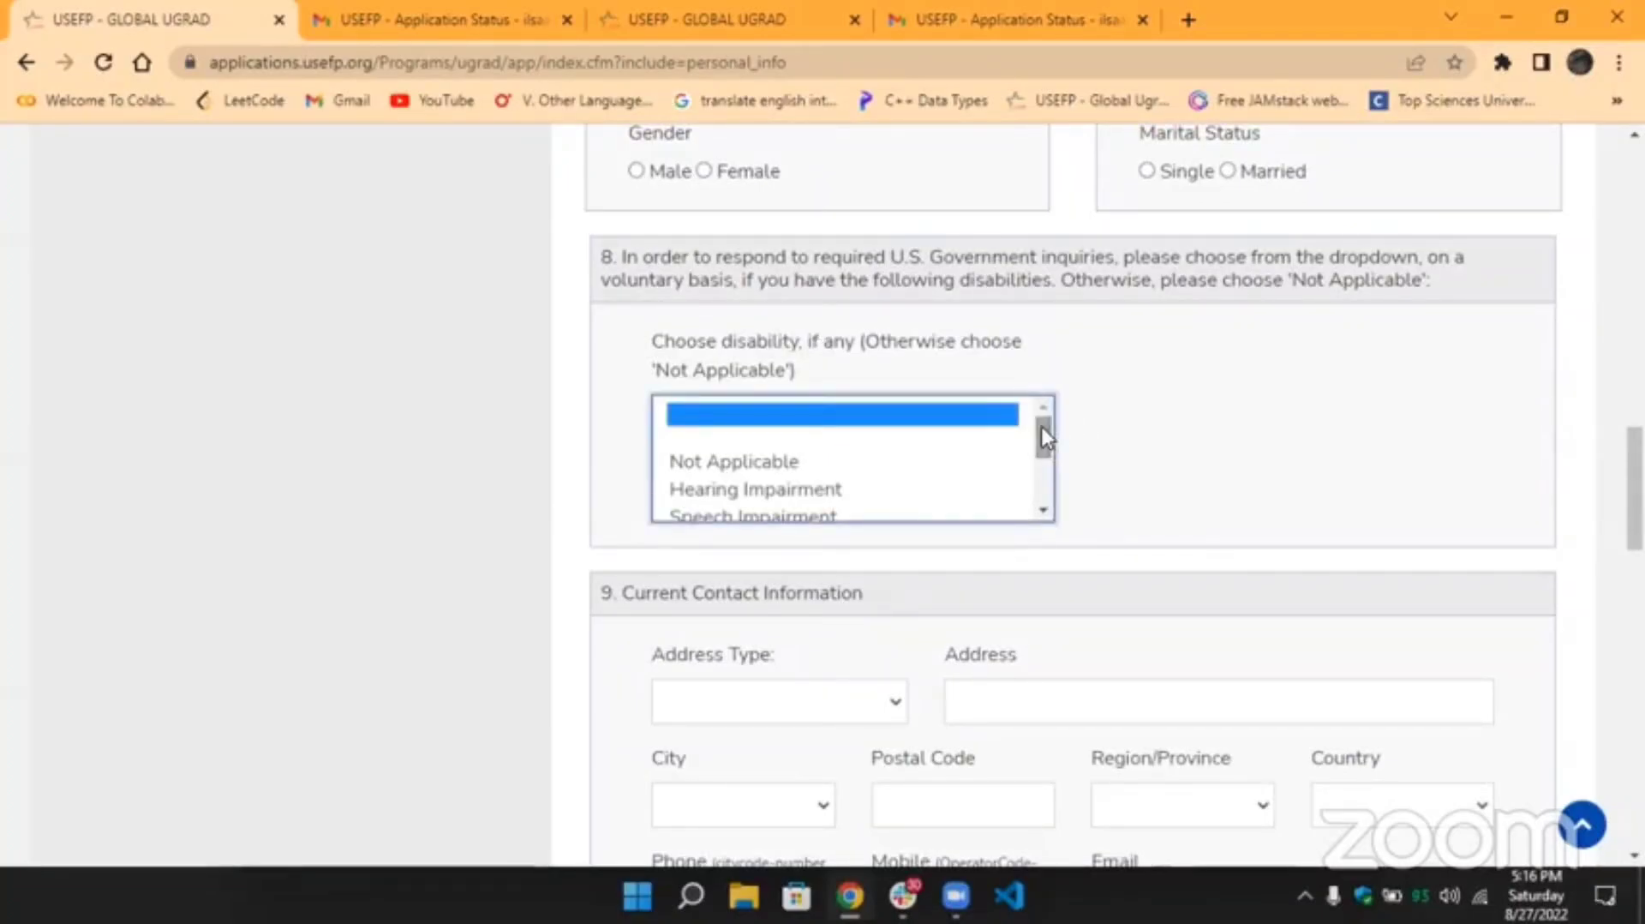
left_click(1044, 512)
left_click(1044, 511)
left_click(1045, 512)
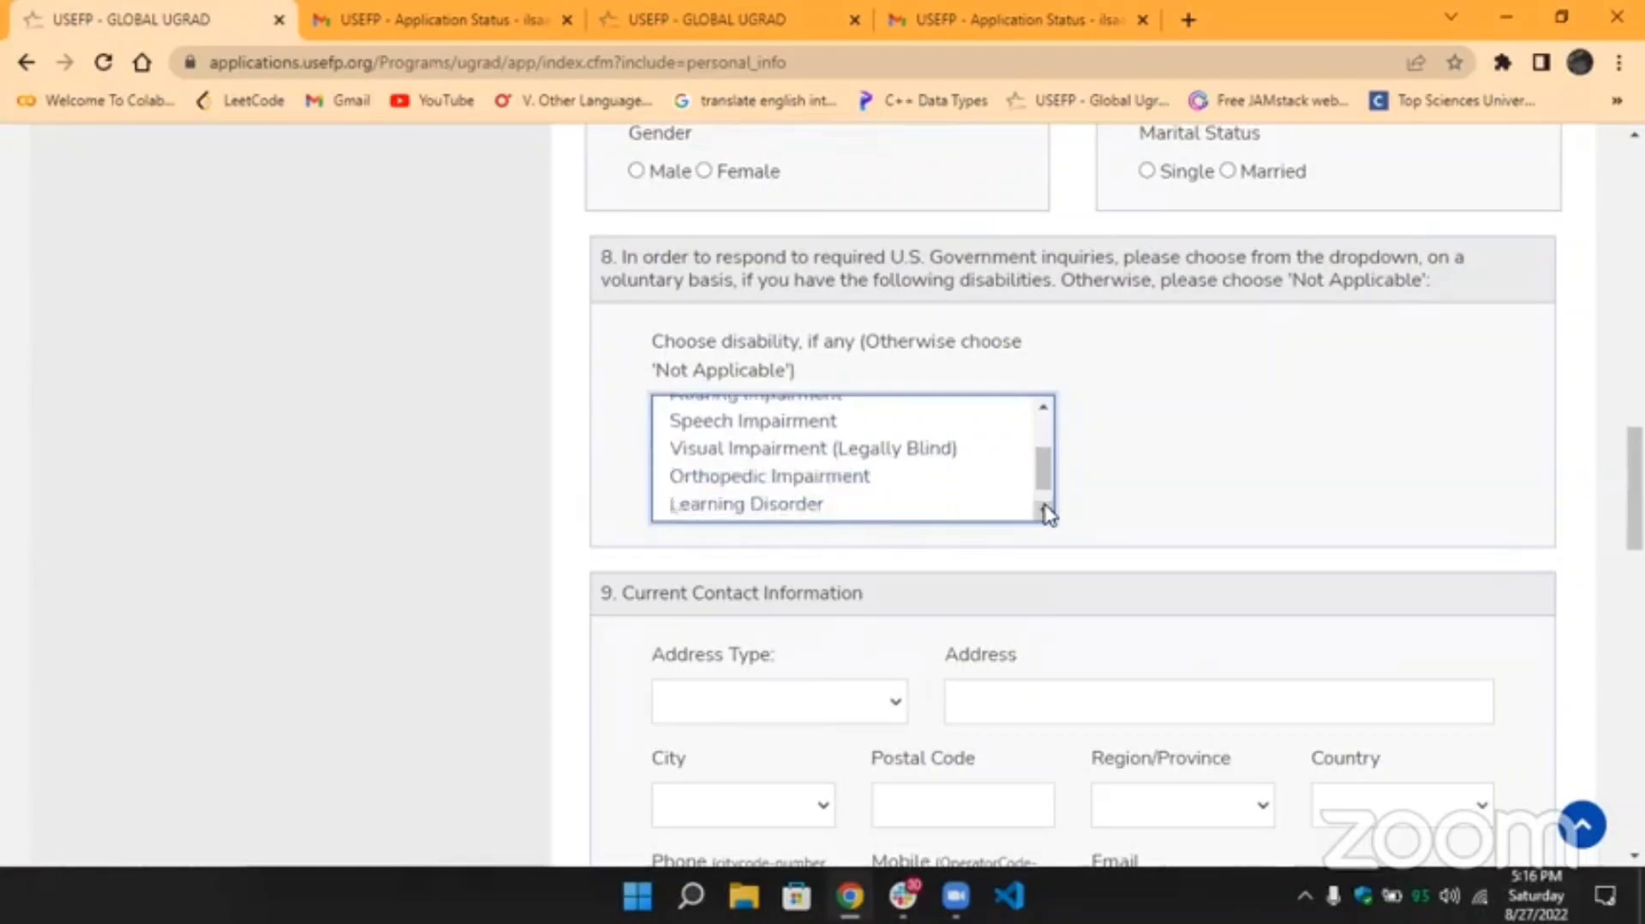
left_click(1045, 511)
left_click(1043, 408)
left_click(1044, 408)
left_click(1043, 408)
left_click(1043, 408)
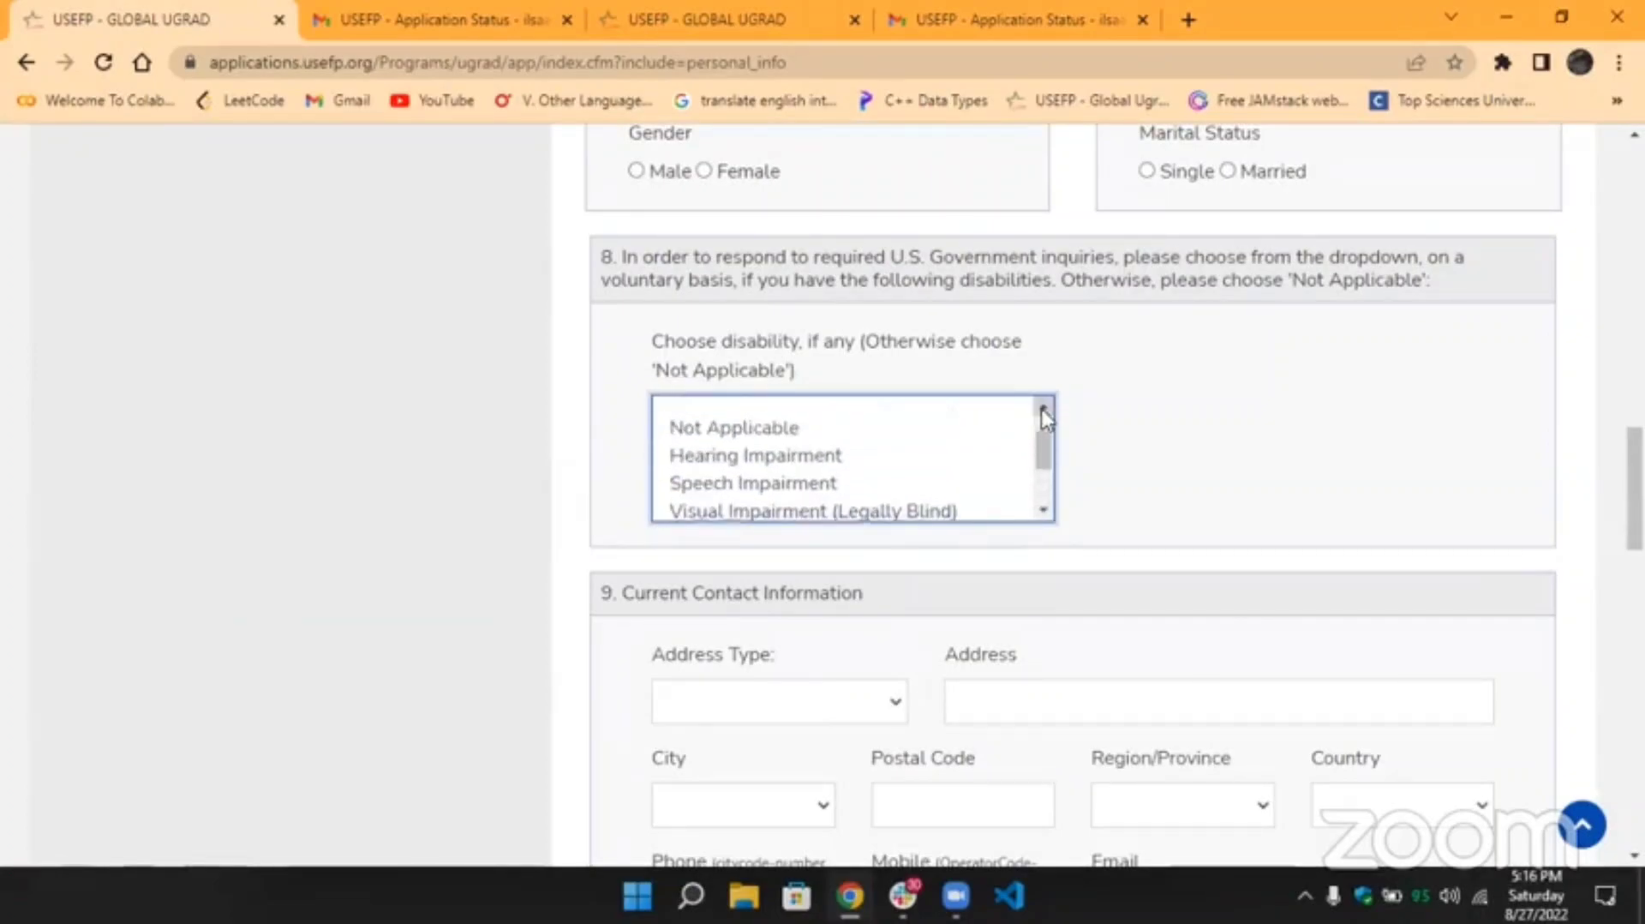
left_click(1043, 511)
left_click(1043, 512)
left_click(1042, 511)
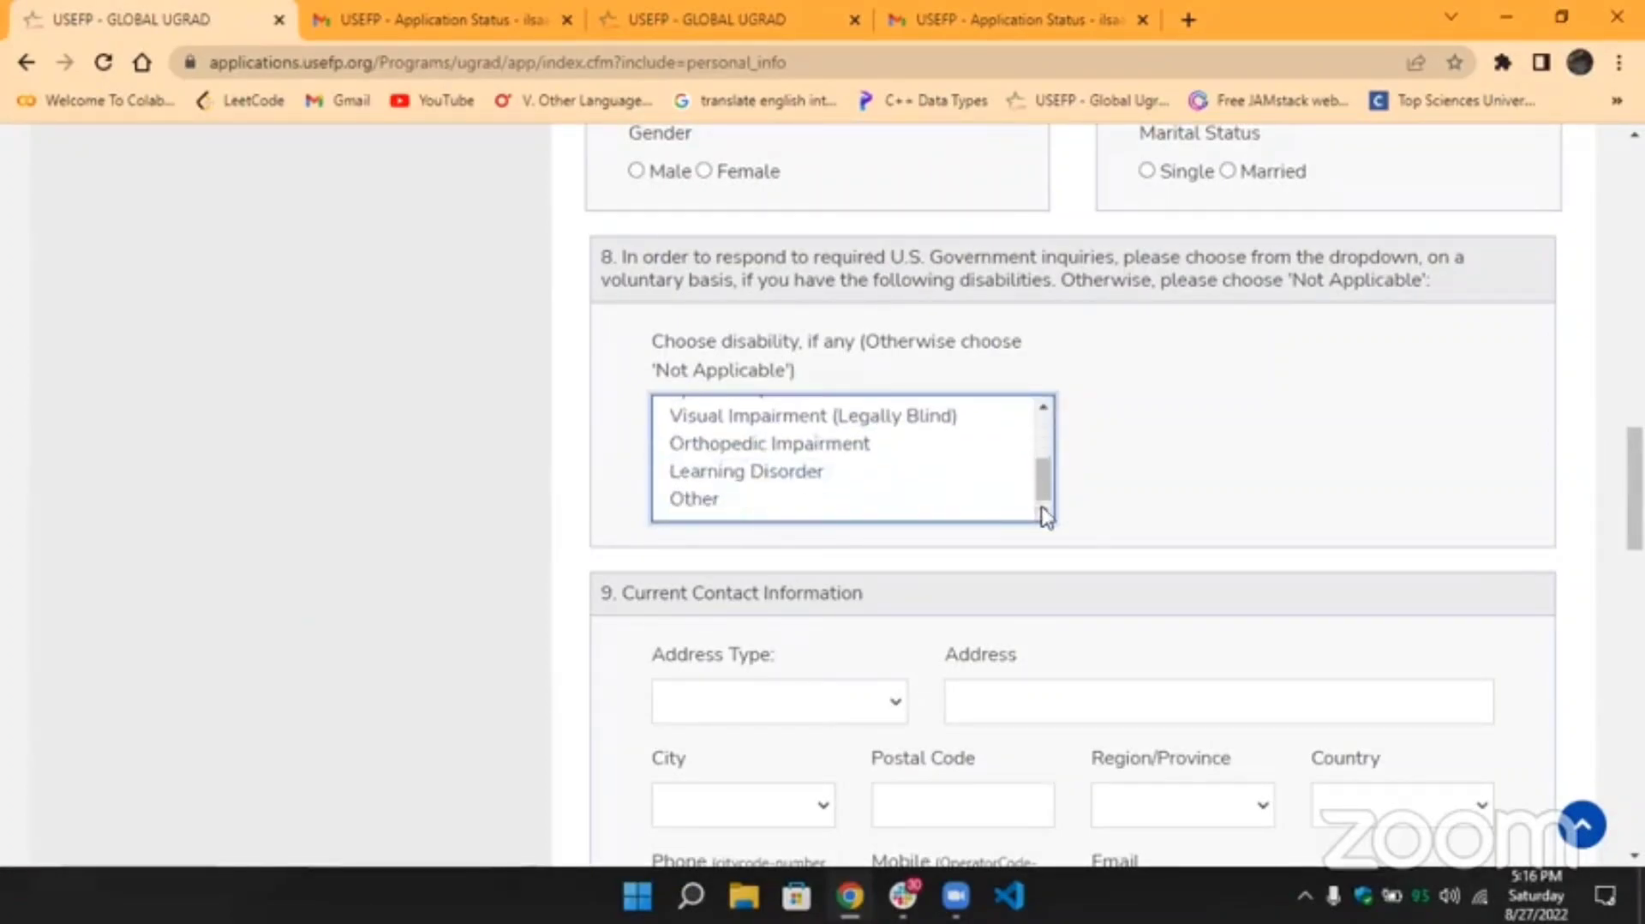
left_click(1043, 414)
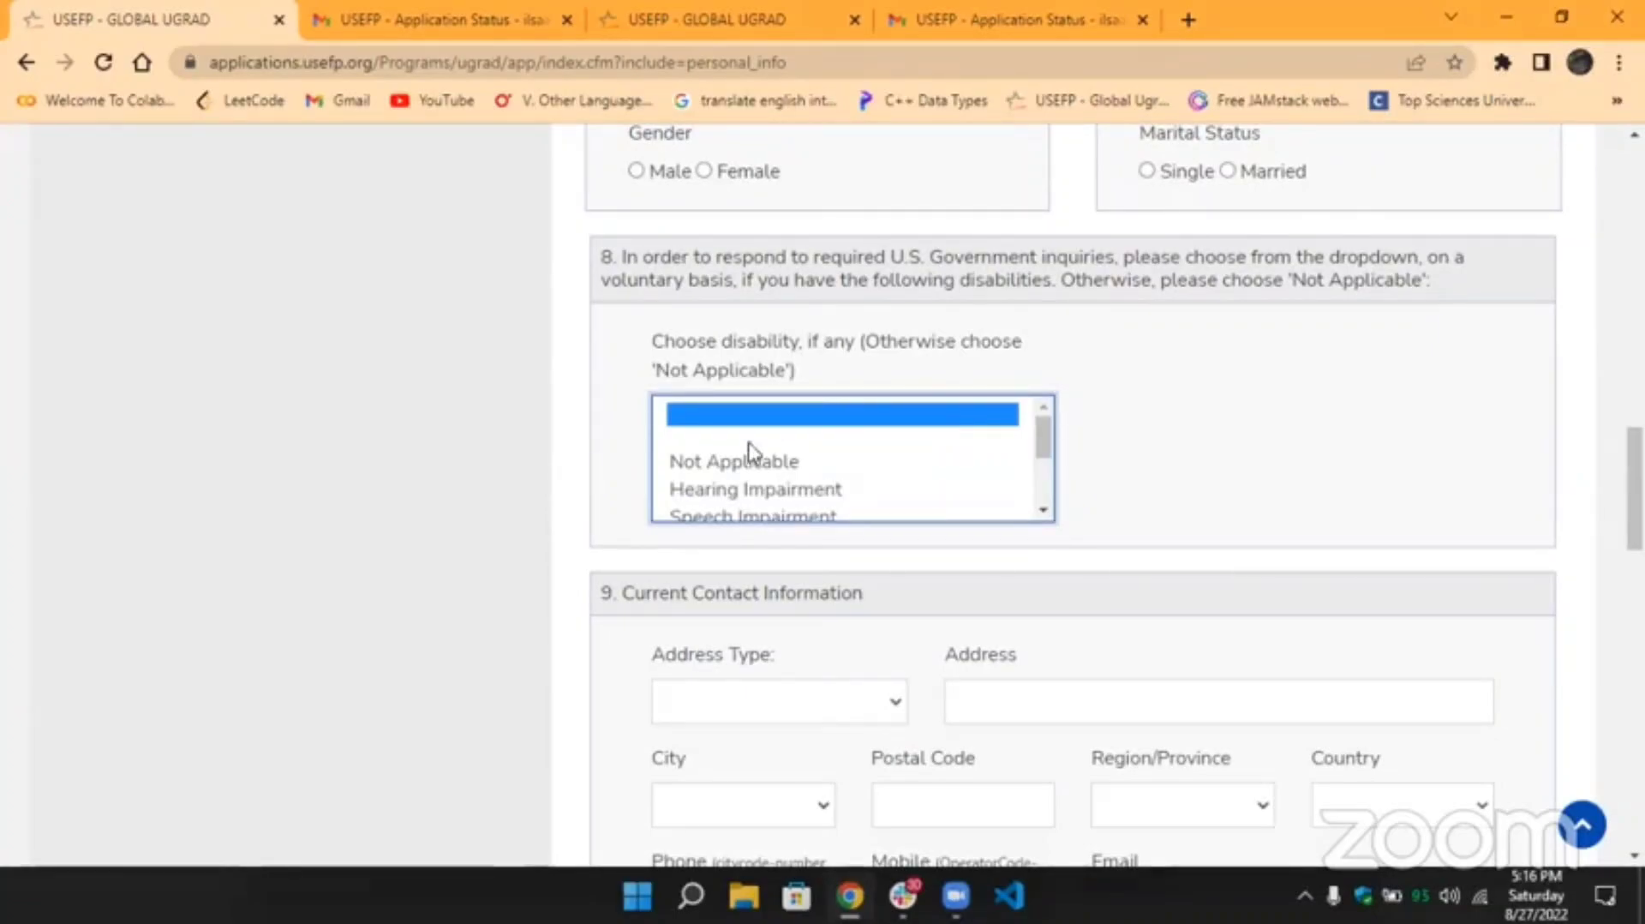
left_click(718, 467)
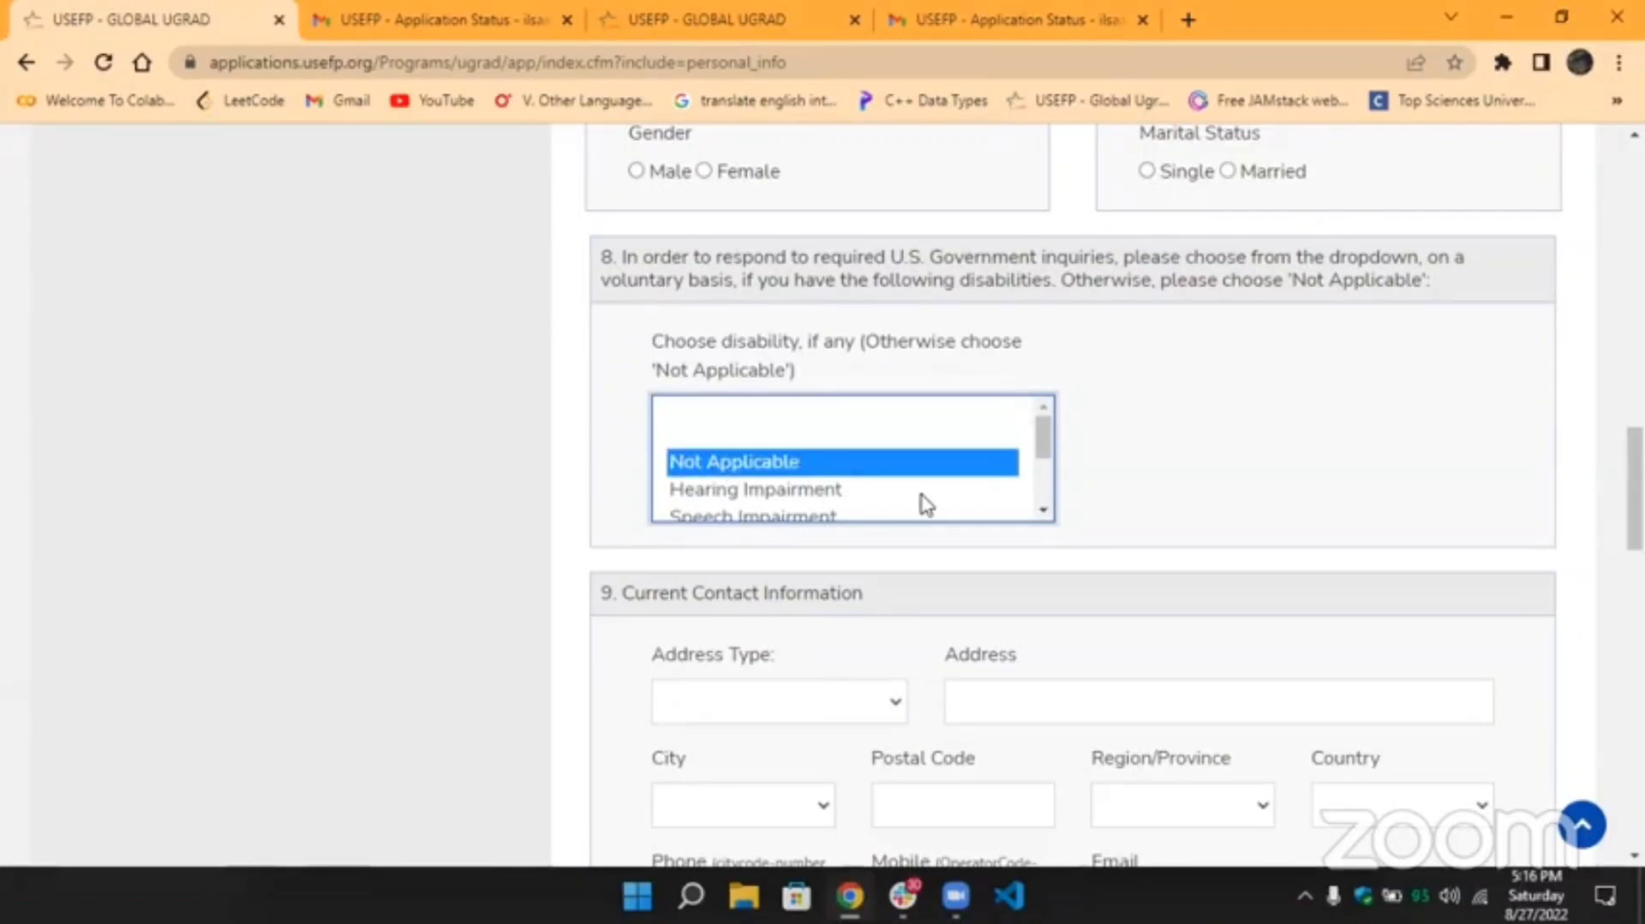
scroll(922, 503, "down", 5)
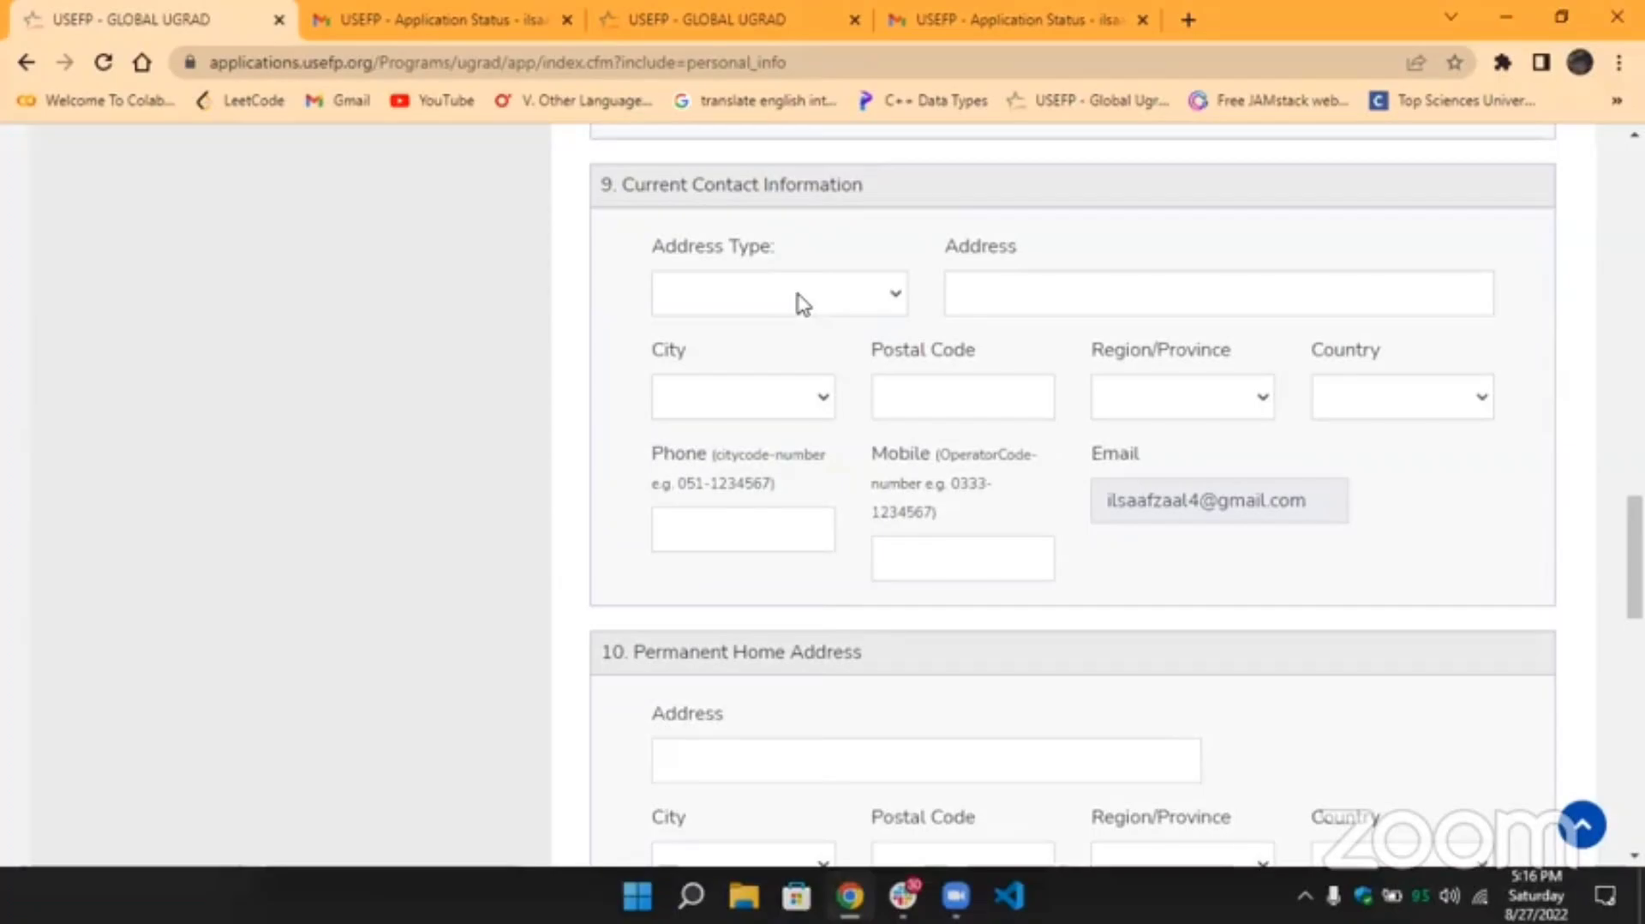
Review the Address Type and Region/Province choices without selecting any.
left_click(801, 302)
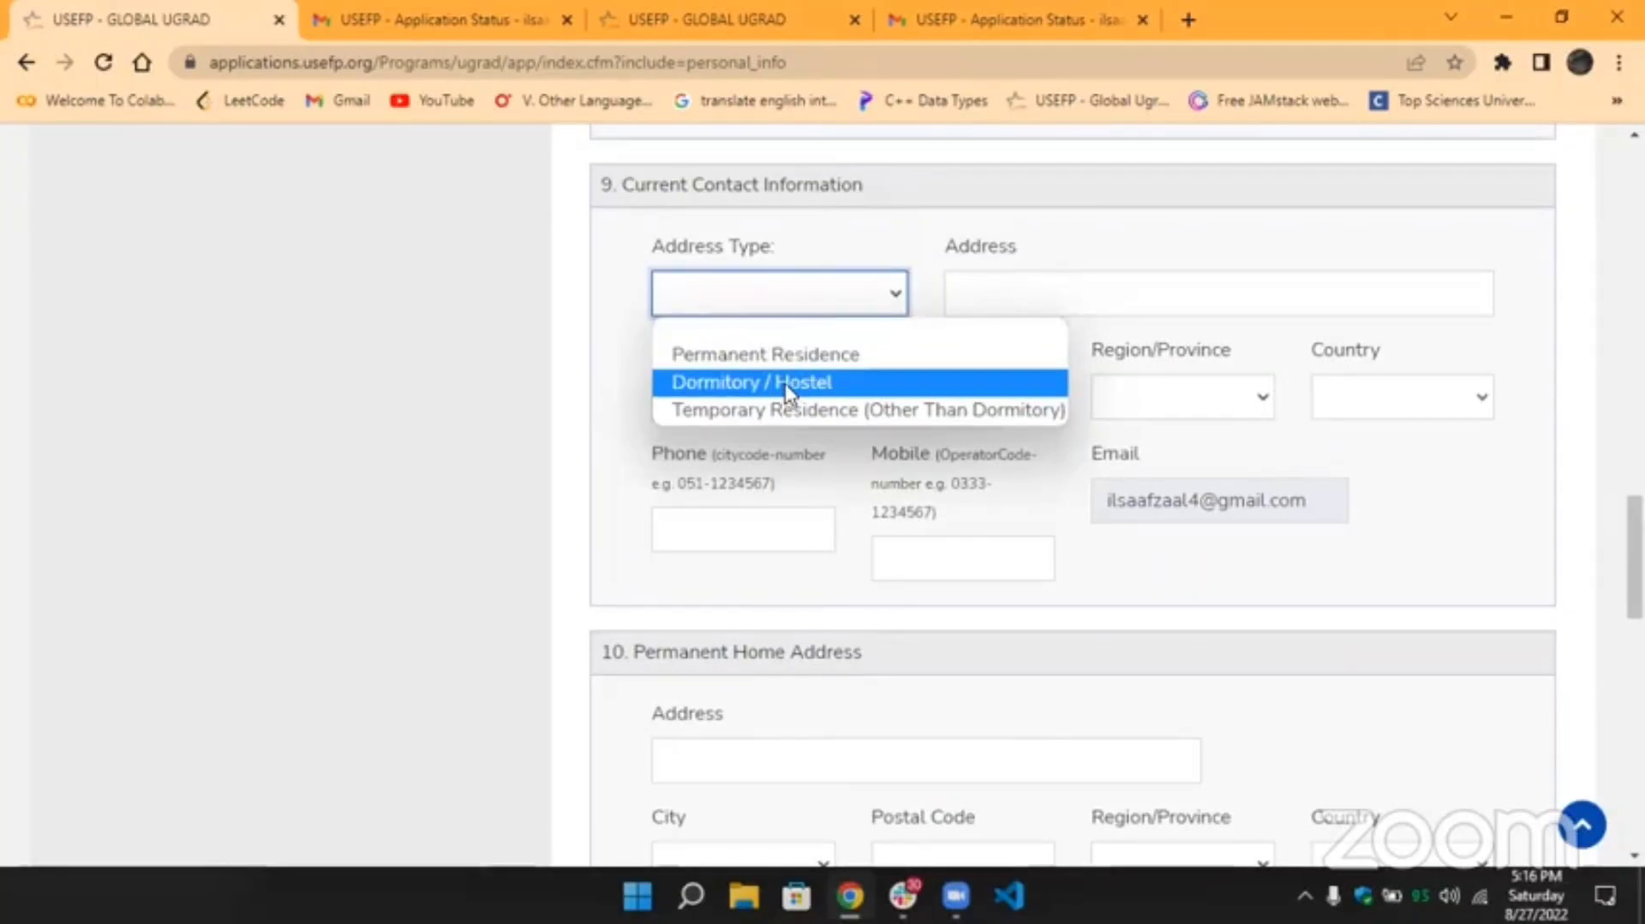
left_click(821, 266)
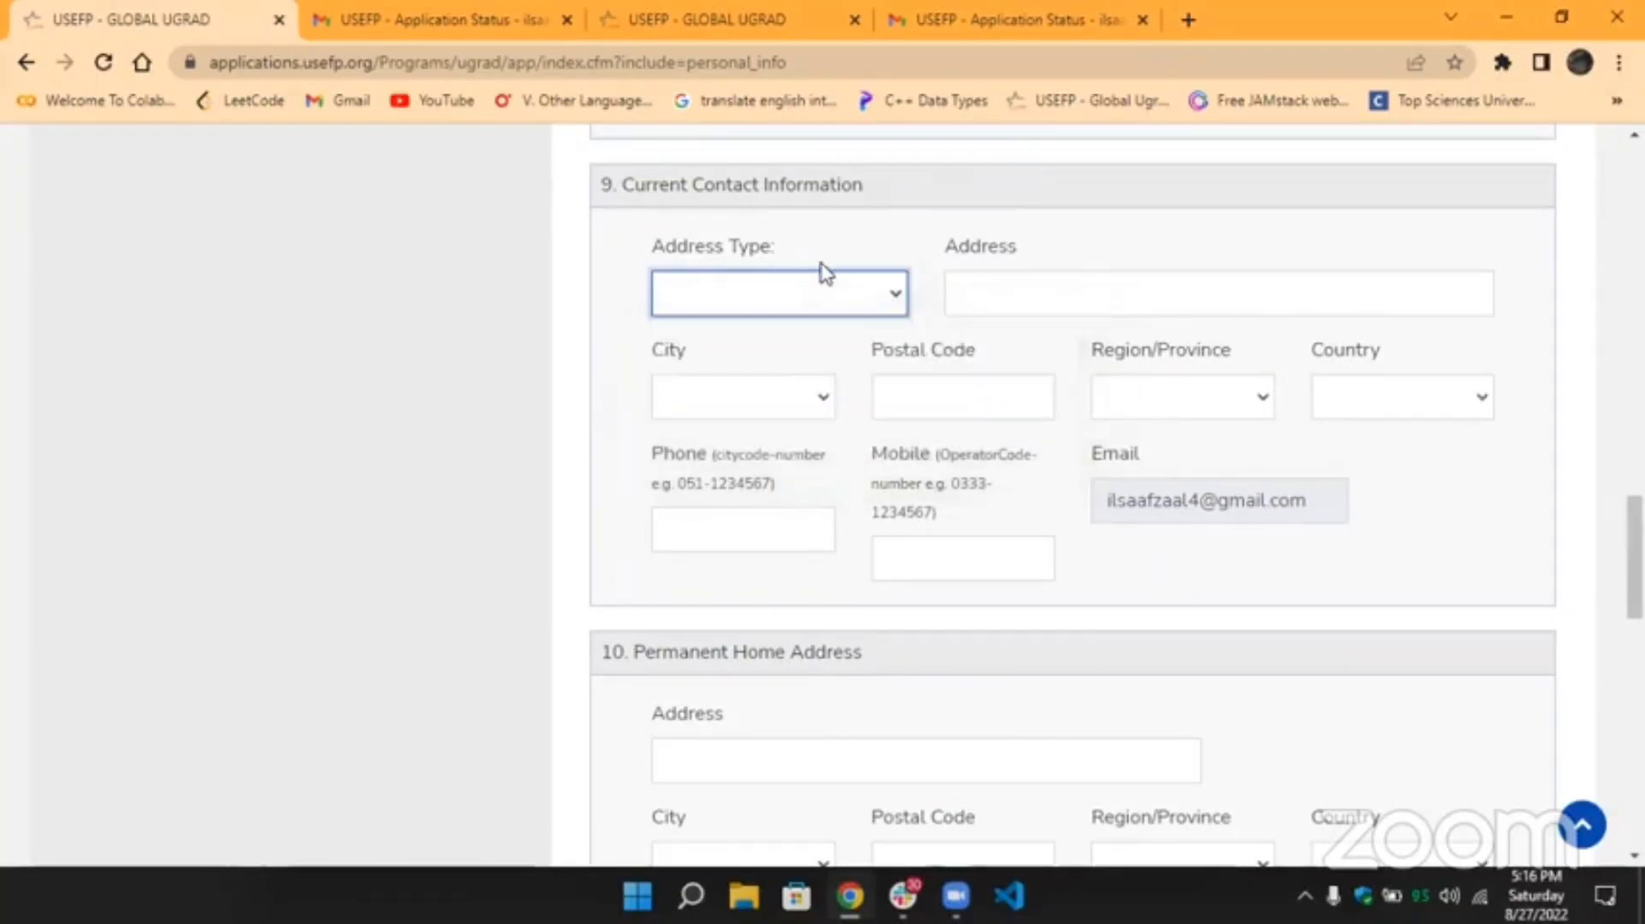
left_click(1000, 299)
left_click(971, 347)
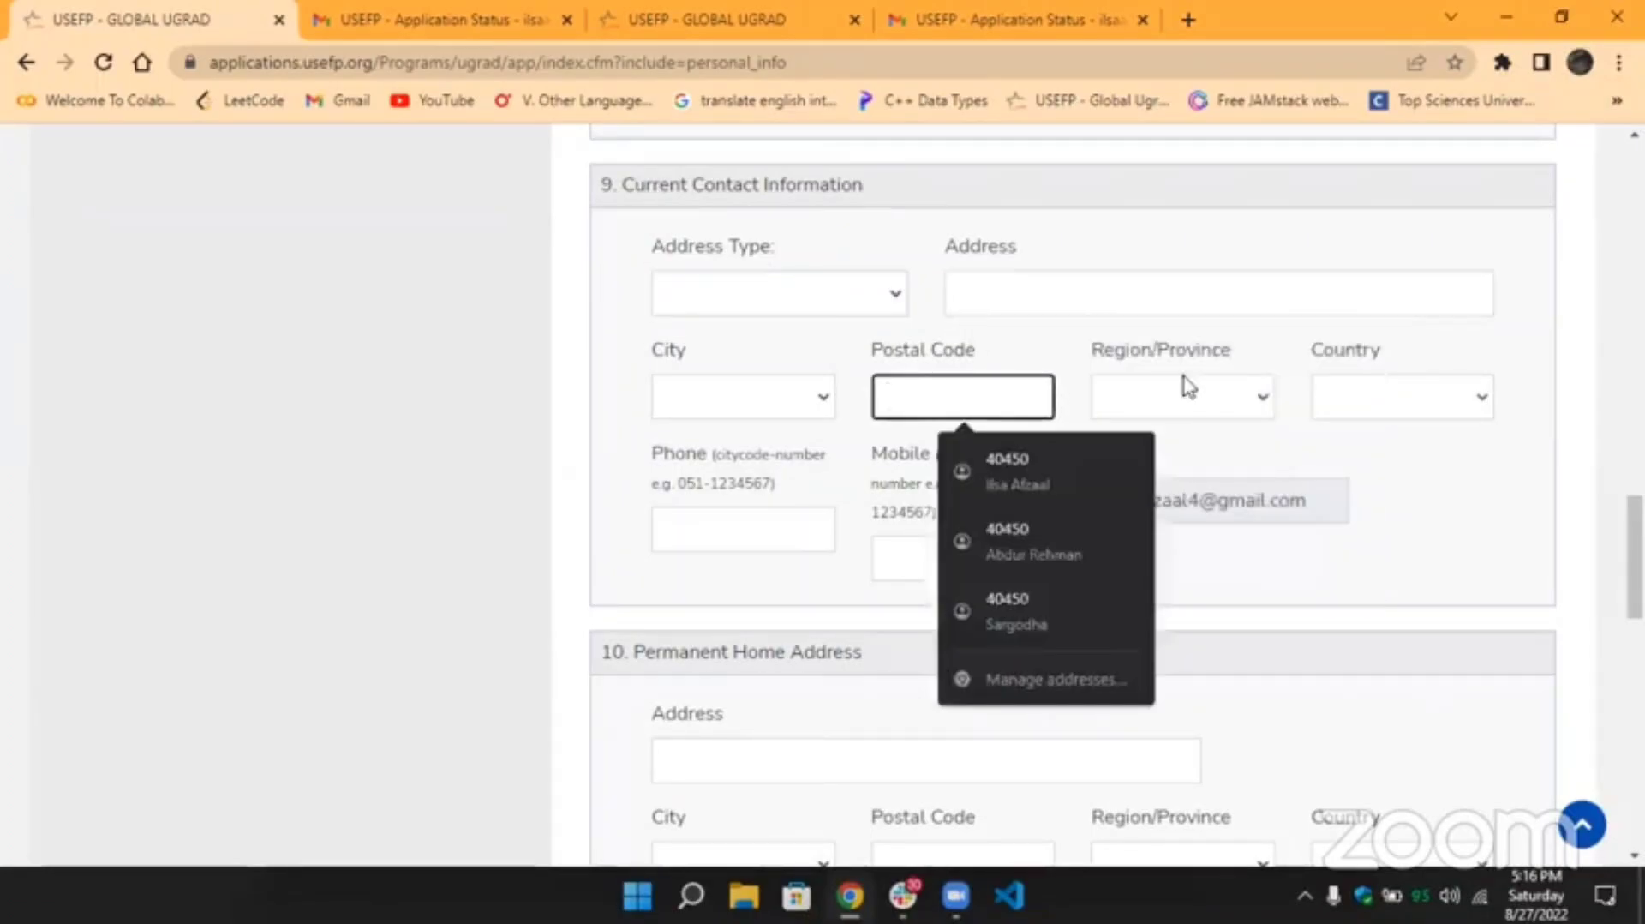
left_click(1239, 410)
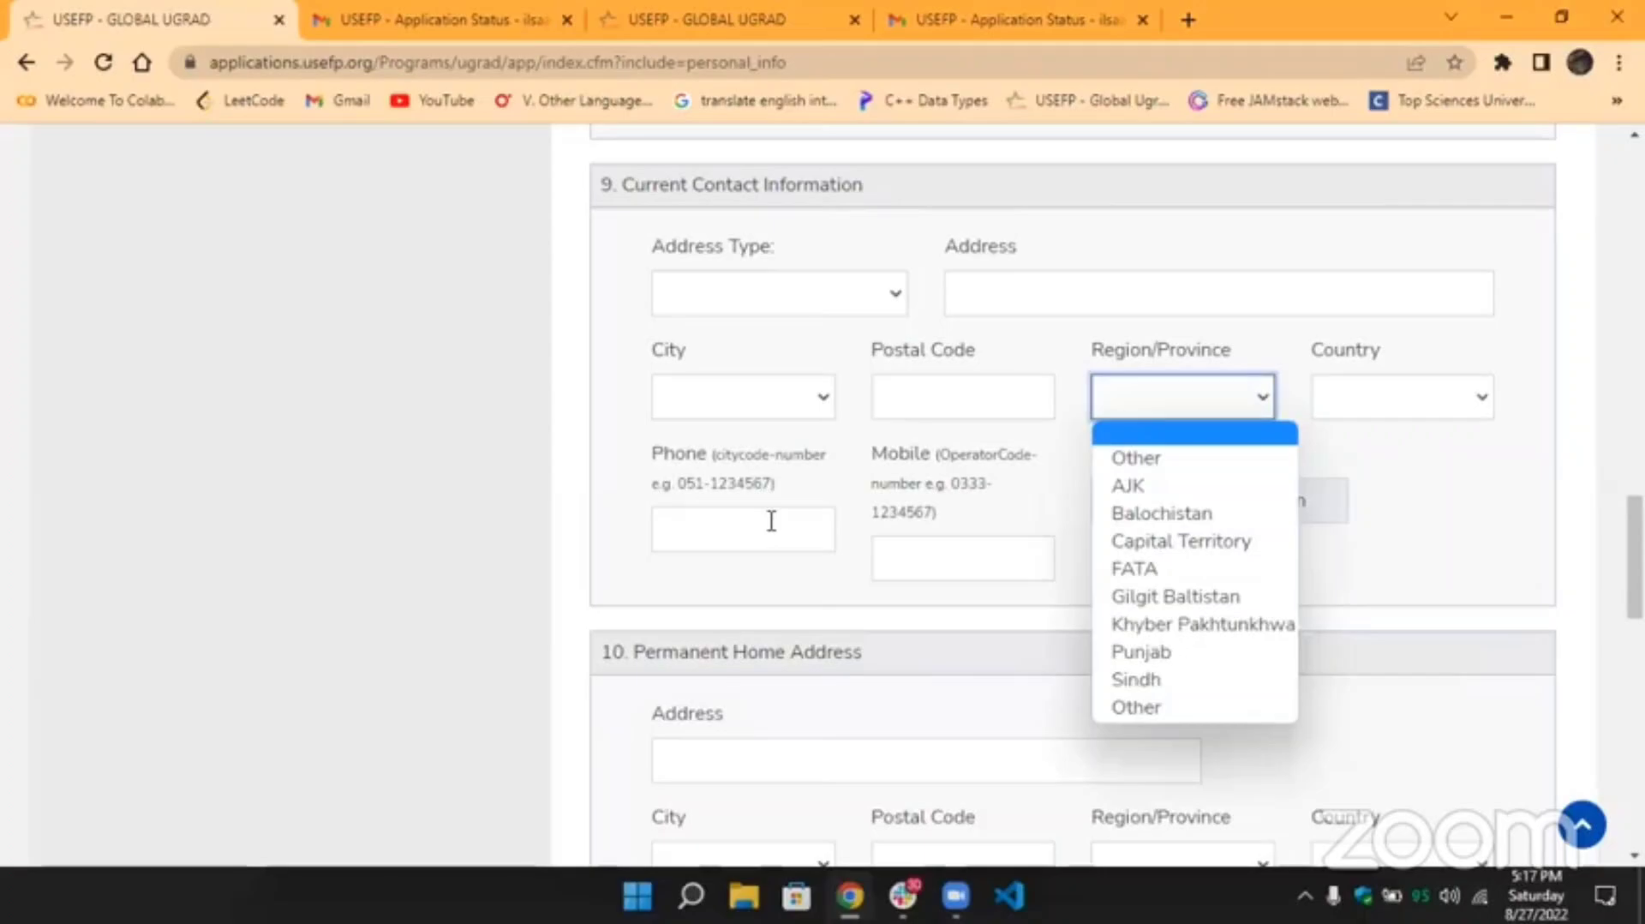
left_click(629, 485)
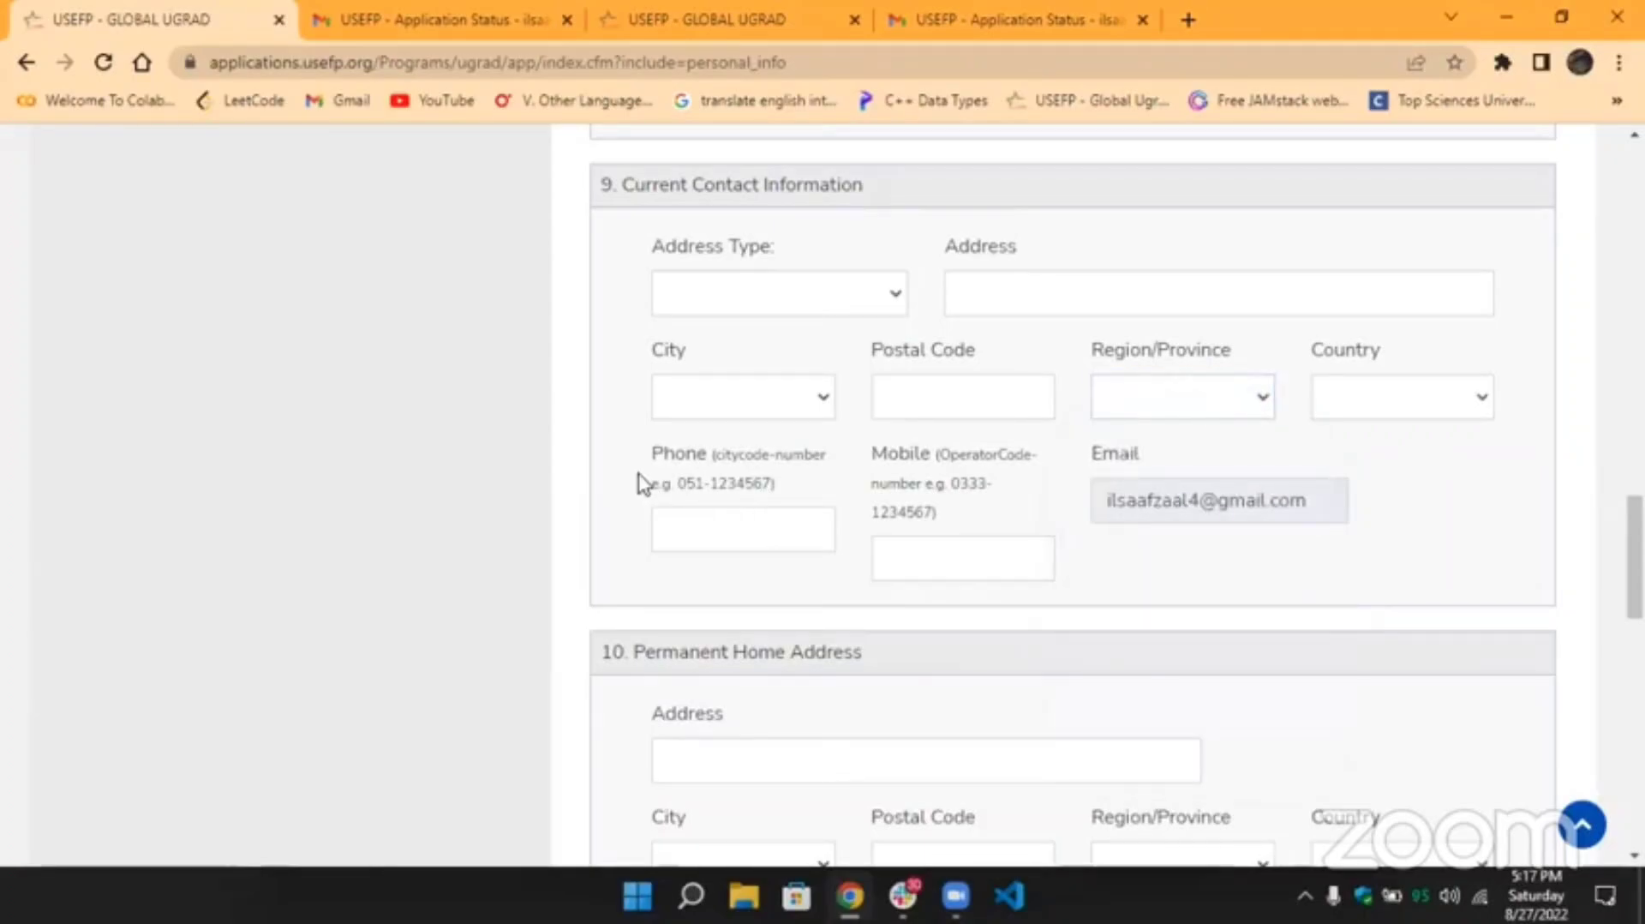
scroll(645, 483, "down", 1)
Enter 000-000000 as the placeholder contact phone number.
left_click(672, 426)
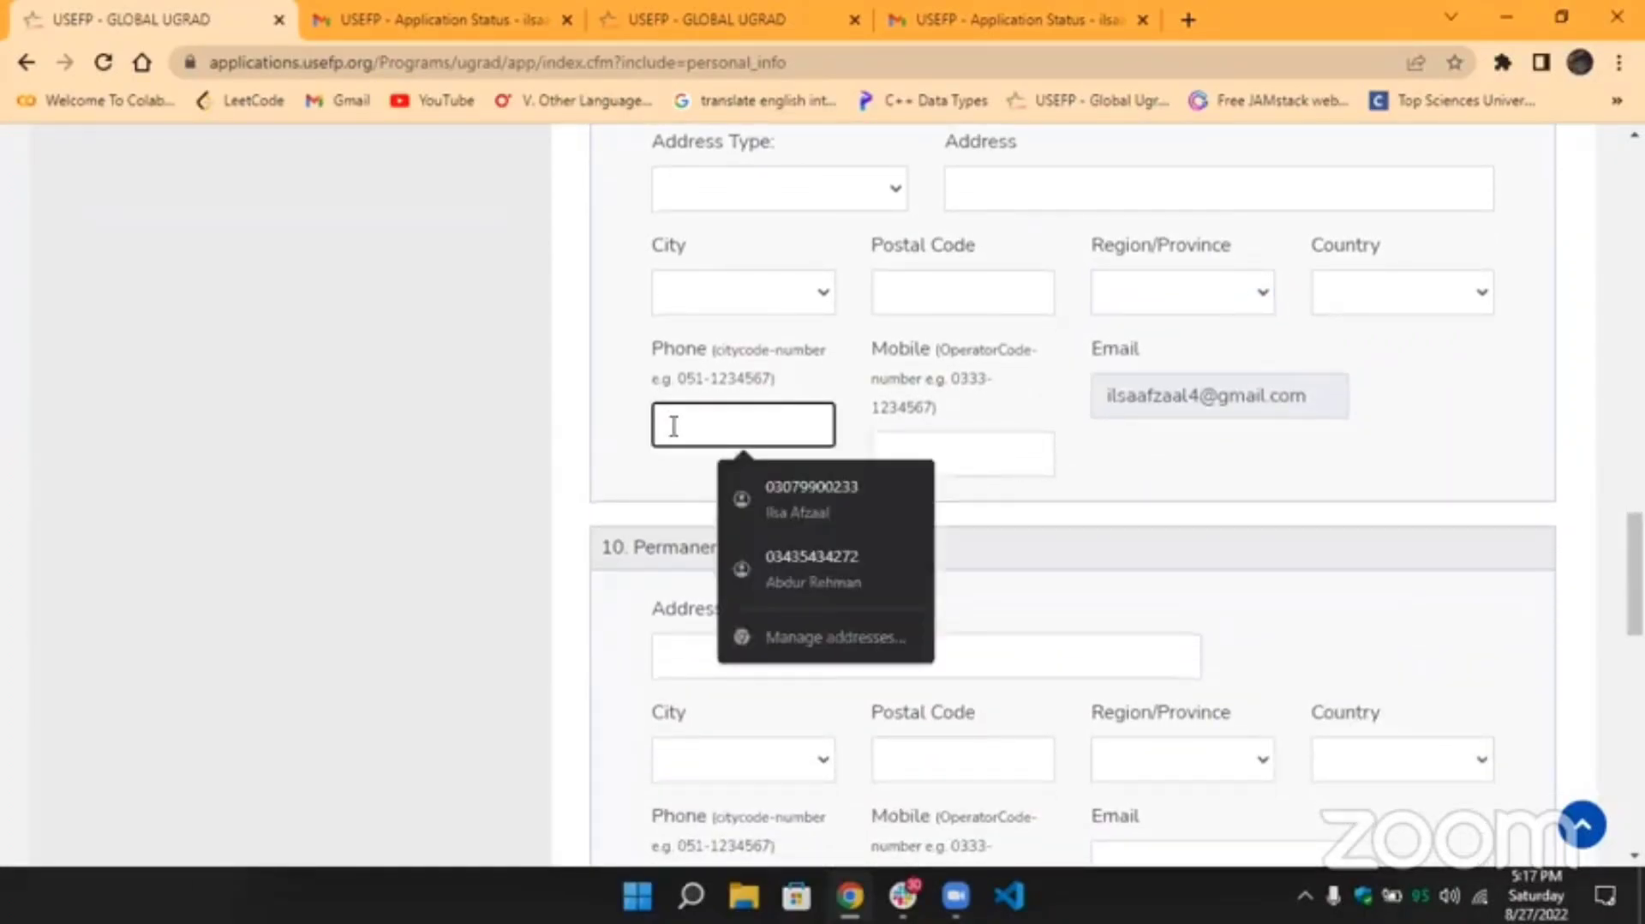
type("000")
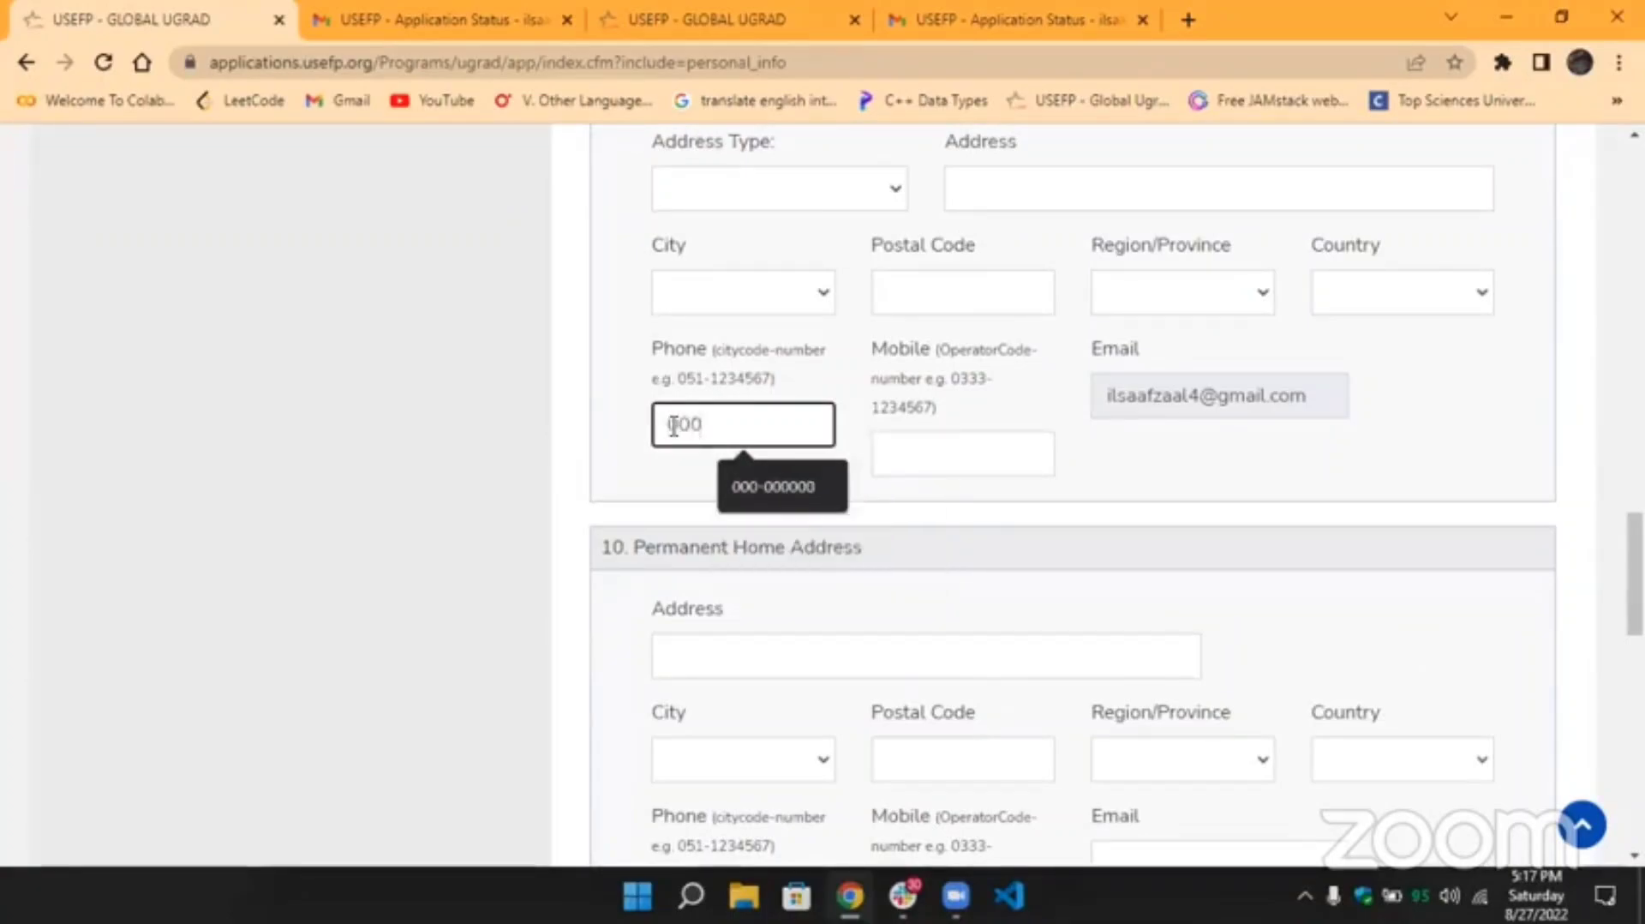
left_click(742, 469)
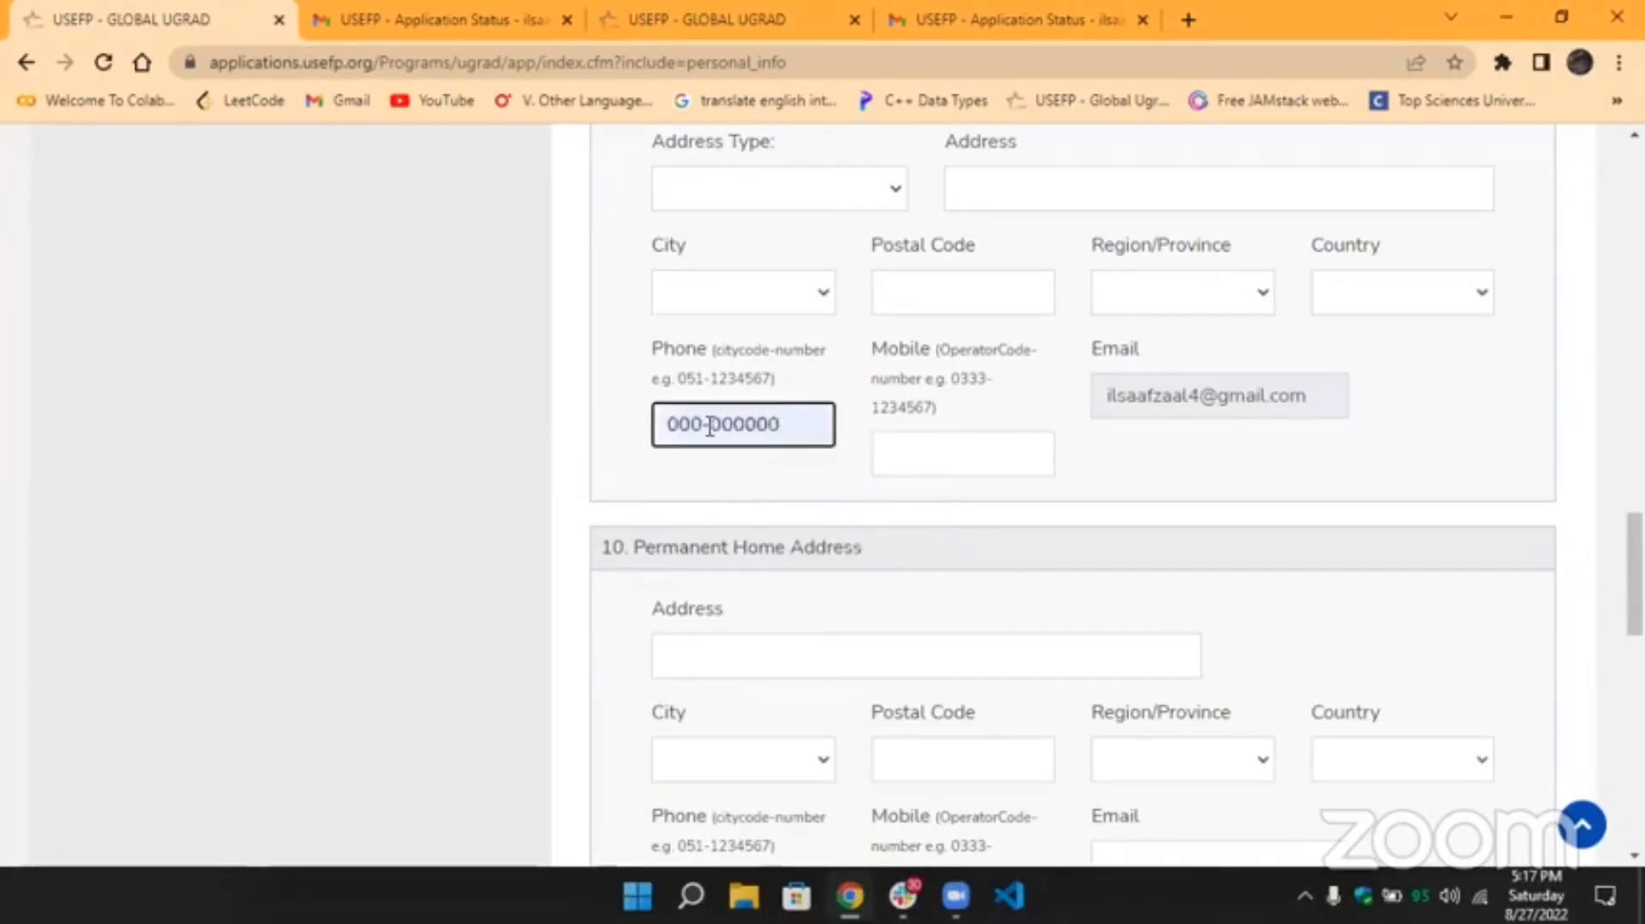
double_click(708, 424)
key("BackSpace")
key("BackSpace")
type("-")
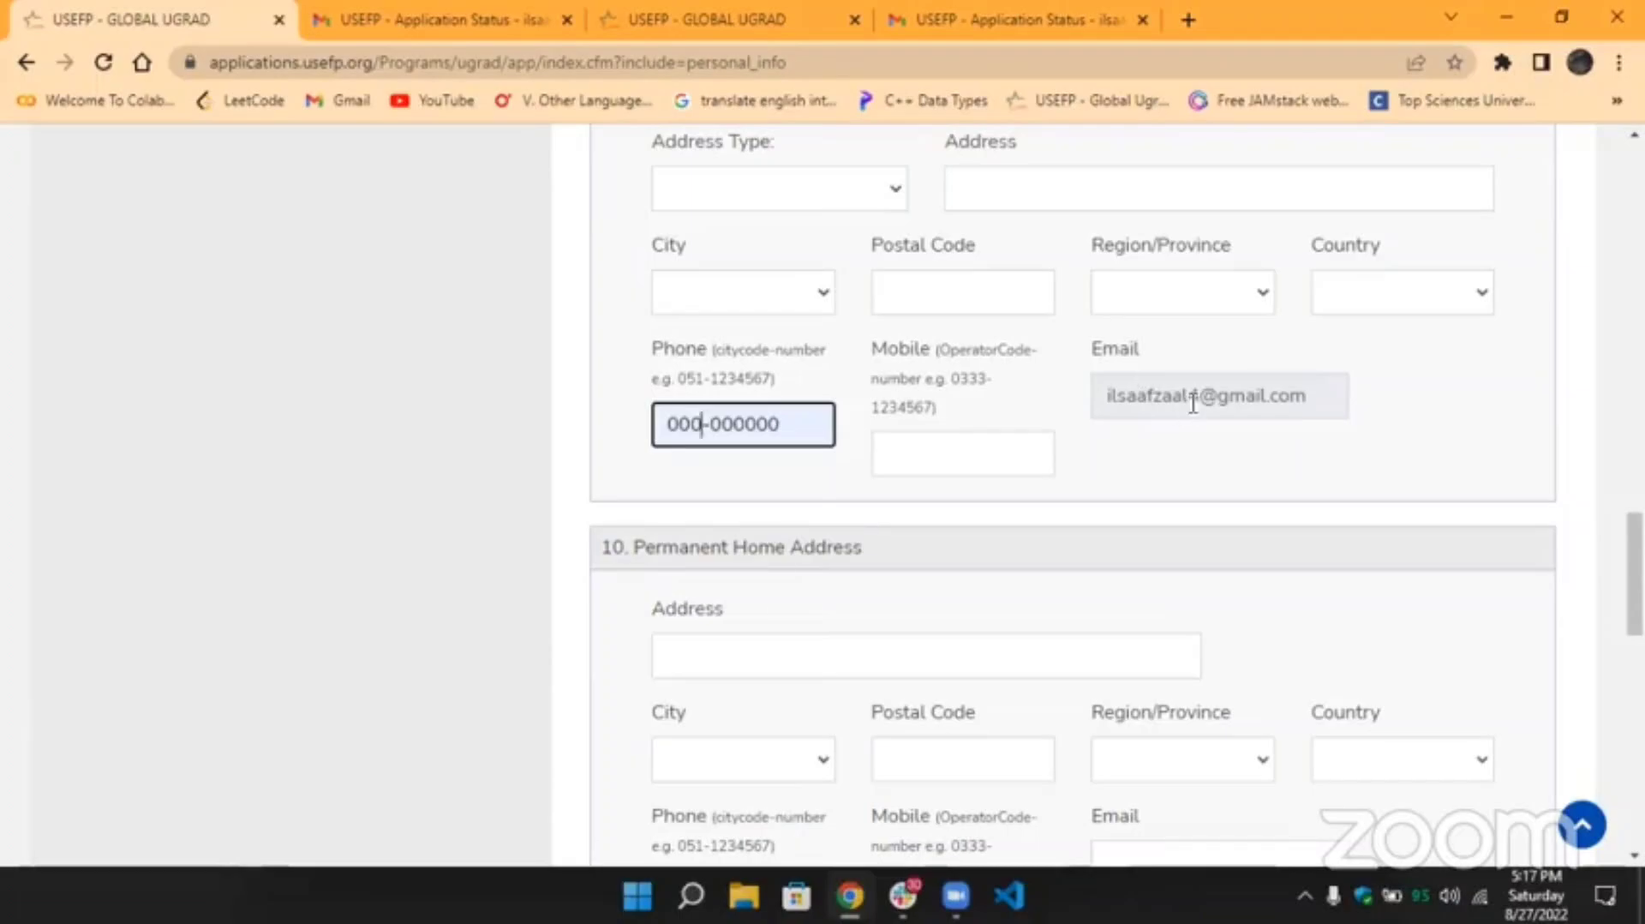
double_click(1149, 351)
left_click(1149, 352)
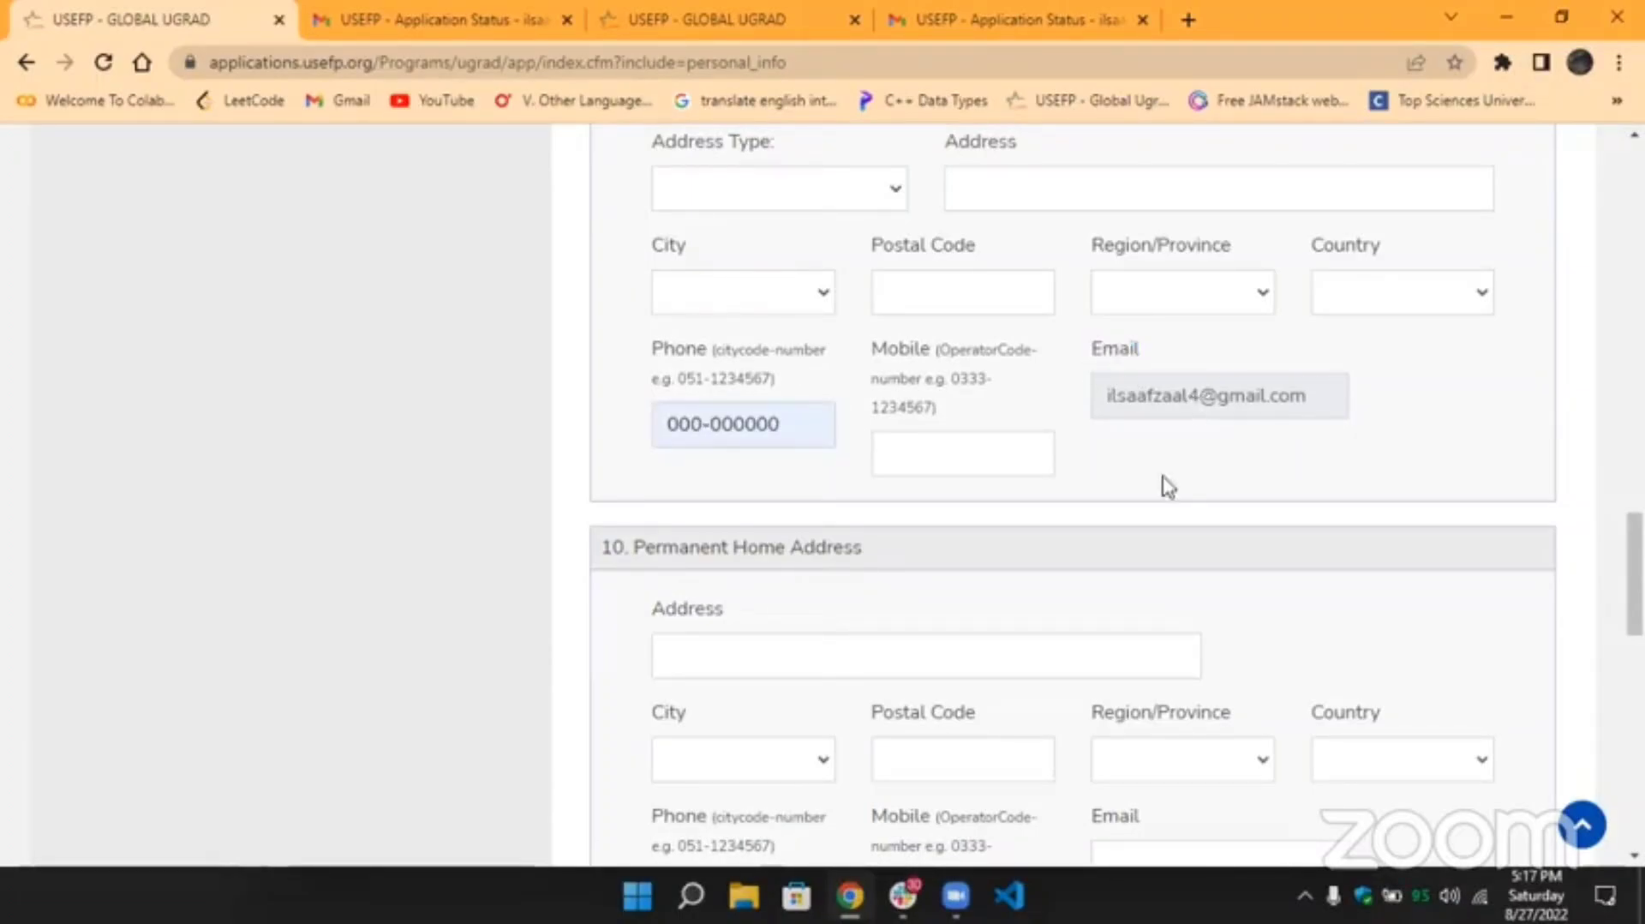
Skim the Permanent Home Address and Emergency Contact sections, then go to Academic Information.
scroll(1163, 484, "down", 2)
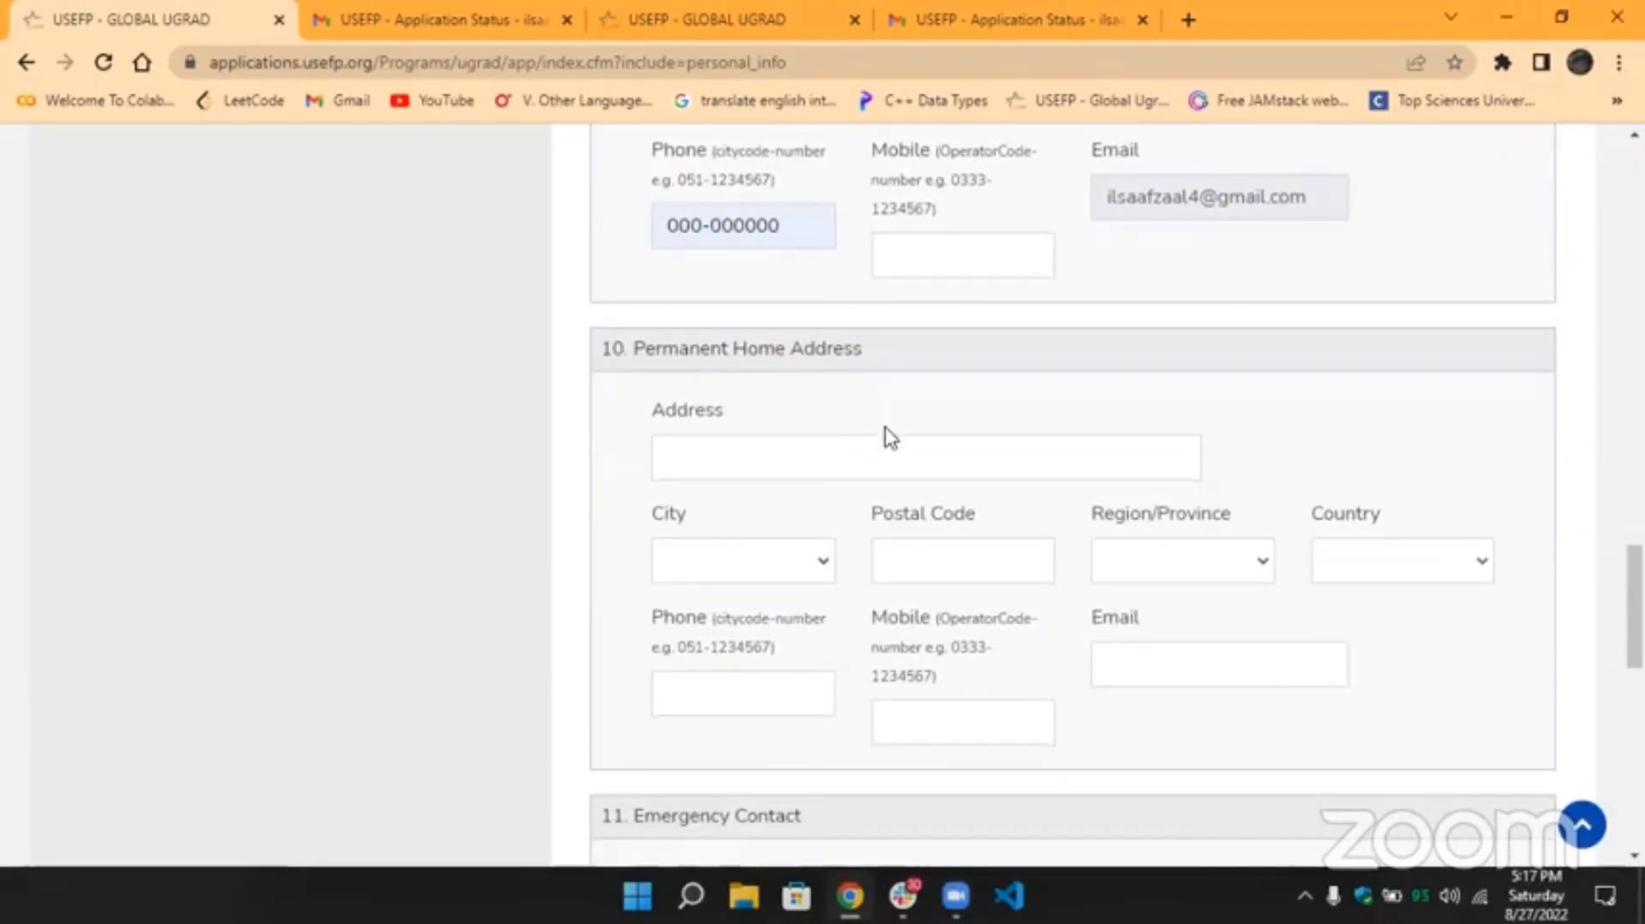
scroll(885, 443, "down", 1)
scroll(885, 443, "down", 2)
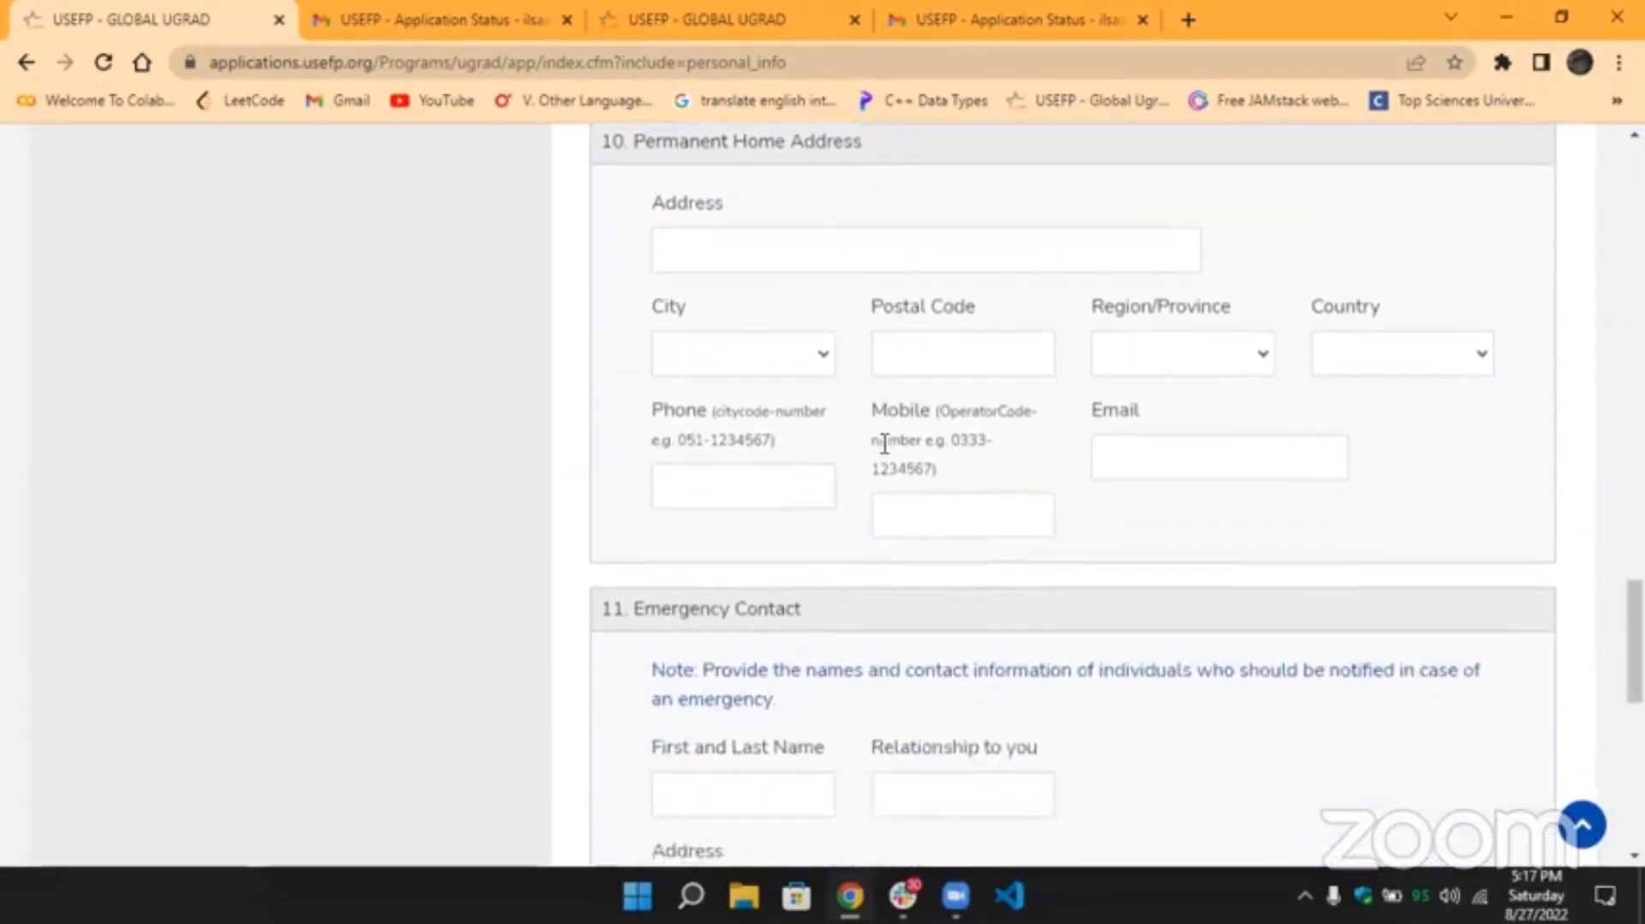
scroll(885, 443, "up", 1)
scroll(885, 443, "down", 1)
scroll(885, 442, "up", 1)
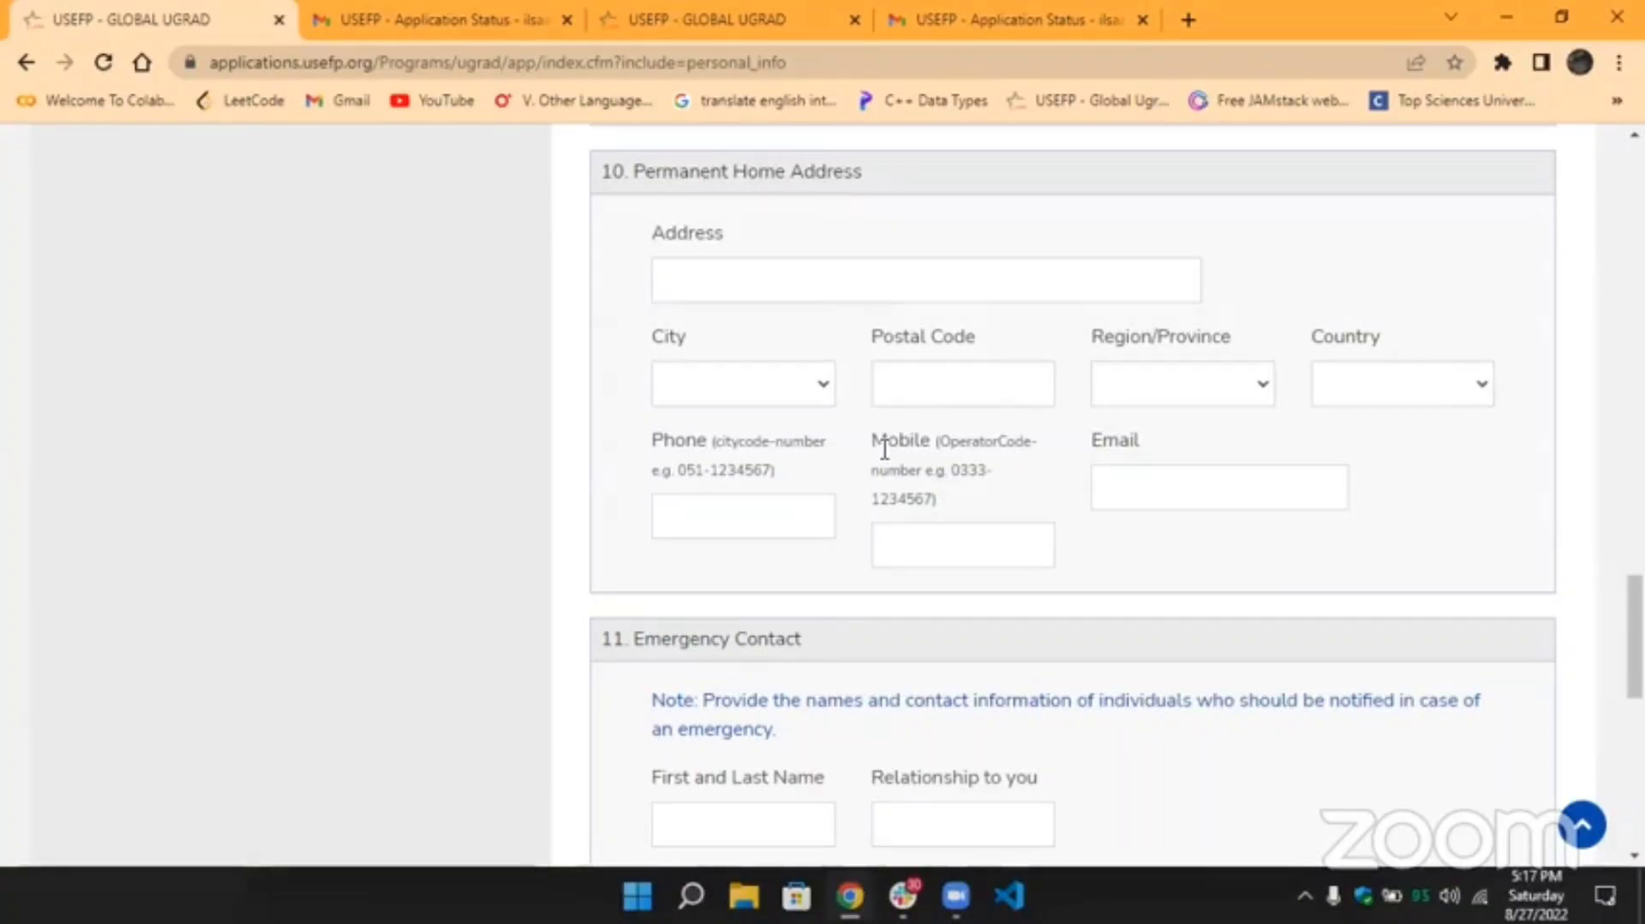
scroll(999, 553, "down", 3)
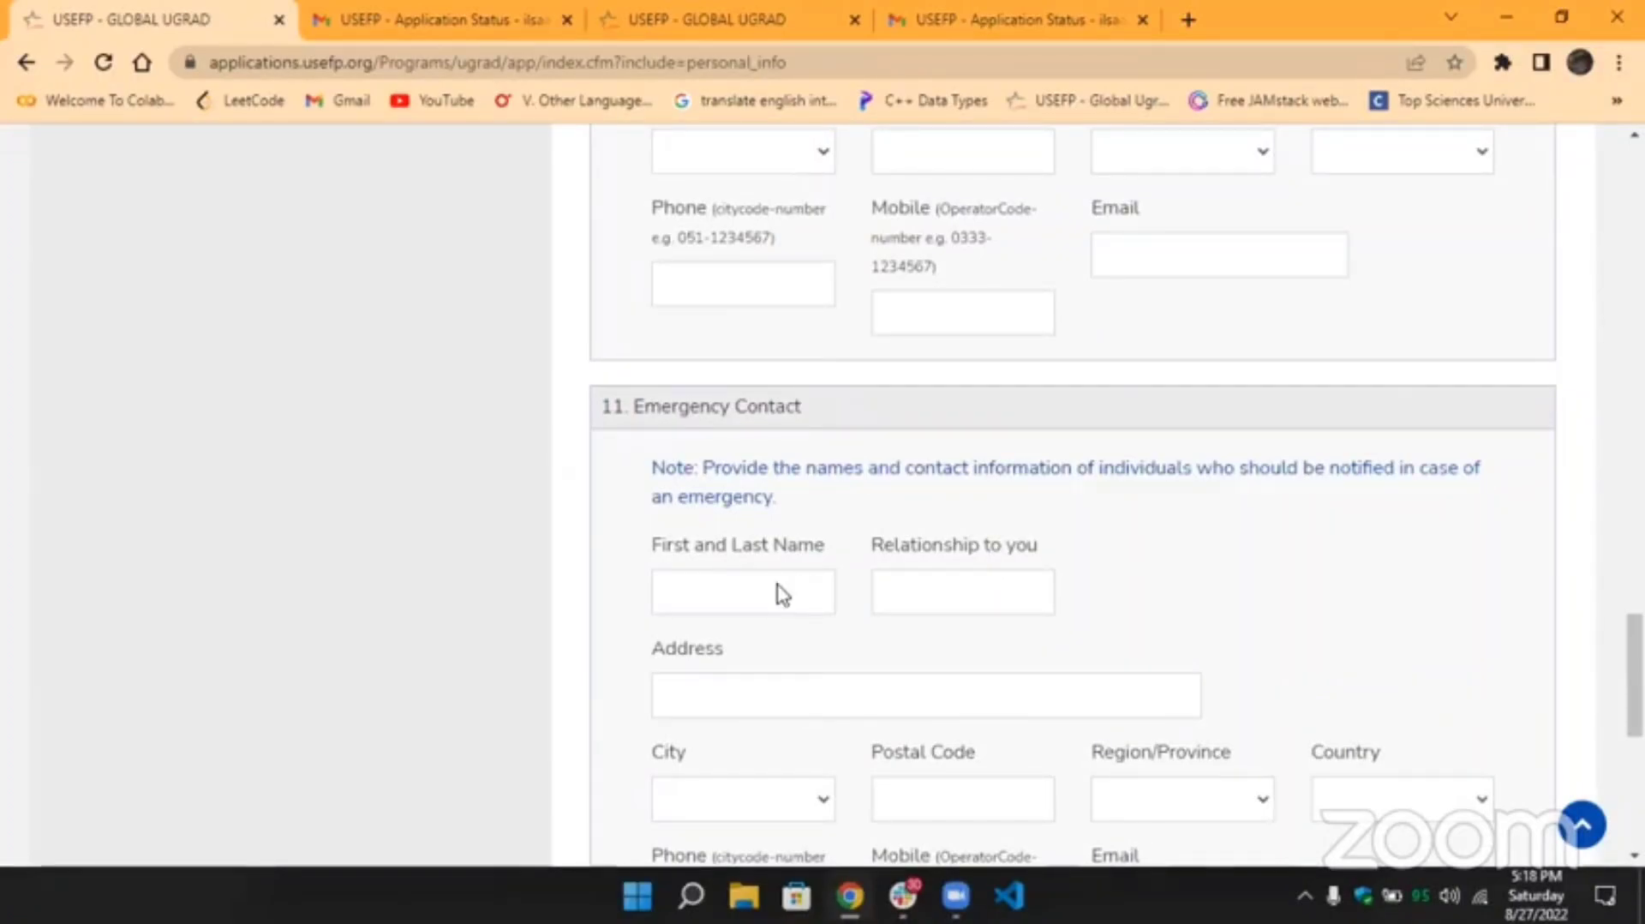
scroll(782, 593, "down", 2)
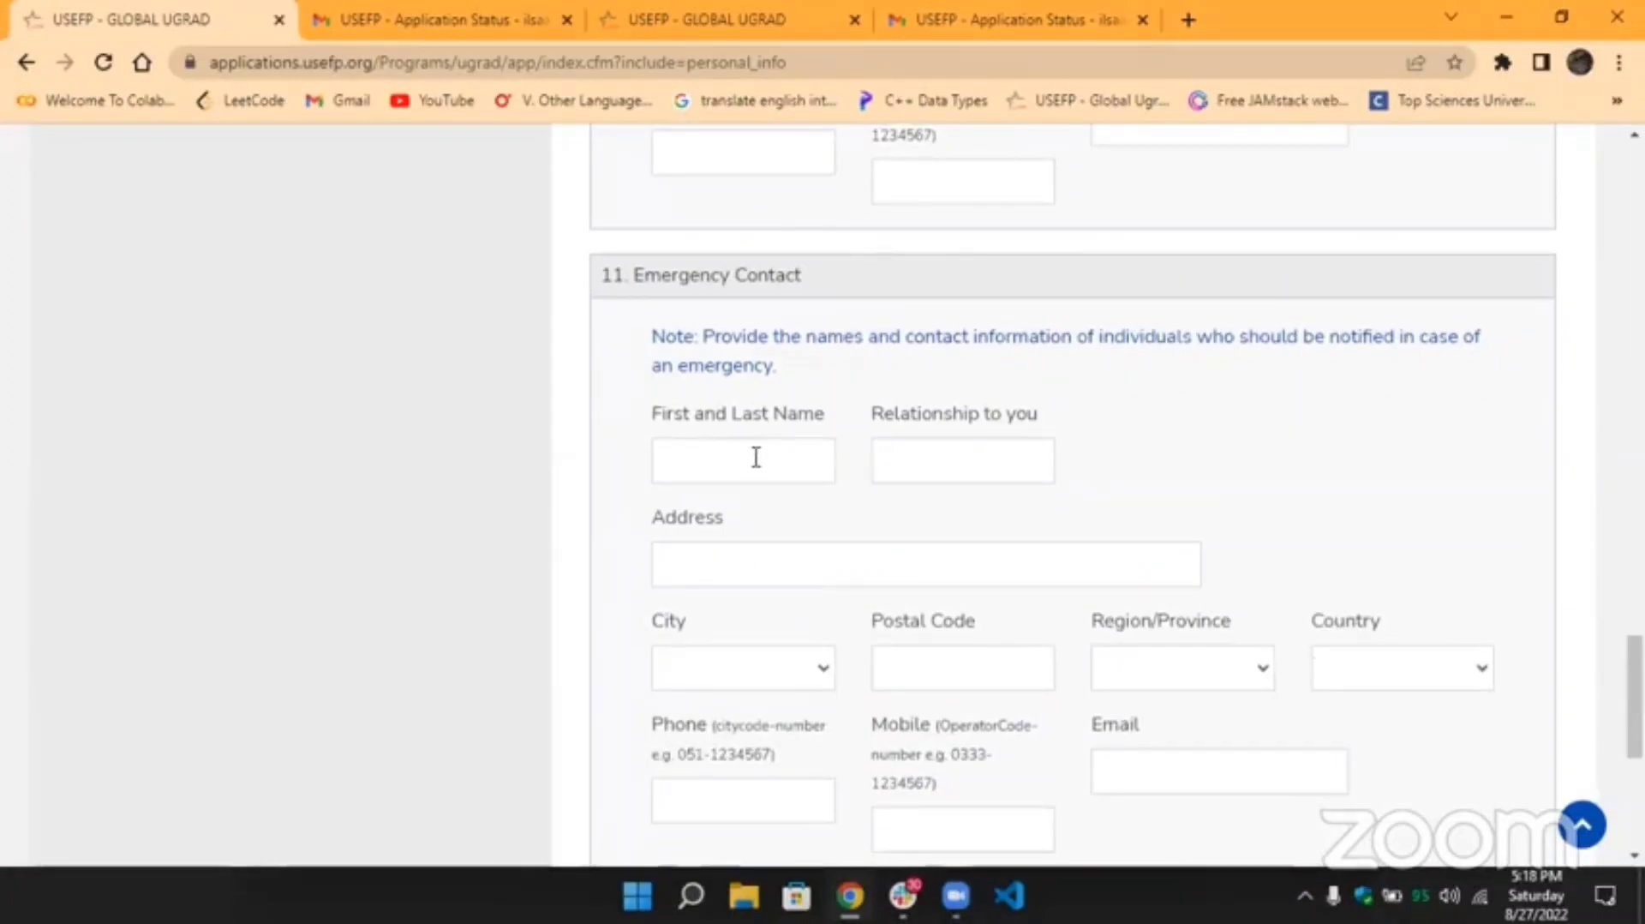
left_click(918, 470)
scroll(1149, 499, "down", 3)
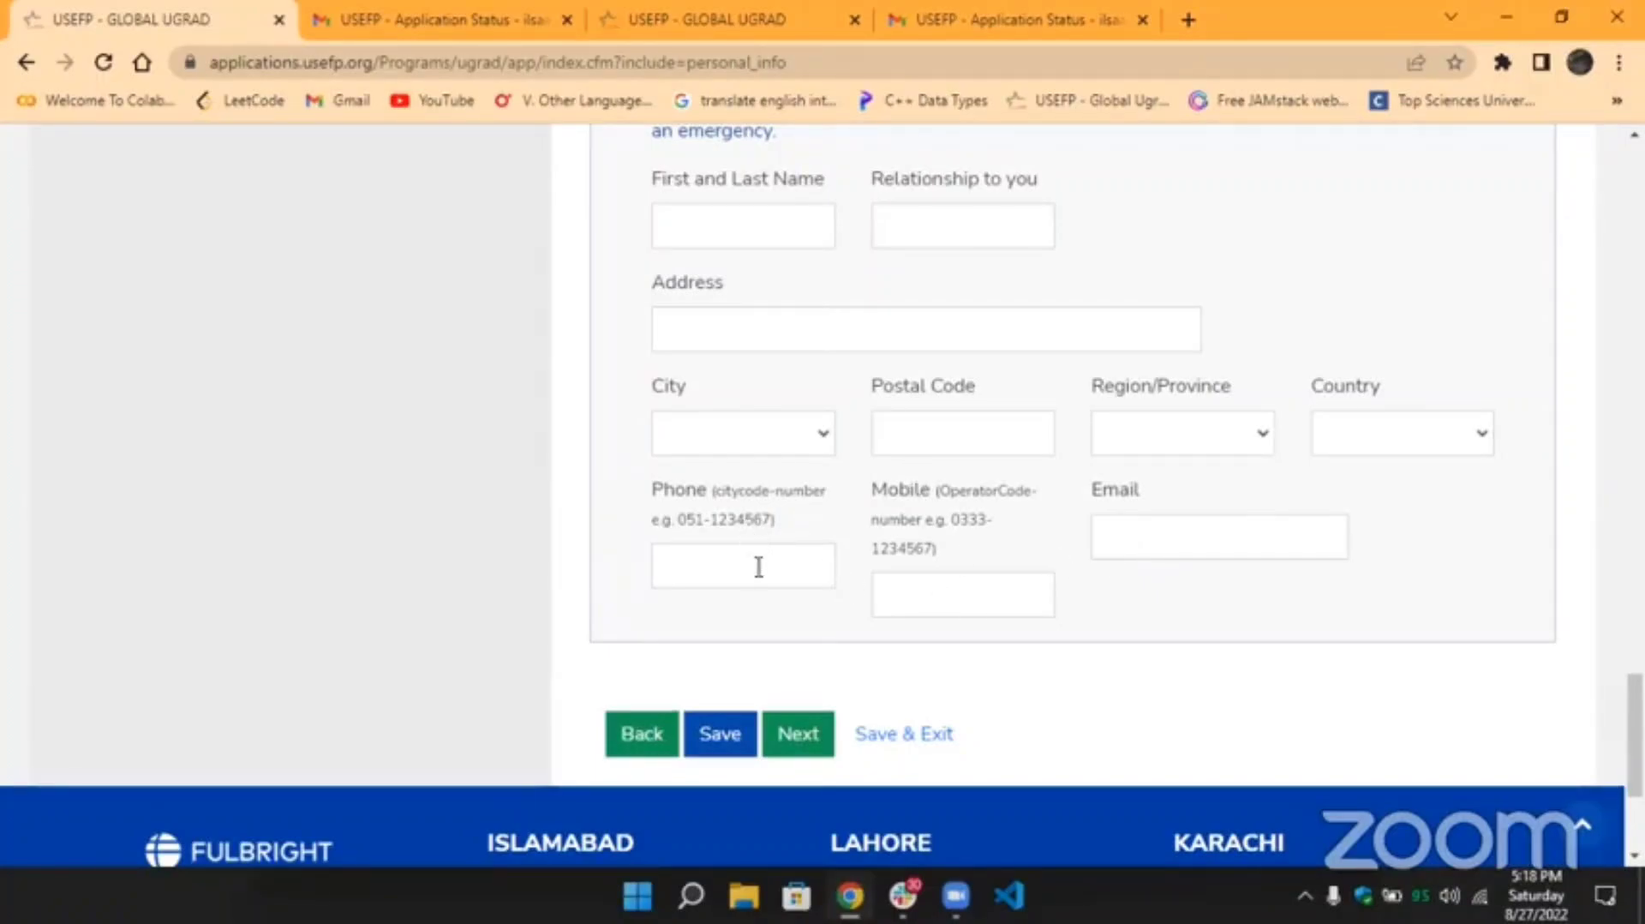
scroll(1114, 584, "up", 20)
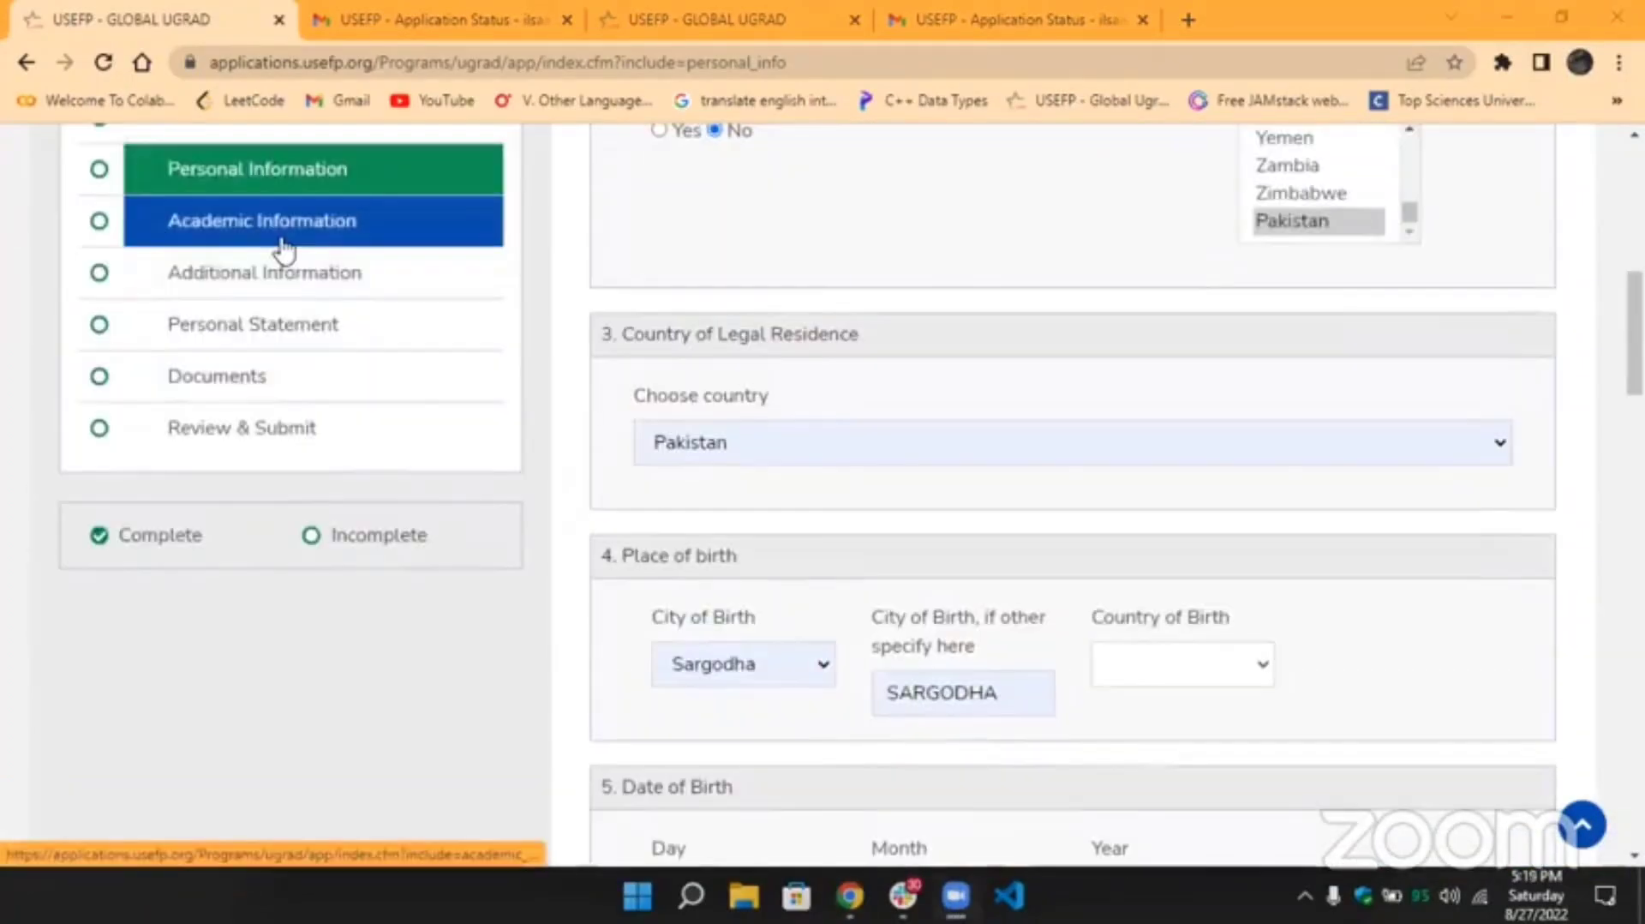
left_click(283, 250)
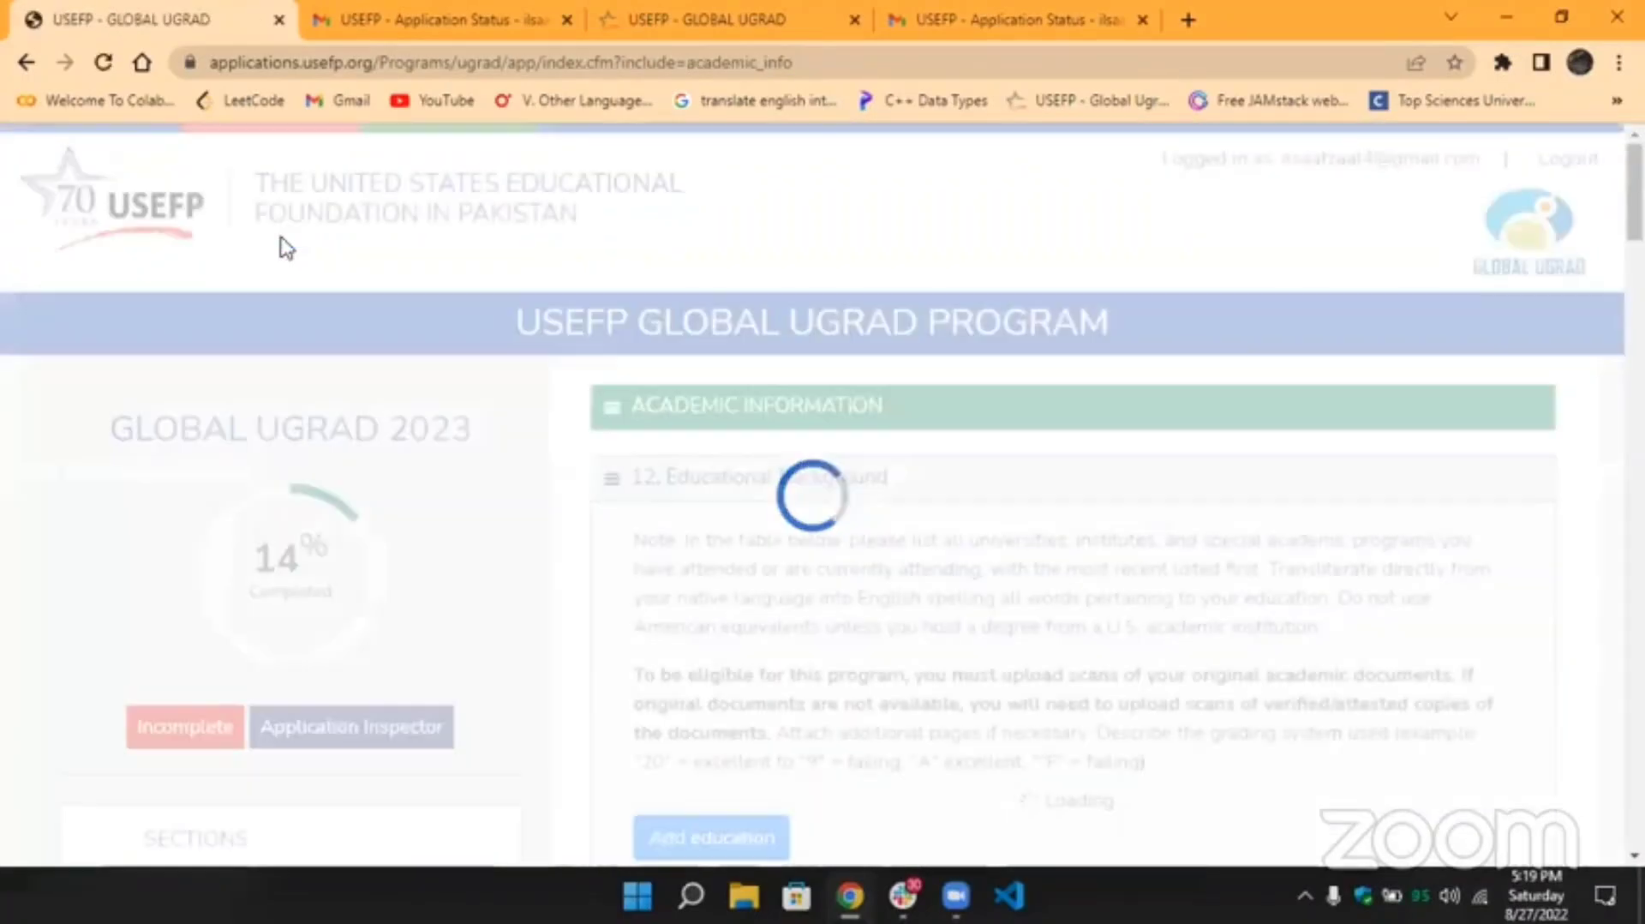
Scroll to 12. Educational Background and bring up the Add education form.
scroll(758, 426, "down", 2)
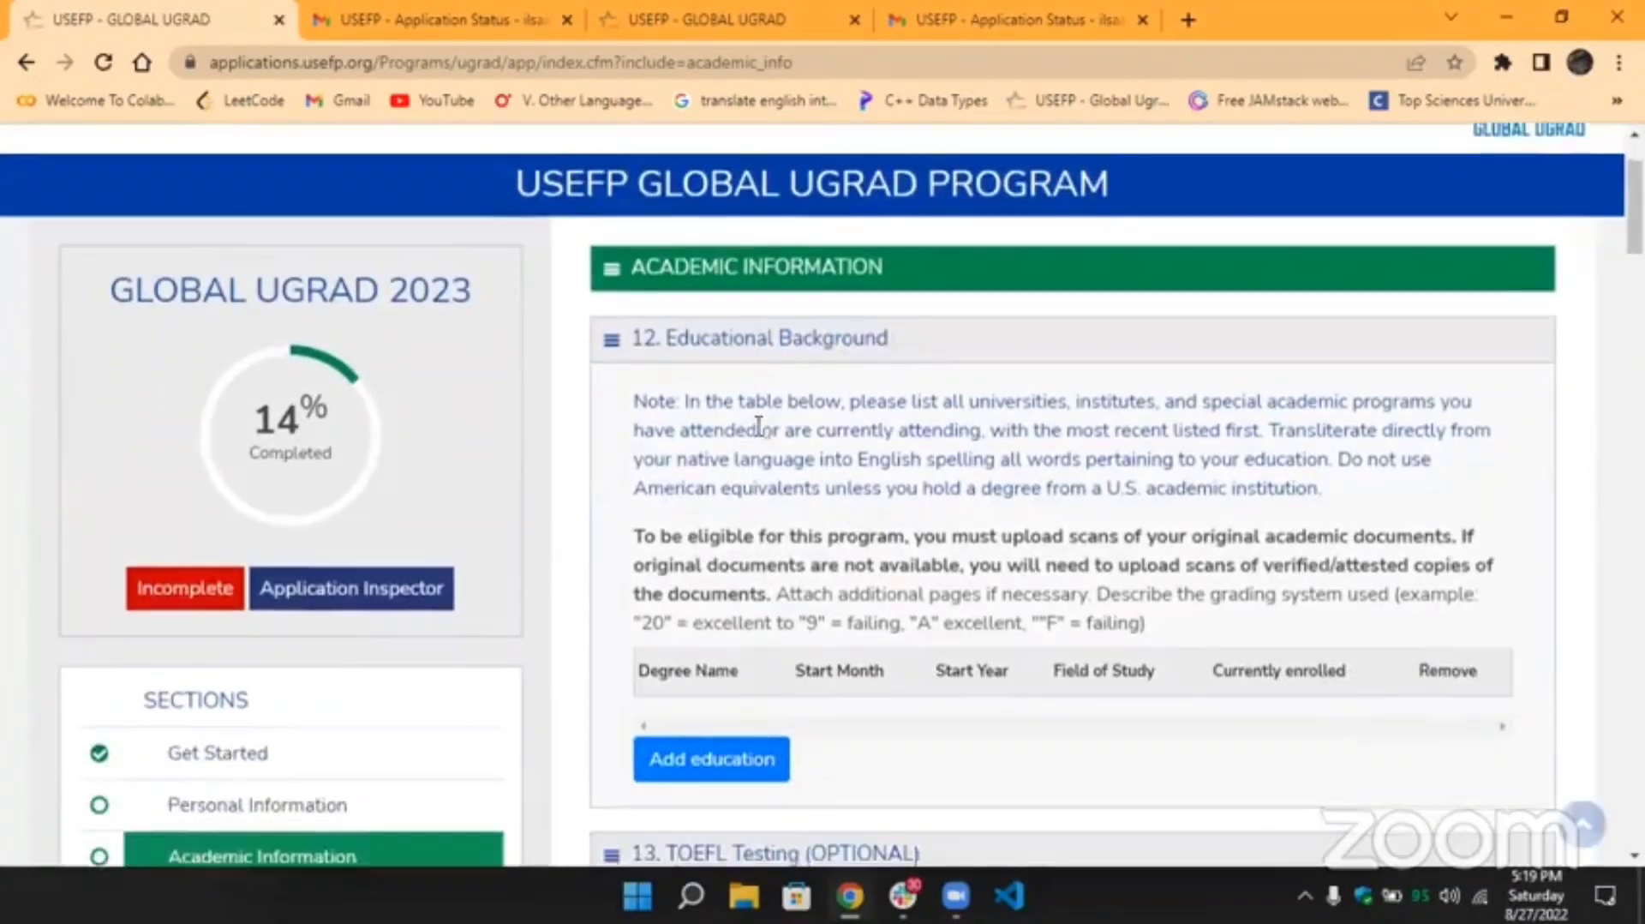
scroll(759, 426, "down", 1)
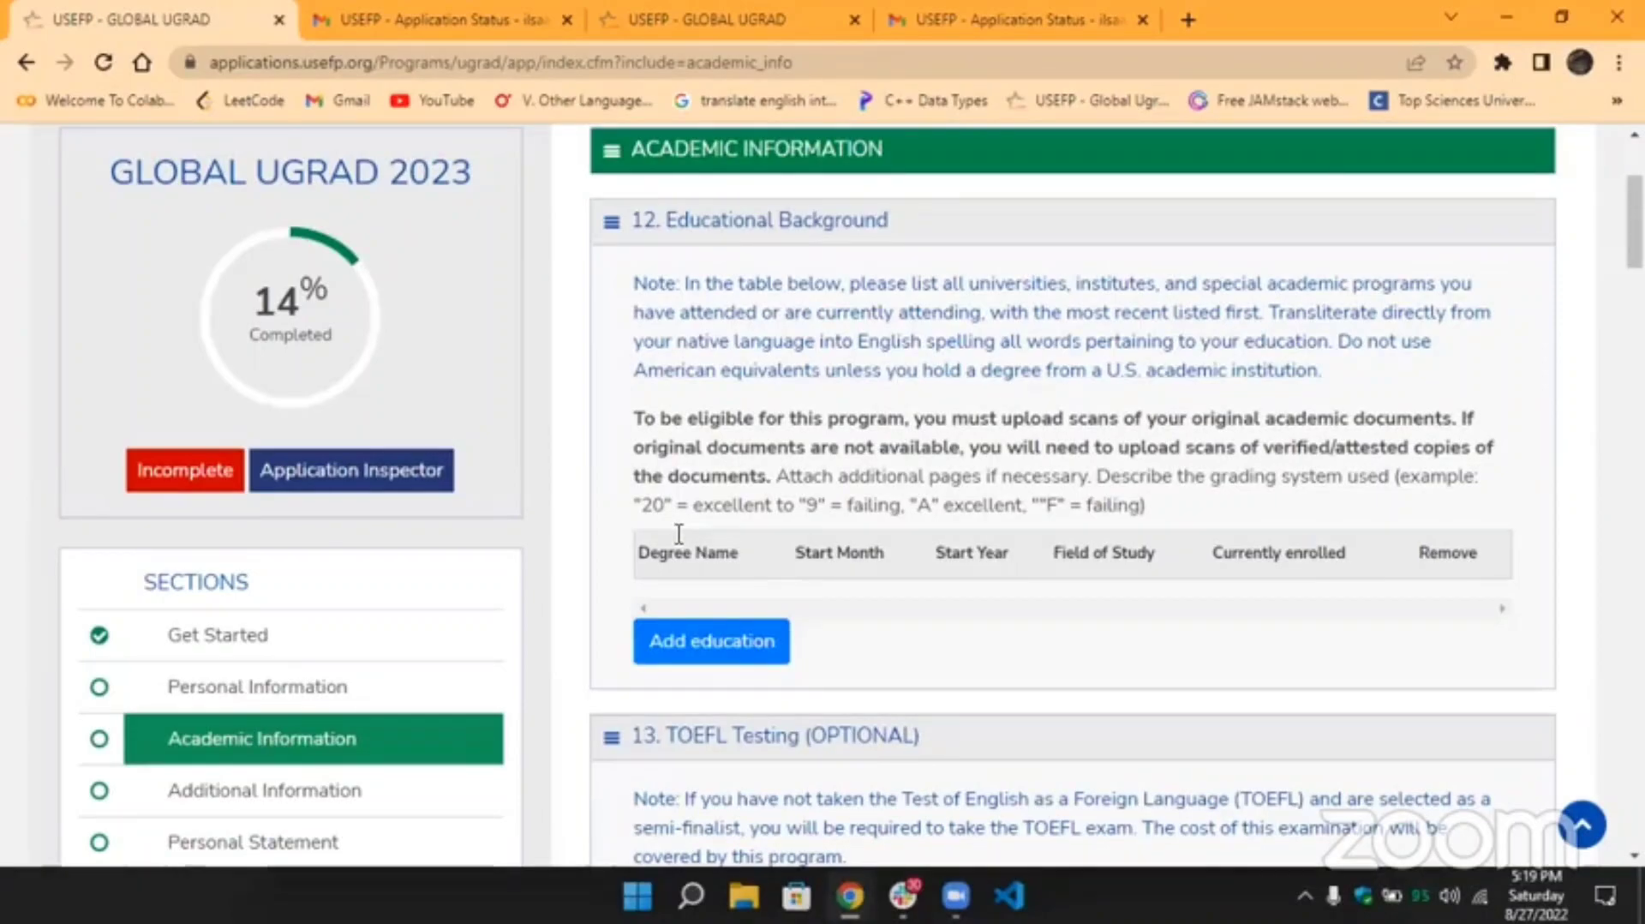
left_click(754, 652)
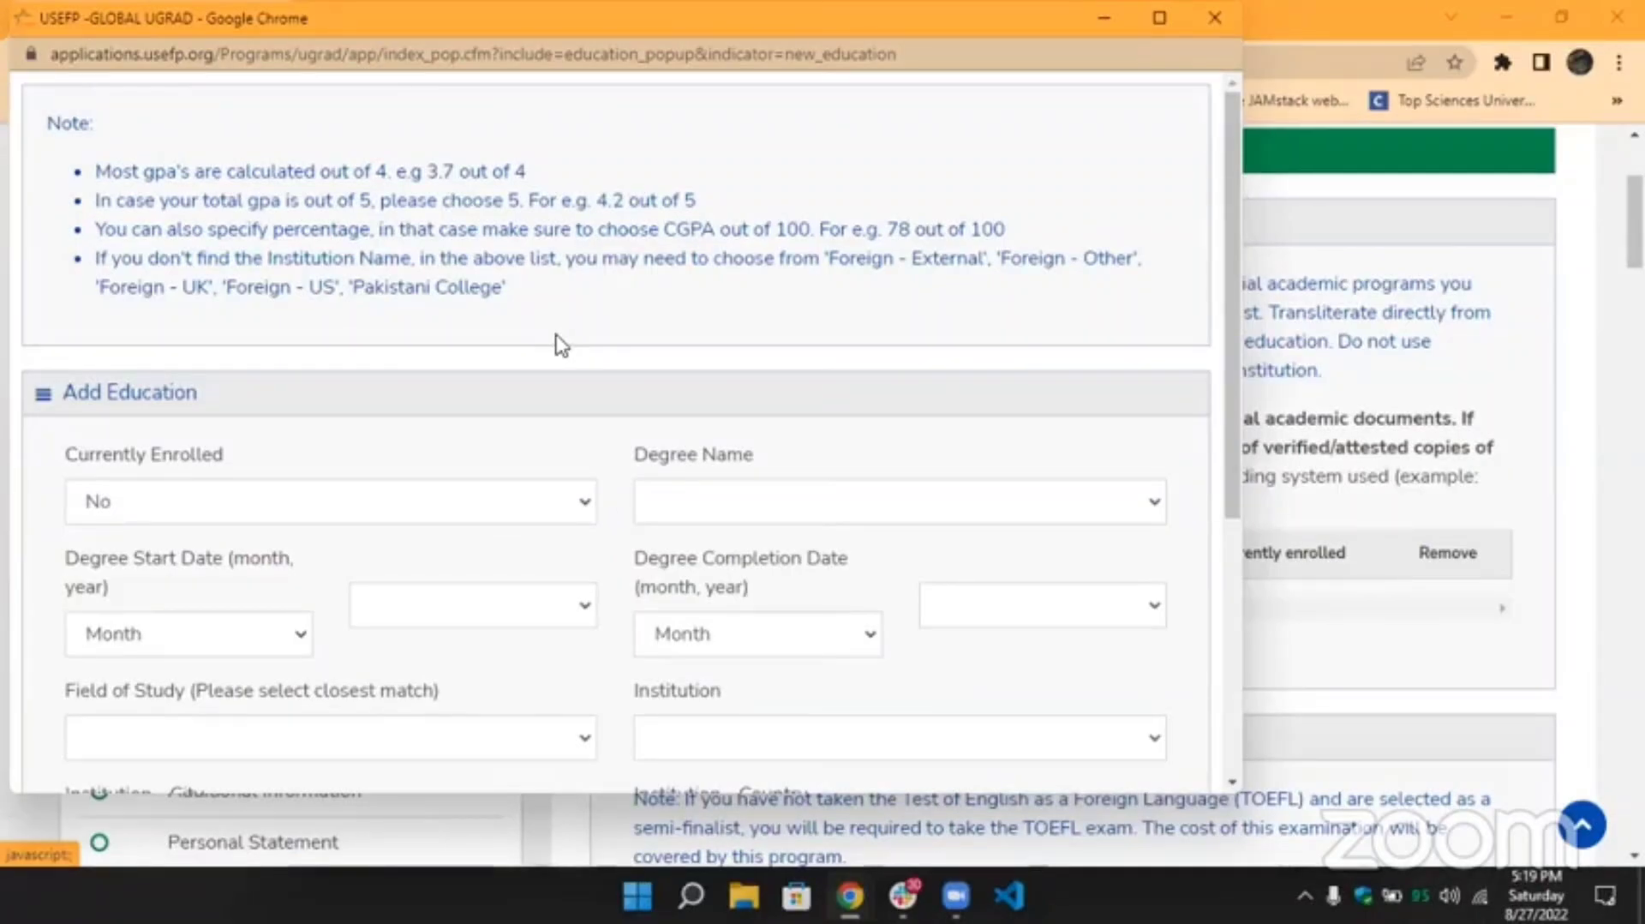
Set Currently Enrolled to Yes and Degree Name to Bachelors (4 yrs).
scroll(561, 346, "down", 2)
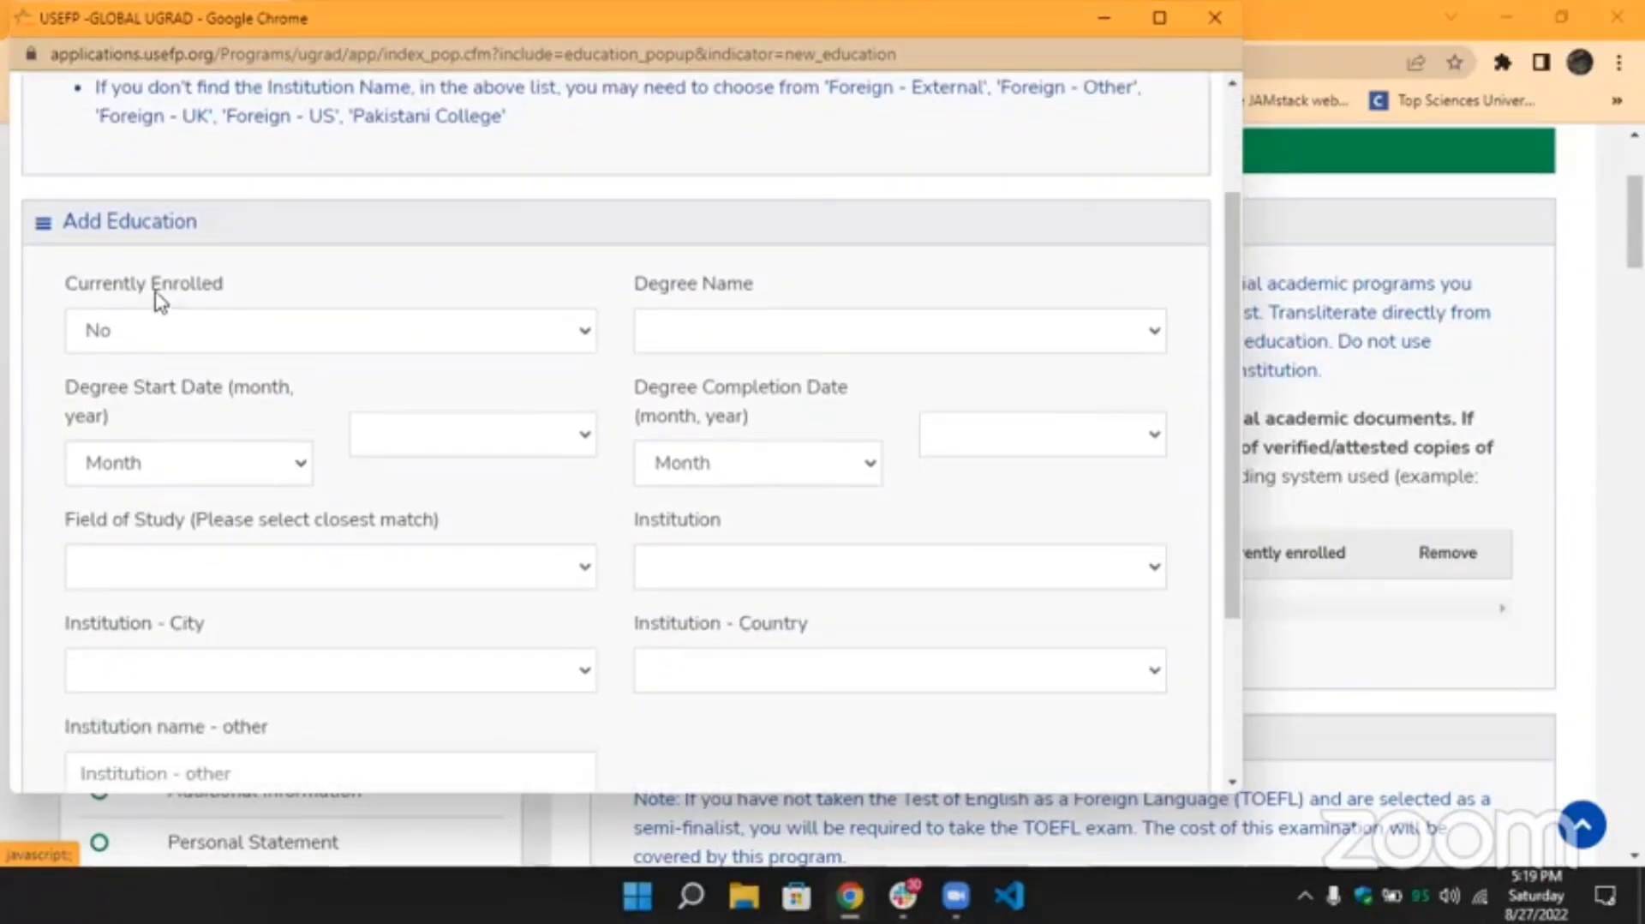
left_click(184, 334)
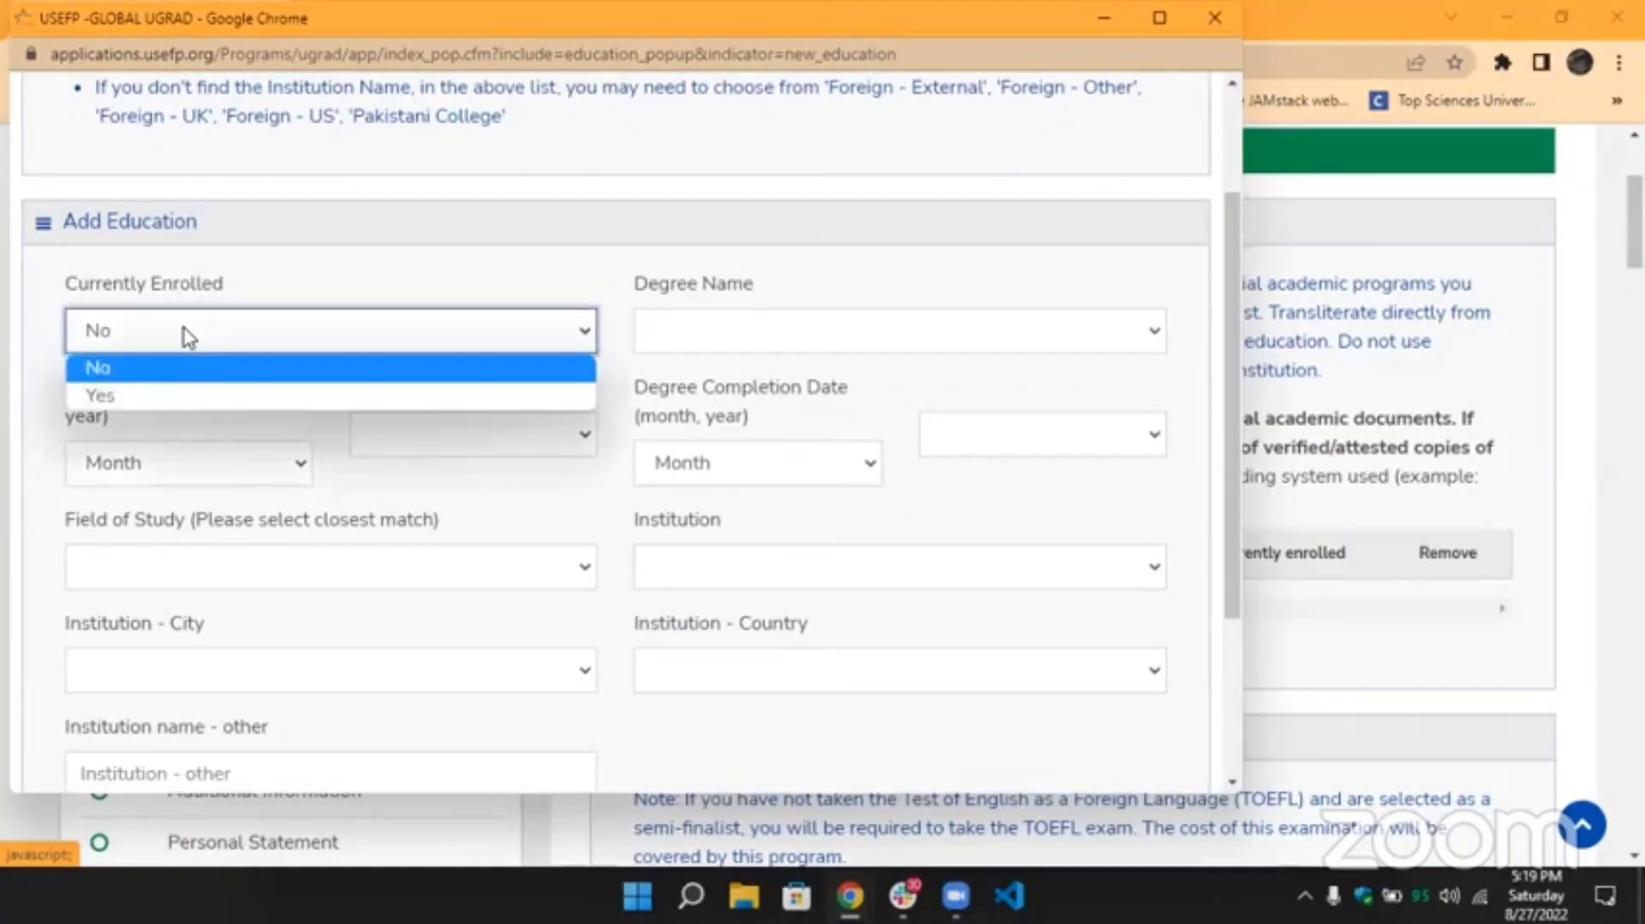
left_click(178, 392)
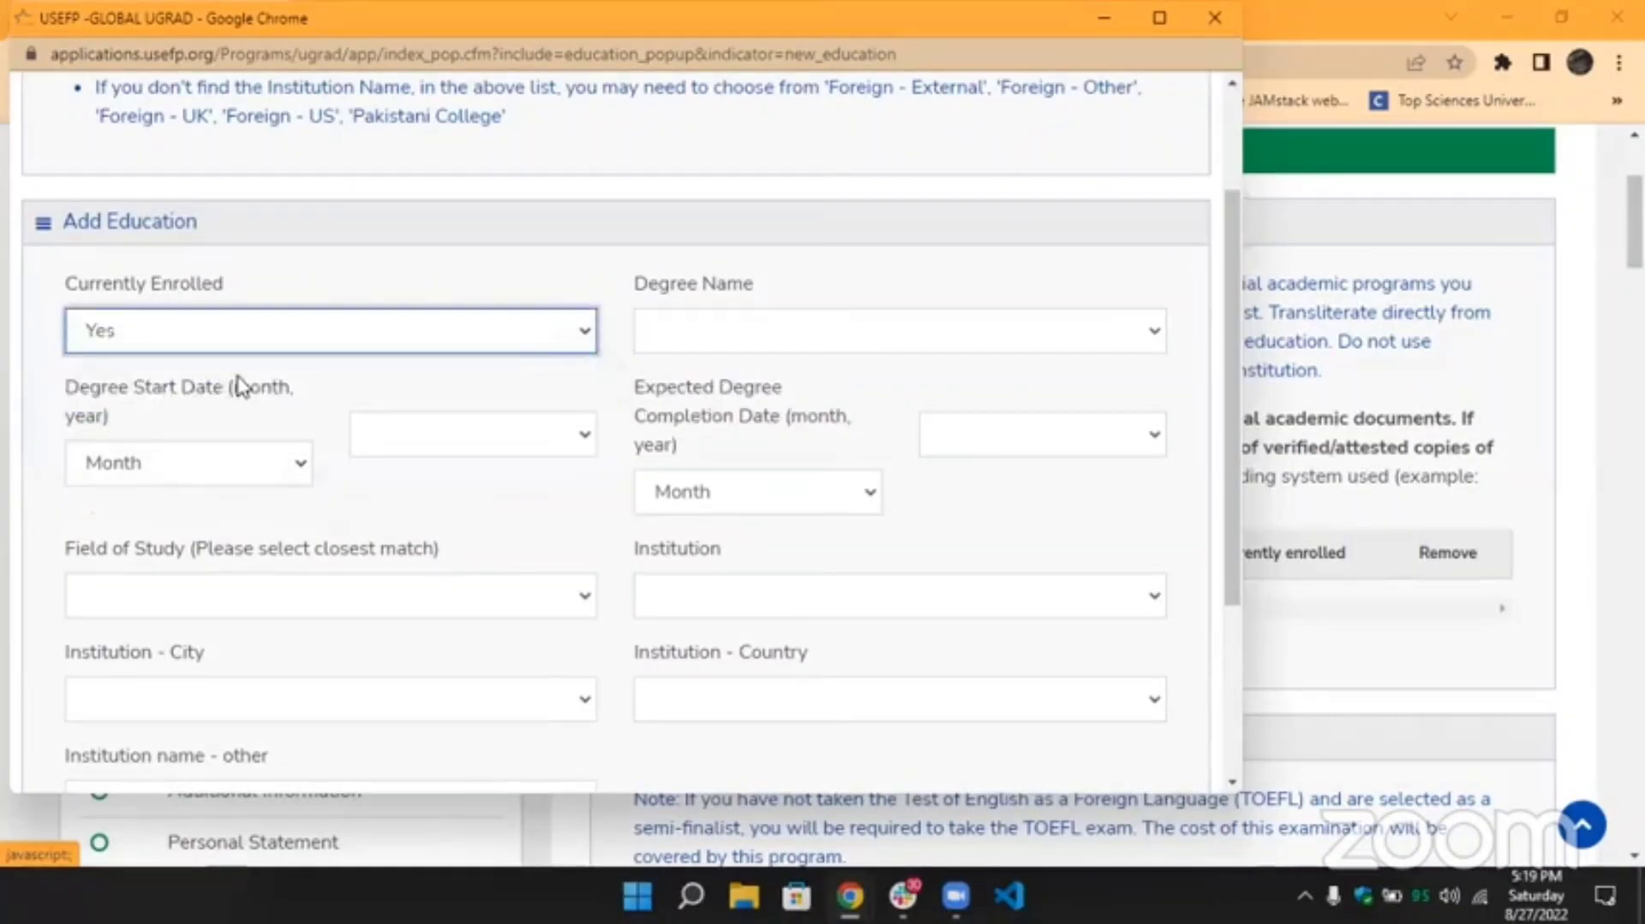
left_click(692, 337)
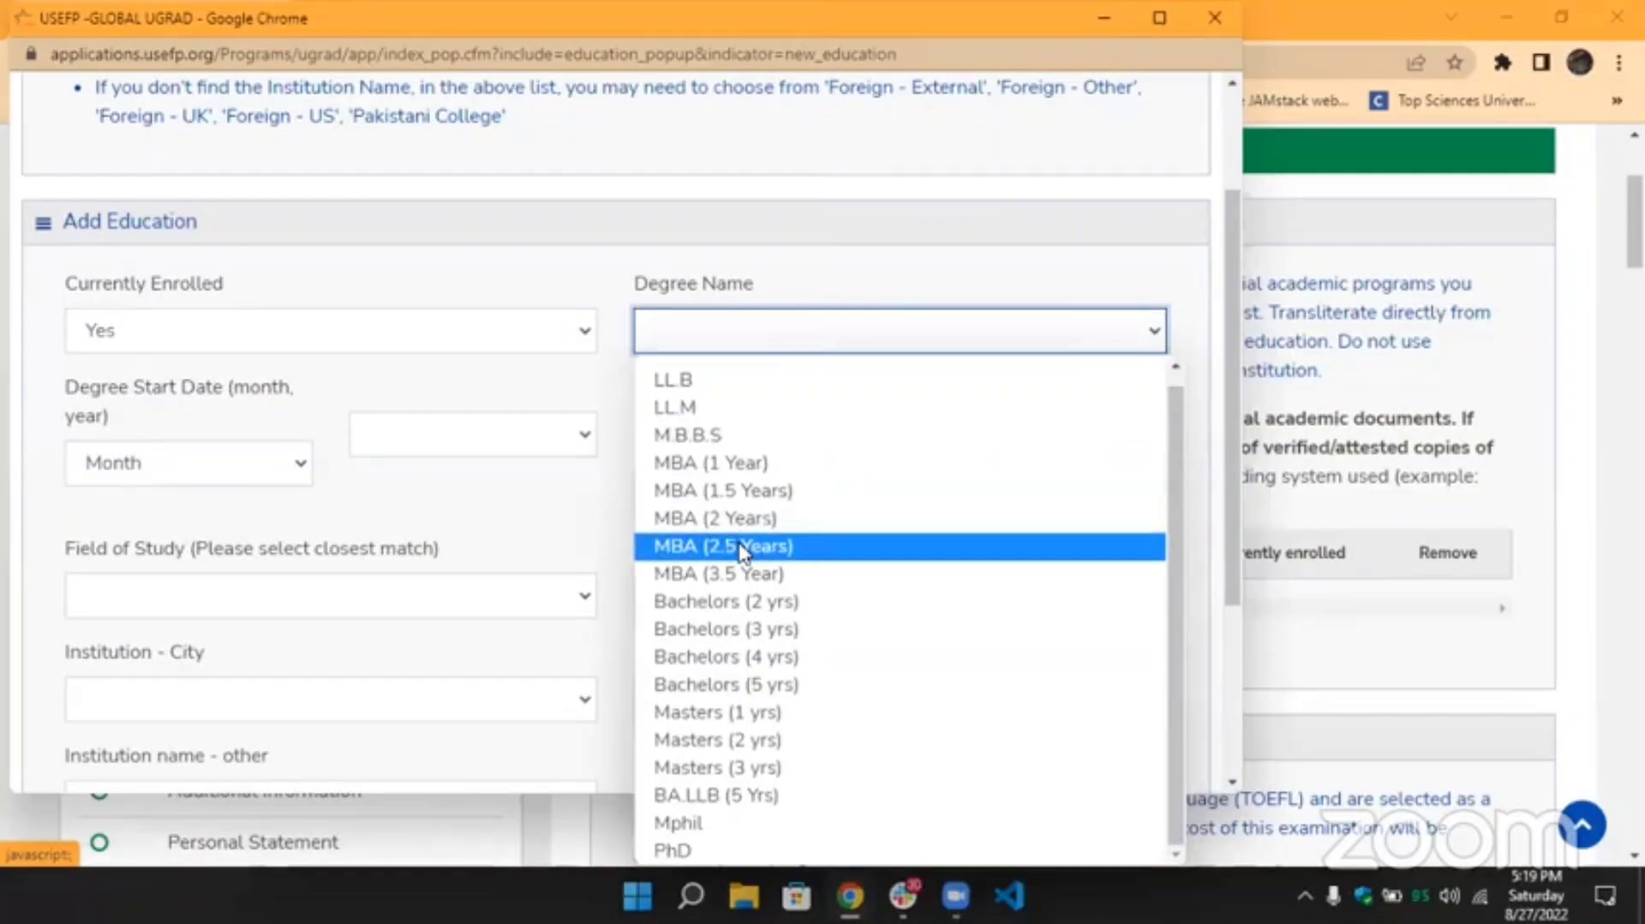
left_click(739, 665)
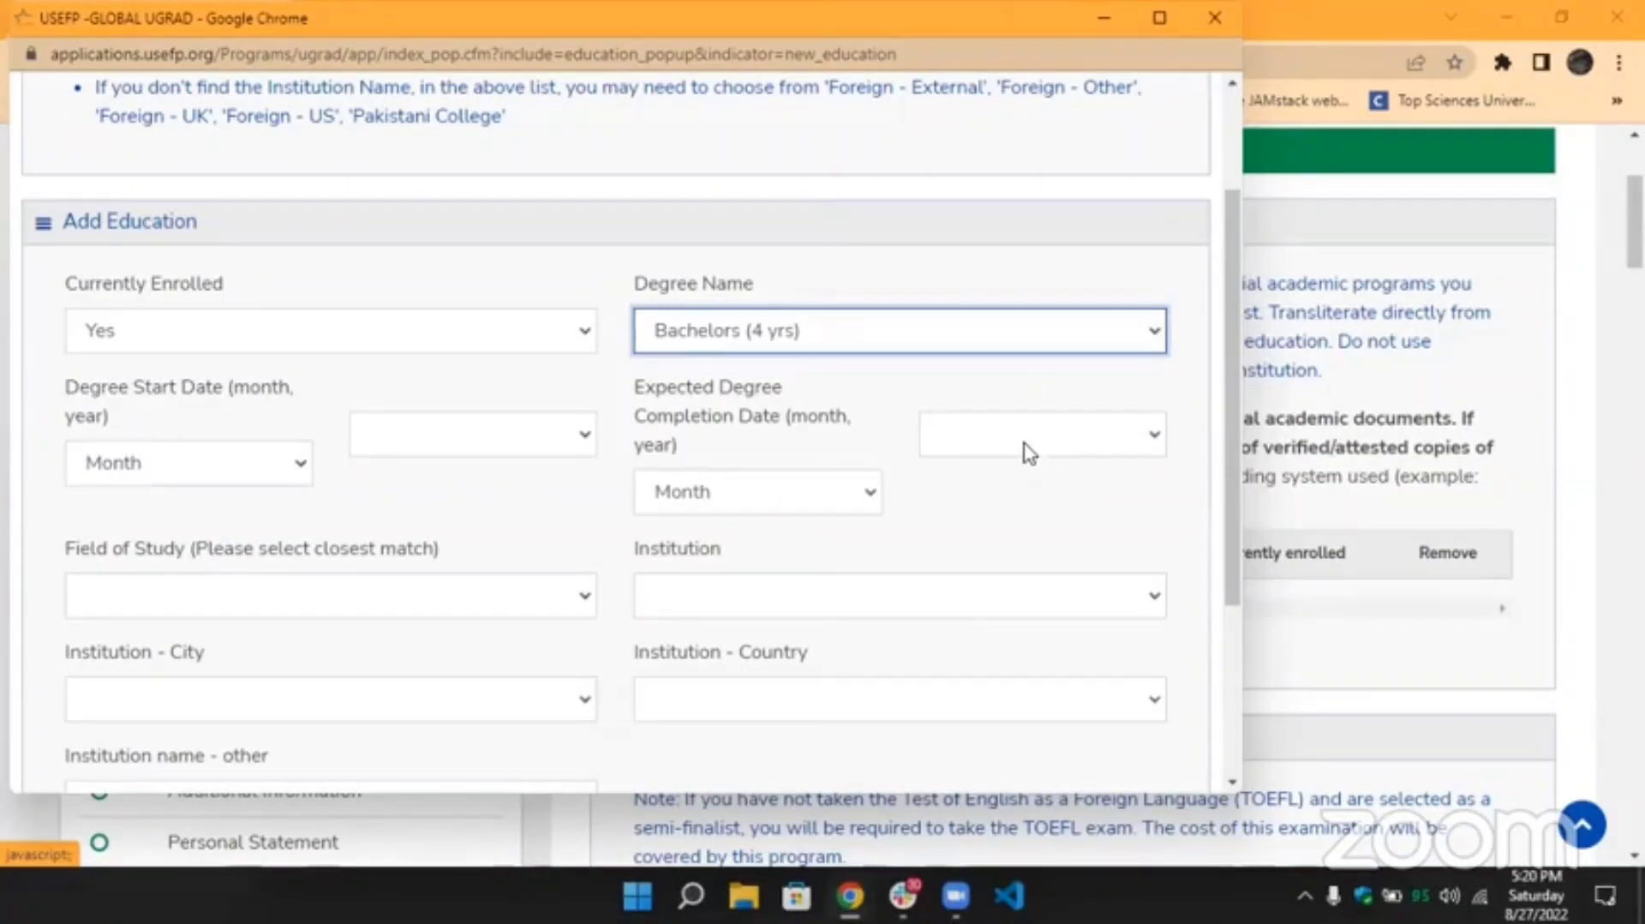
Browse the field of study and institution lists without choosing, noting the other-institution field.
scroll(451, 483, "down", 2)
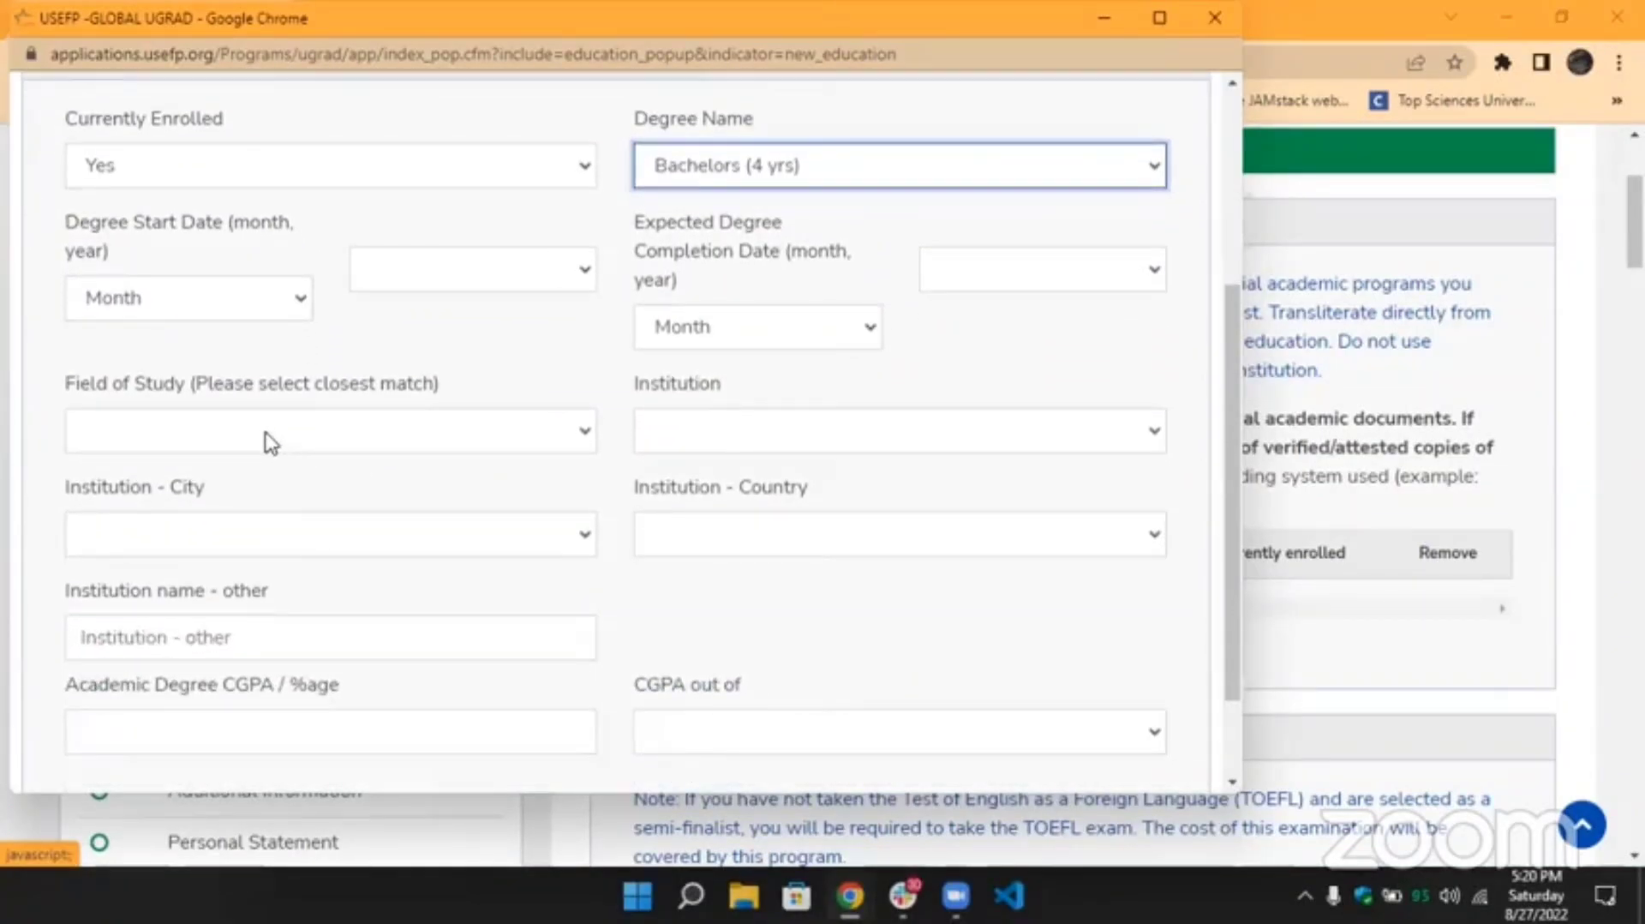
left_click(266, 435)
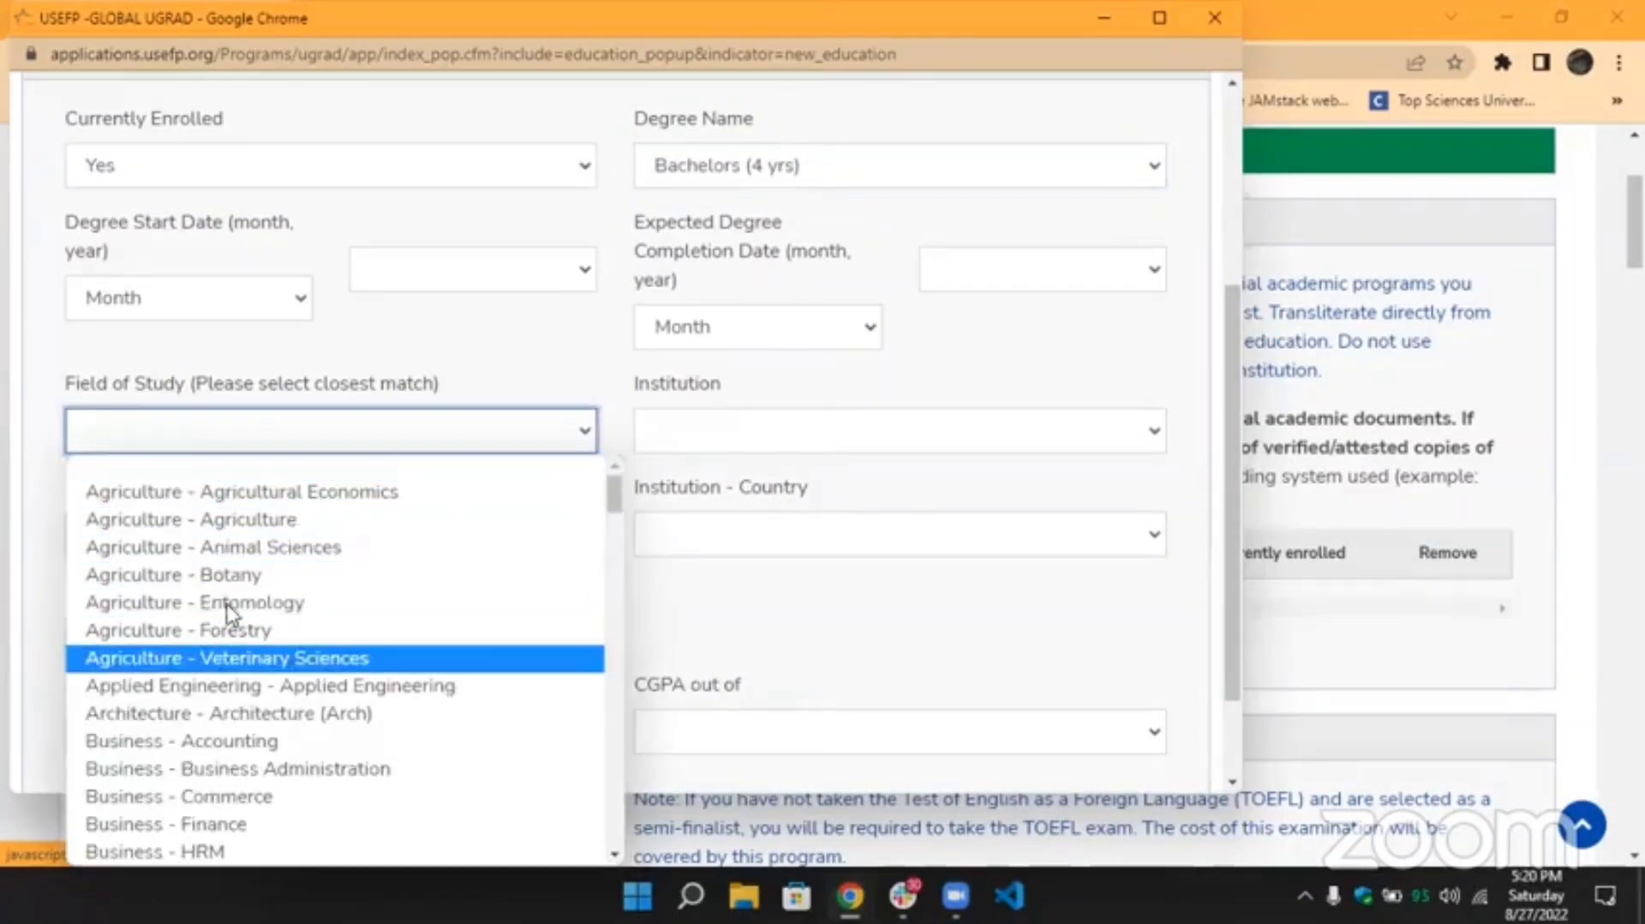
left_click(715, 433)
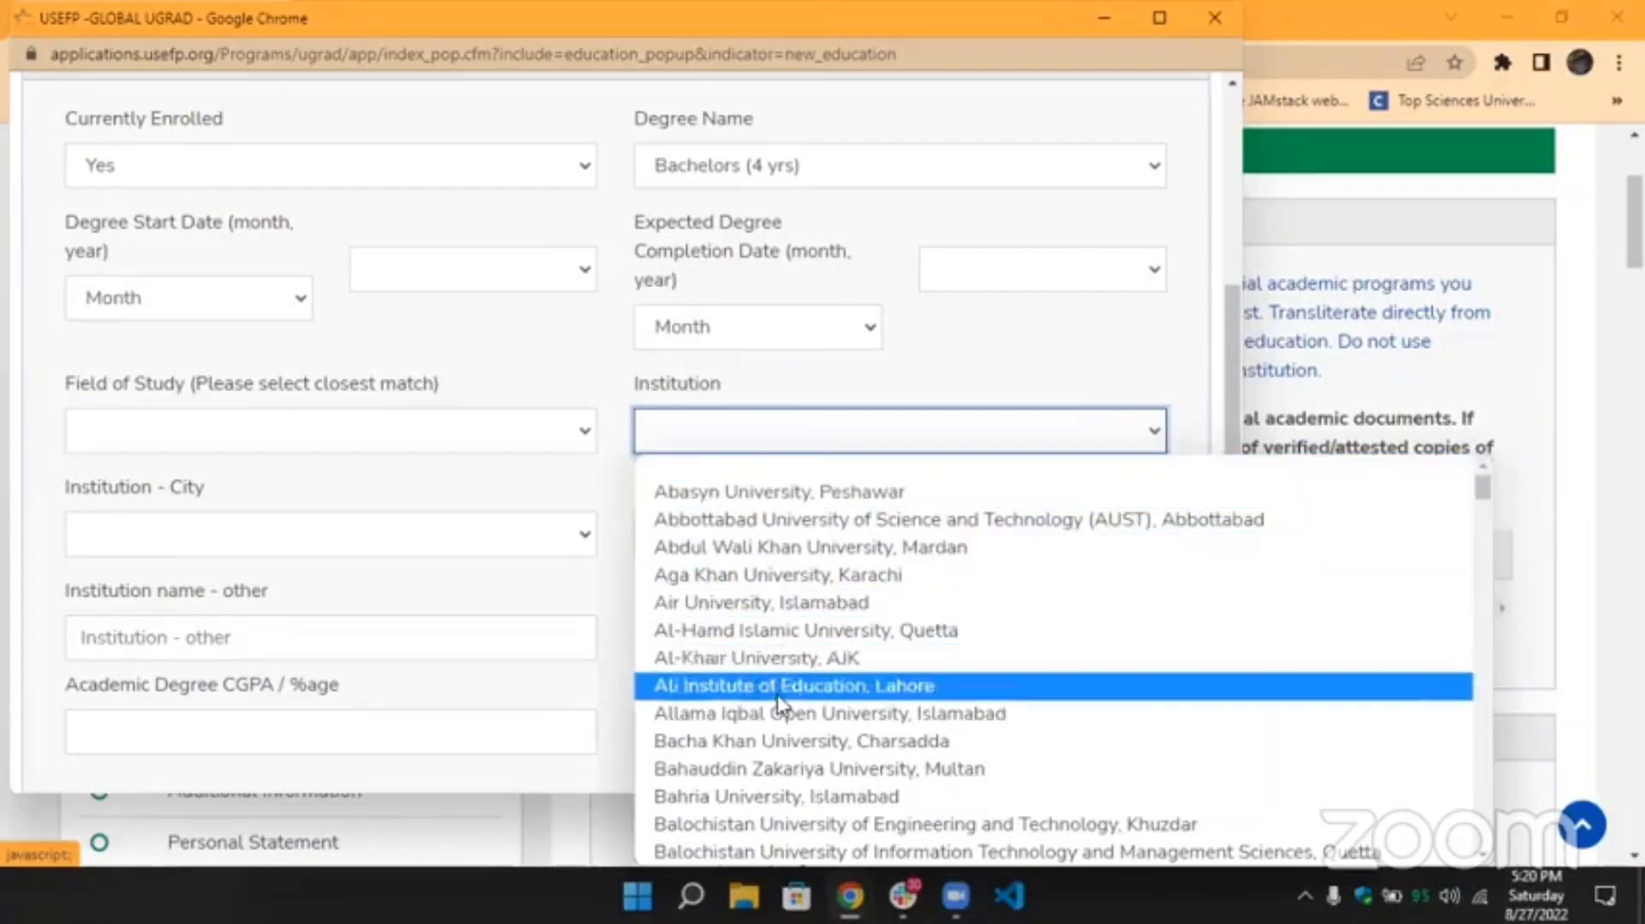
scroll(781, 610, "down", 5)
scroll(783, 618, "down", 3)
scroll(783, 612, "up", 10)
left_click(856, 374)
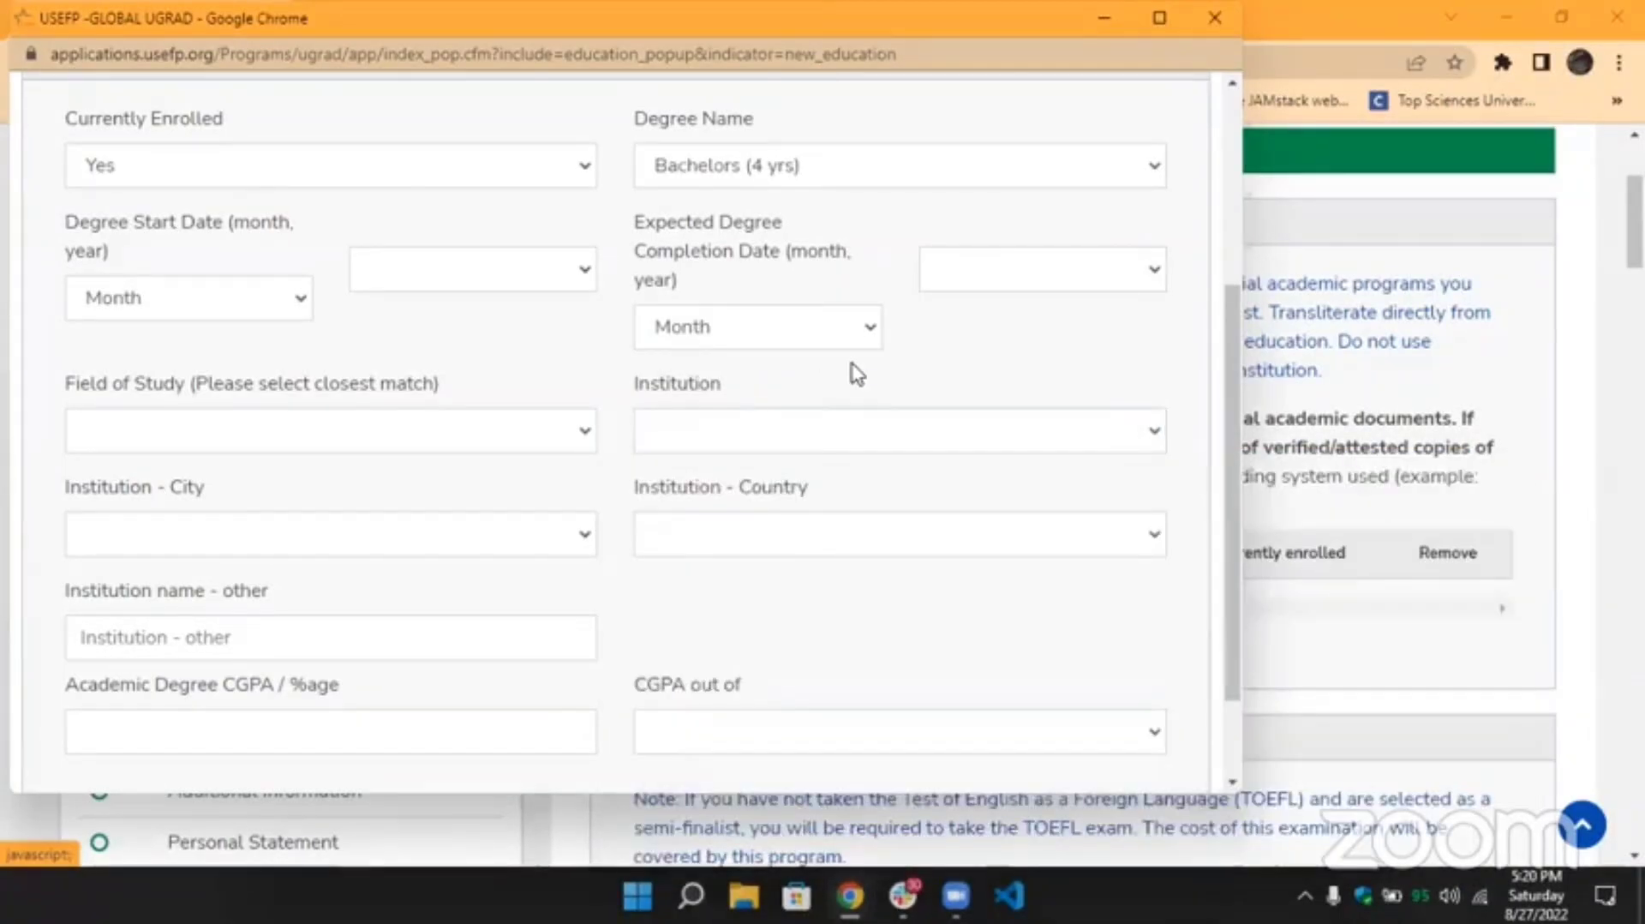
left_click(269, 639)
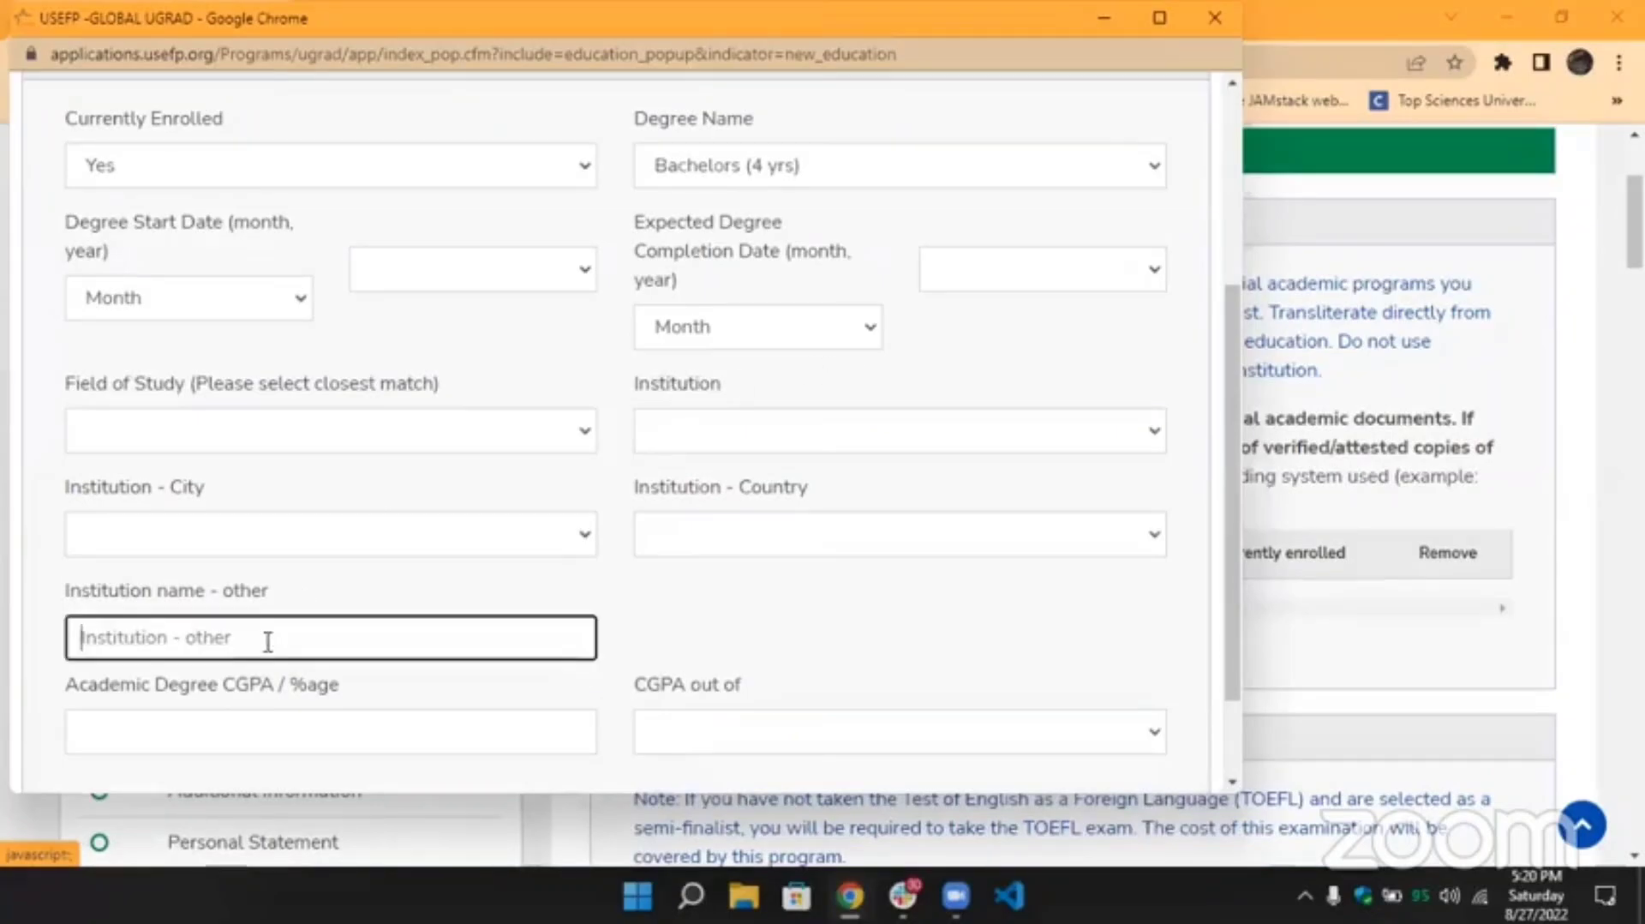
left_click(852, 428)
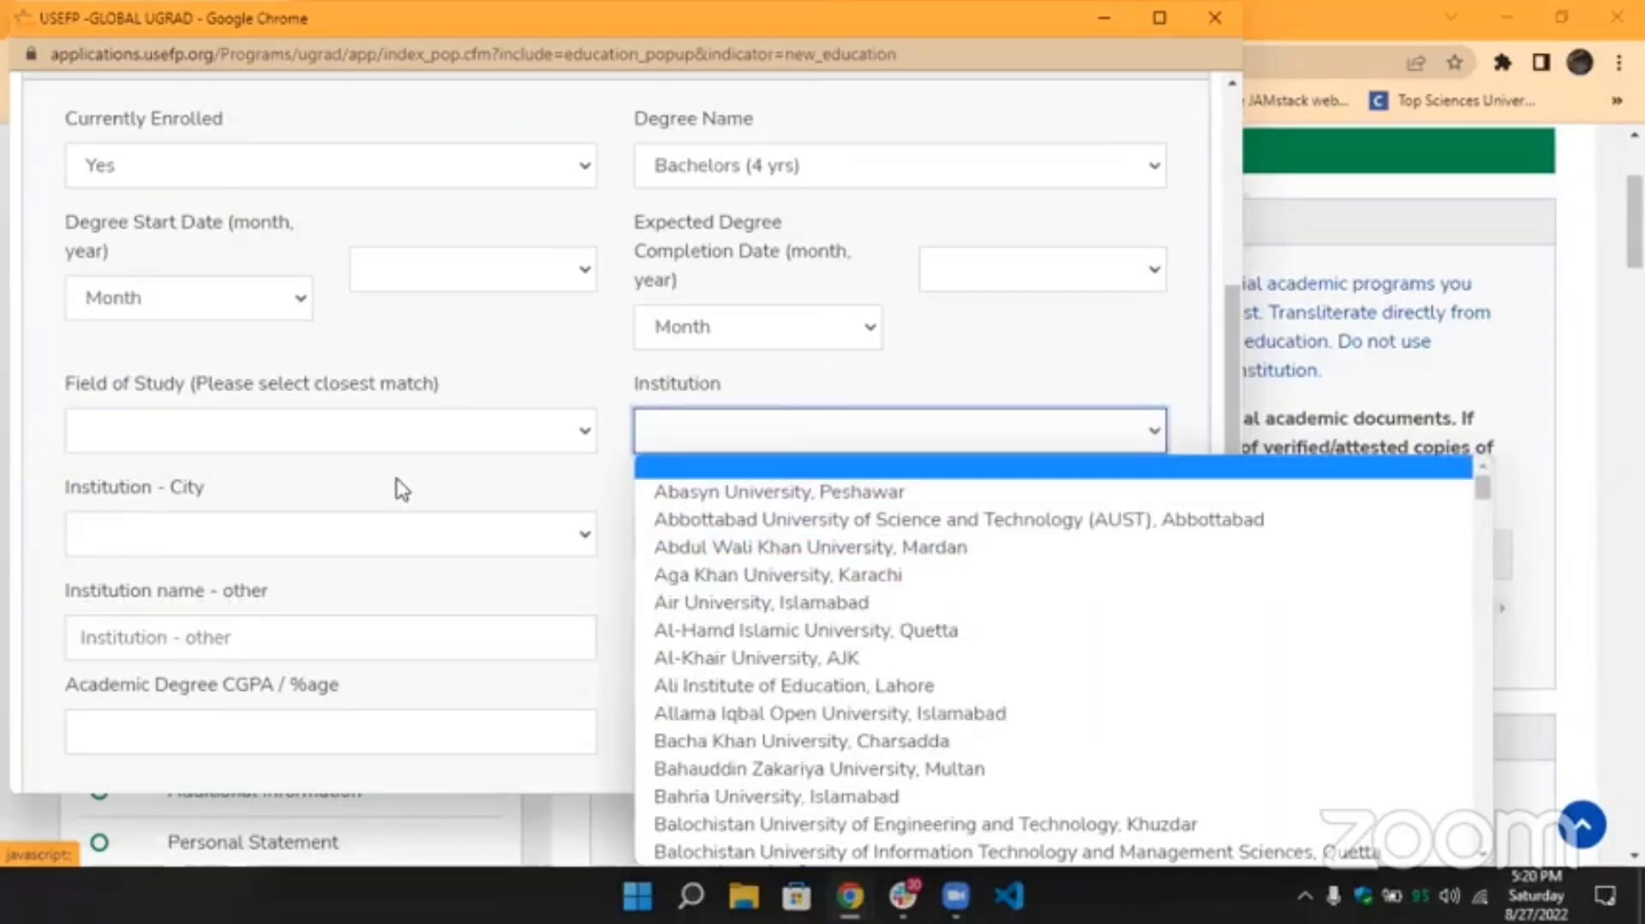
left_click(302, 633)
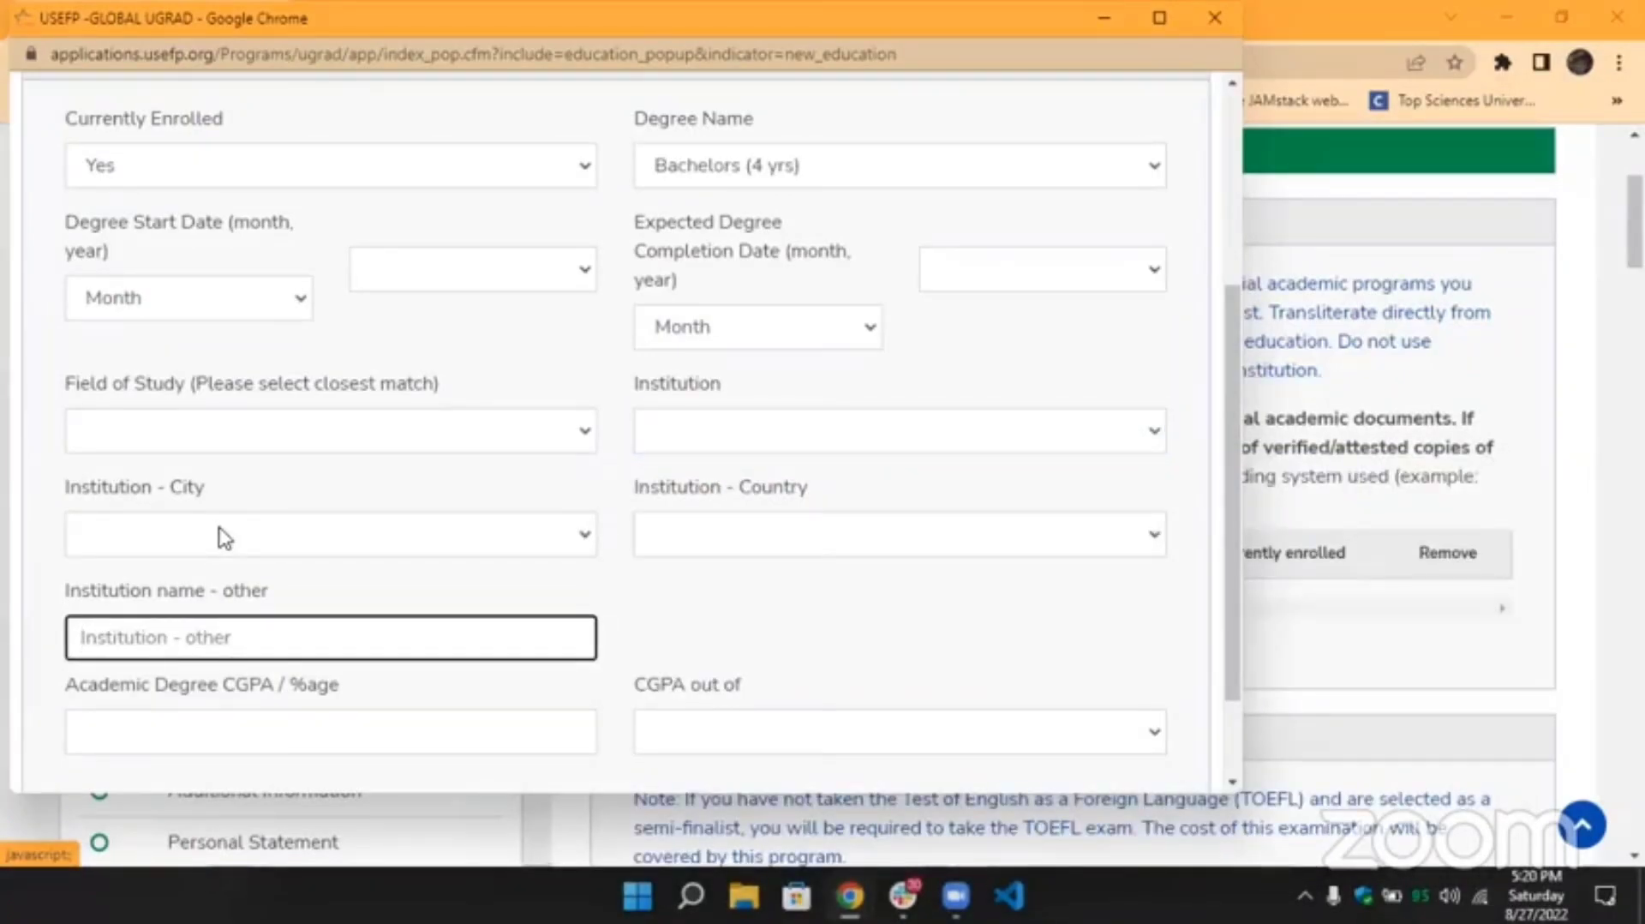
scroll(478, 542, "down", 1)
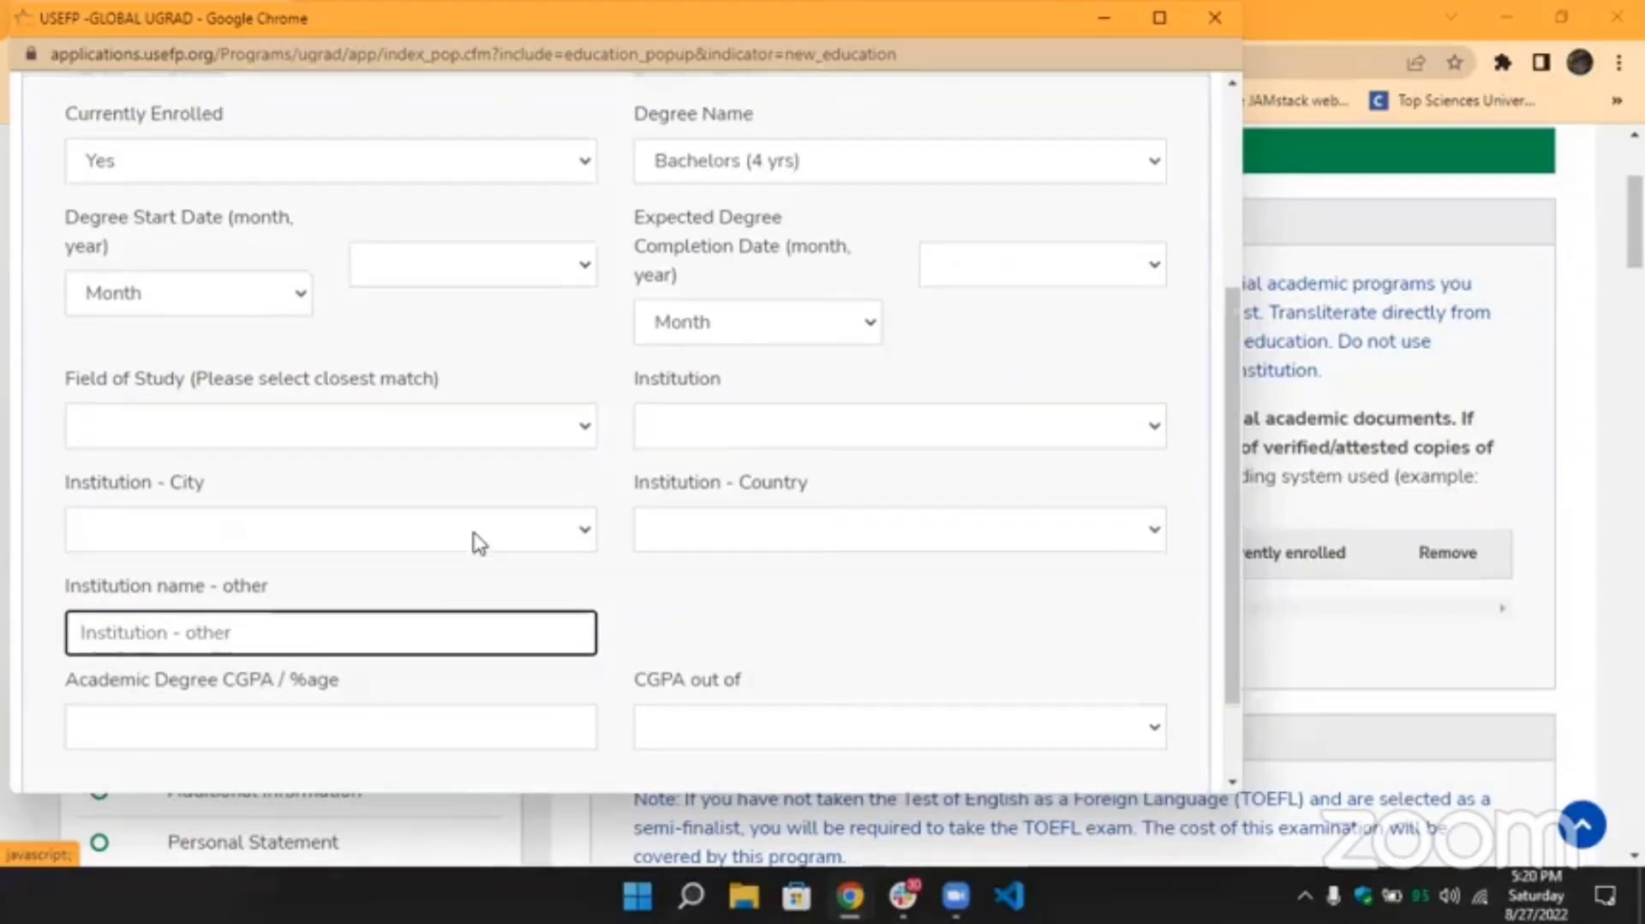
scroll(478, 542, "down", 2)
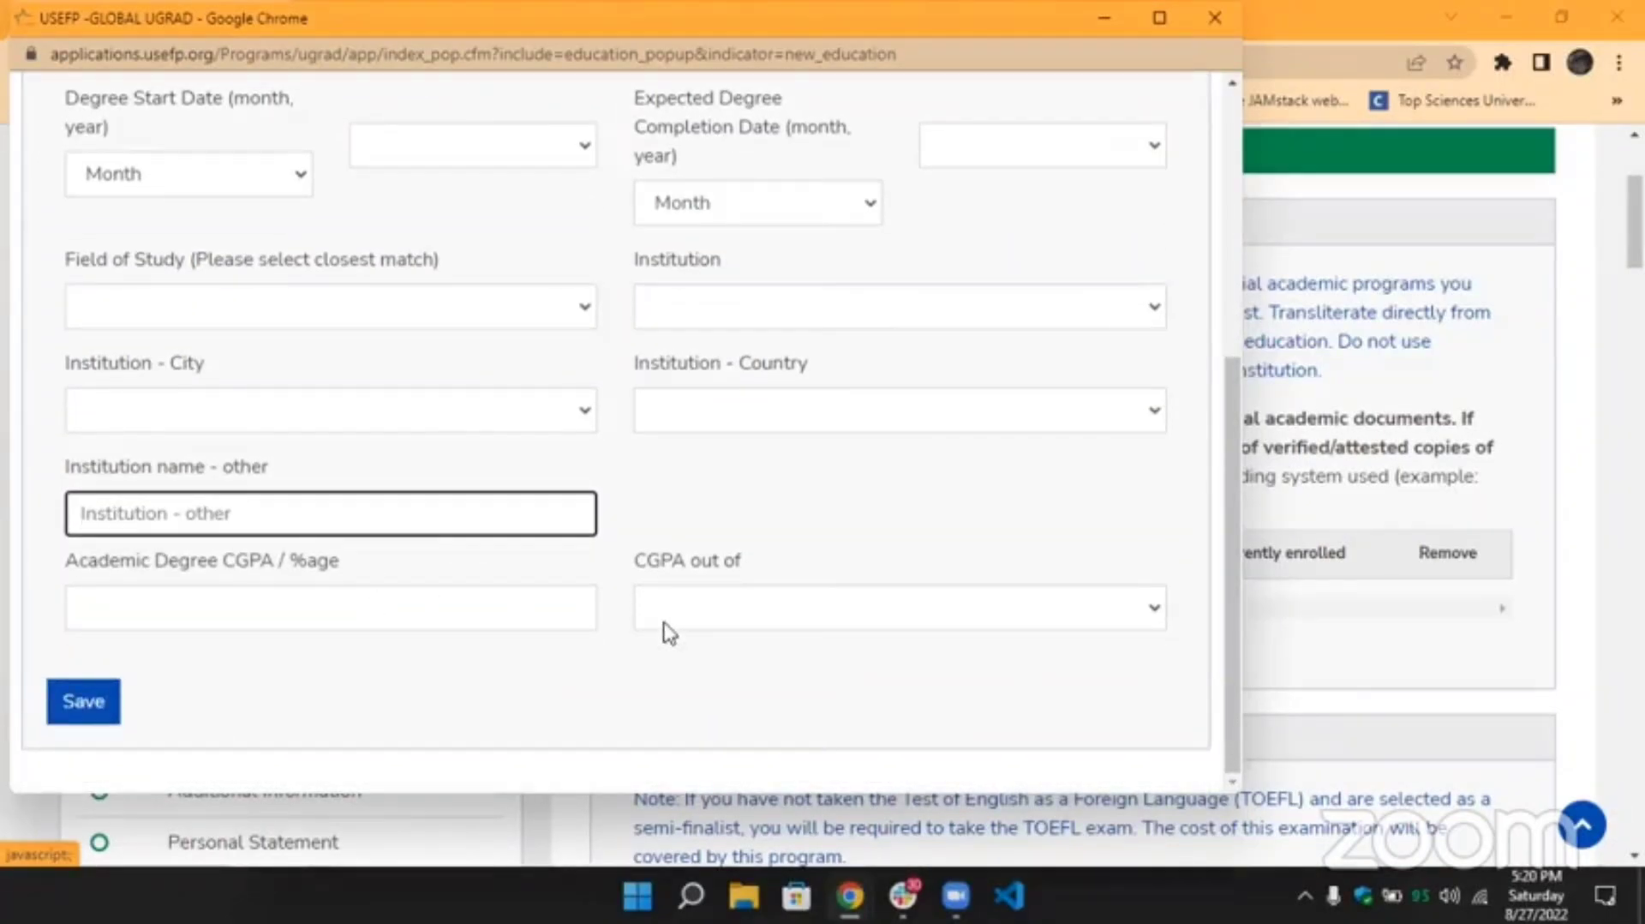
Attempt to save, dismiss the required-field error, and close the form unsaved.
left_click(83, 718)
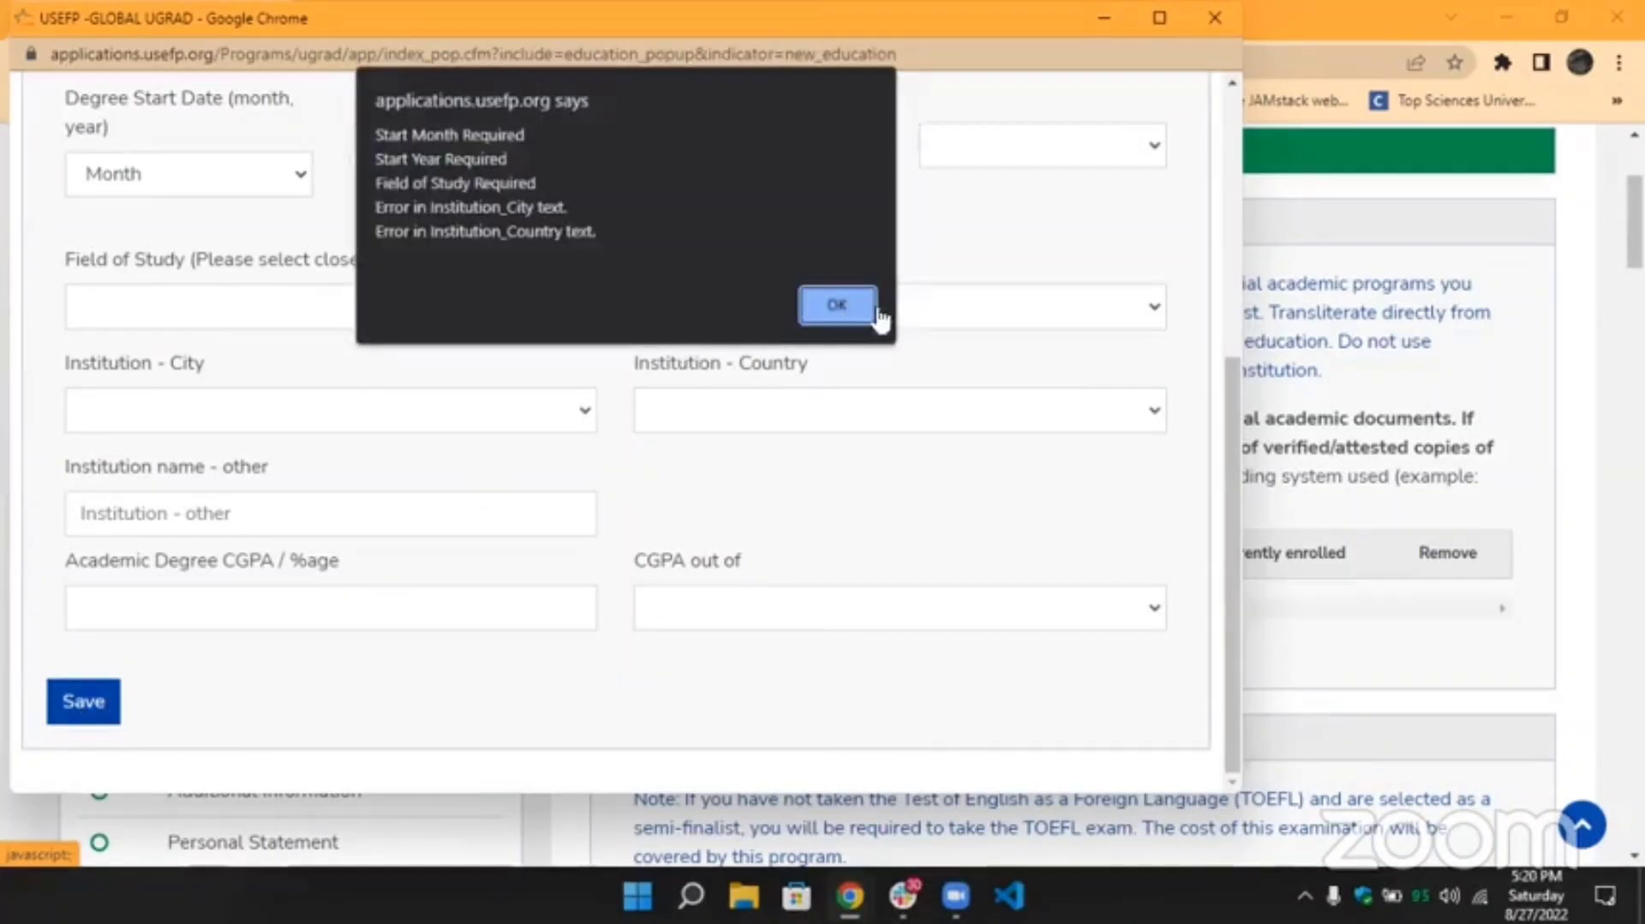
left_click(848, 310)
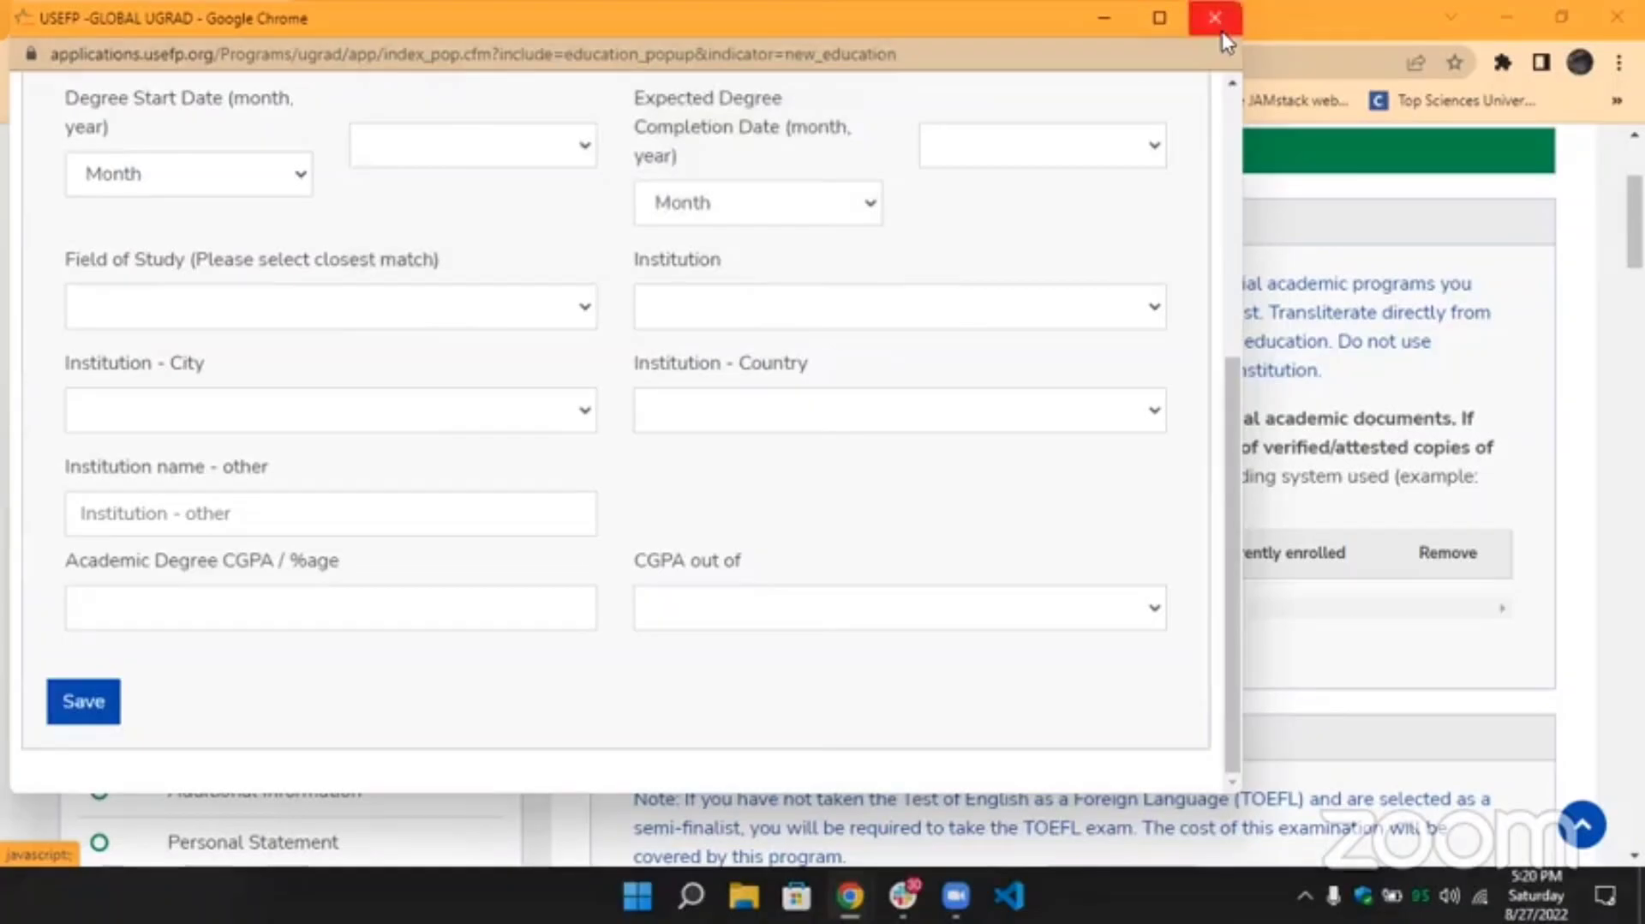
left_click(1216, 21)
scroll(1082, 476, "down", 2)
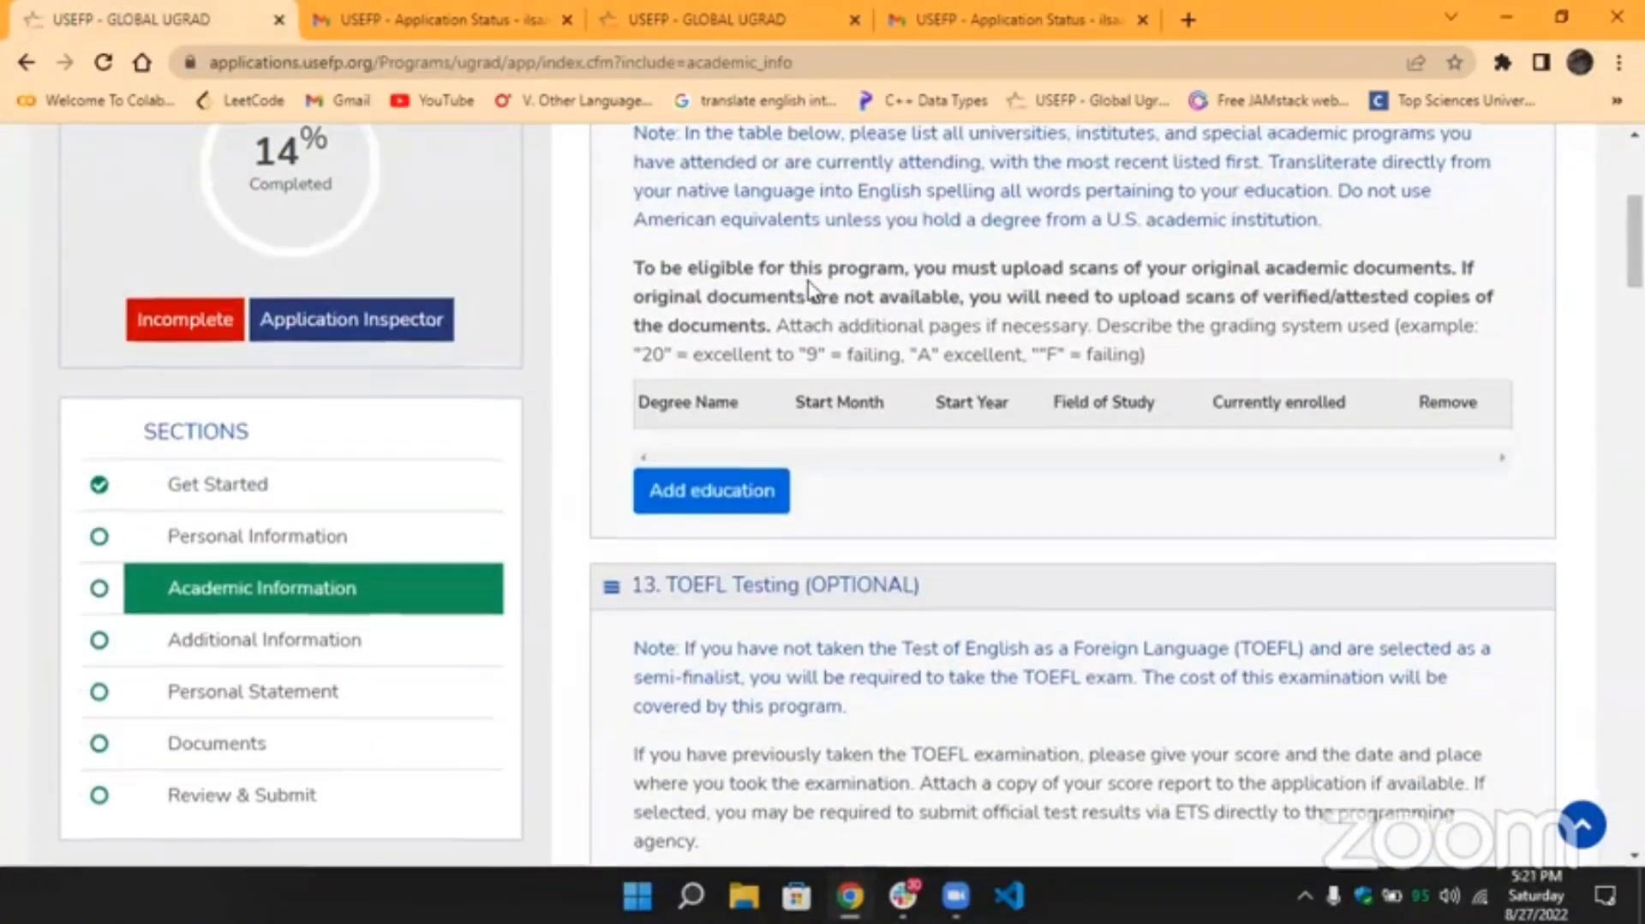
scroll(810, 291, "down", 4)
scroll(866, 289, "up", 2)
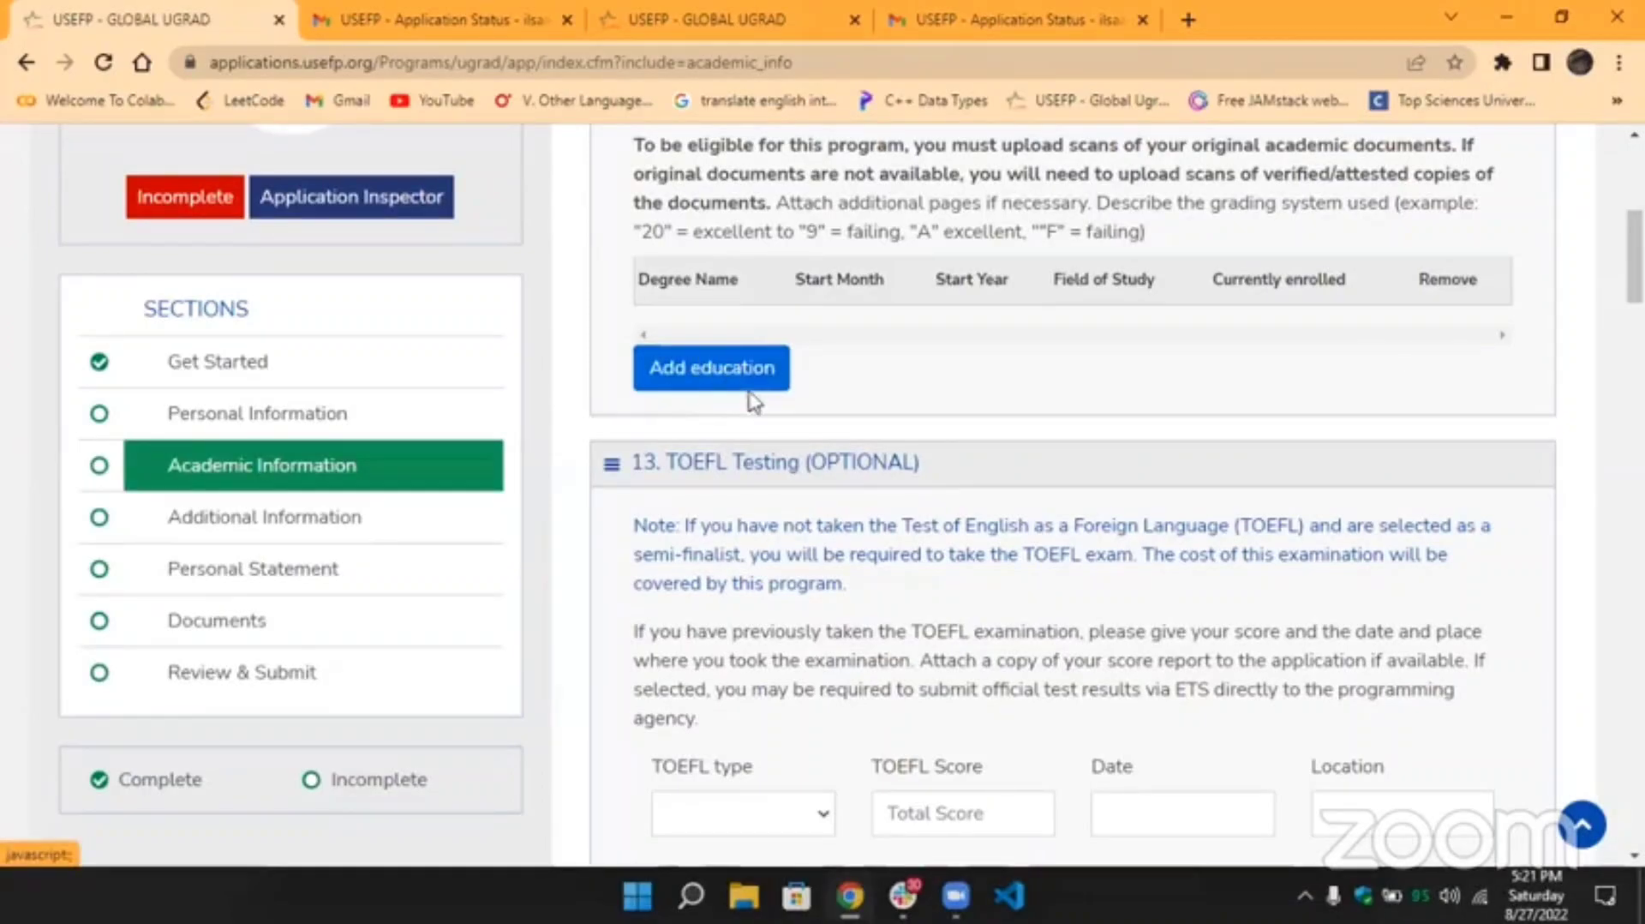
scroll(821, 419, "down", 2)
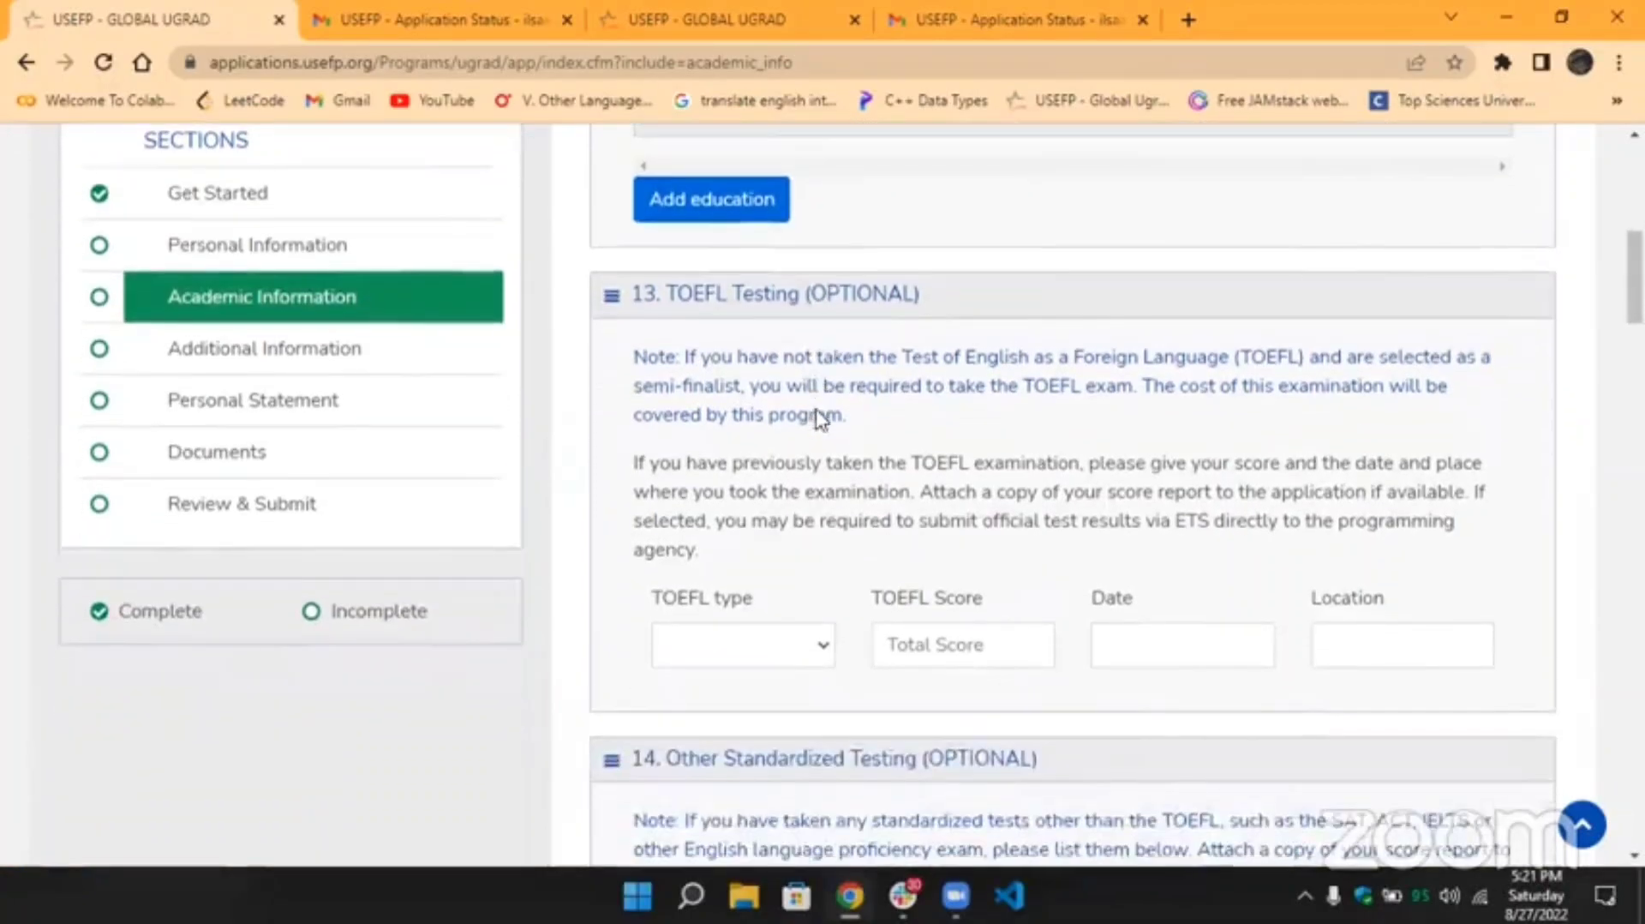
Start a new education entry with Currently Enrolled left at No and view the CGPA field.
left_click(716, 212)
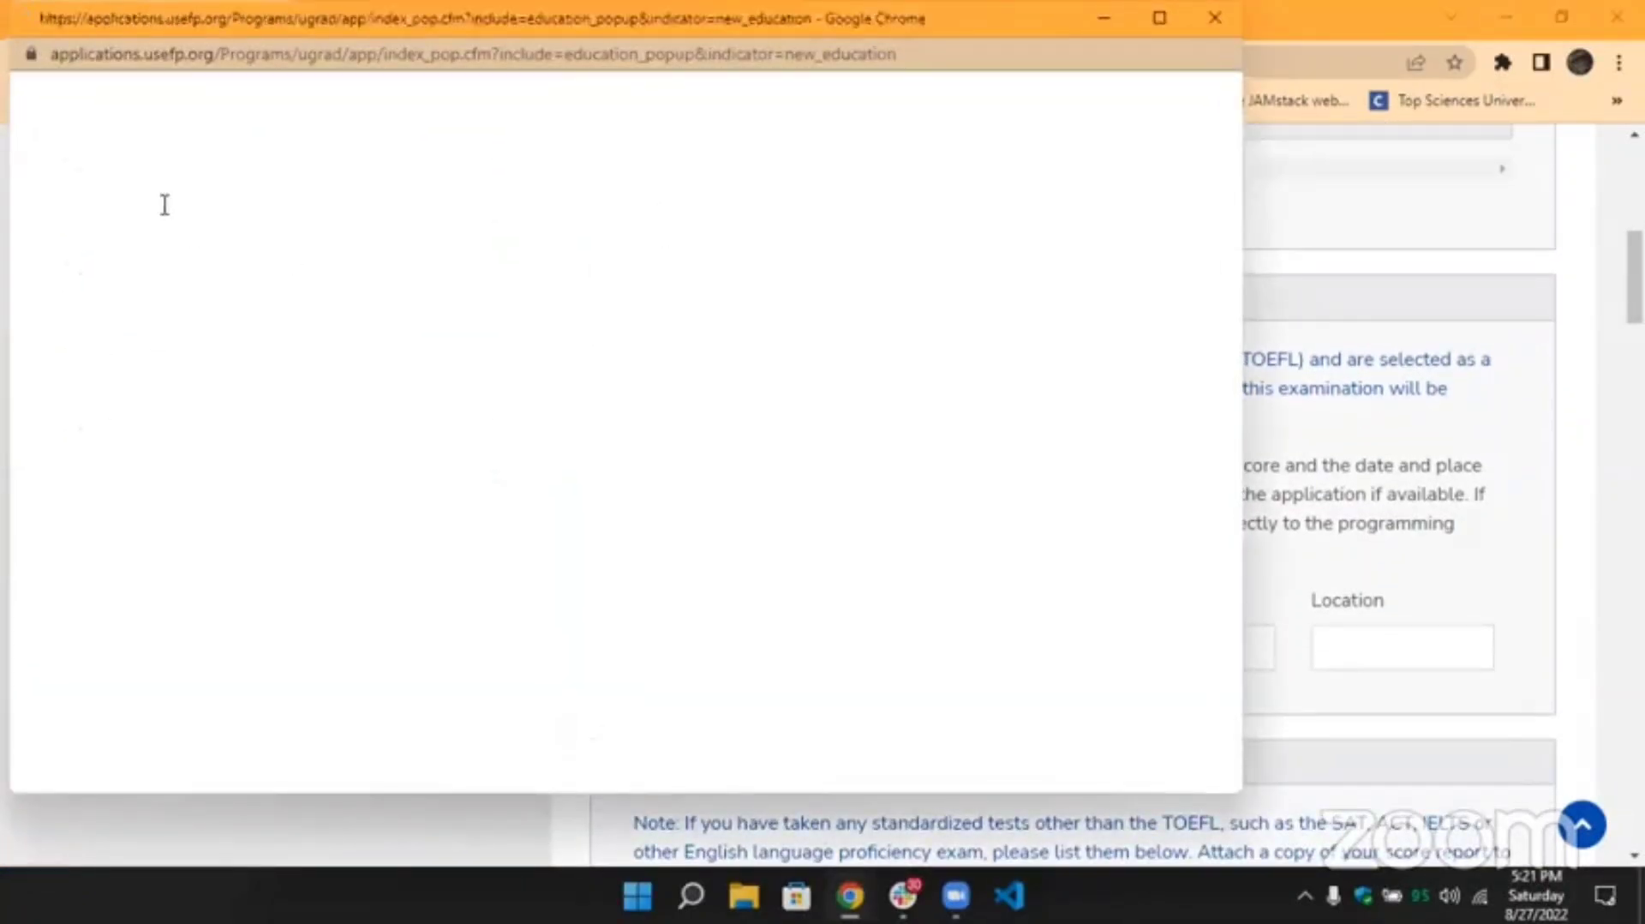
left_click(284, 495)
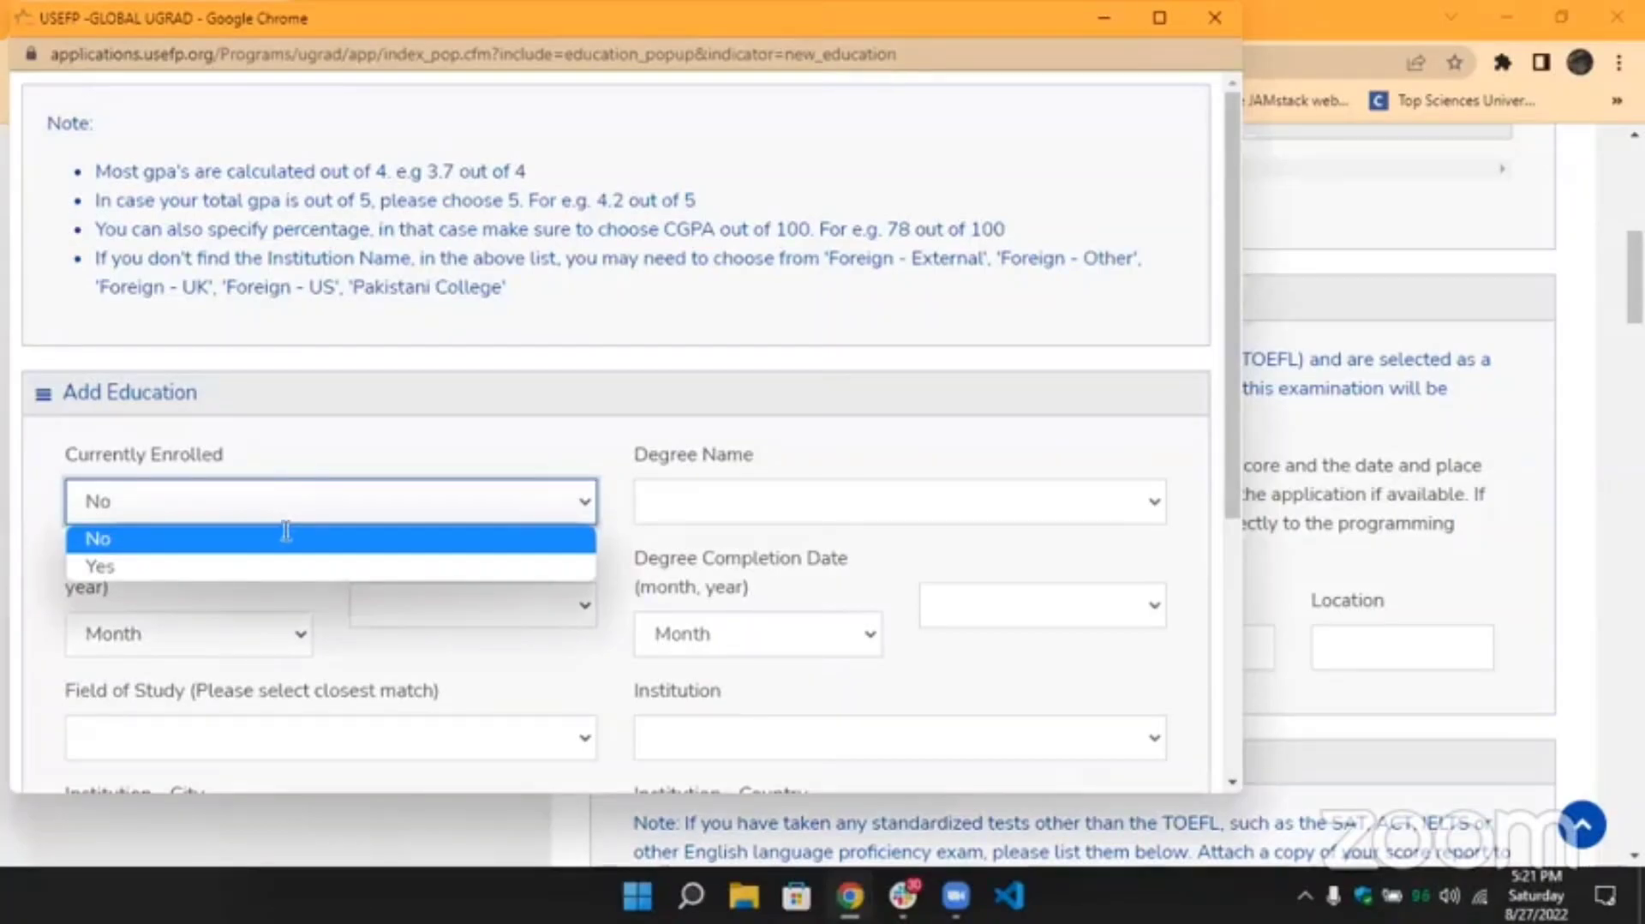
left_click(285, 531)
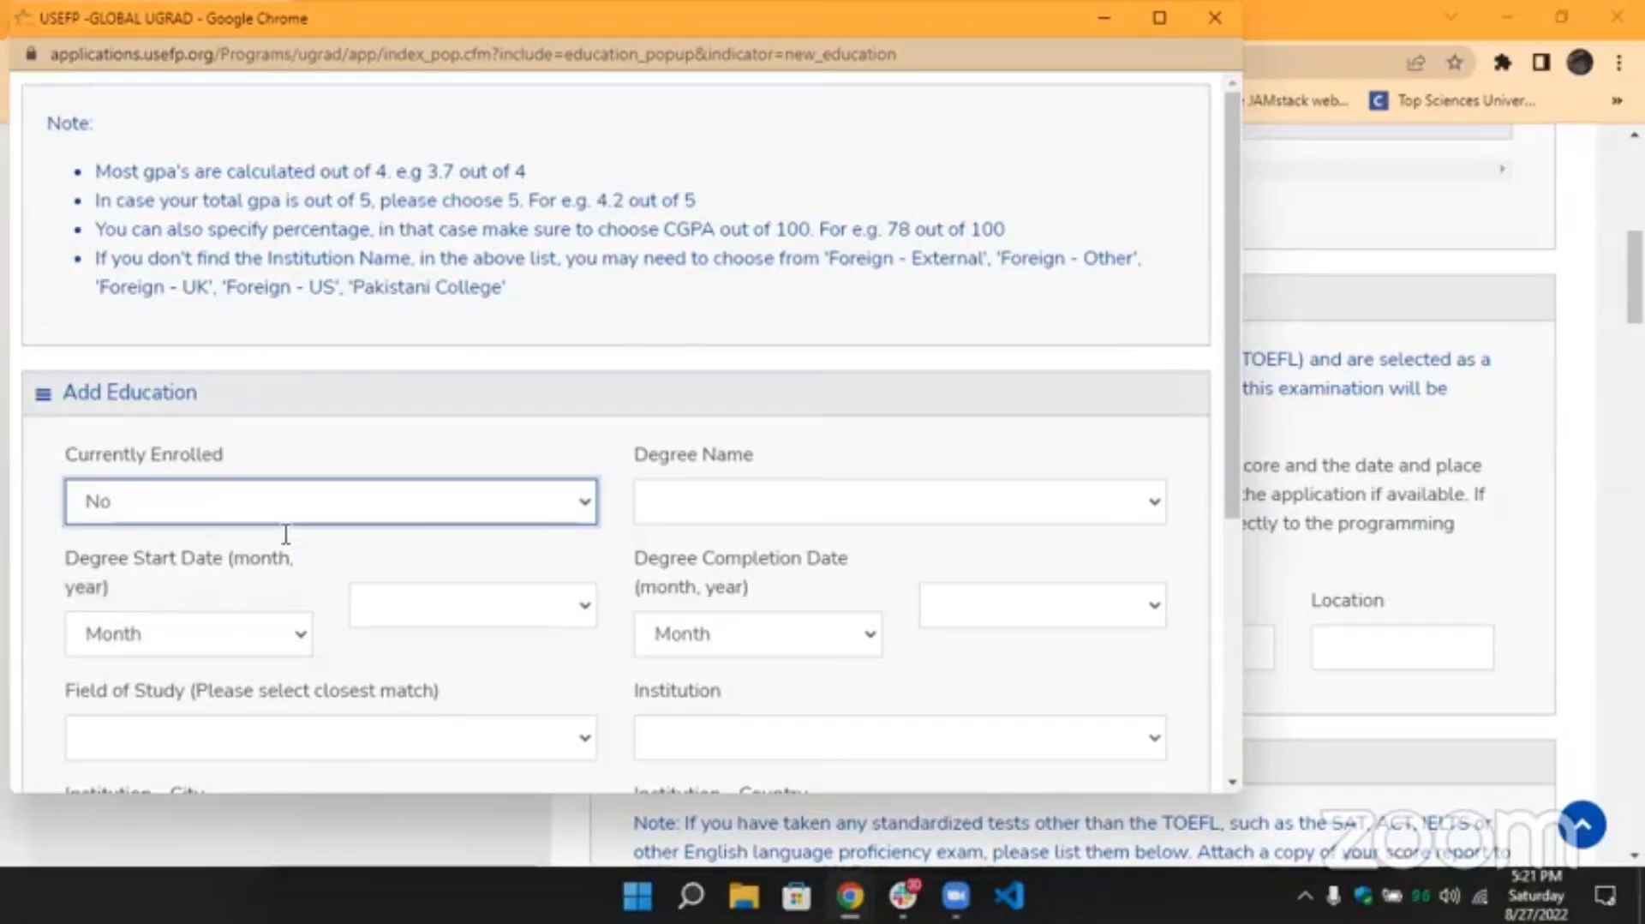
scroll(286, 533, "down", 5)
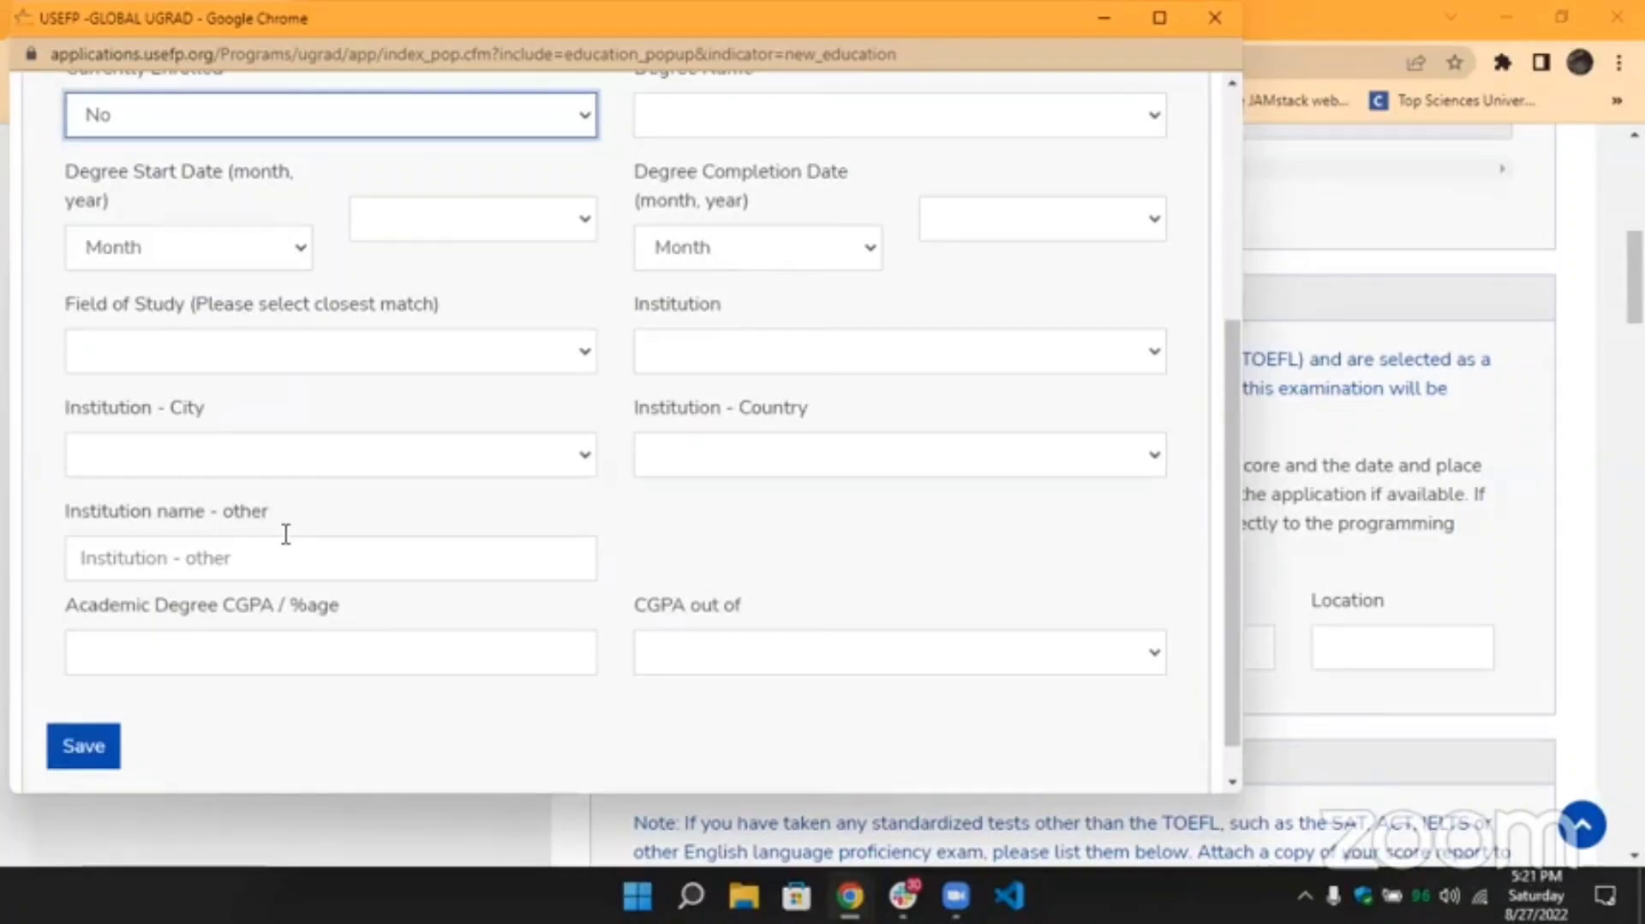
left_click(258, 648)
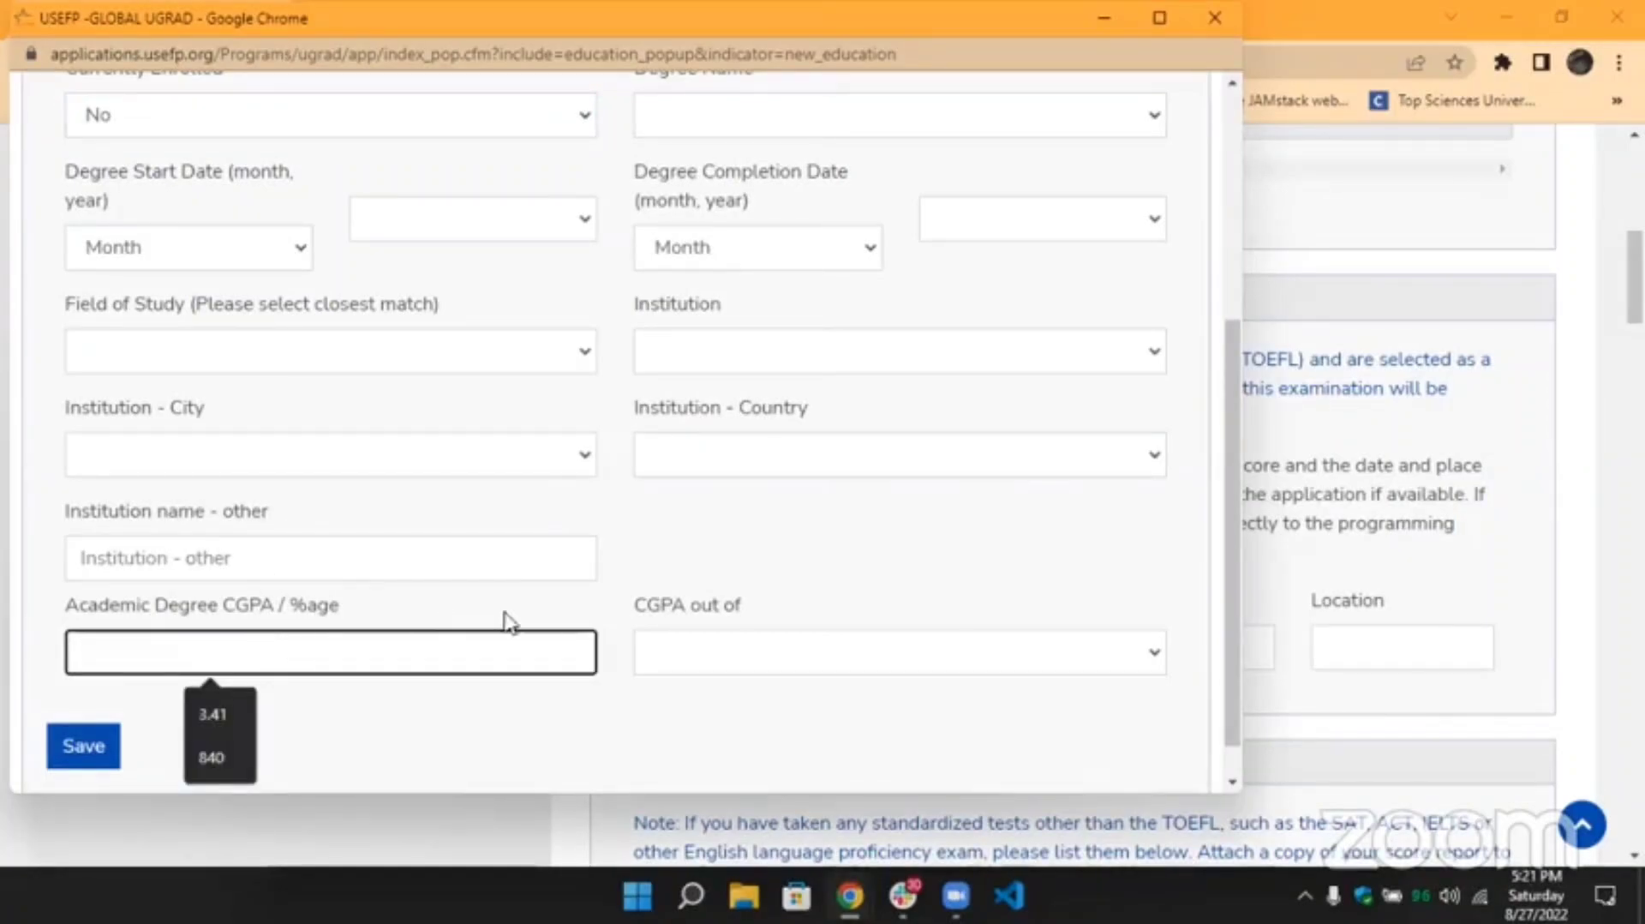
left_click(337, 413)
scroll(337, 412, "up", 2)
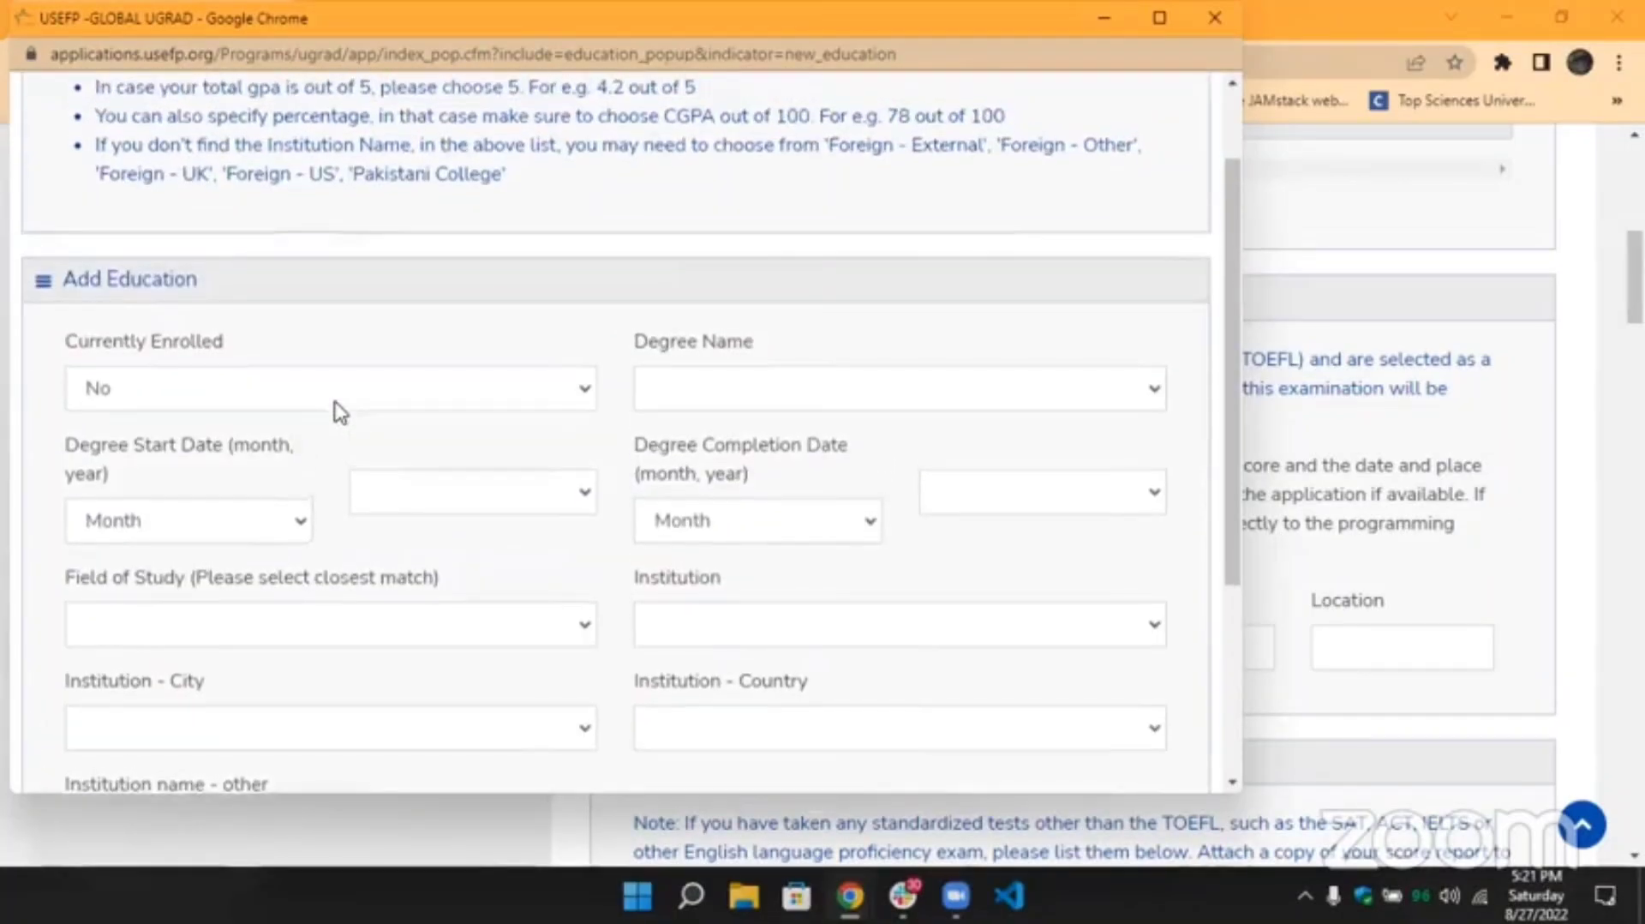
scroll(340, 413, "down", 1)
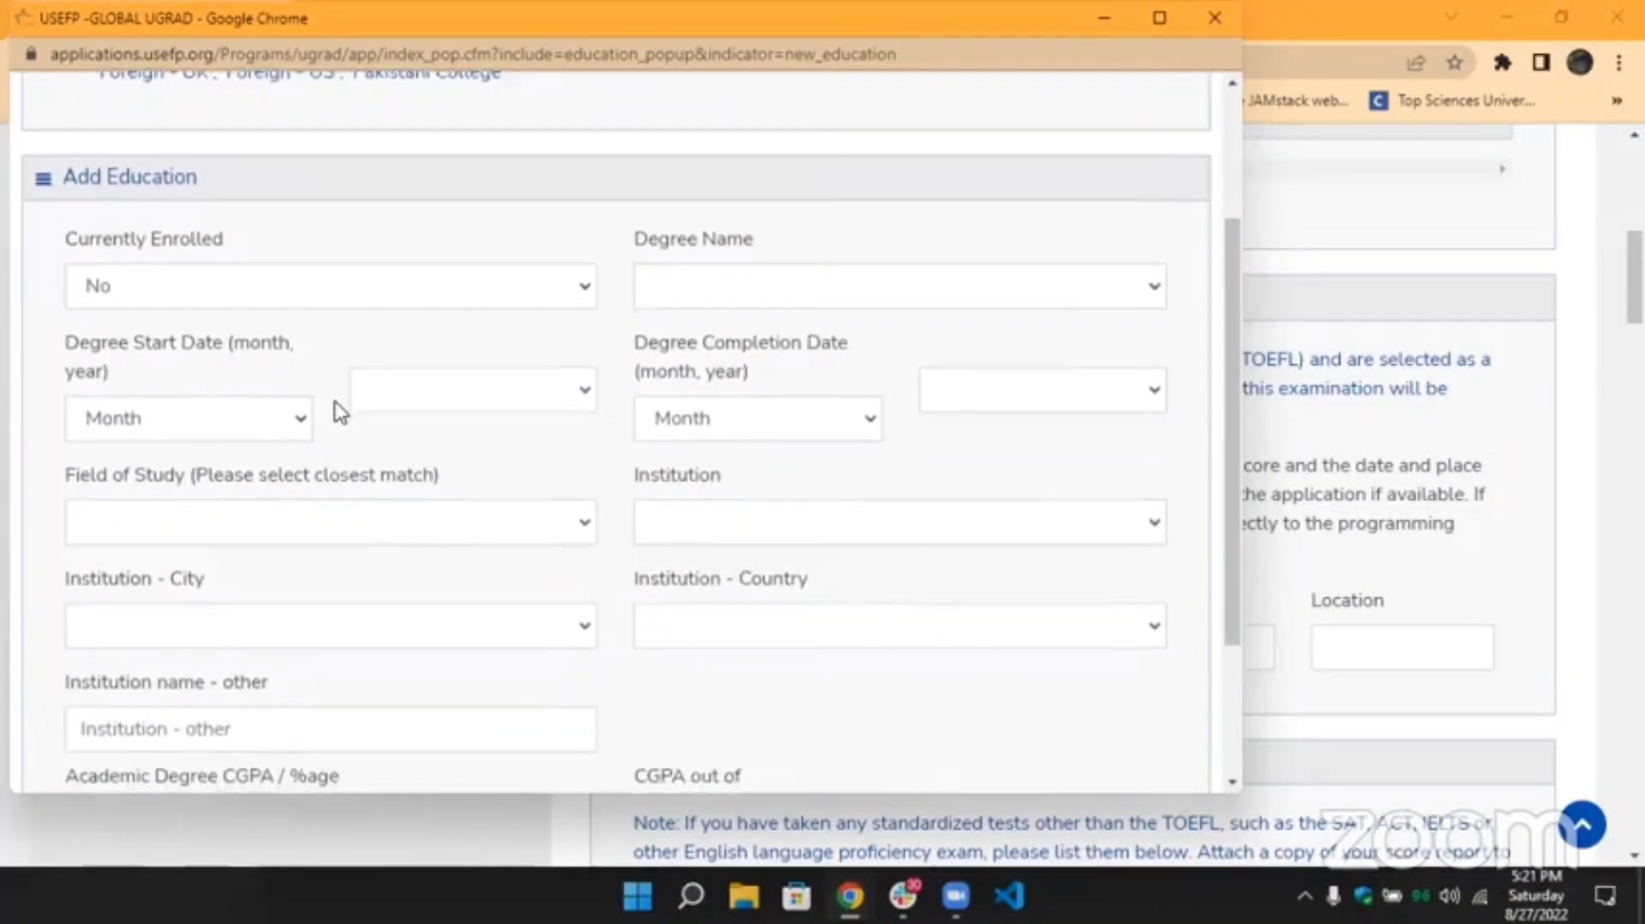
scroll(340, 413, "down", 1)
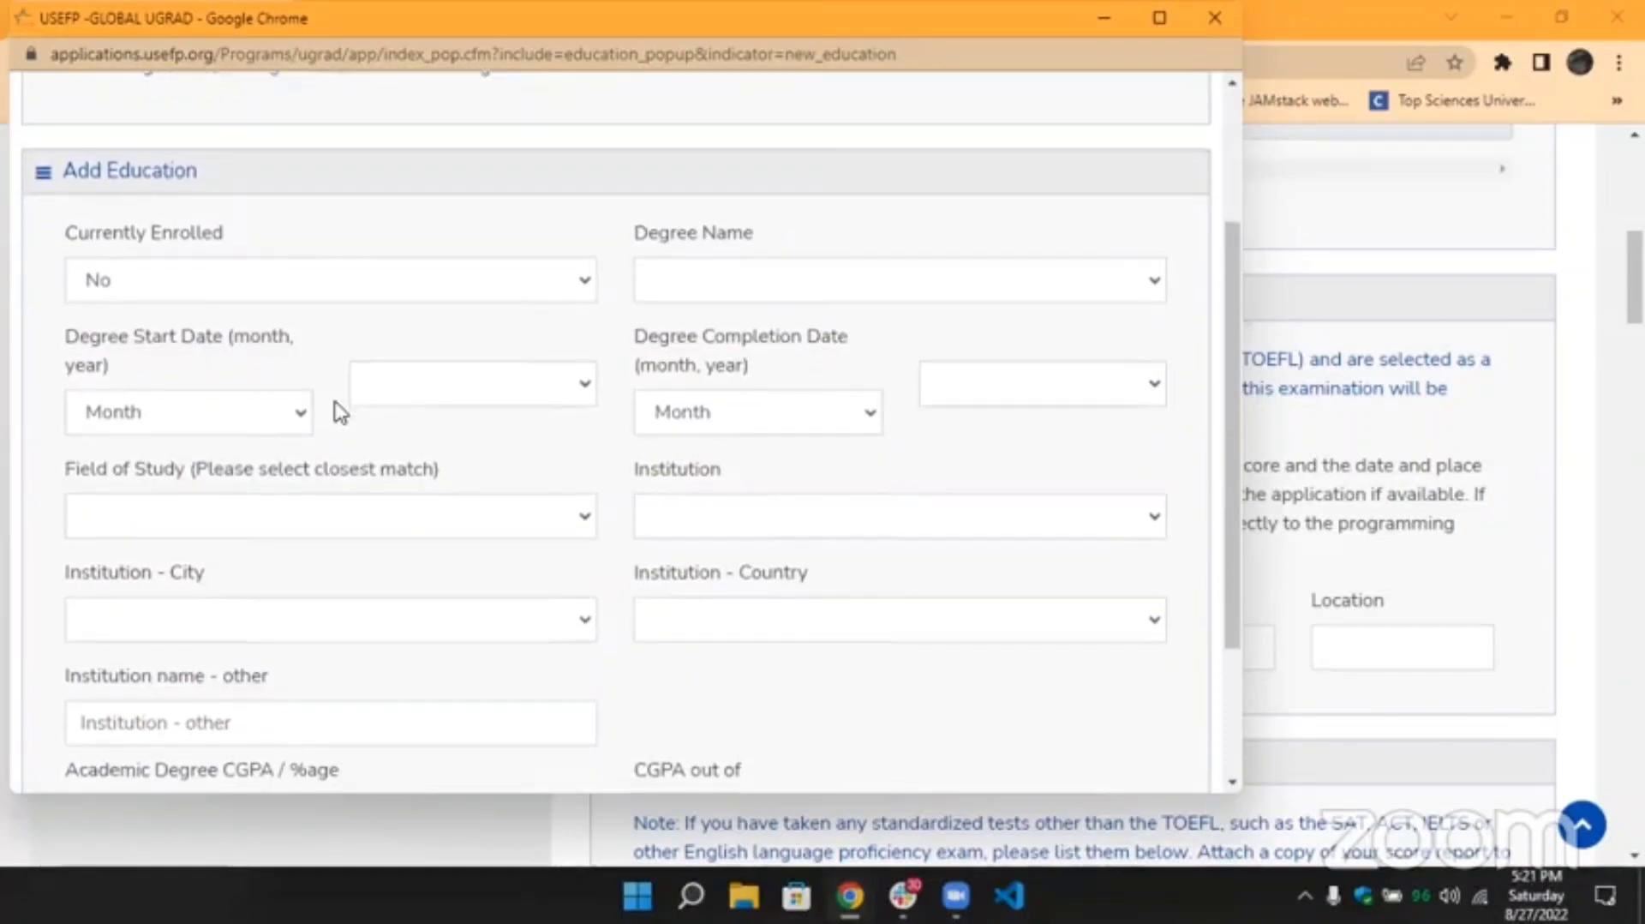
scroll(340, 412, "down", 1)
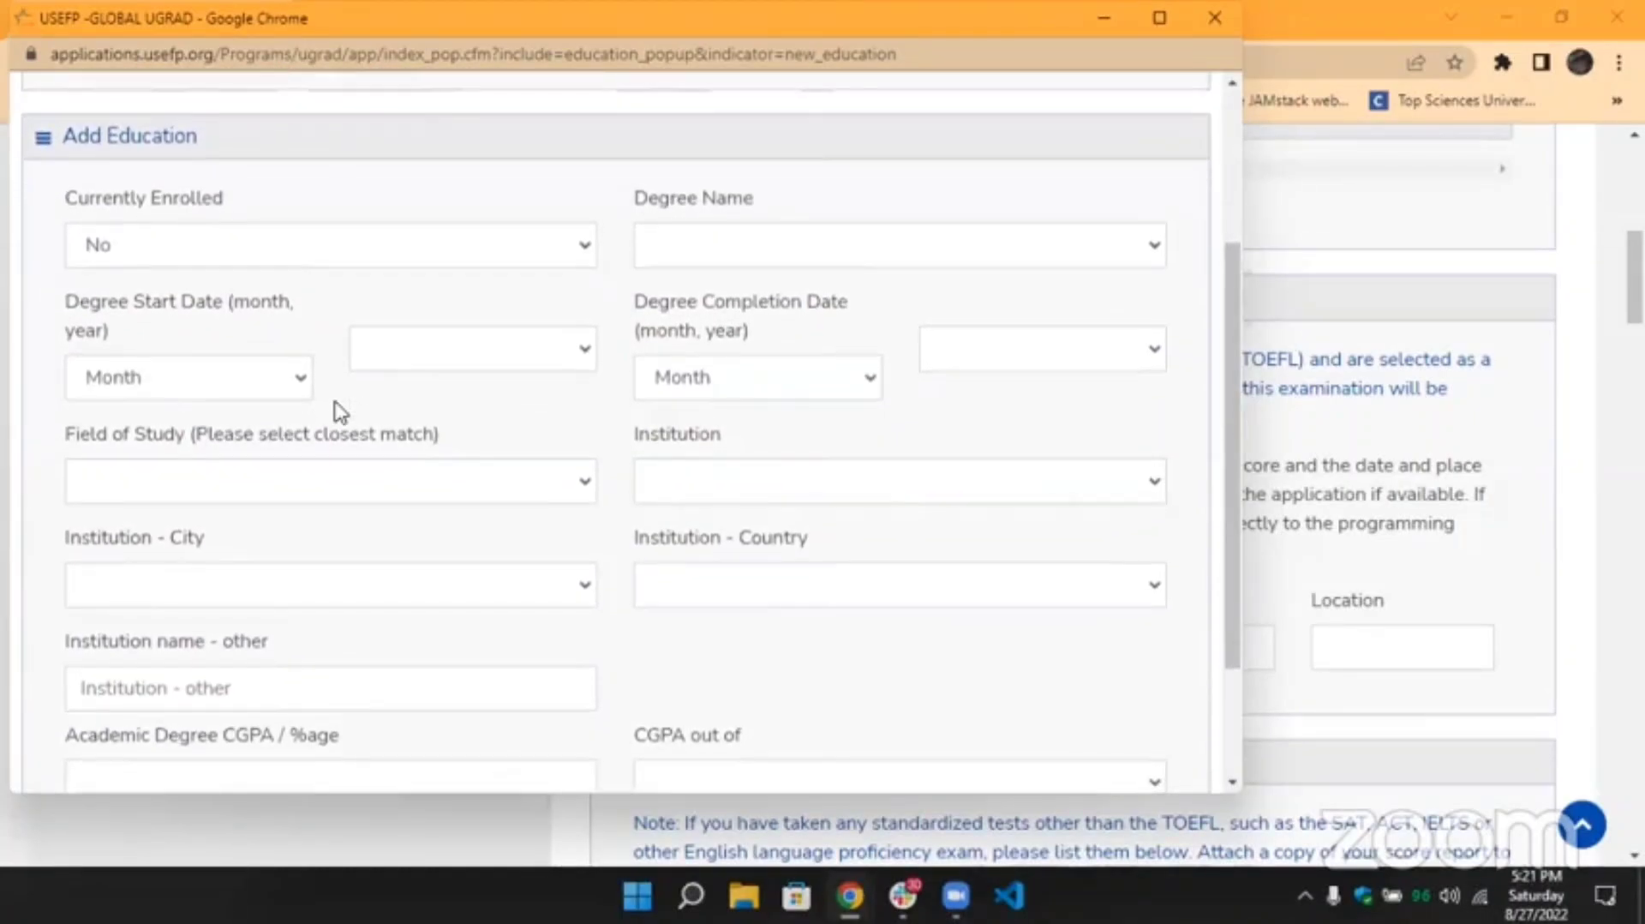
scroll(340, 413, "down", 1)
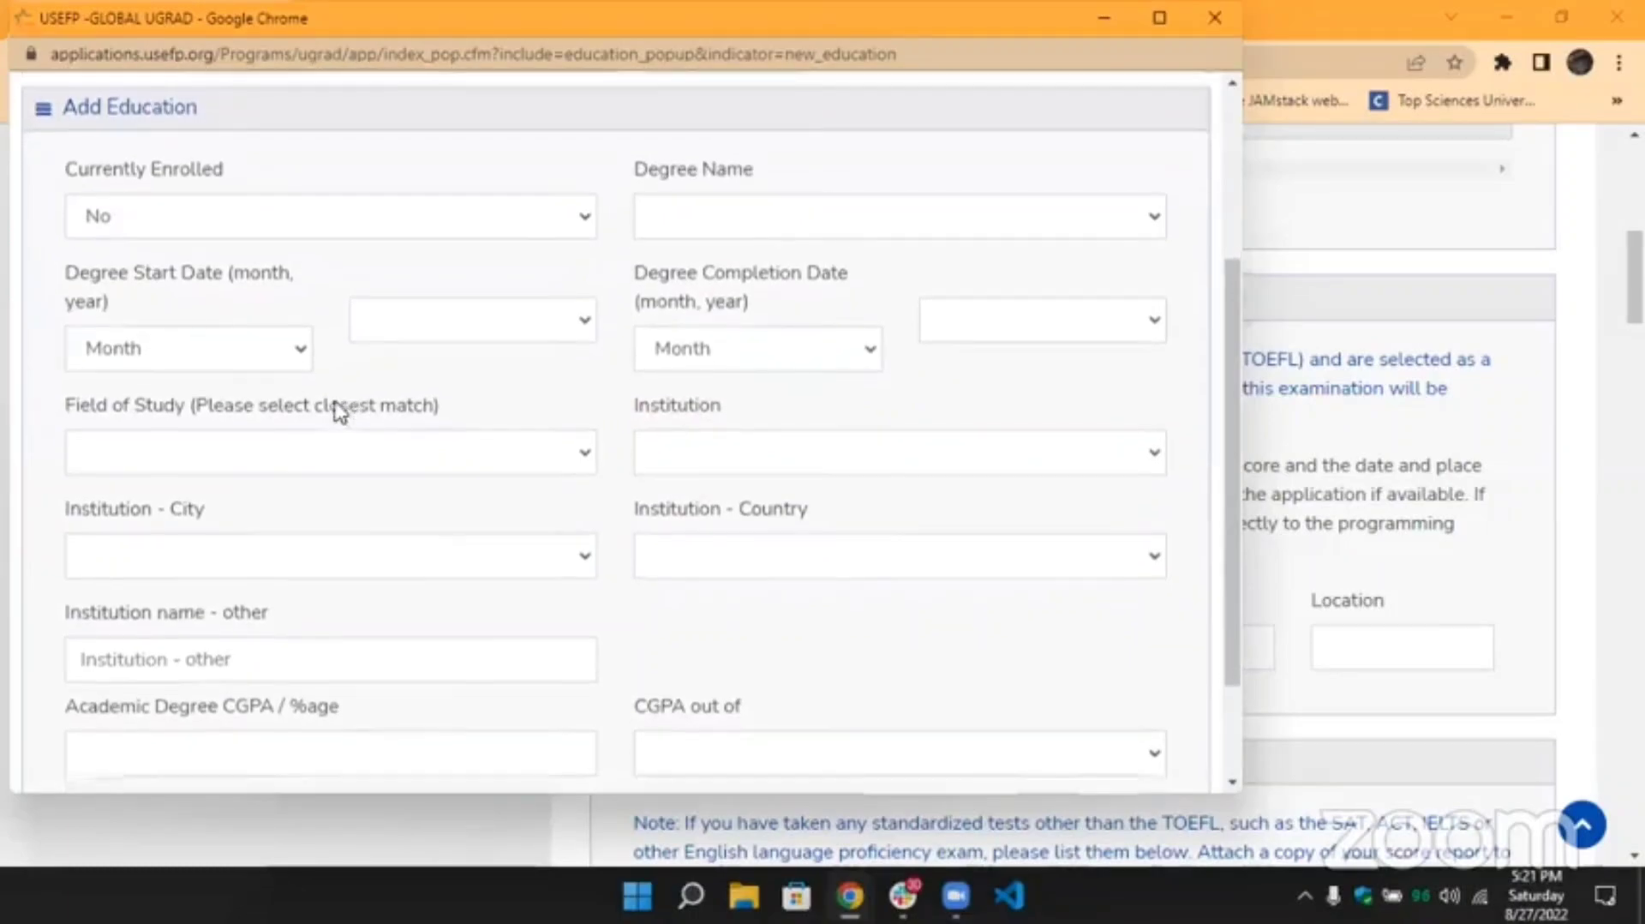
Pick Intermediate as Degree Name, keep Currently Enrolled at No, and close unsaved.
left_click(196, 224)
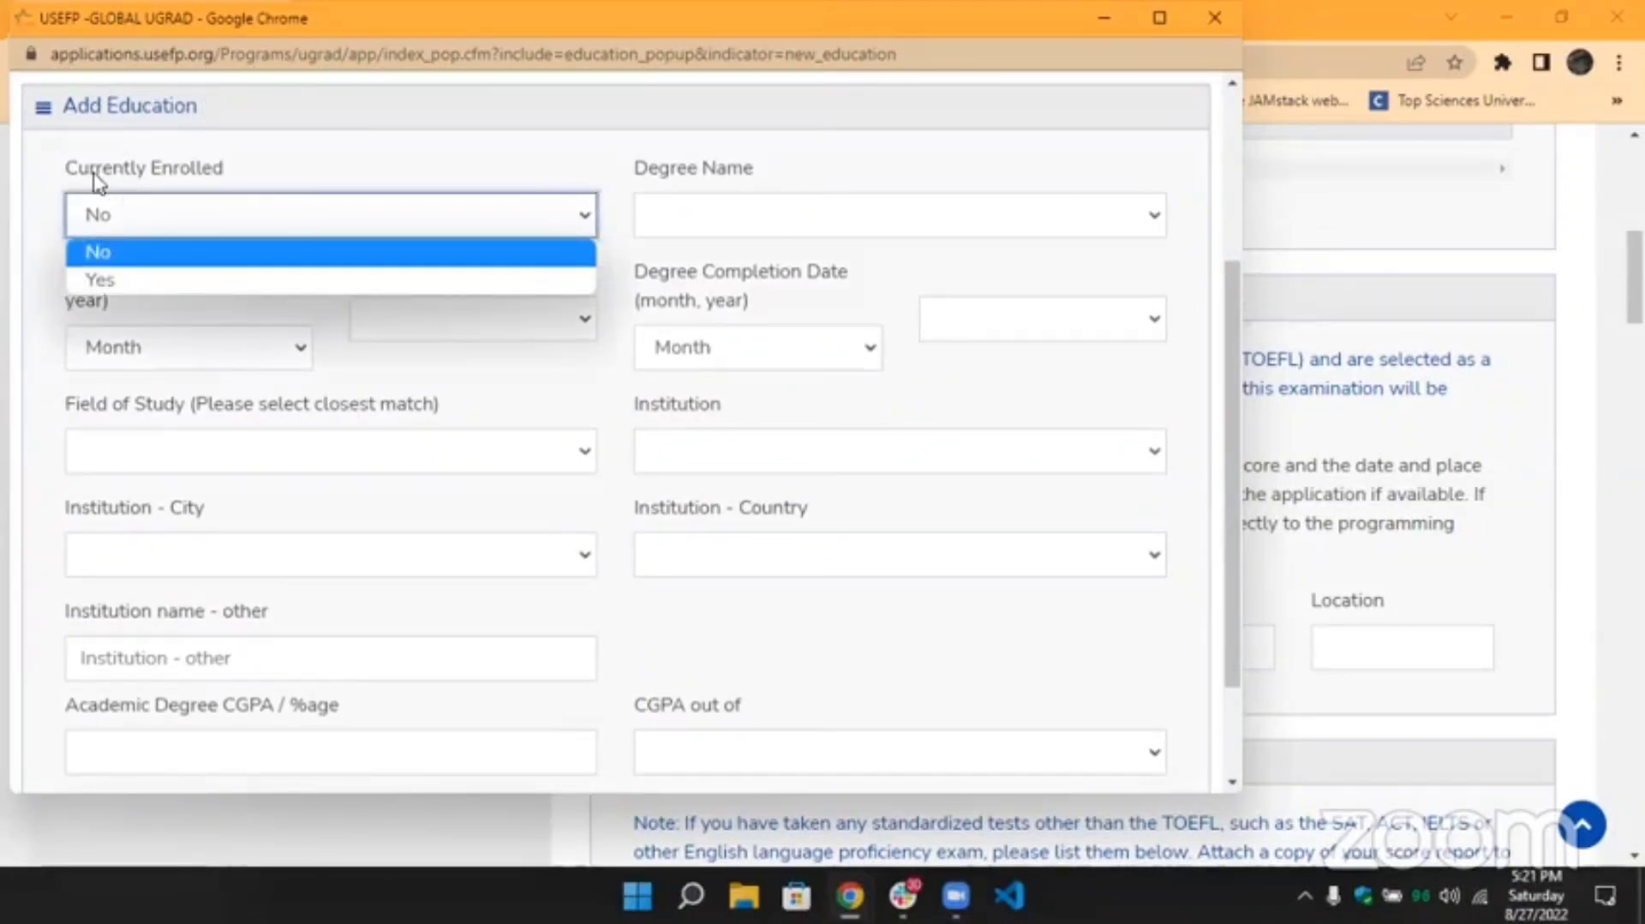
left_click_drag(73, 177, 246, 172)
left_click(246, 172)
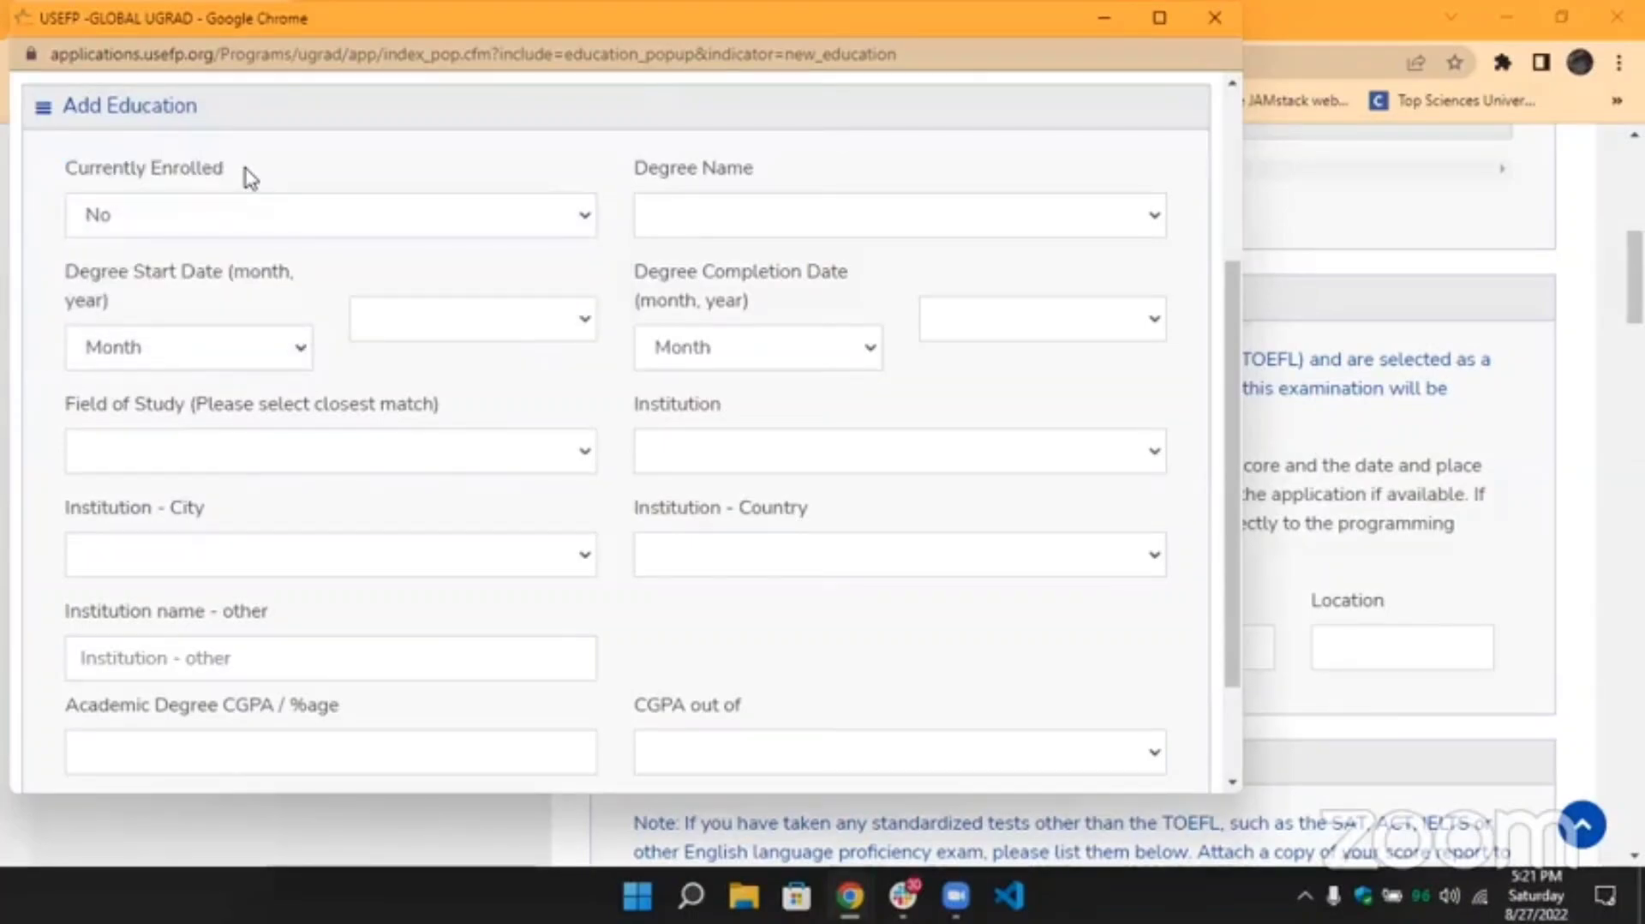
left_click(249, 226)
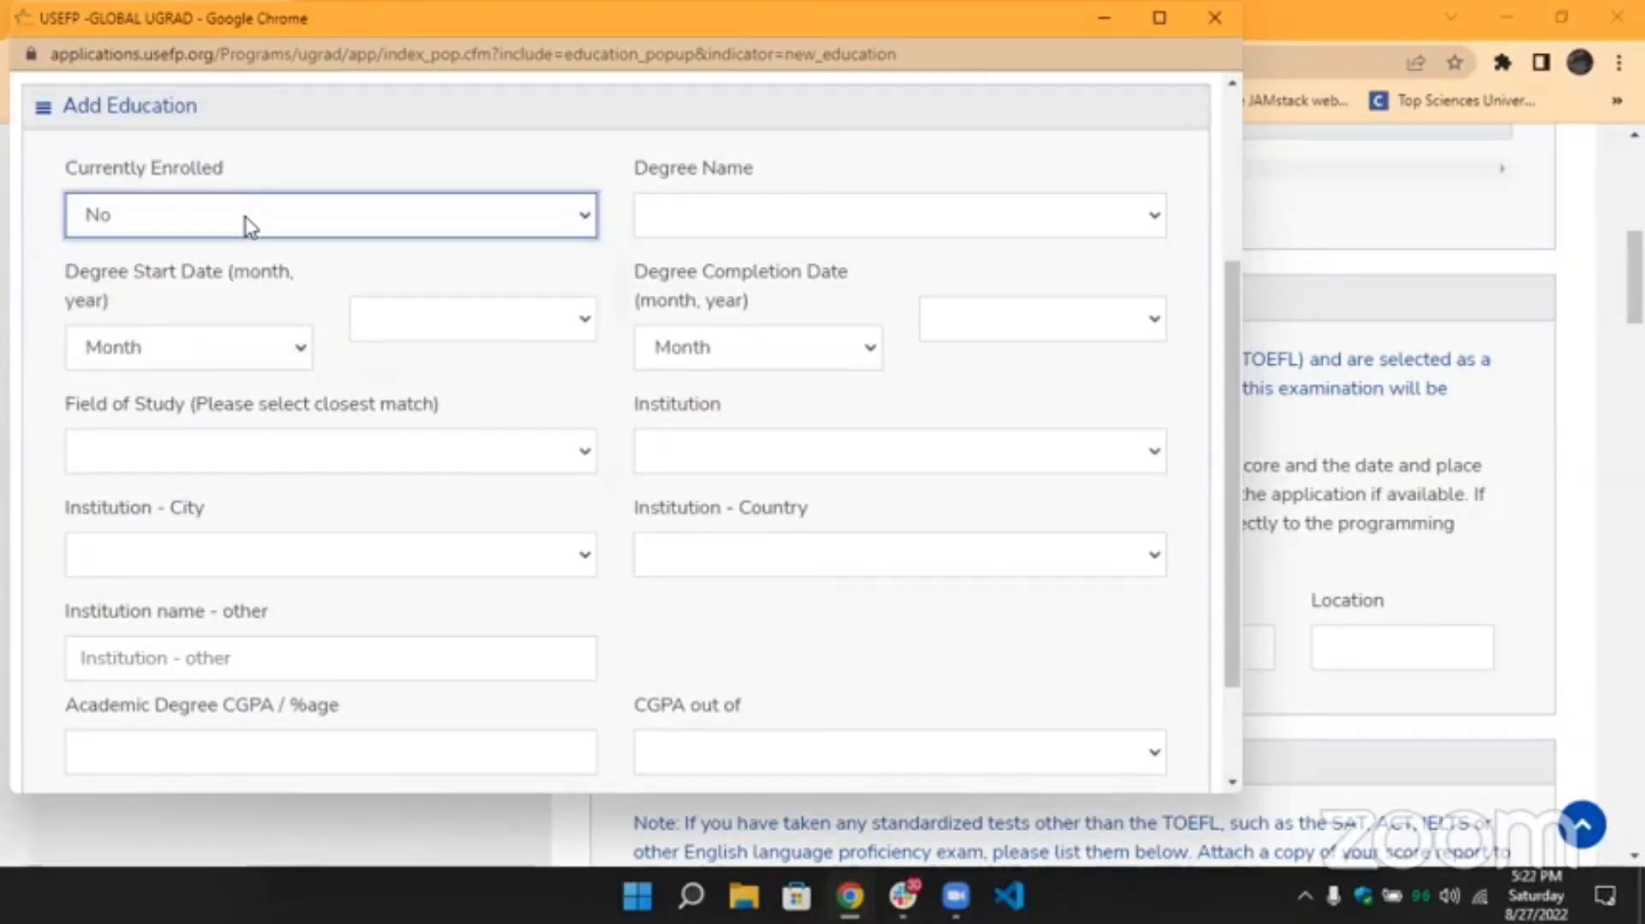
left_click(249, 226)
left_click(665, 233)
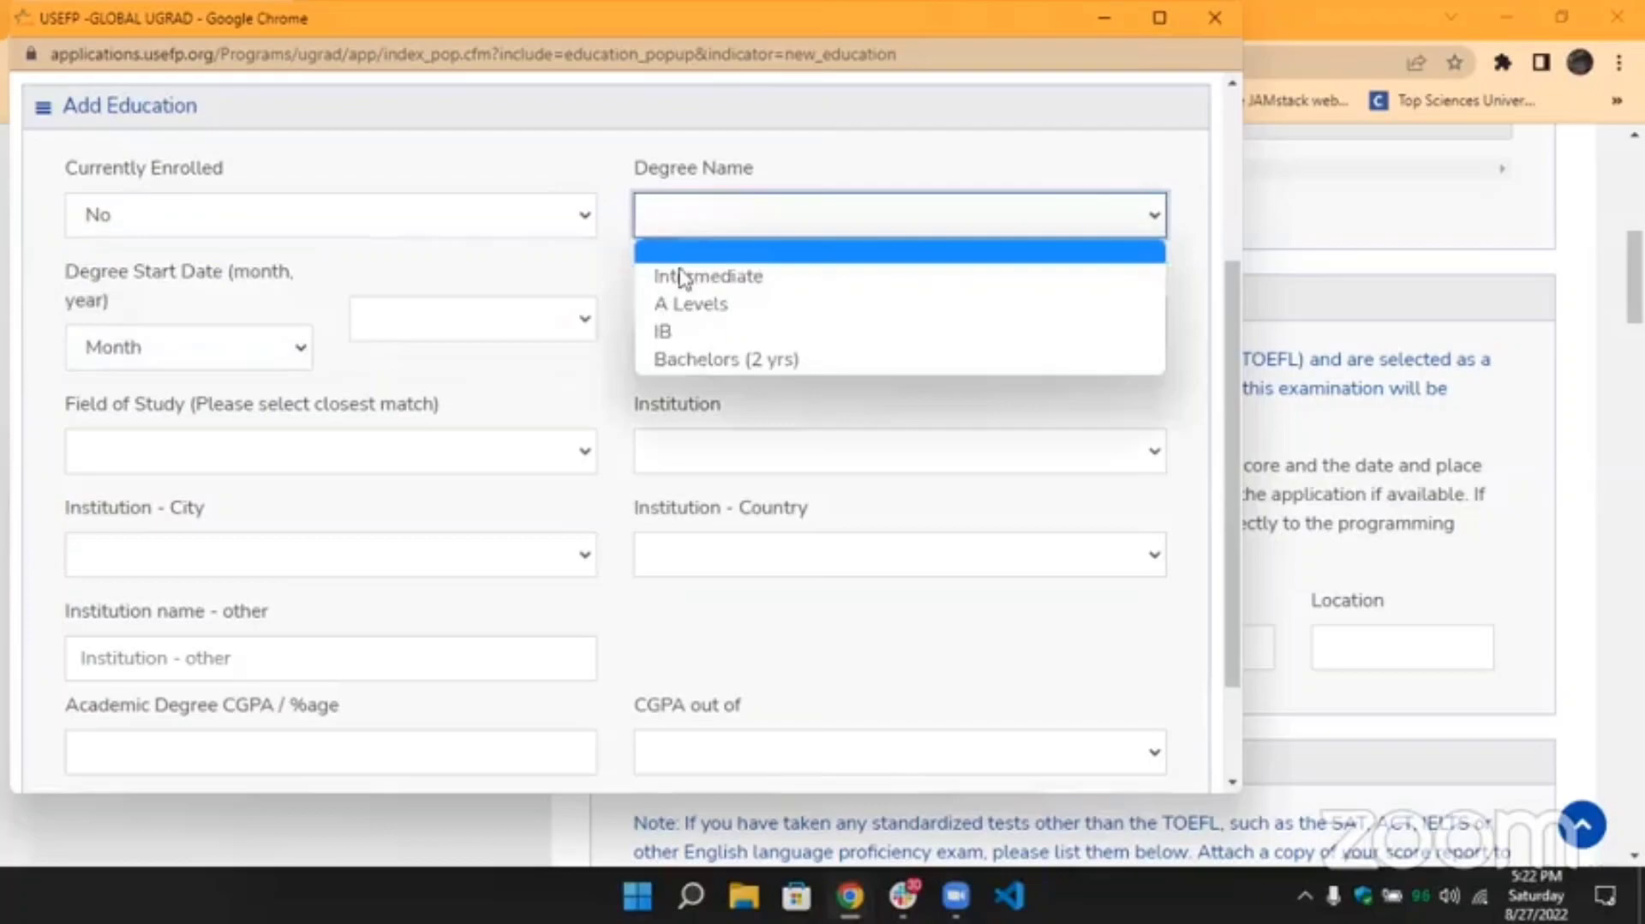
left_click(423, 224)
left_click(421, 257)
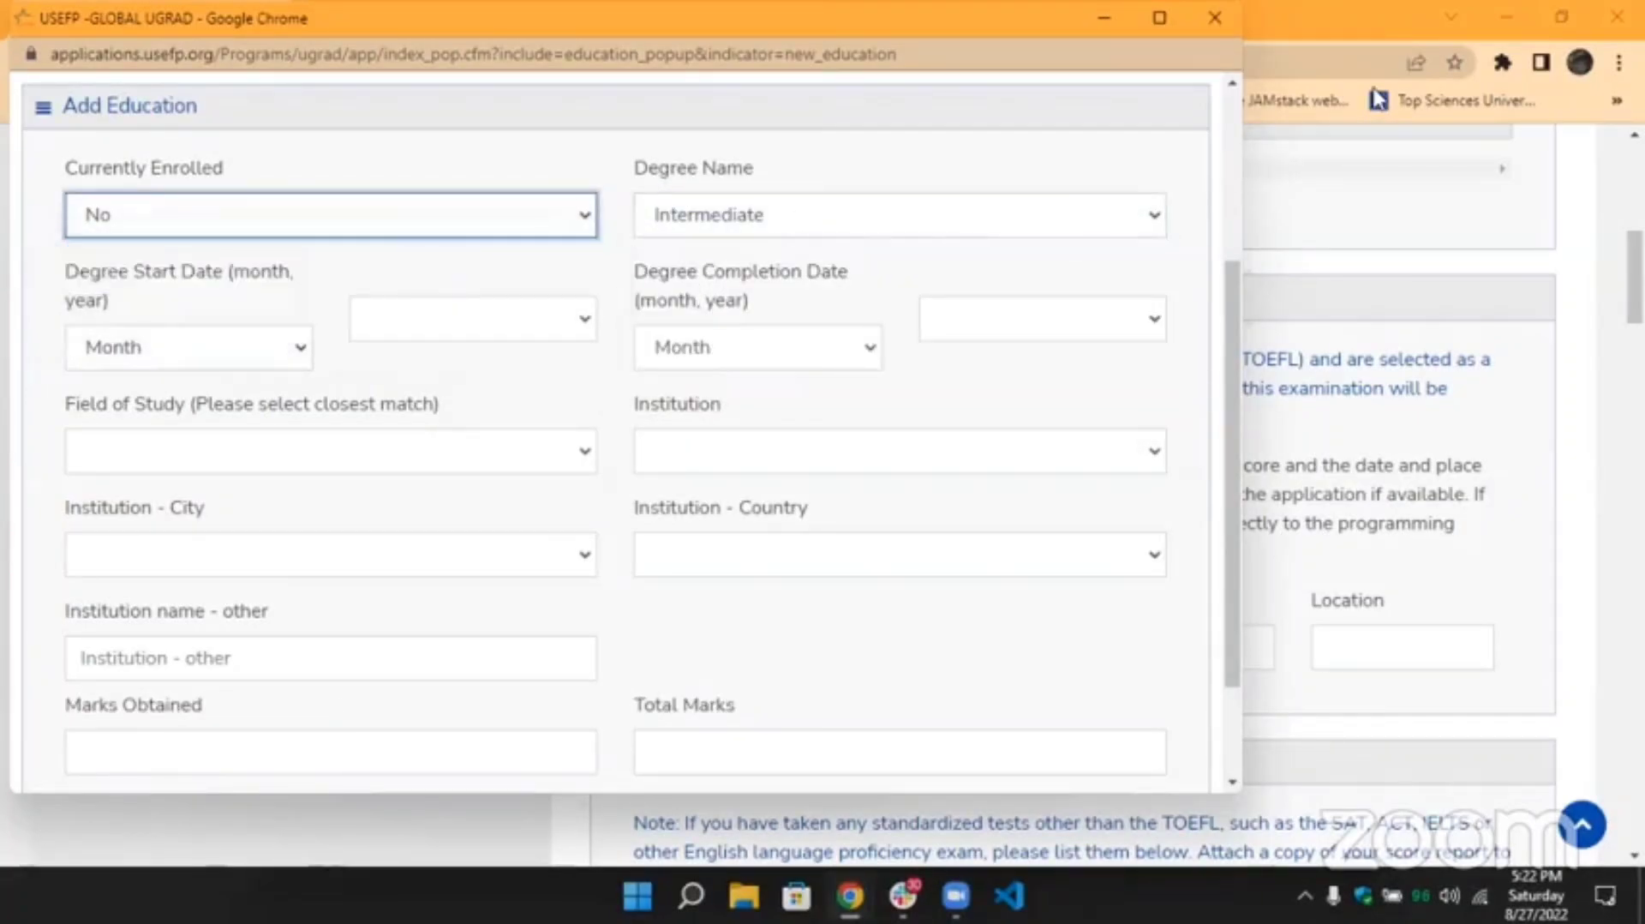
left_click(1215, 17)
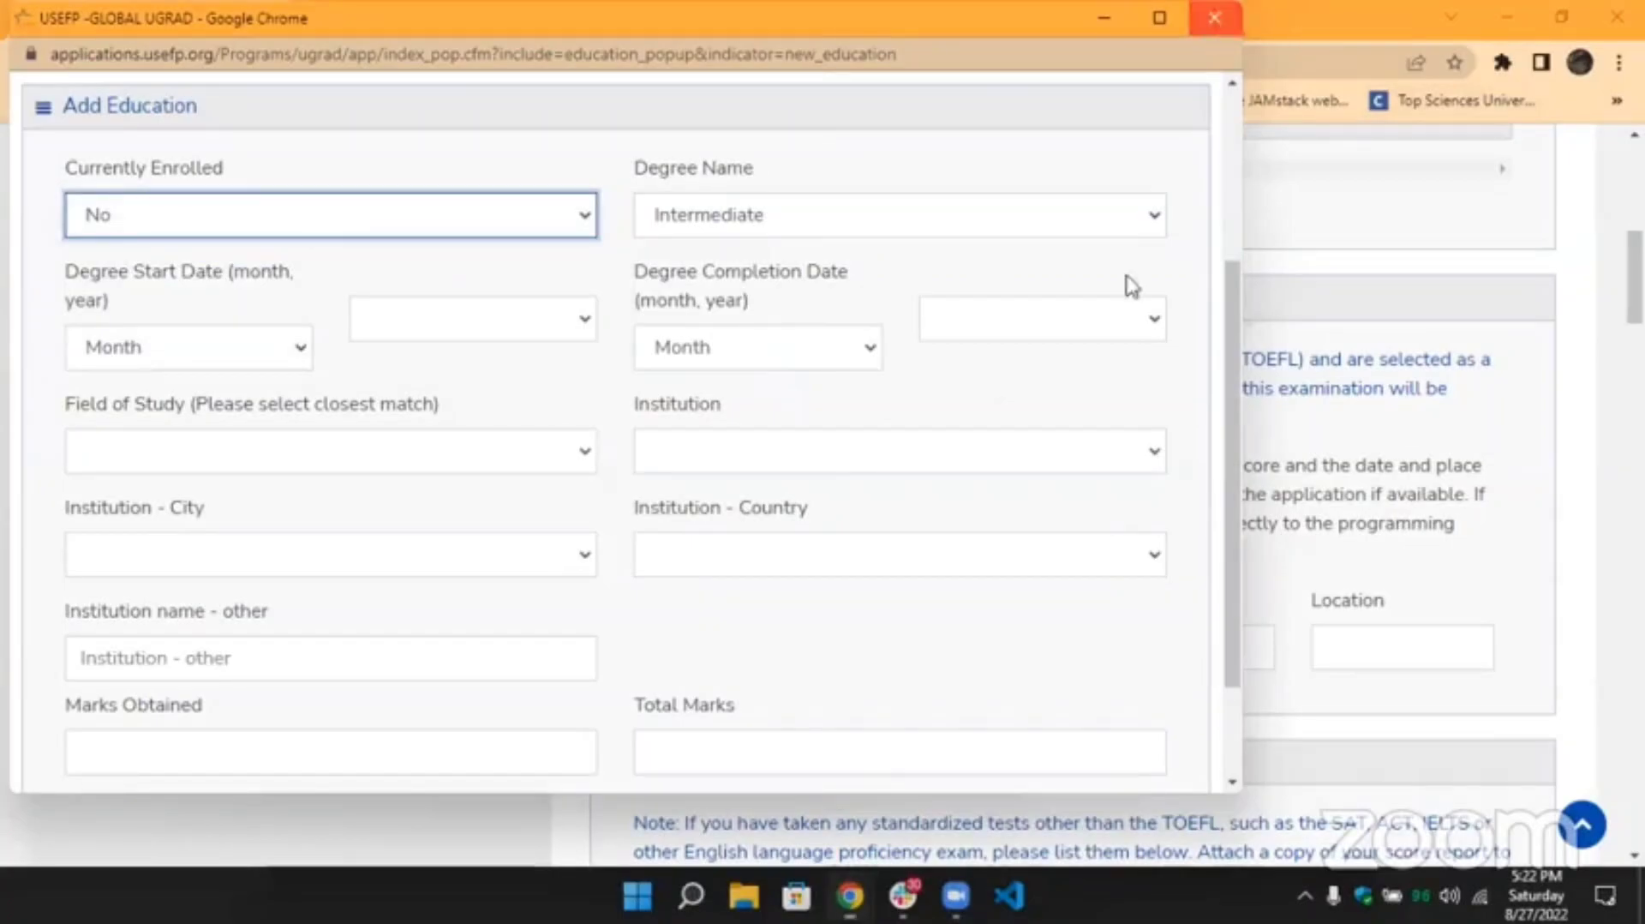
scroll(997, 562, "down", 1)
Point out the TOEFL Testing (OPTIONAL) heading and scroll down to 15. Language Proficiency.
scroll(998, 563, "down", 3)
scroll(986, 552, "up", 3)
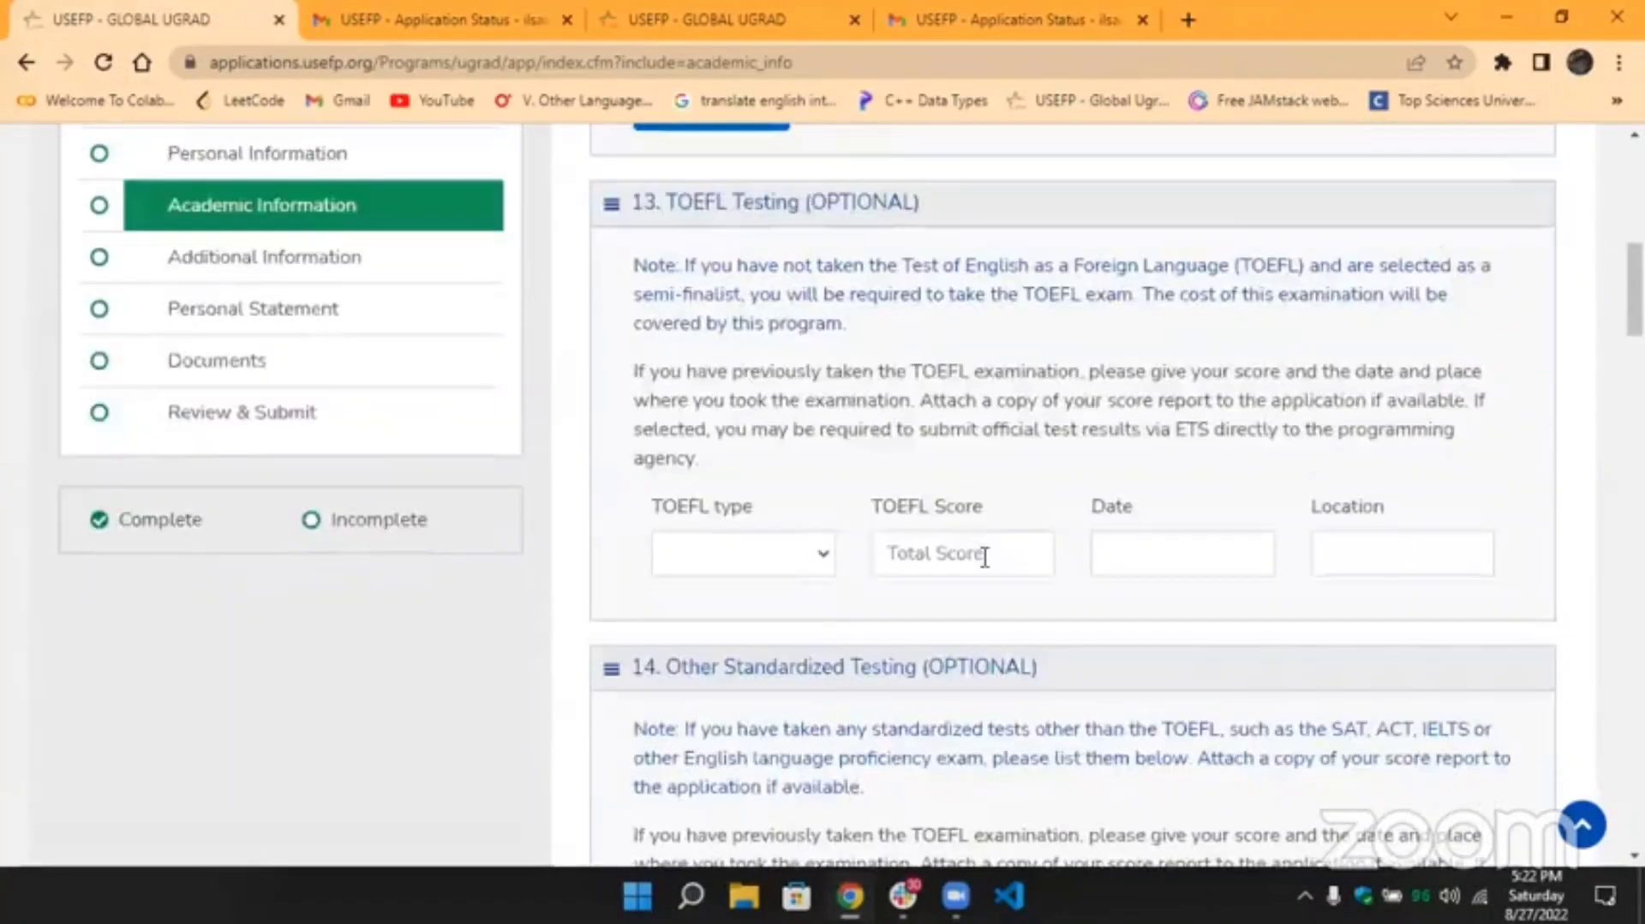
scroll(913, 514, "up", 2)
triple_click(801, 351)
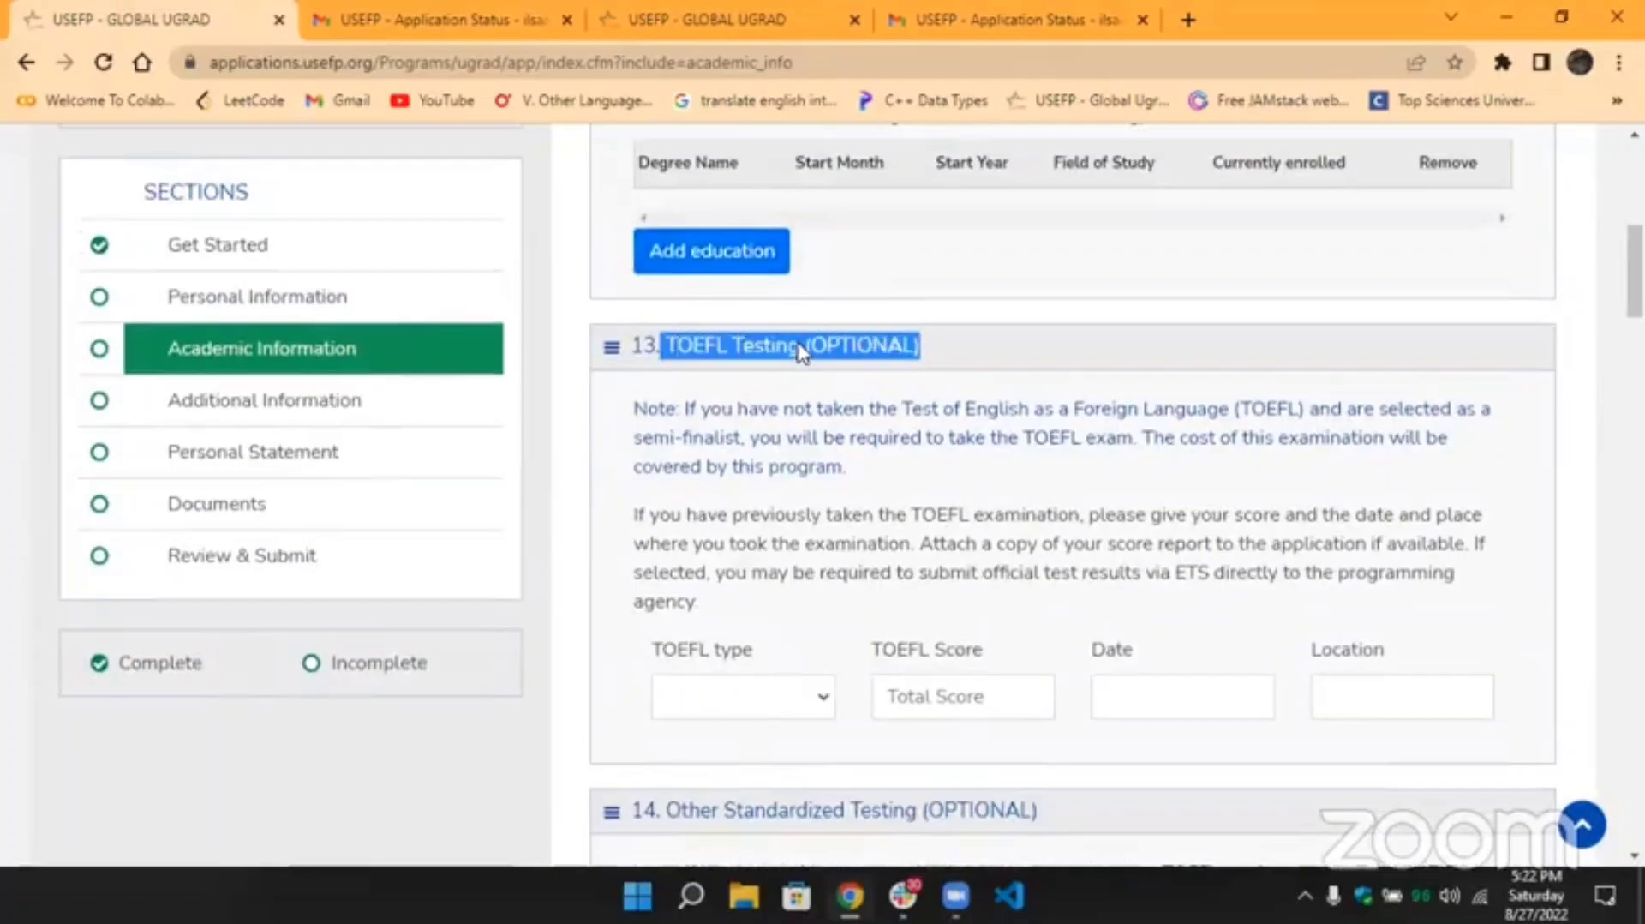
scroll(801, 351, "down", 5)
left_click_drag(631, 424, 1041, 425)
left_click(1046, 426)
scroll(1054, 426, "down", 9)
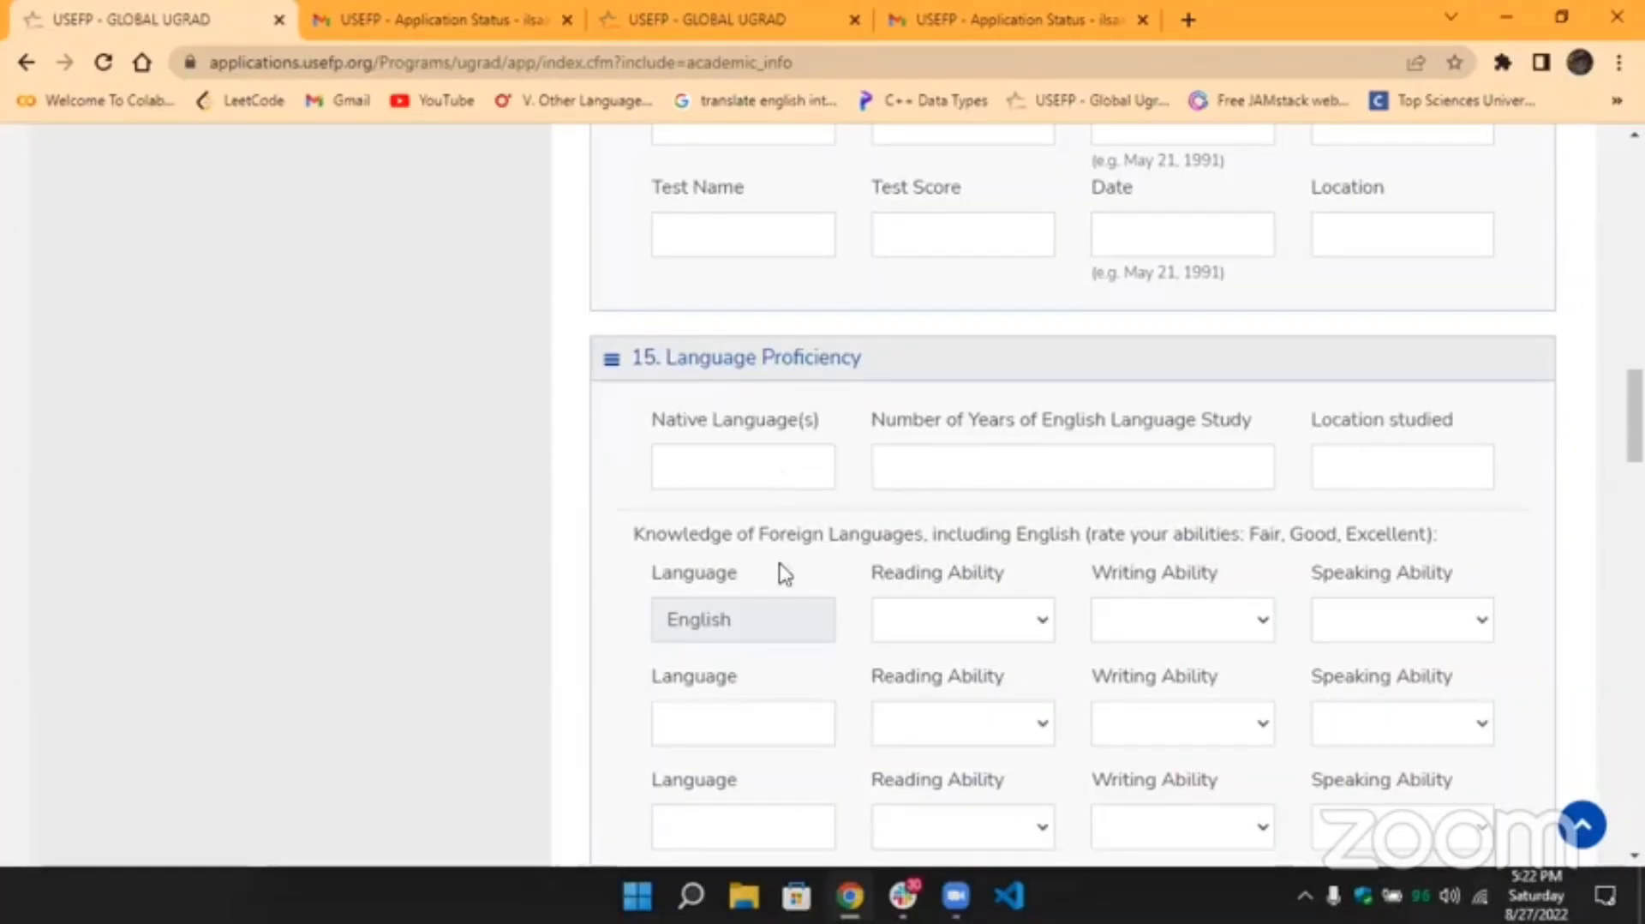
Show the English reading ratings and the years-of-study and study-location fields.
scroll(826, 591, "down", 2)
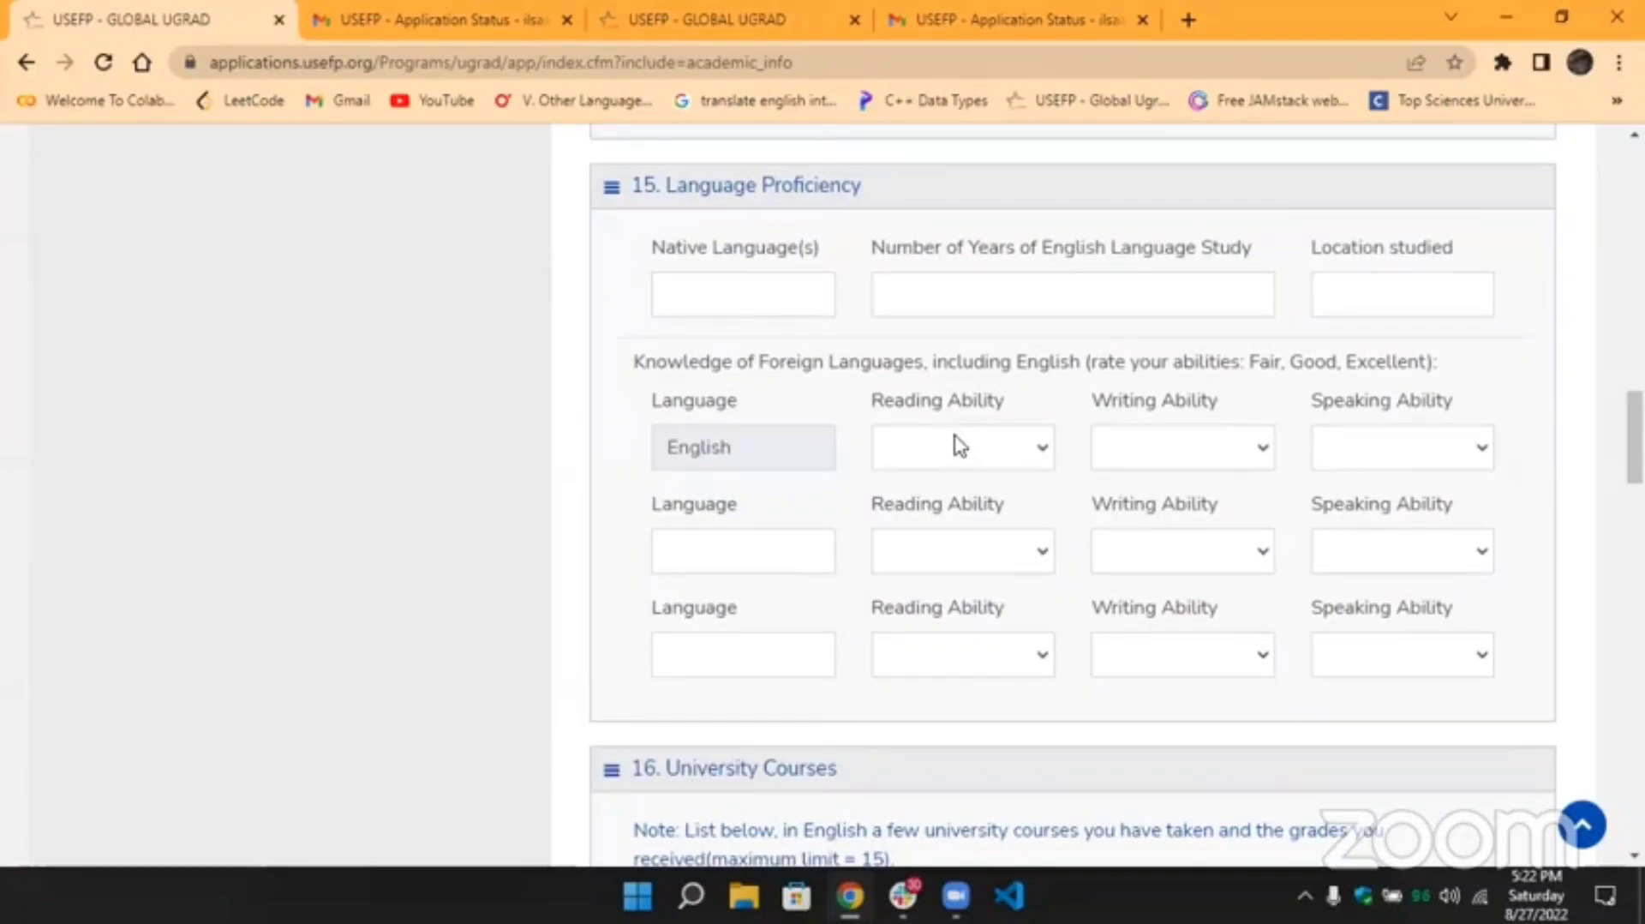
left_click(955, 445)
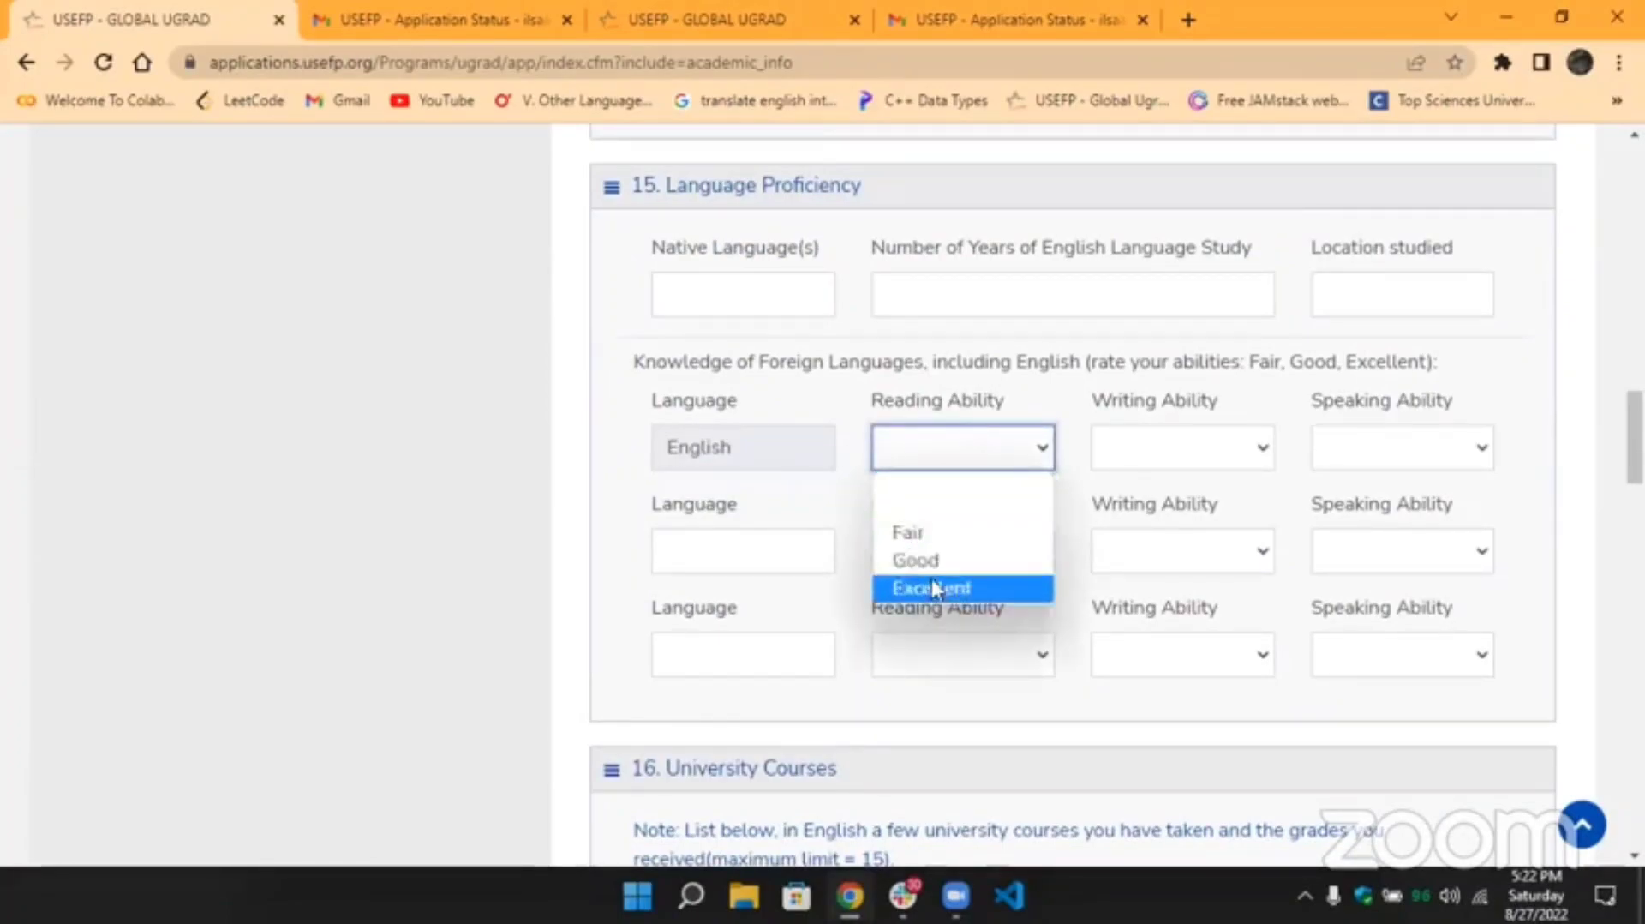
left_click(983, 313)
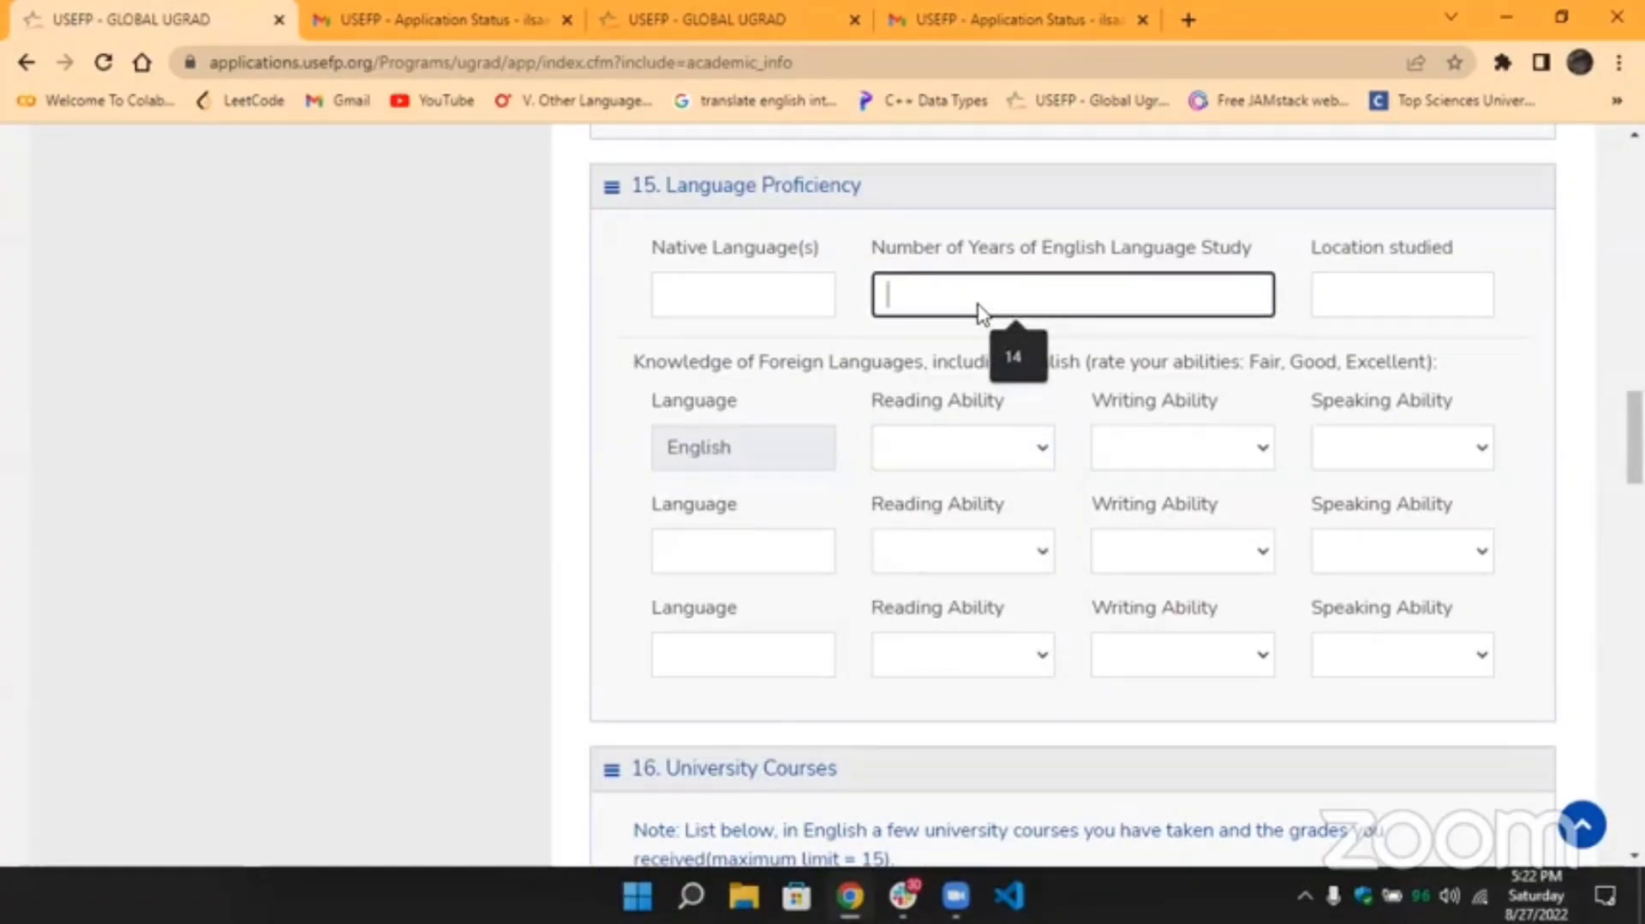
left_click(1365, 297)
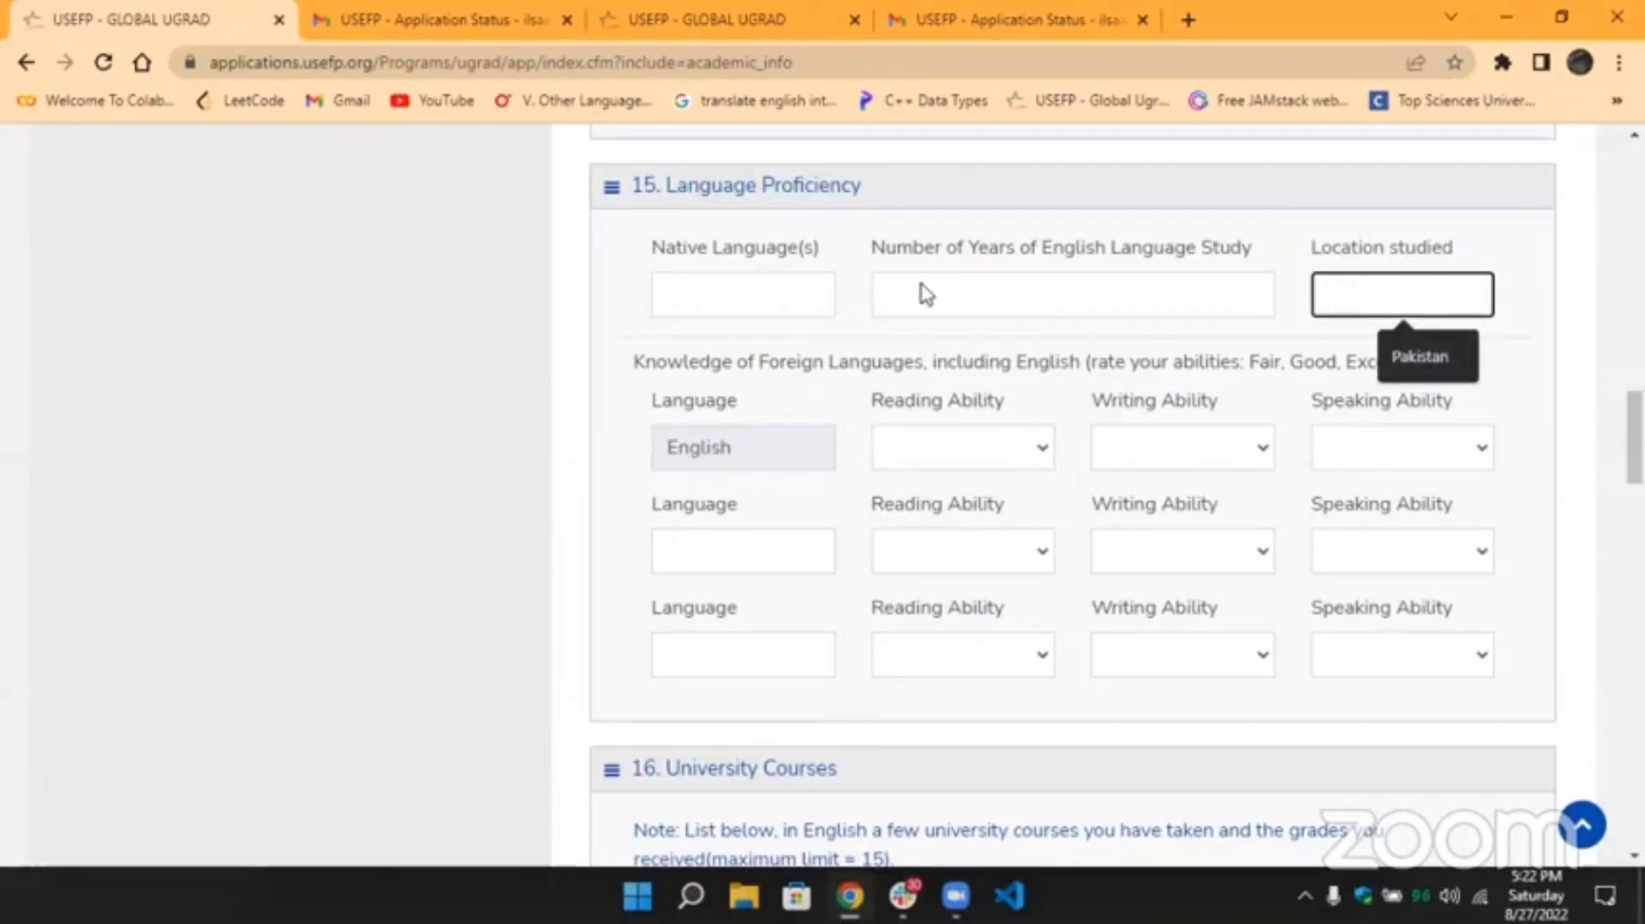
Show the reading, writing and speaking Fair/Good/Excellent ratings, then reach 16. University Courses.
left_click(949, 447)
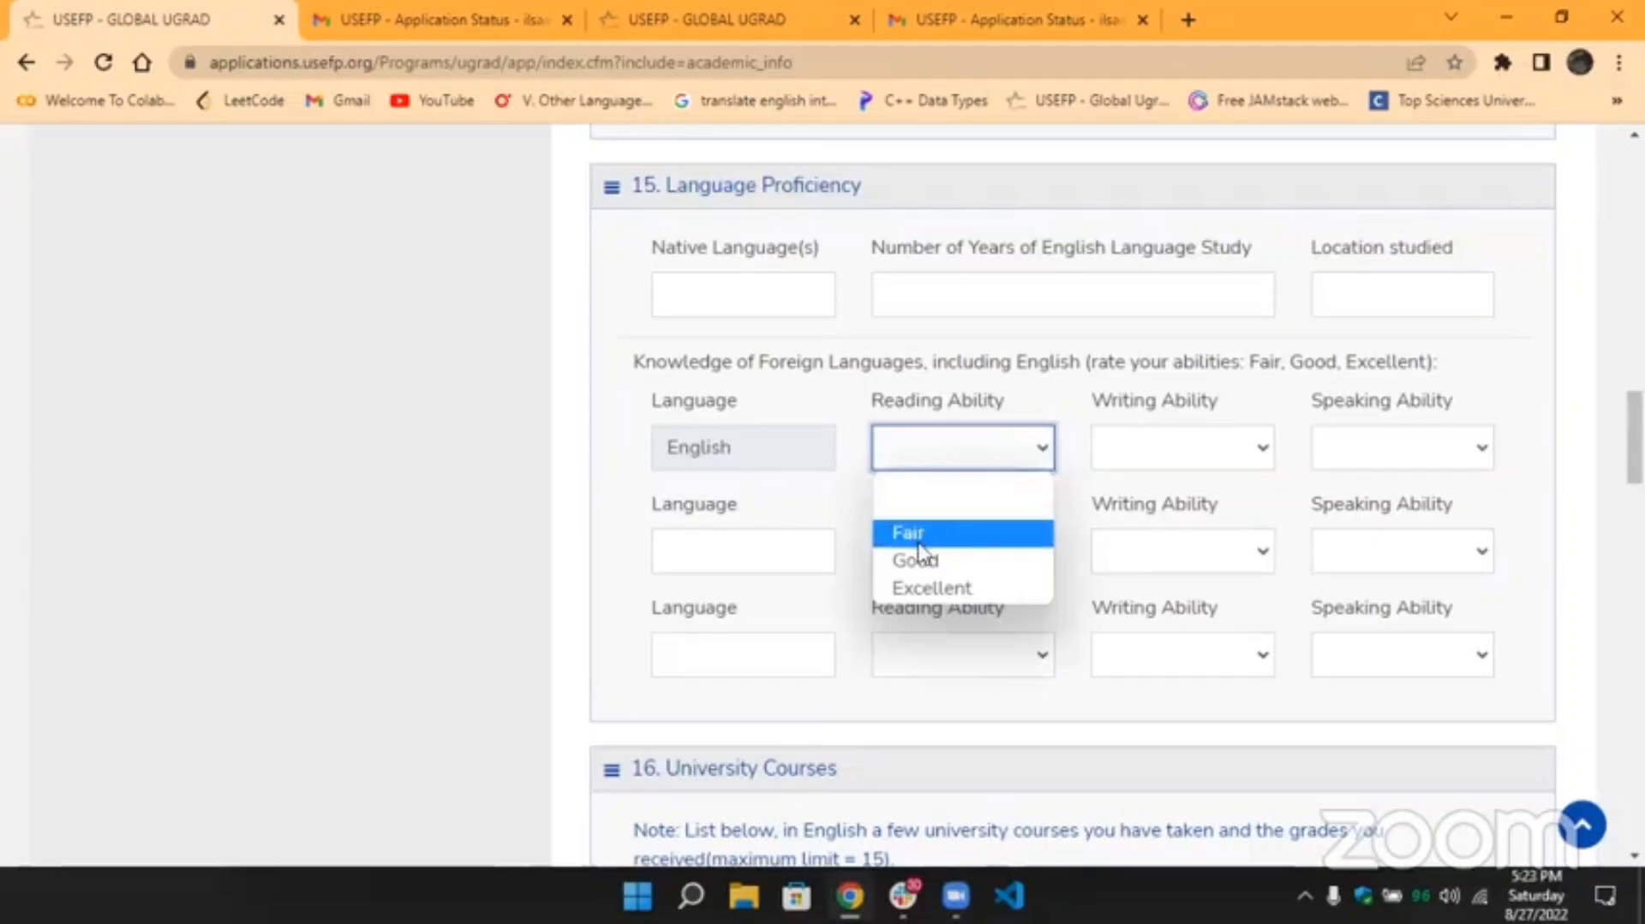
left_click(1112, 470)
left_click(1112, 469)
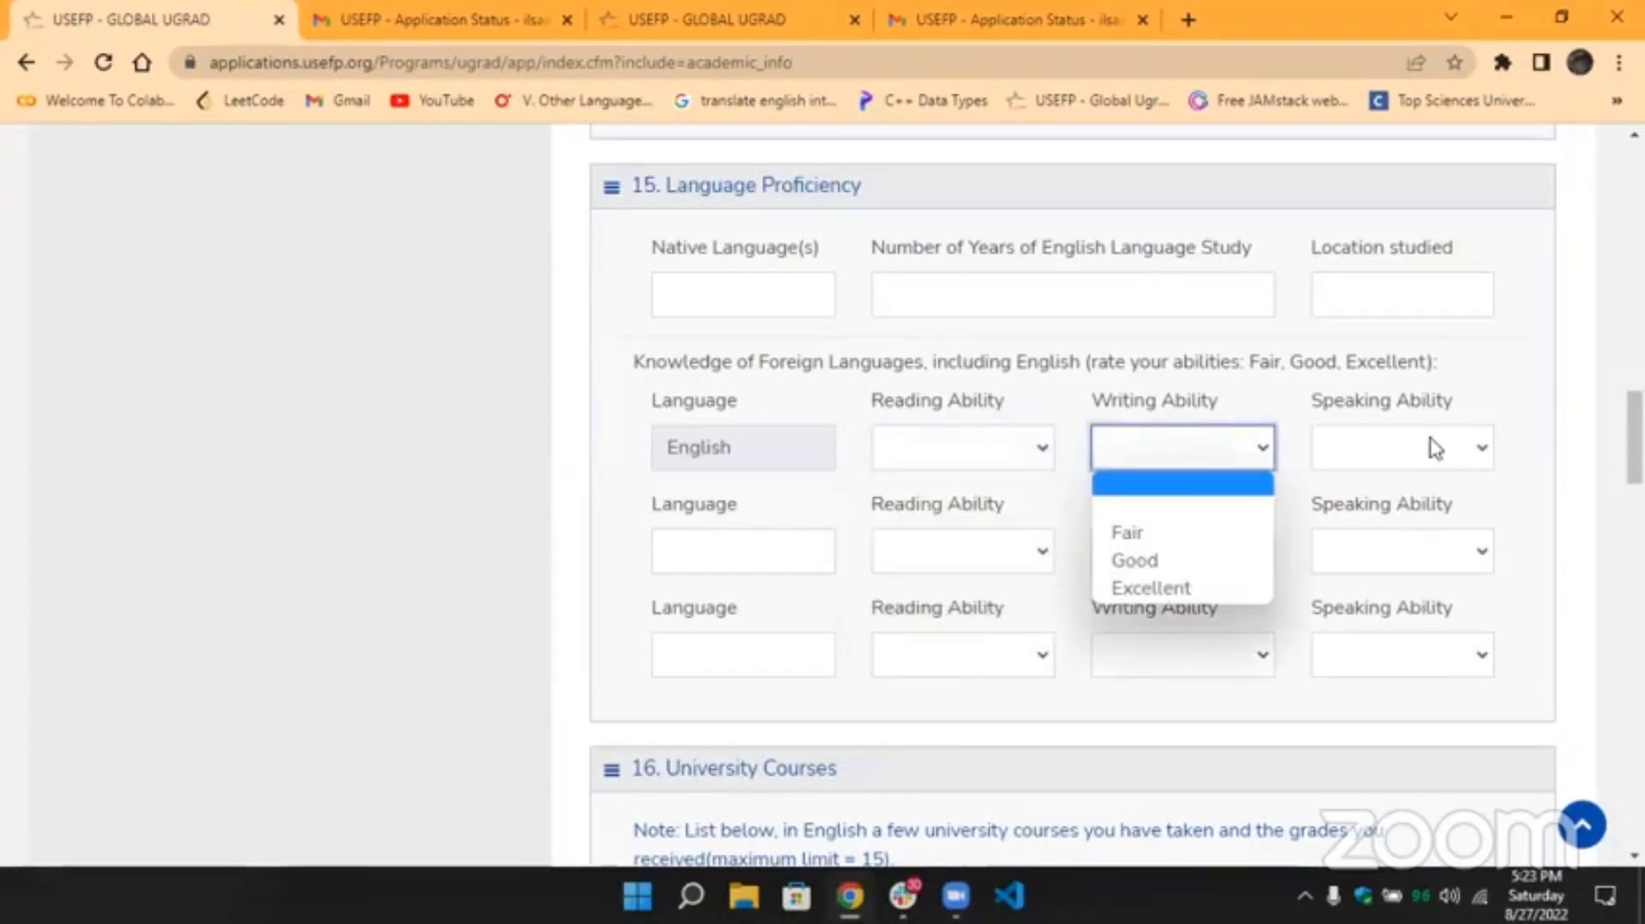
left_click(1431, 447)
scroll(1077, 533, "down", 2)
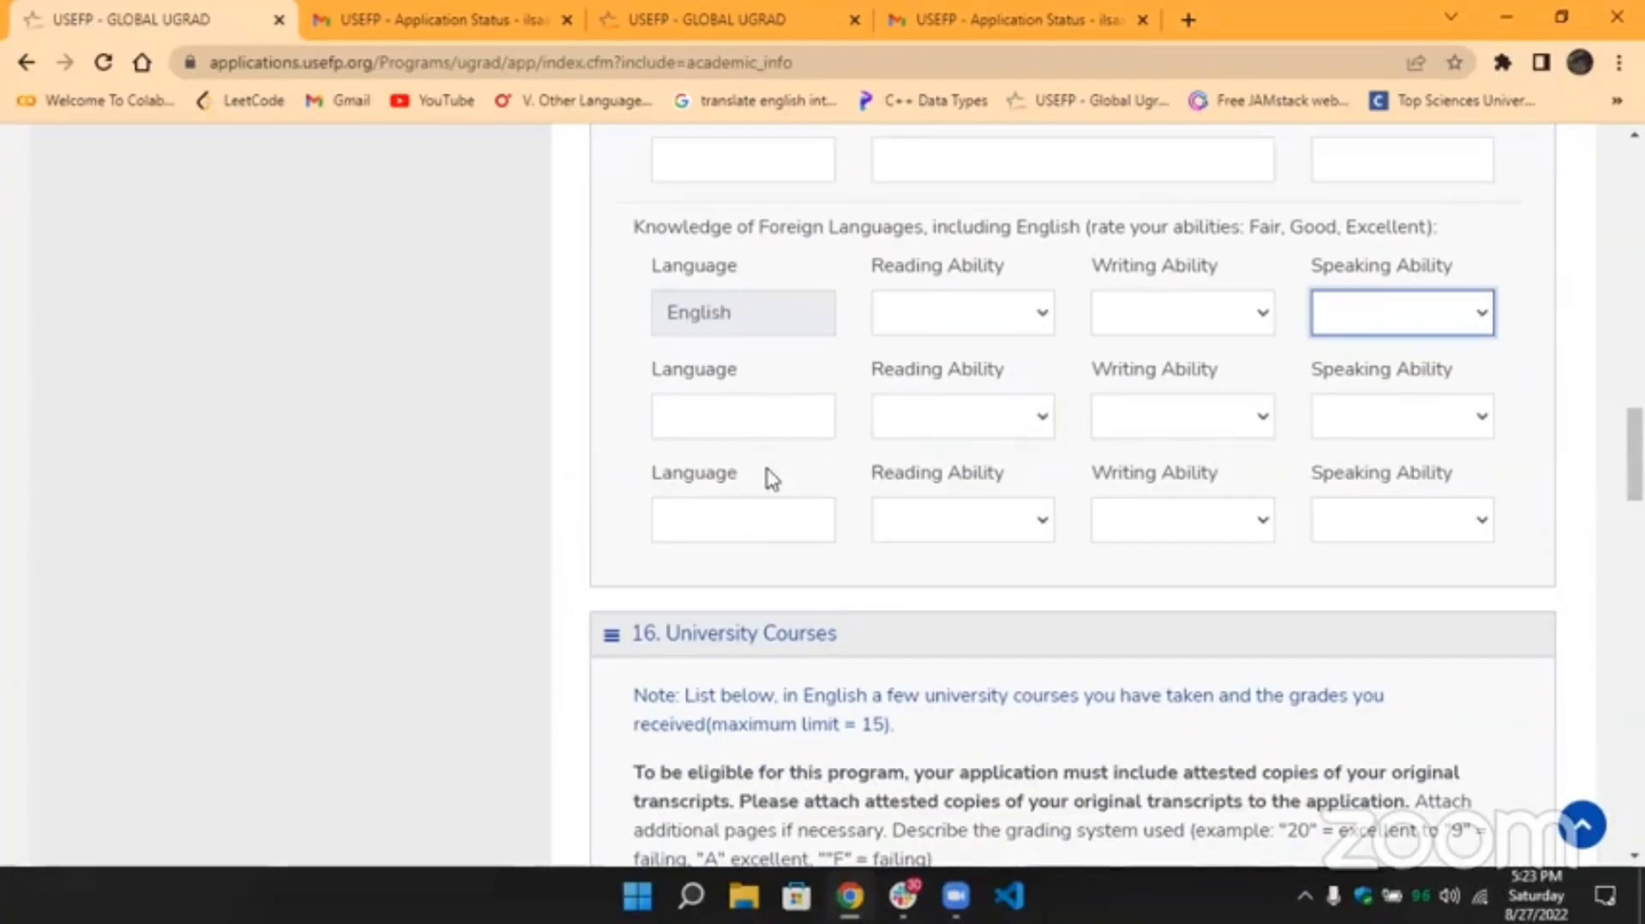
scroll(1002, 455, "down", 3)
scroll(1010, 455, "up", 1)
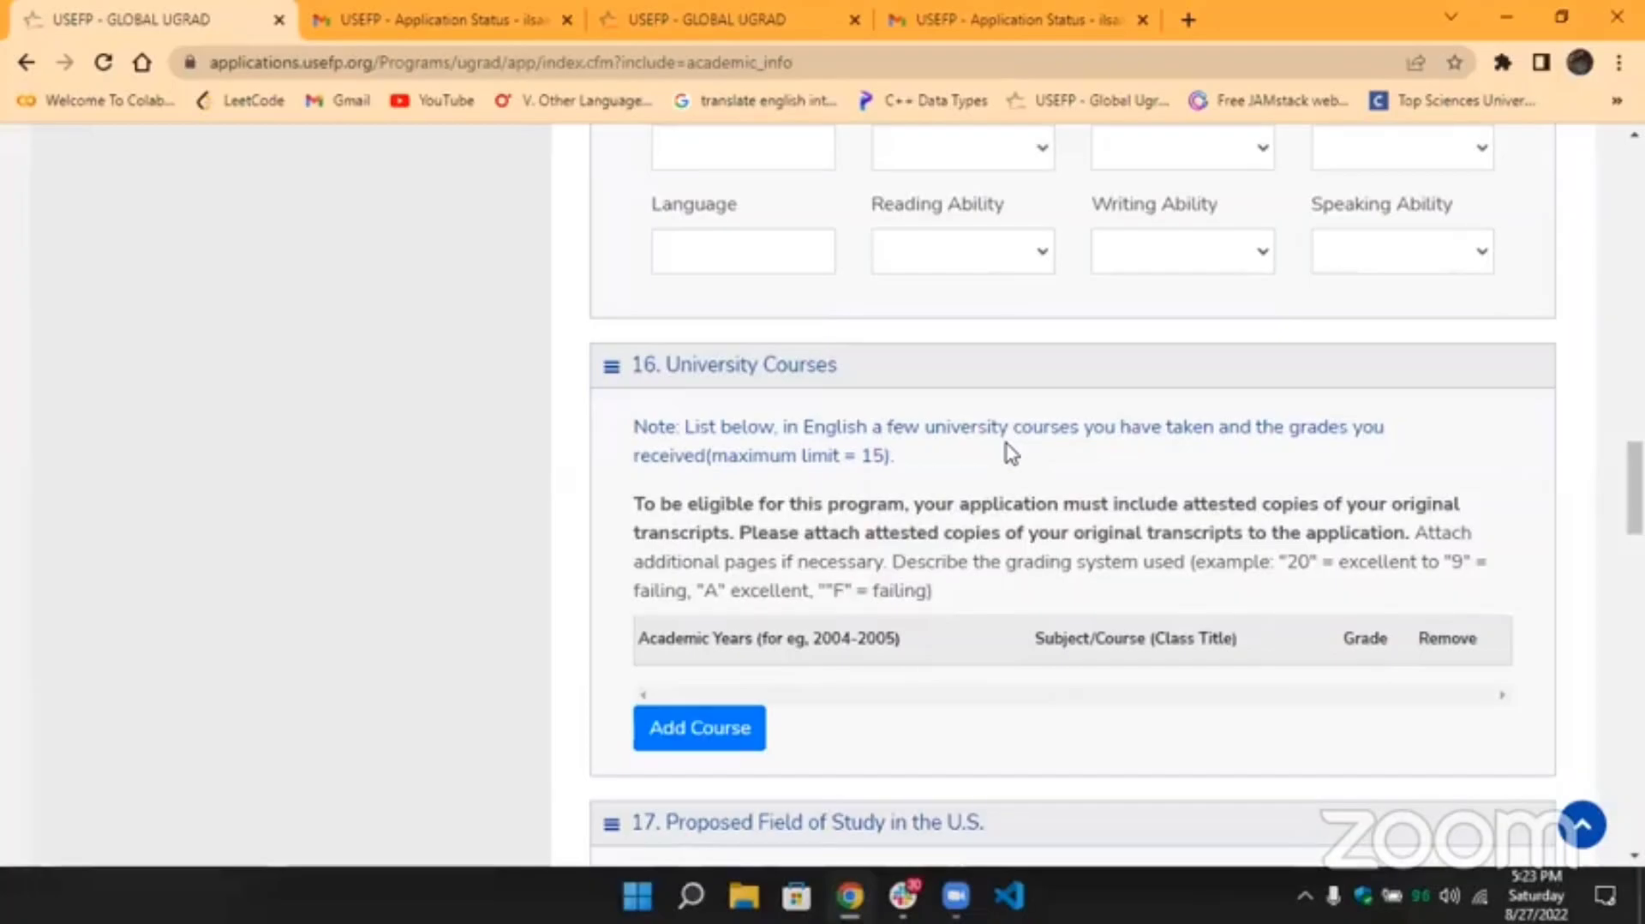
scroll(1011, 455, "down", 2)
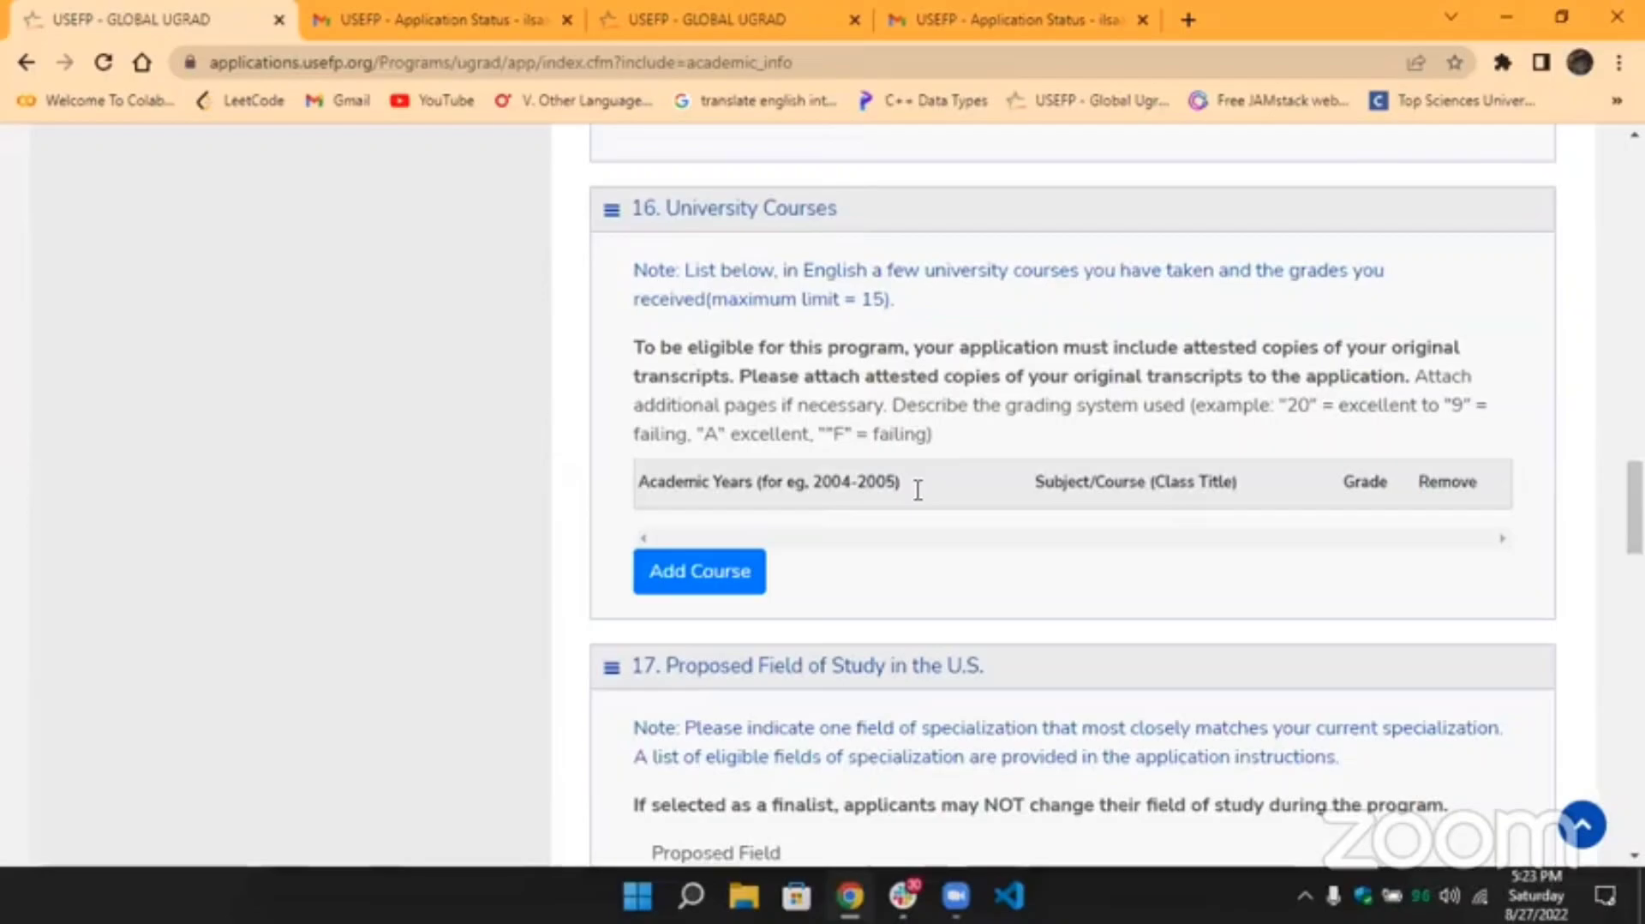
Open an Add course form and pick CS304- Object Oriented Programming from the subject suggestions.
left_click(665, 581)
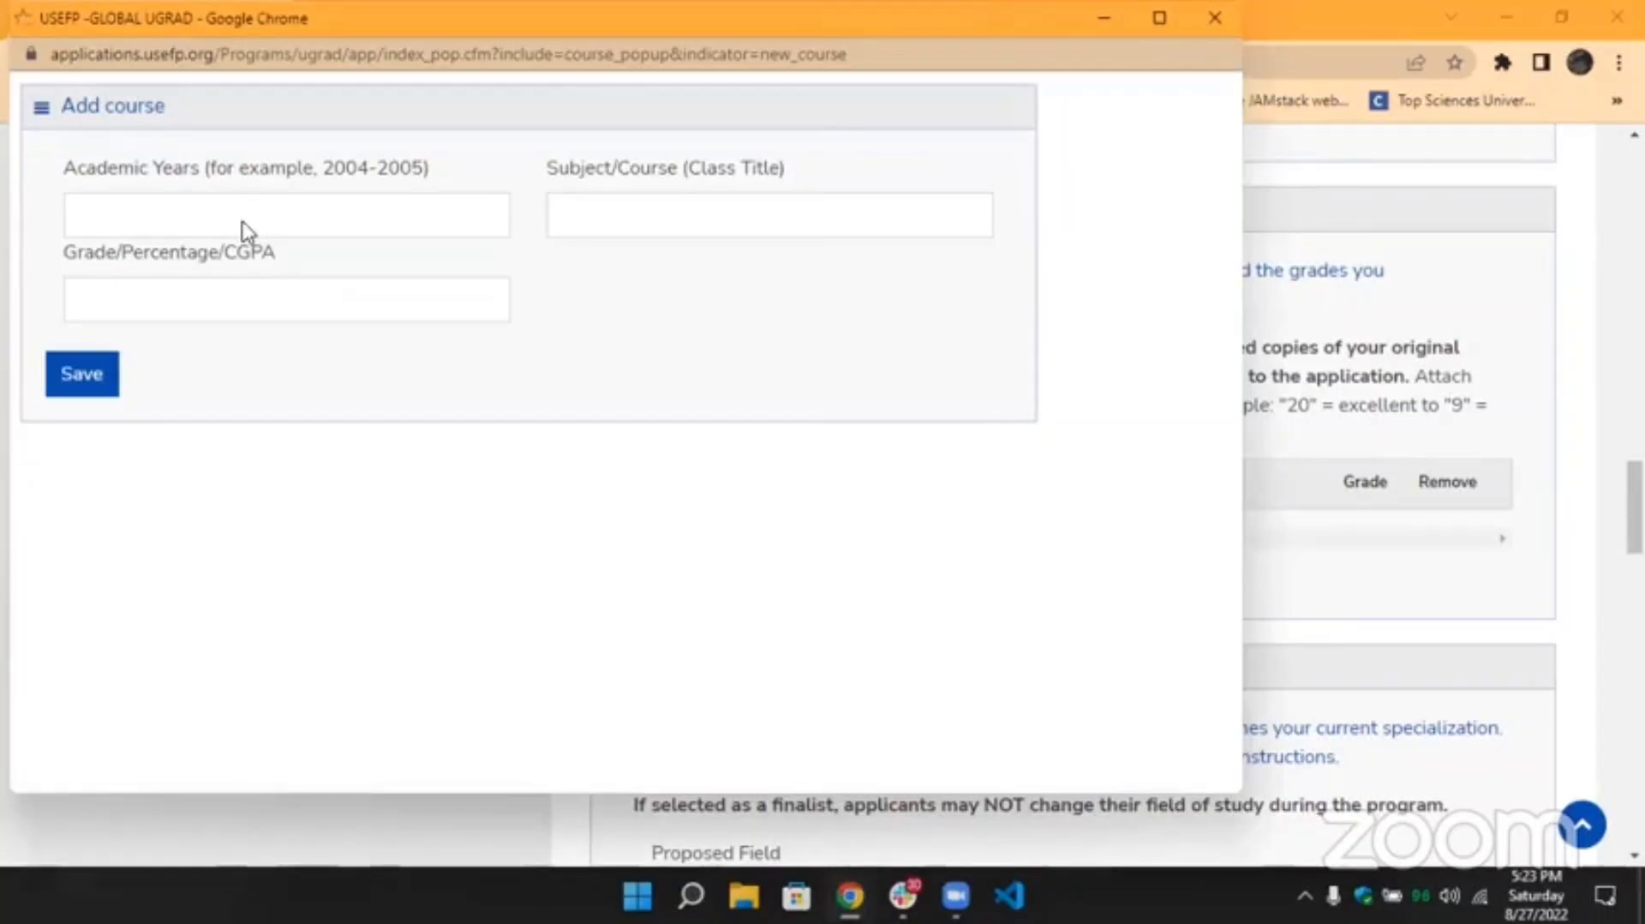
left_click(162, 225)
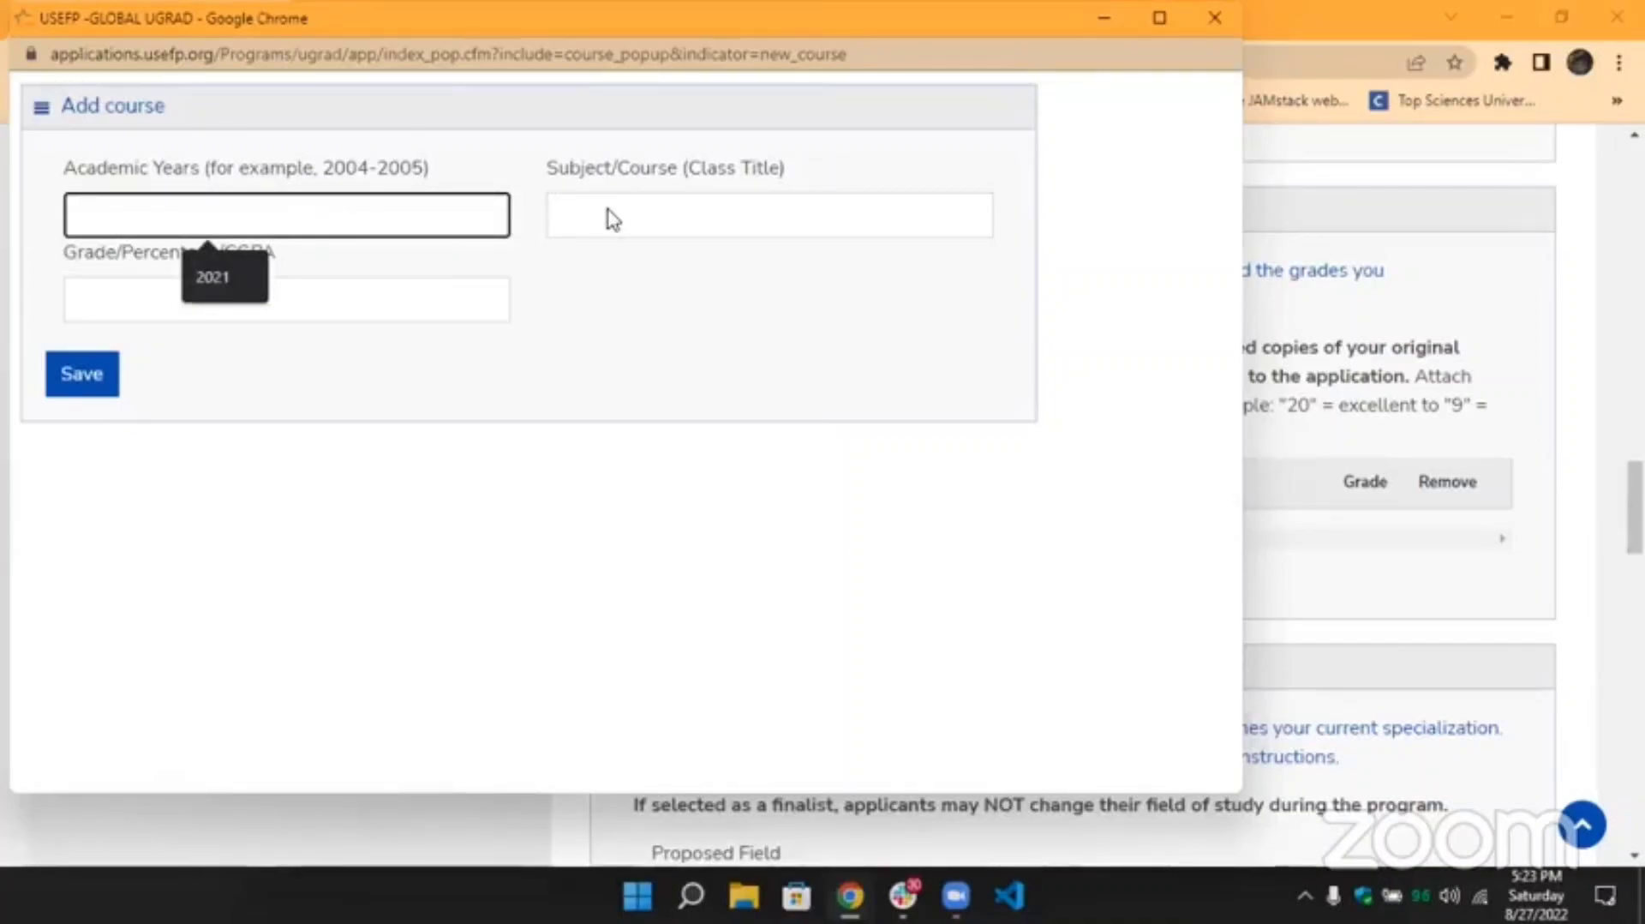
left_click(610, 217)
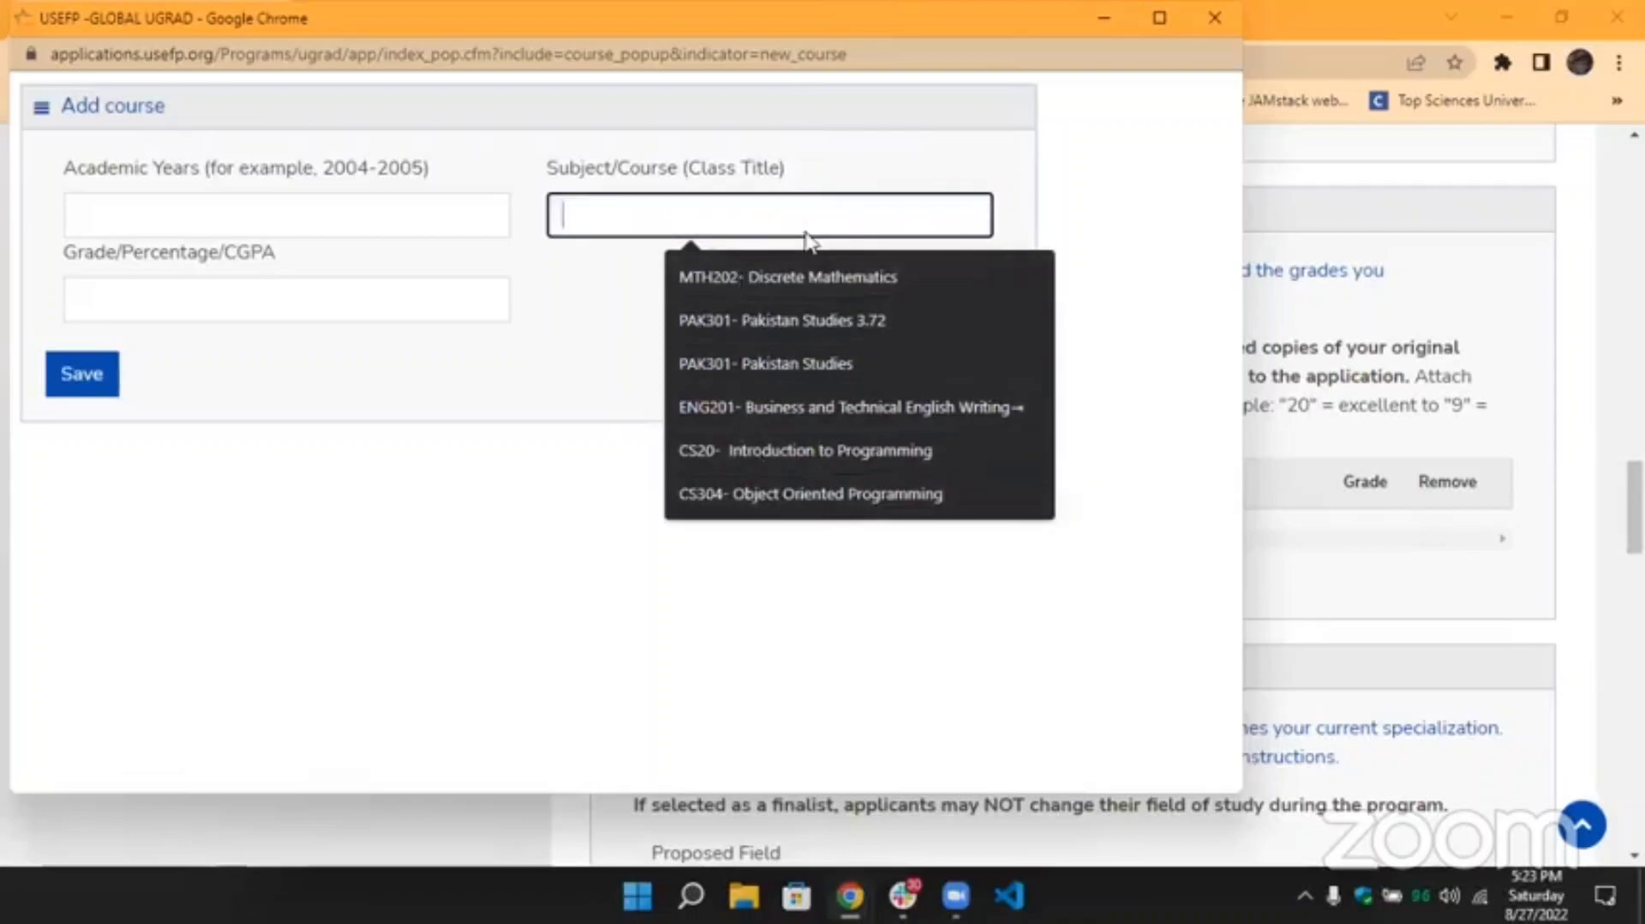
left_click(576, 360)
left_click(623, 228)
left_click(714, 495)
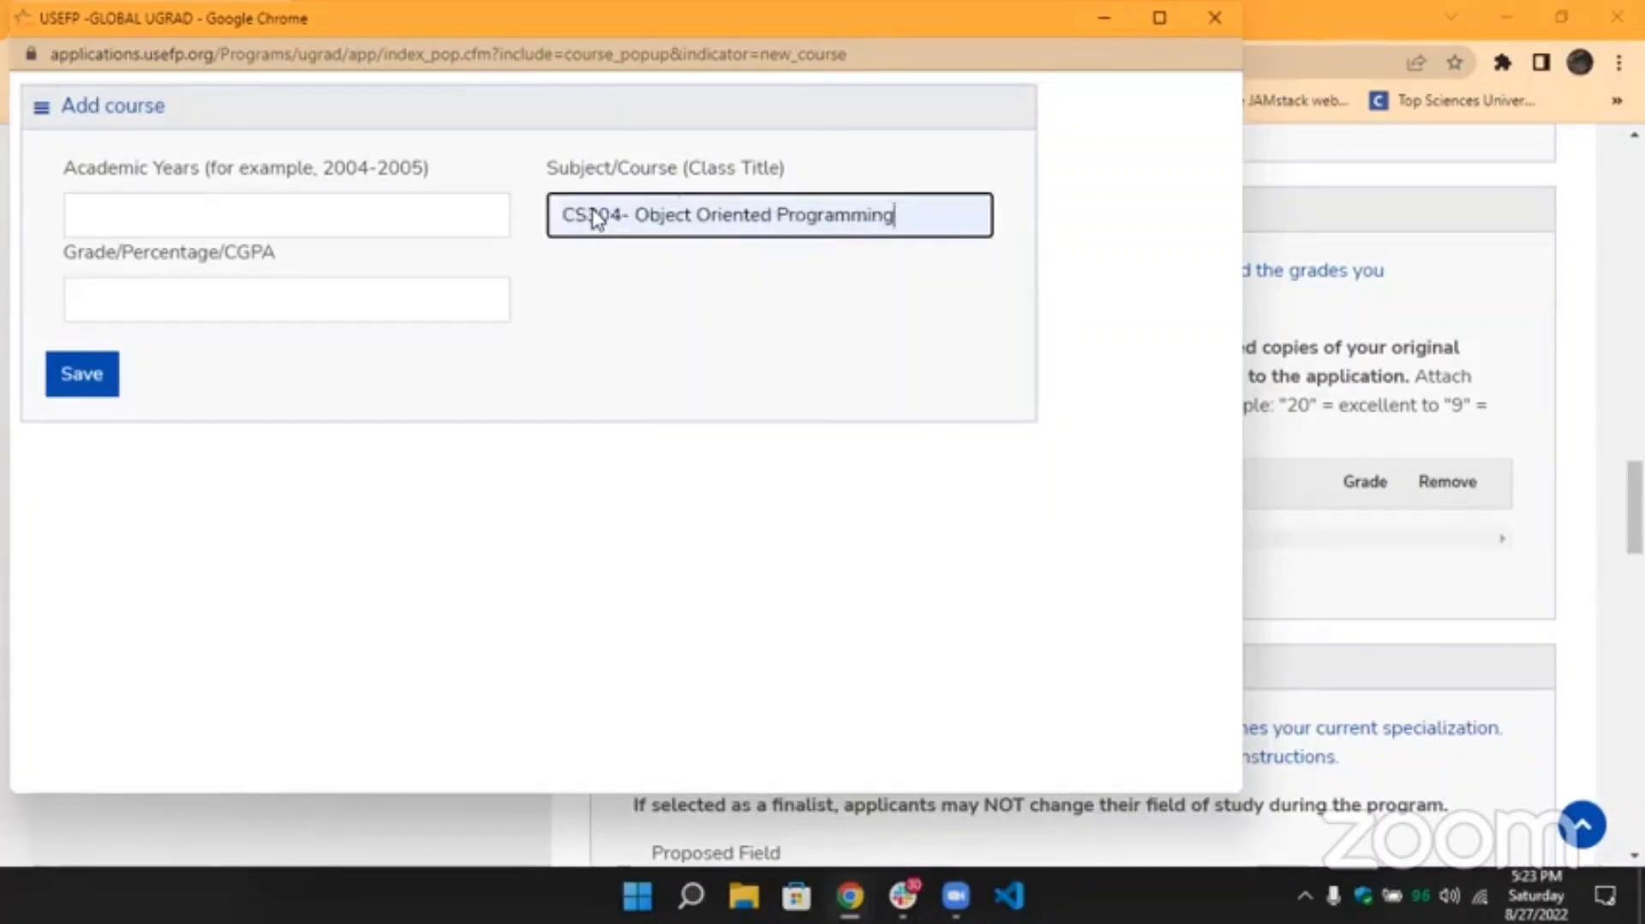
double_click(618, 223)
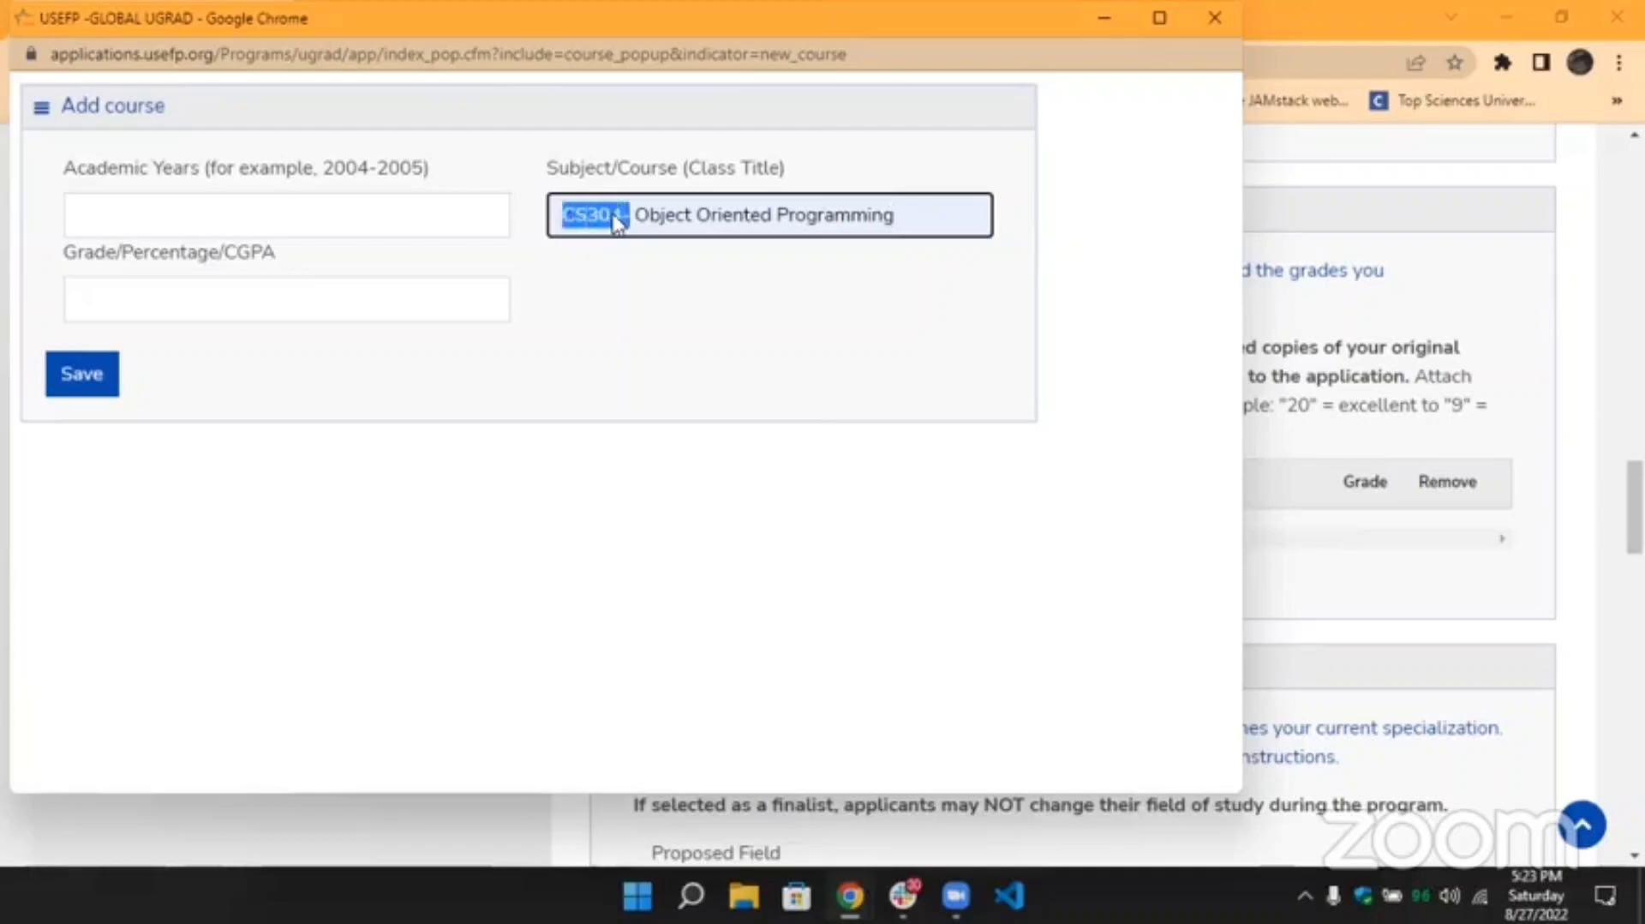
left_click(632, 217)
key("shift+End")
key("End")
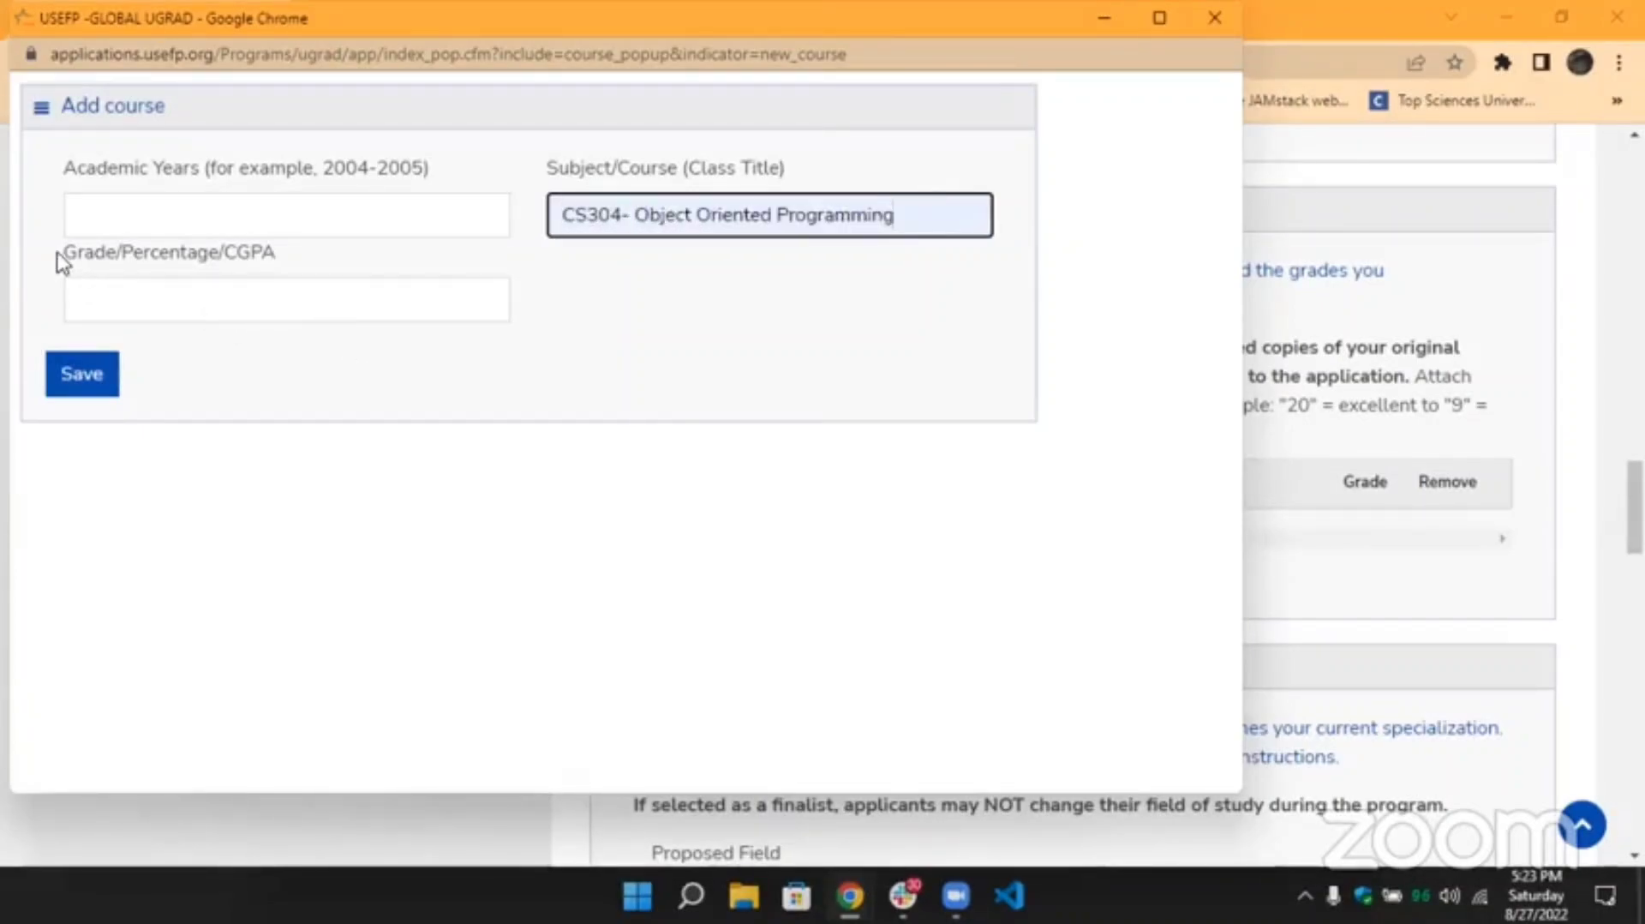
Highlight the Grade/Percentage/CGPA label to explain it, then close the form unsaved.
left_click_drag(61, 257, 281, 263)
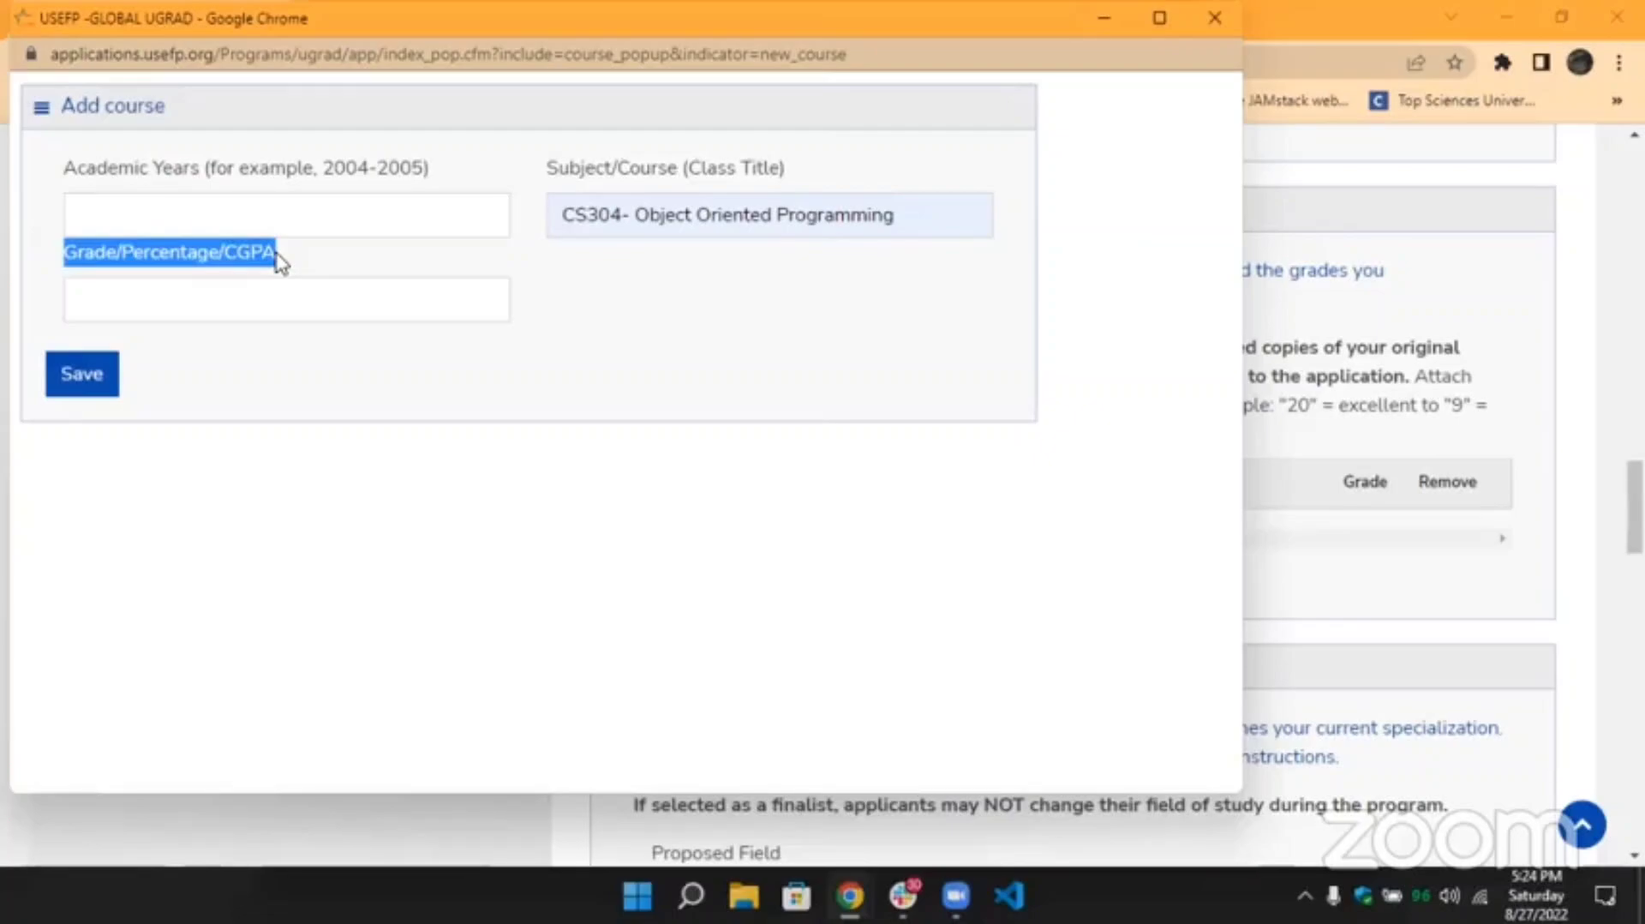
left_click(279, 262)
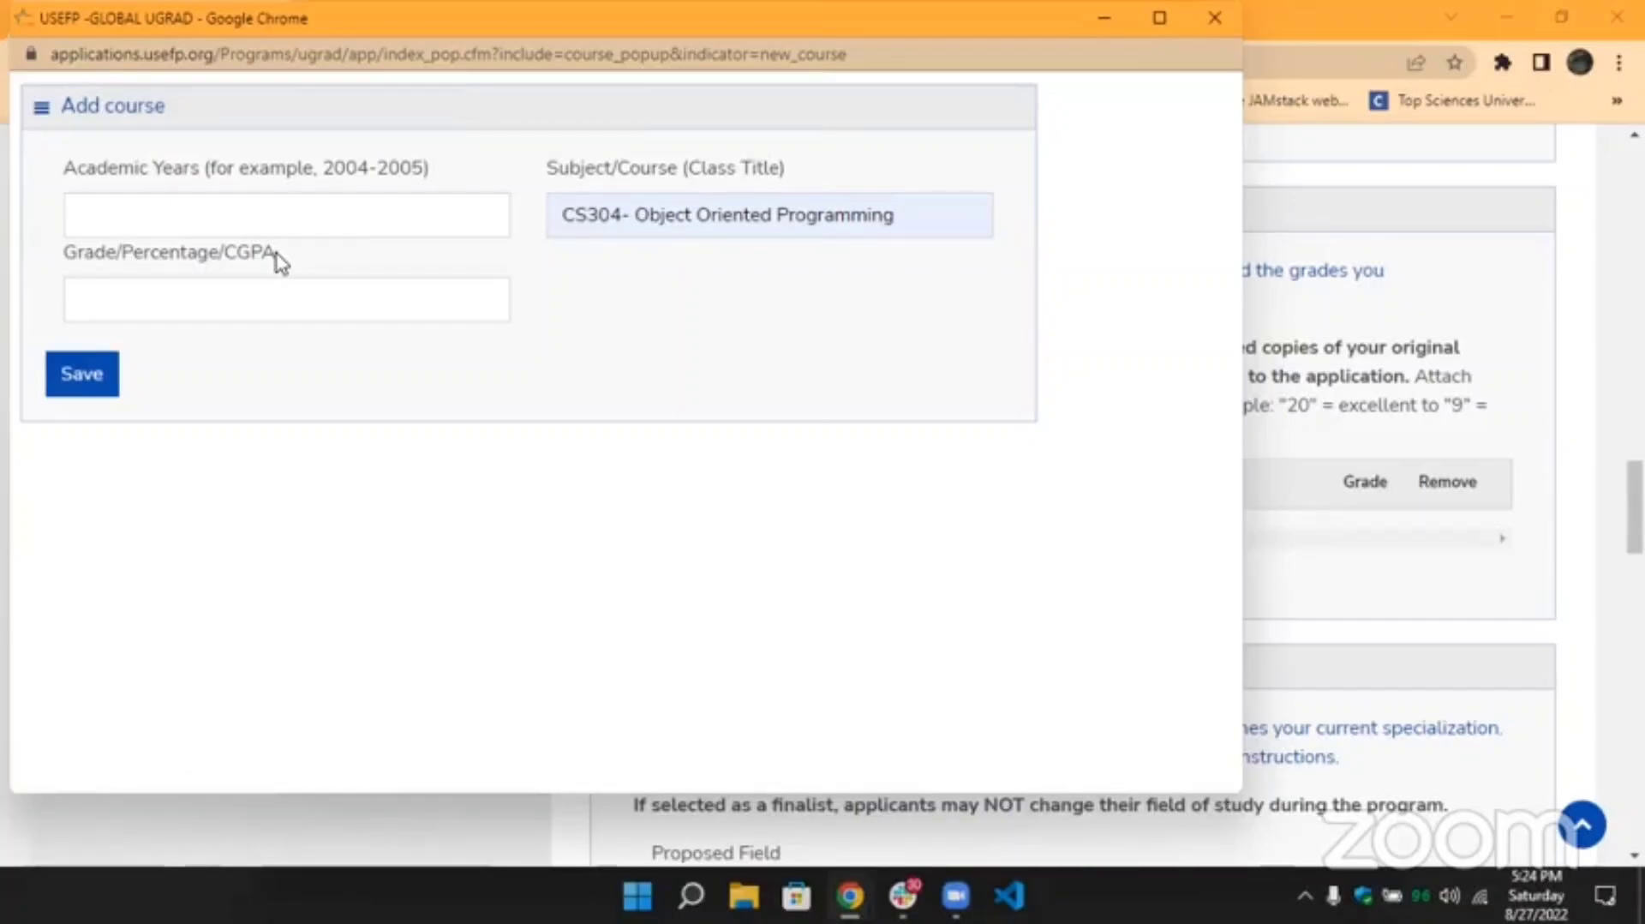
left_click_drag(273, 259, 252, 262)
left_click(251, 262)
left_click_drag(121, 257, 72, 262)
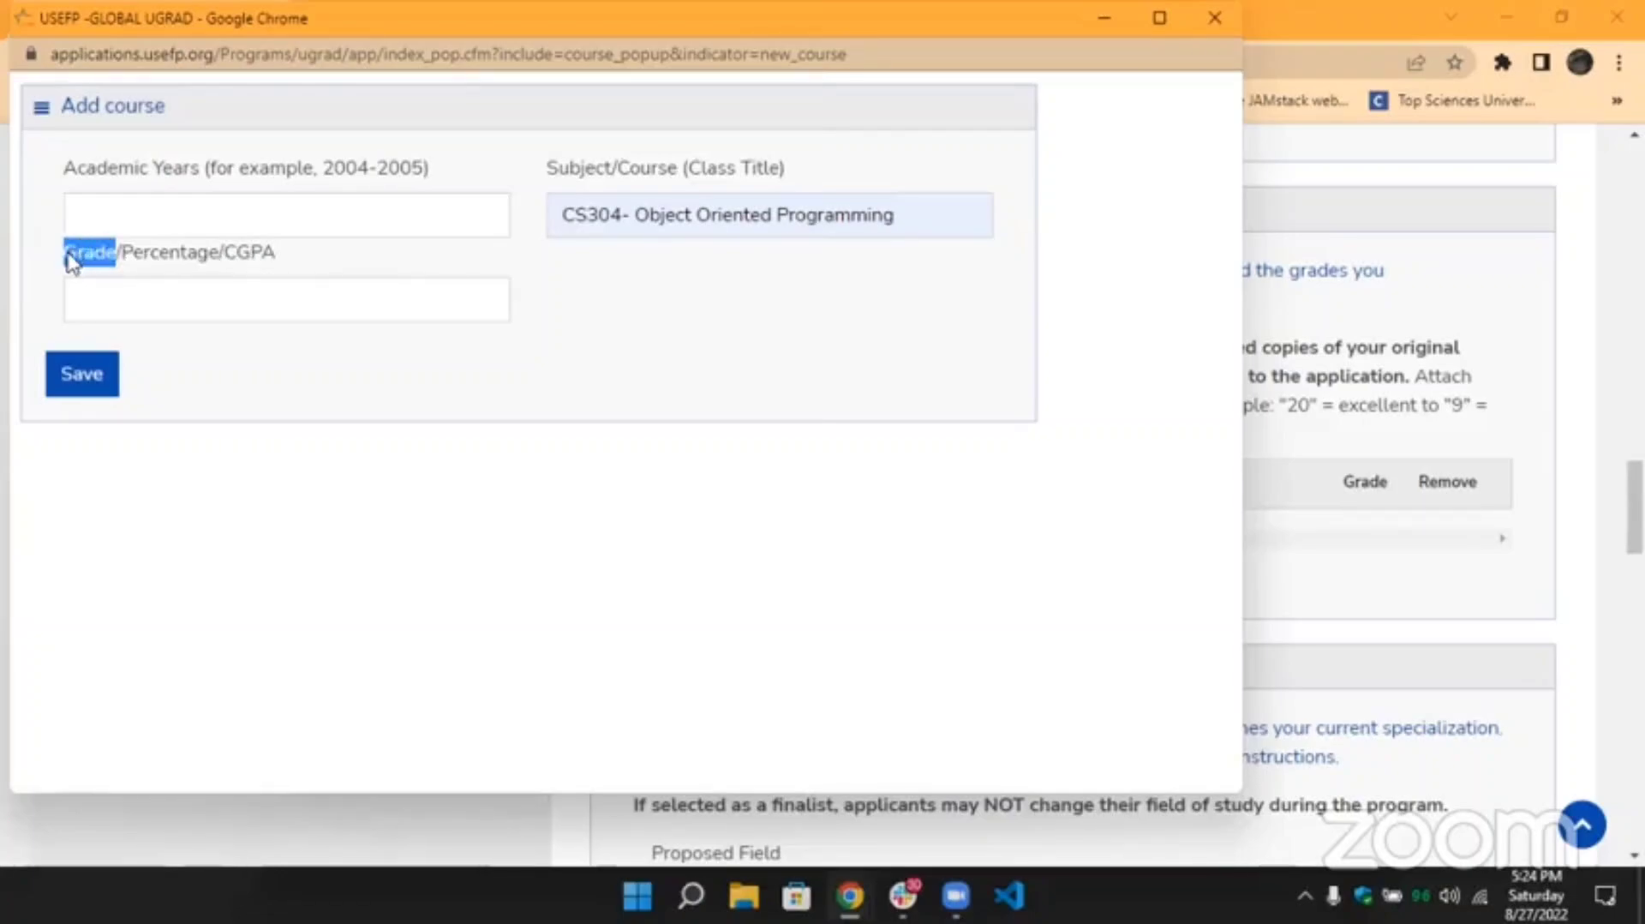
left_click(72, 262)
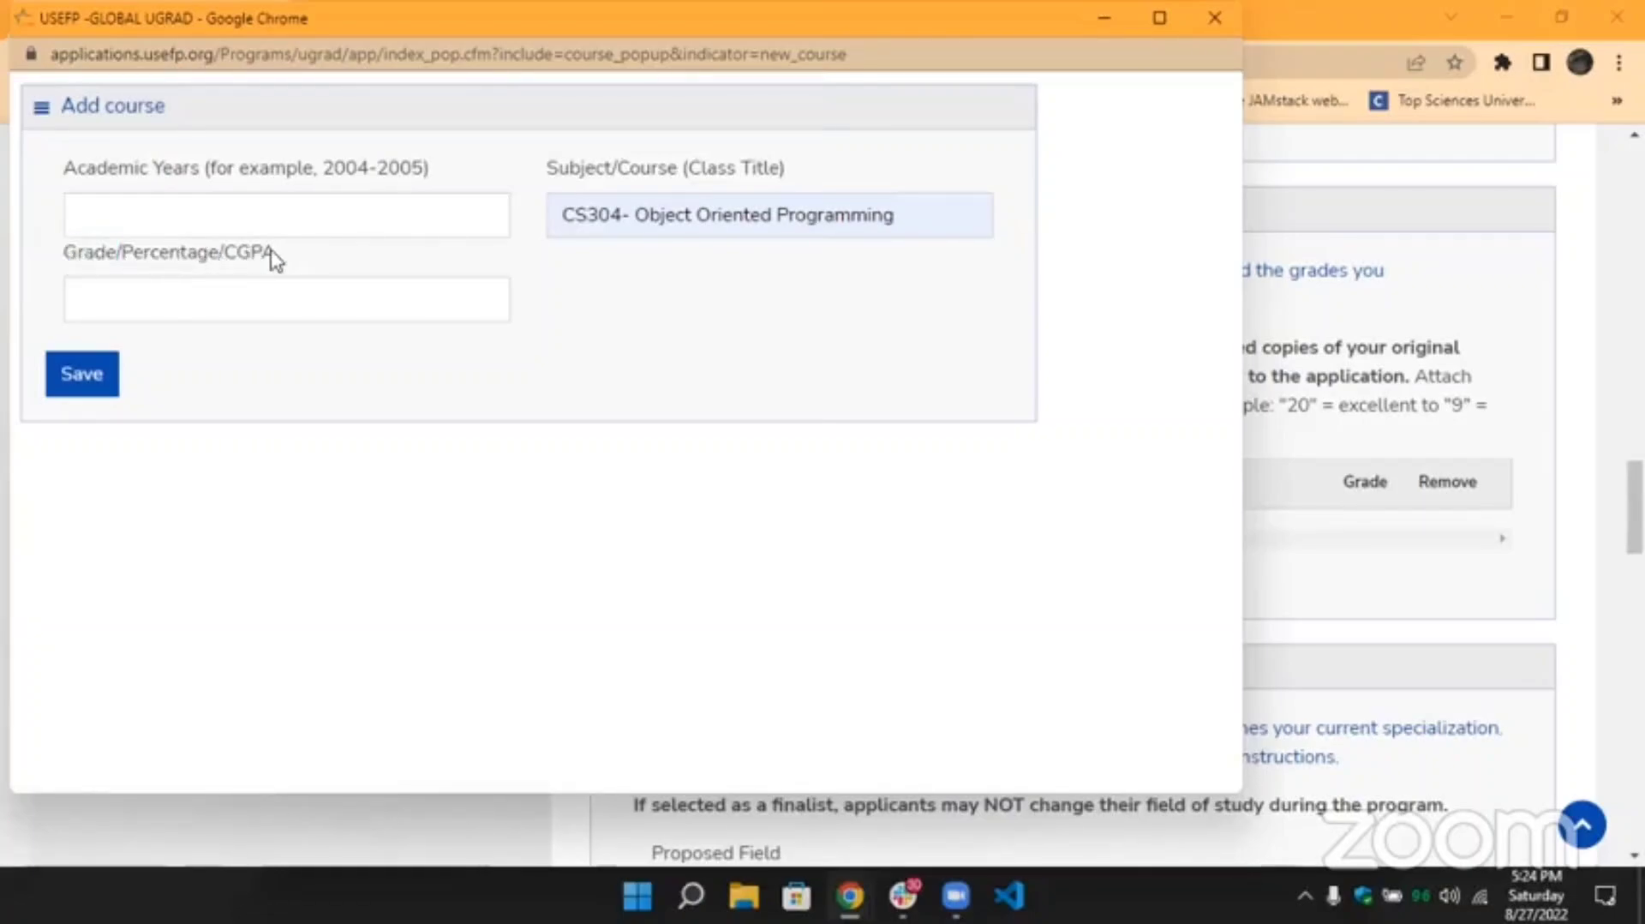
double_click(251, 259)
left_click(236, 258)
left_click(1209, 22)
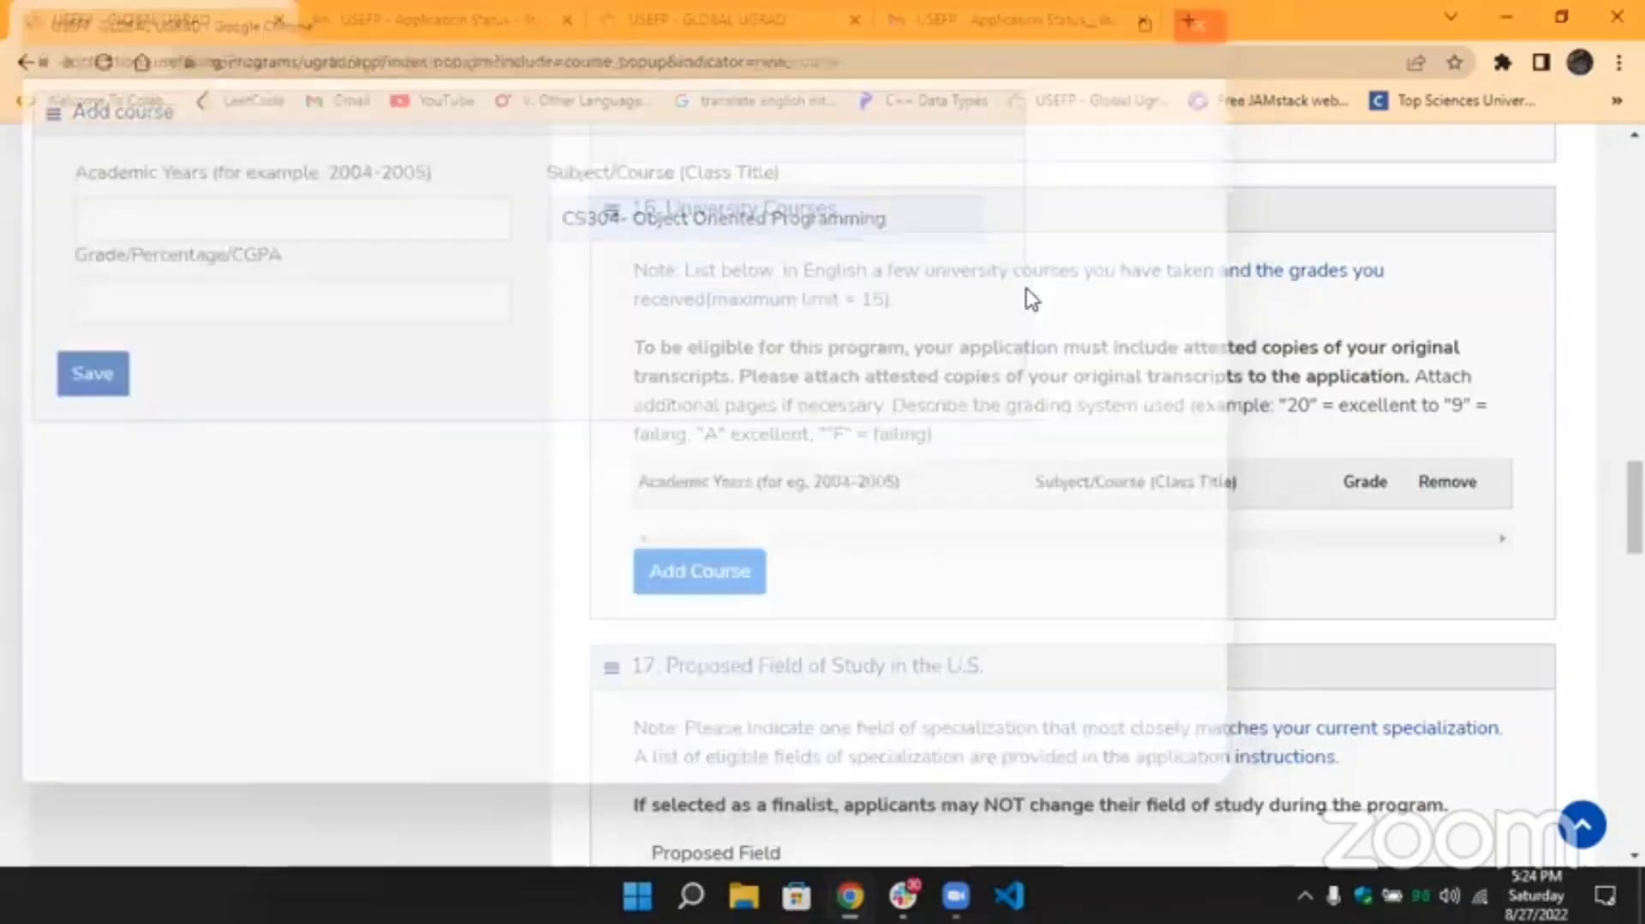
scroll(1028, 298, "down", 2)
scroll(771, 184, "up", 1)
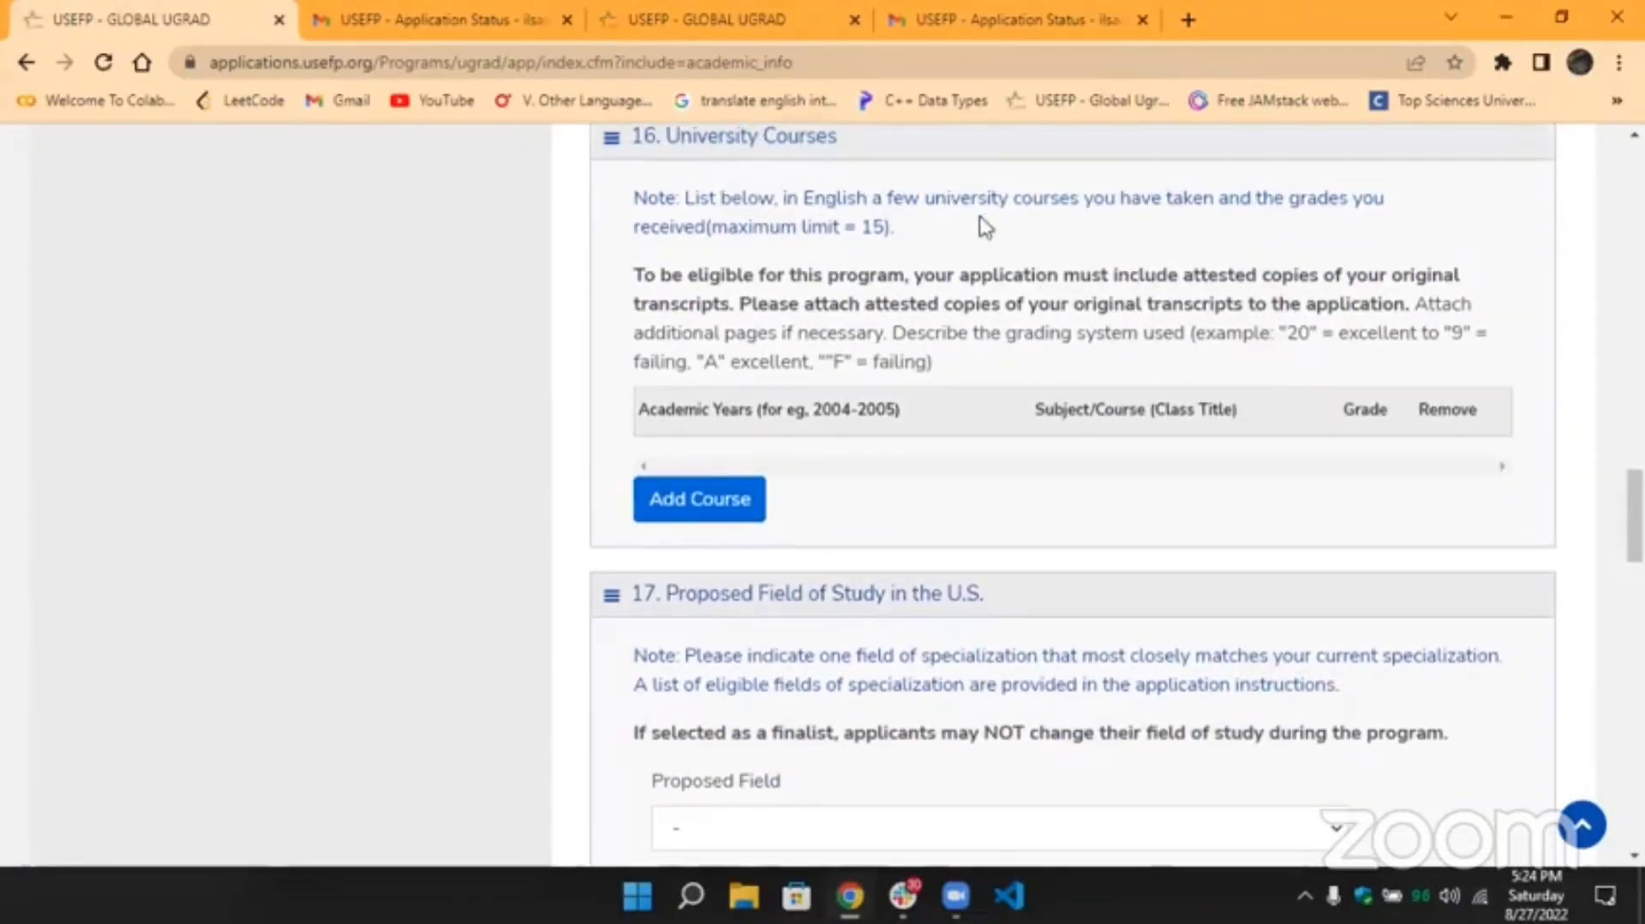
left_click_drag(899, 229, 707, 233)
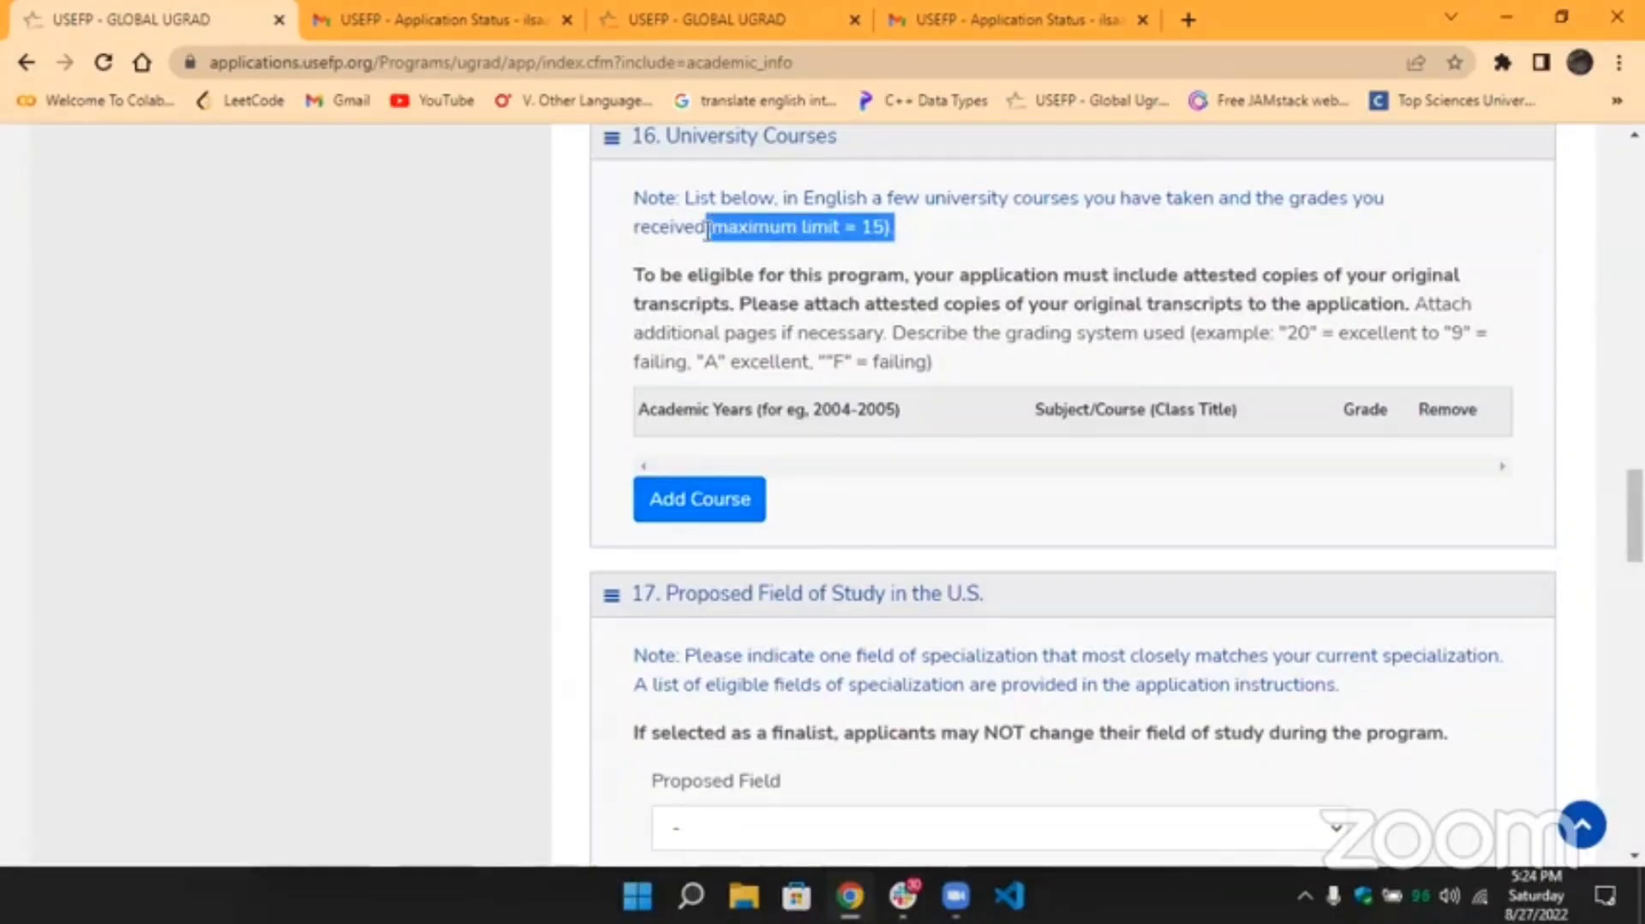
left_click(707, 231)
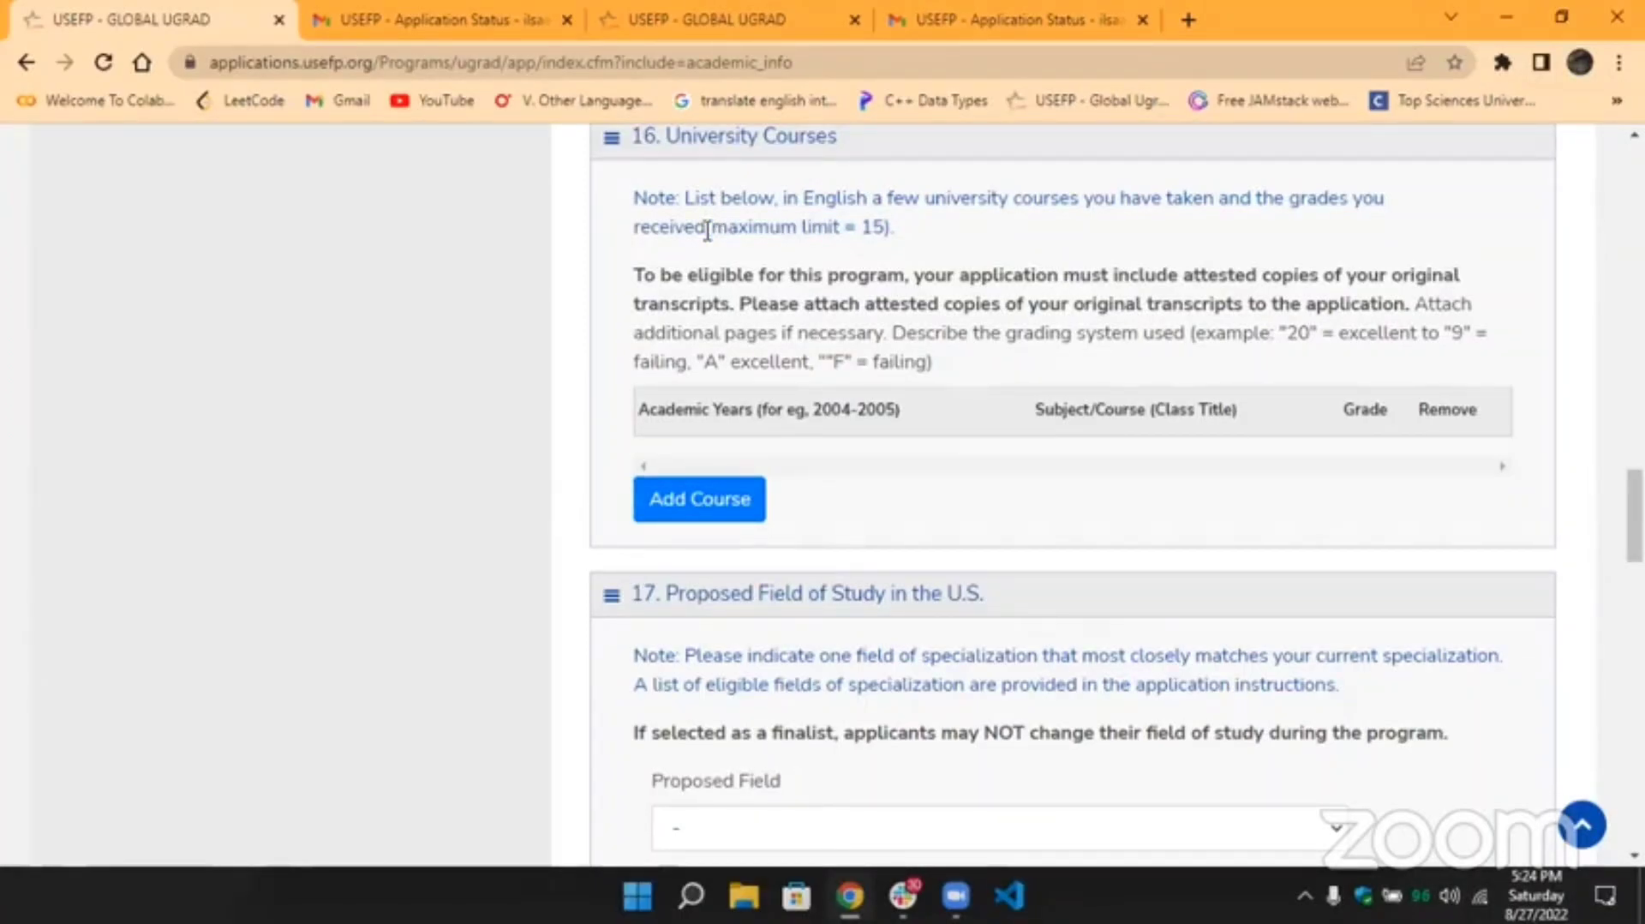
mouse_move(1339, 414)
left_mouse_down()
mouse_move(1392, 417)
mouse_move(1345, 409)
left_mouse_up()
left_click(1393, 416)
left_click(1349, 410)
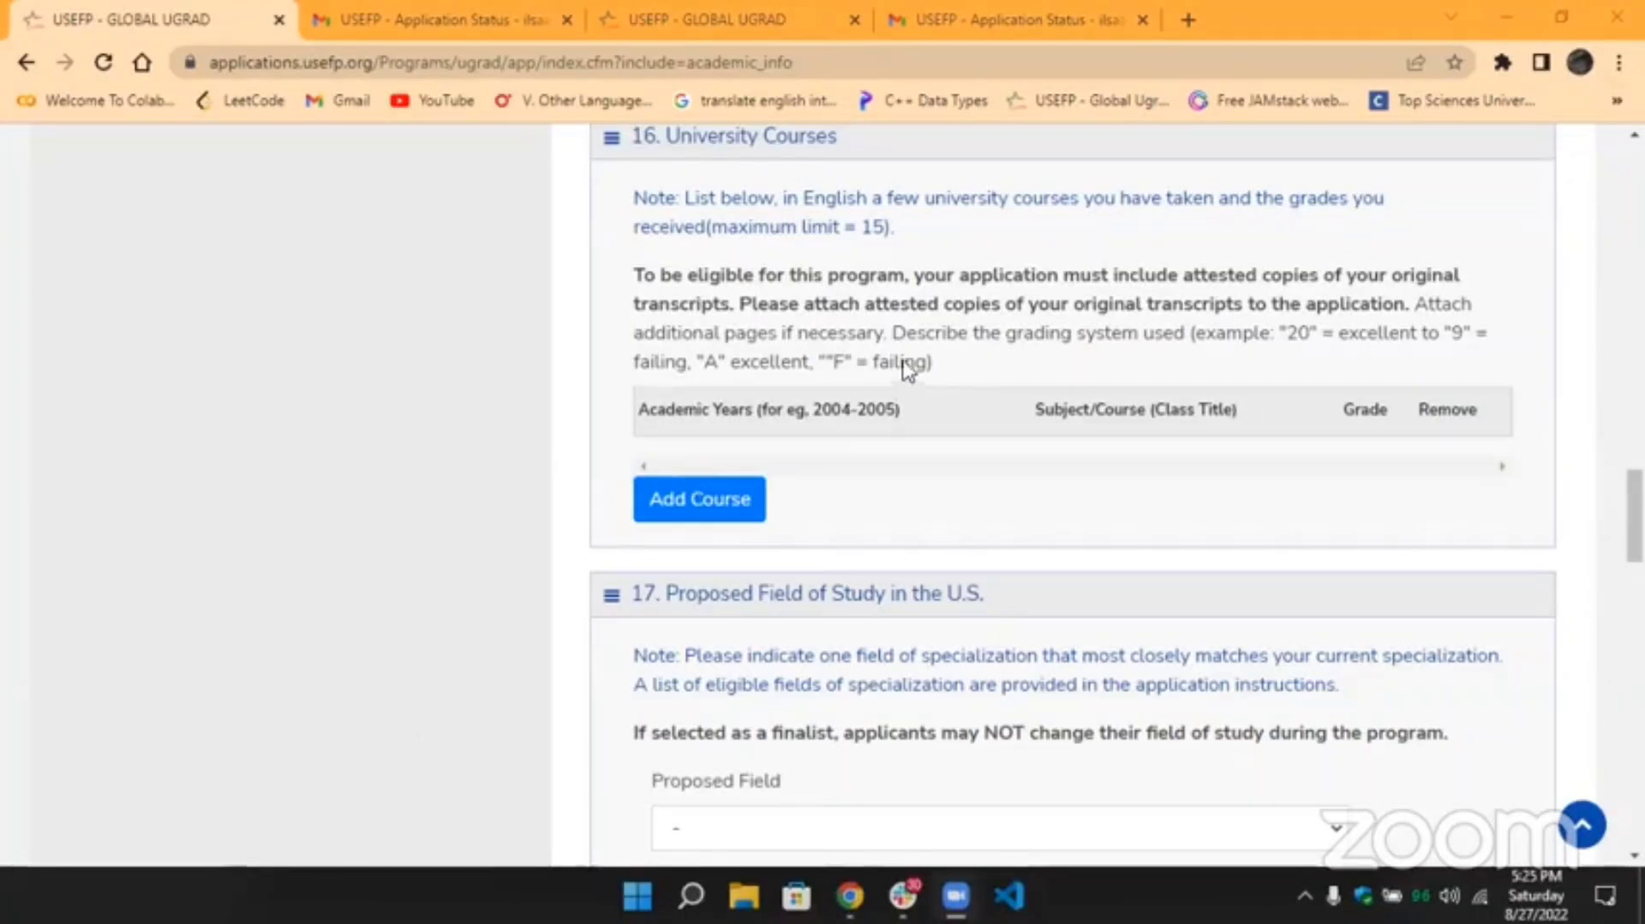
left_click_drag(803, 199, 872, 202)
left_click(867, 197)
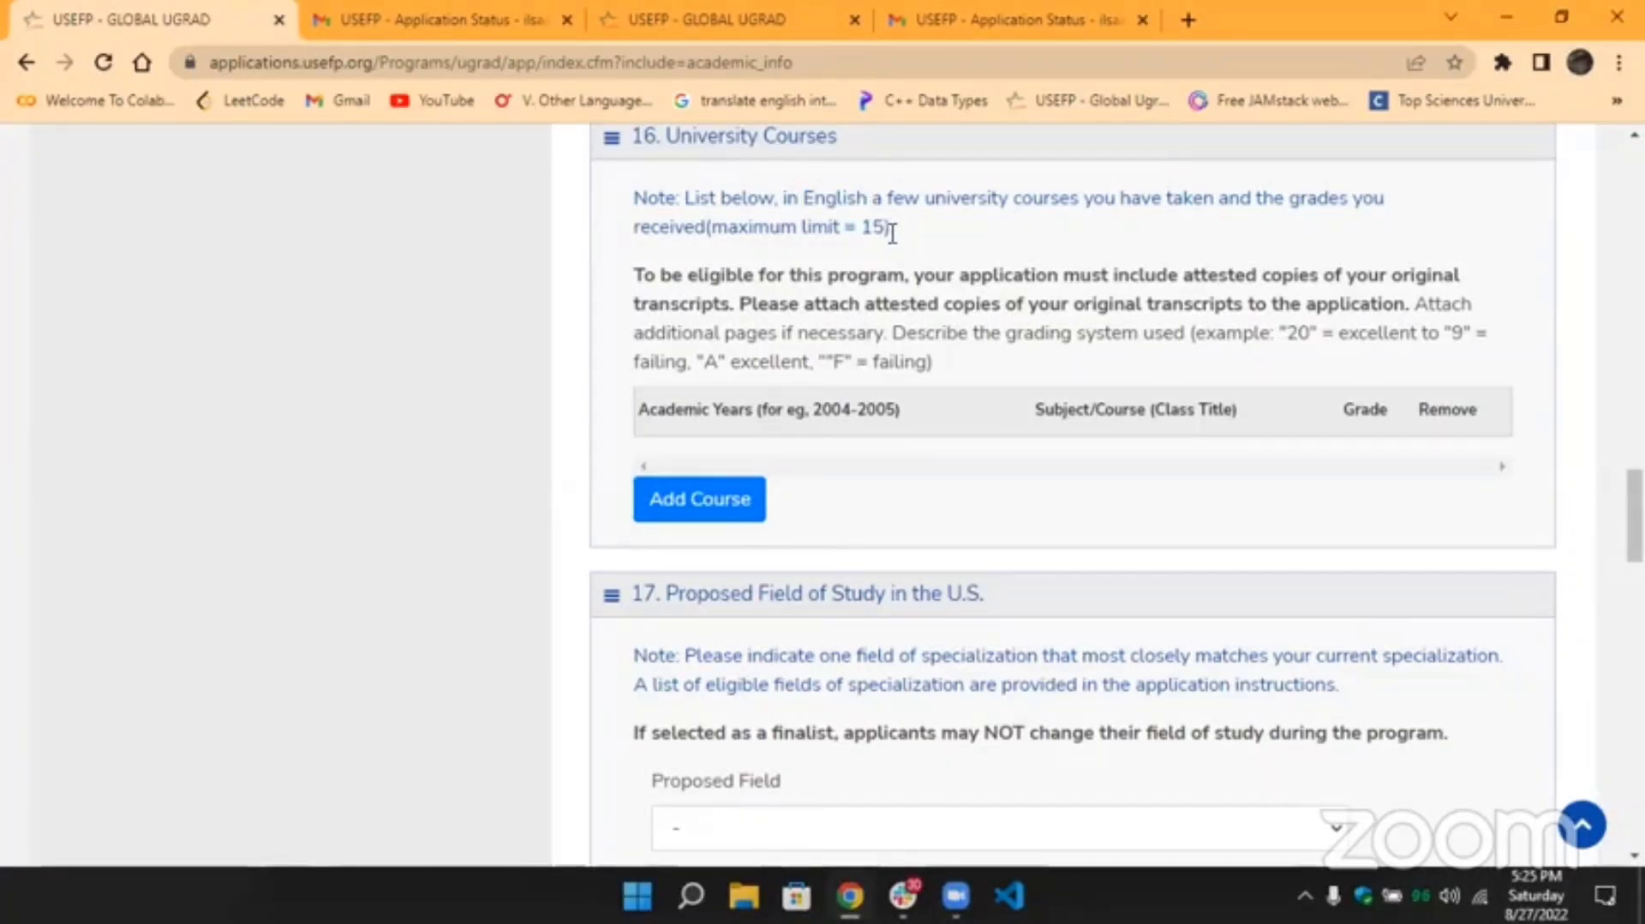
scroll(892, 232, "down", 1)
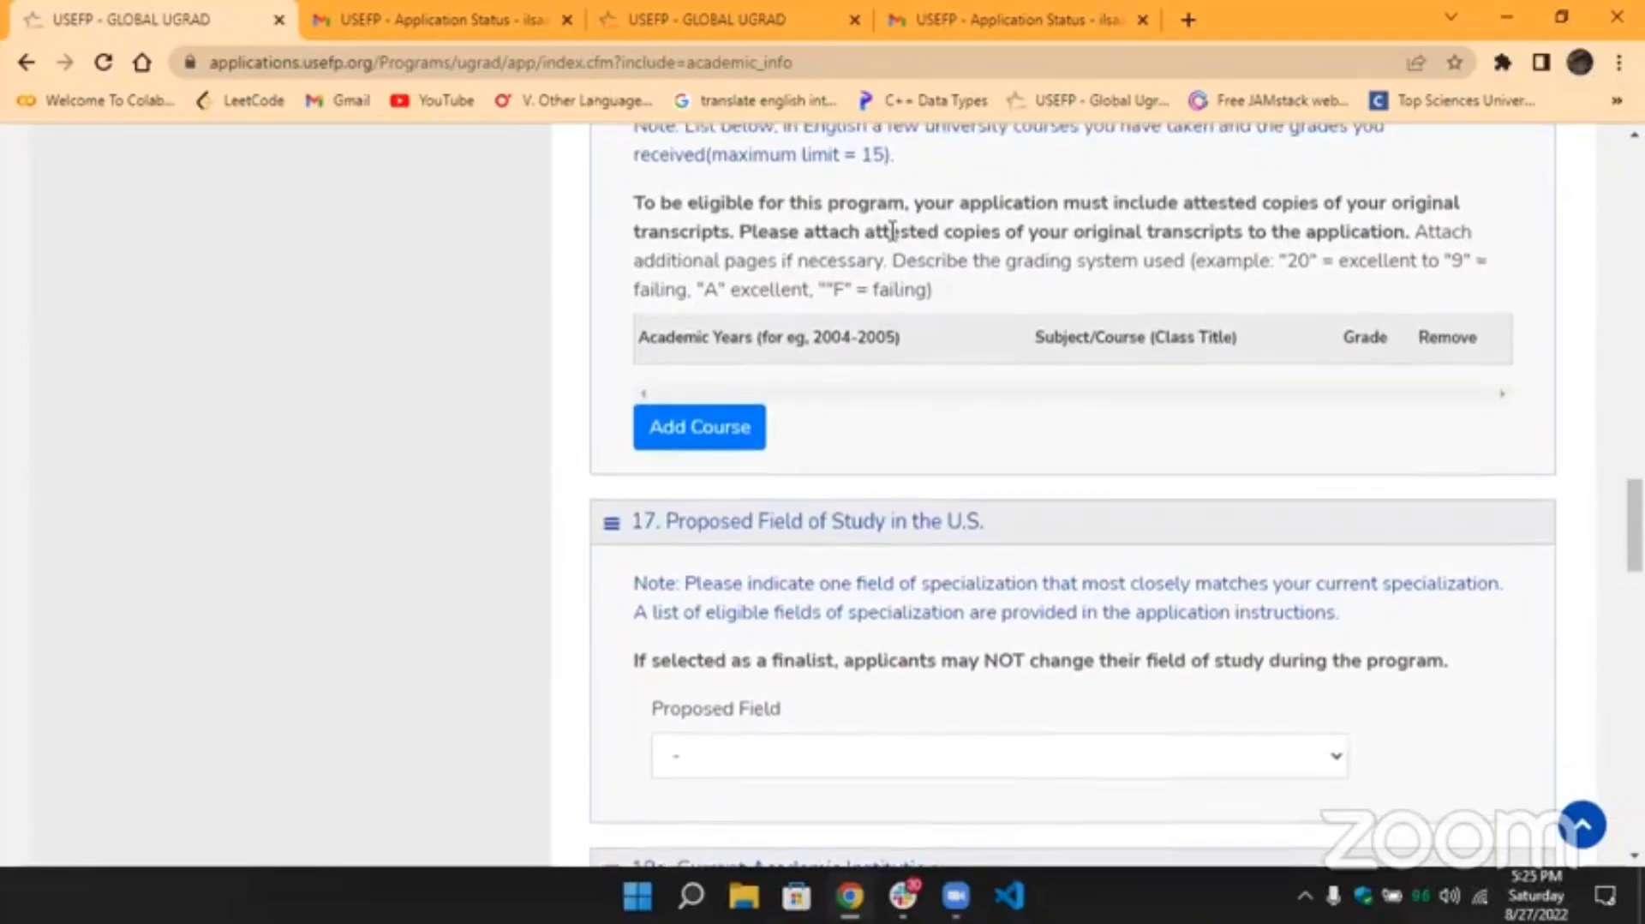
scroll(892, 230, "up", 1)
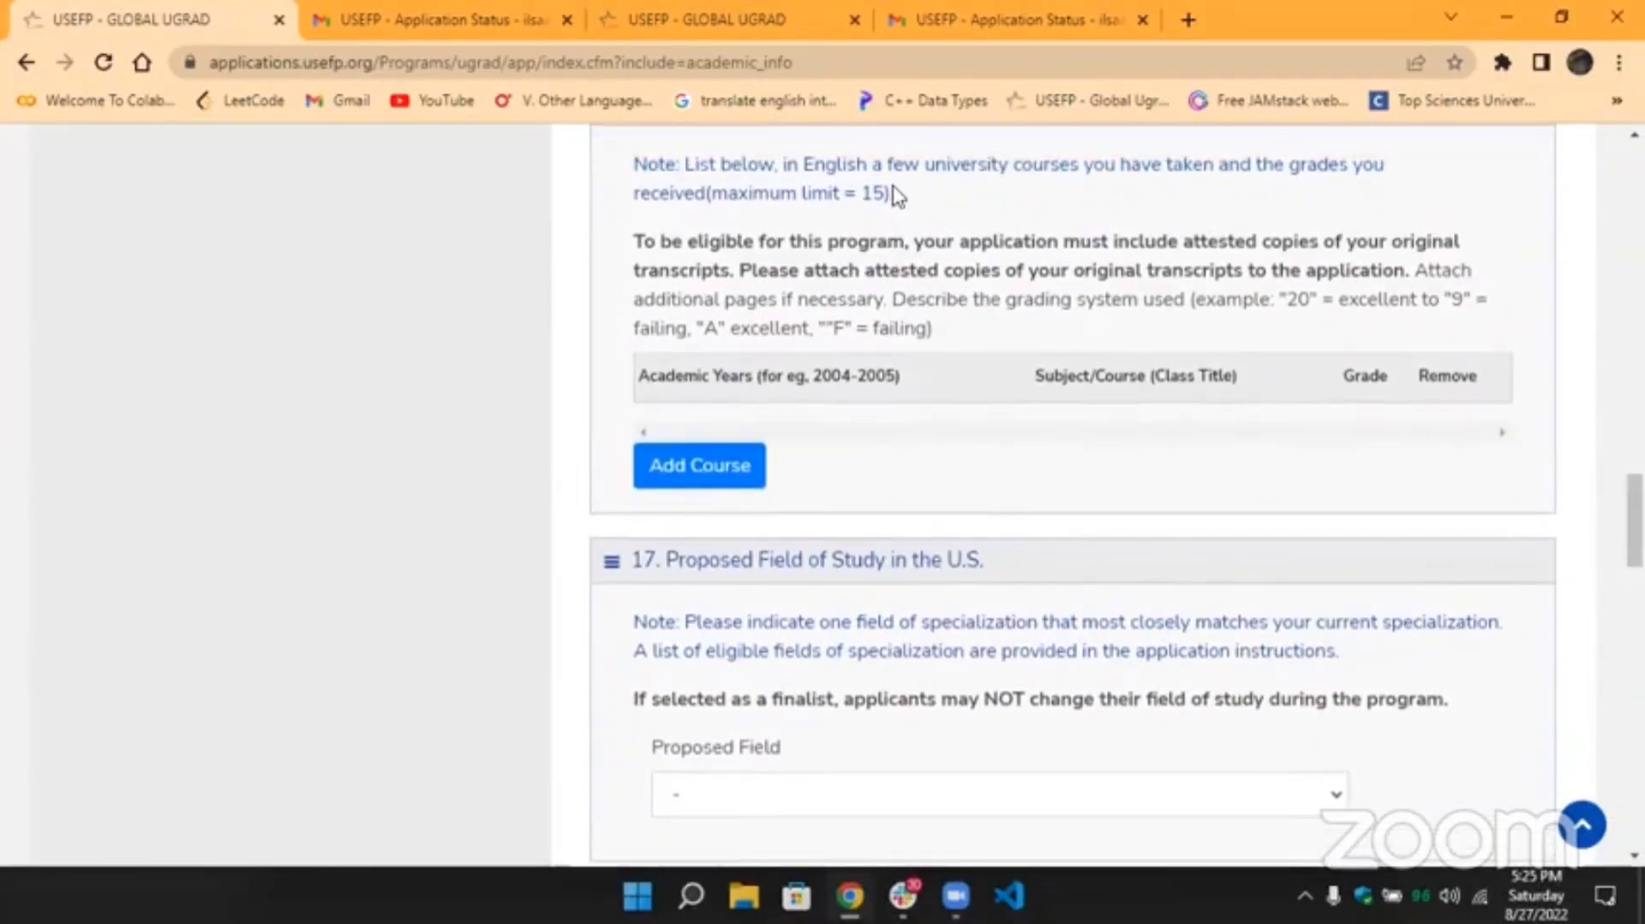
left_click_drag(892, 193, 639, 162)
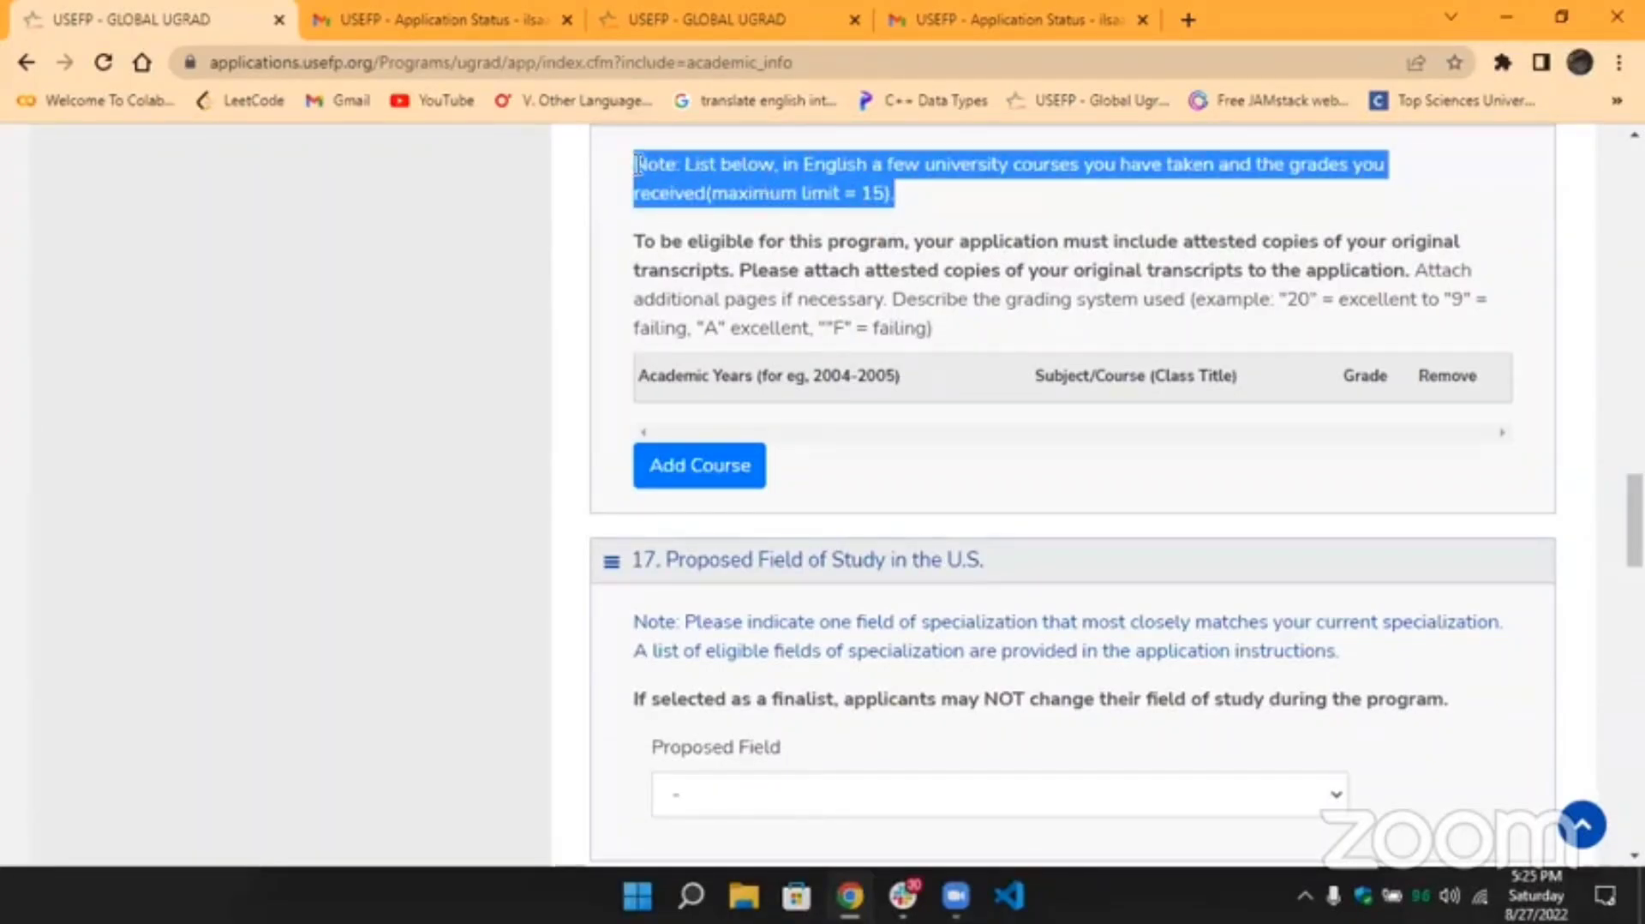
left_click(774, 193)
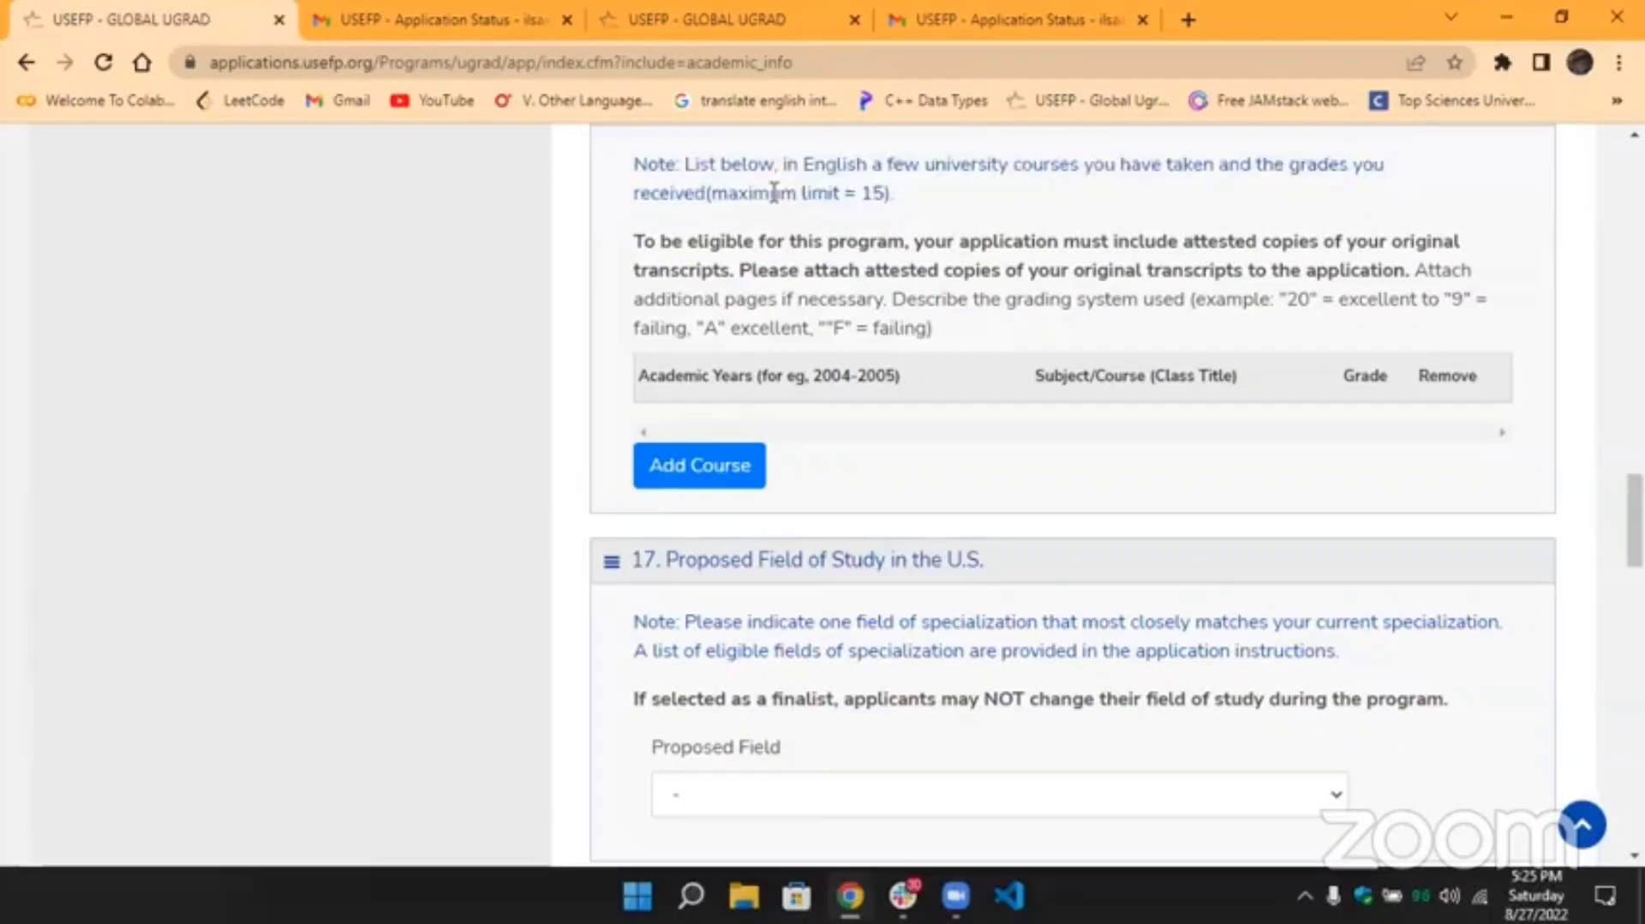
double_click(814, 164)
left_click_drag(884, 159, 870, 159)
left_click_drag(868, 162, 807, 159)
left_click(807, 159)
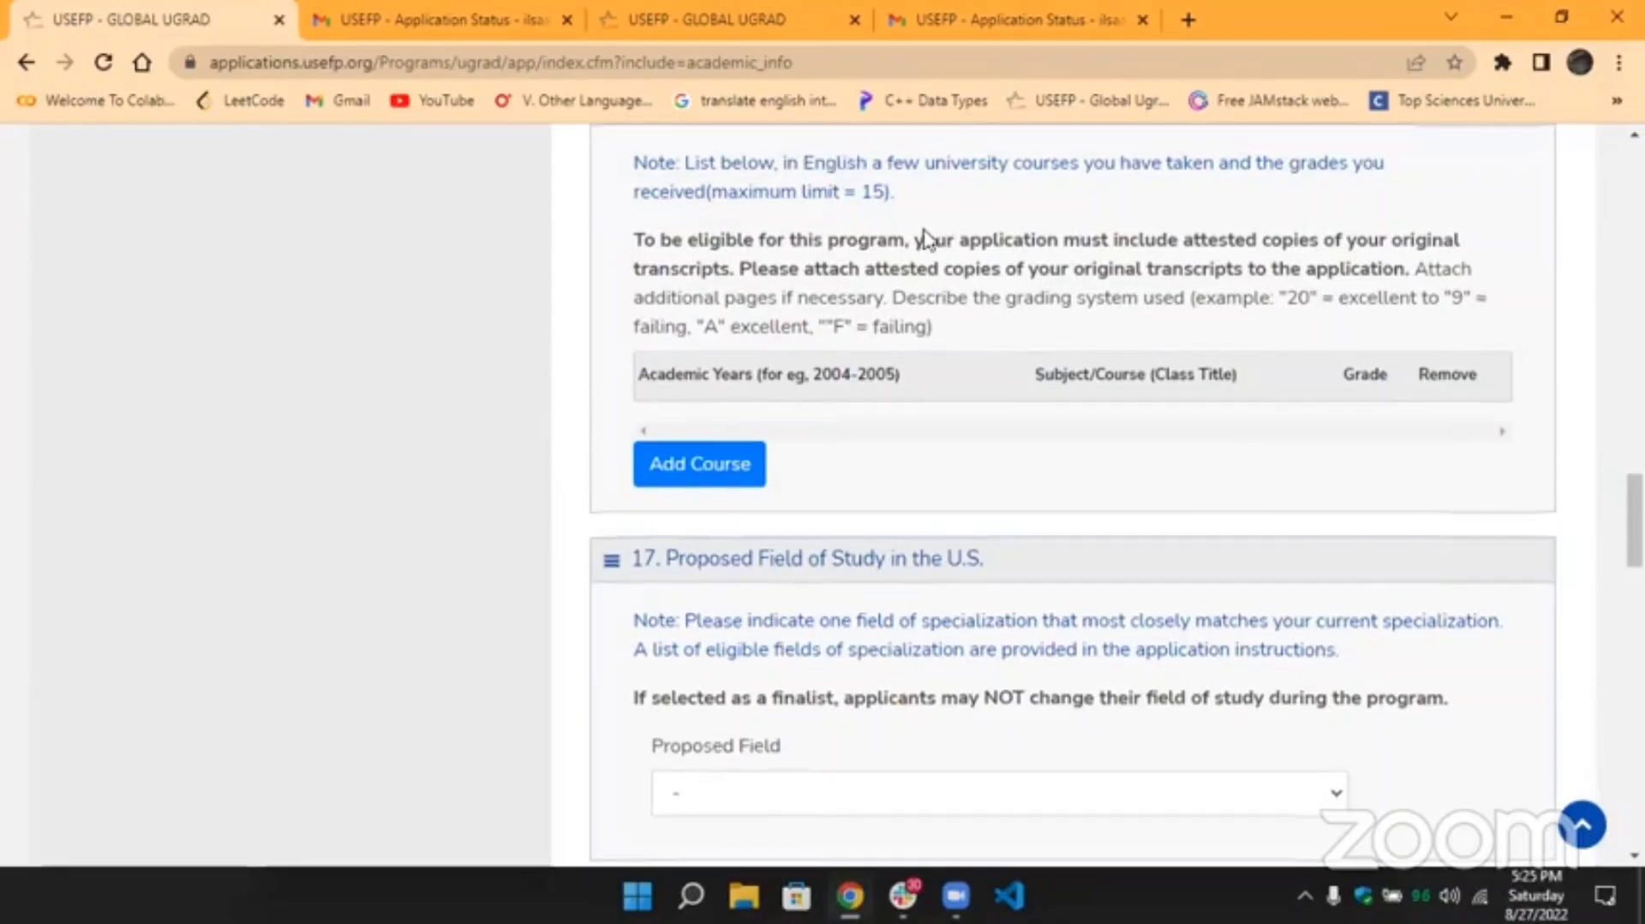
scroll(925, 242, "down", 1)
scroll(924, 229, "down", 1)
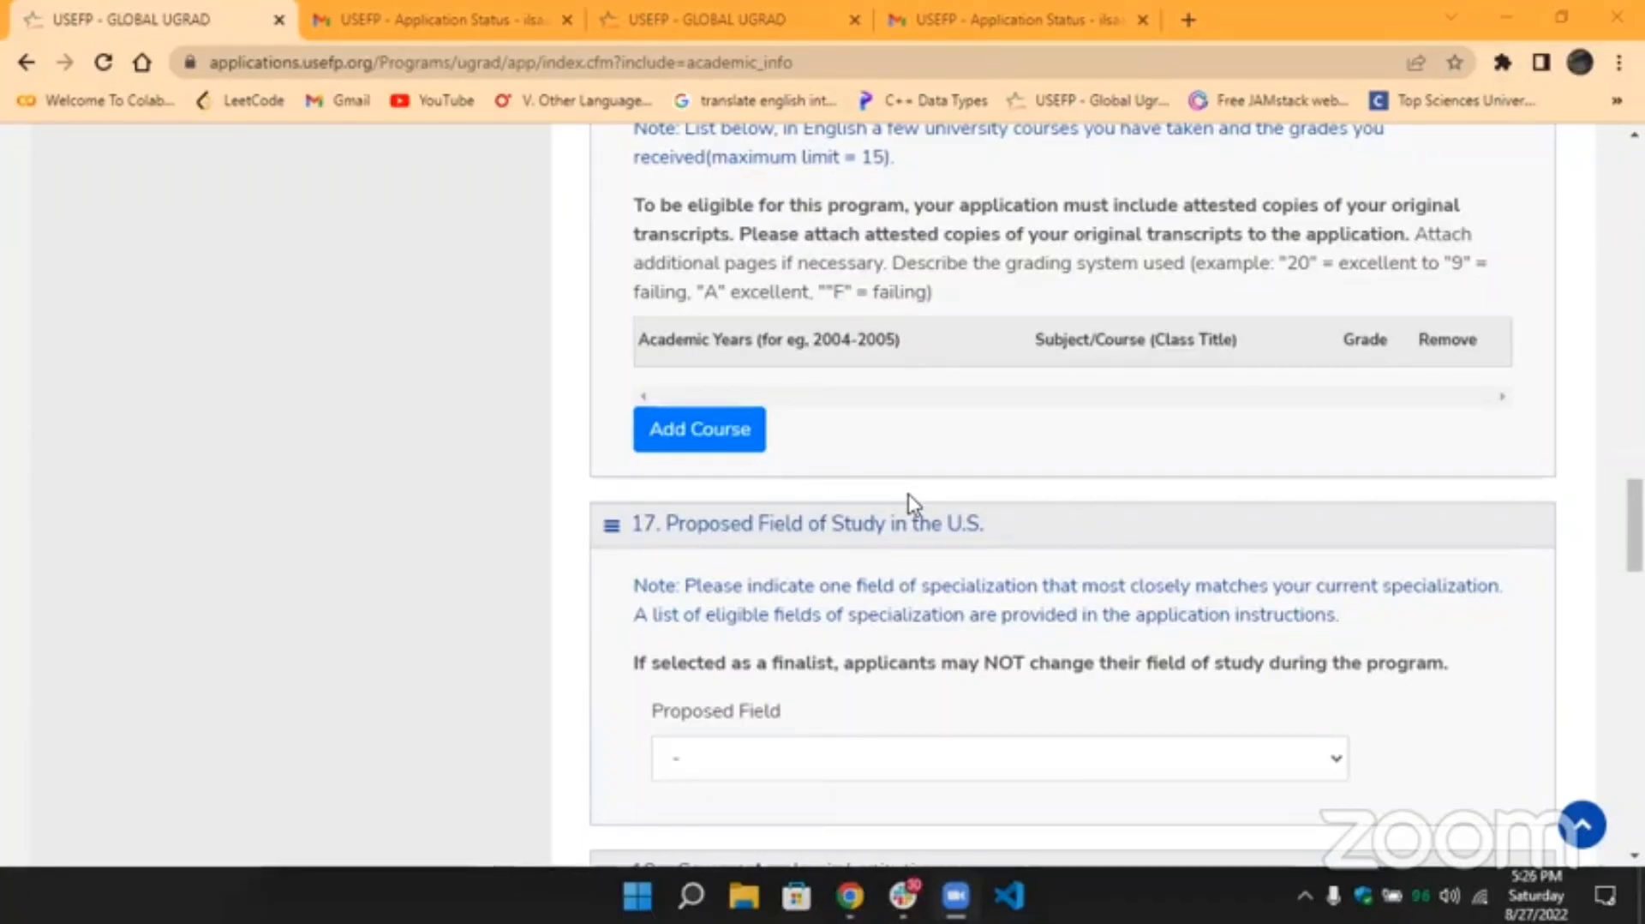
scroll(908, 493, "down", 2)
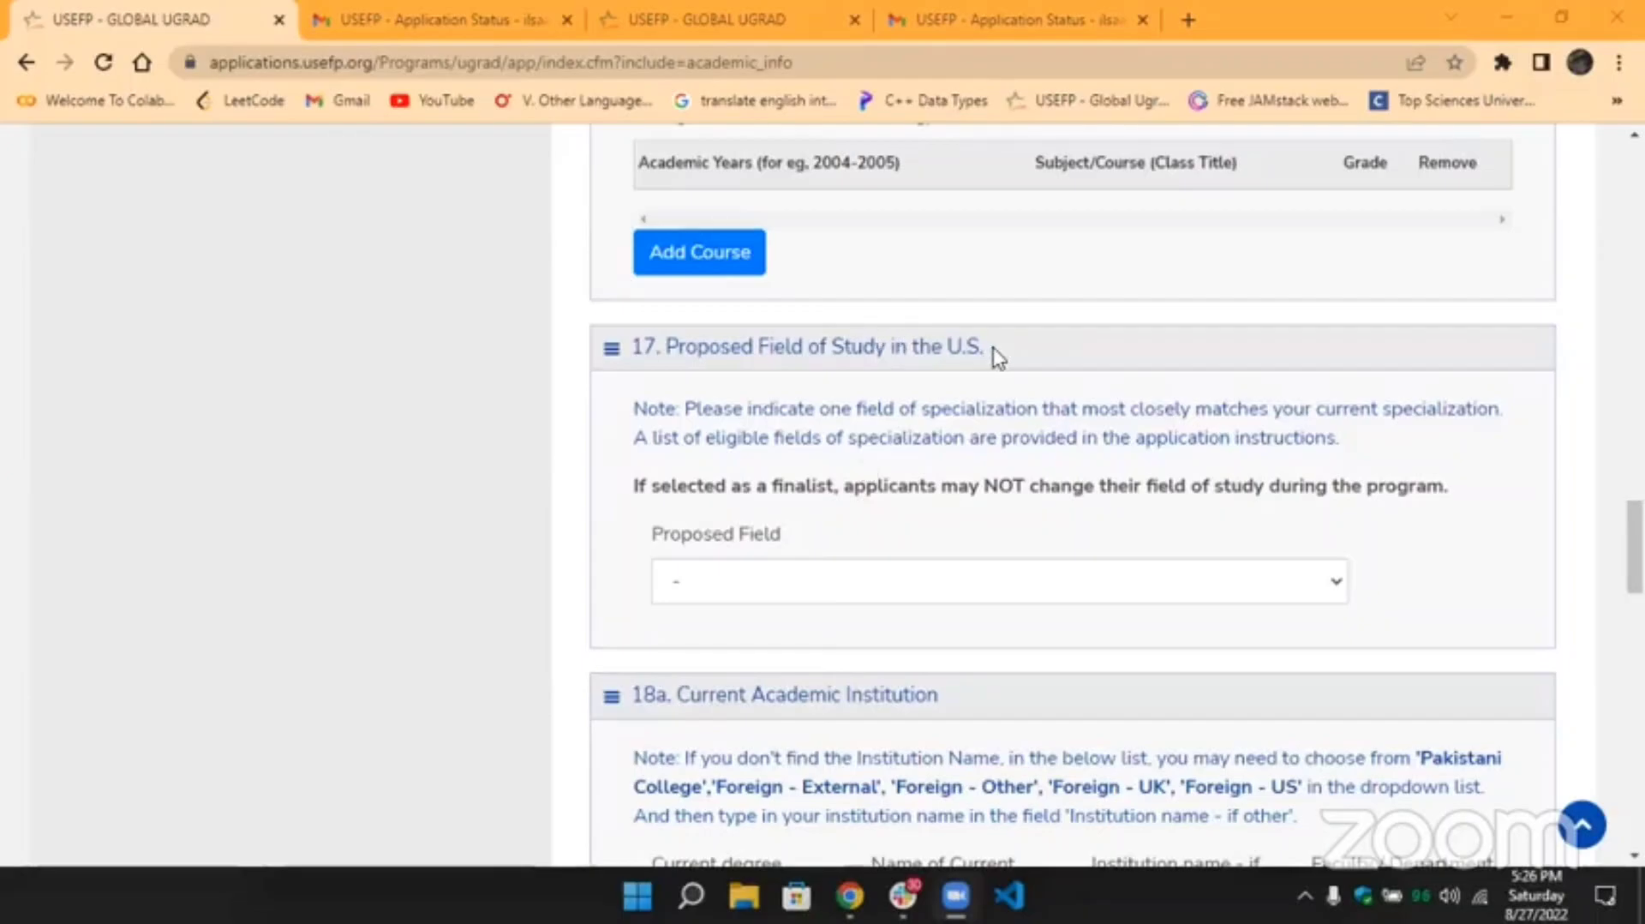
left_click_drag(985, 346, 673, 346)
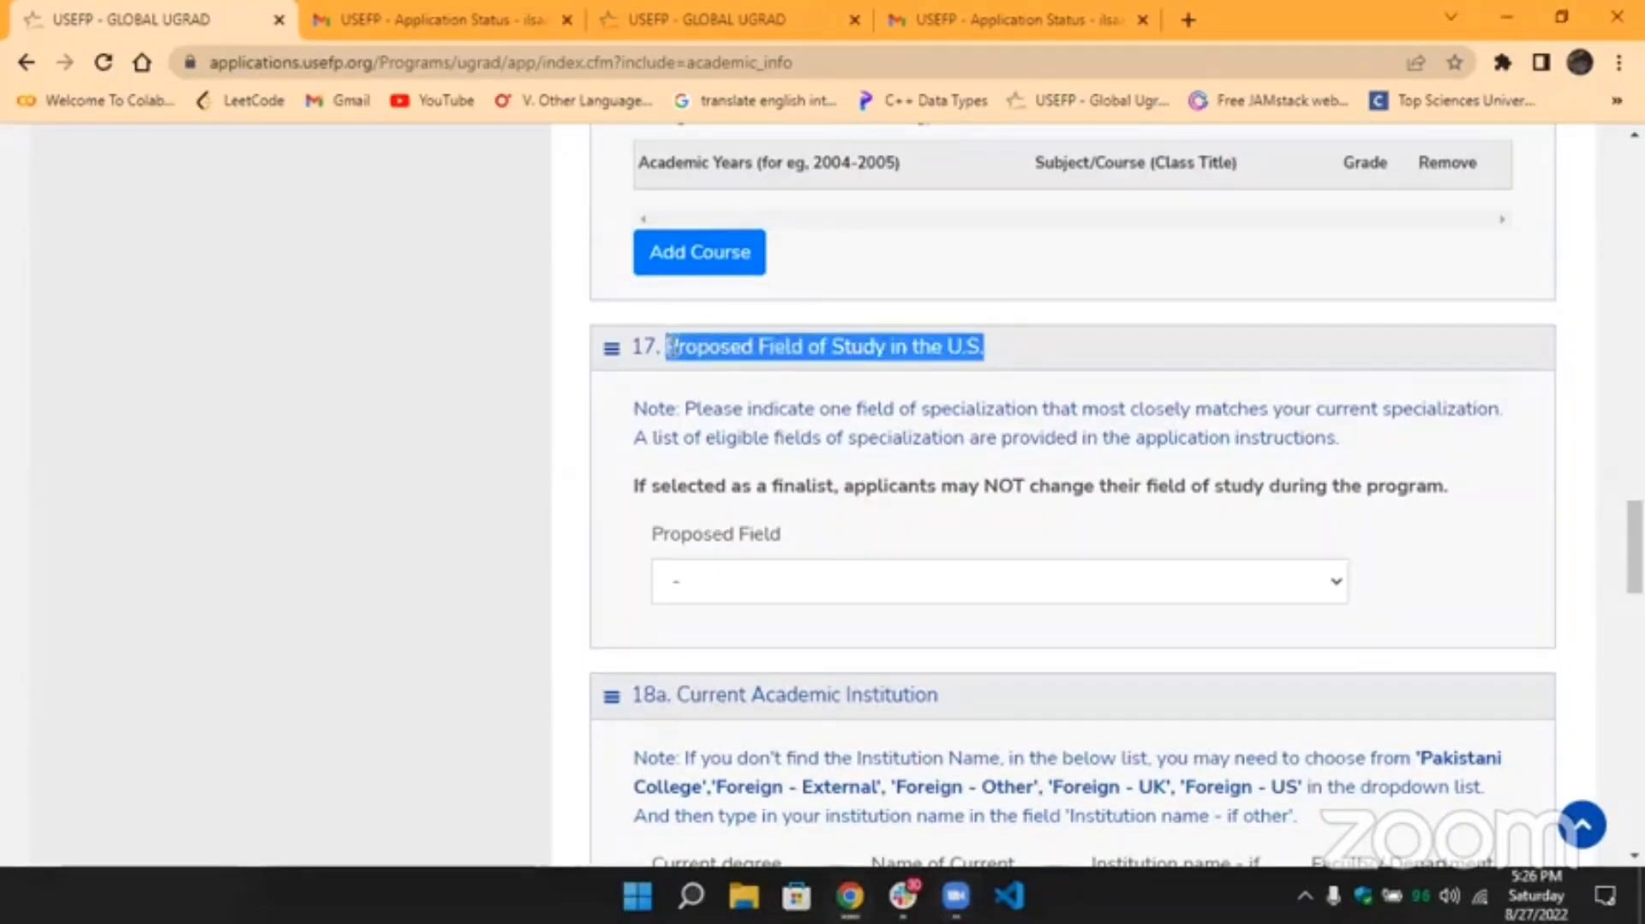
left_click(669, 347)
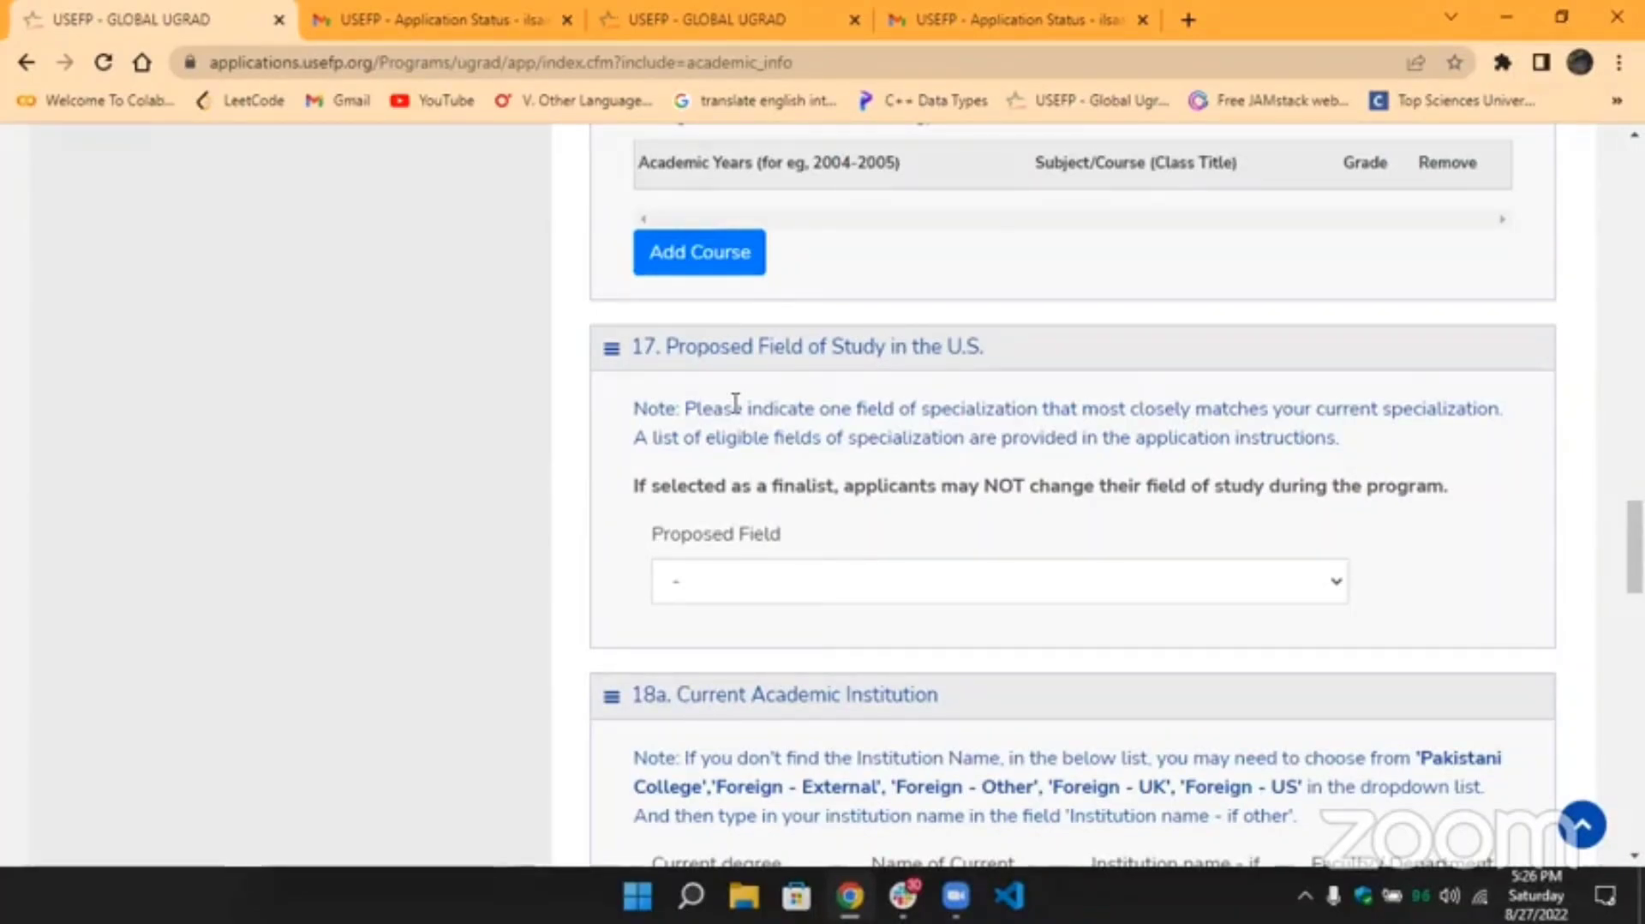
left_click(783, 580)
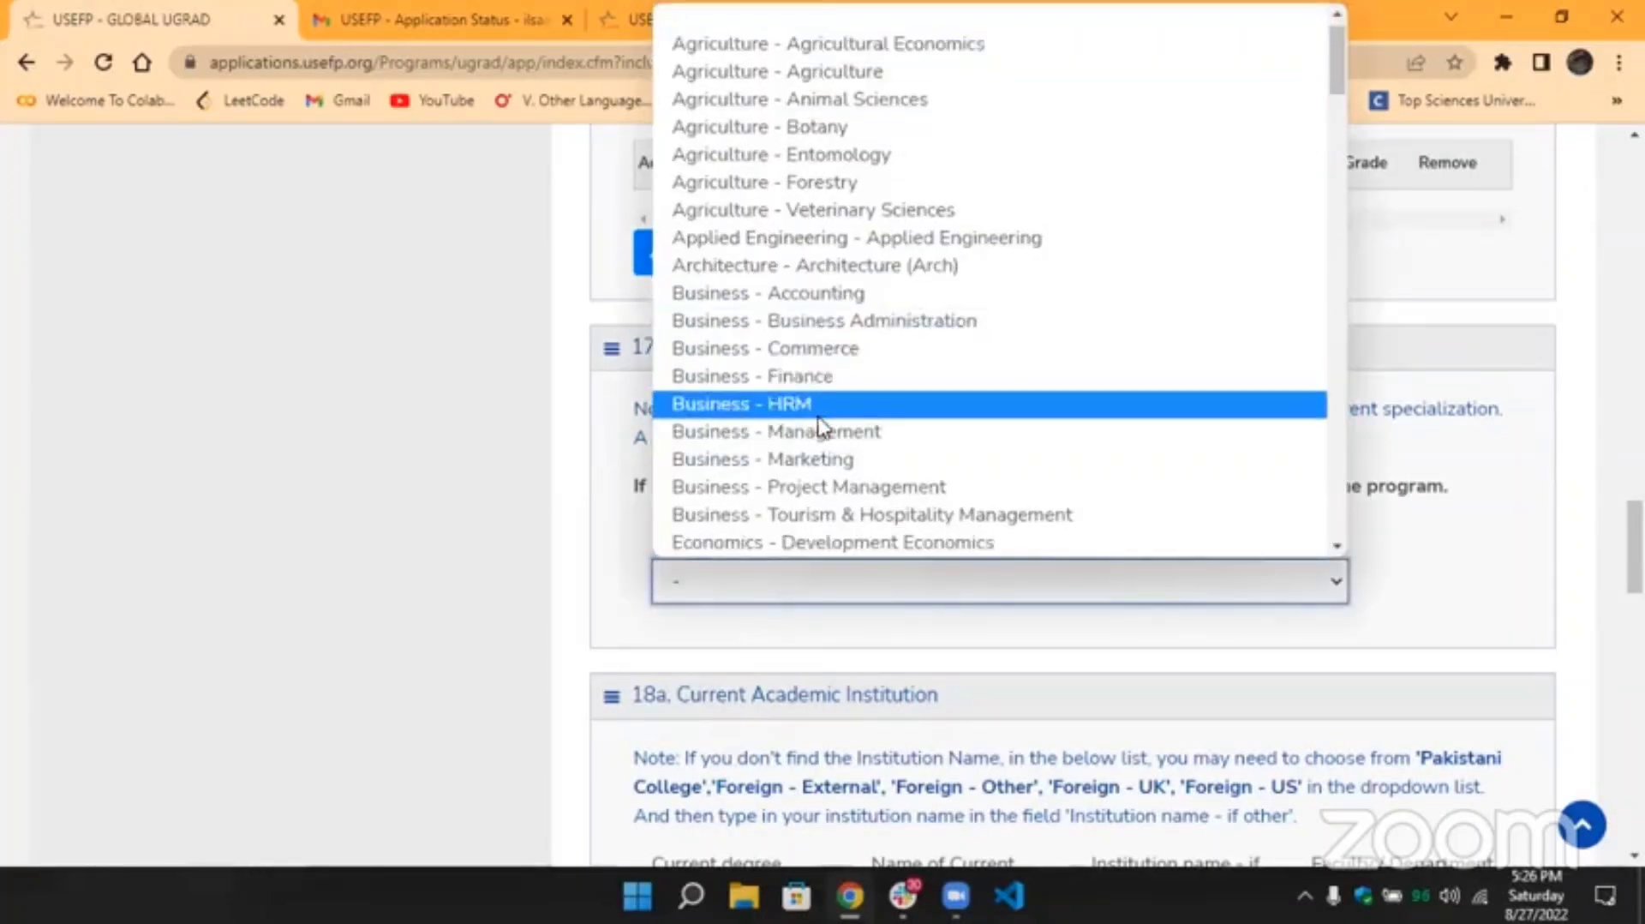
scroll(816, 425, "down", 15)
scroll(816, 425, "down", 15)
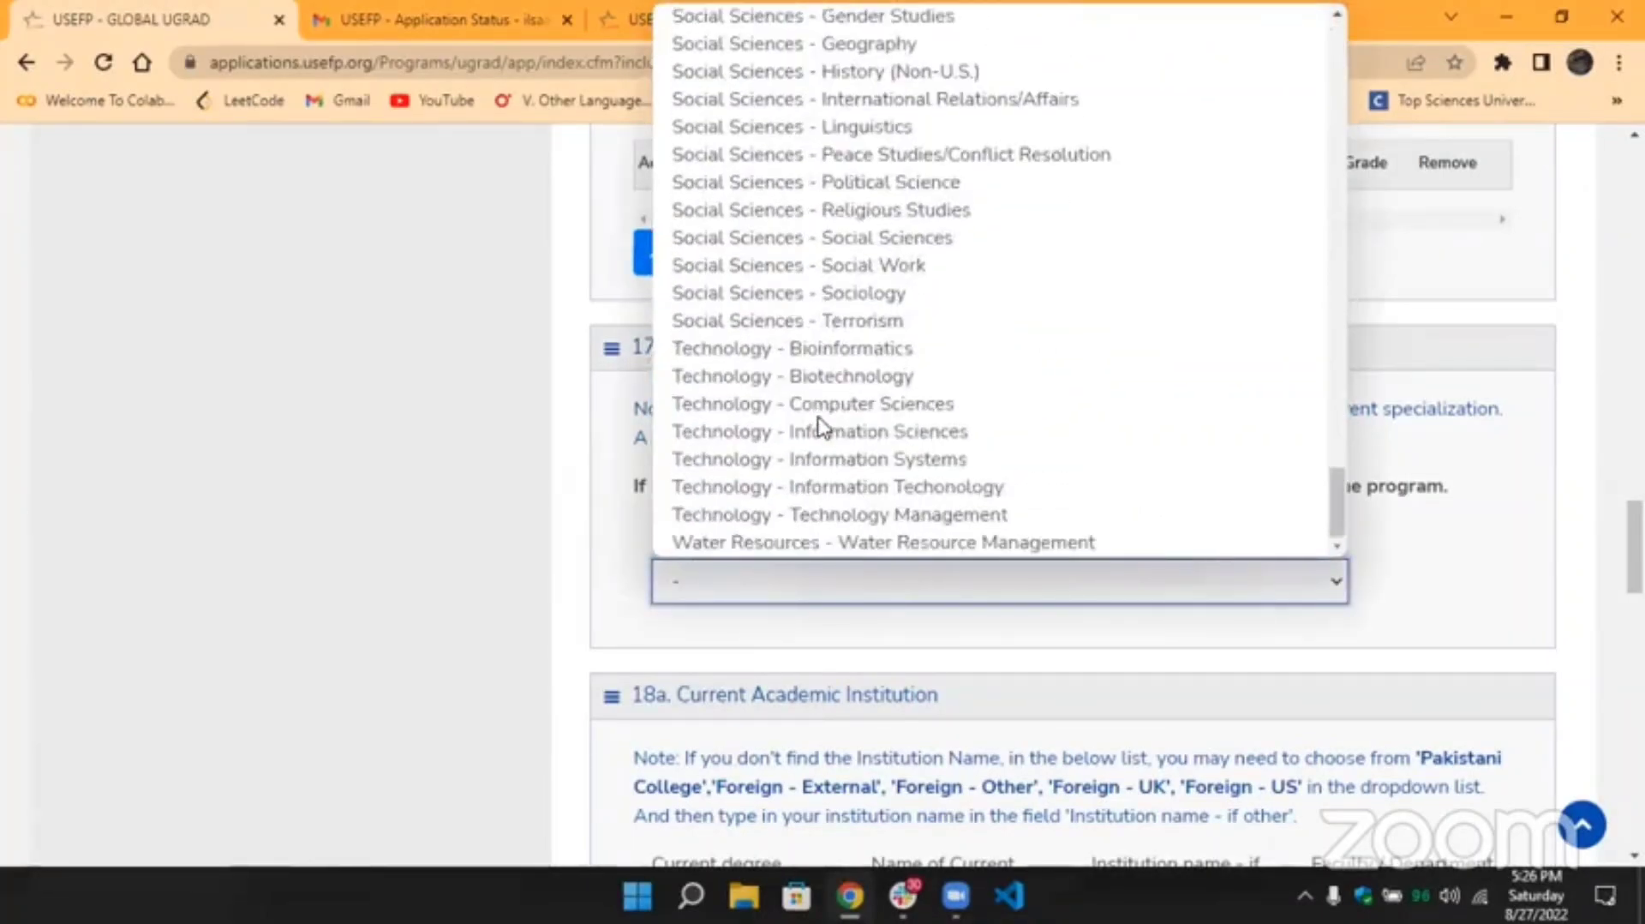
scroll(817, 426, "up", 20)
scroll(816, 426, "up", 10)
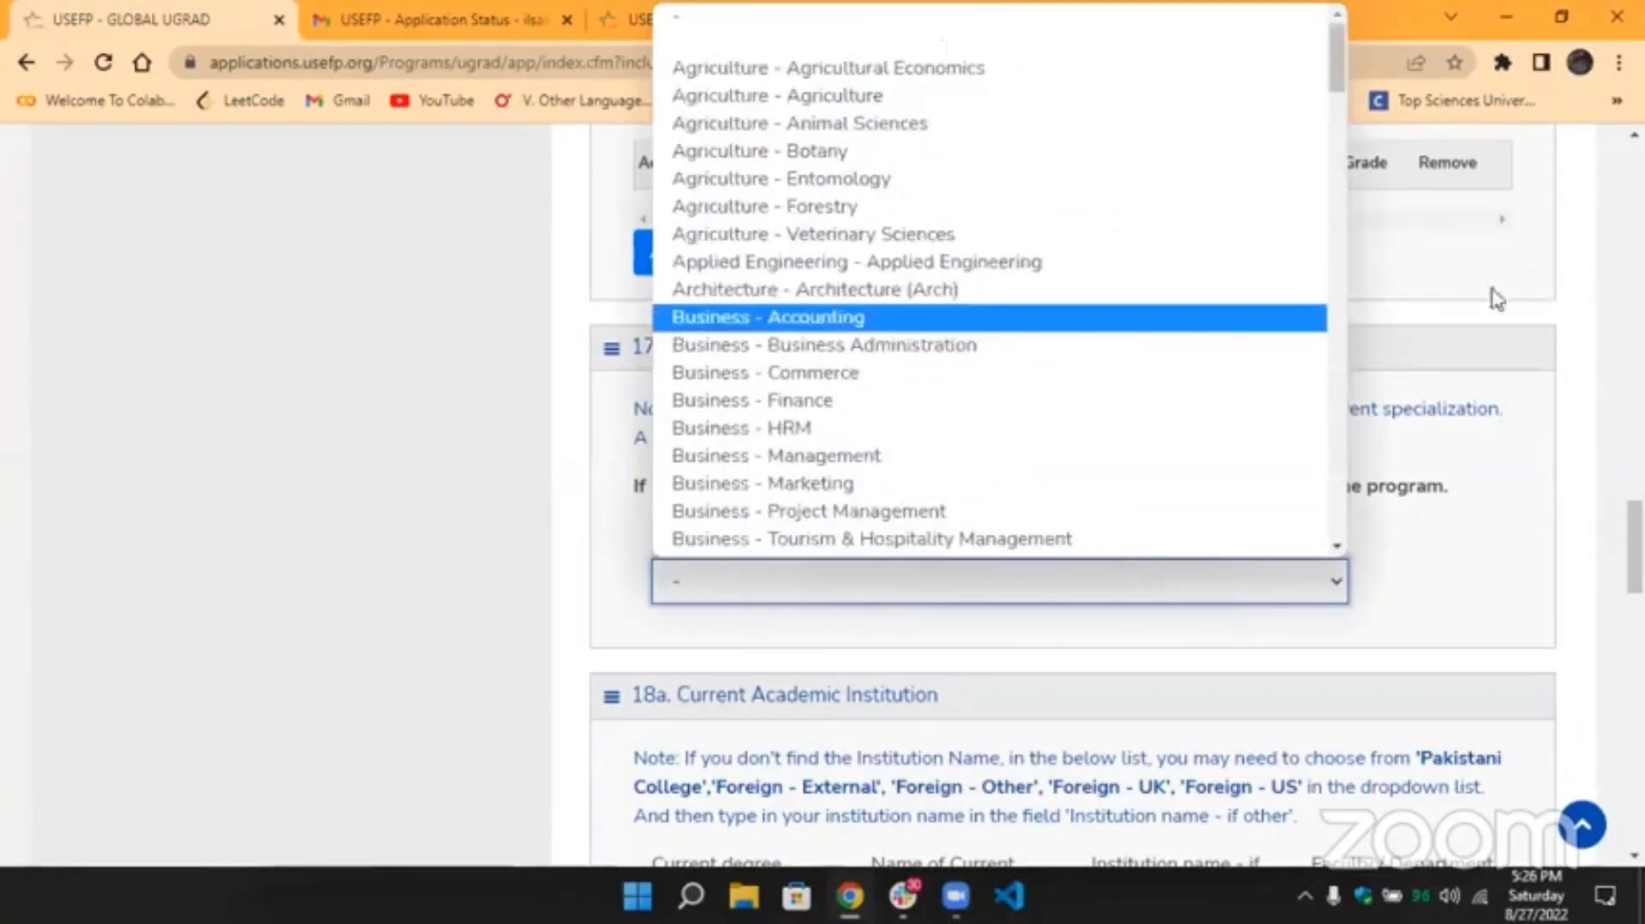
left_click(1466, 319)
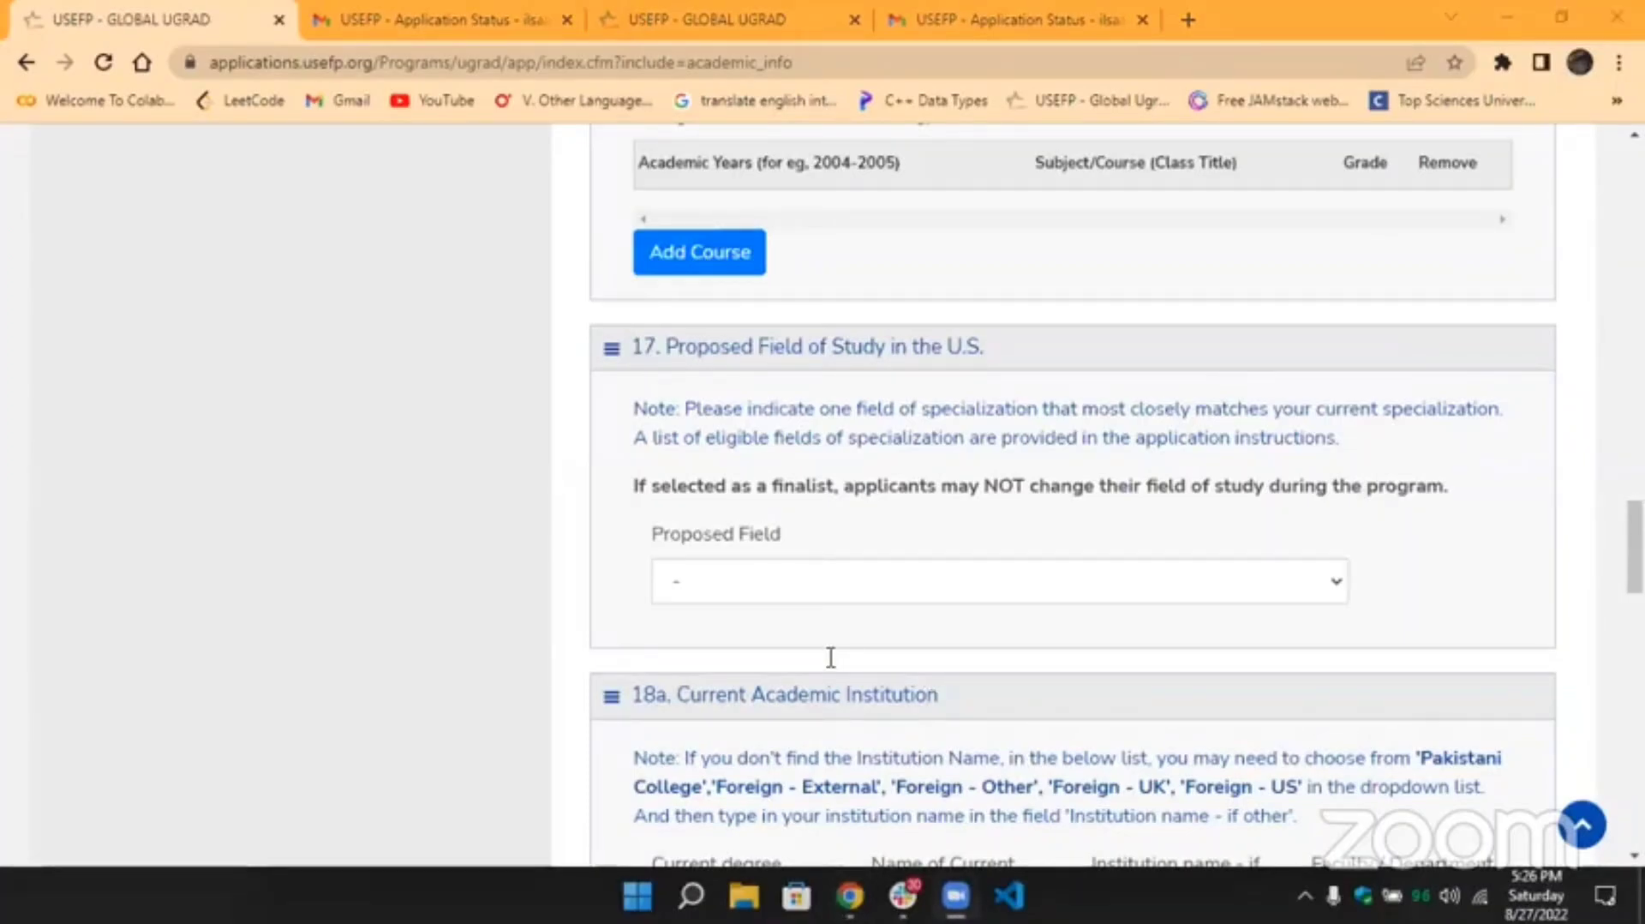
scroll(1013, 470, "down", 3)
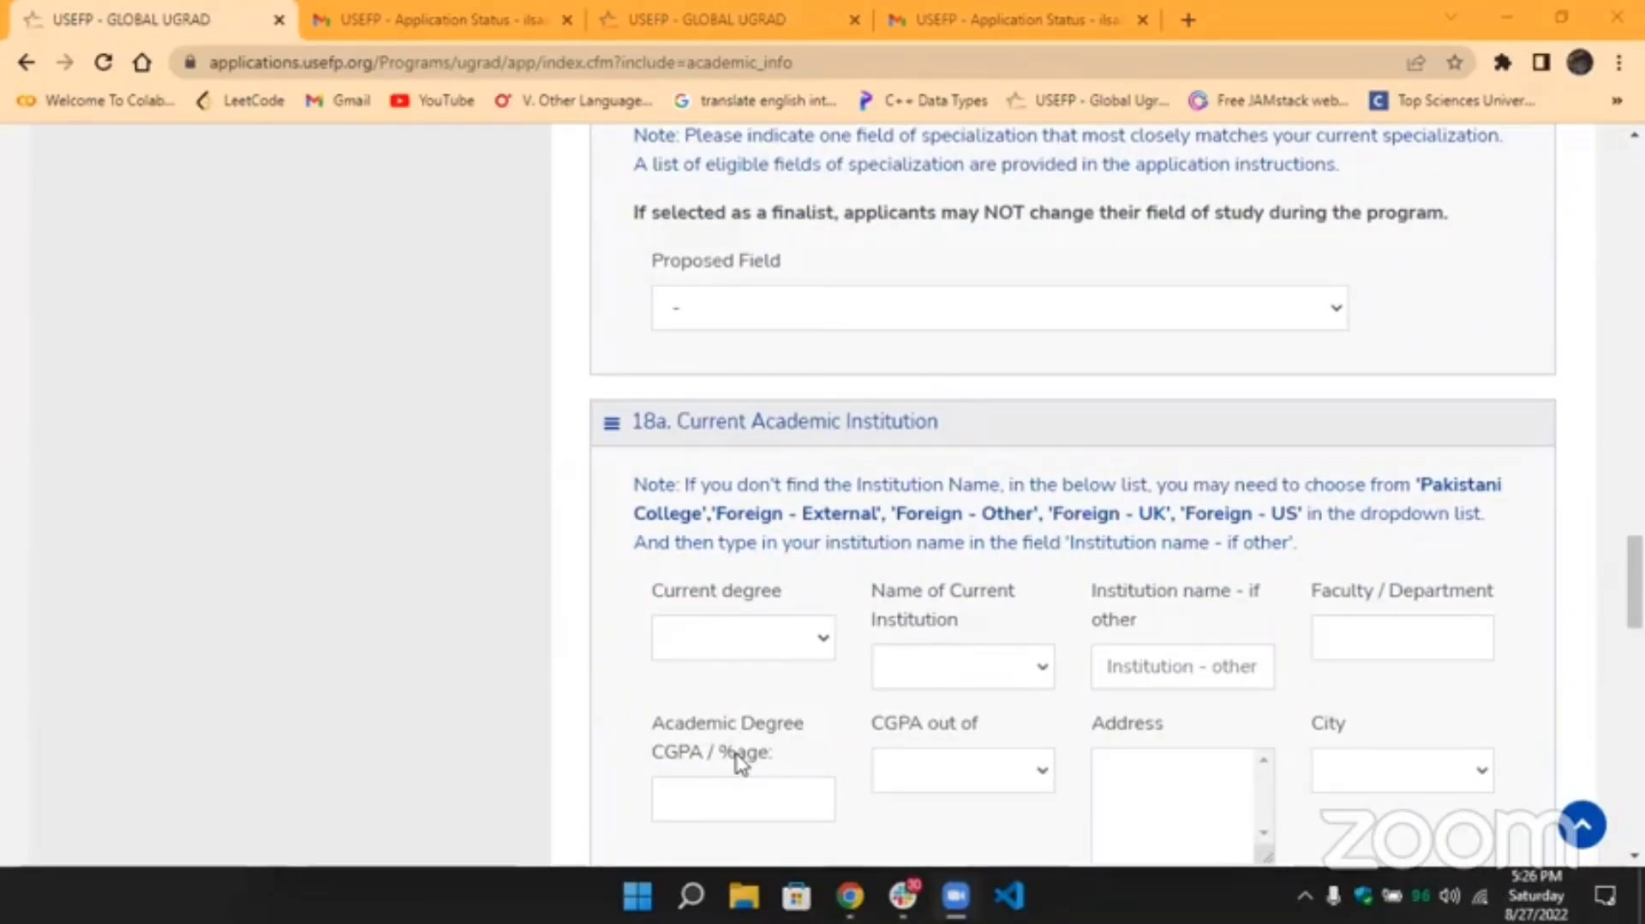
scroll(885, 573, "up", 4)
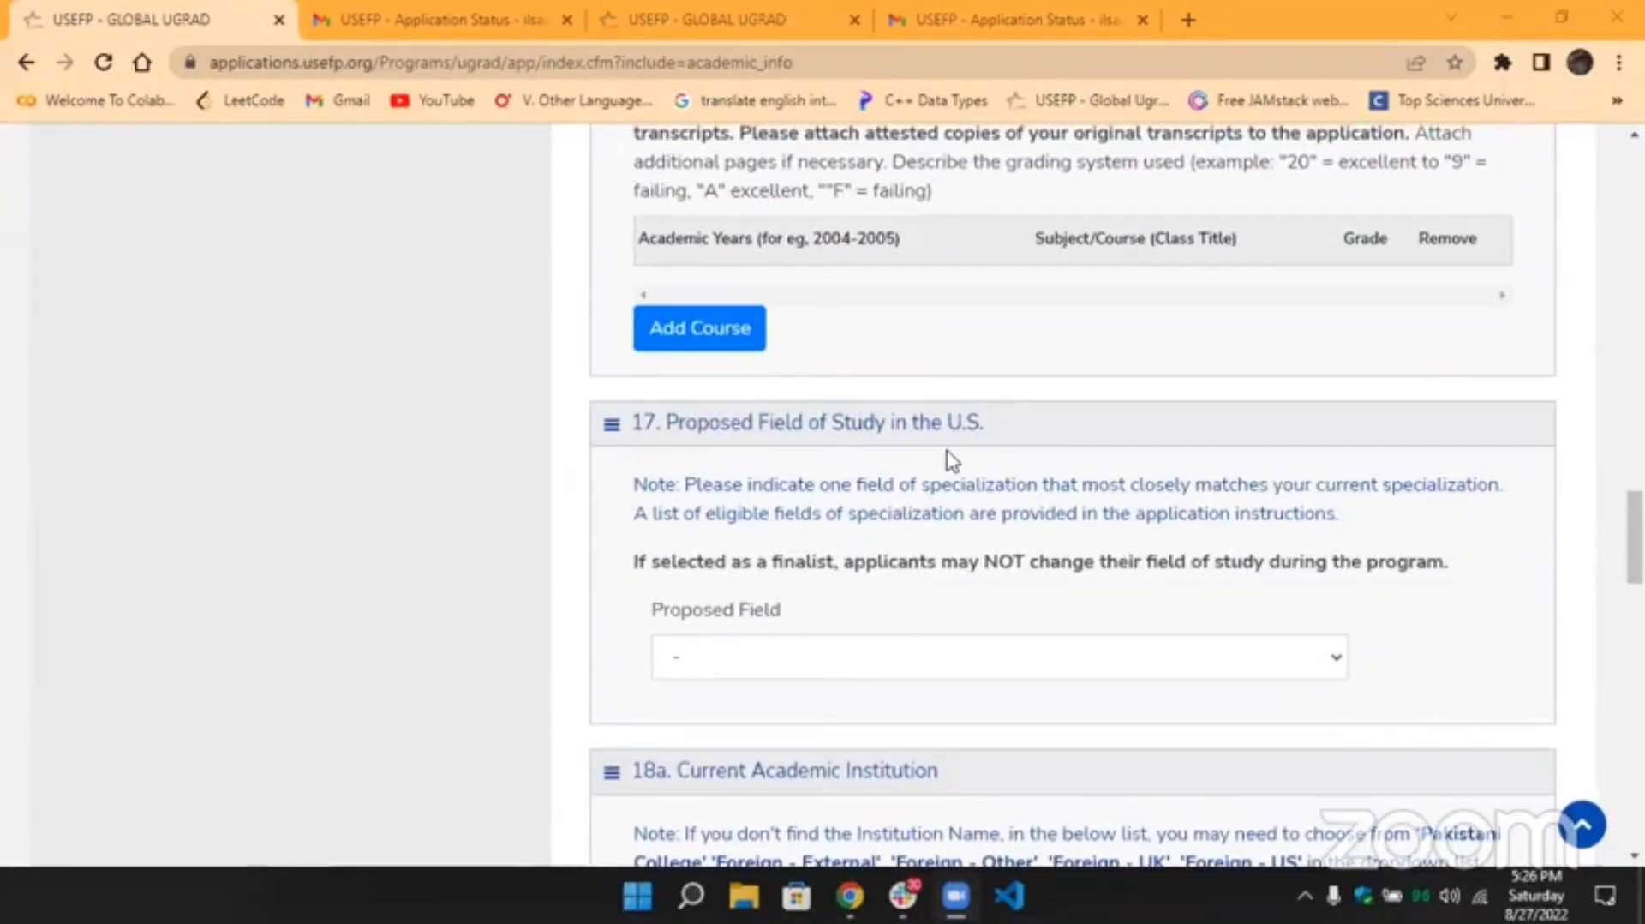
Open a blank Add Education form, scroll through it down to Save, then close it.
scroll(949, 463, "up", 10)
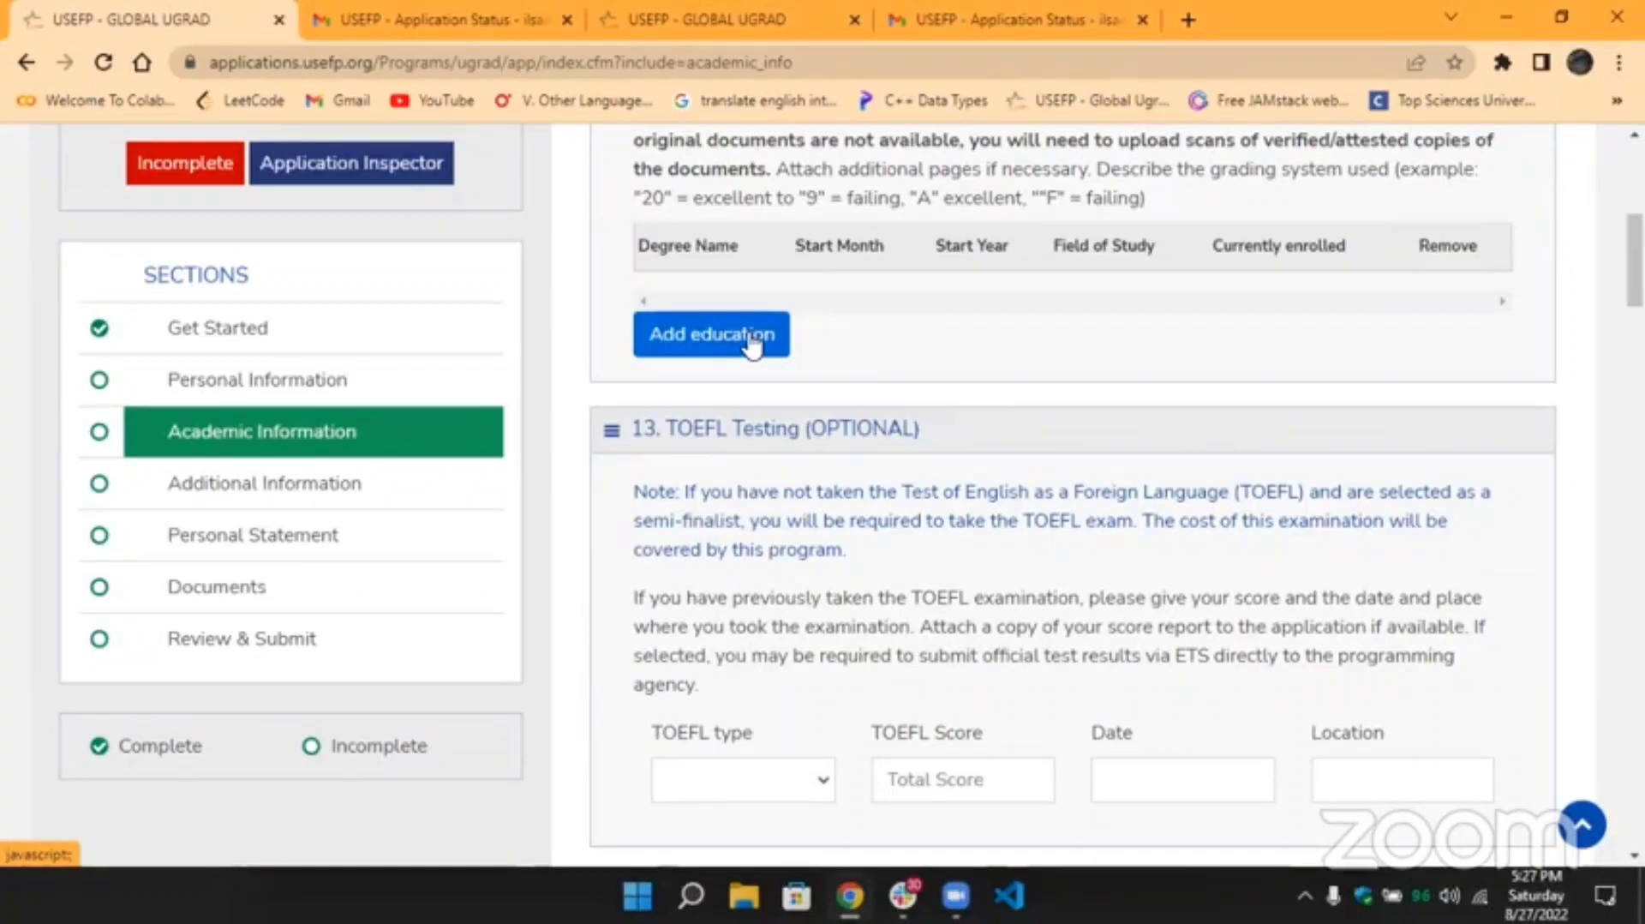
left_click(750, 341)
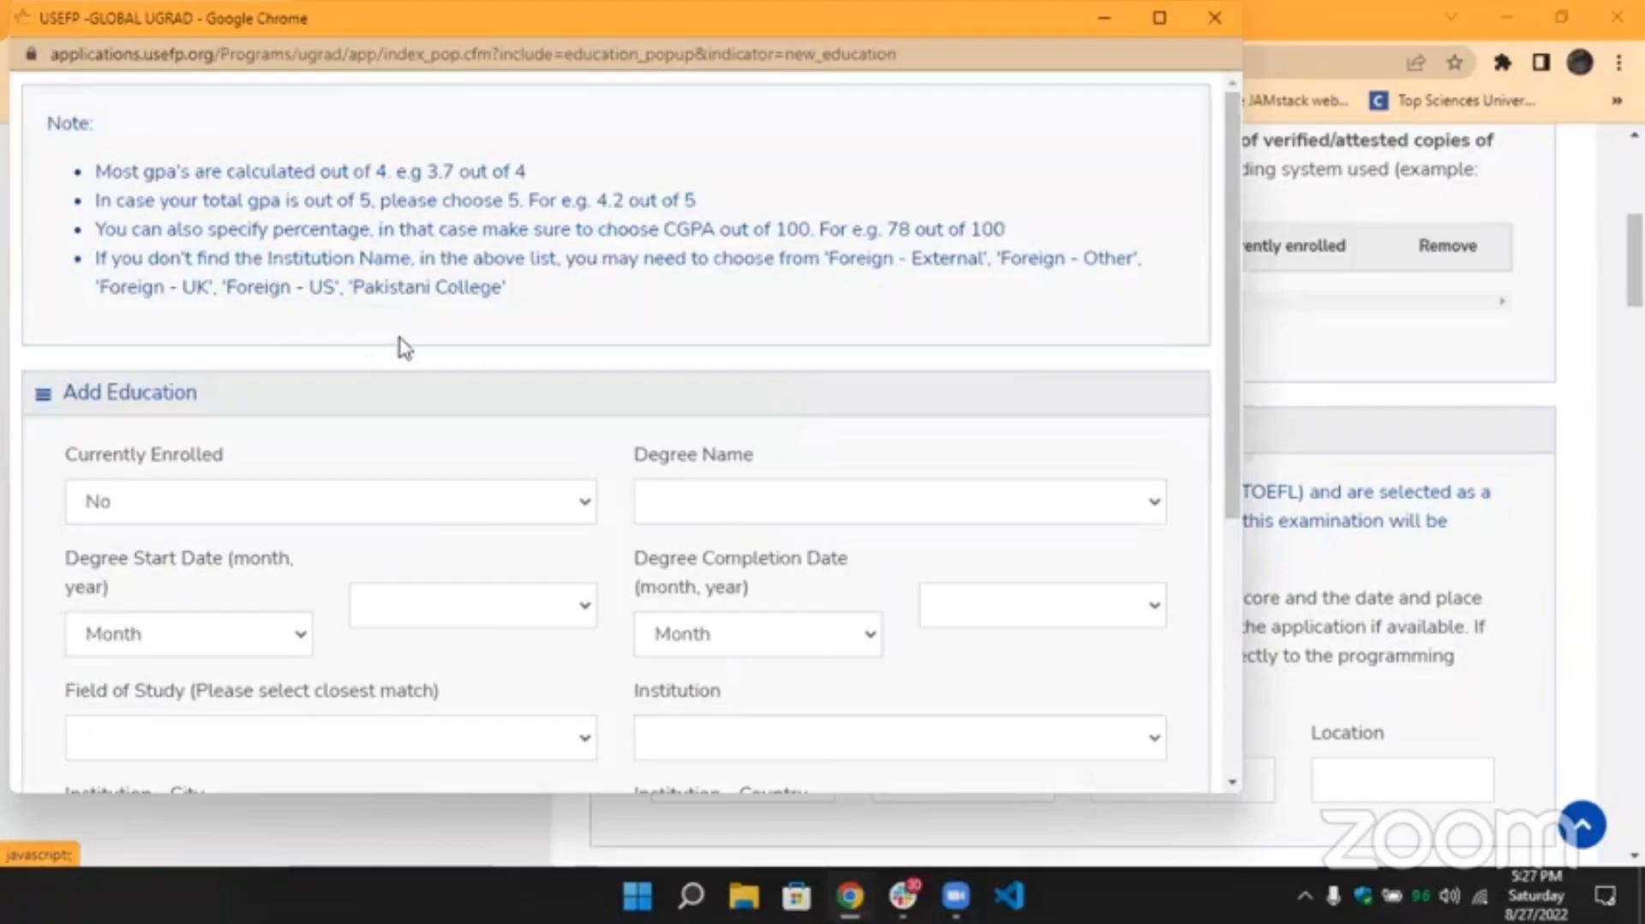
scroll(405, 349, "down", 1)
scroll(405, 348, "down", 3)
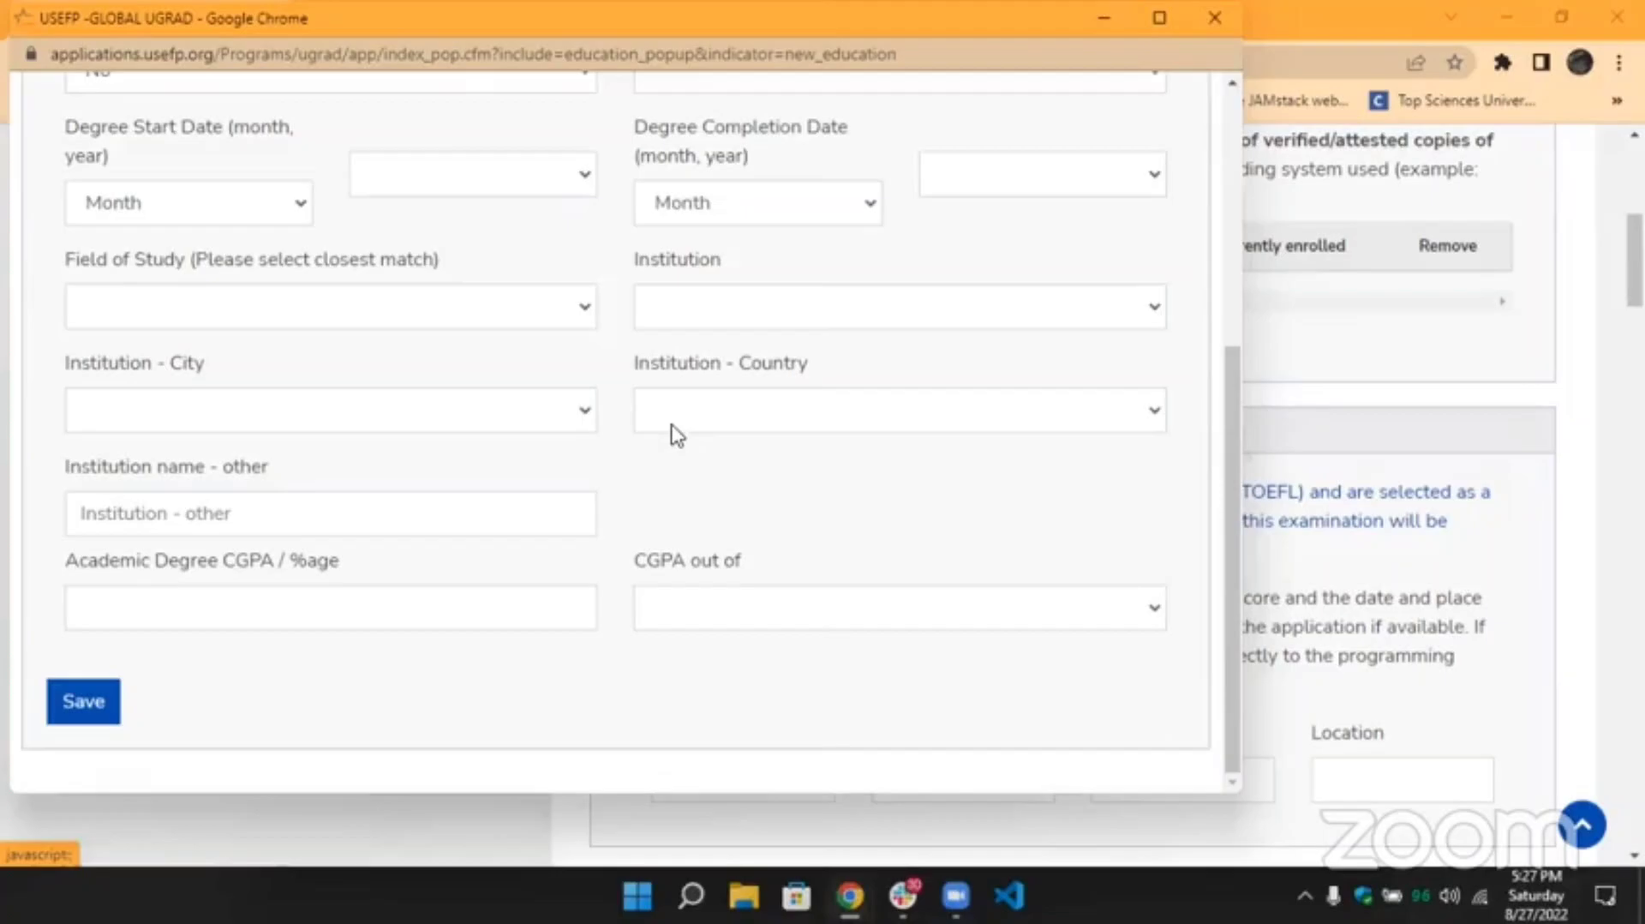
left_click(1215, 18)
Scroll to section 16 University Courses and highlight the example academic years 2004-2005.
scroll(891, 506, "down", 10)
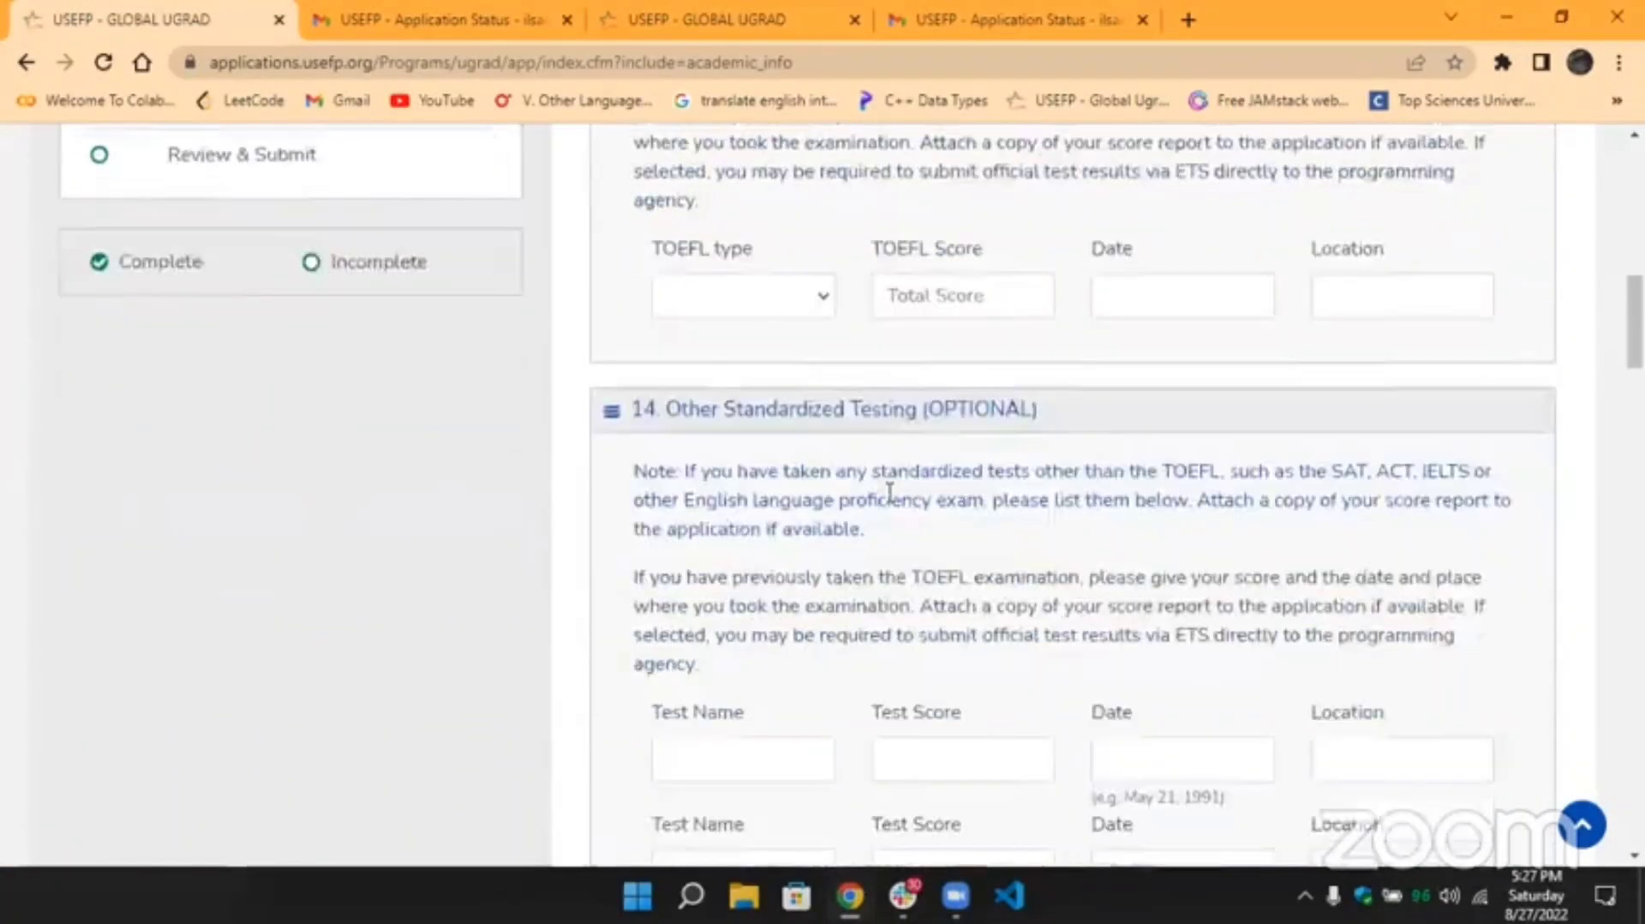
scroll(891, 506, "down", 10)
scroll(891, 506, "up", 2)
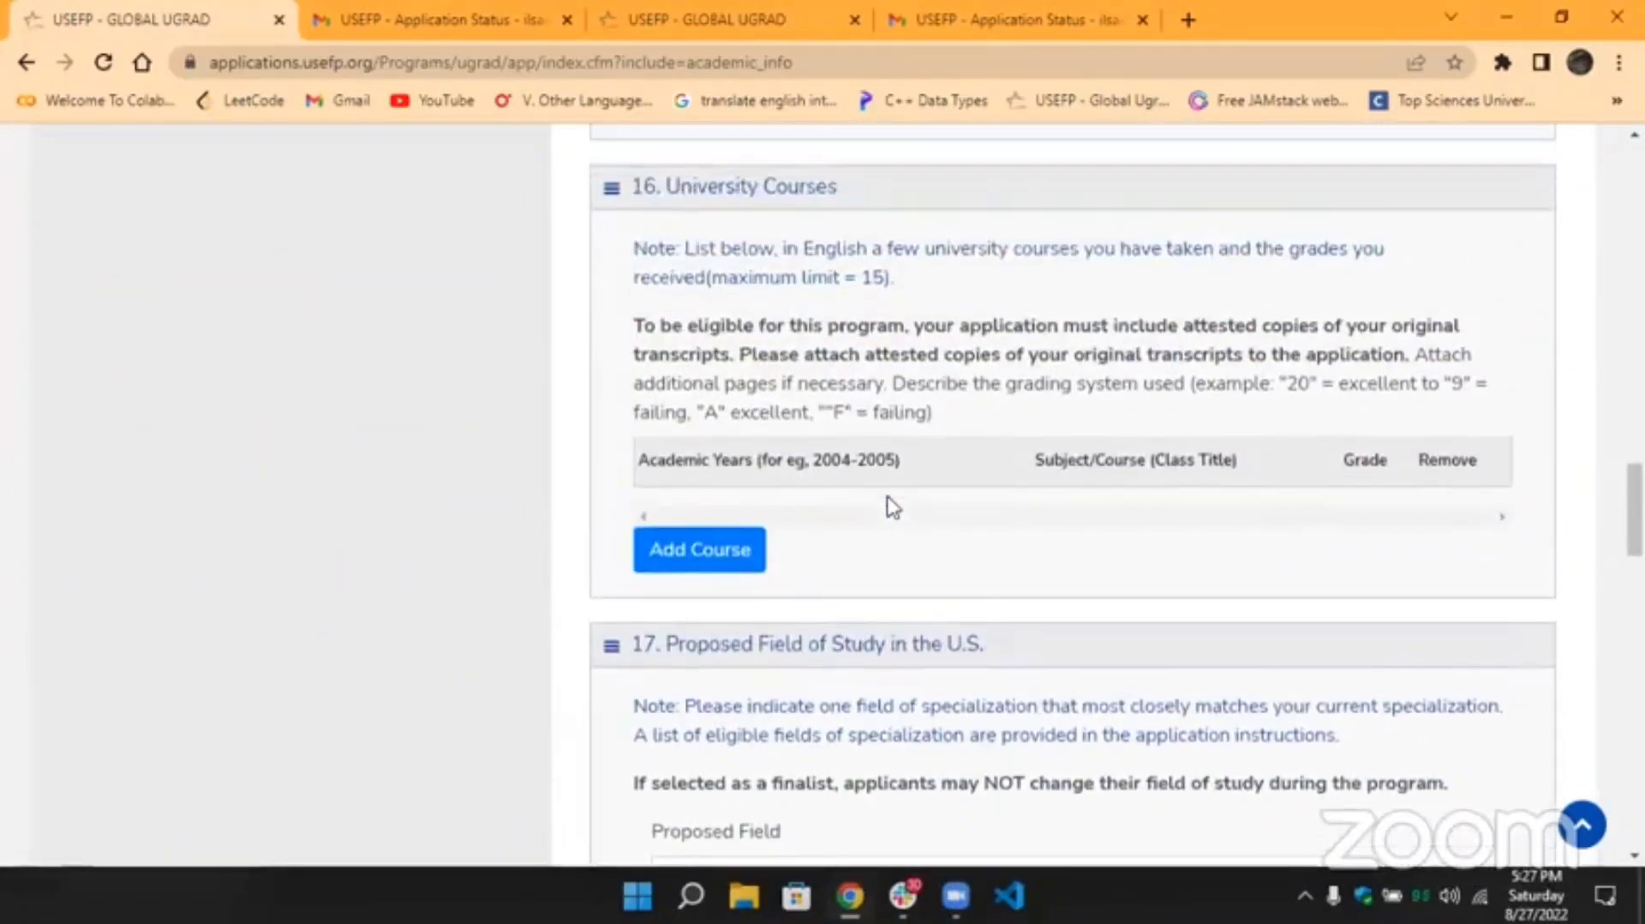
scroll(890, 507, "down", 5)
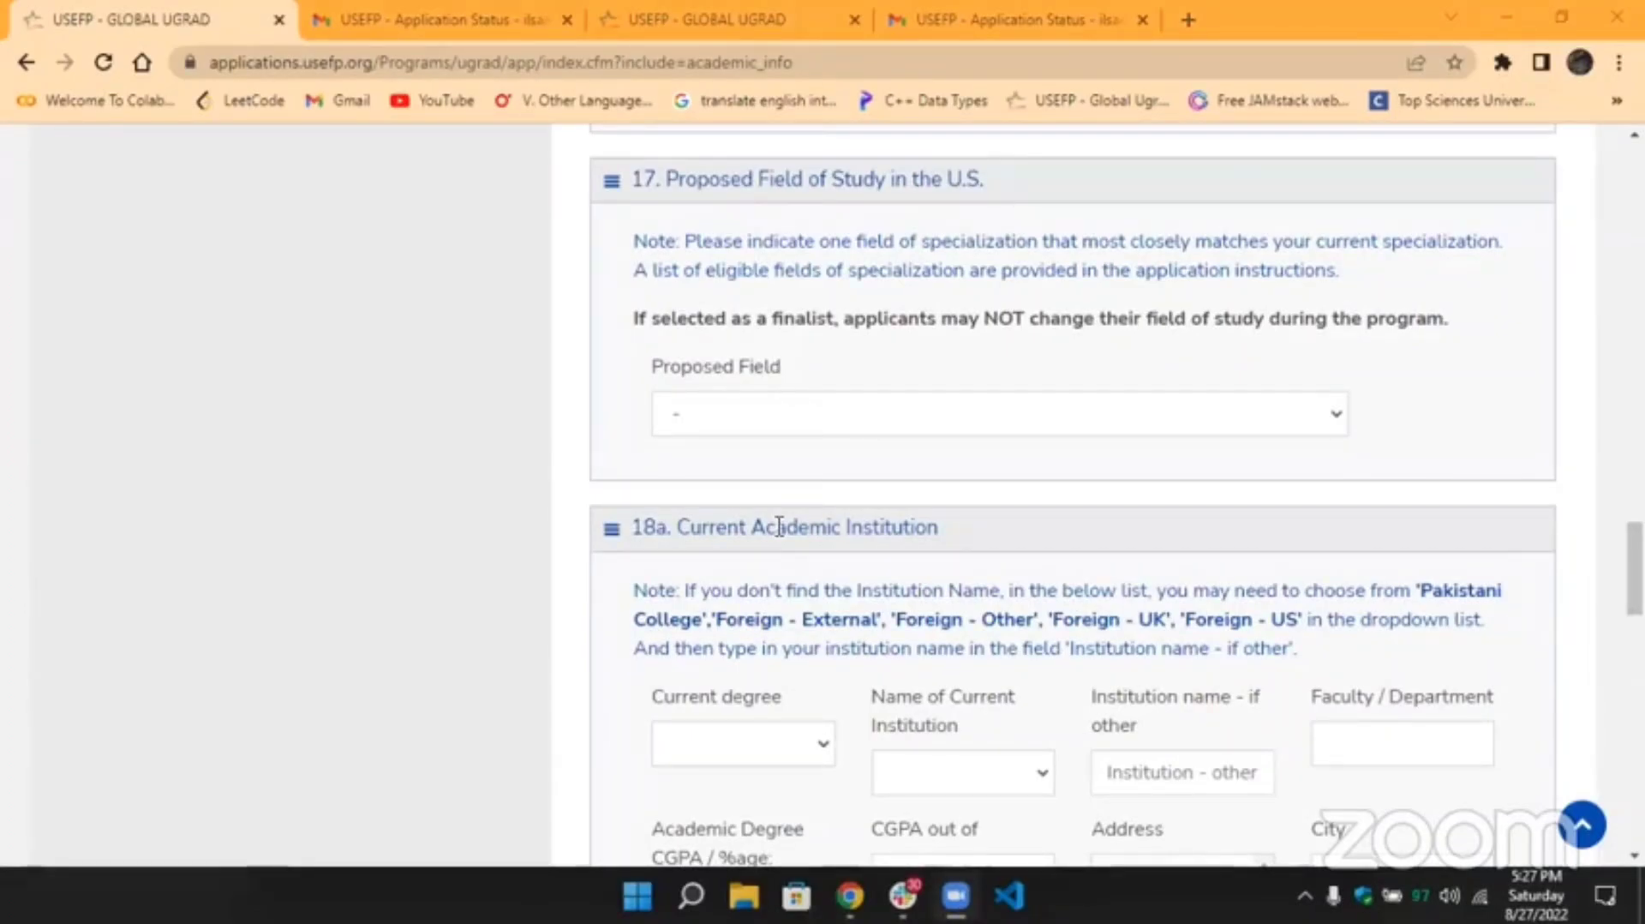
scroll(1020, 249, "up", 5)
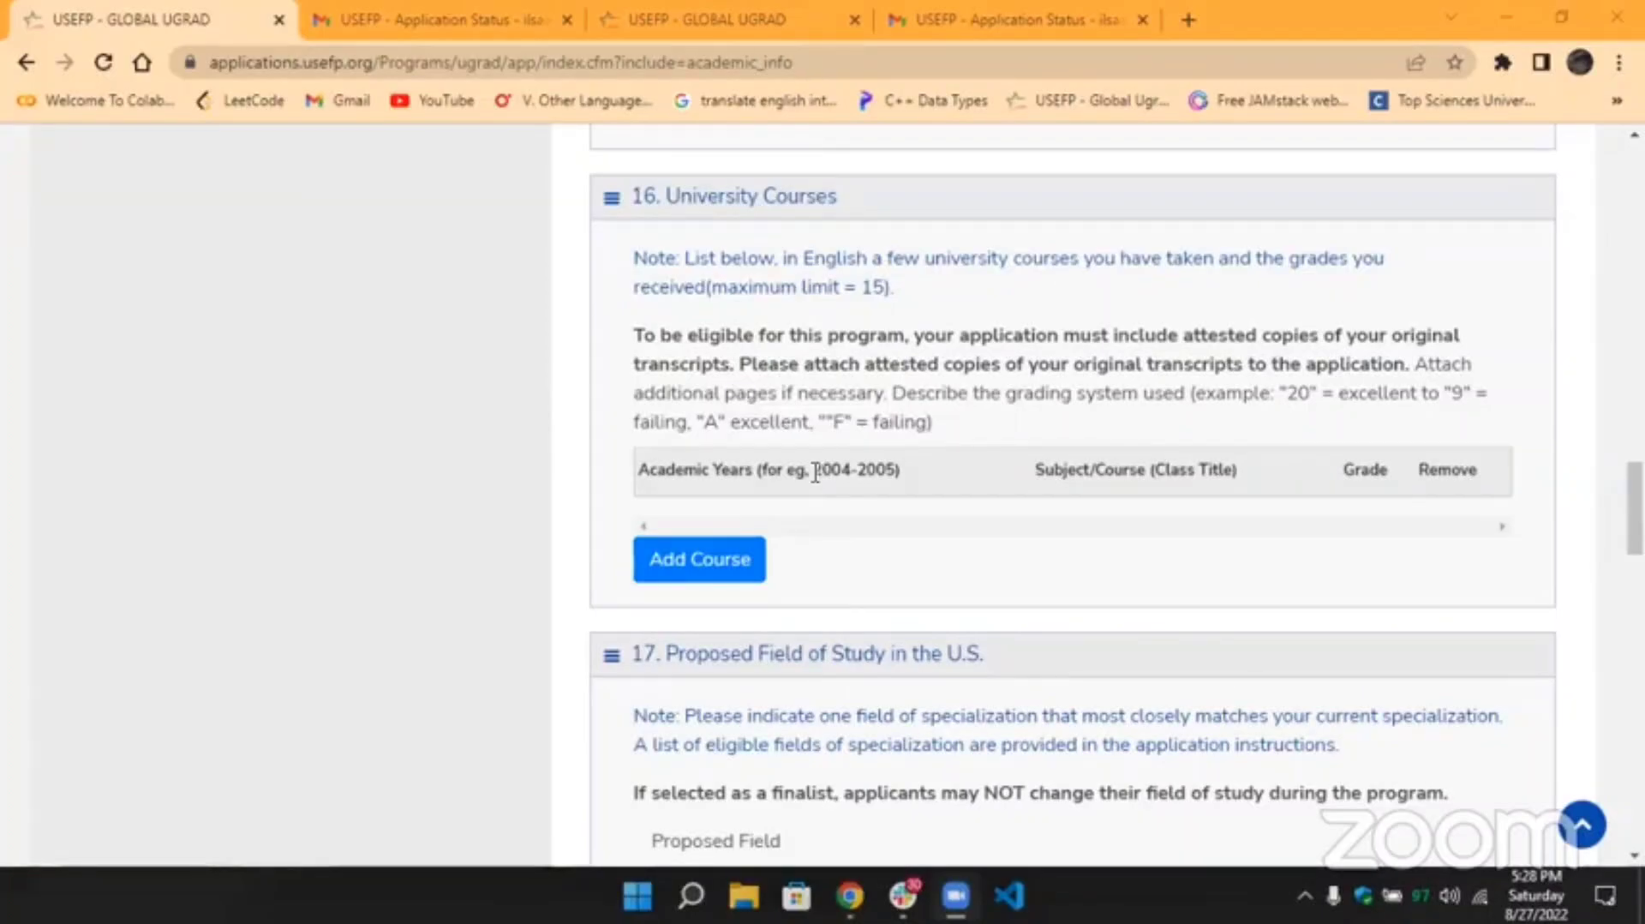
left_click_drag(815, 472, 894, 474)
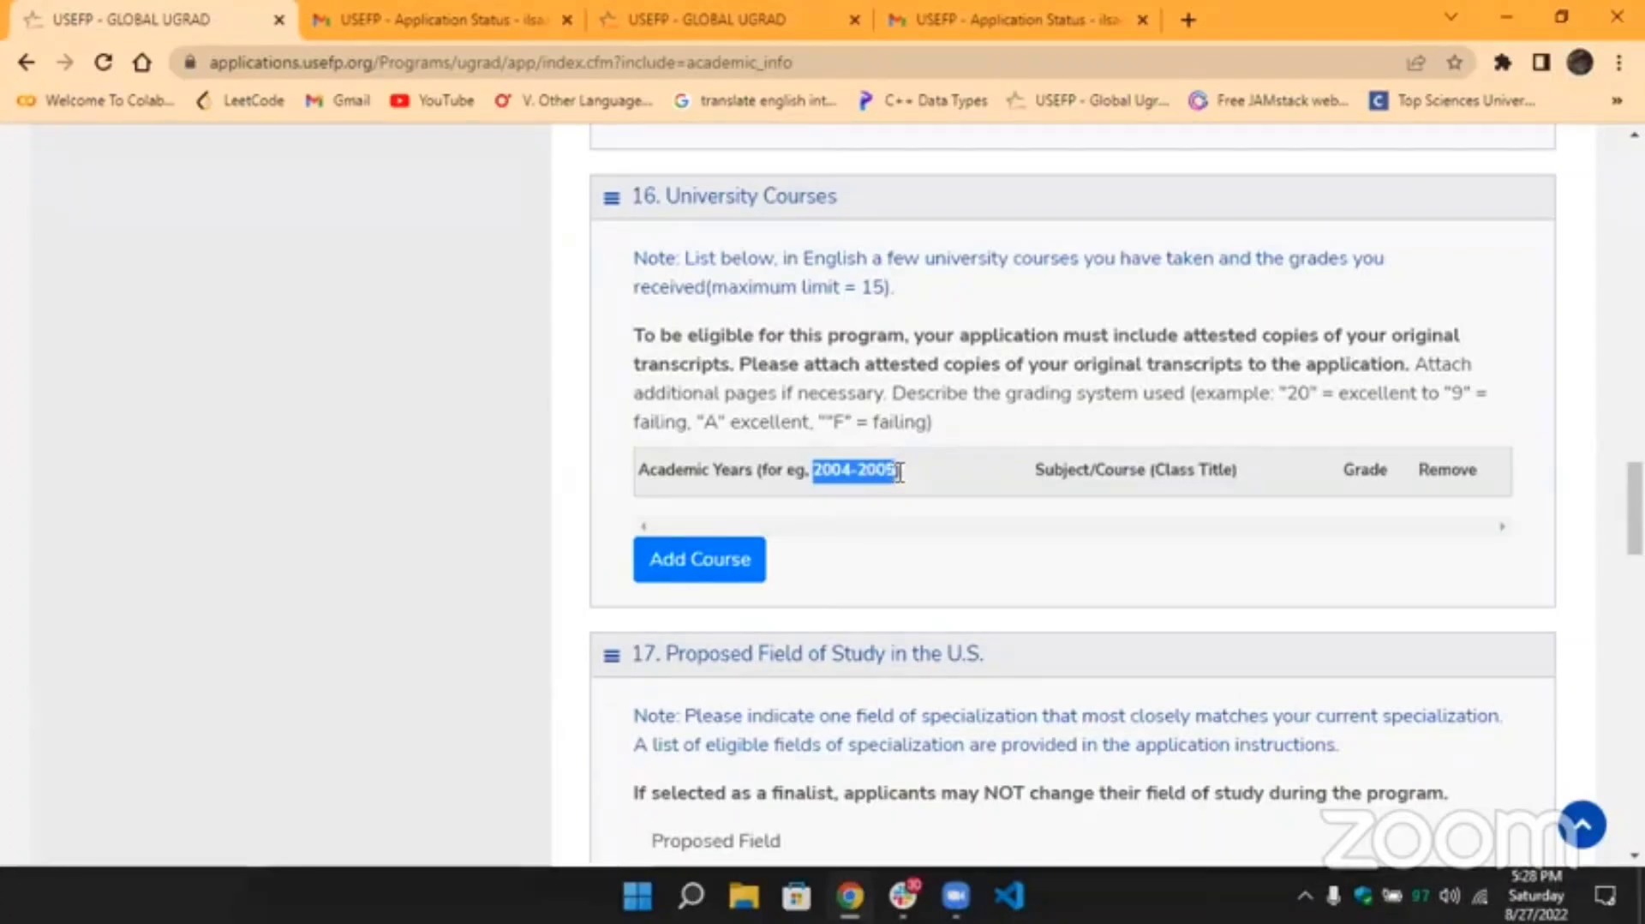
left_click(897, 472)
left_click_drag(898, 472, 814, 474)
left_click(814, 473)
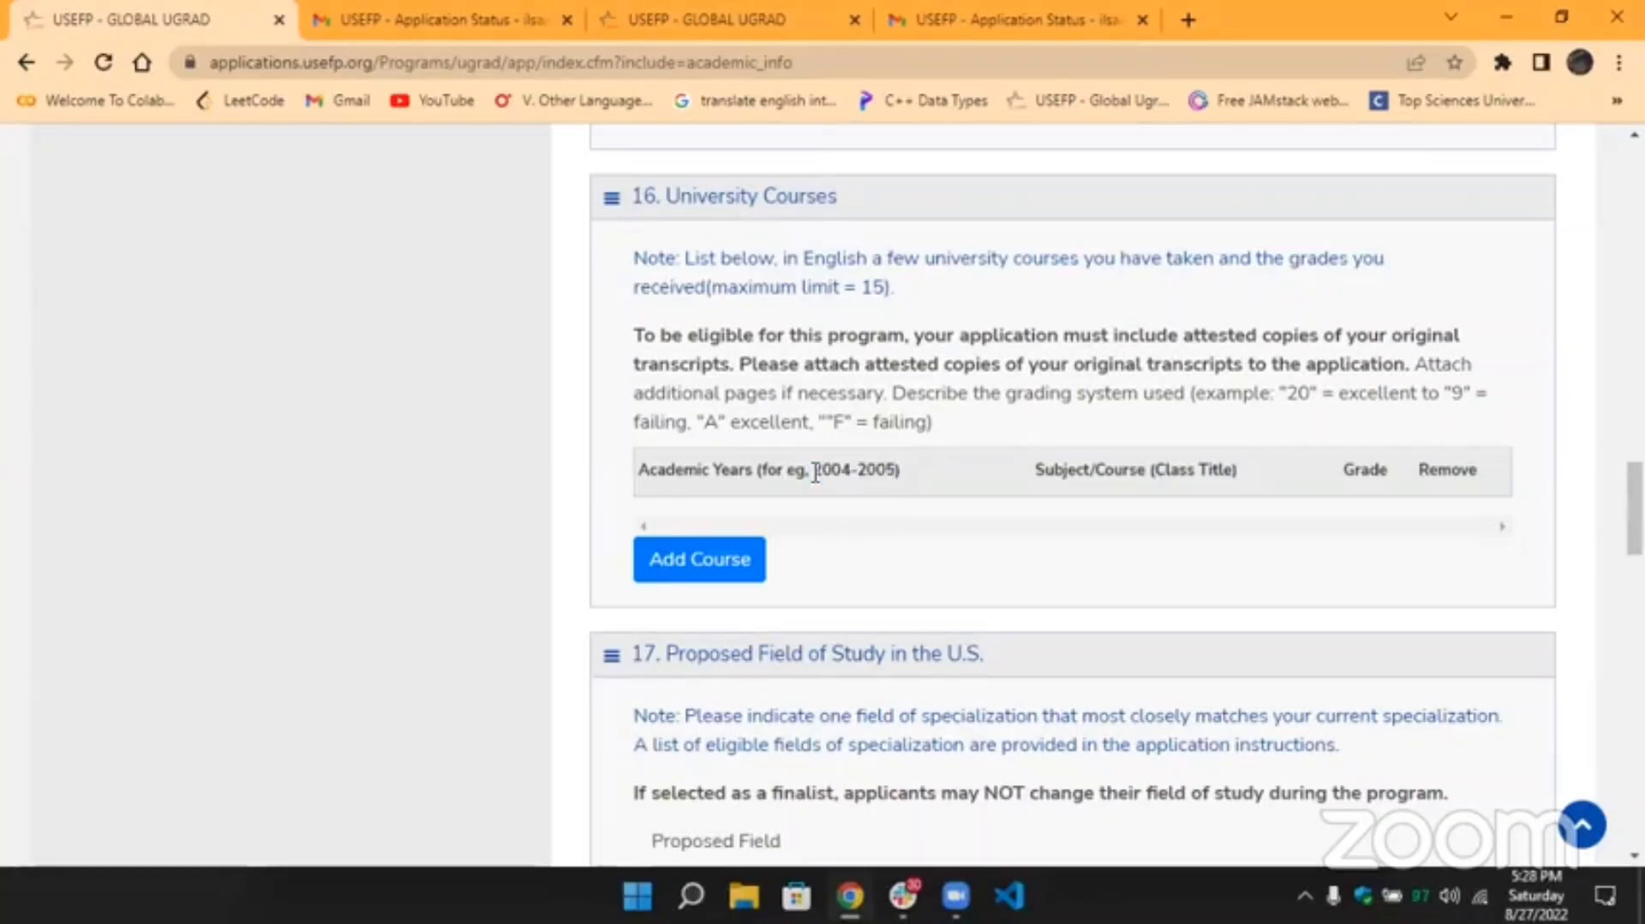
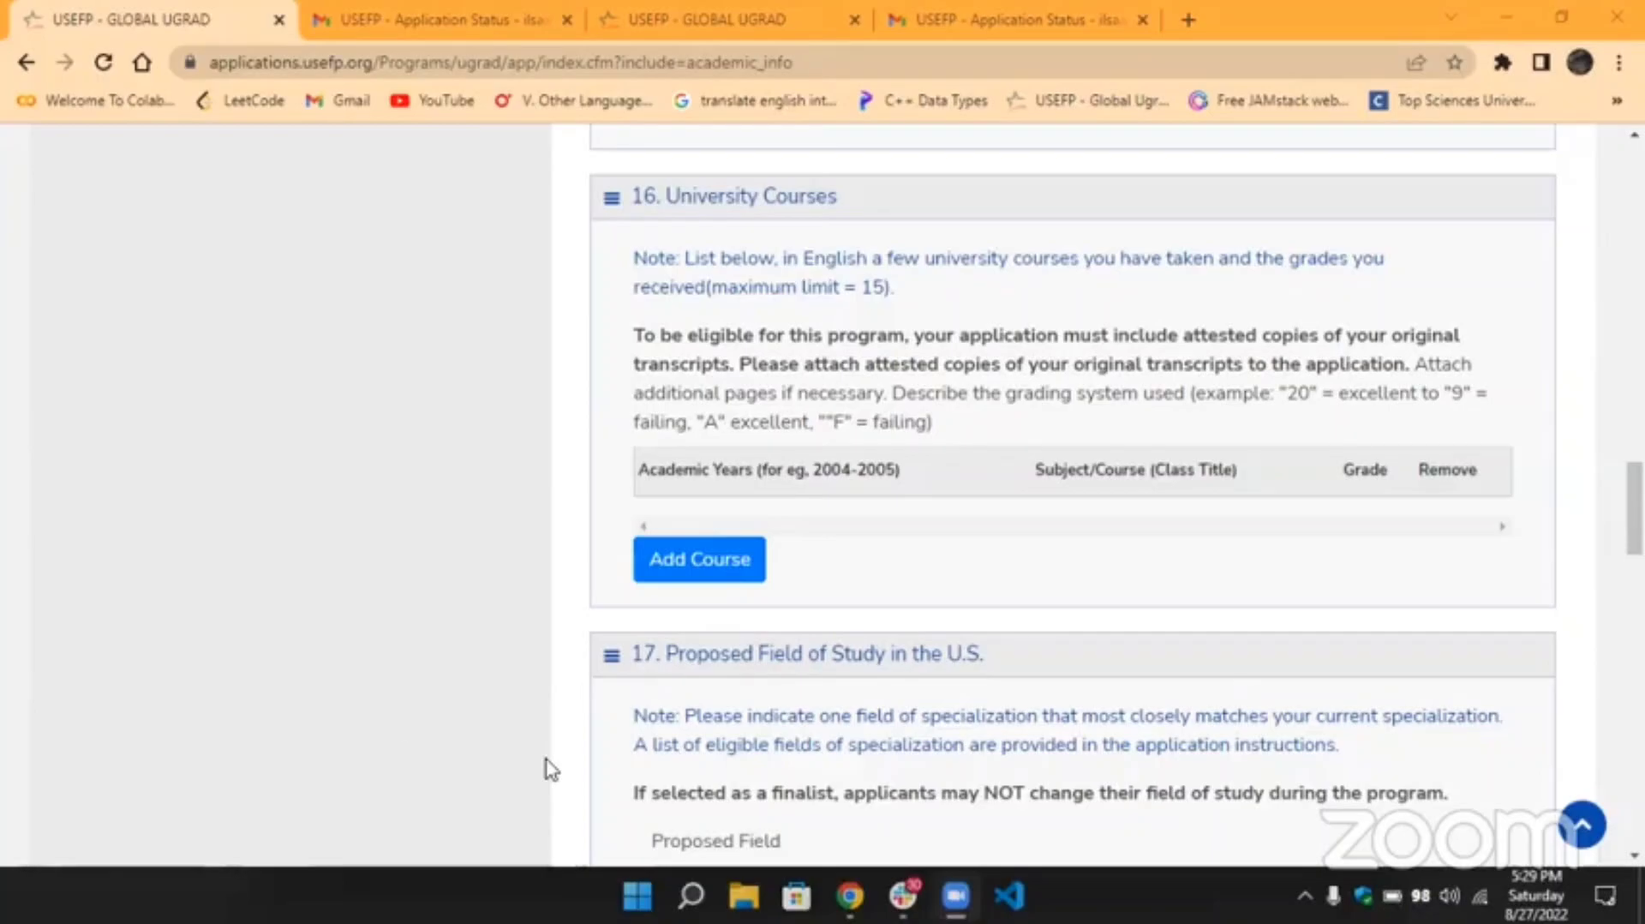
Highlight the example academic years 2004-2005 in the University Courses table again.
left_click_drag(810, 469, 895, 472)
left_click(894, 473)
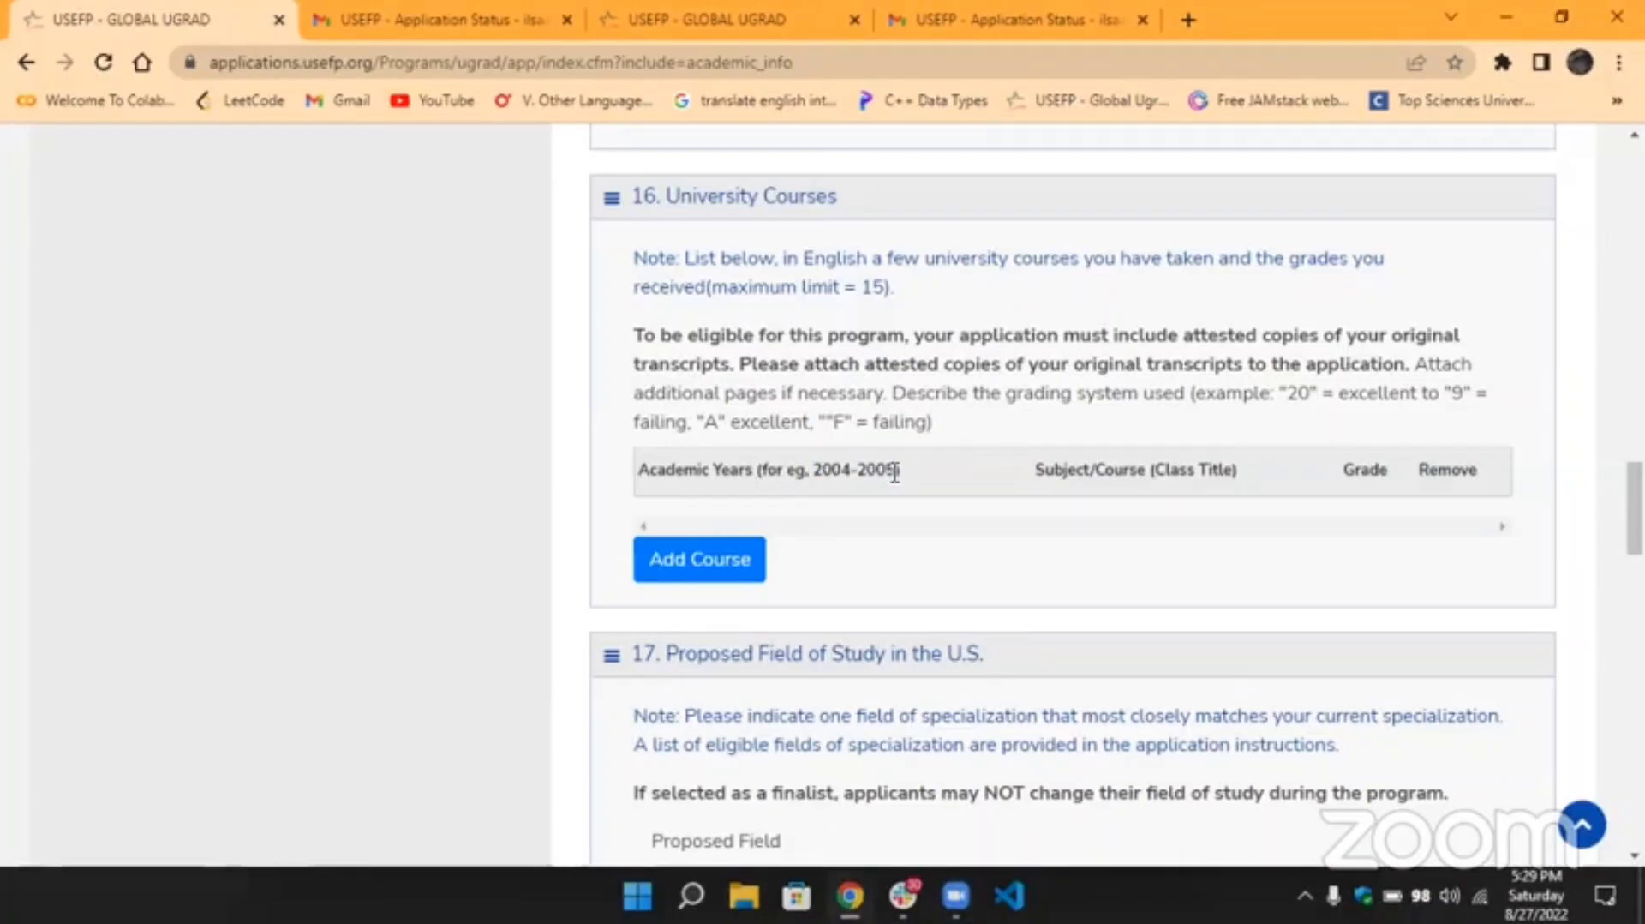
left_click_drag(894, 473, 814, 468)
left_click(818, 463)
Scroll past sections 16 and 17 to section 18a, Current Academic Institution.
scroll(962, 616, "down", 8)
scroll(962, 617, "up", 1)
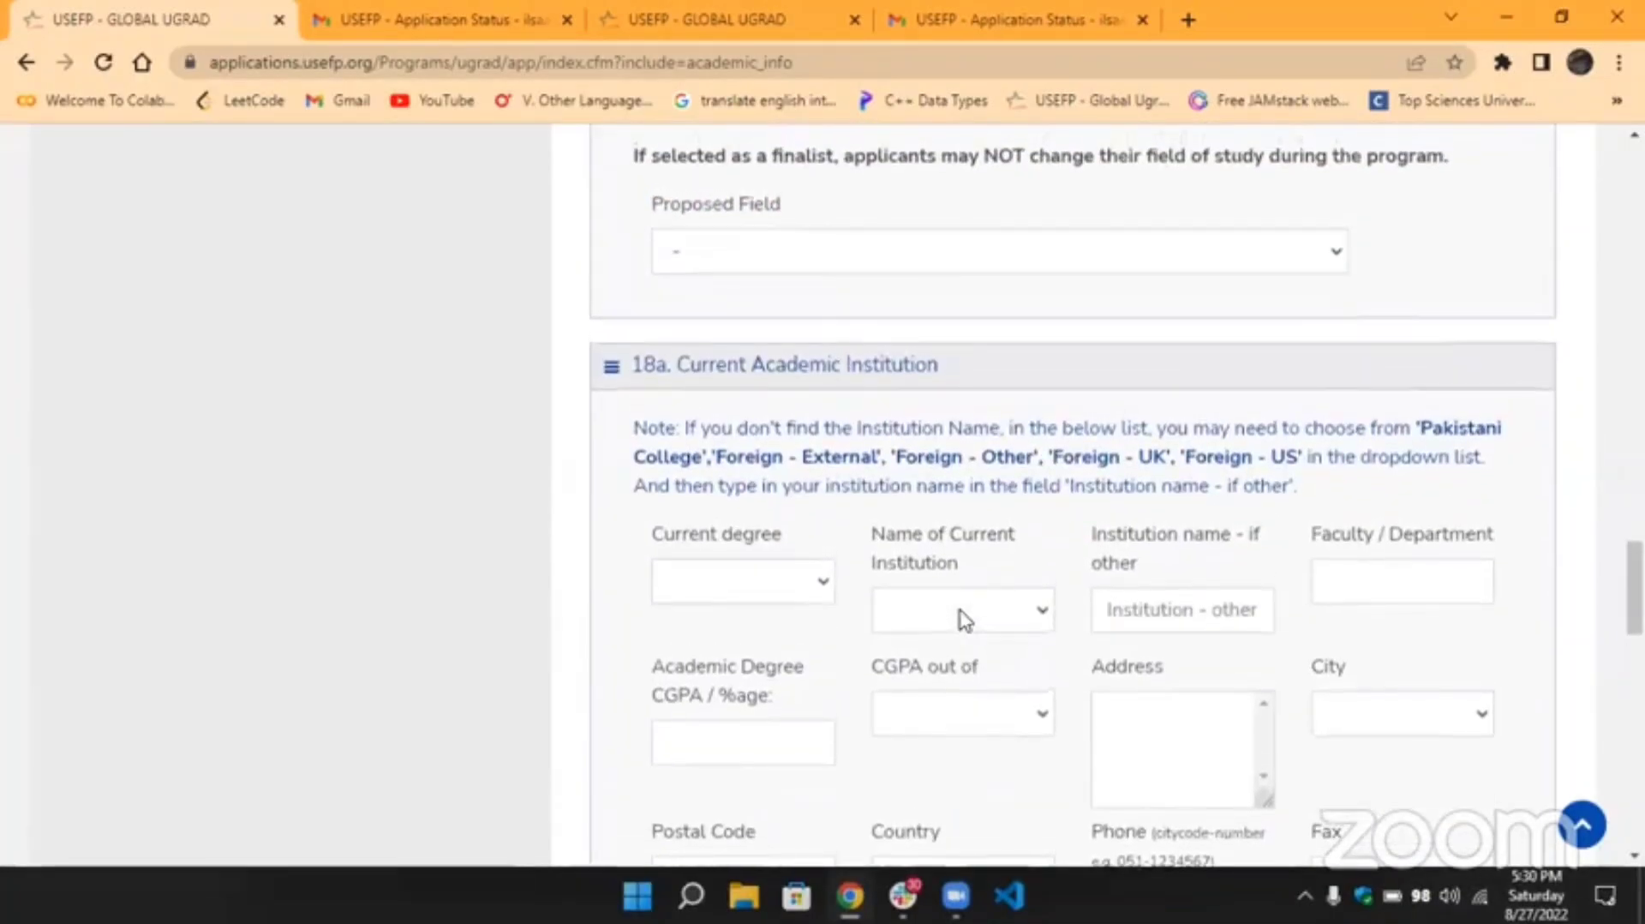
scroll(962, 616, "up", 3)
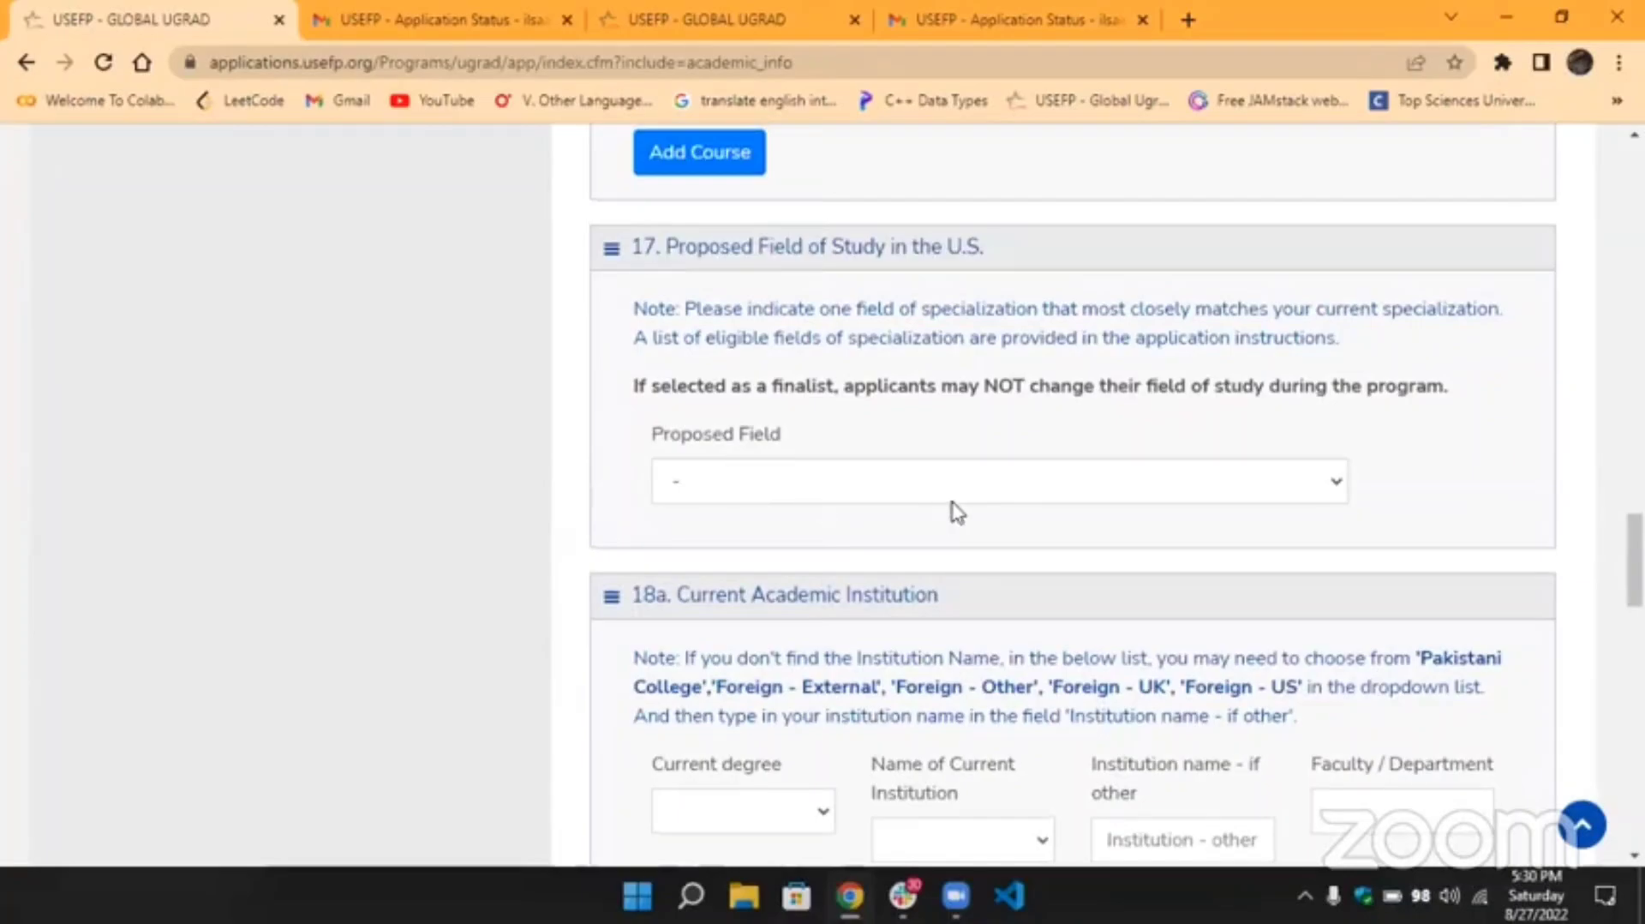
scroll(942, 504, "down", 3)
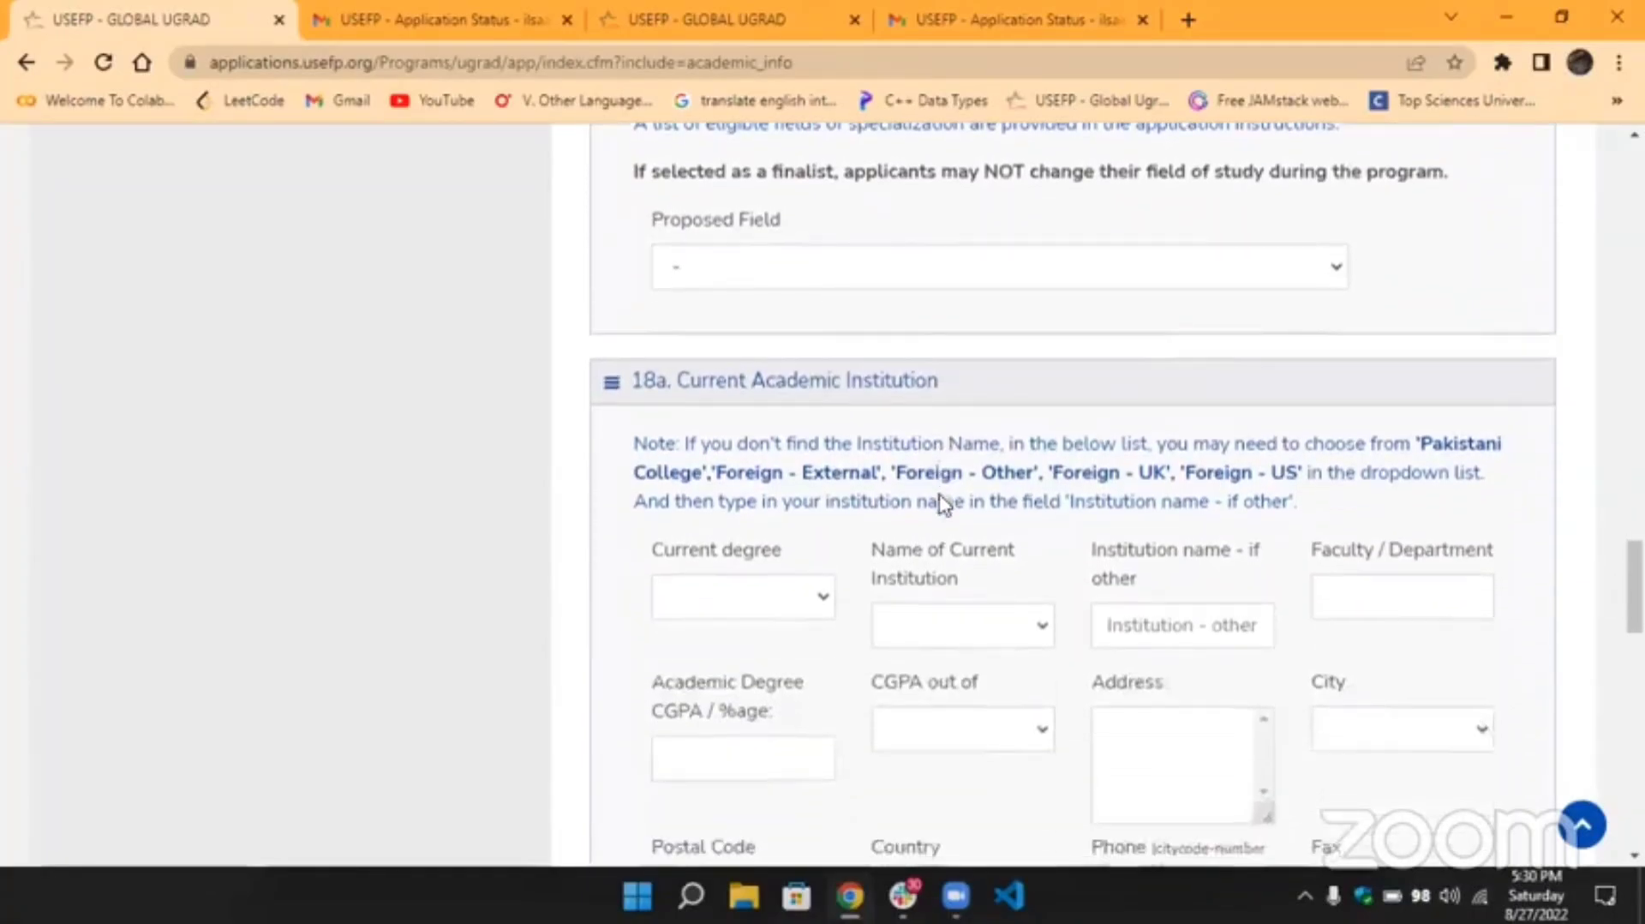
scroll(942, 504, "down", 2)
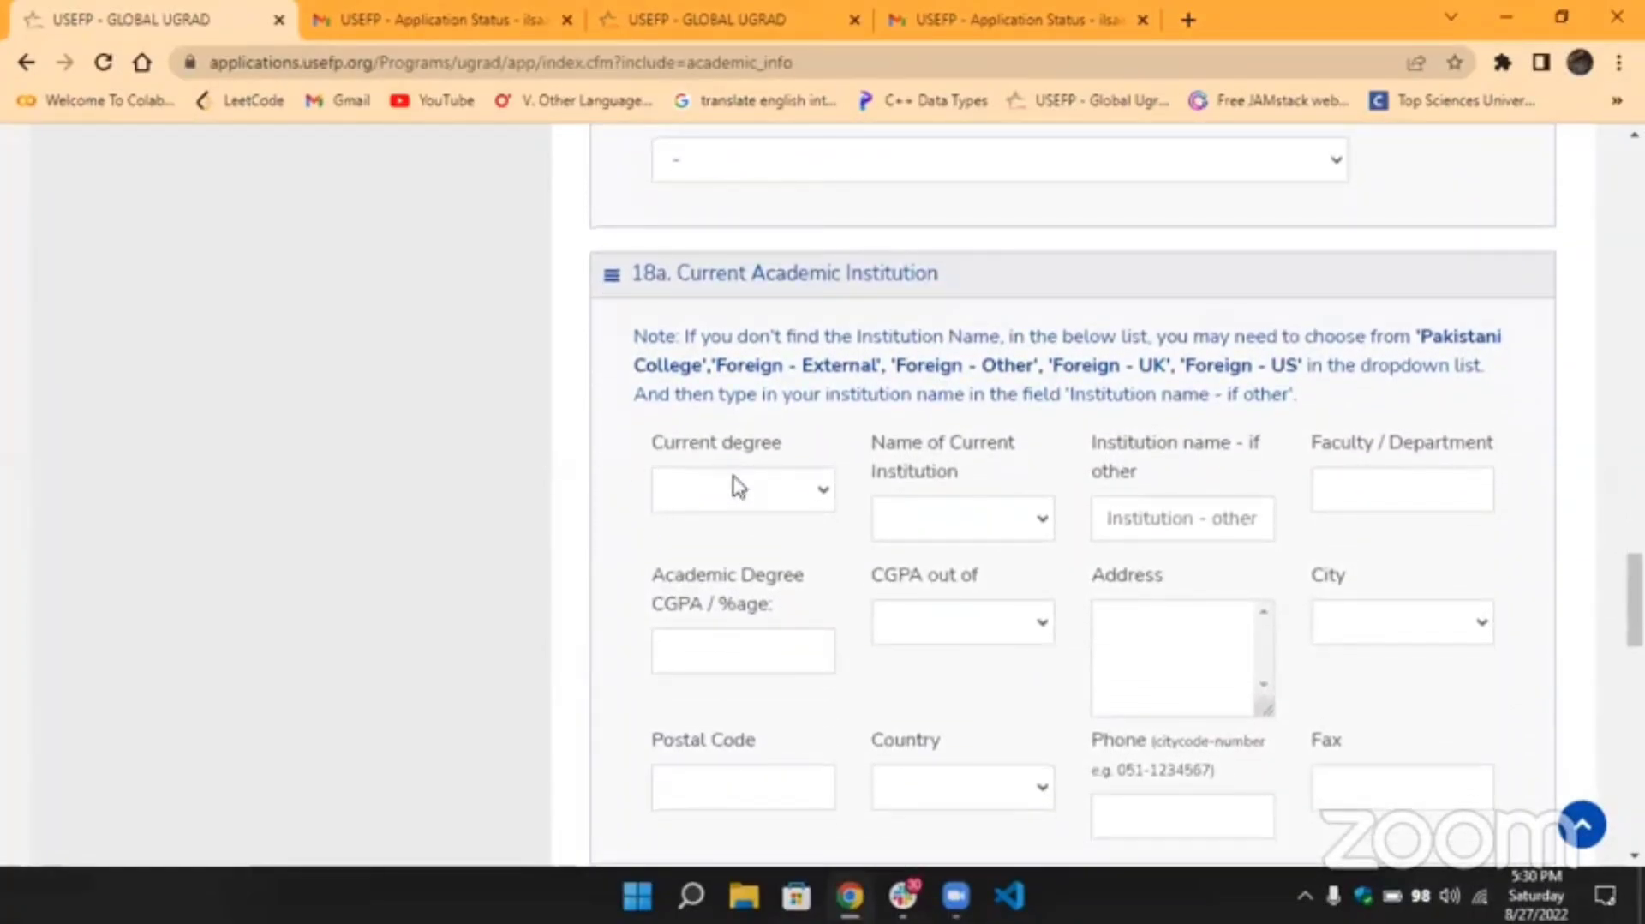
left_click(825, 497)
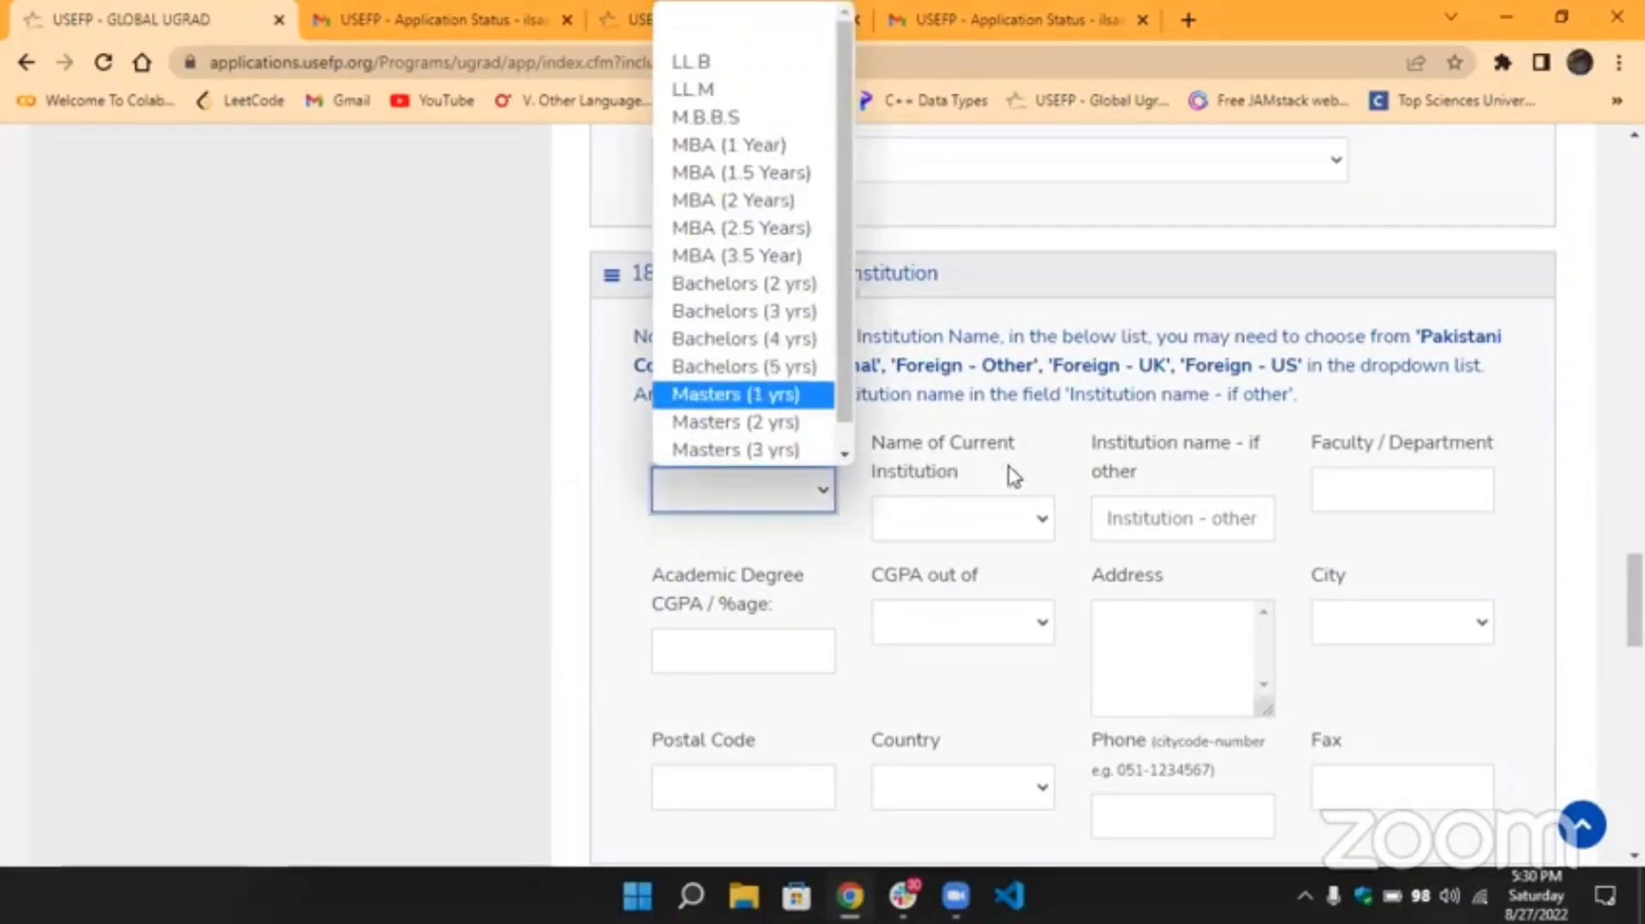
left_click(1043, 519)
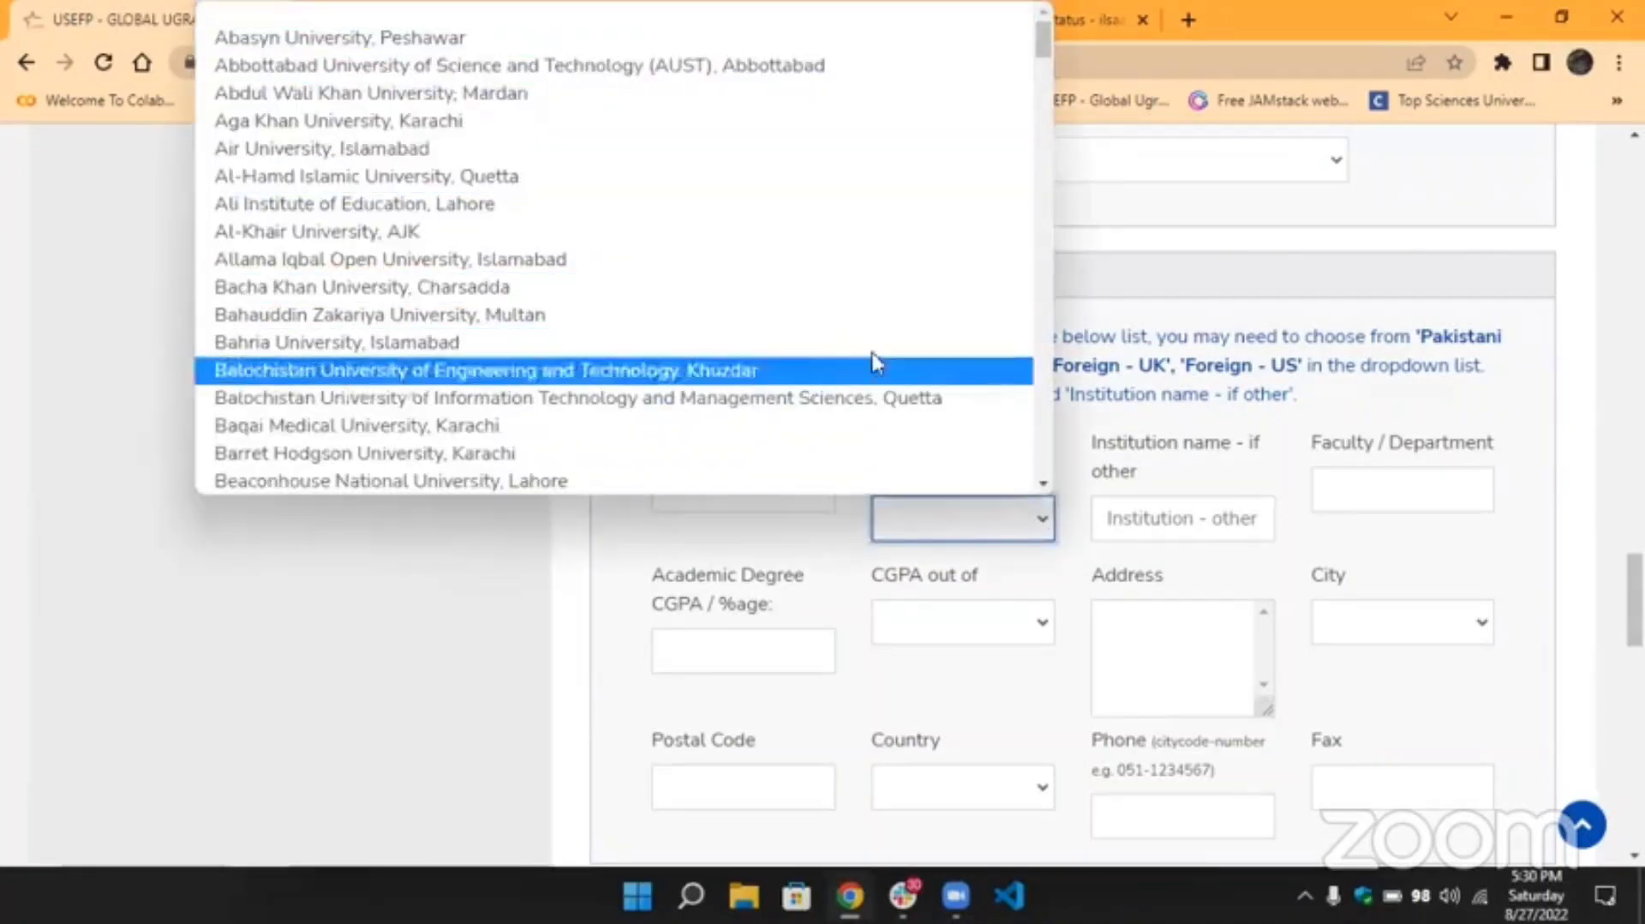
left_click(1174, 470)
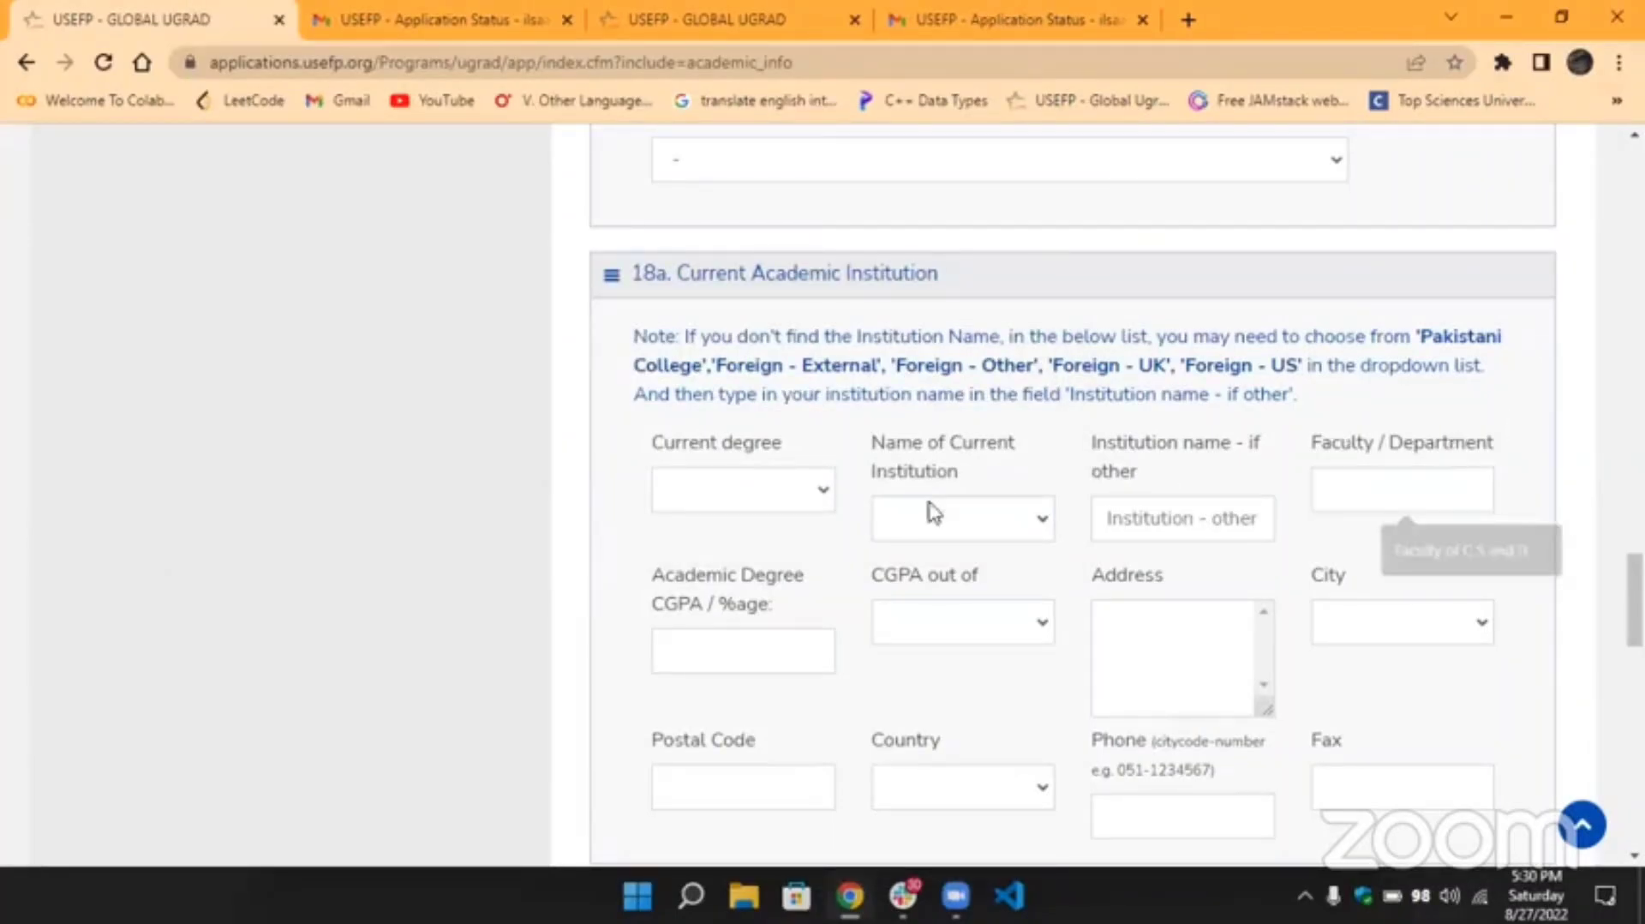
scroll(857, 548, "down", 2)
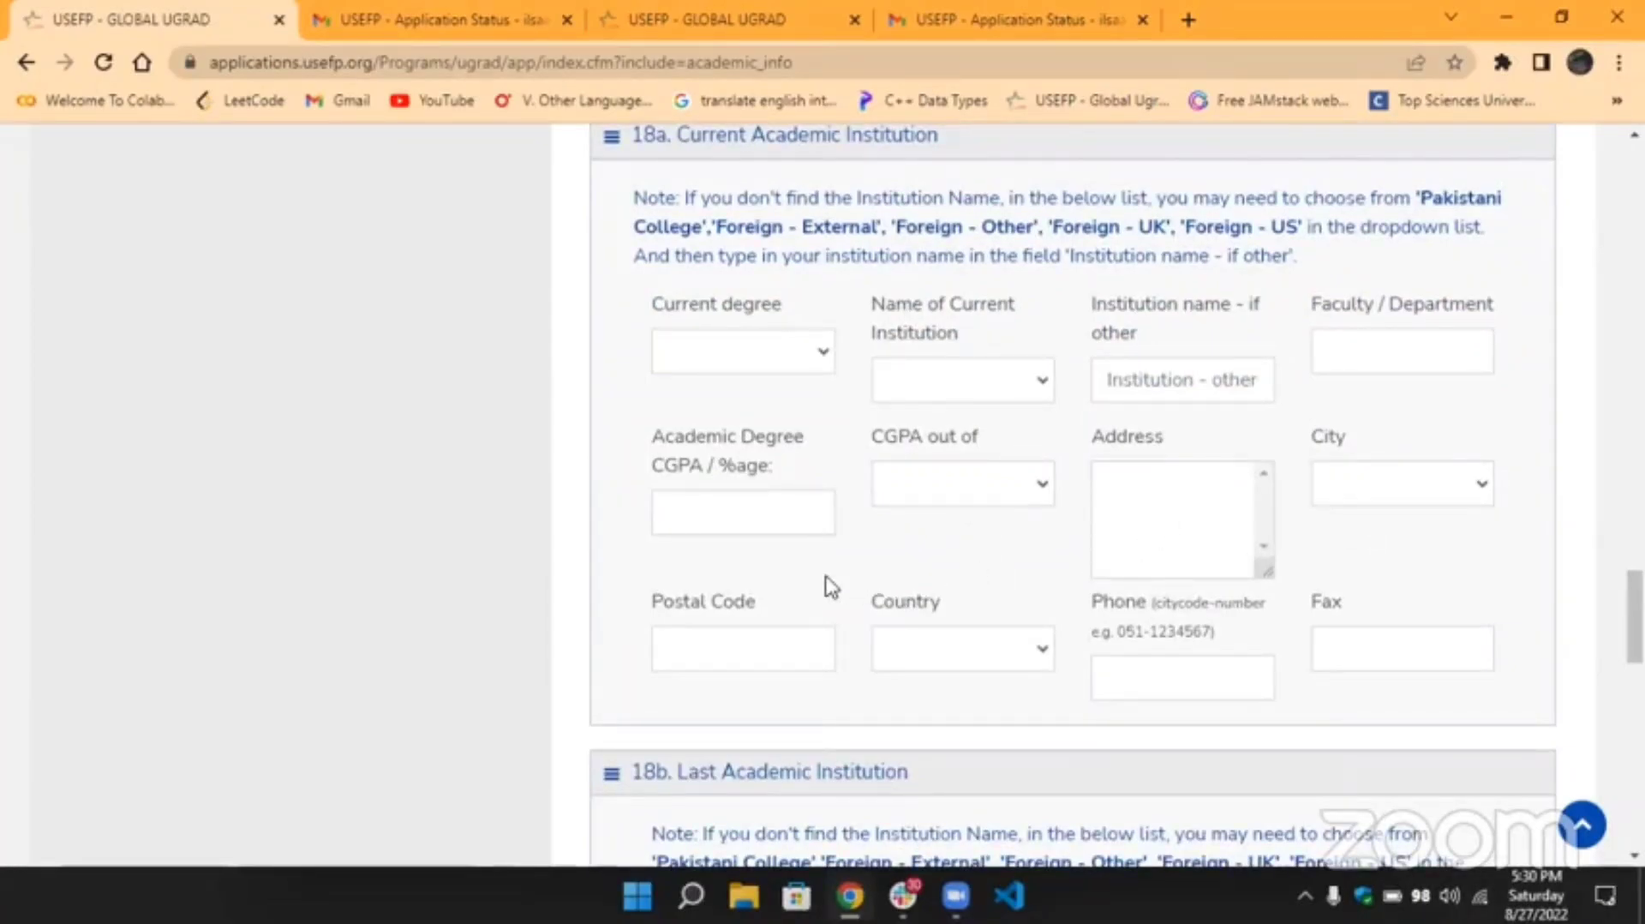
Highlight the section 18b Last Academic Institution heading and show the CGPA scale choices 4, 5, 100.
scroll(829, 585, "down", 3)
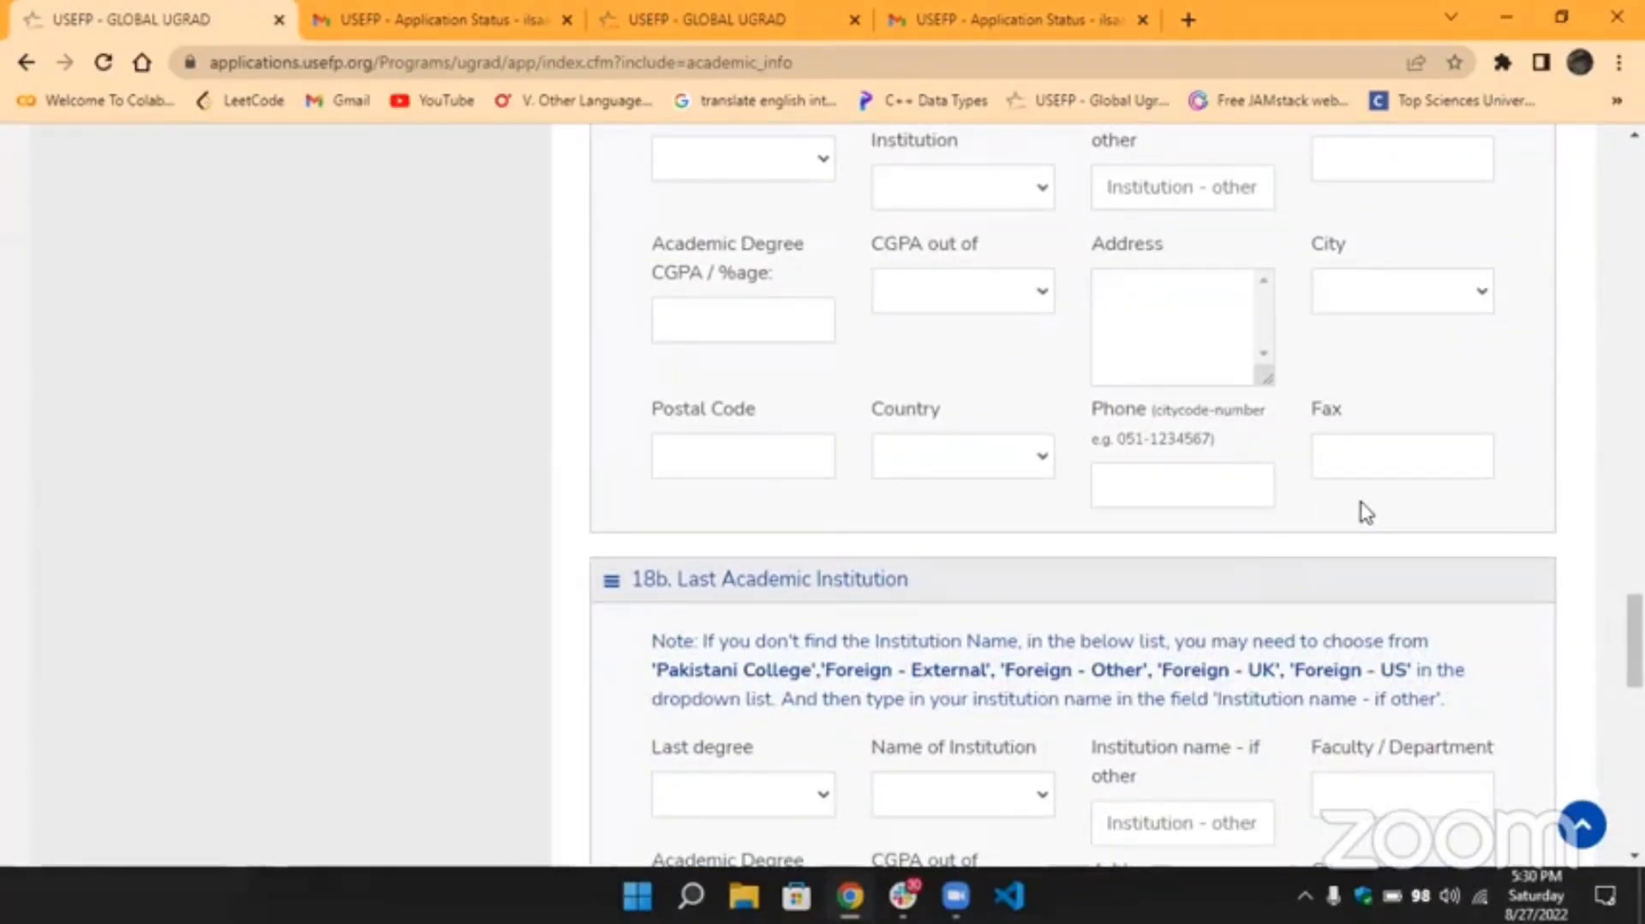
scroll(1365, 513, "down", 2)
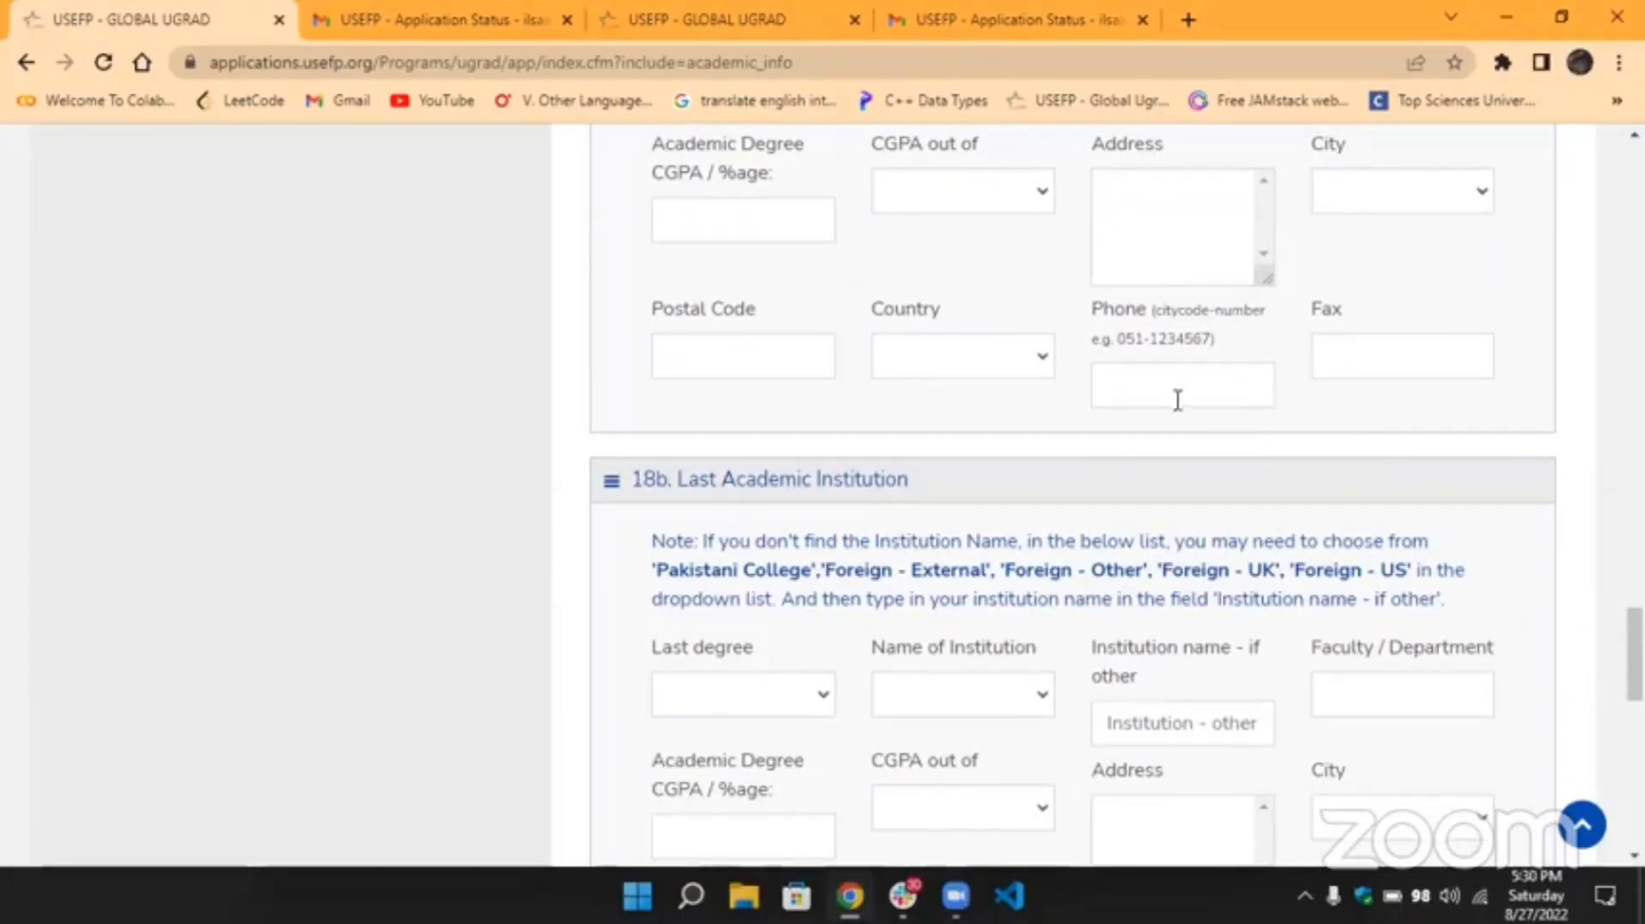
scroll(942, 502, "down", 2)
scroll(946, 502, "down", 2)
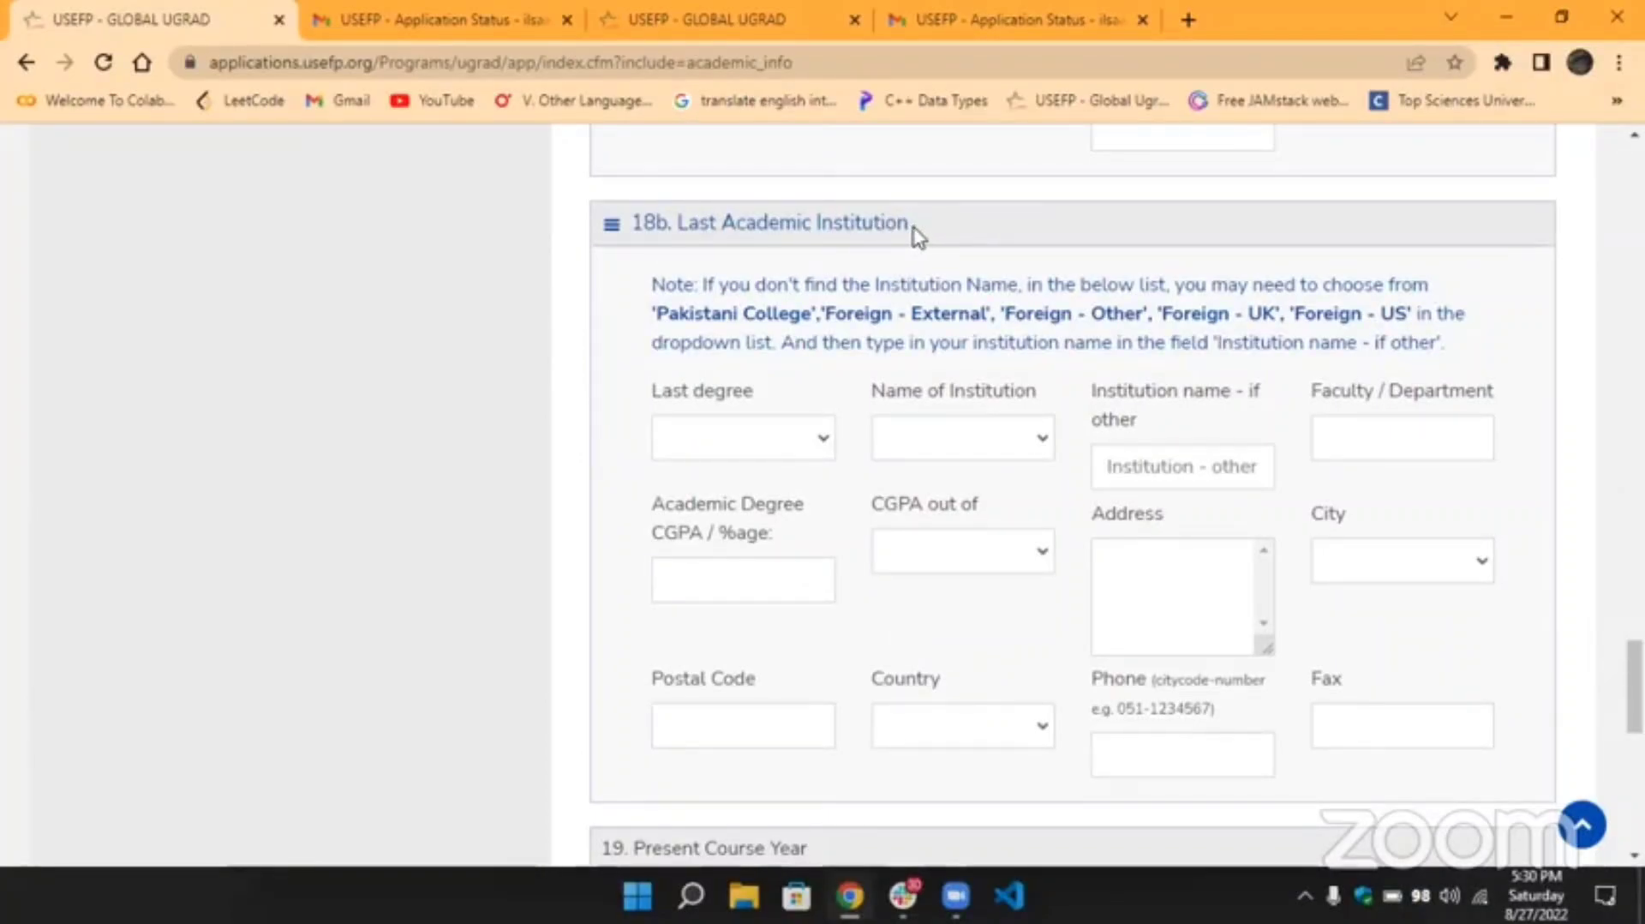
left_click_drag(907, 223, 681, 220)
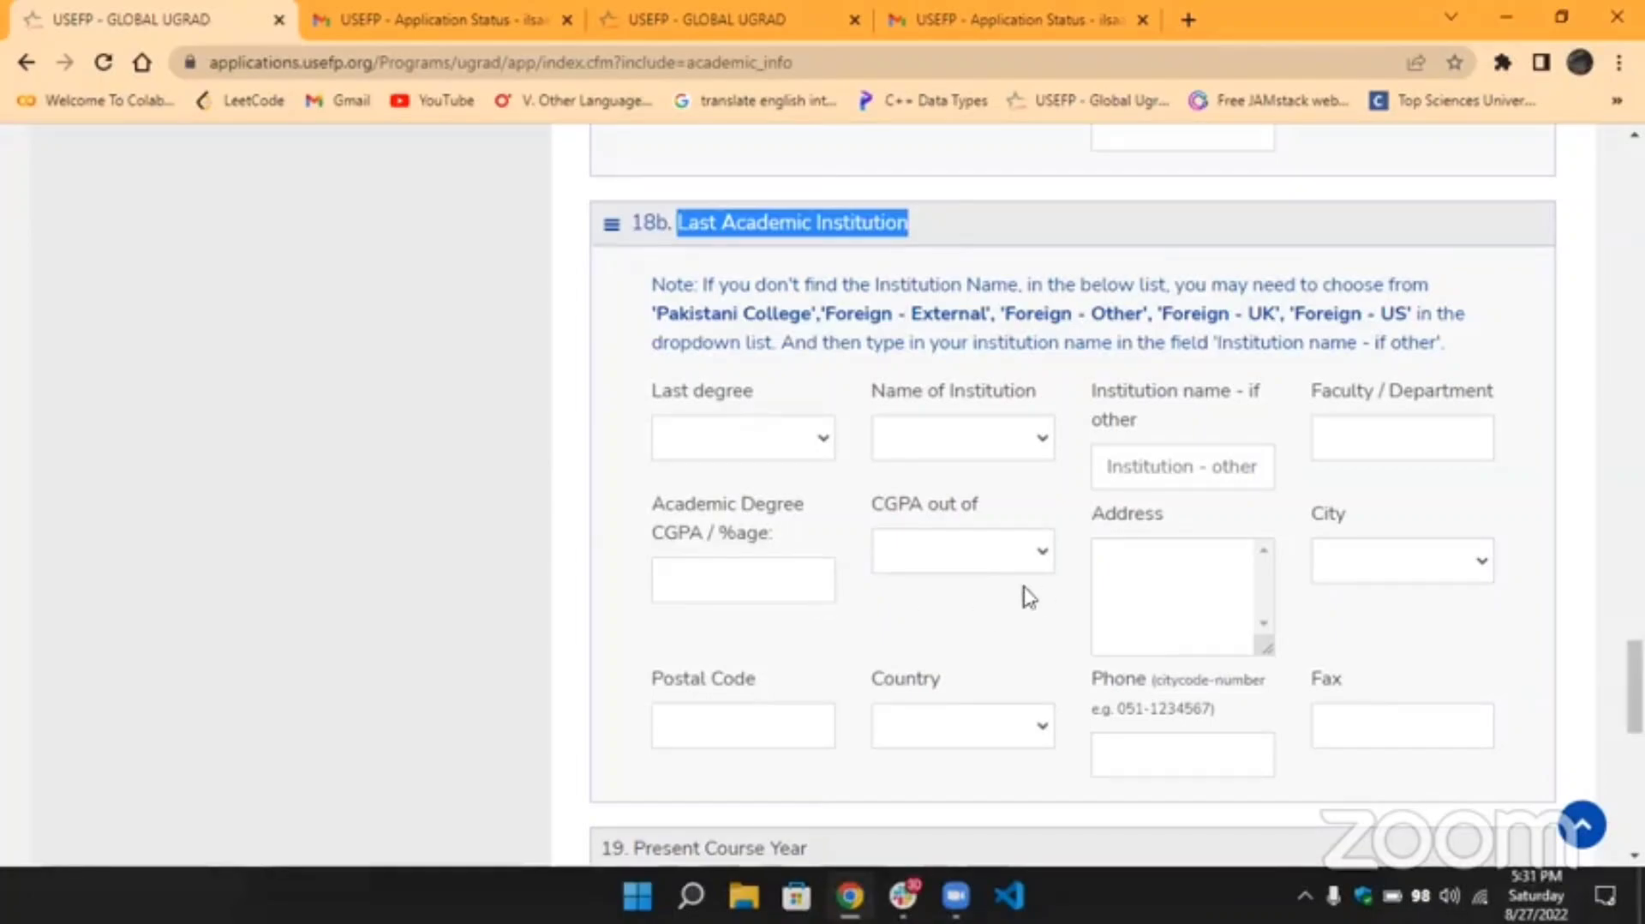
left_click(1045, 561)
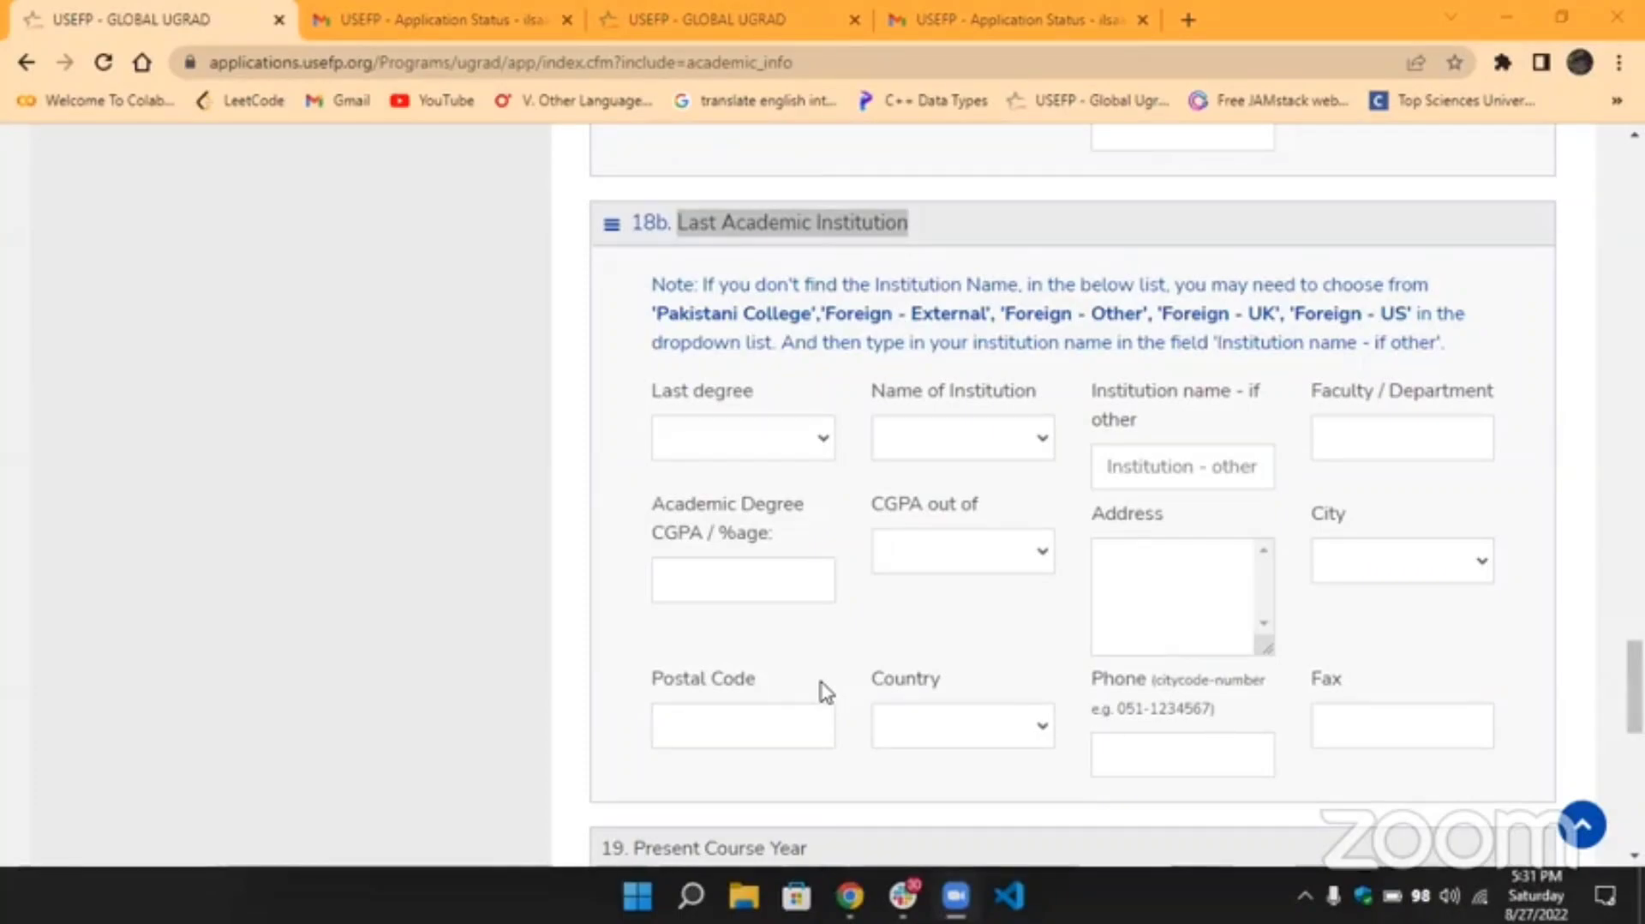
left_click(979, 249)
scroll(980, 247, "down", 1)
scroll(980, 248, "down", 8)
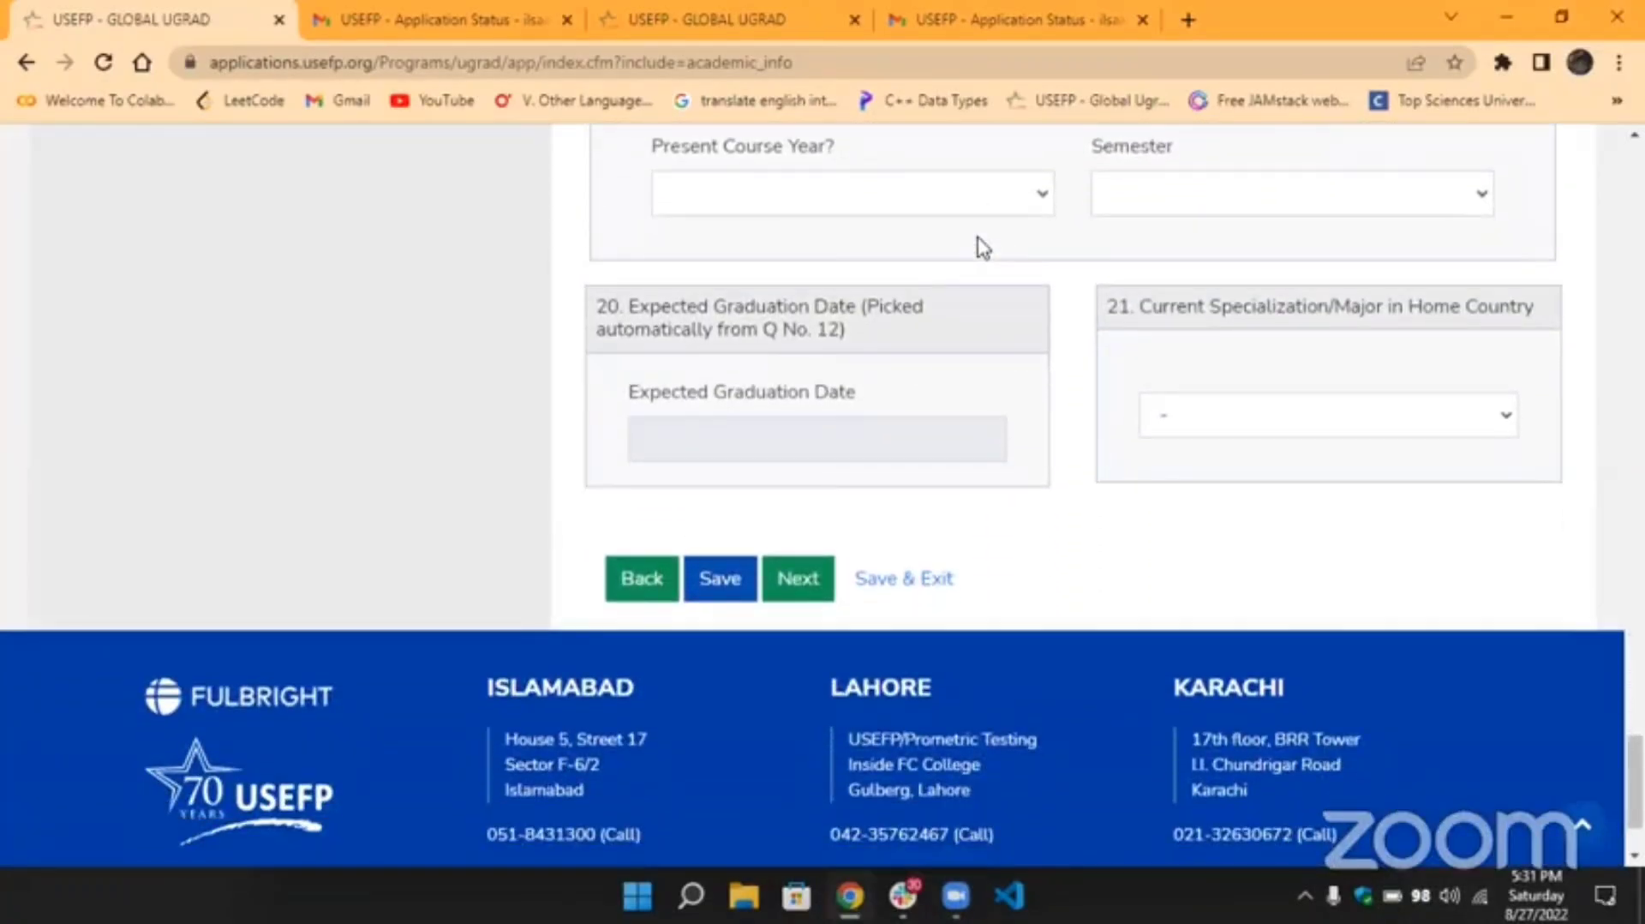
scroll(983, 248, "up", 1)
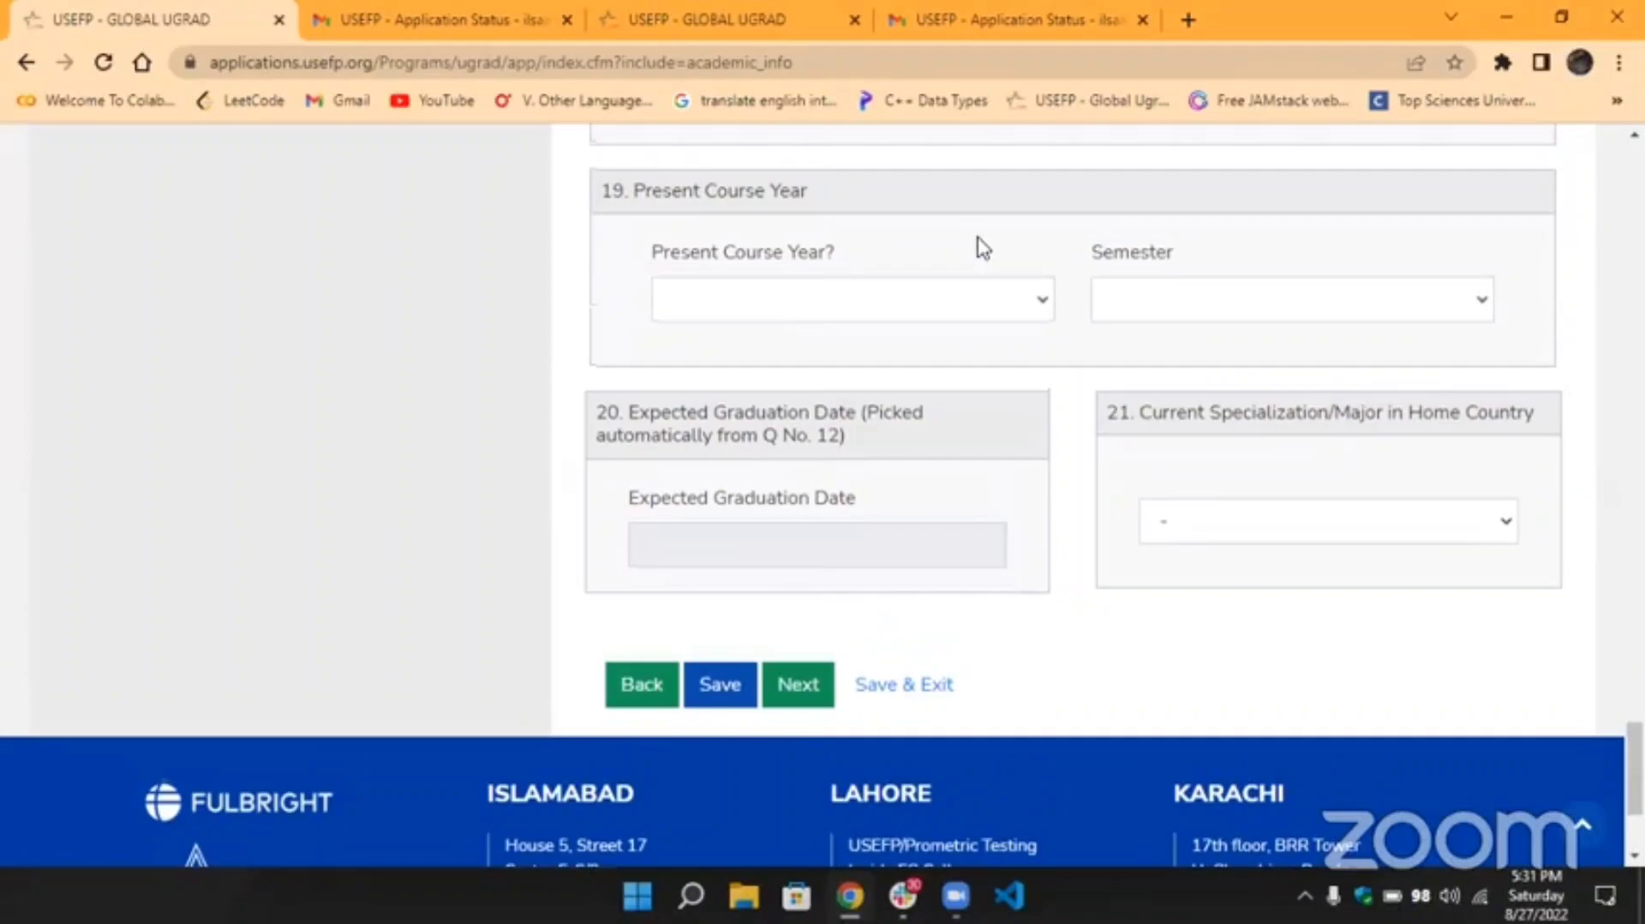
scroll(982, 249, "up", 1)
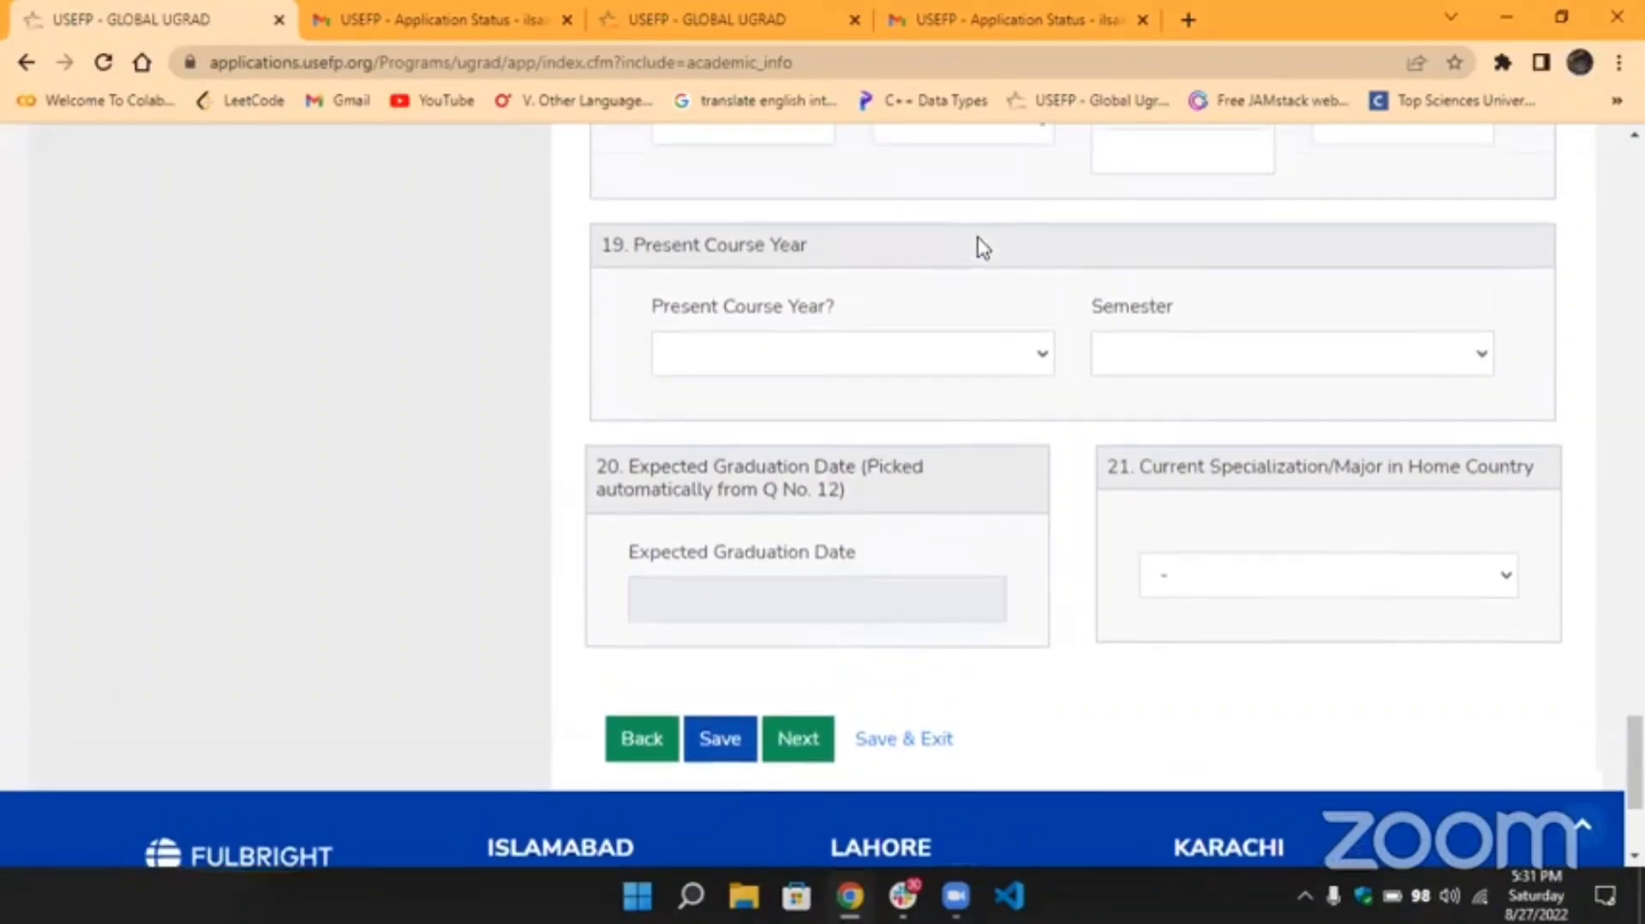
scroll(983, 248, "up", 1)
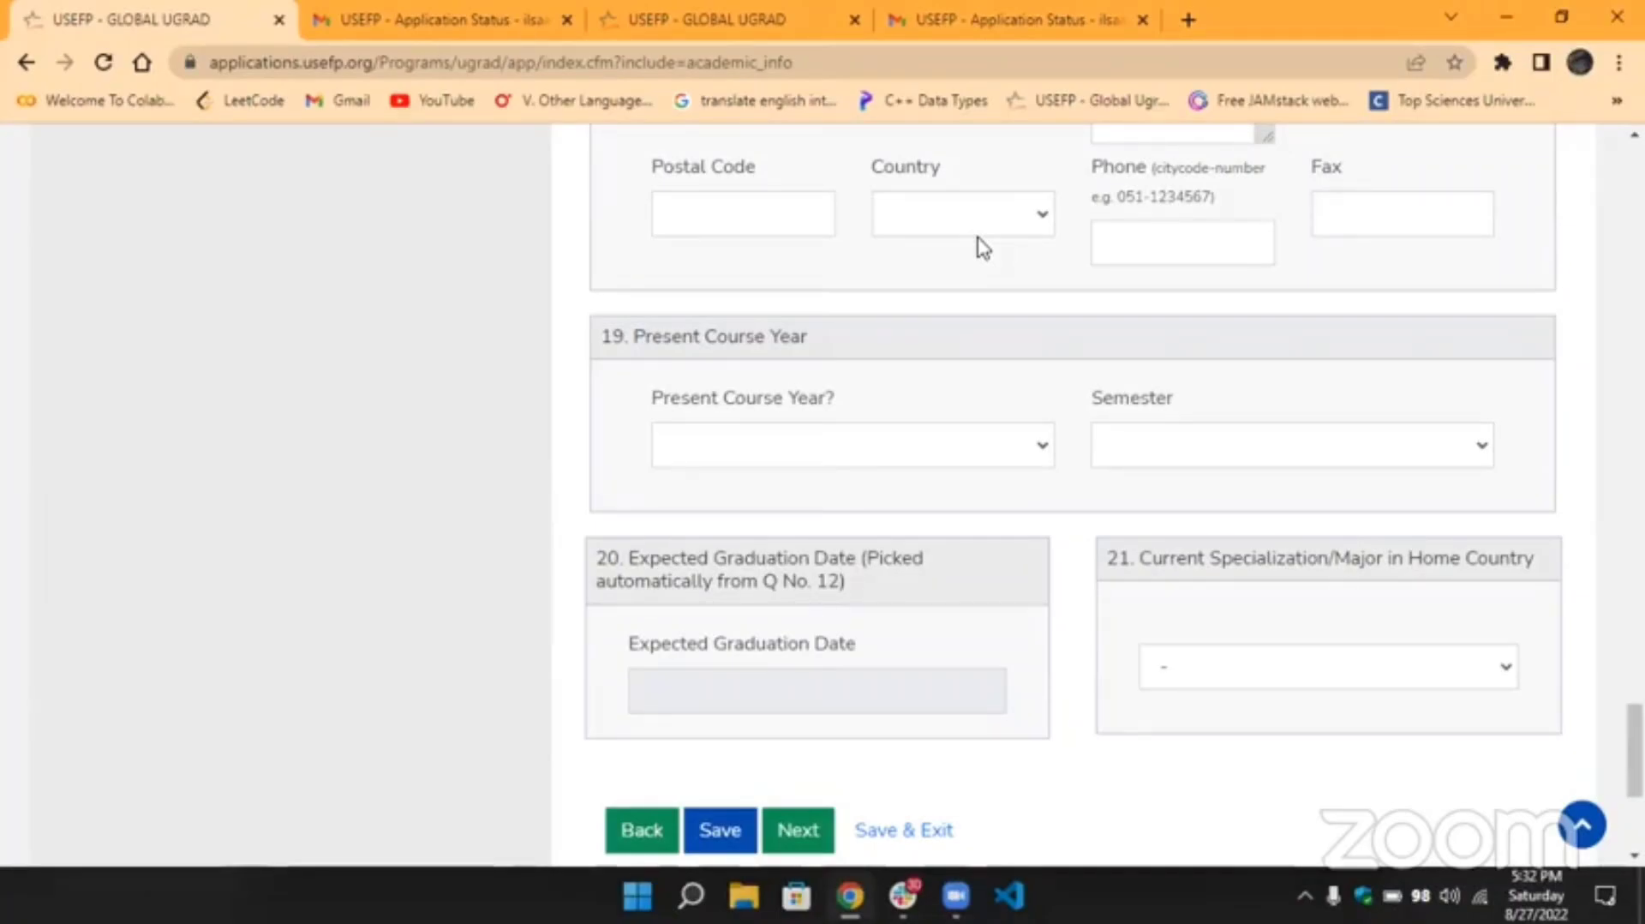
left_click_drag(824, 341, 599, 334)
left_click(771, 394)
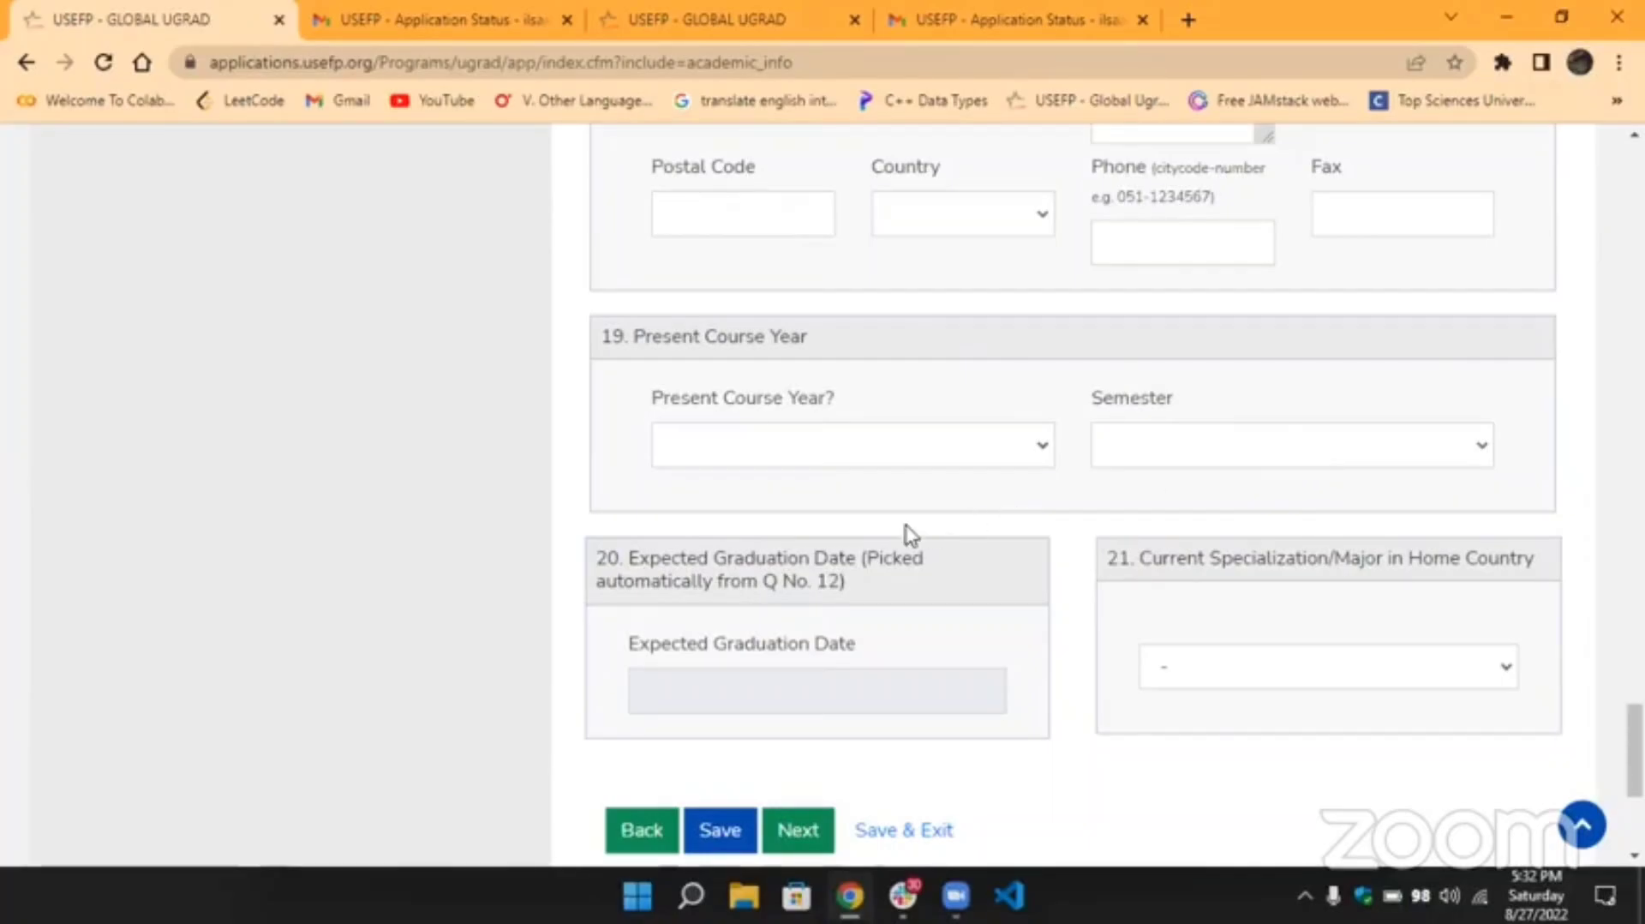
scroll(906, 535, "down", 2)
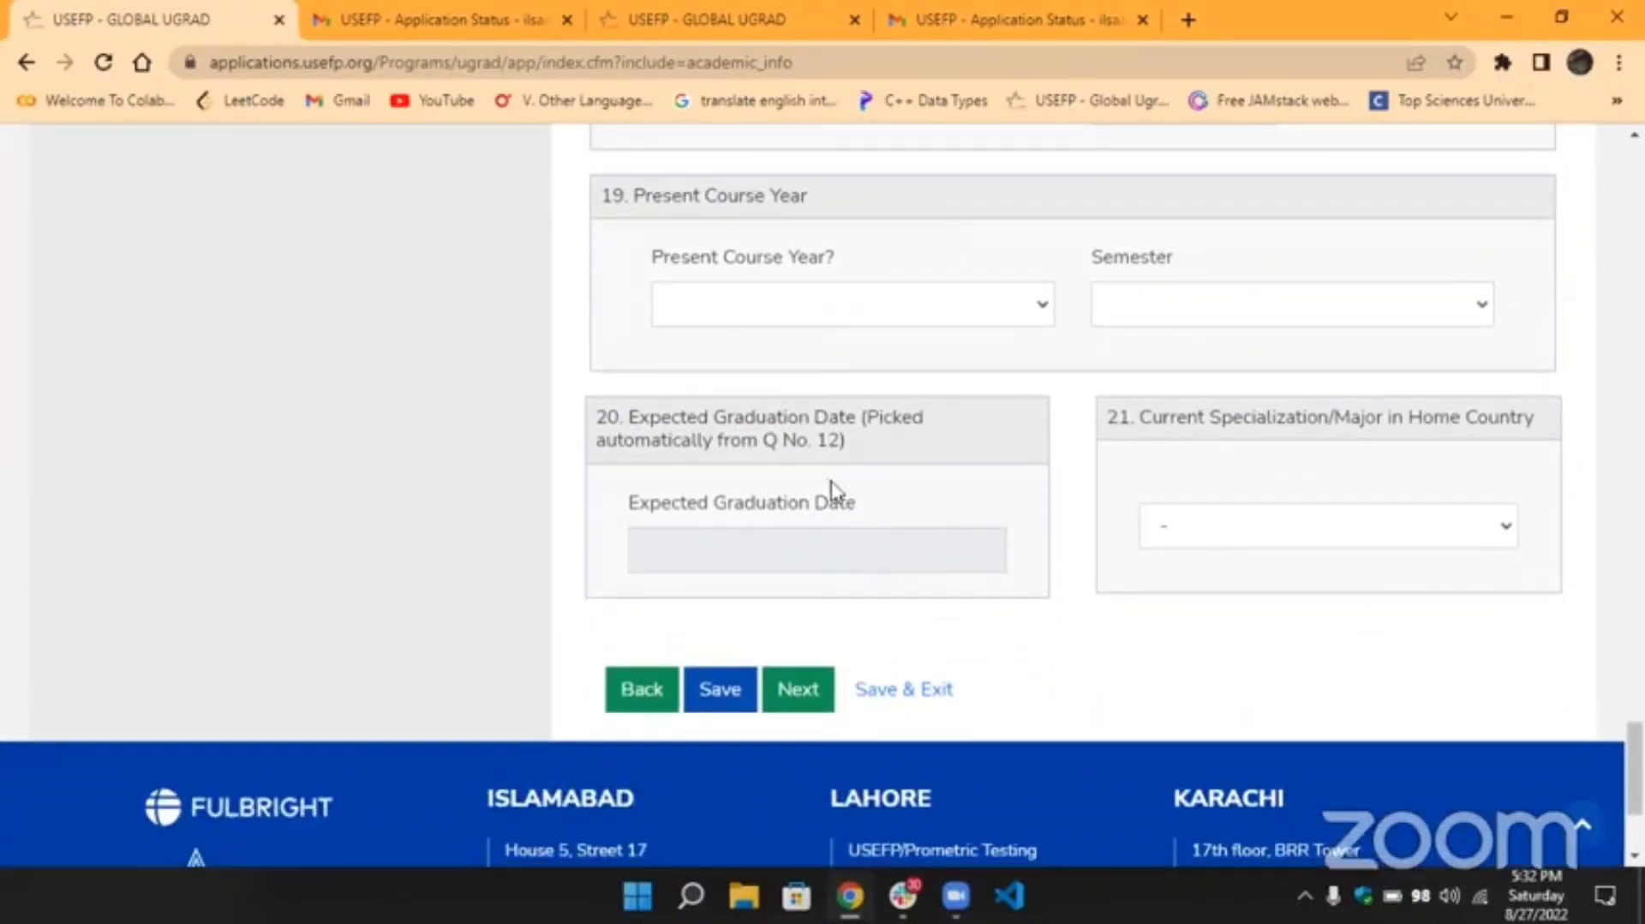
scroll(921, 438, "up", 1)
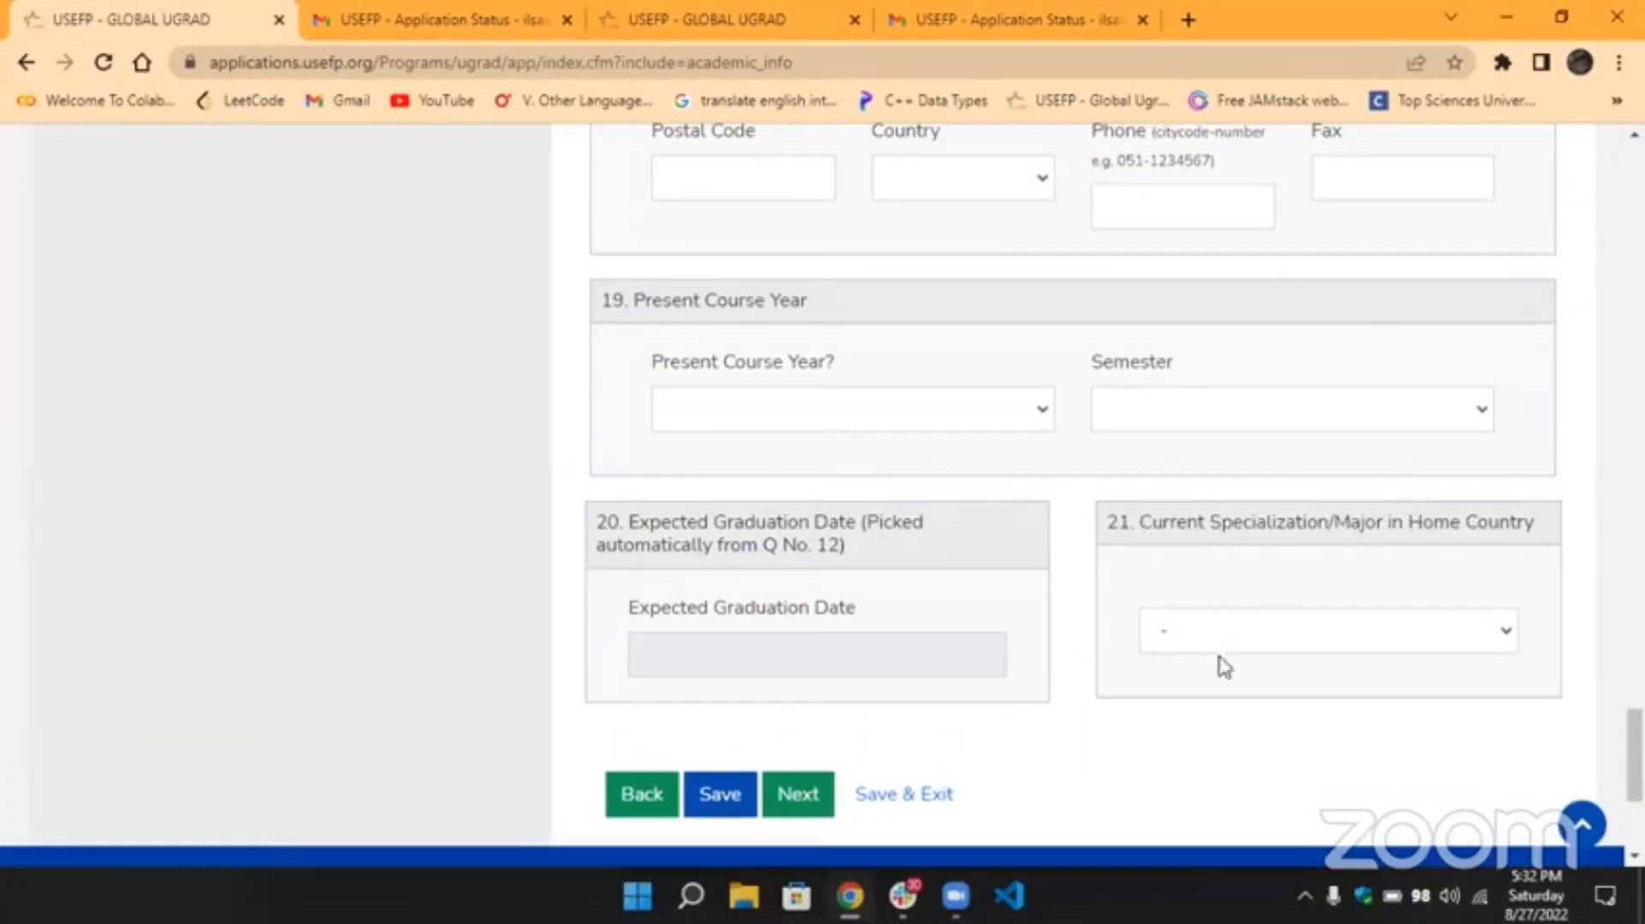
scroll(643, 470, "up", 10)
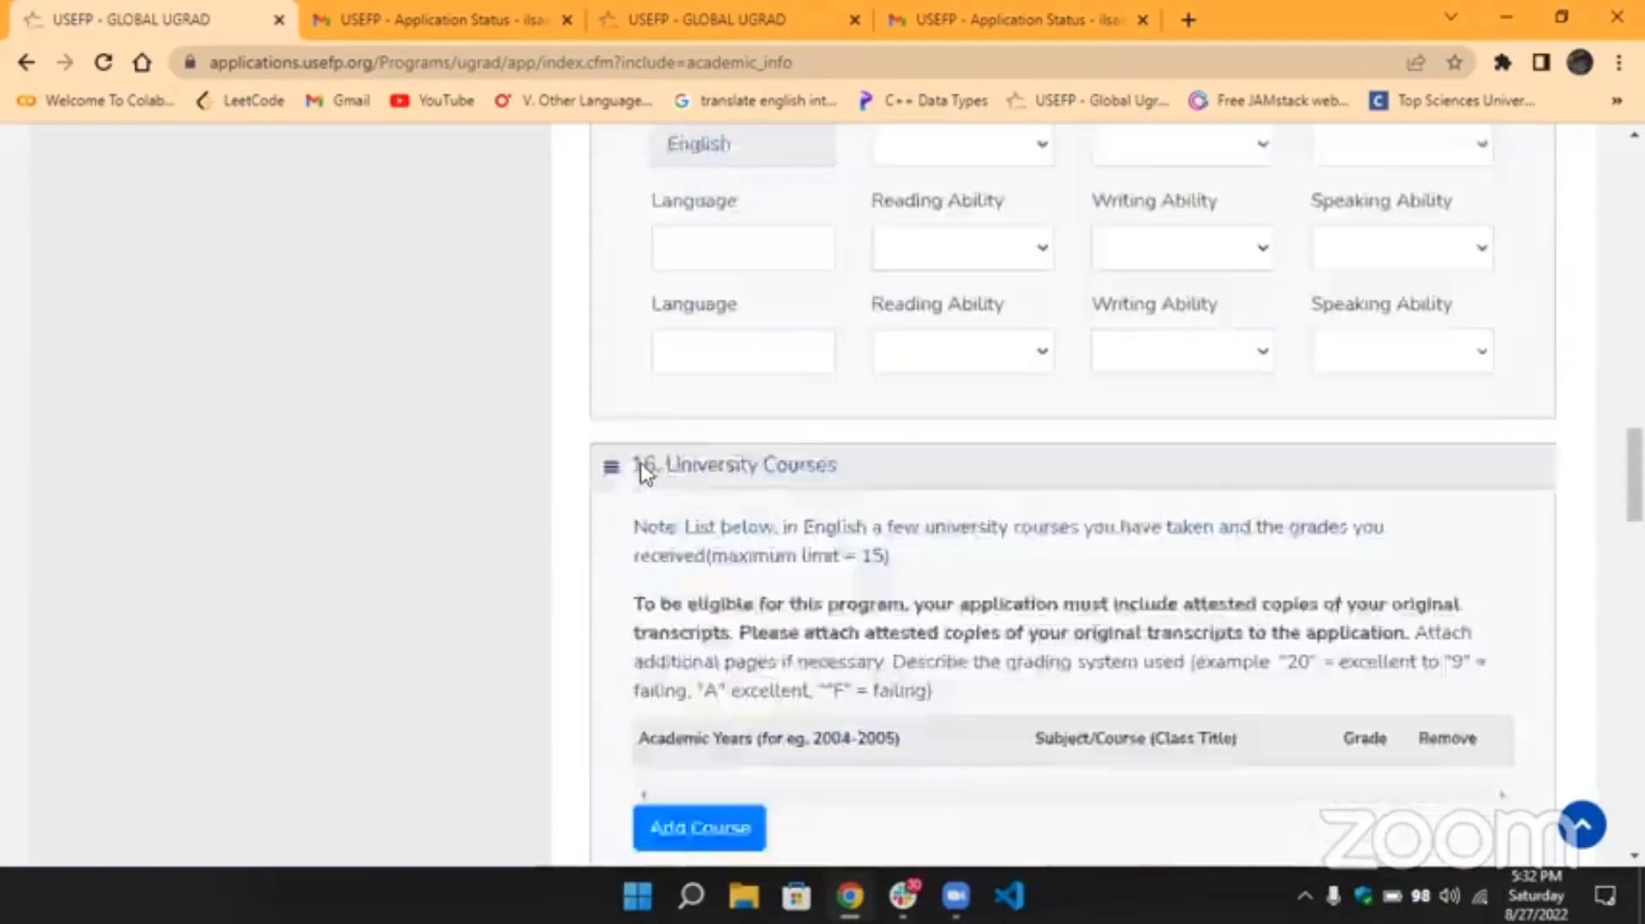
Return to the top of the page and select Additional Information in the SECTIONS sidebar.
scroll(642, 470, "up", 15)
scroll(630, 458, "down", 3)
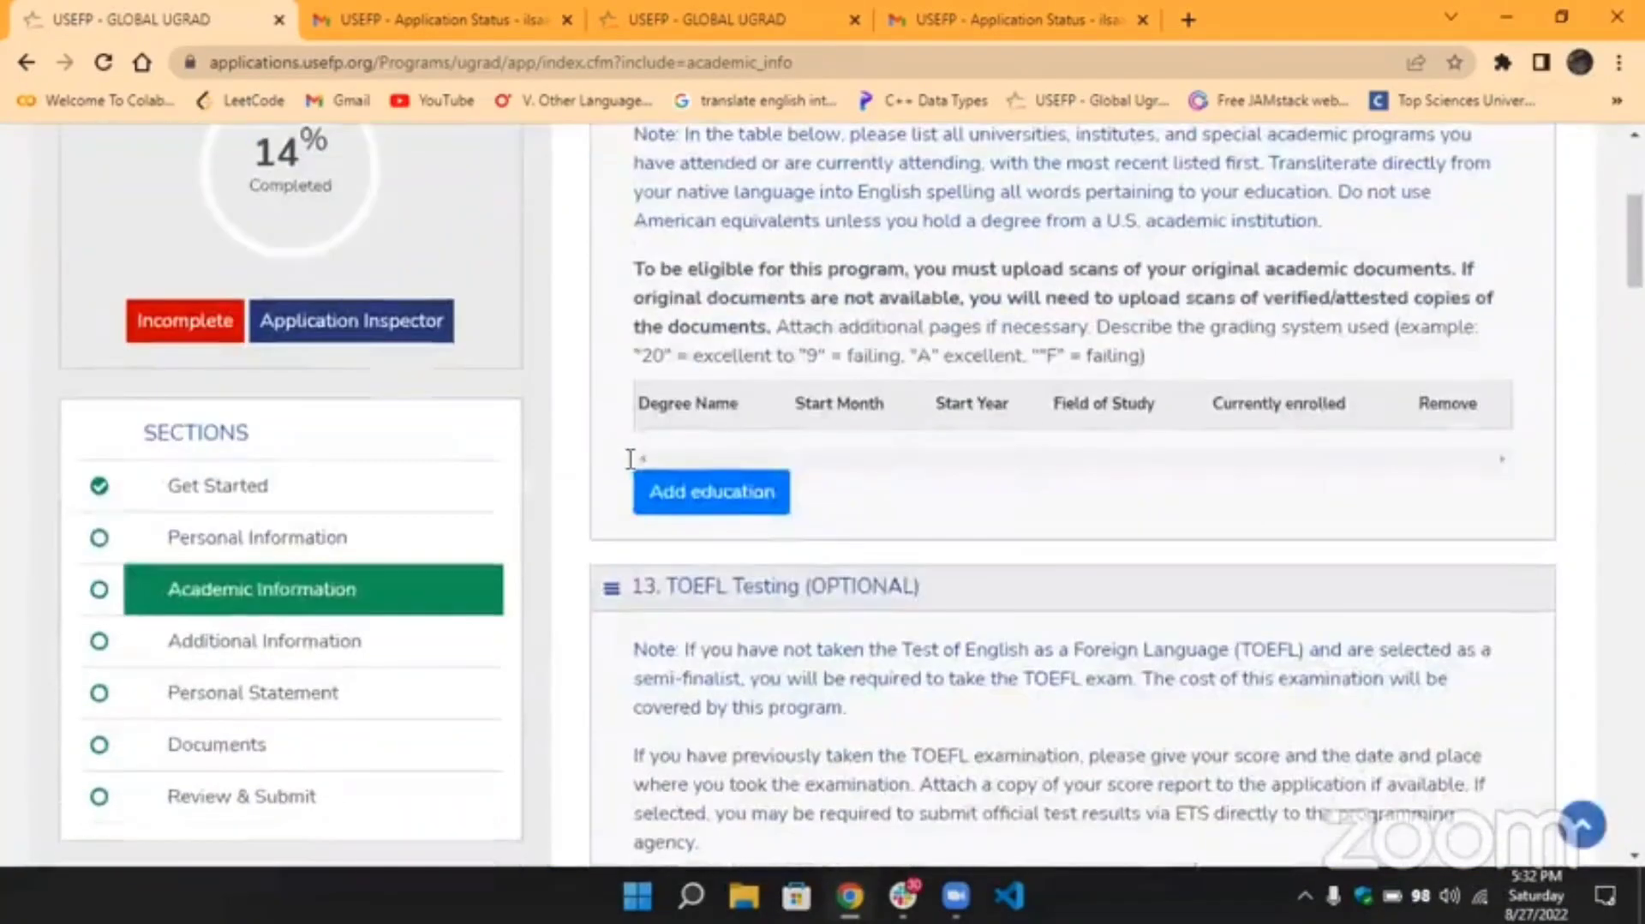
scroll(628, 456, "down", 1)
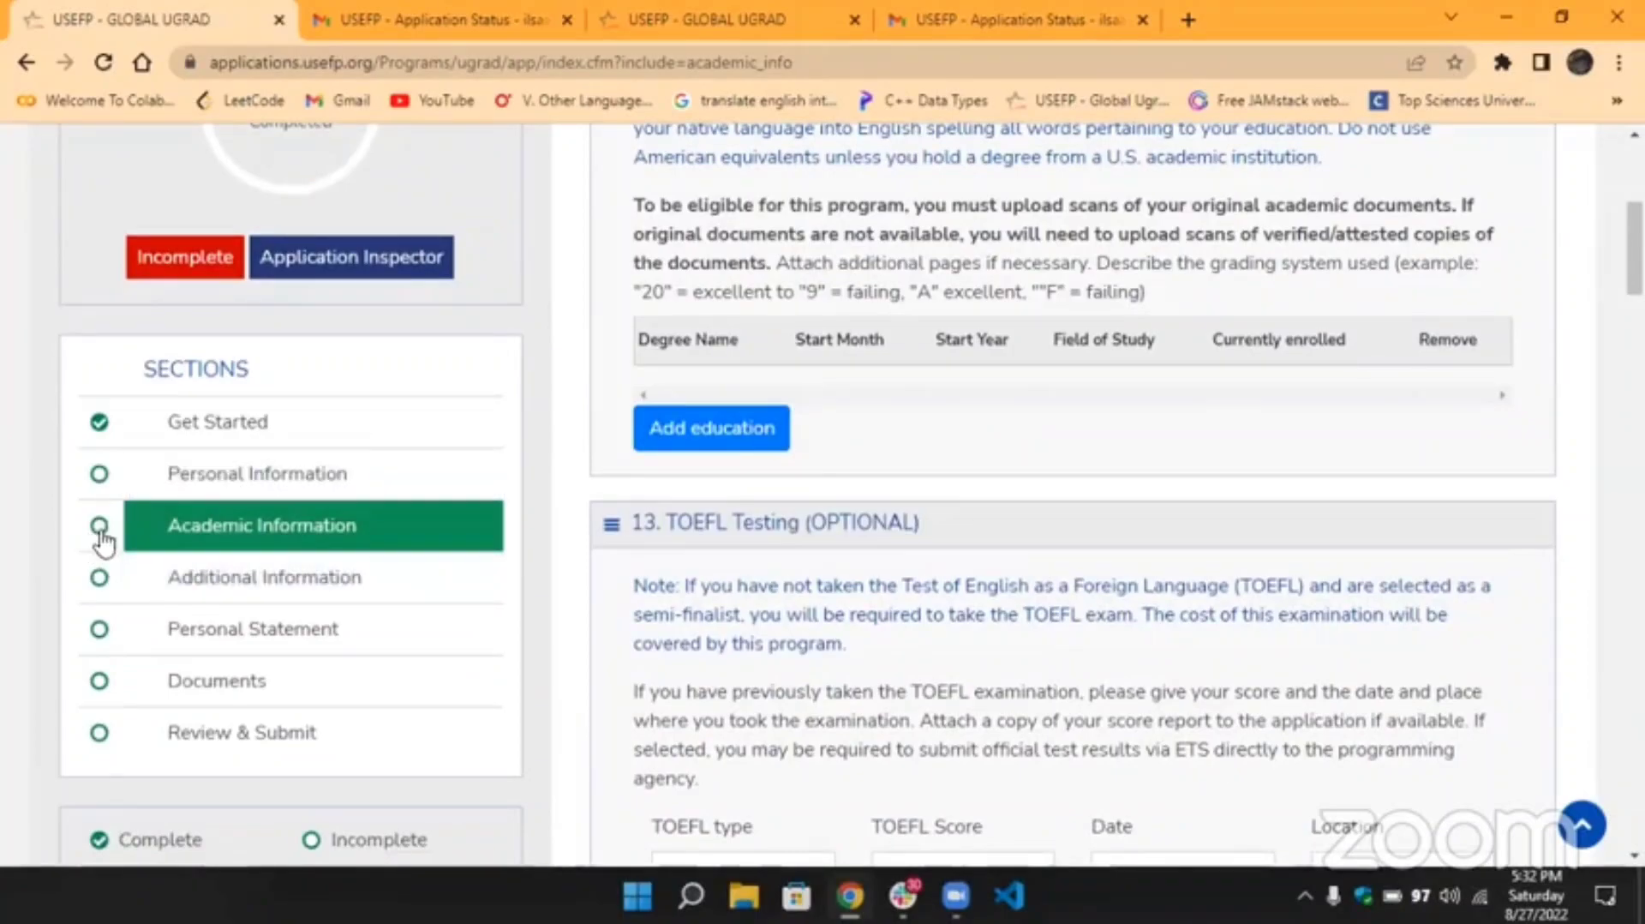
scroll(315, 261, "up", 1)
scroll(397, 334, "up", 1)
scroll(402, 342, "down", 3)
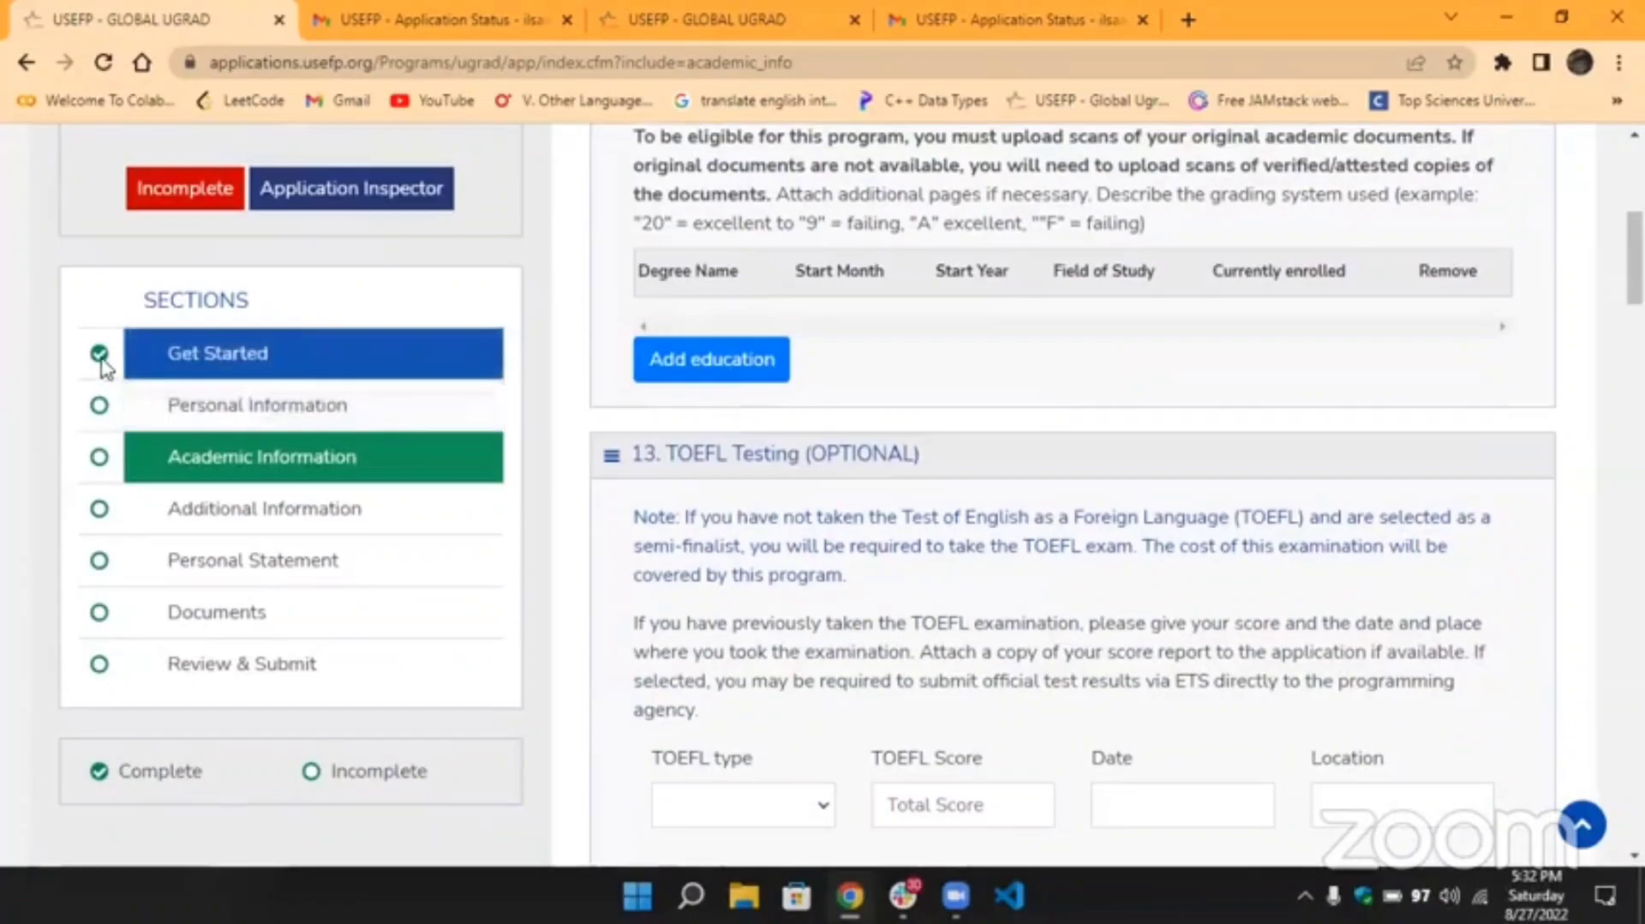
left_click(286, 525)
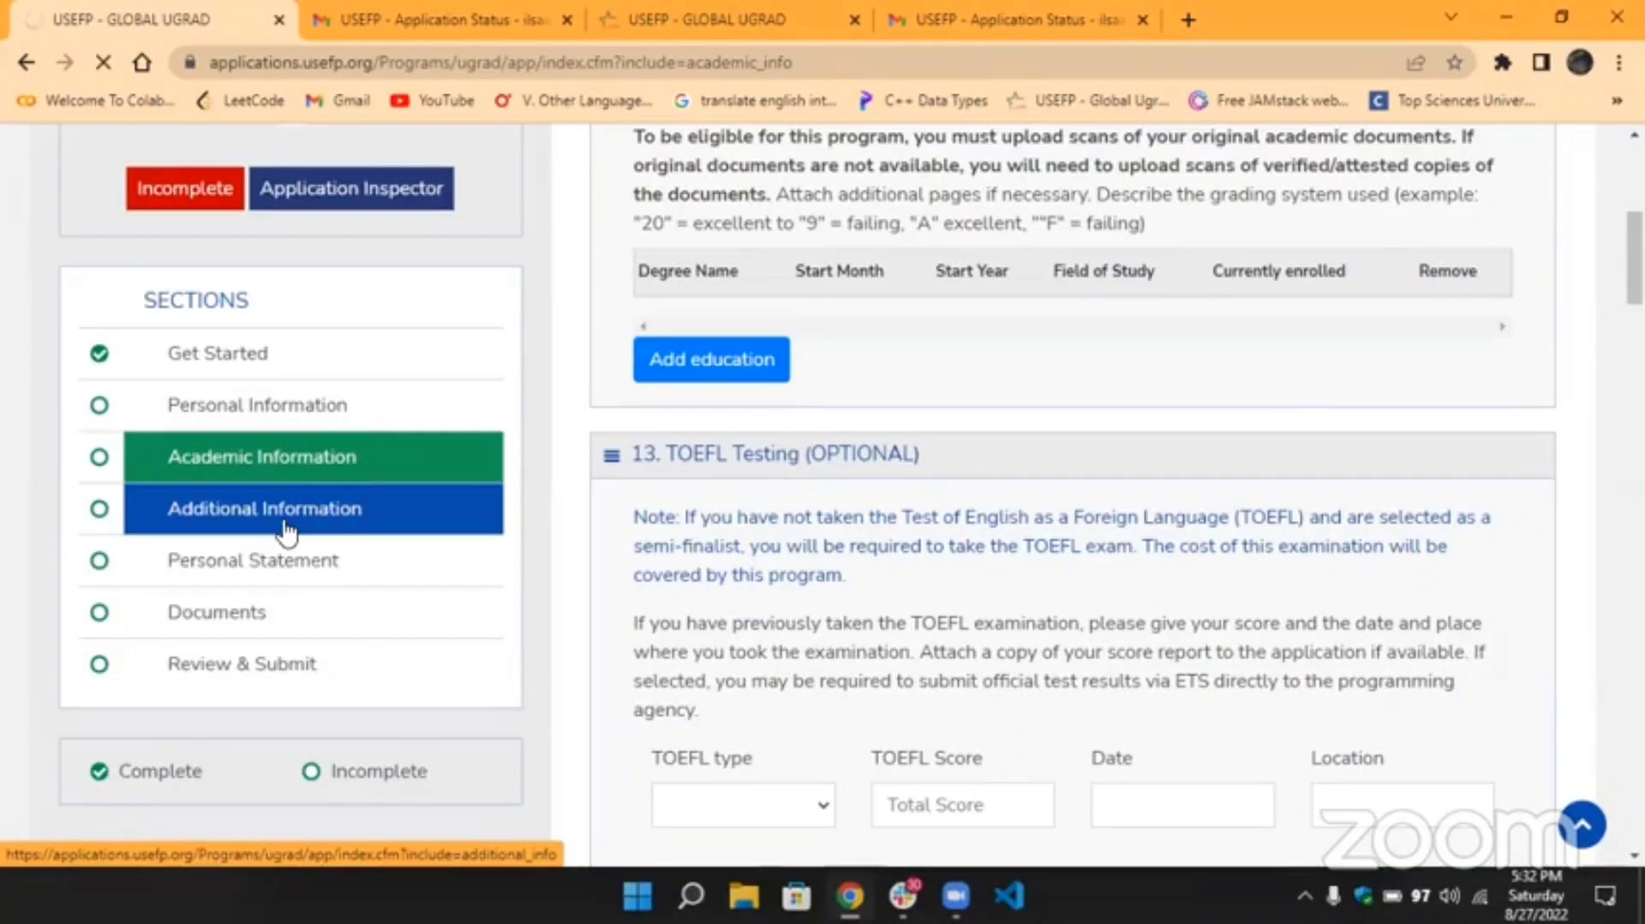
left_click(287, 529)
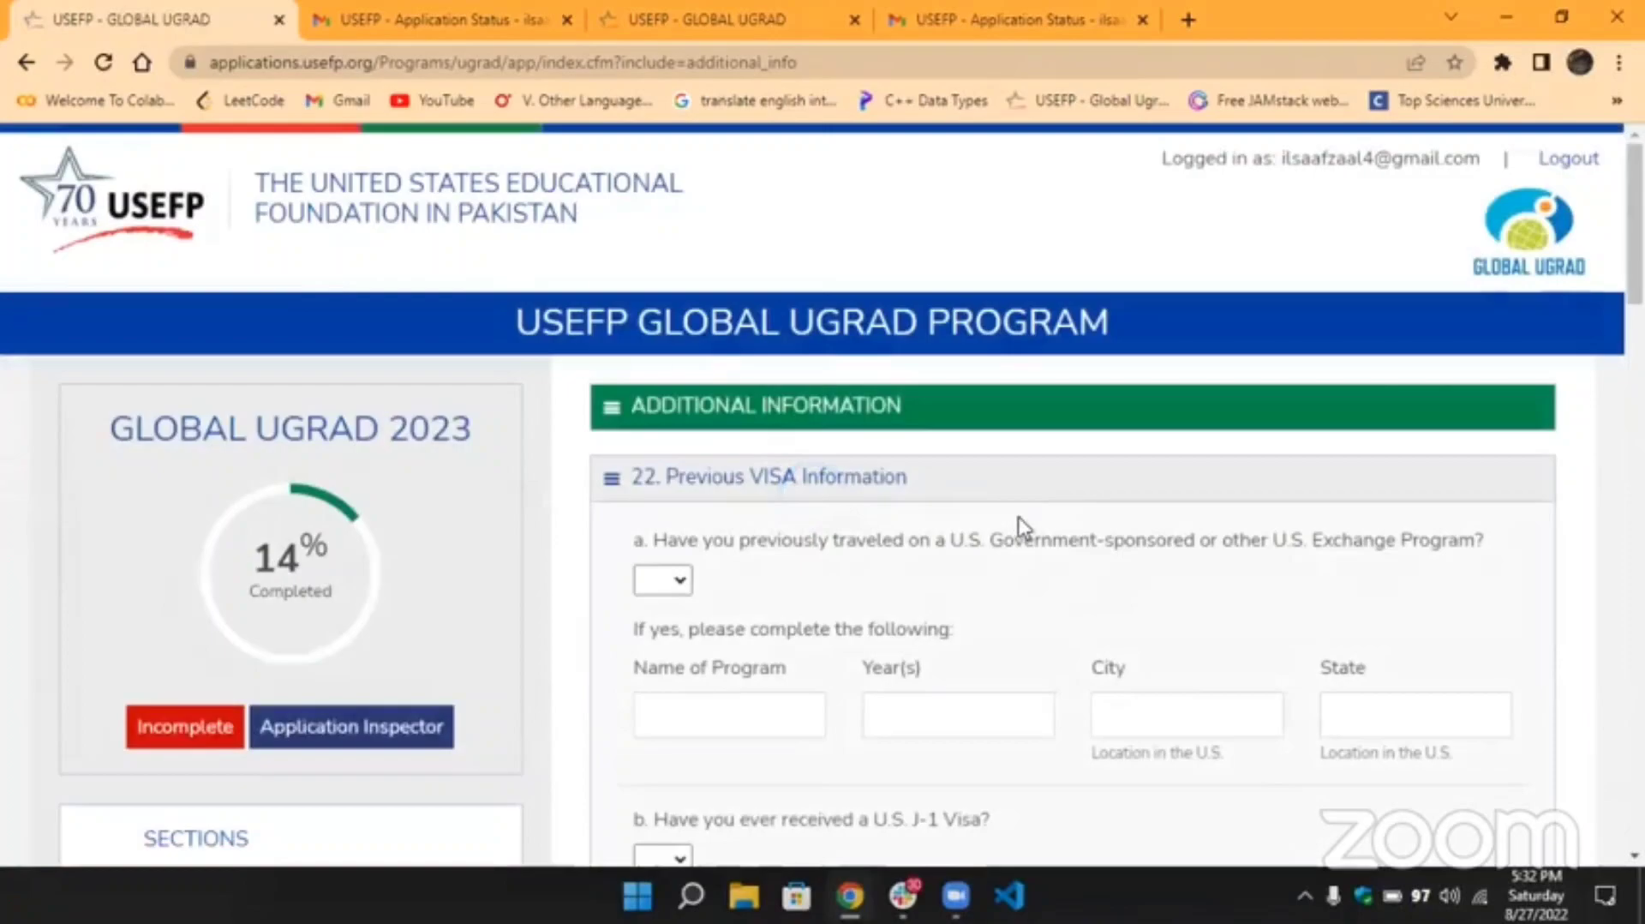
Answer No to the question about prior U.S. exchange travel.
scroll(1022, 529, "down", 1)
scroll(1022, 530, "down", 1)
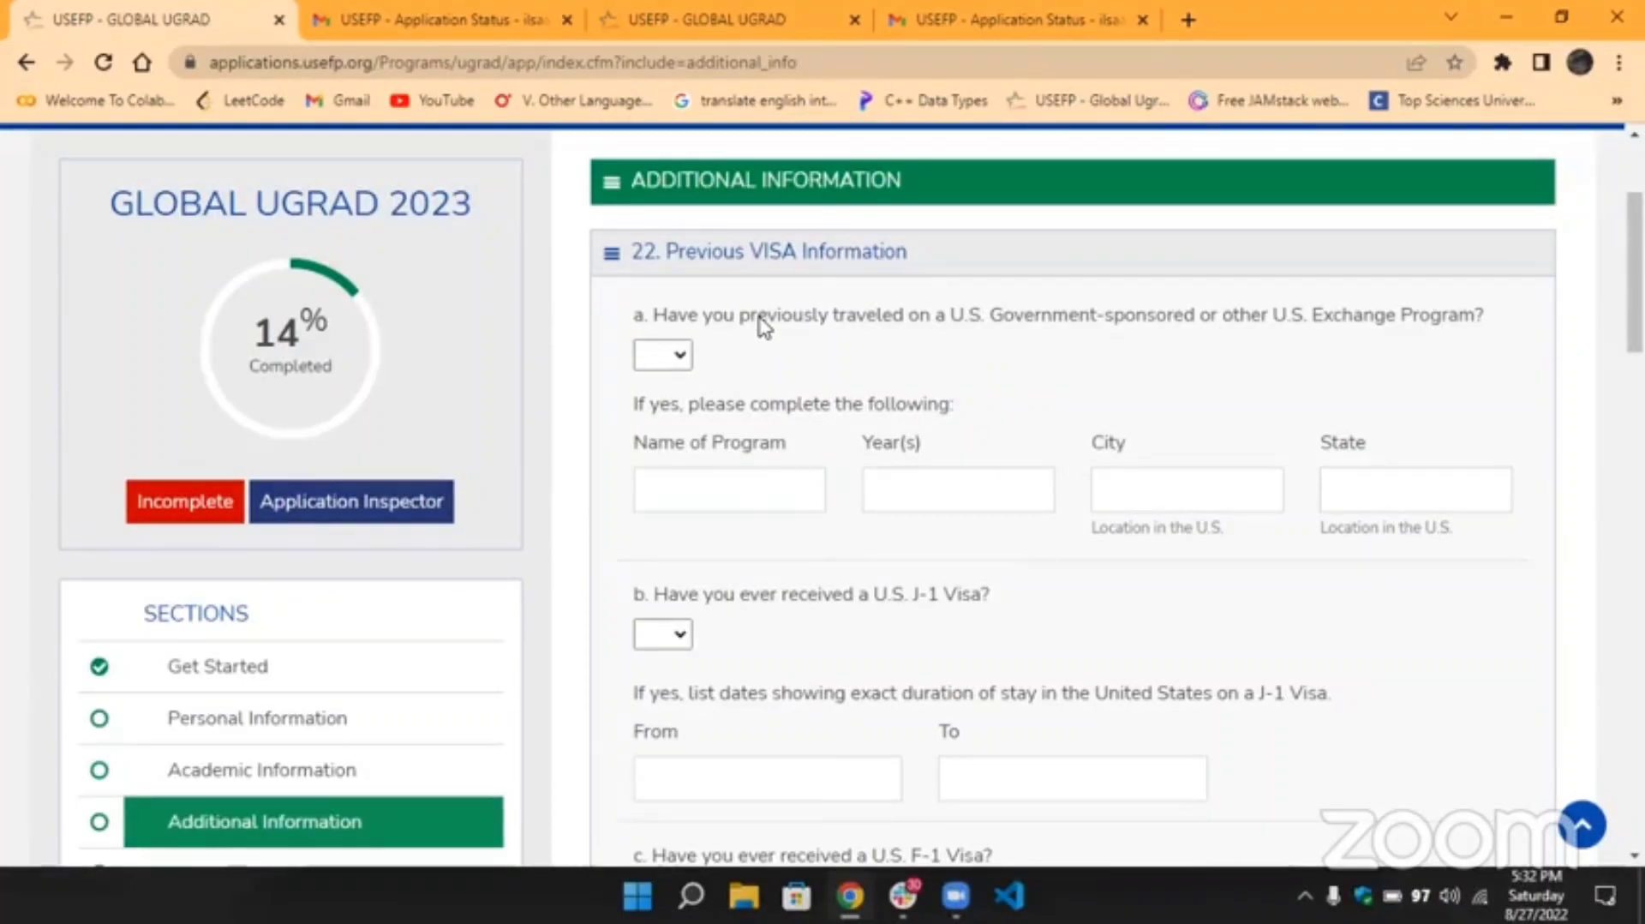
left_click(672, 354)
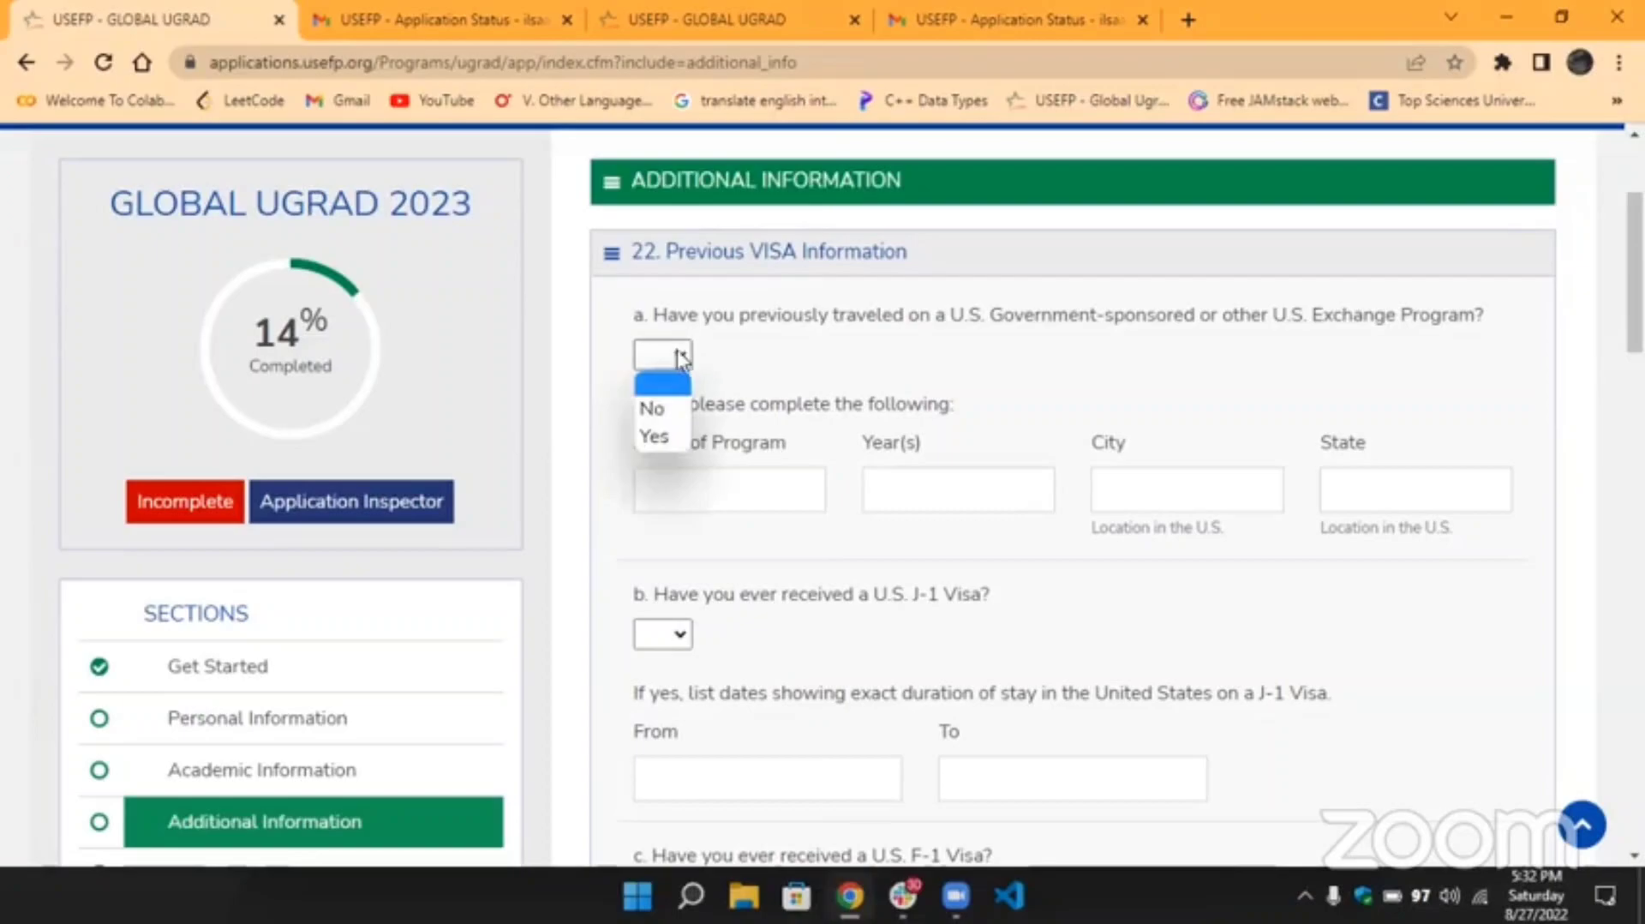
left_click(660, 410)
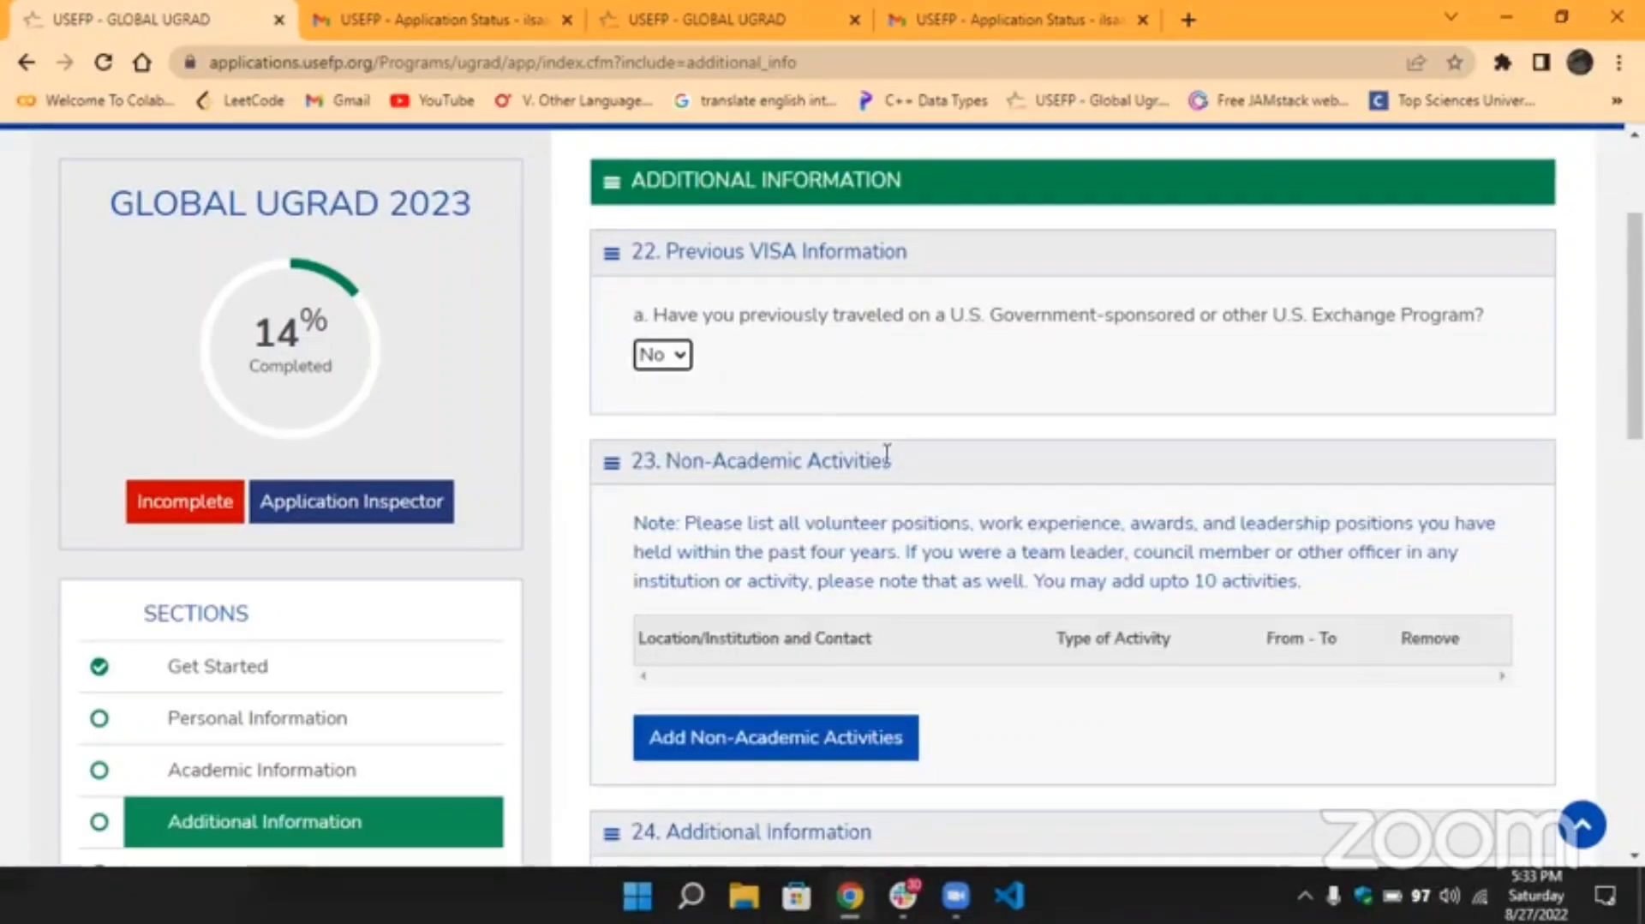
Open the Add activities form from section 23's 'Add Non-Academic Activities' button.
scroll(887, 452, "down", 2)
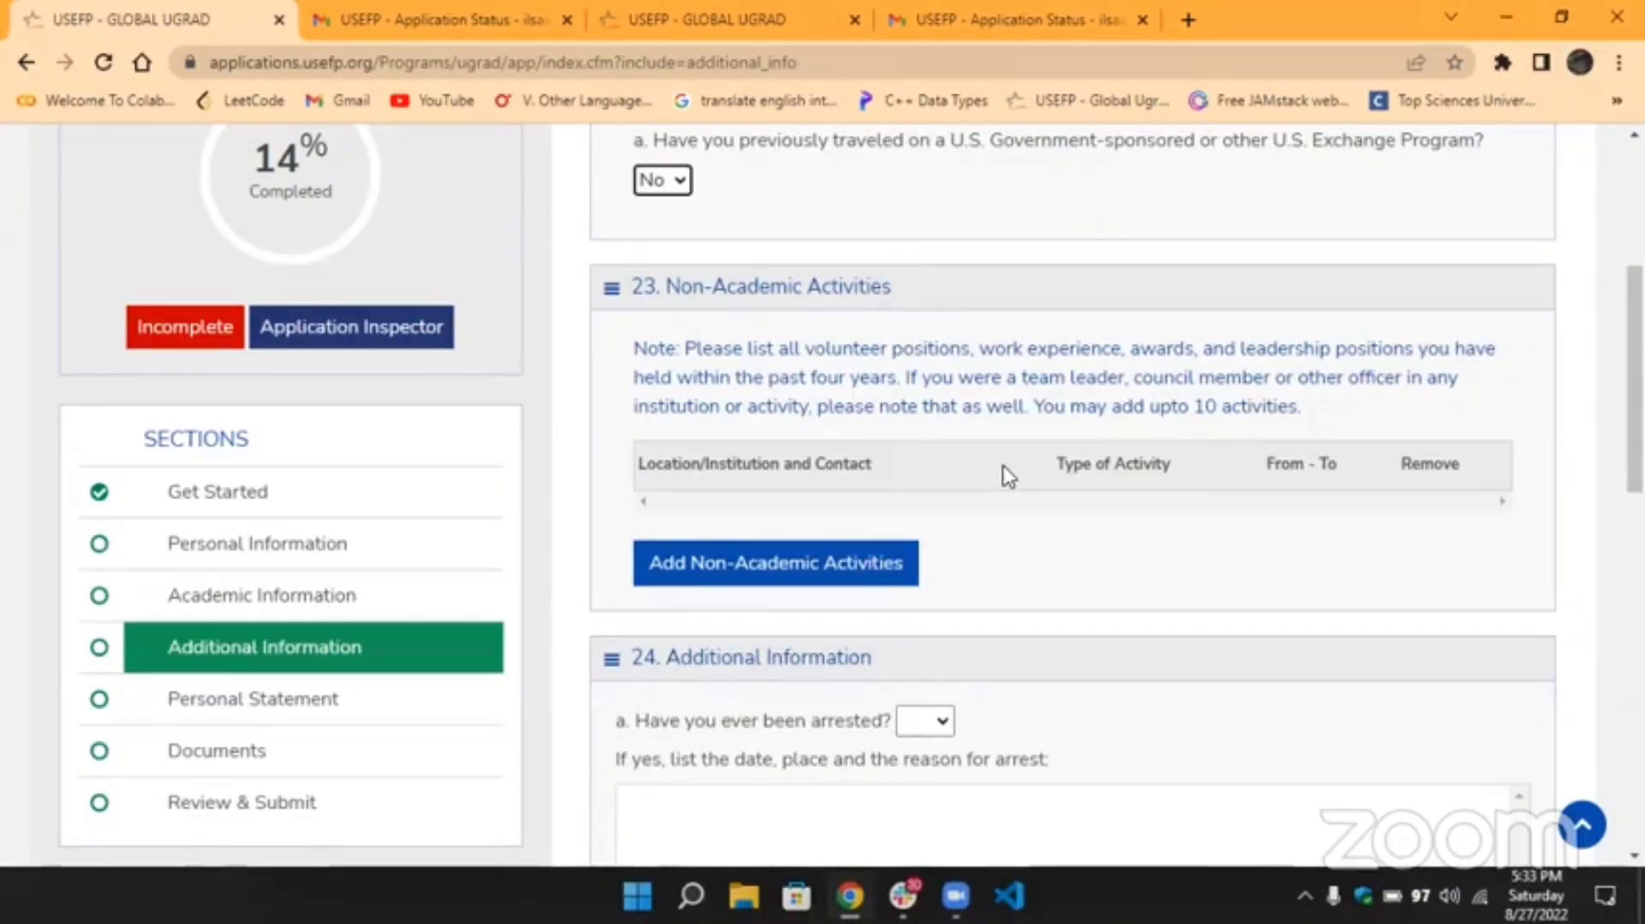
scroll(1007, 476, "down", 2)
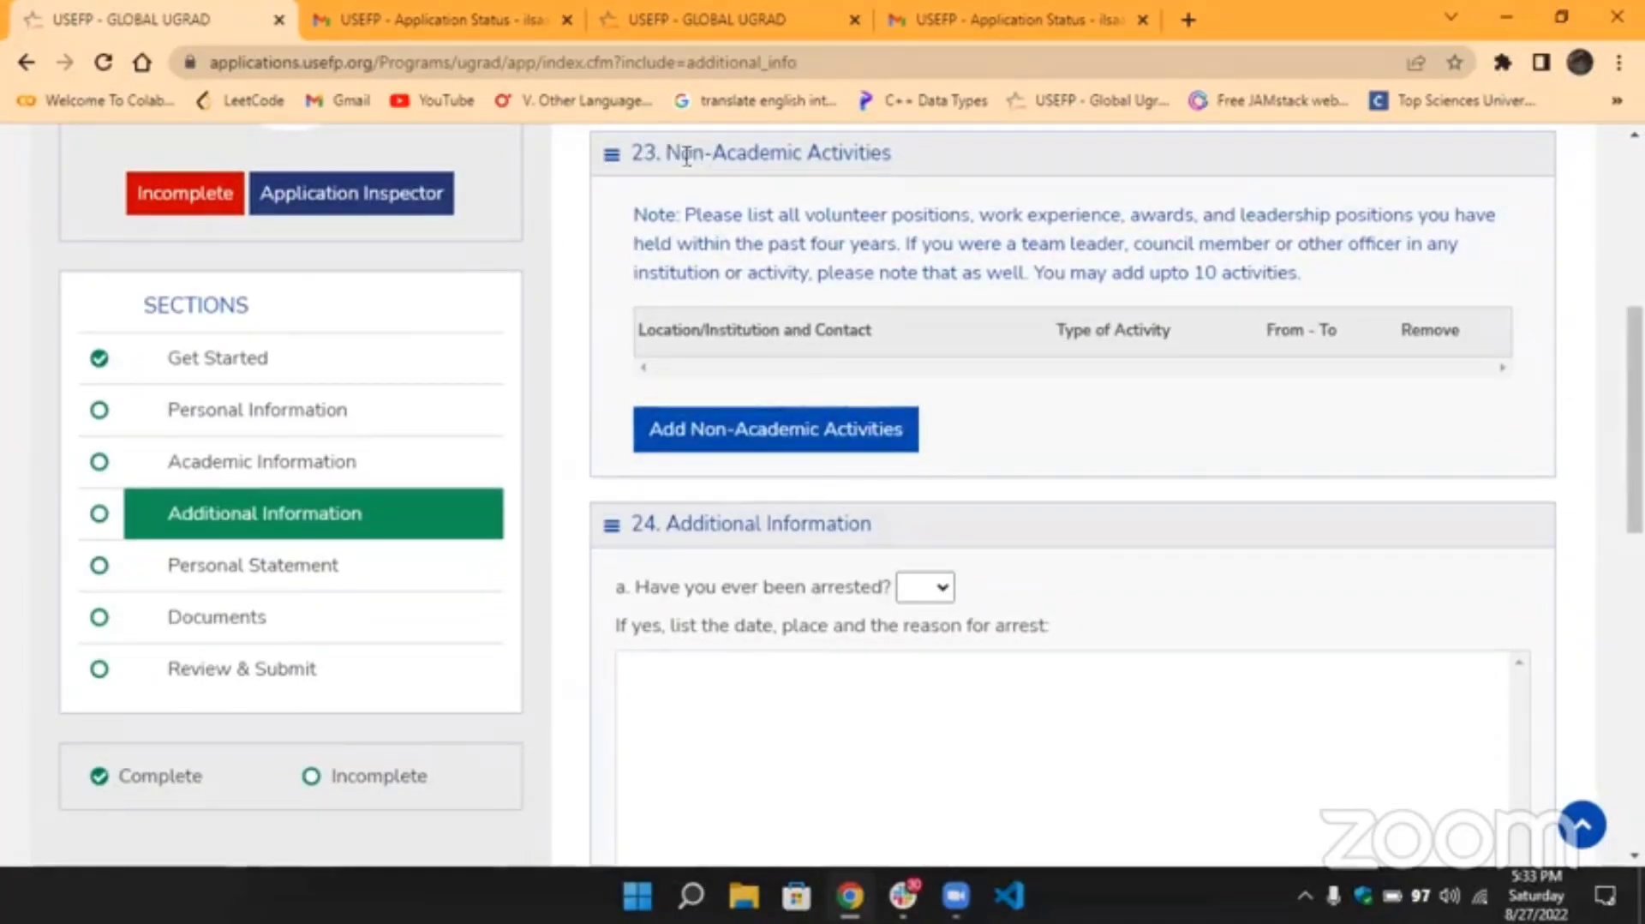
left_click(790, 448)
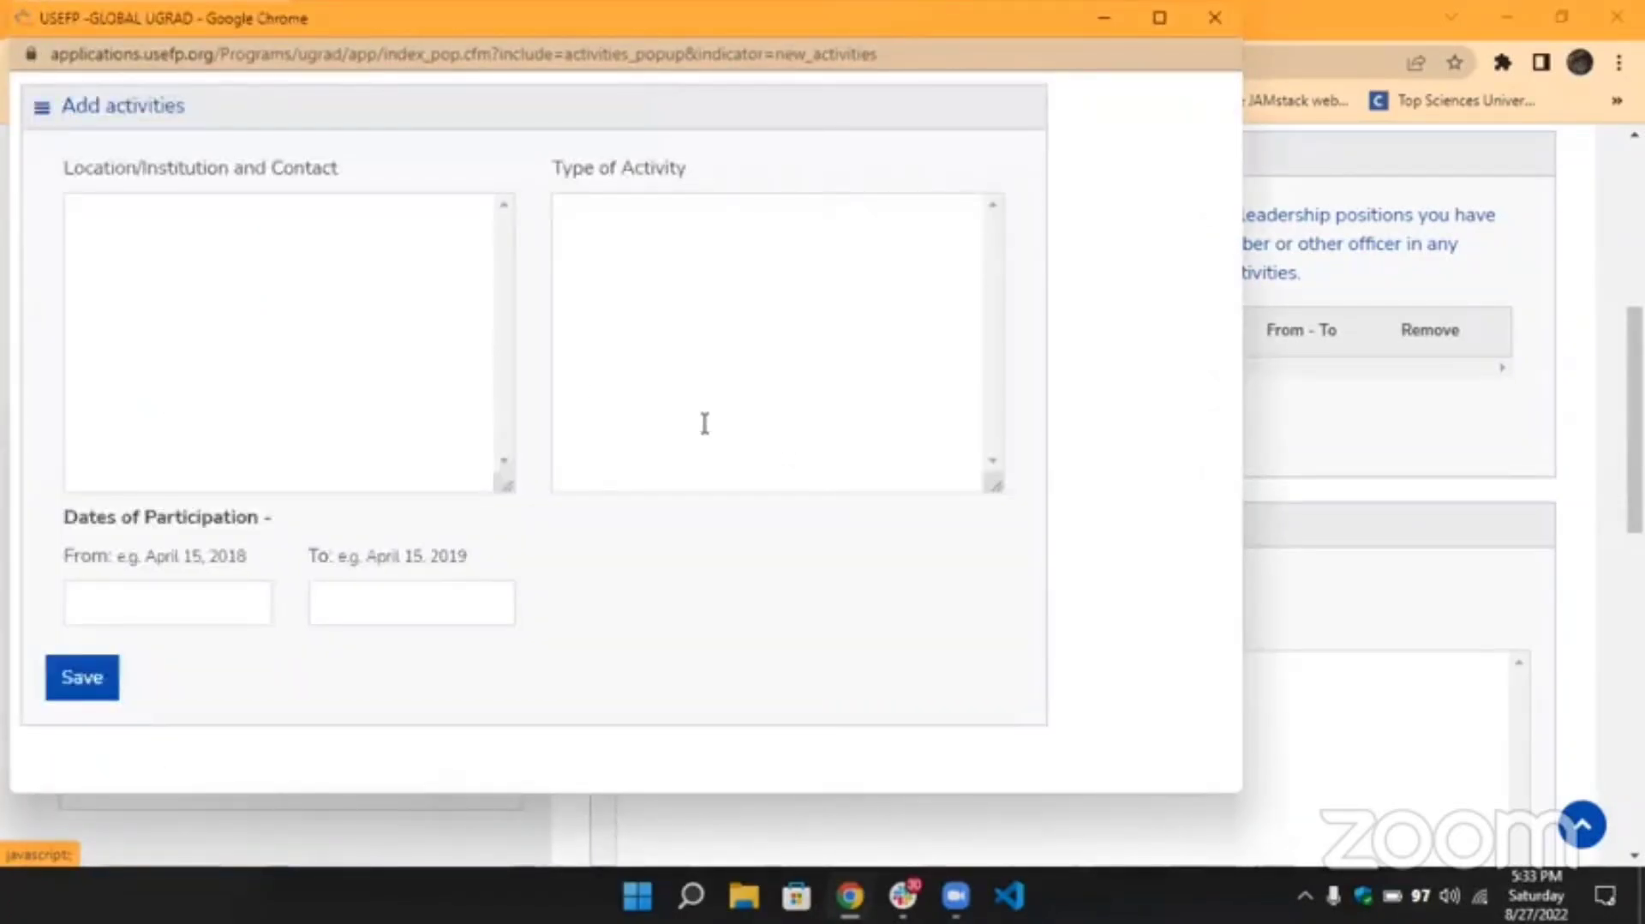
Enter 'Org: Google' in the Location/Institution and Contact field.
left_click(345, 334)
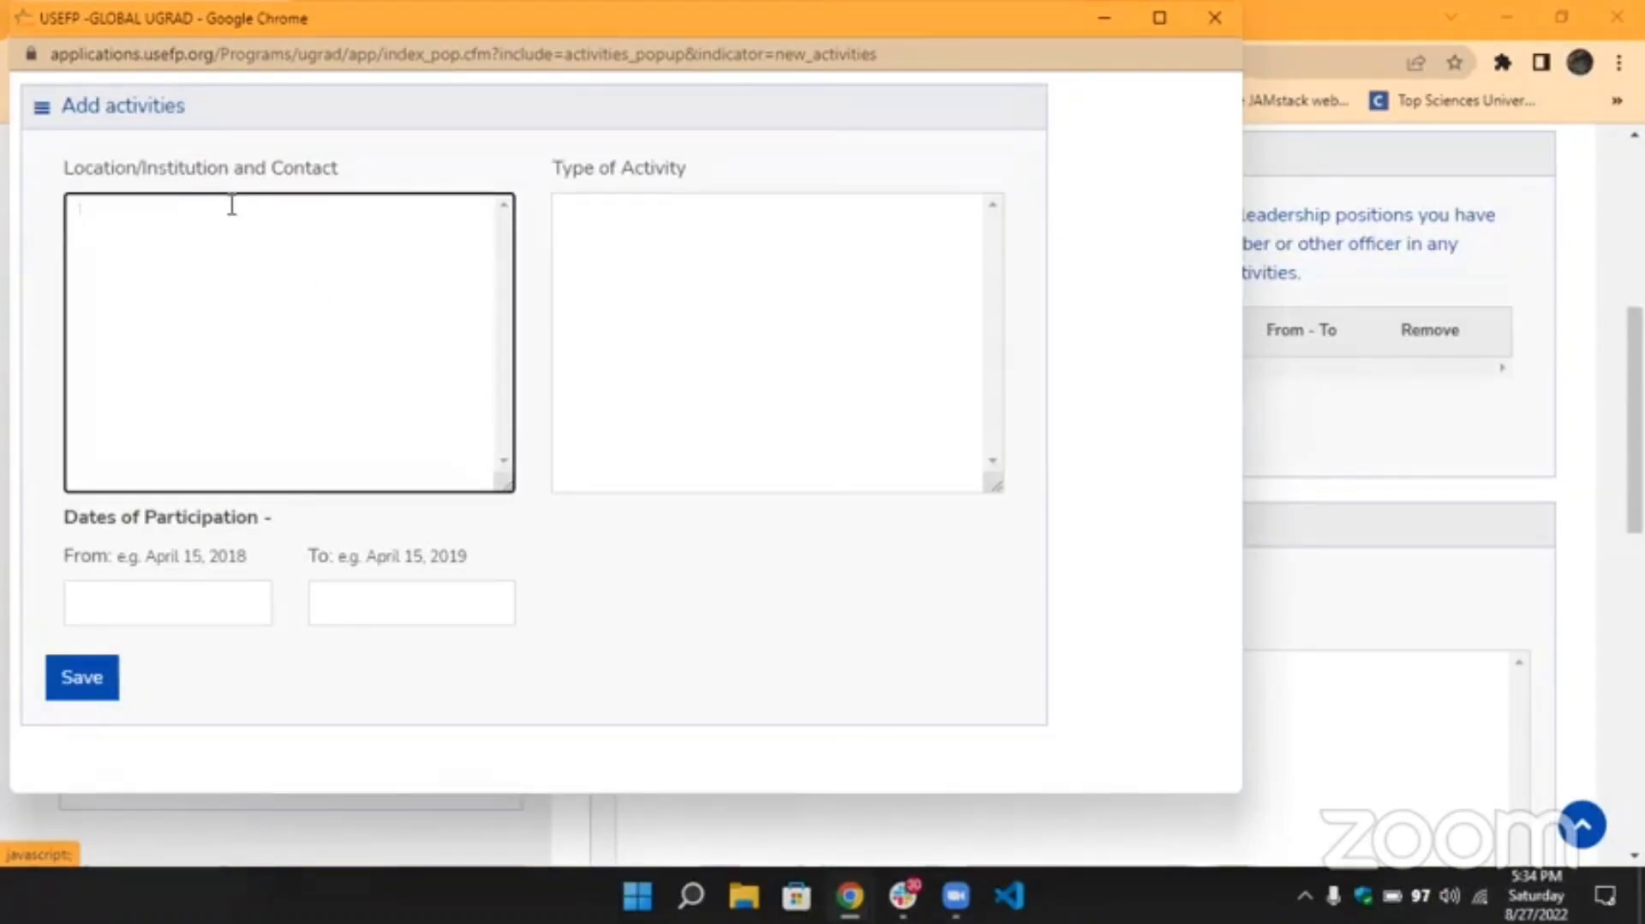
type("Google")
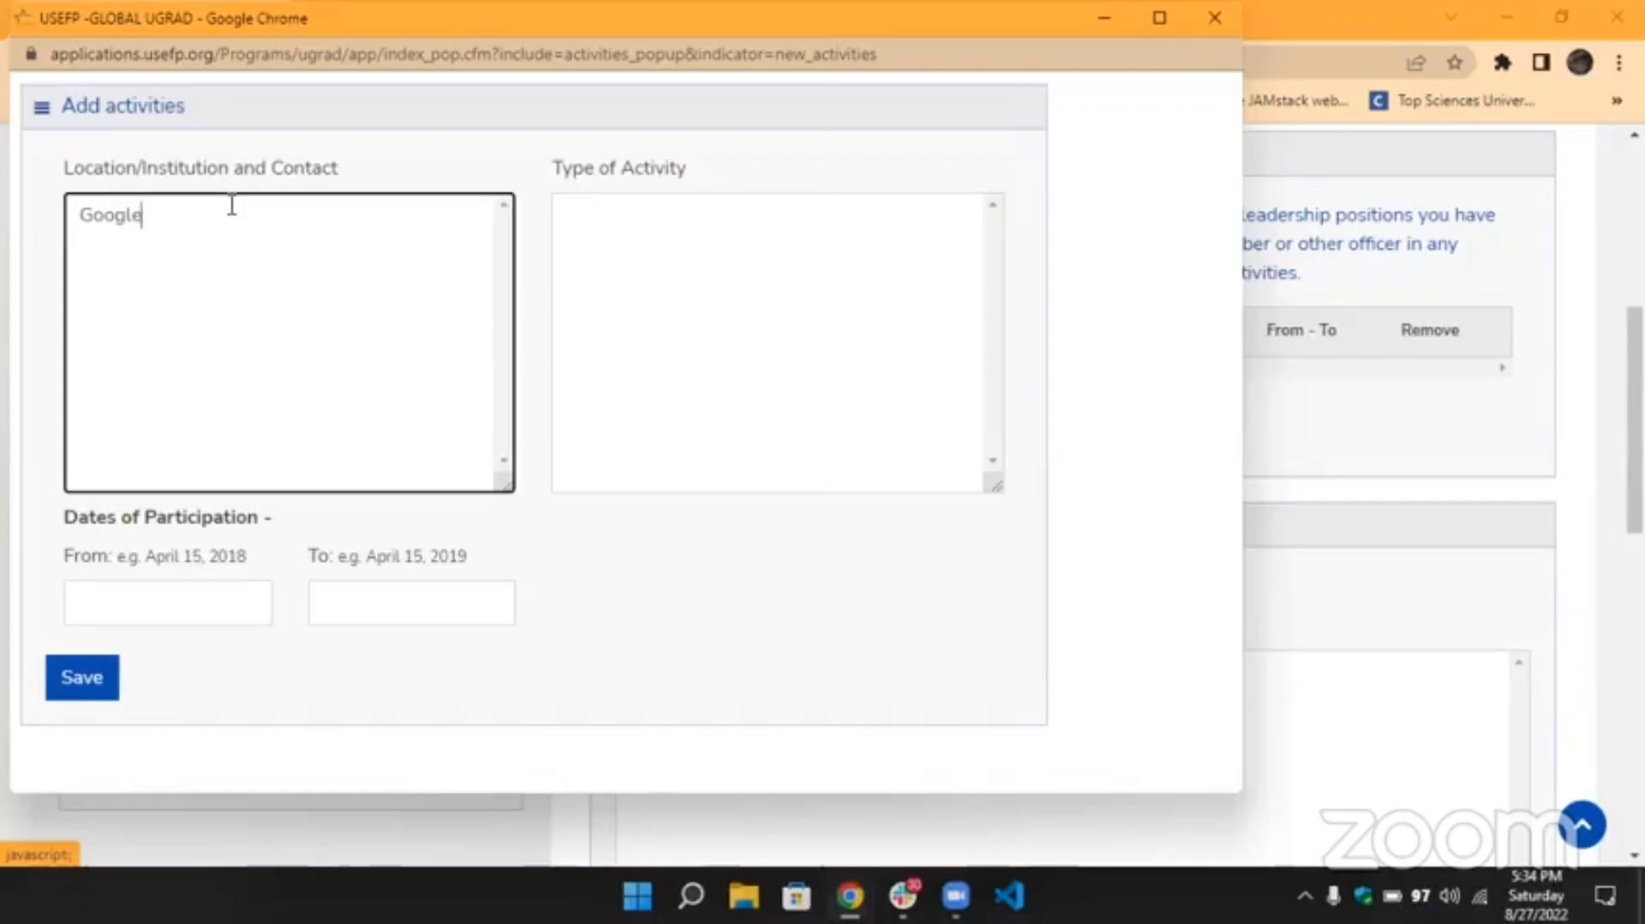
left_click_drag(157, 213, 83, 218)
left_click(84, 218)
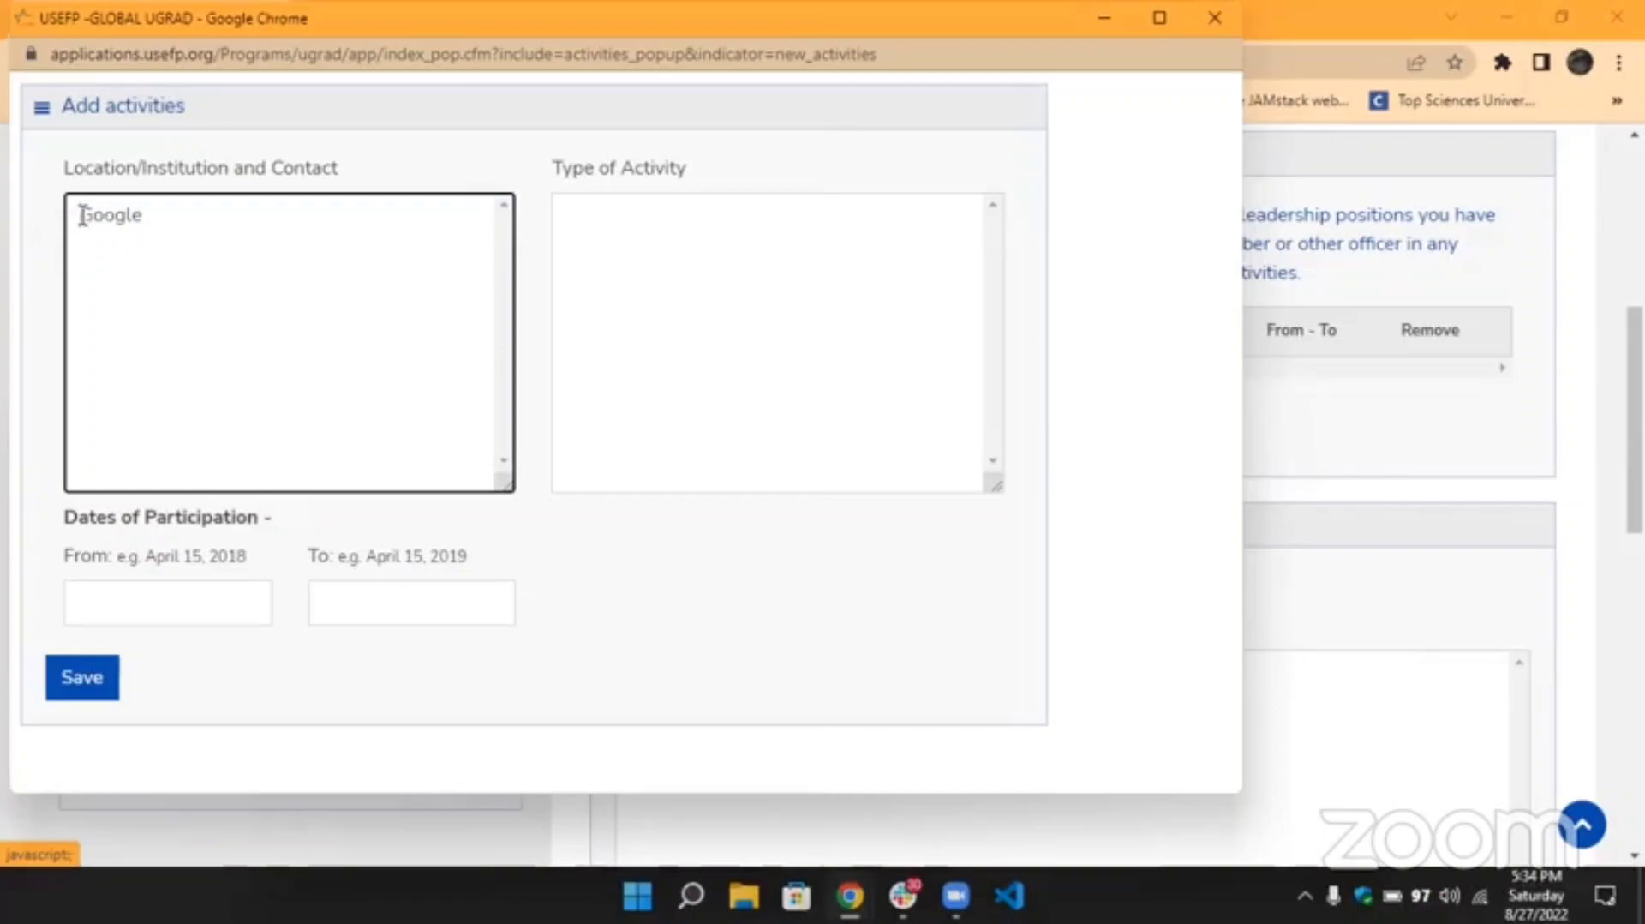
type("Org:")
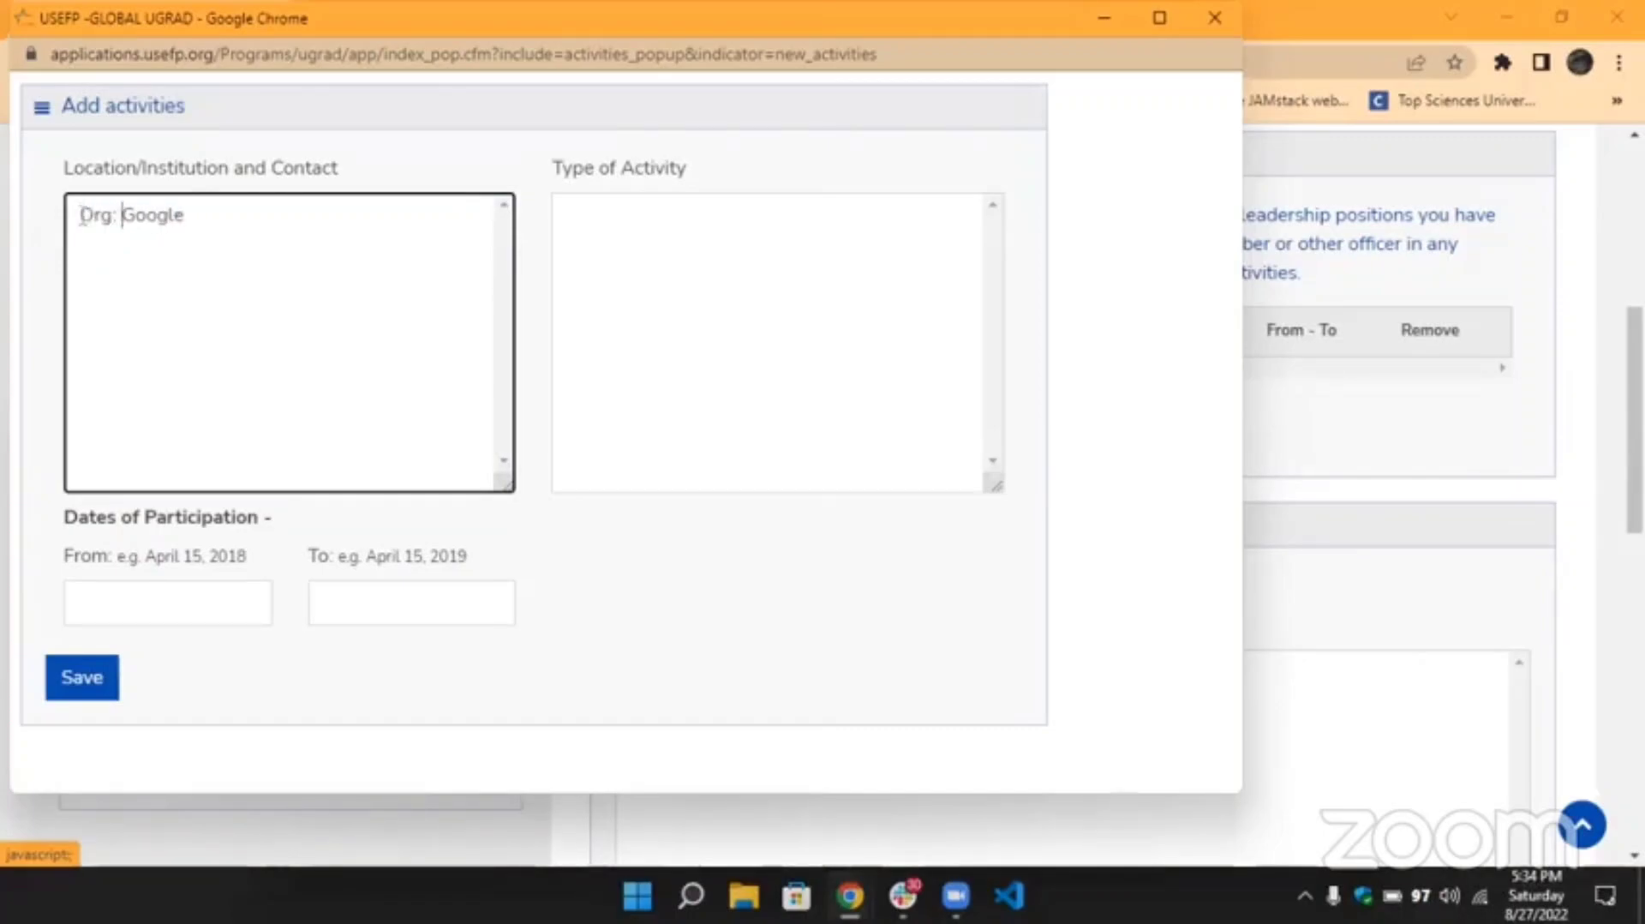
Add a 'Location:' line below 'Org: Google', discarding stray characters on a third line.
left_click(242, 216)
key("Return")
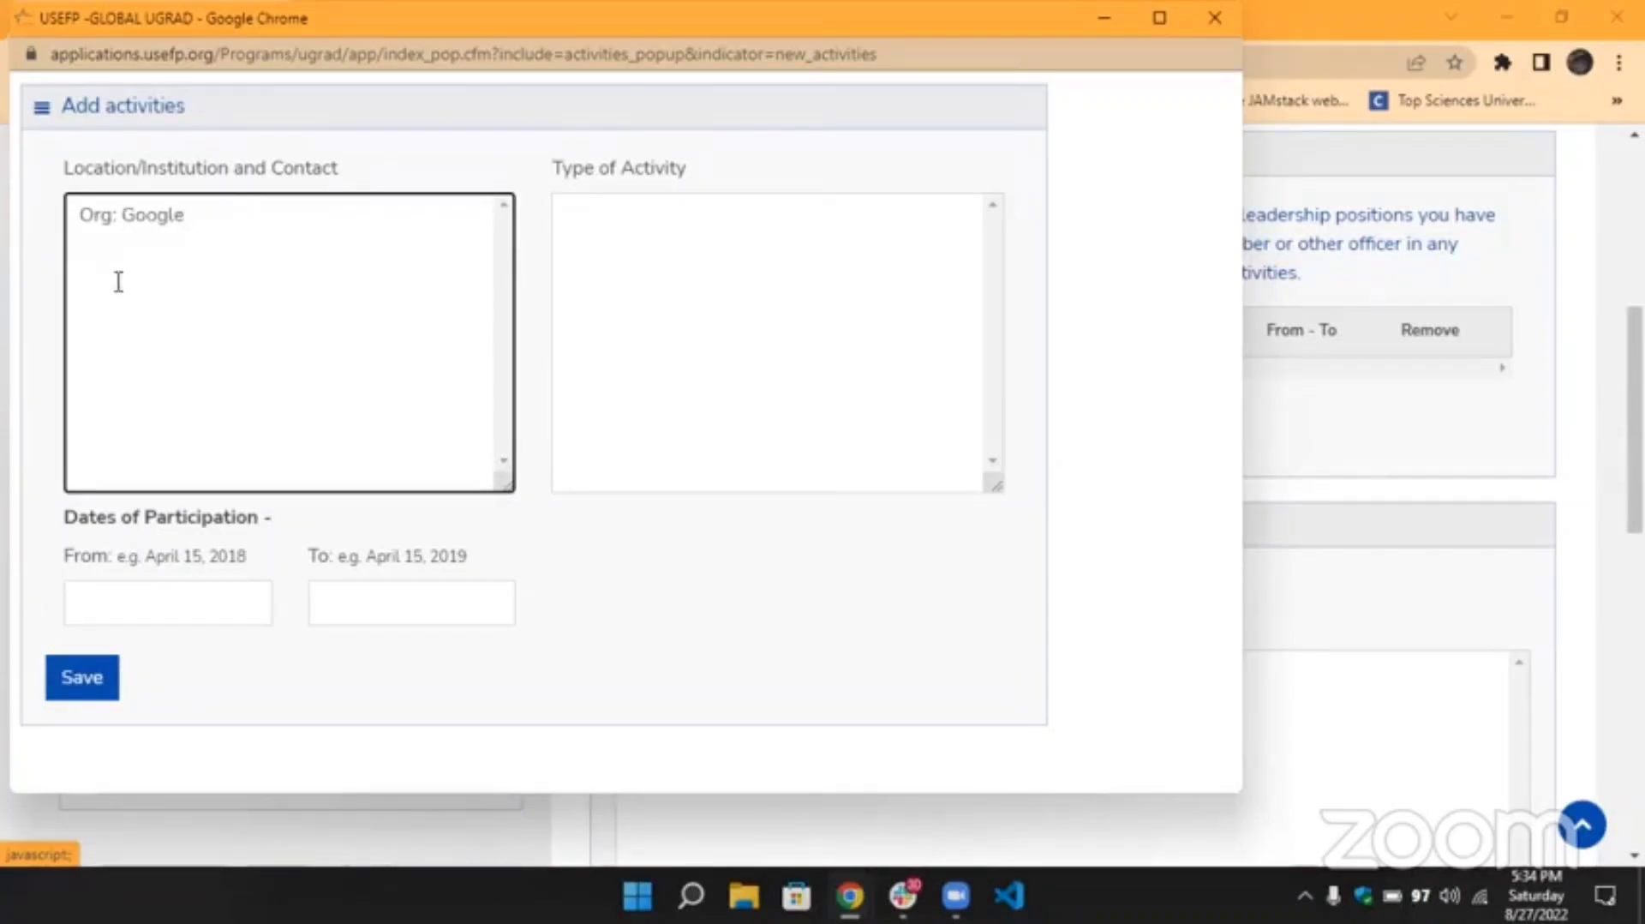
type("Location:")
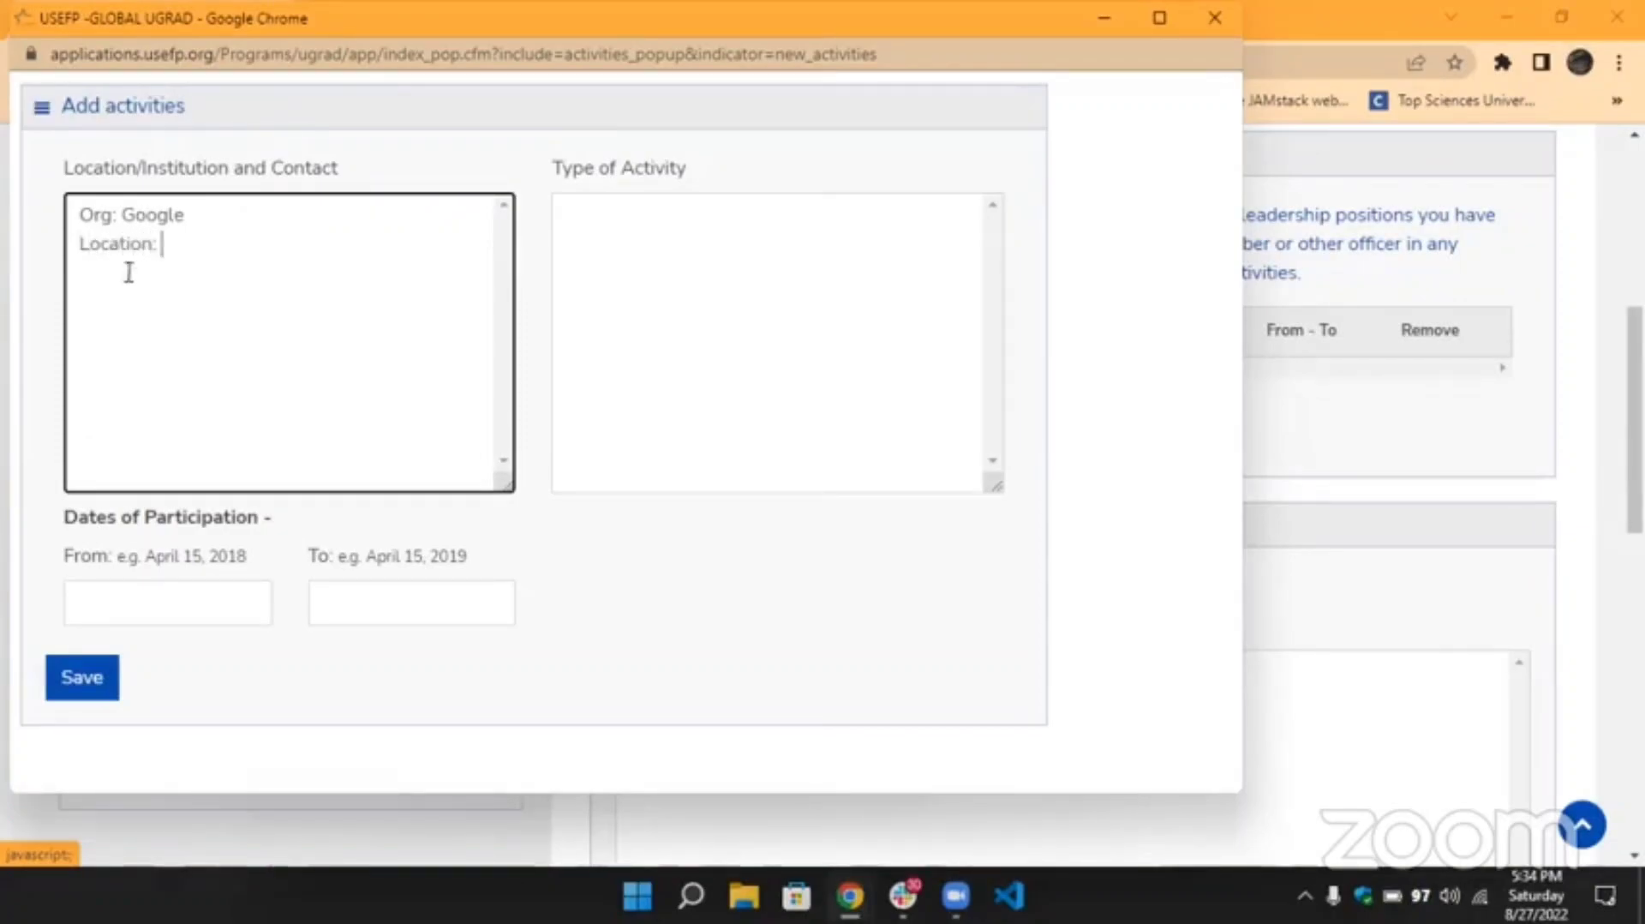
left_click_drag(187, 215, 126, 221)
left_click(126, 221)
left_click(180, 243)
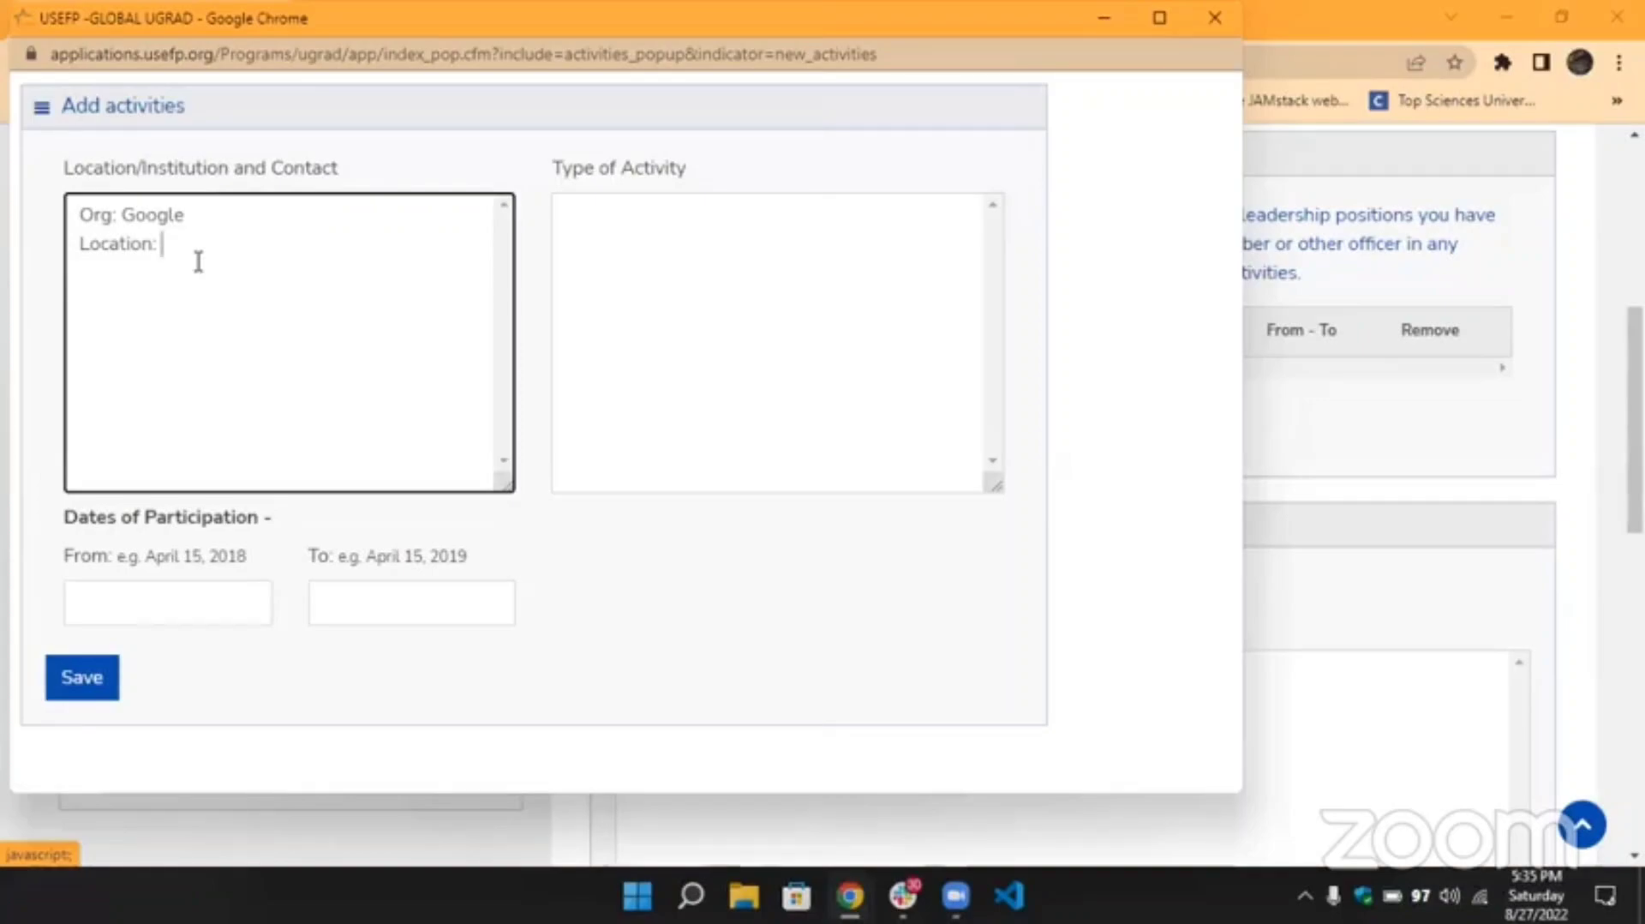
key("Return")
type("kfrgol")
key("BackSpace")
key("BackSpace")
type("o")
key("BackSpace")
key("BackSpace")
key("BackSpace")
key("BackSpace")
key("BackSpace")
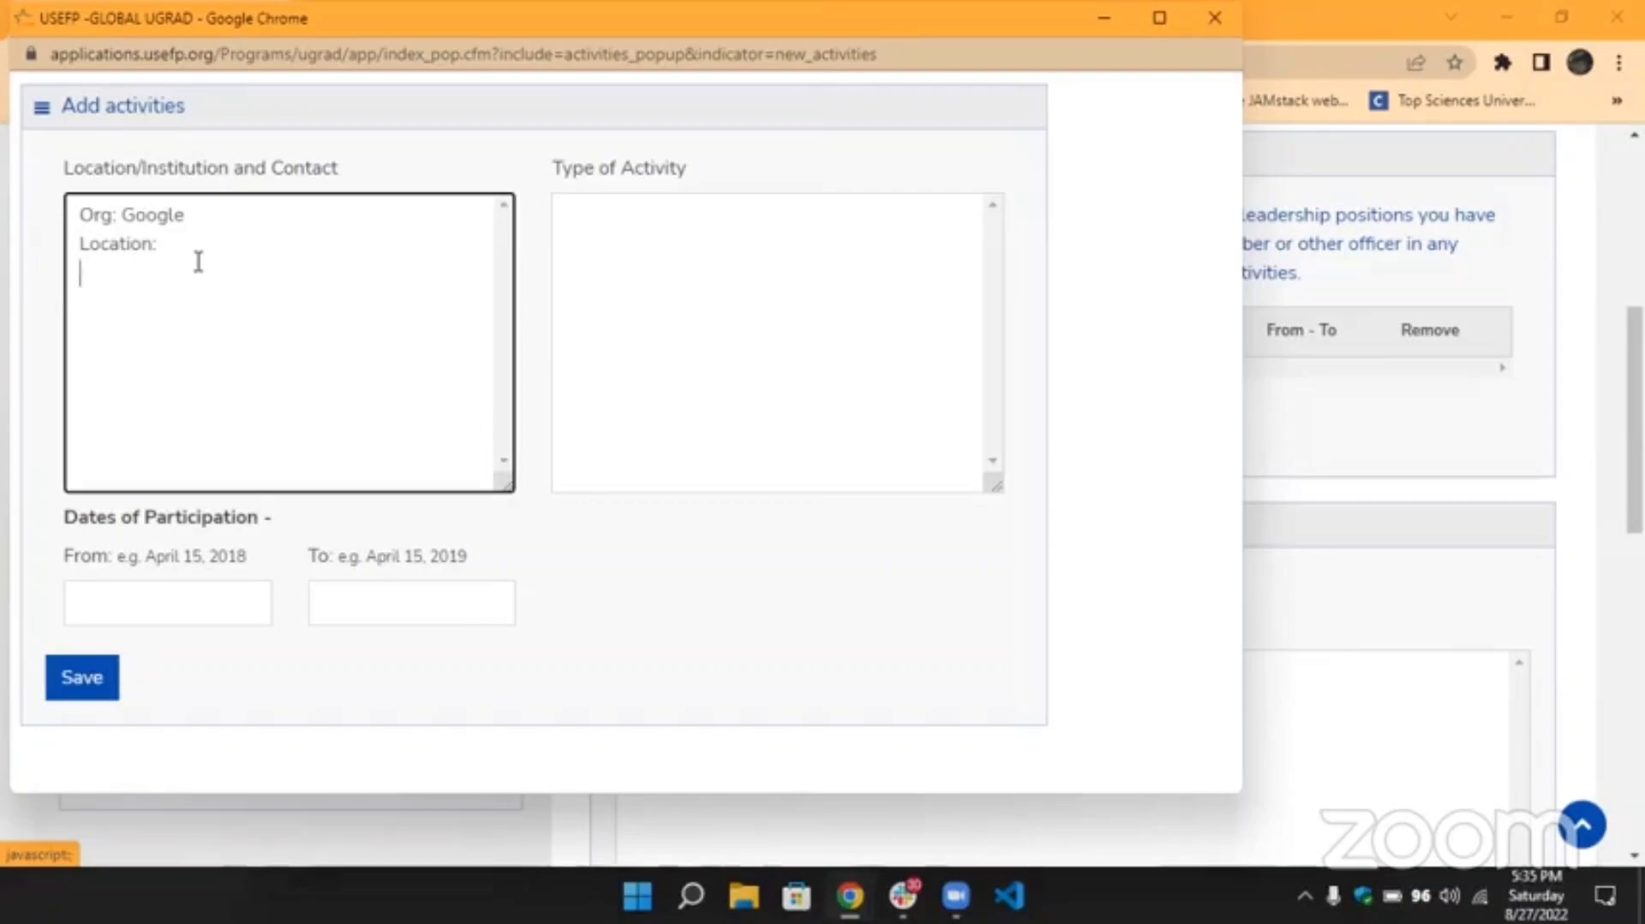
left_click(600, 248)
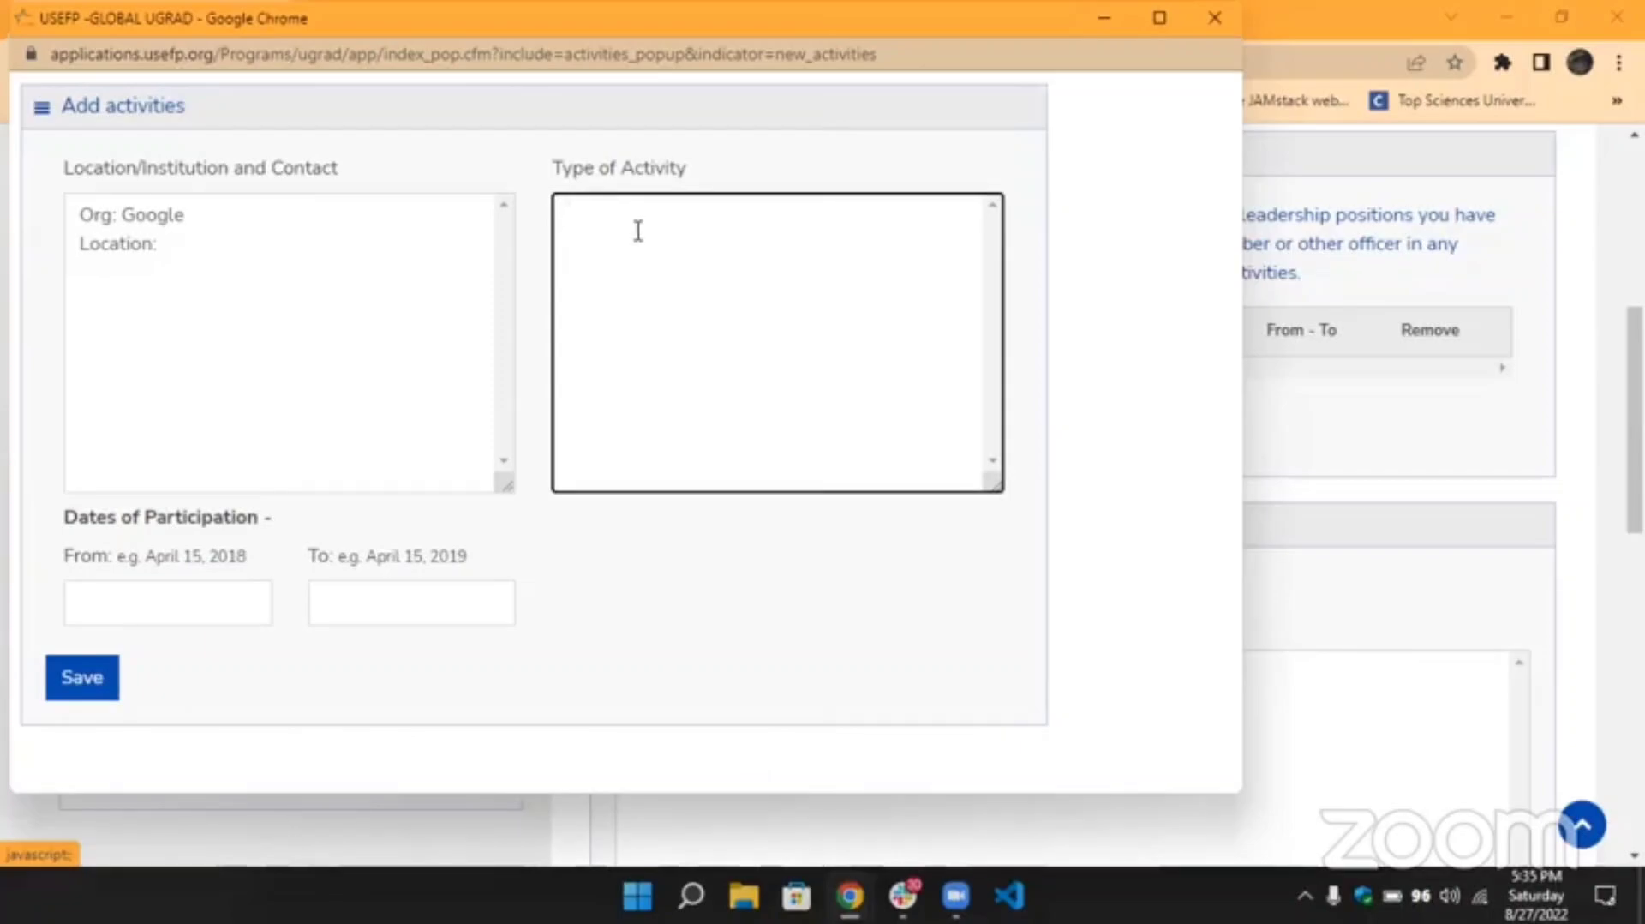
Enter 'p' and a 'link:' line as the activity type, leaving From and To dates blank.
type("p")
key("Return")
type("link:")
left_click(174, 613)
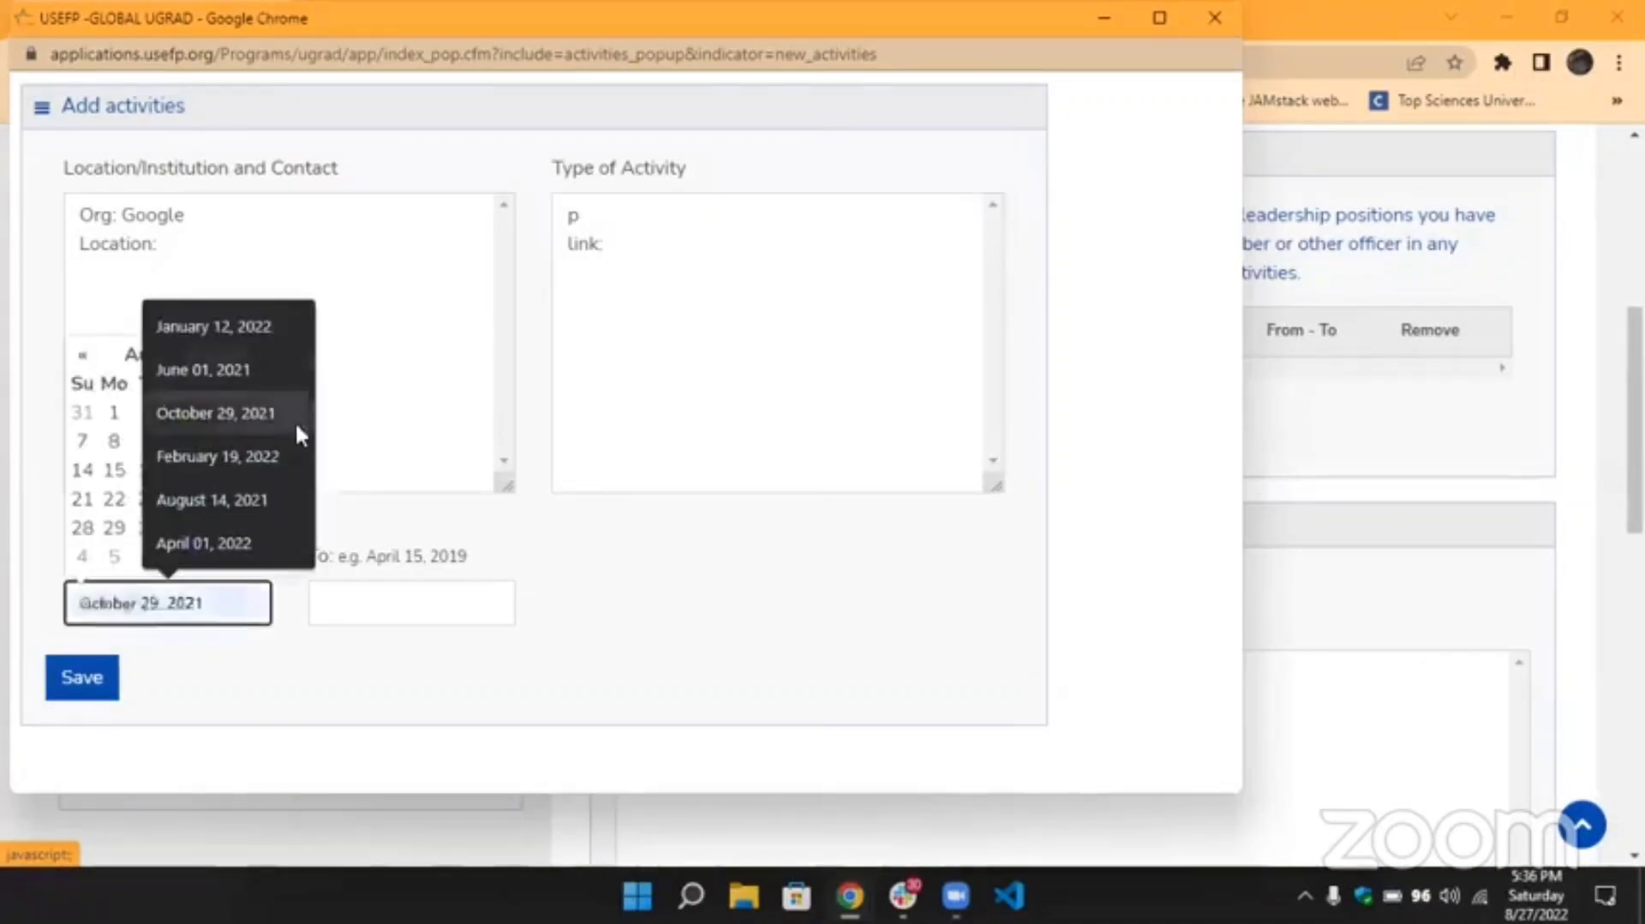
left_click(385, 598)
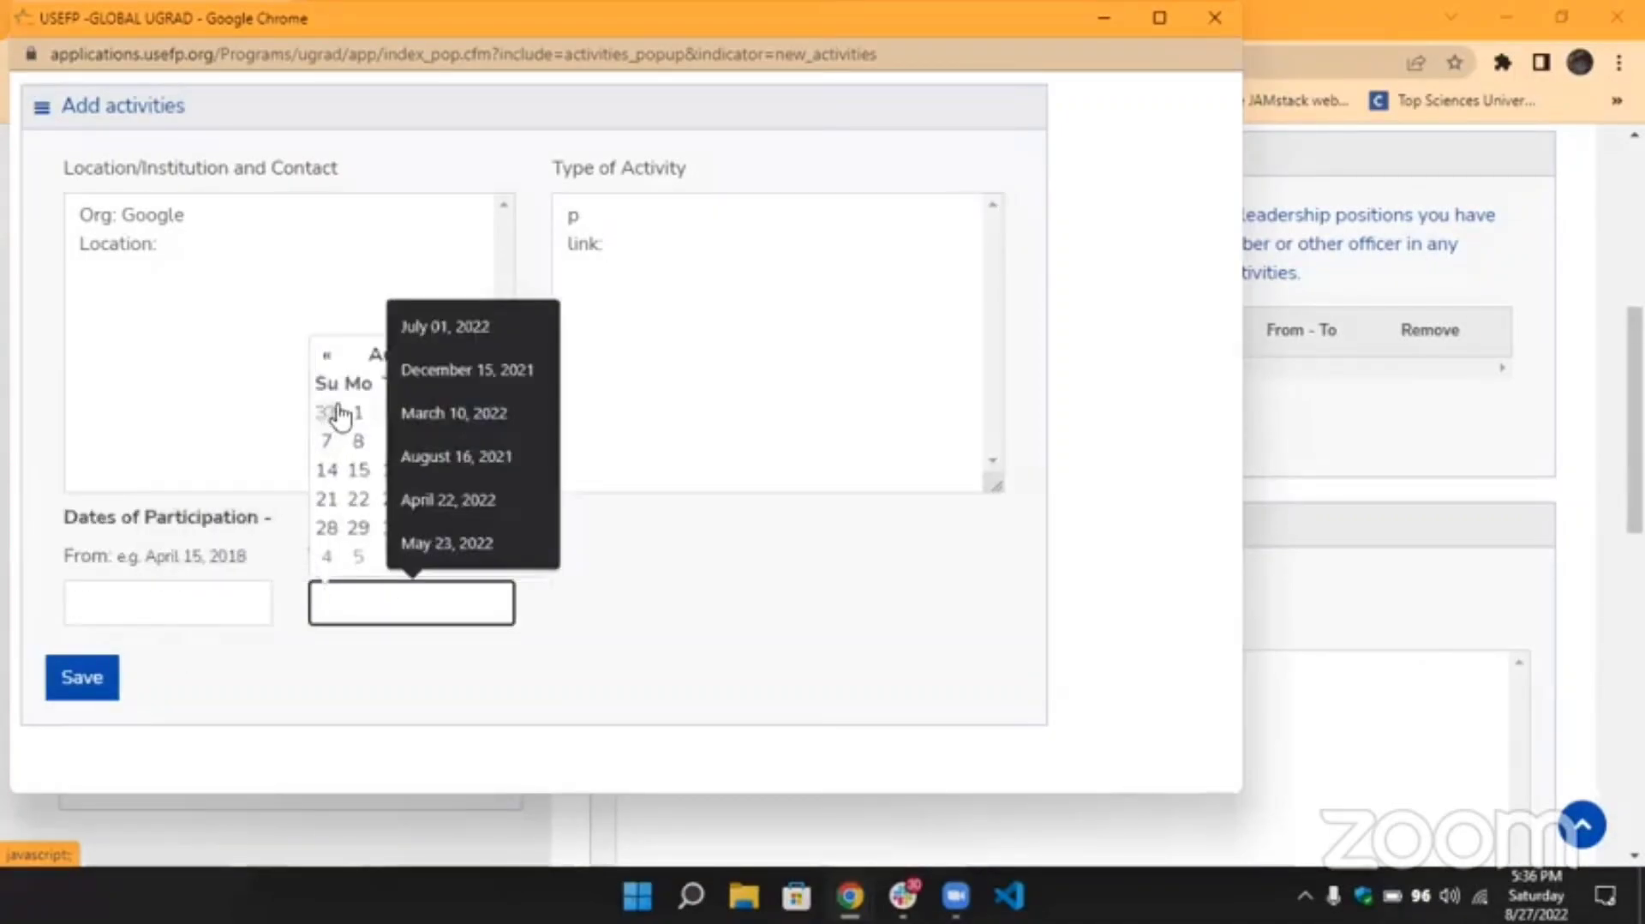
left_click(332, 279)
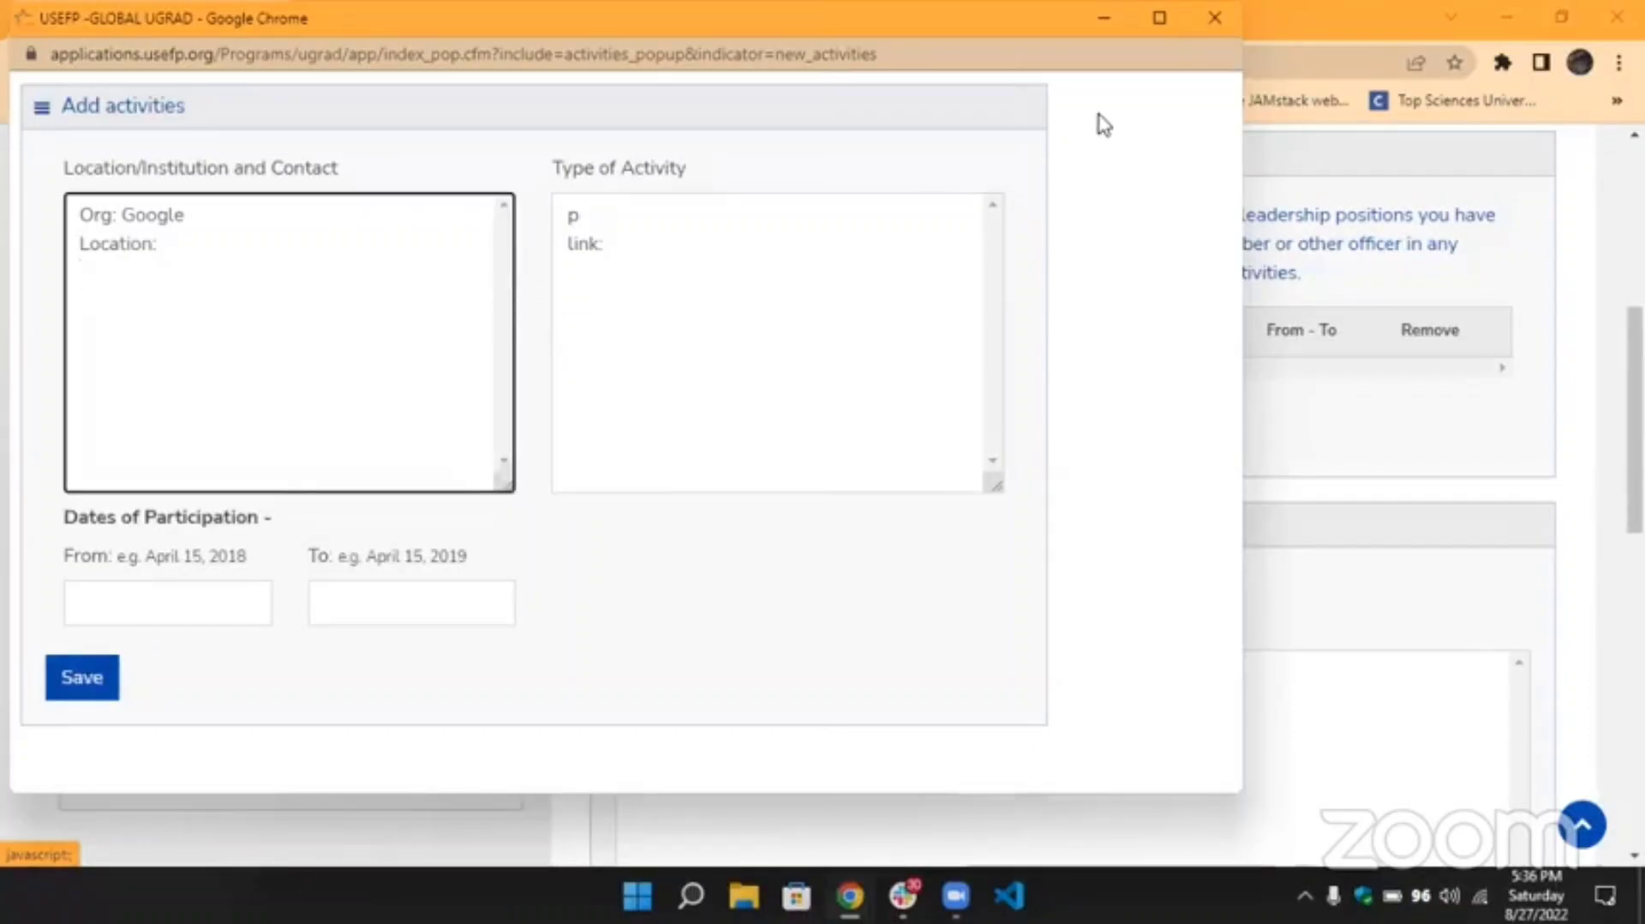
Close the Add activities form unsaved and highlight the 'You may add upto 10 activities' note.
left_click(1215, 19)
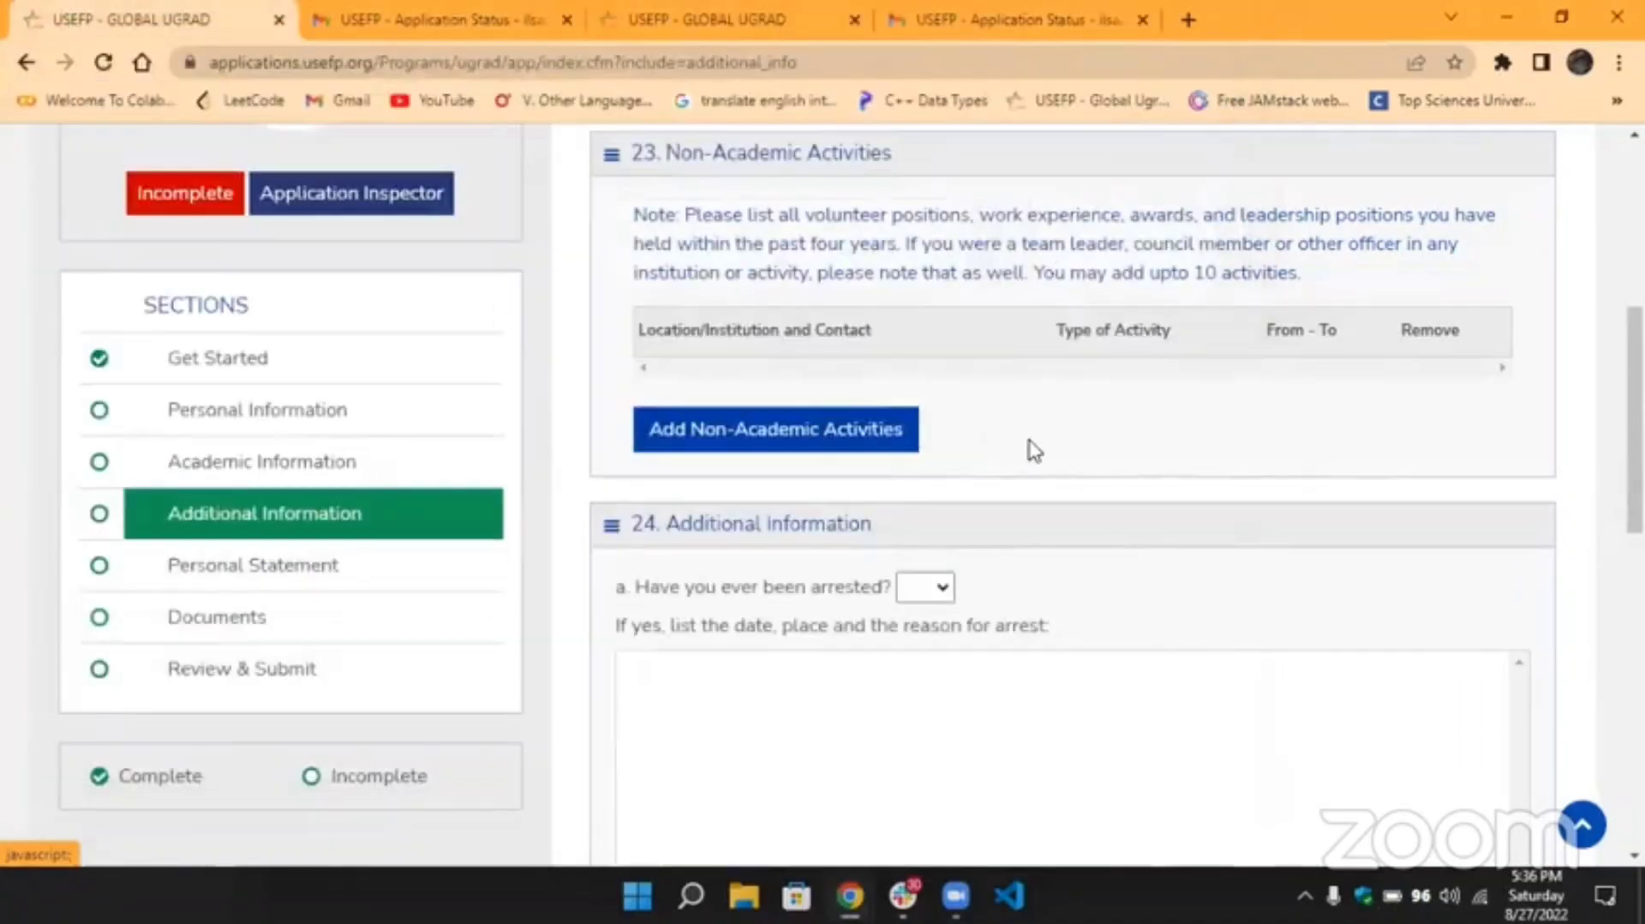
left_click_drag(1303, 276, 1035, 271)
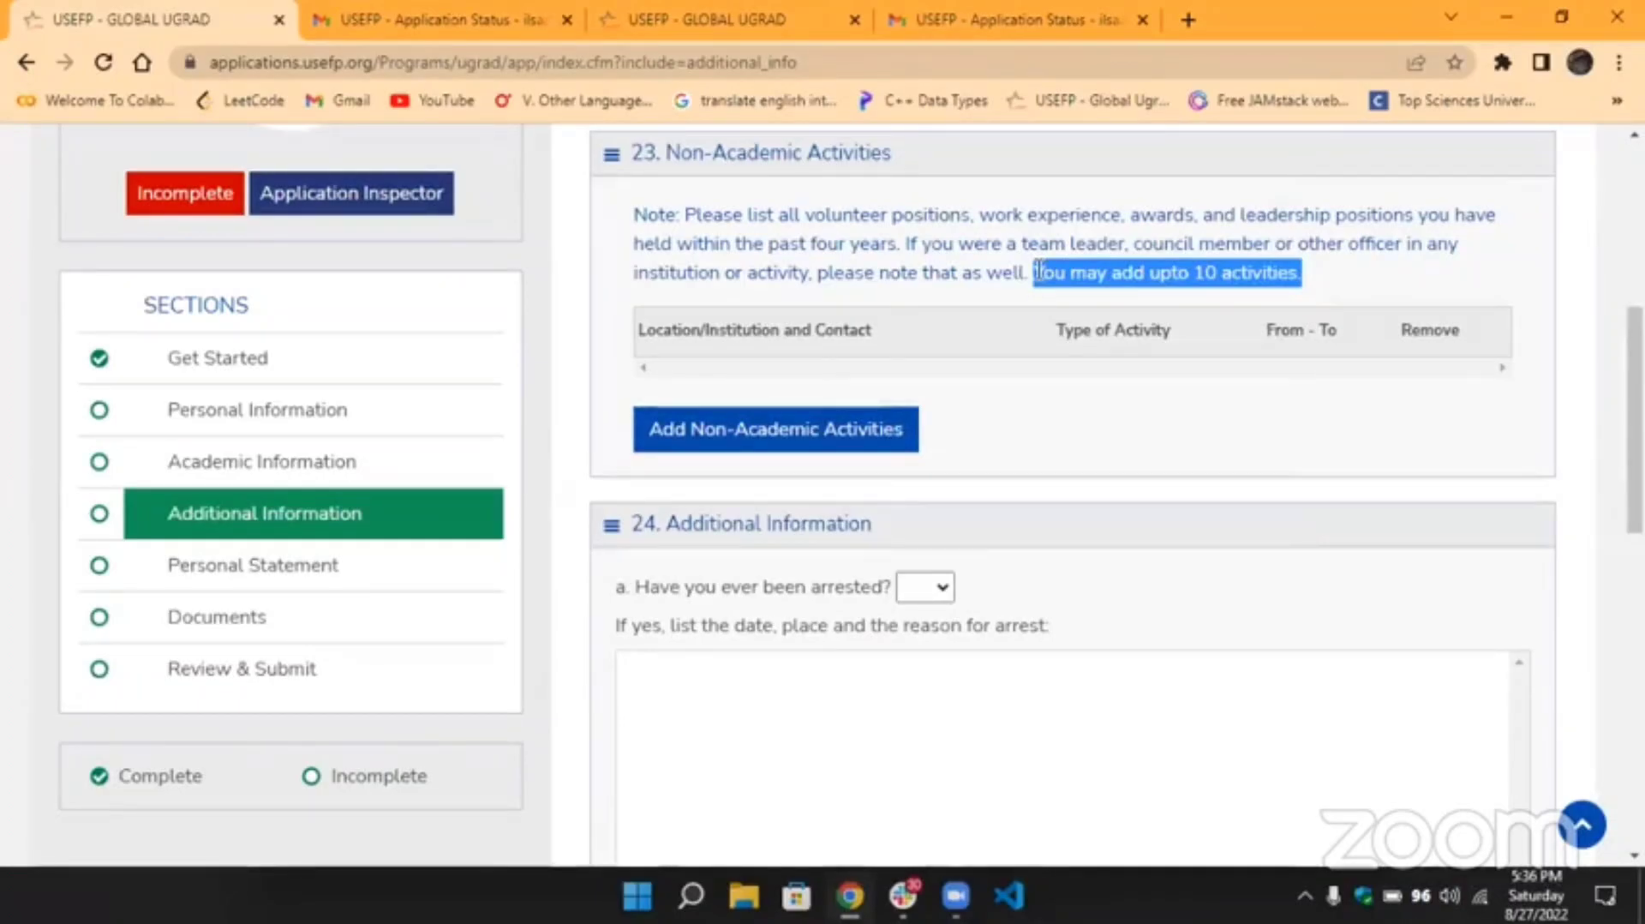
left_click(1037, 271)
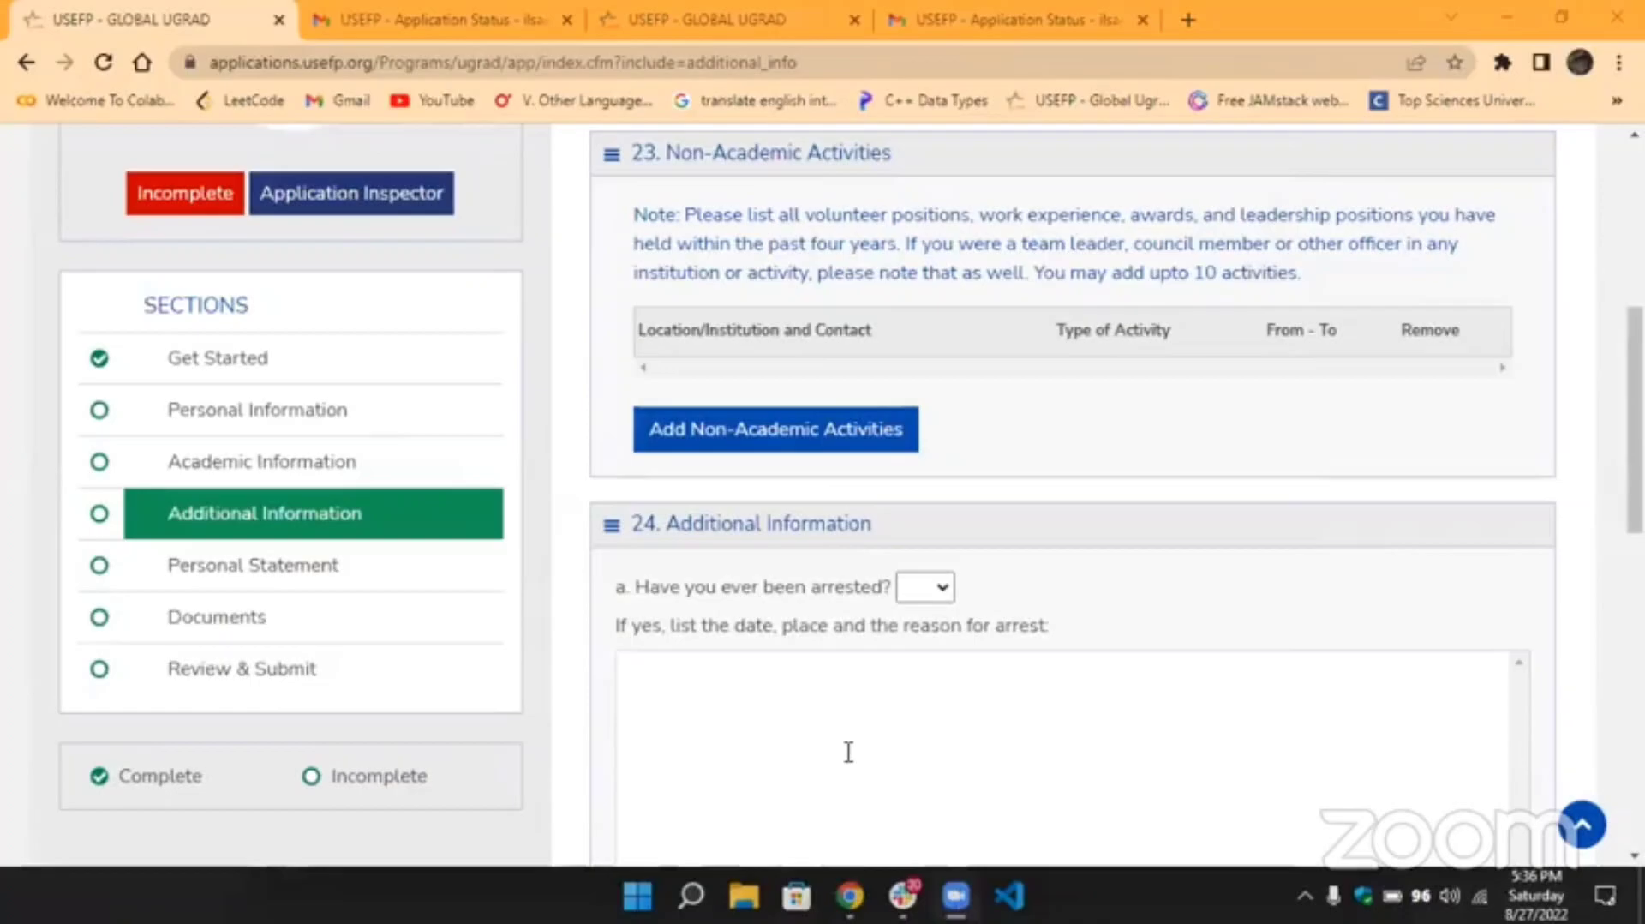
scroll(954, 455, "down", 2)
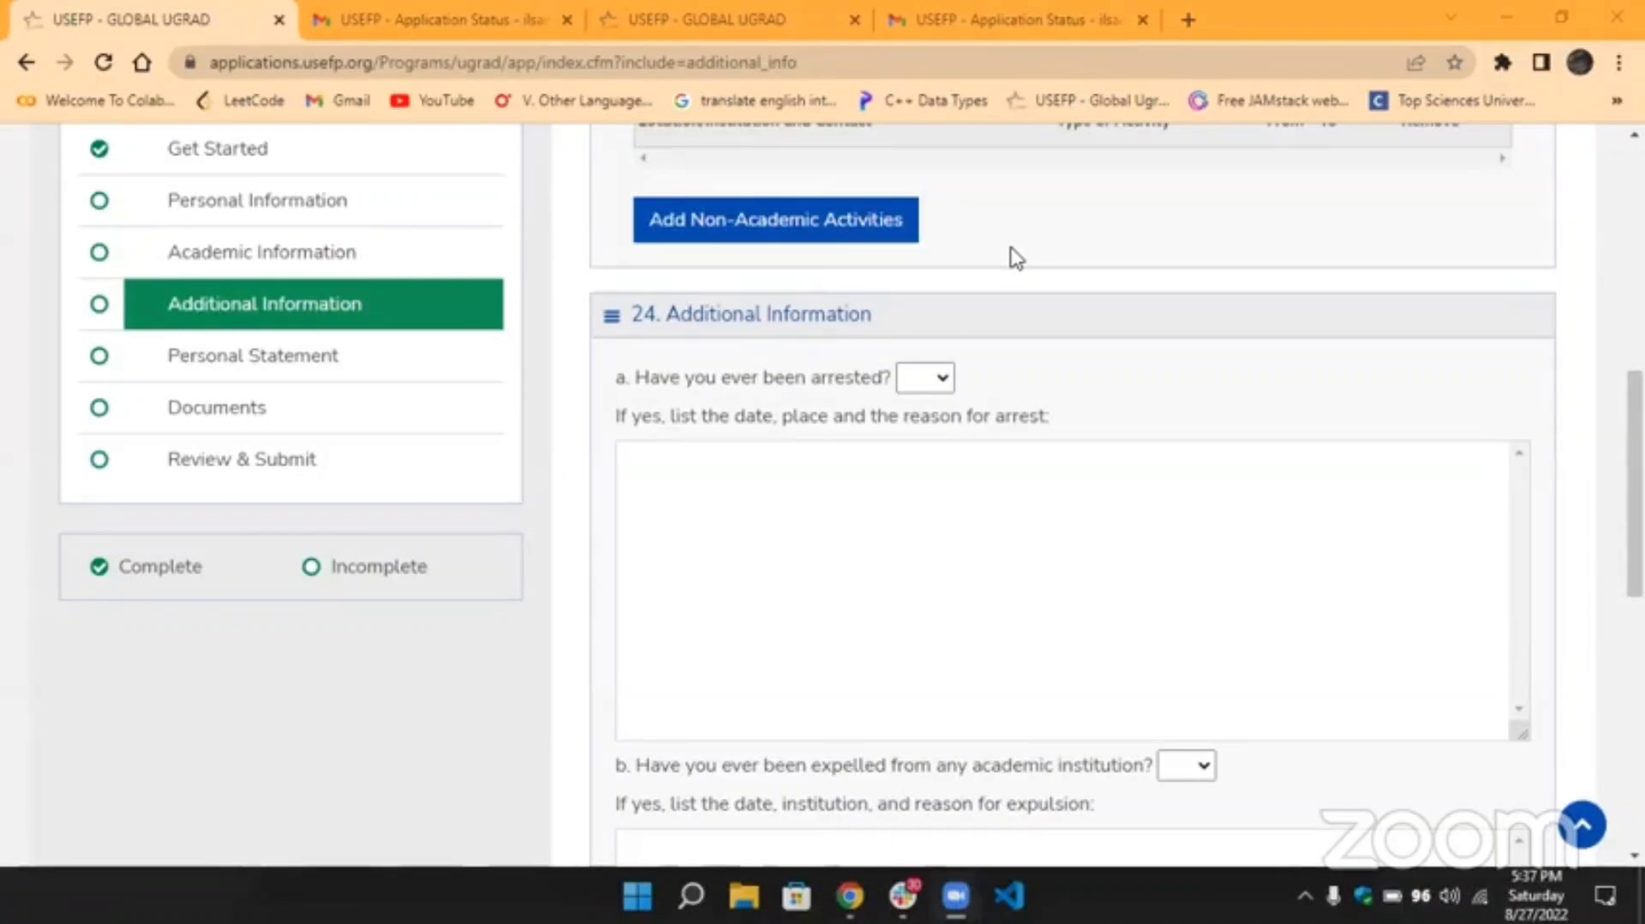
scroll(1015, 257, "up", 2)
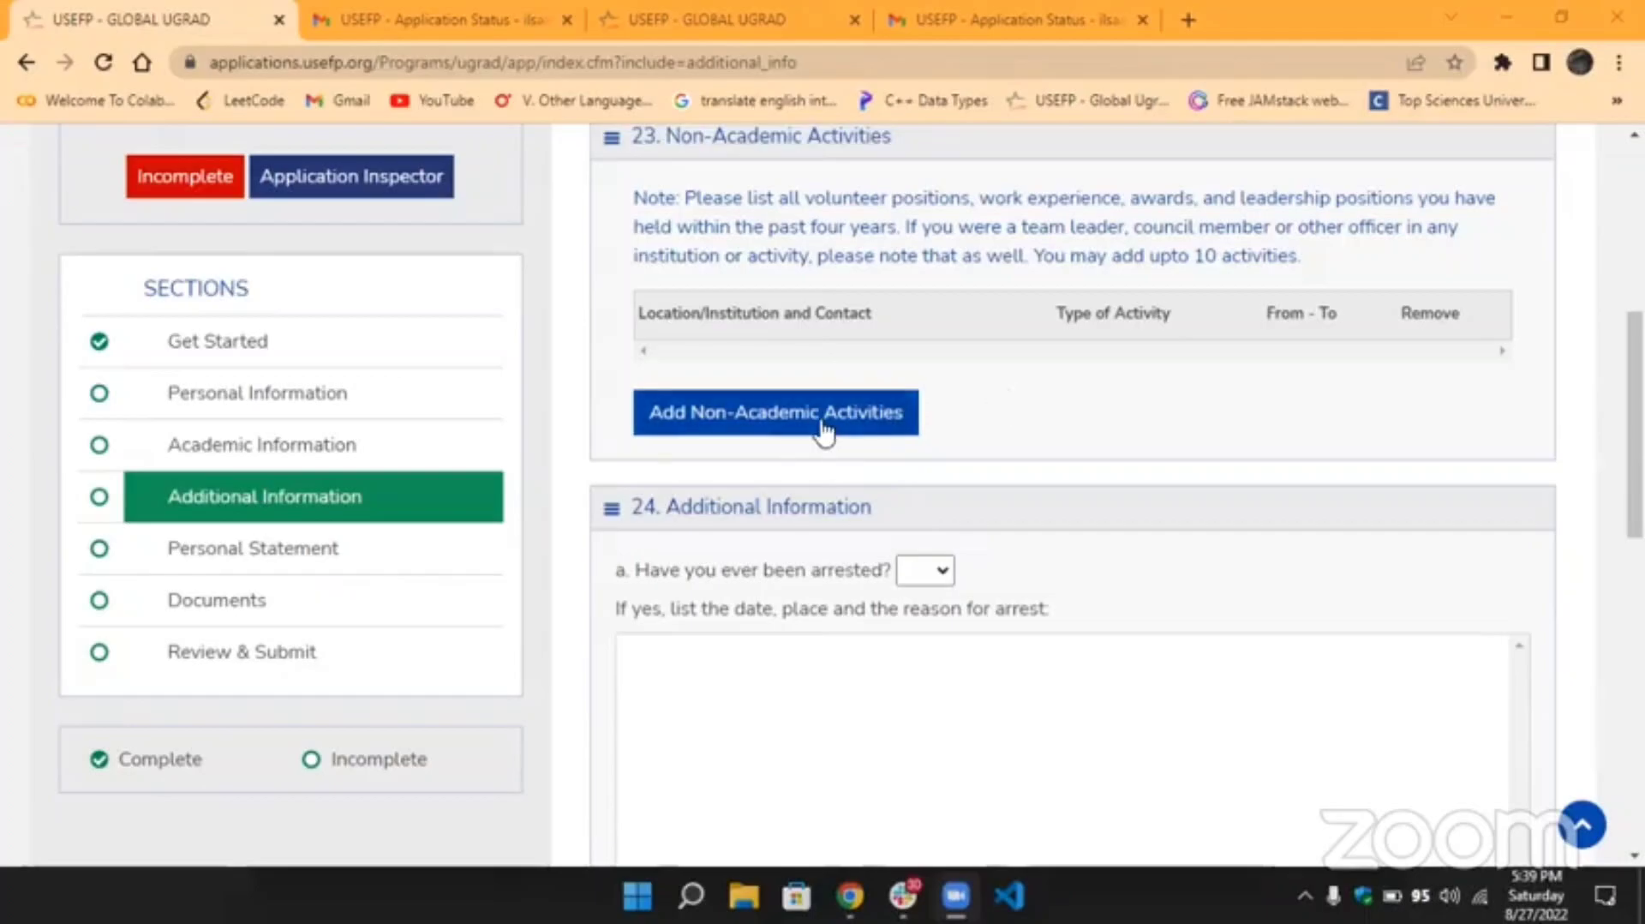
Set the arrested and expelled questions to No, then go to Personal Statement.
scroll(885, 454, "down", 10)
scroll(887, 456, "up", 10)
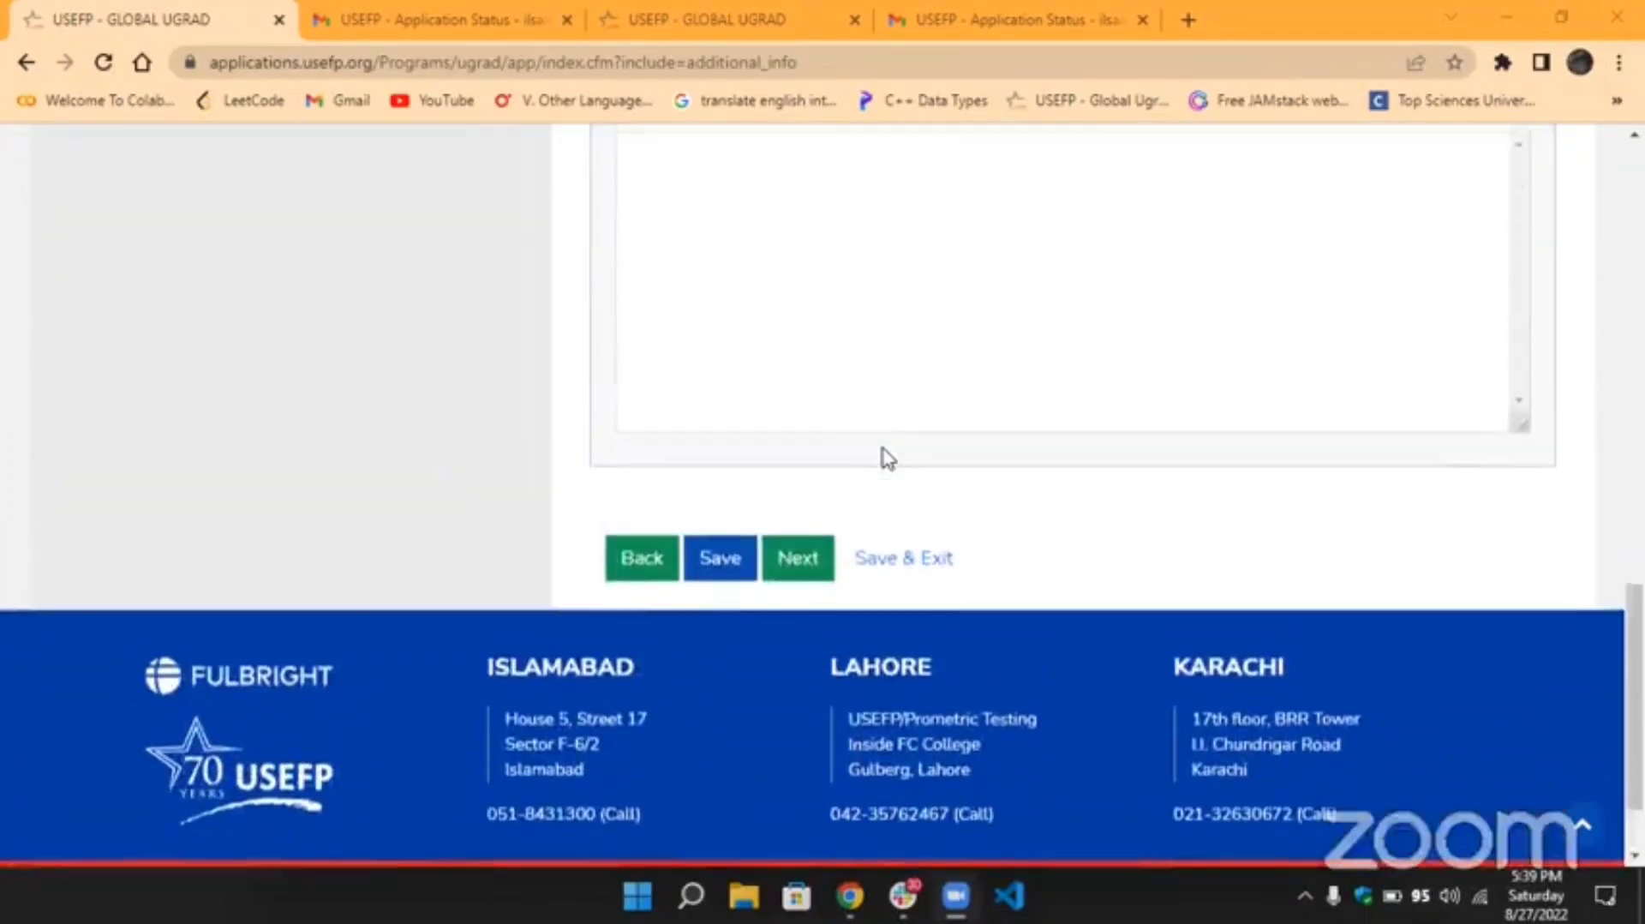
scroll(886, 458, "down", 3)
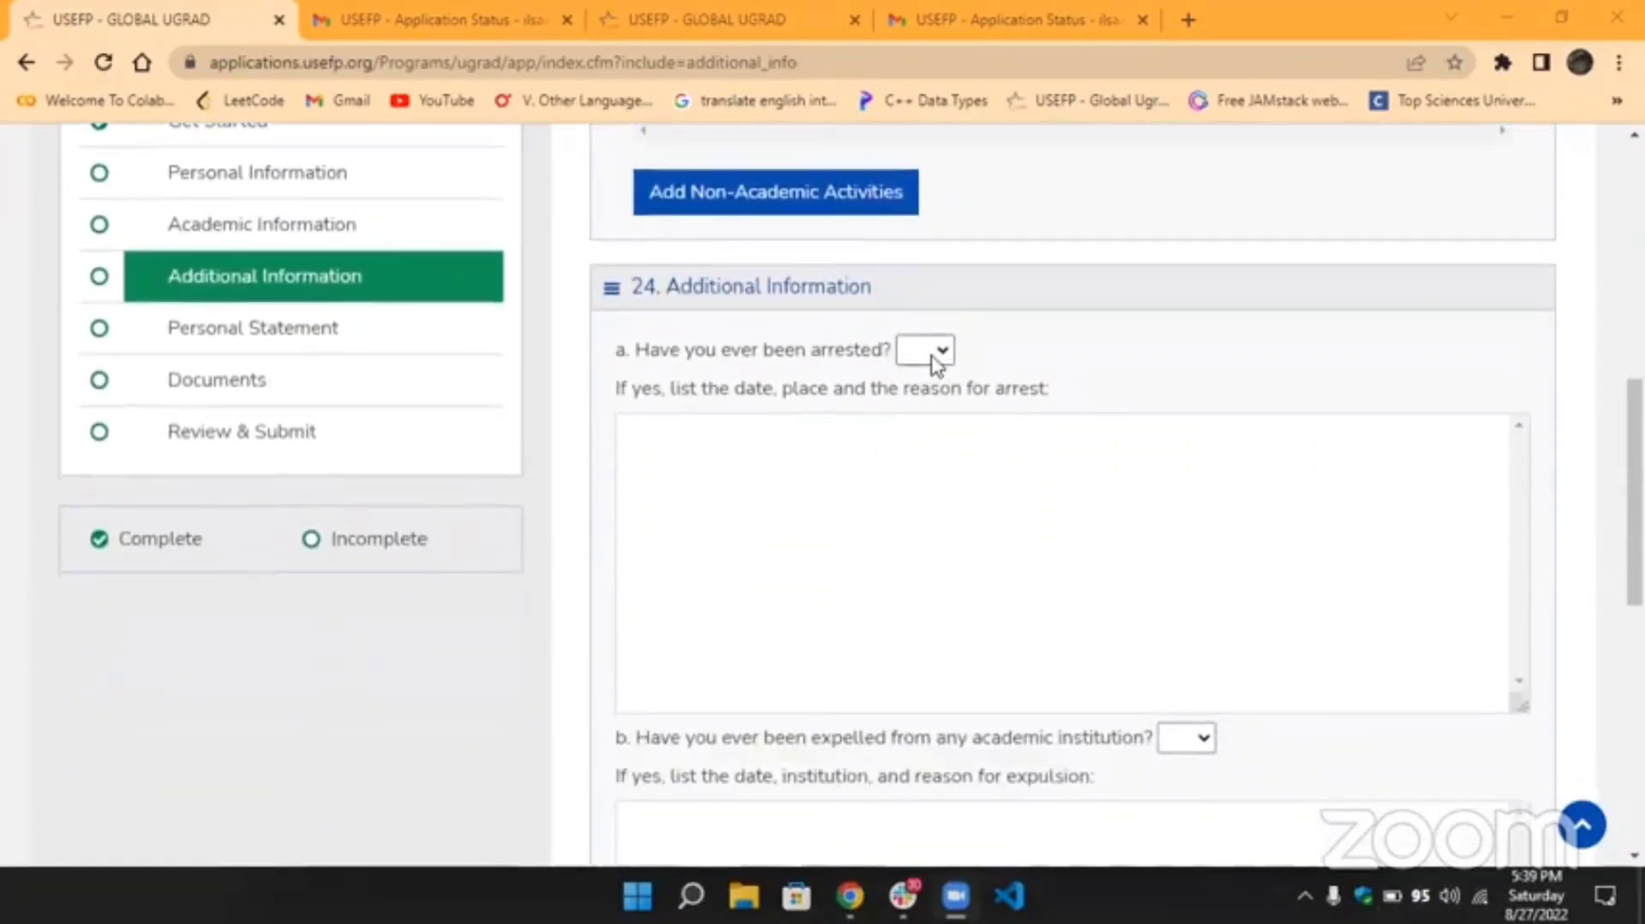
left_click(935, 363)
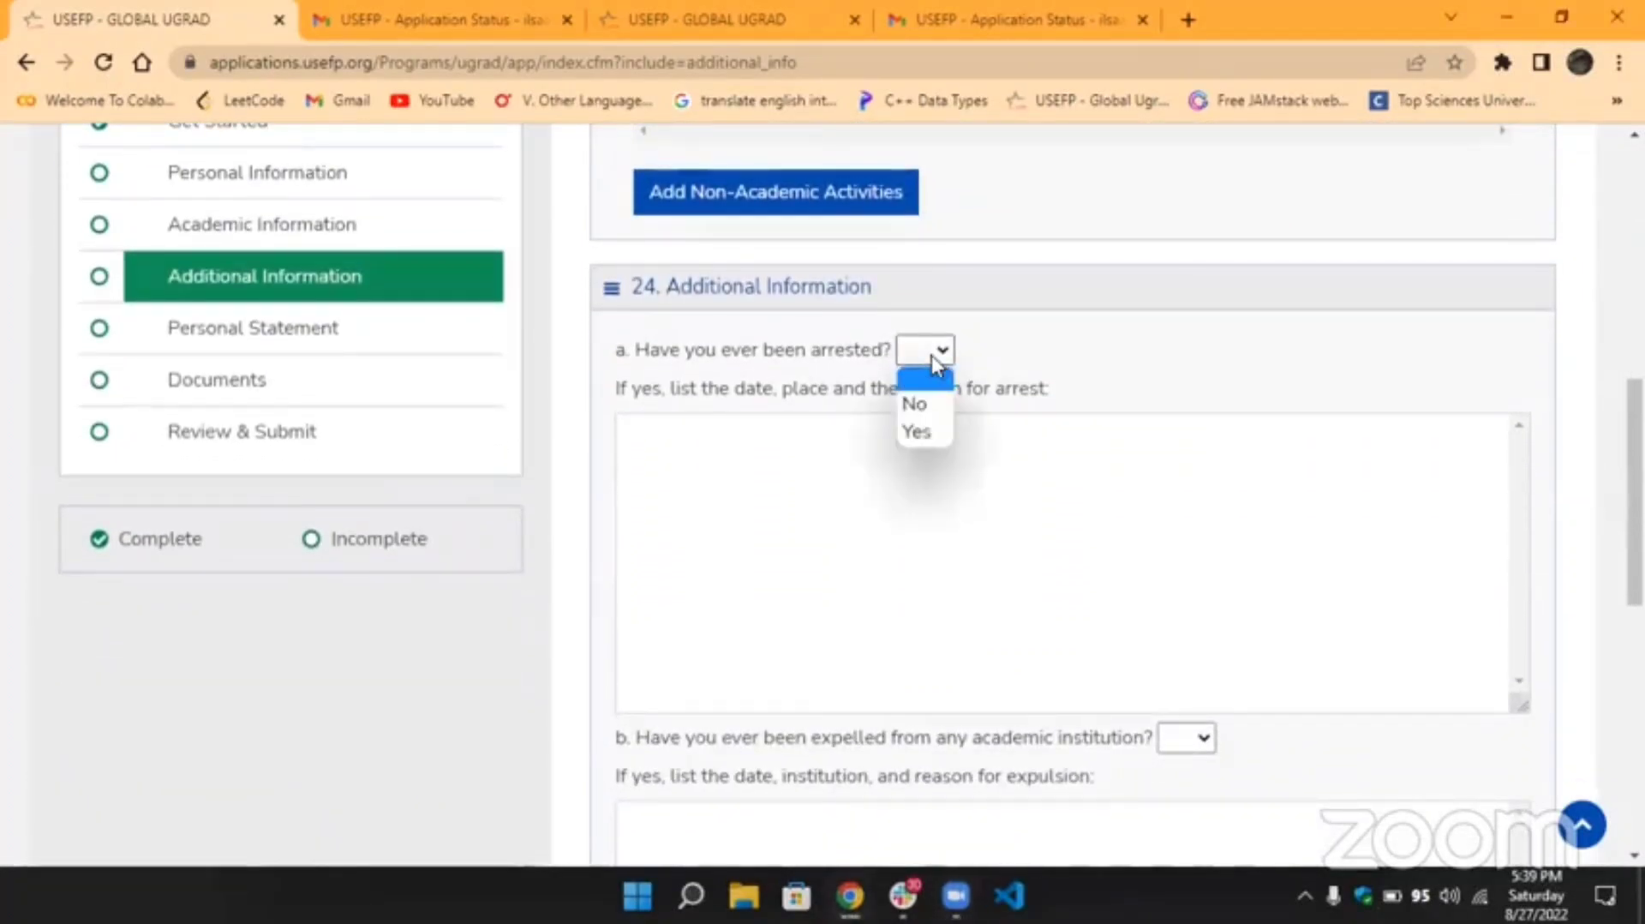
left_click(934, 406)
scroll(934, 406, "down", 6)
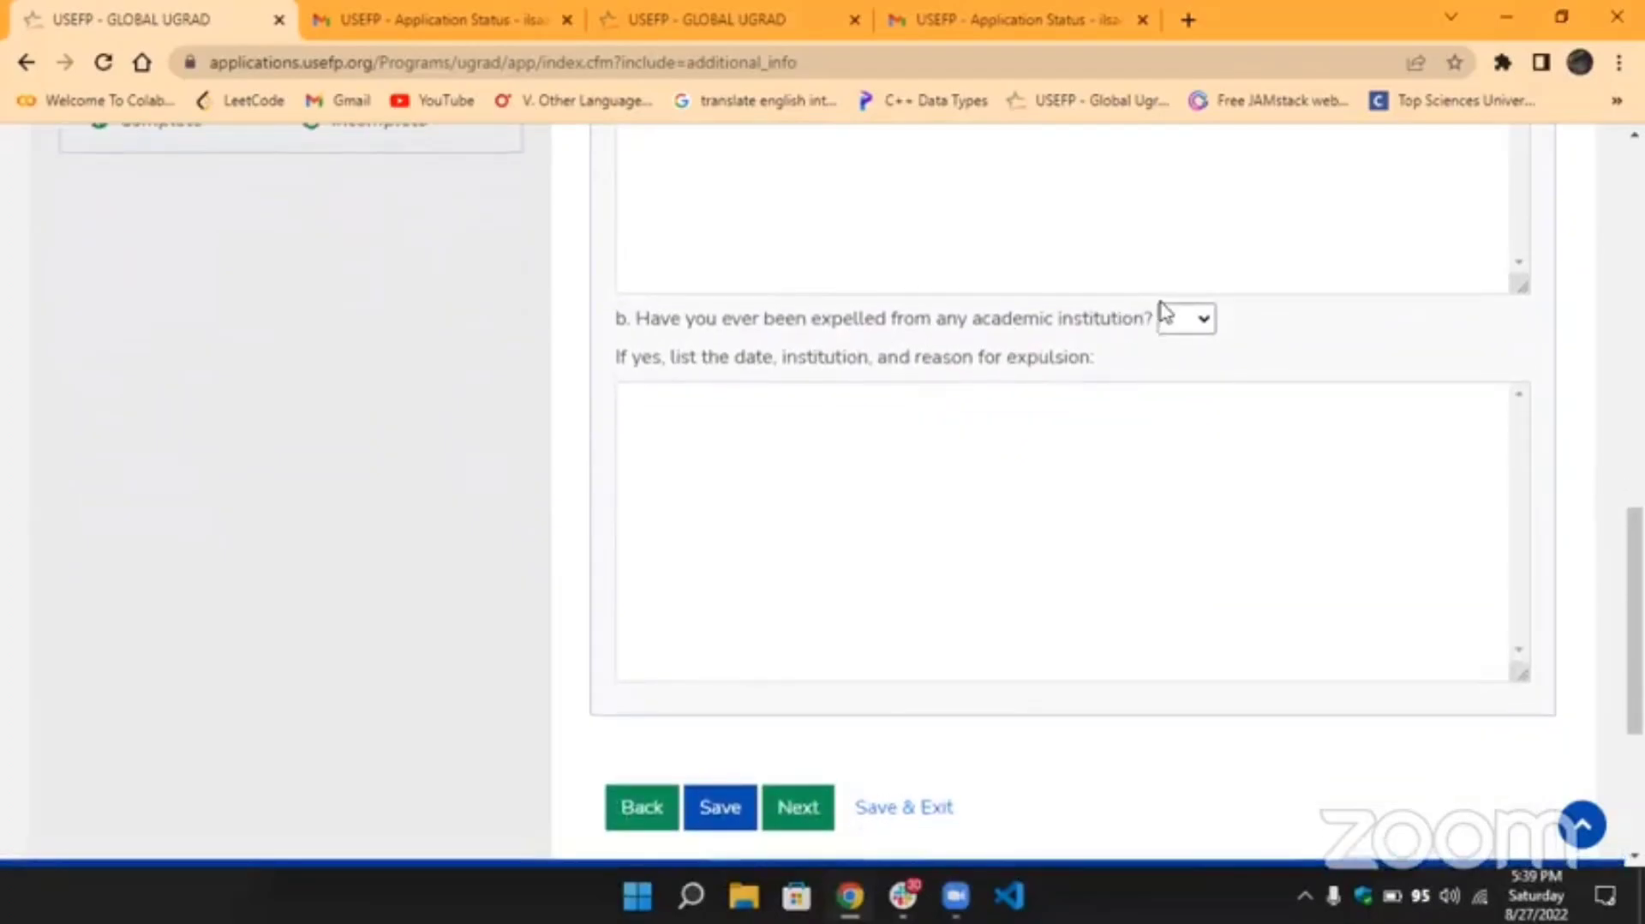
left_click(1170, 318)
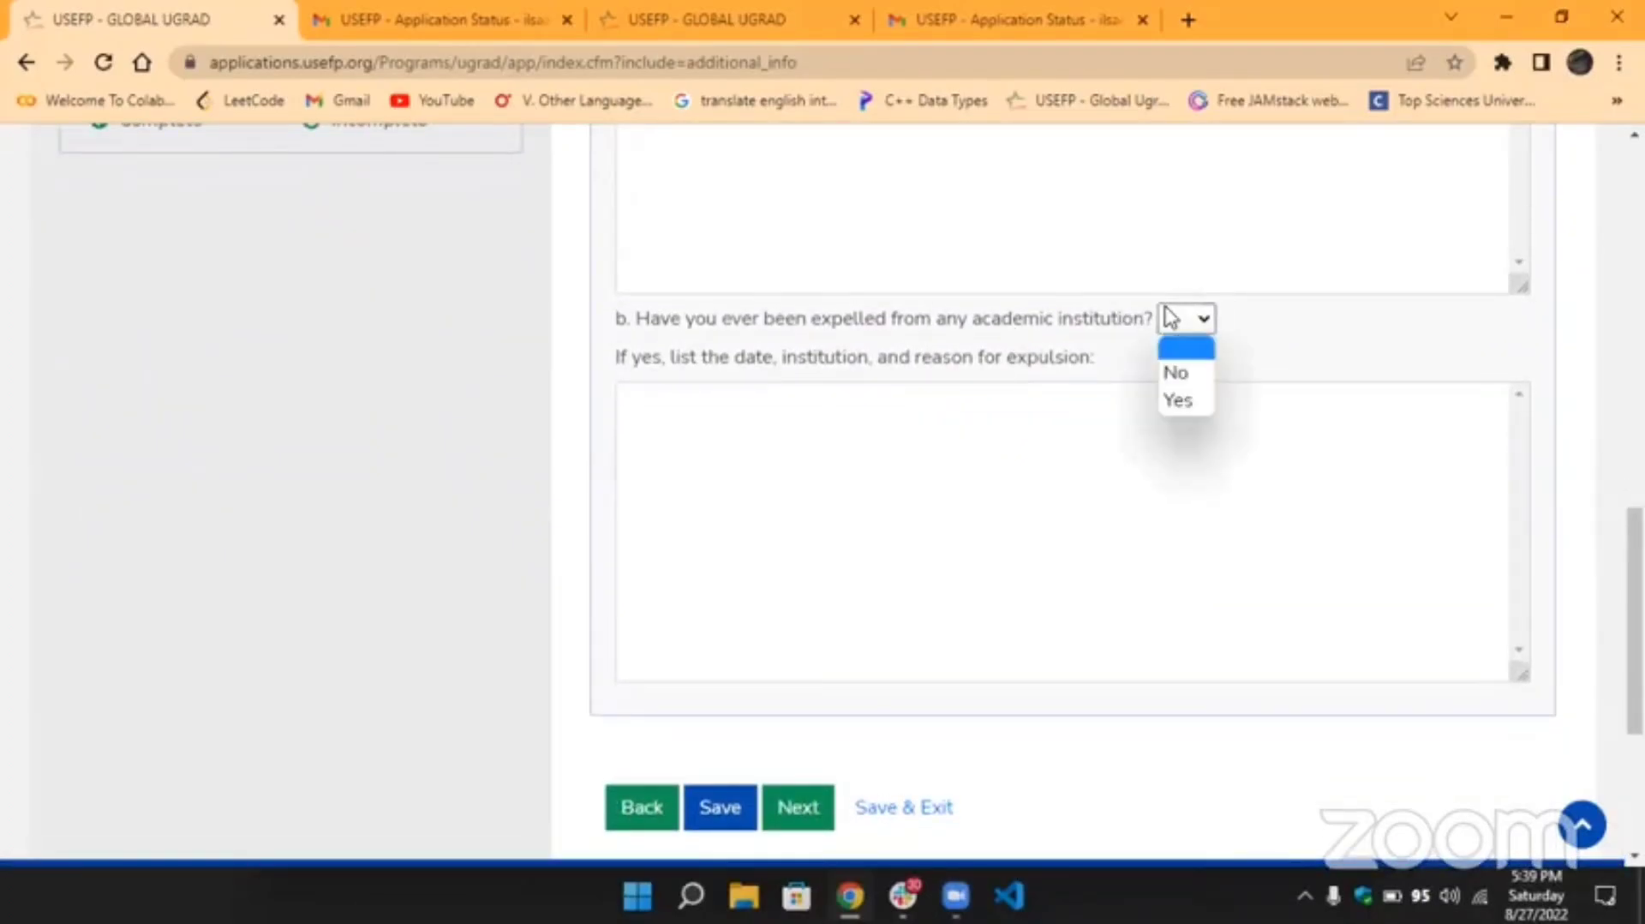
left_click(1184, 372)
scroll(901, 347, "up", 7)
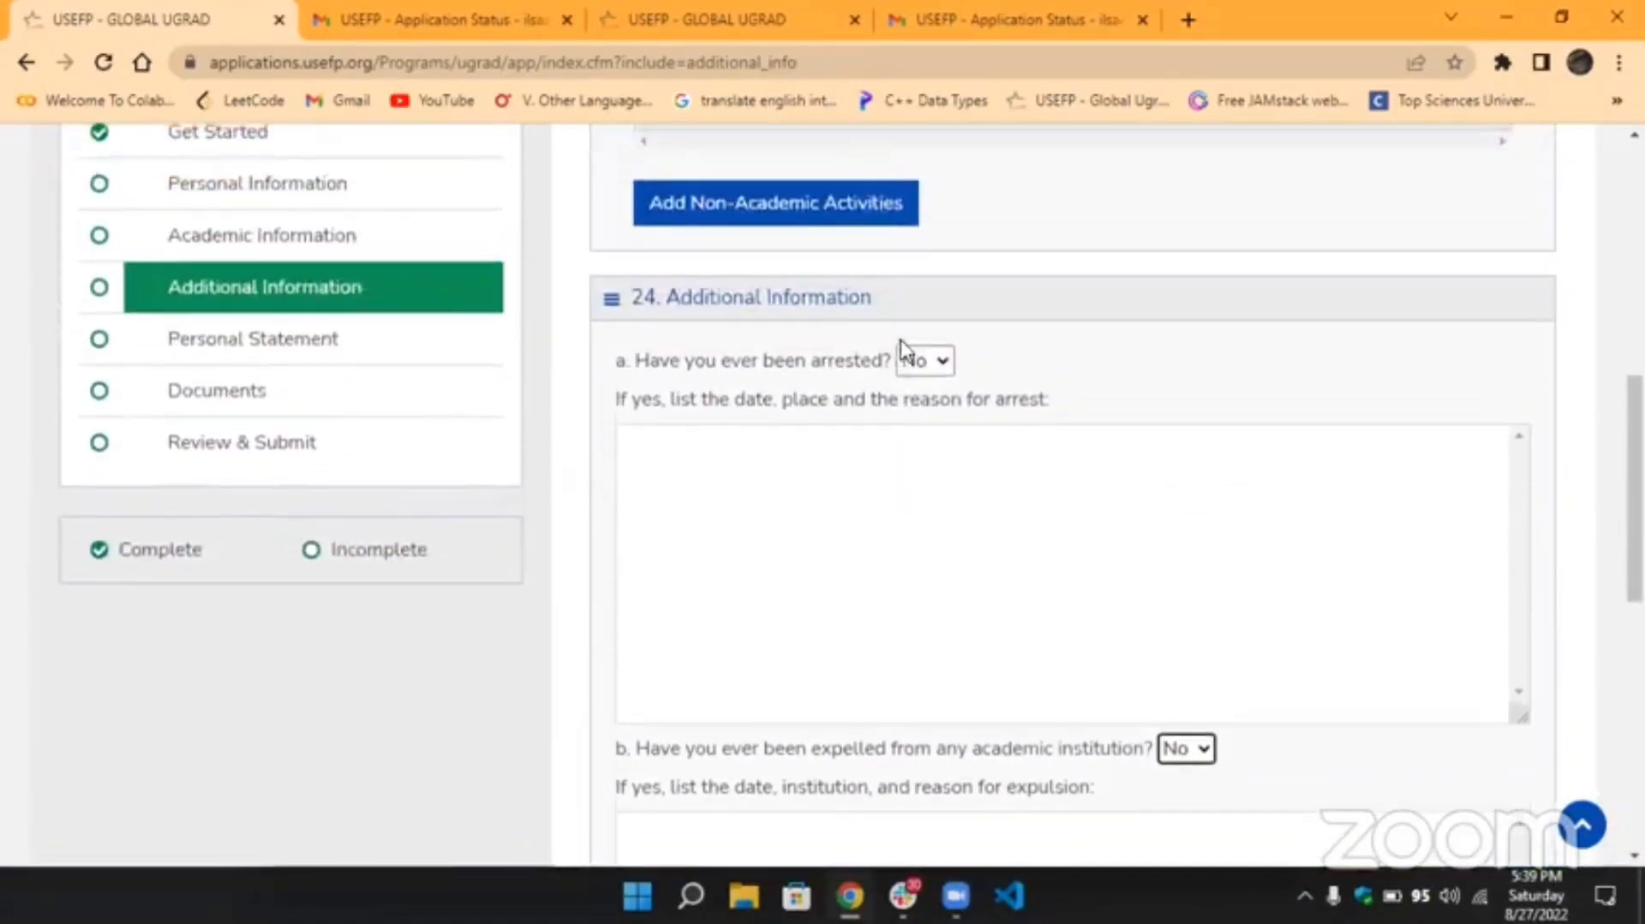
left_click(403, 418)
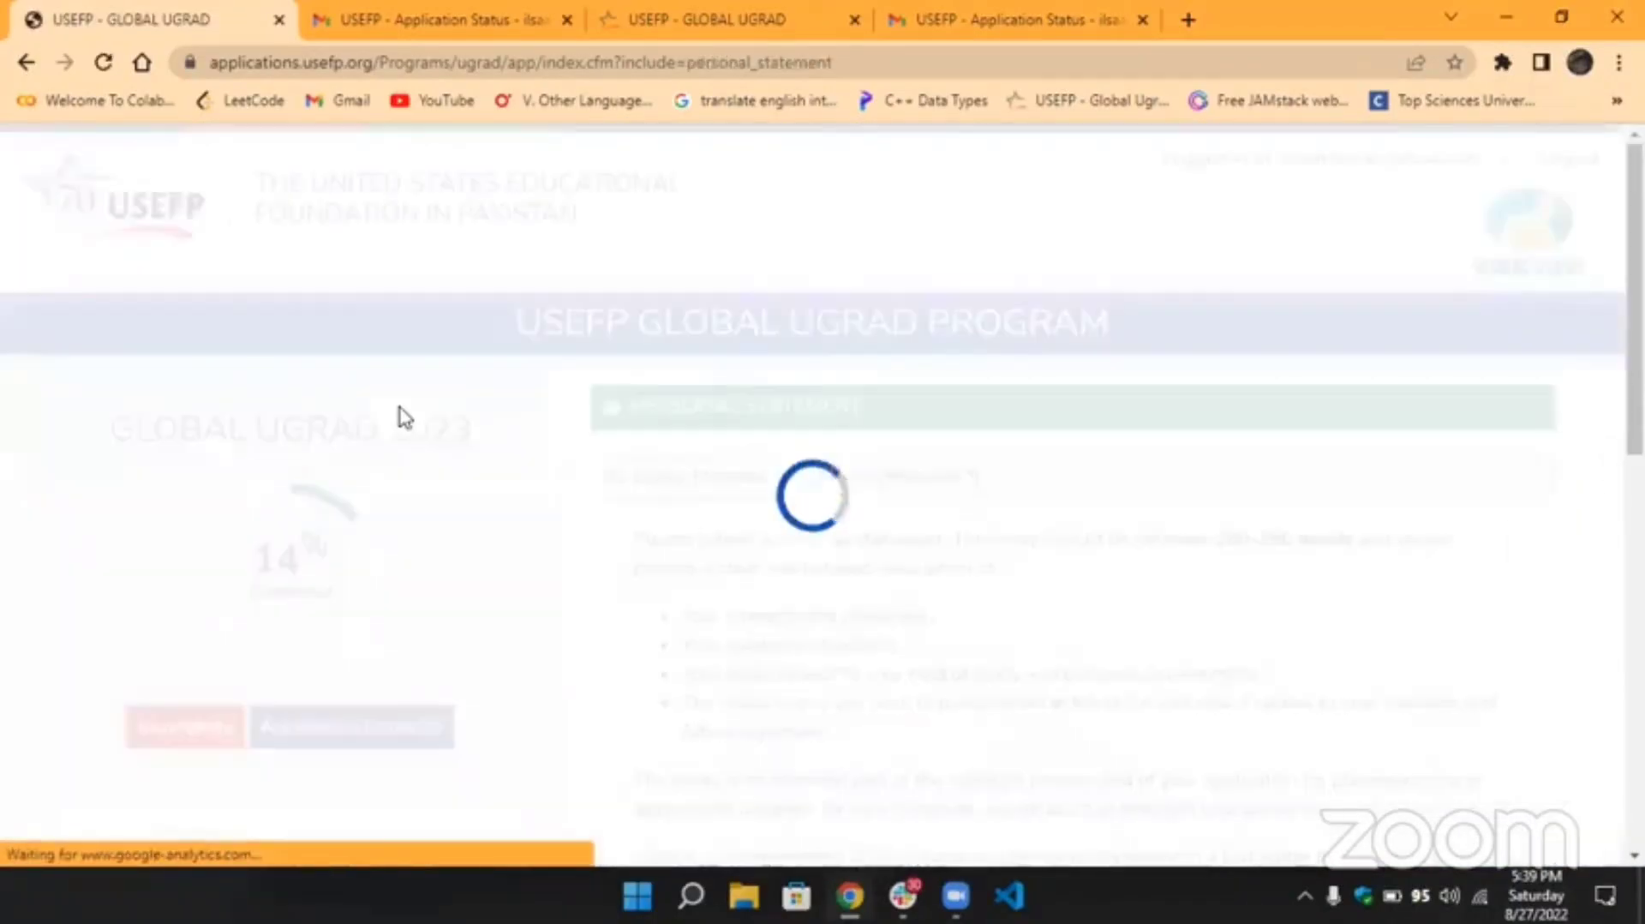
Point out the 200-250 word requirement and click into the personal statement essay box.
scroll(599, 411, "down", 3)
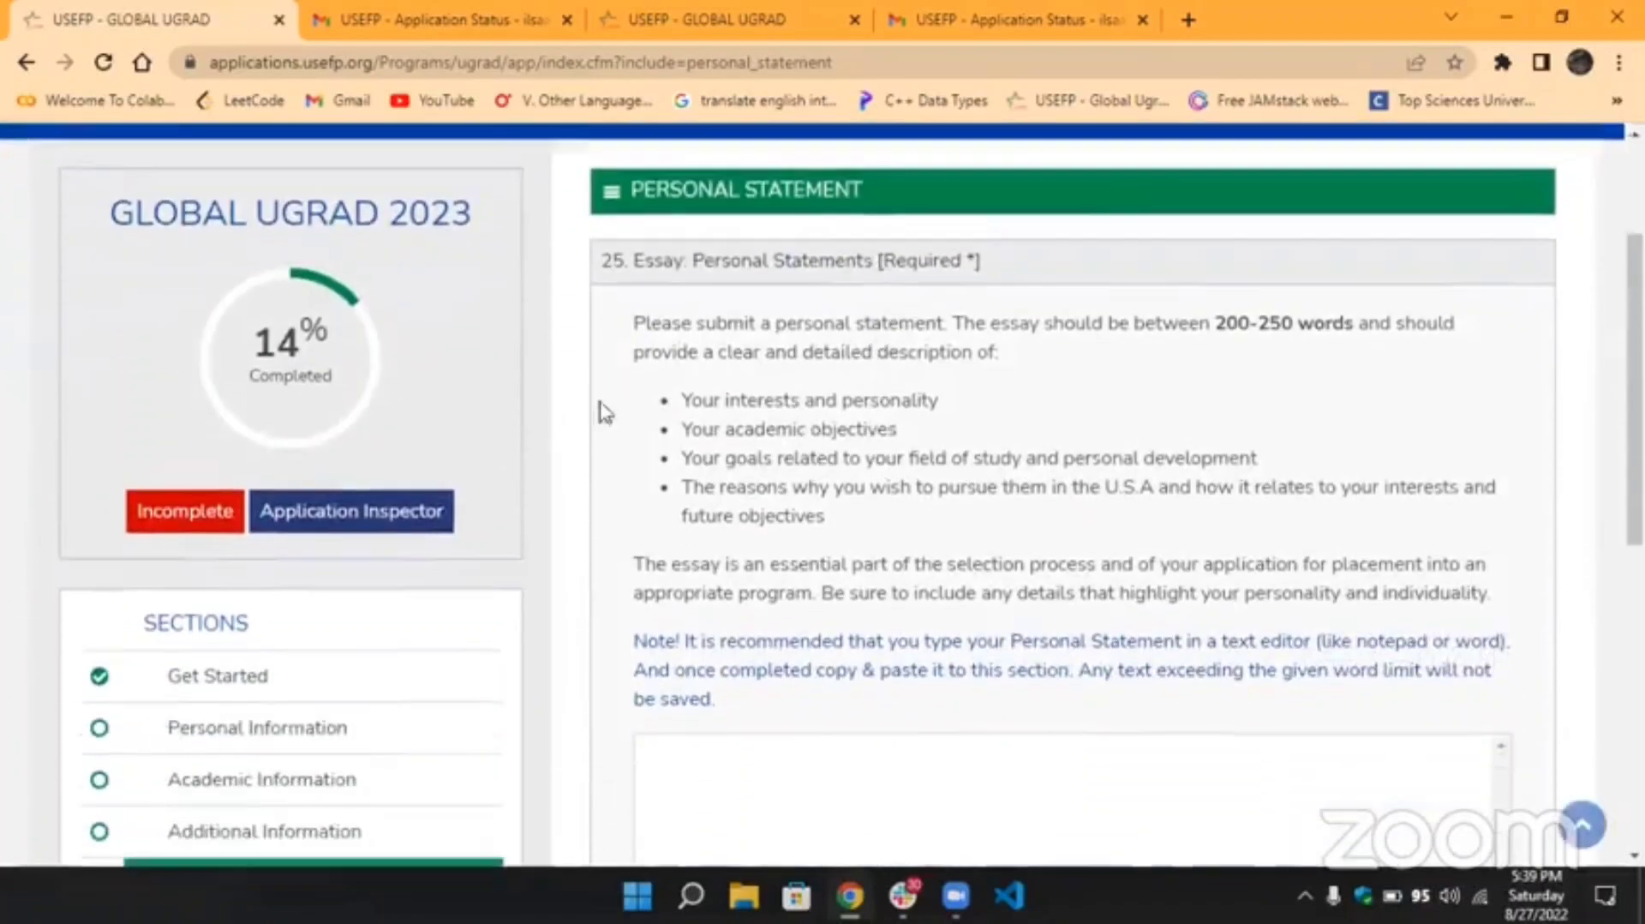
left_click_drag(1208, 251, 1307, 260)
left_click(1307, 256)
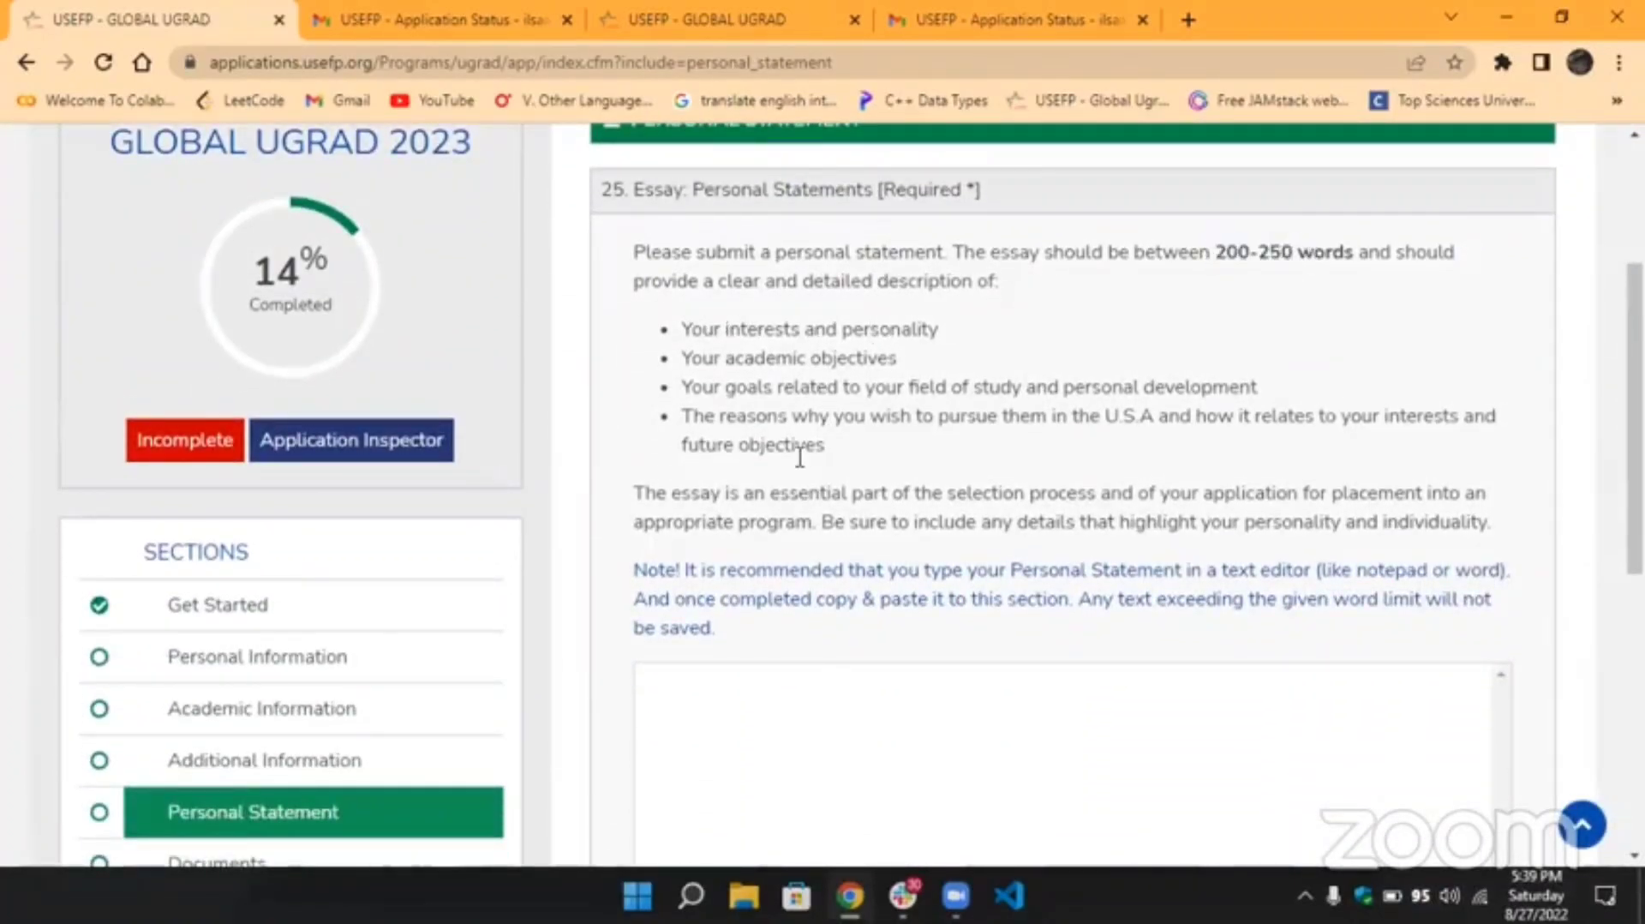
scroll(799, 457, "down", 3)
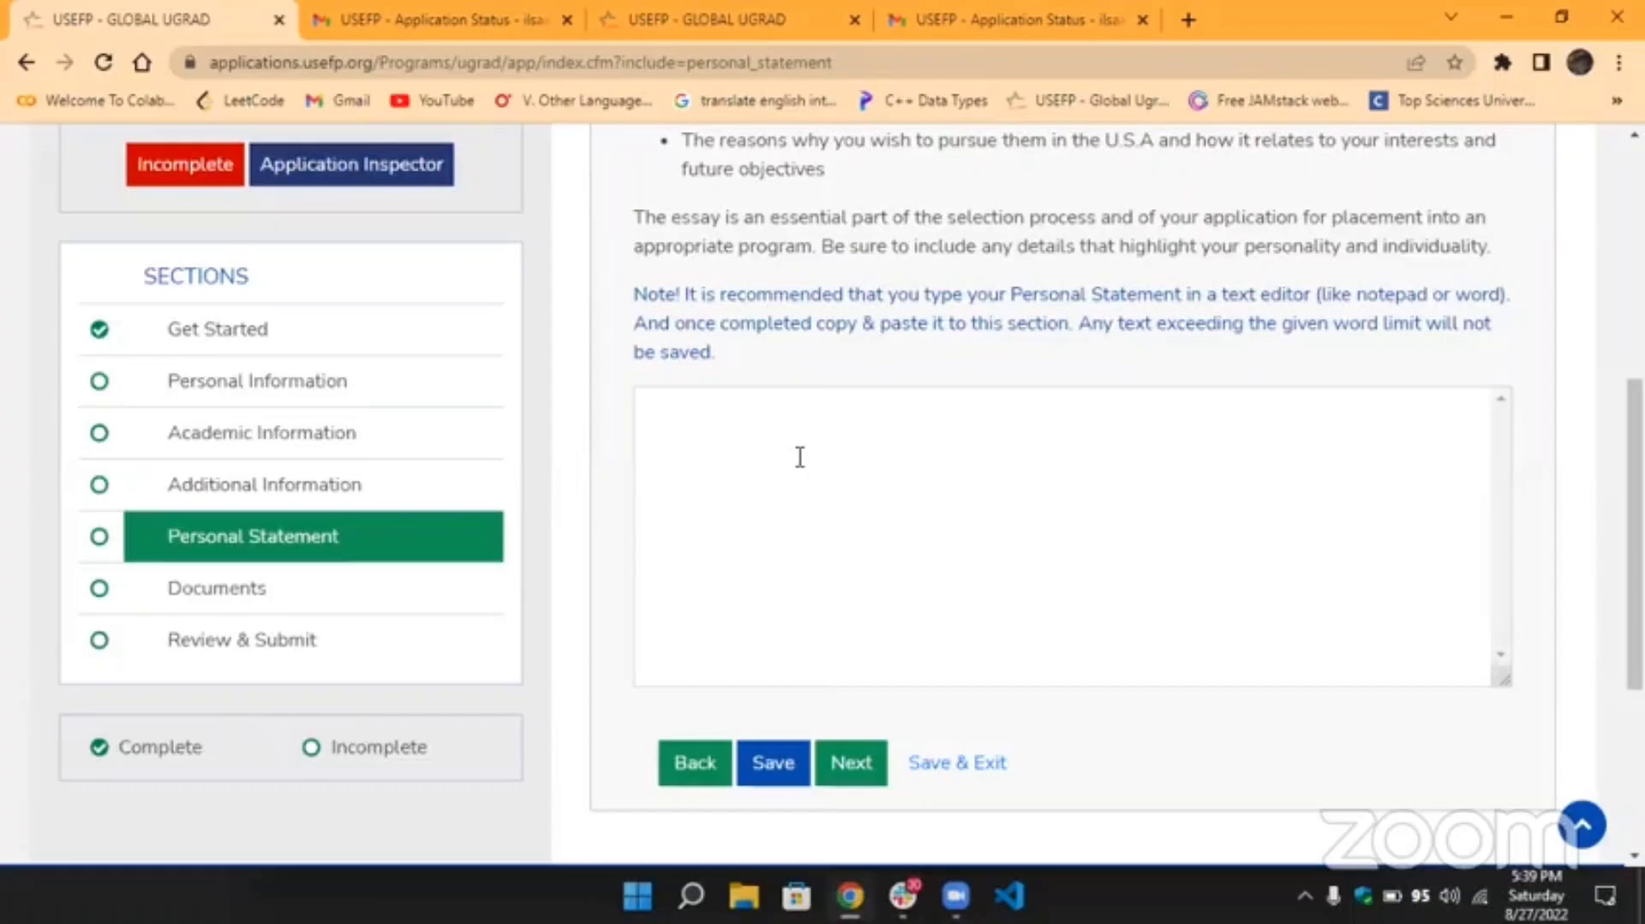
left_click(799, 457)
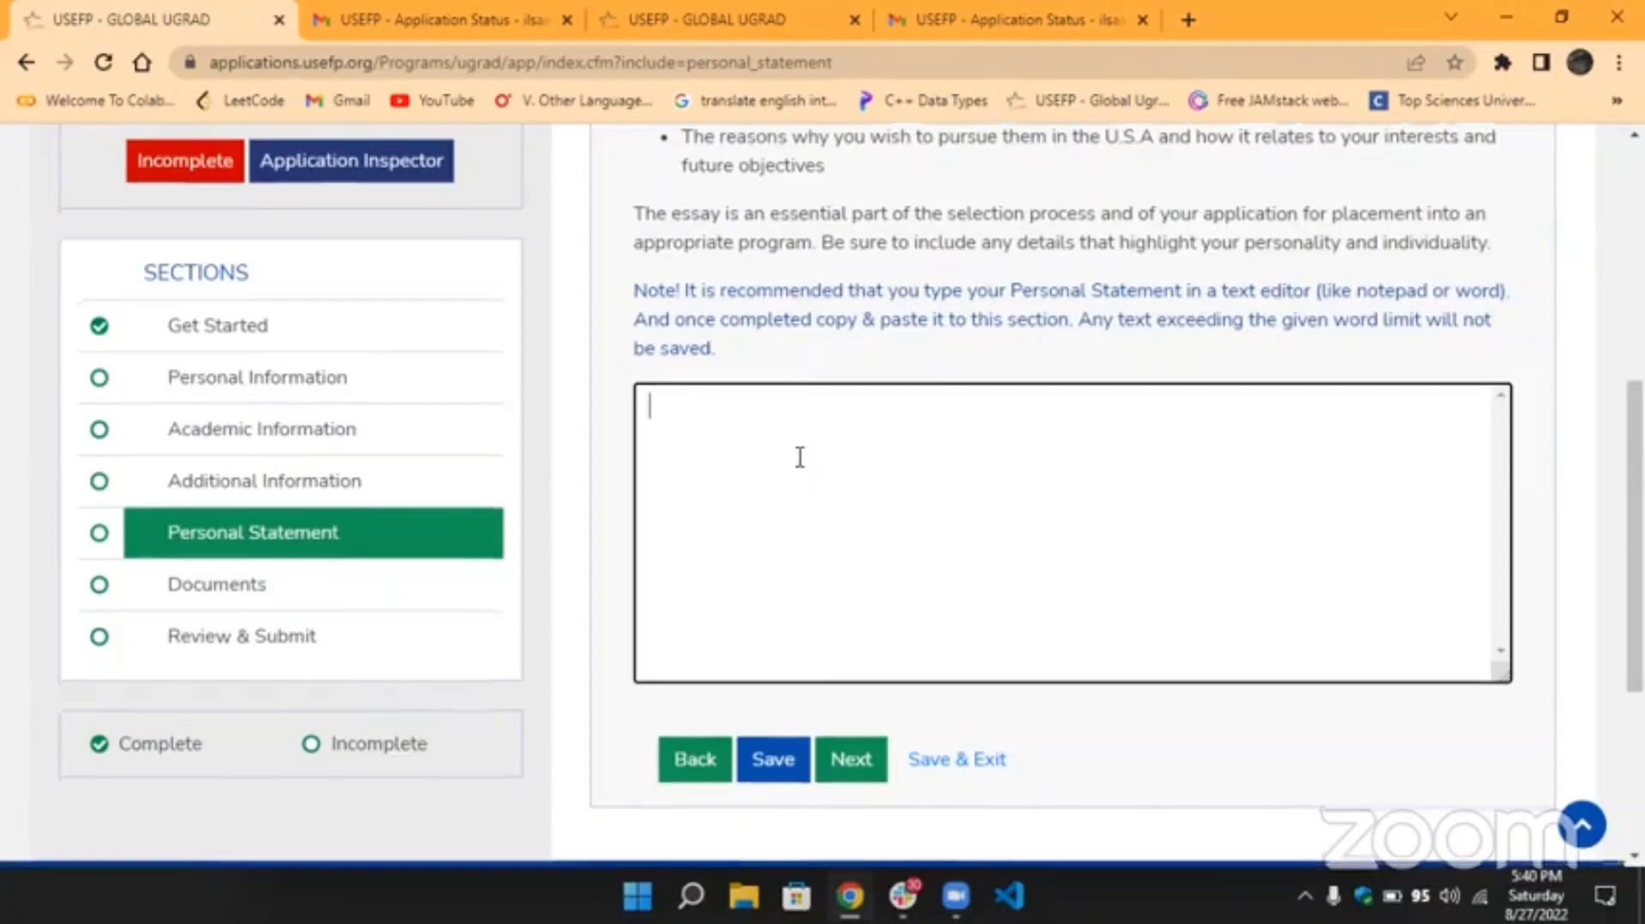
Highlight the 200-250 word limit again, then go to the Documents section.
scroll(799, 457, "down", 1)
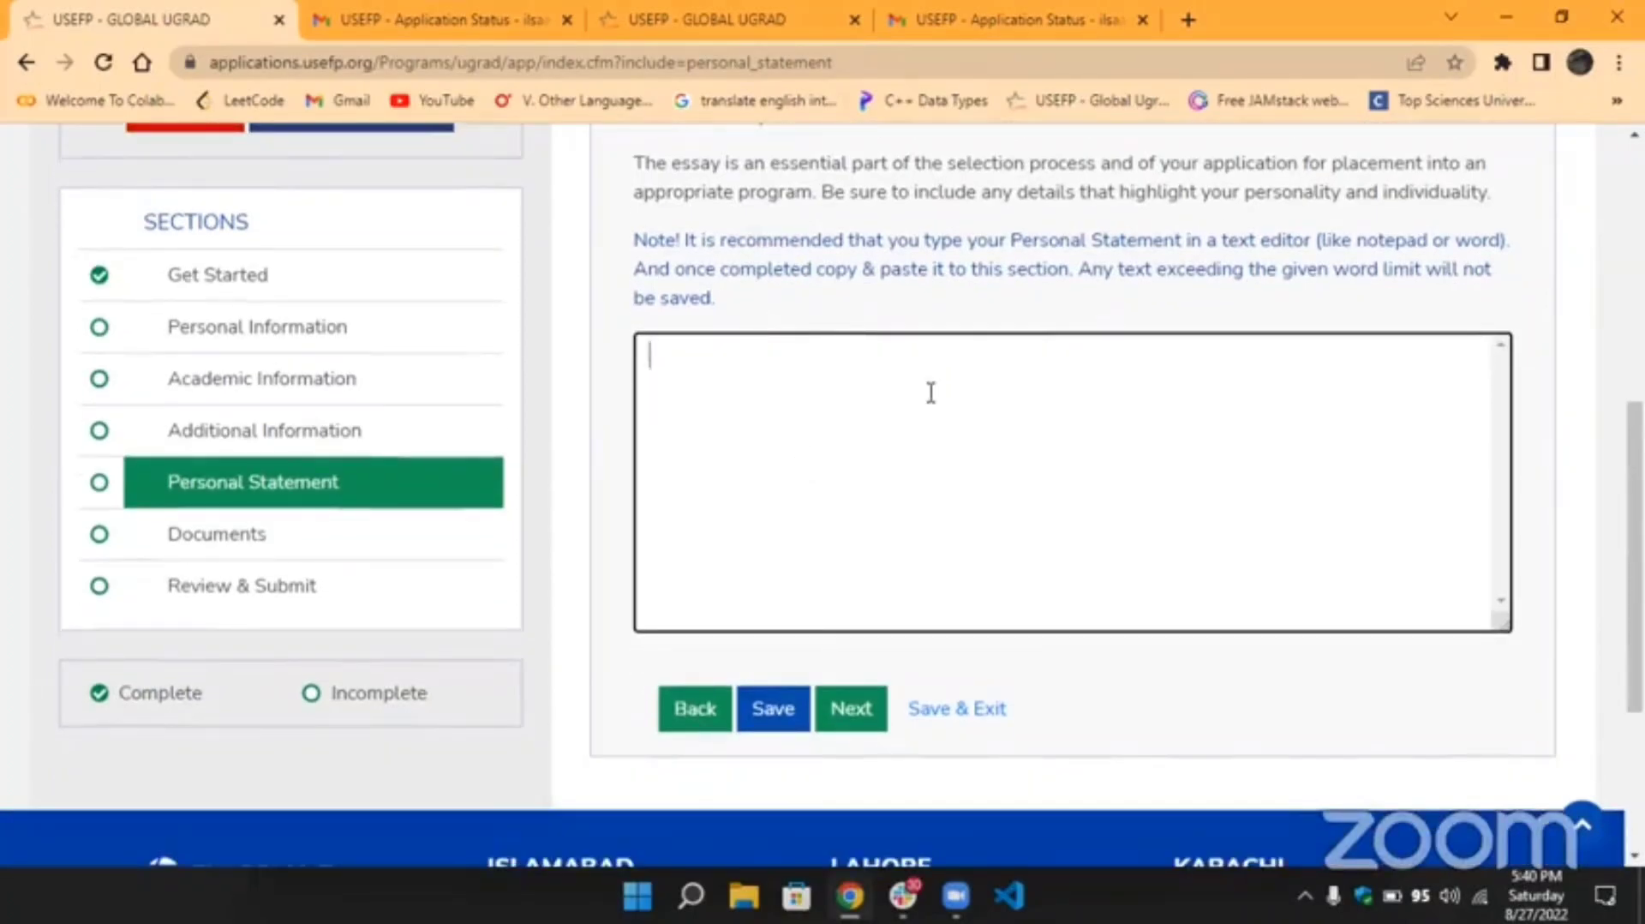
scroll(1046, 358, "up", 5)
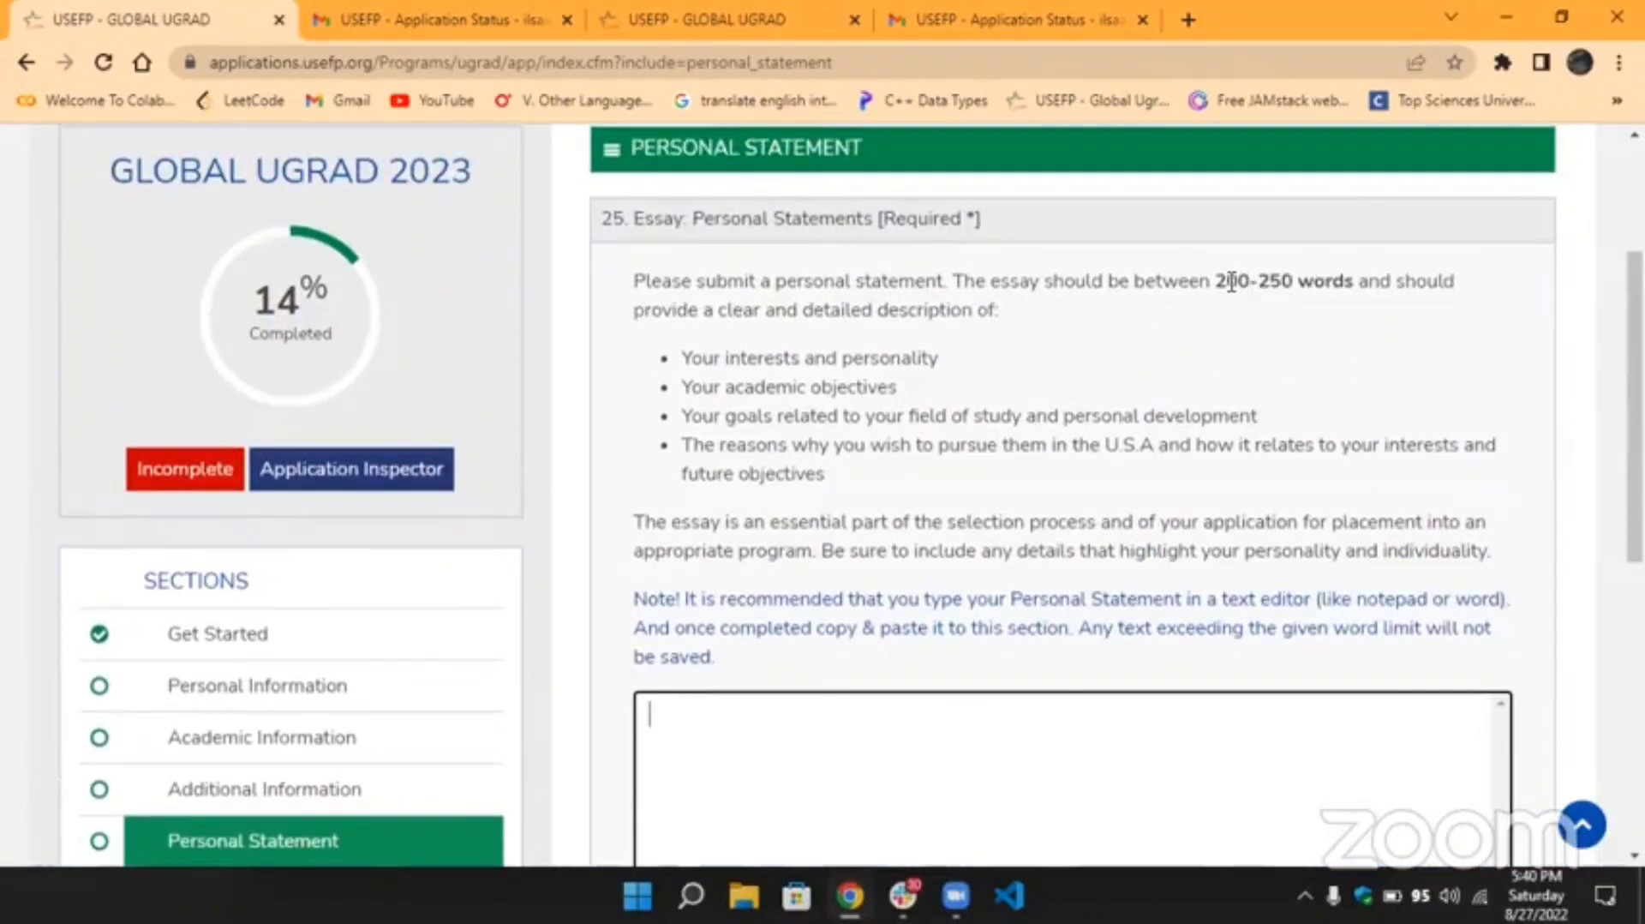
left_click_drag(1217, 281, 1292, 282)
left_click(1289, 282)
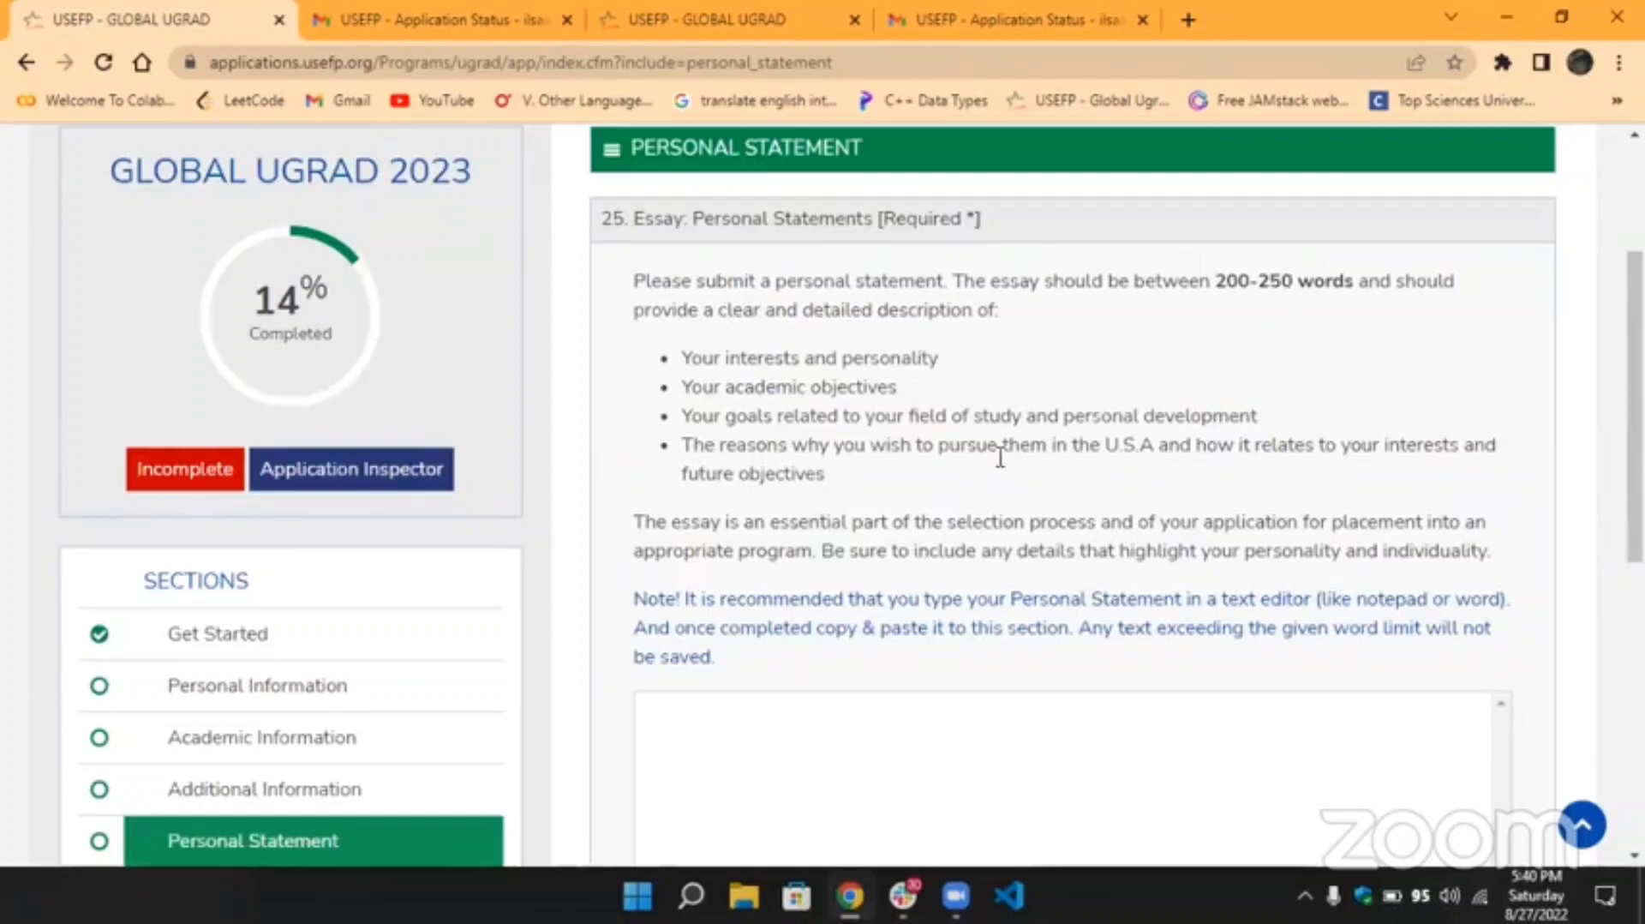
scroll(998, 455, "down", 4)
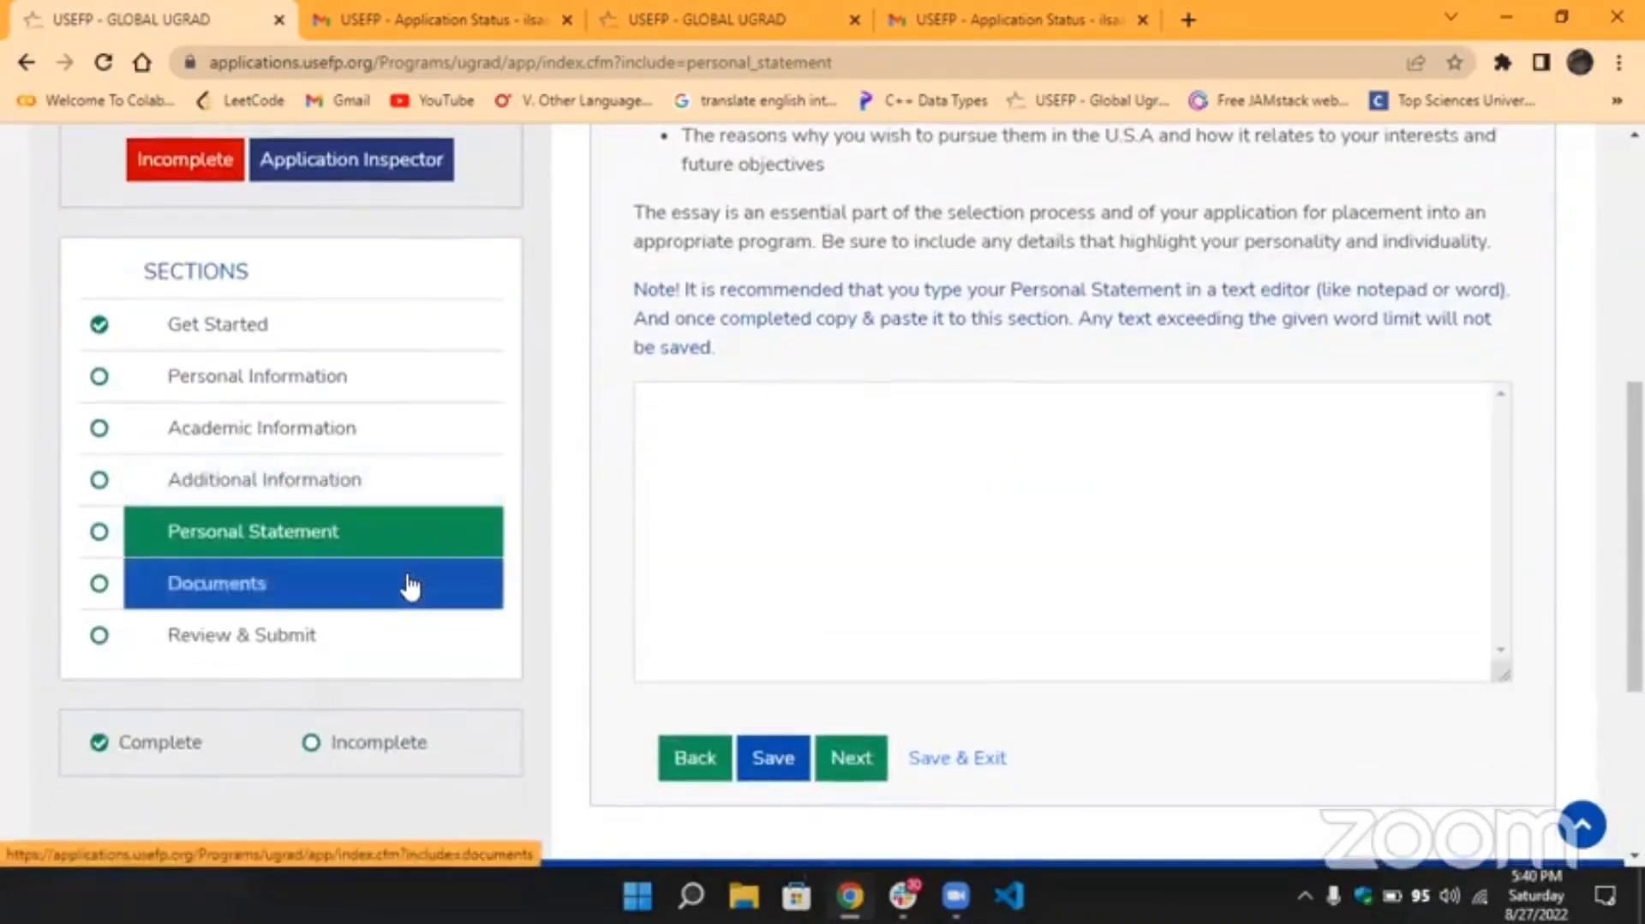
left_click(411, 586)
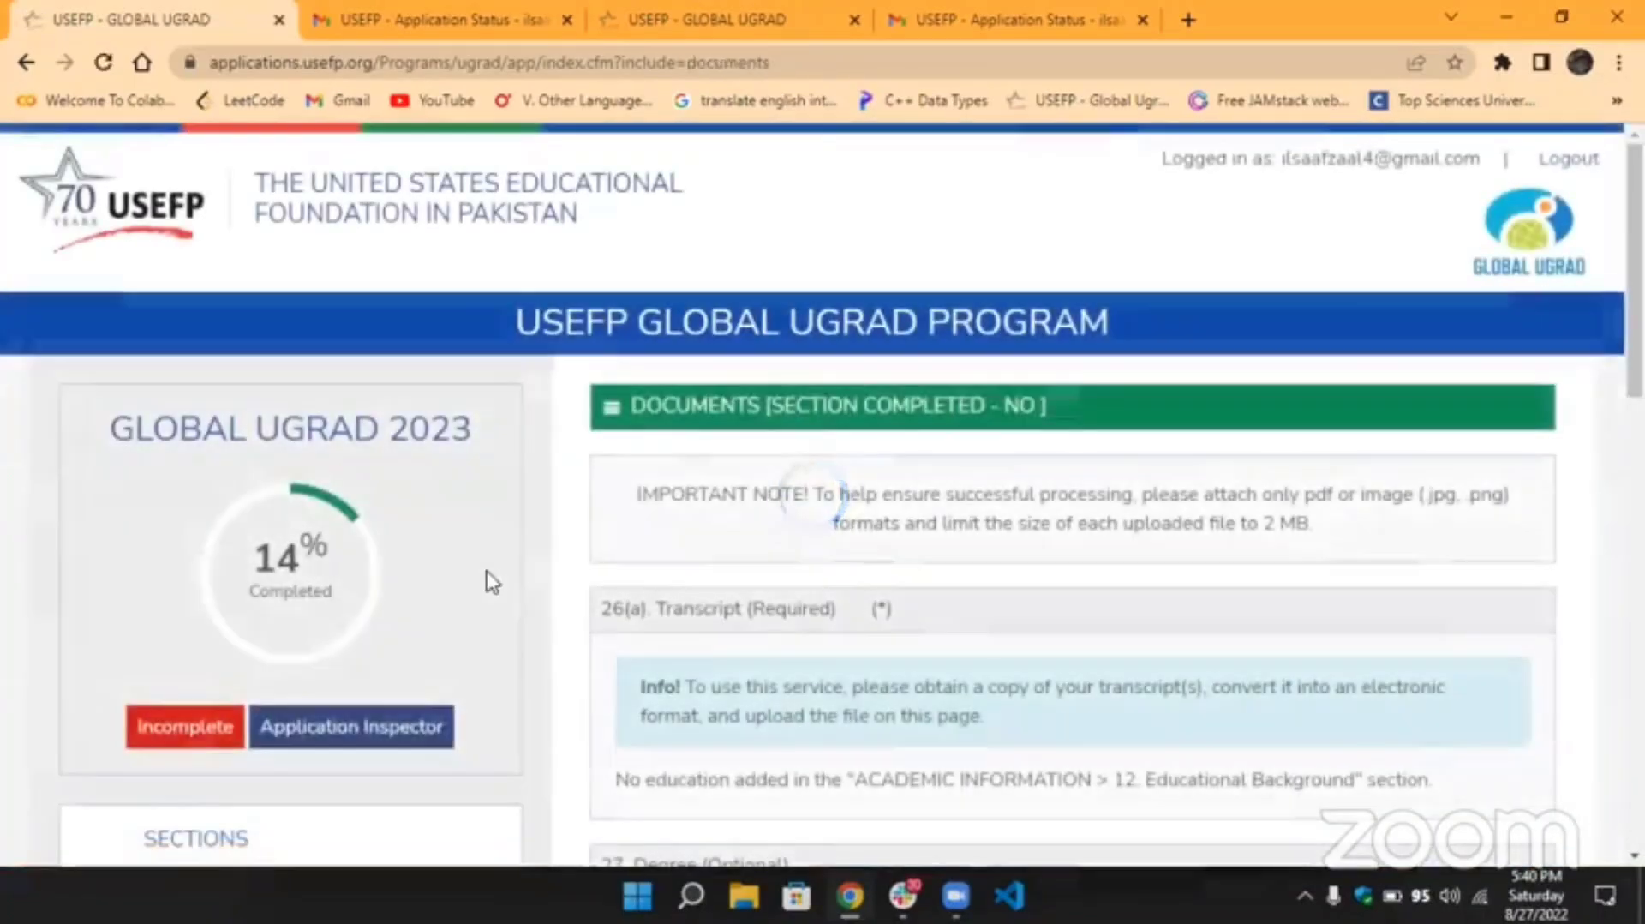
Highlight the allowed pdf, .jpg and .png formats and the 2 MB size limit in the Important Note.
scroll(1086, 525, "down", 1)
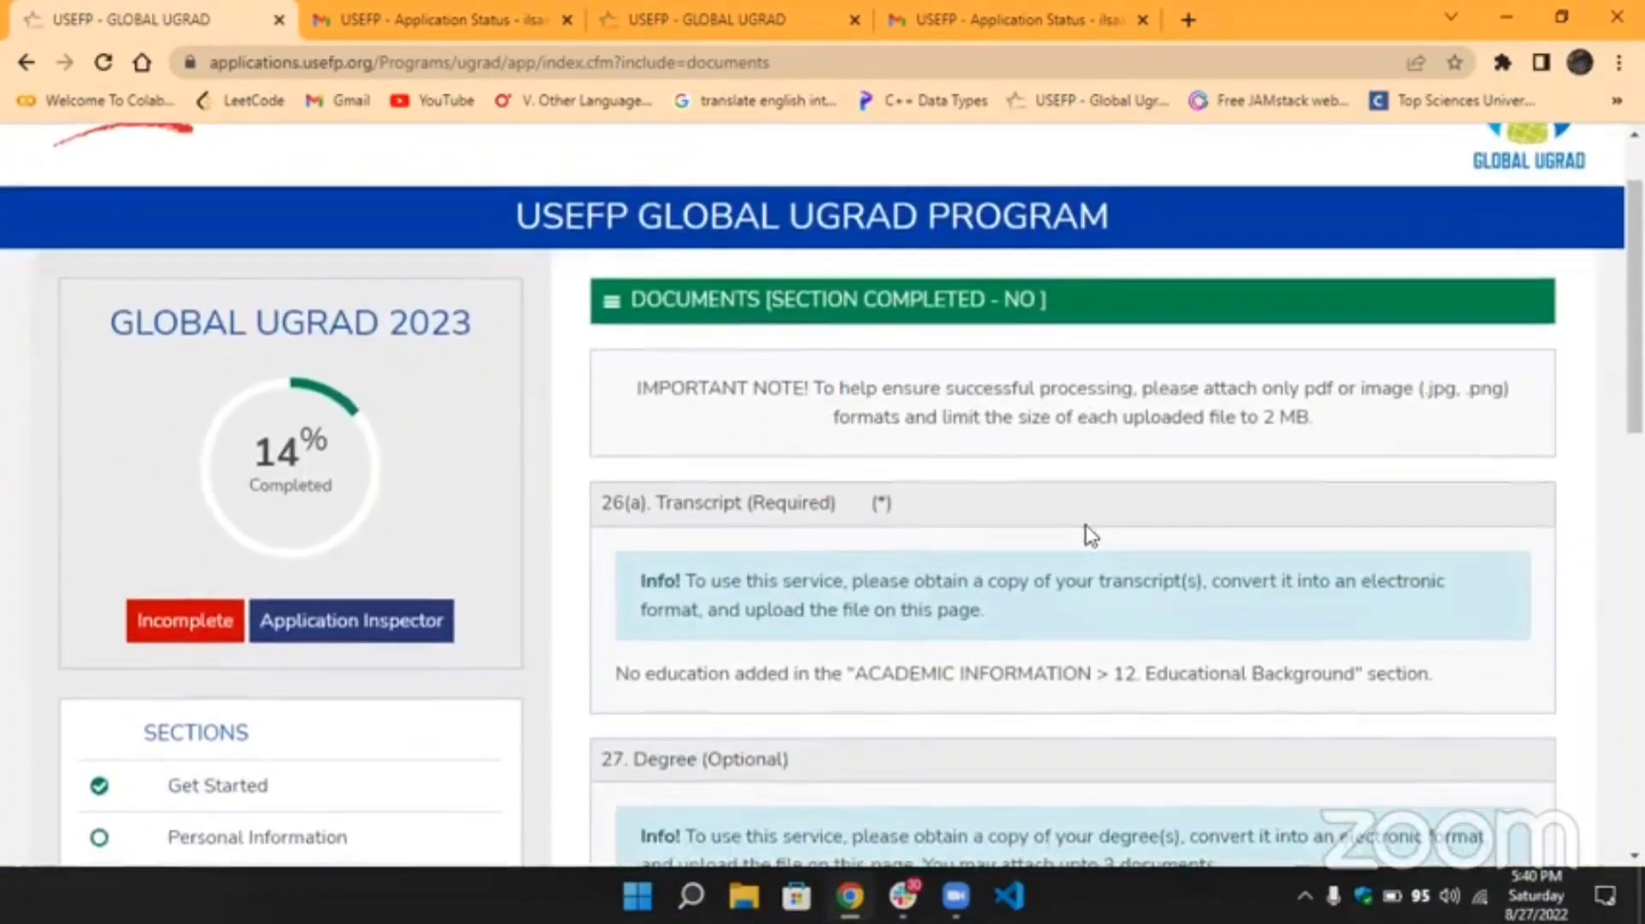
scroll(1088, 534, "down", 1)
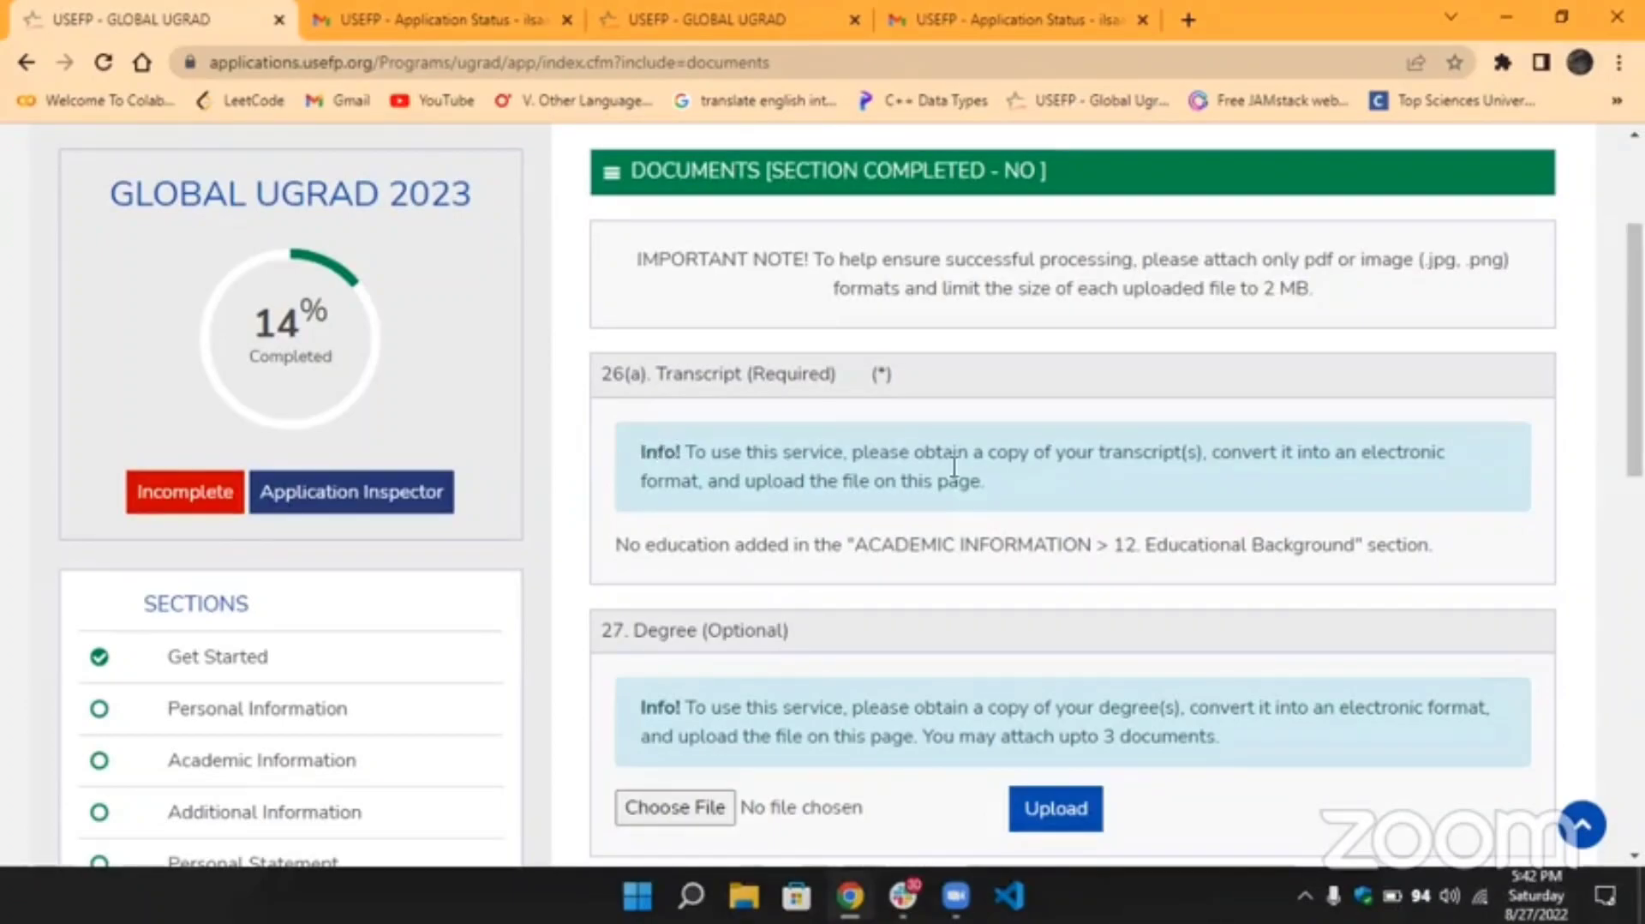
double_click(1321, 257)
left_click(1332, 257)
left_click_drag(1428, 257, 1506, 266)
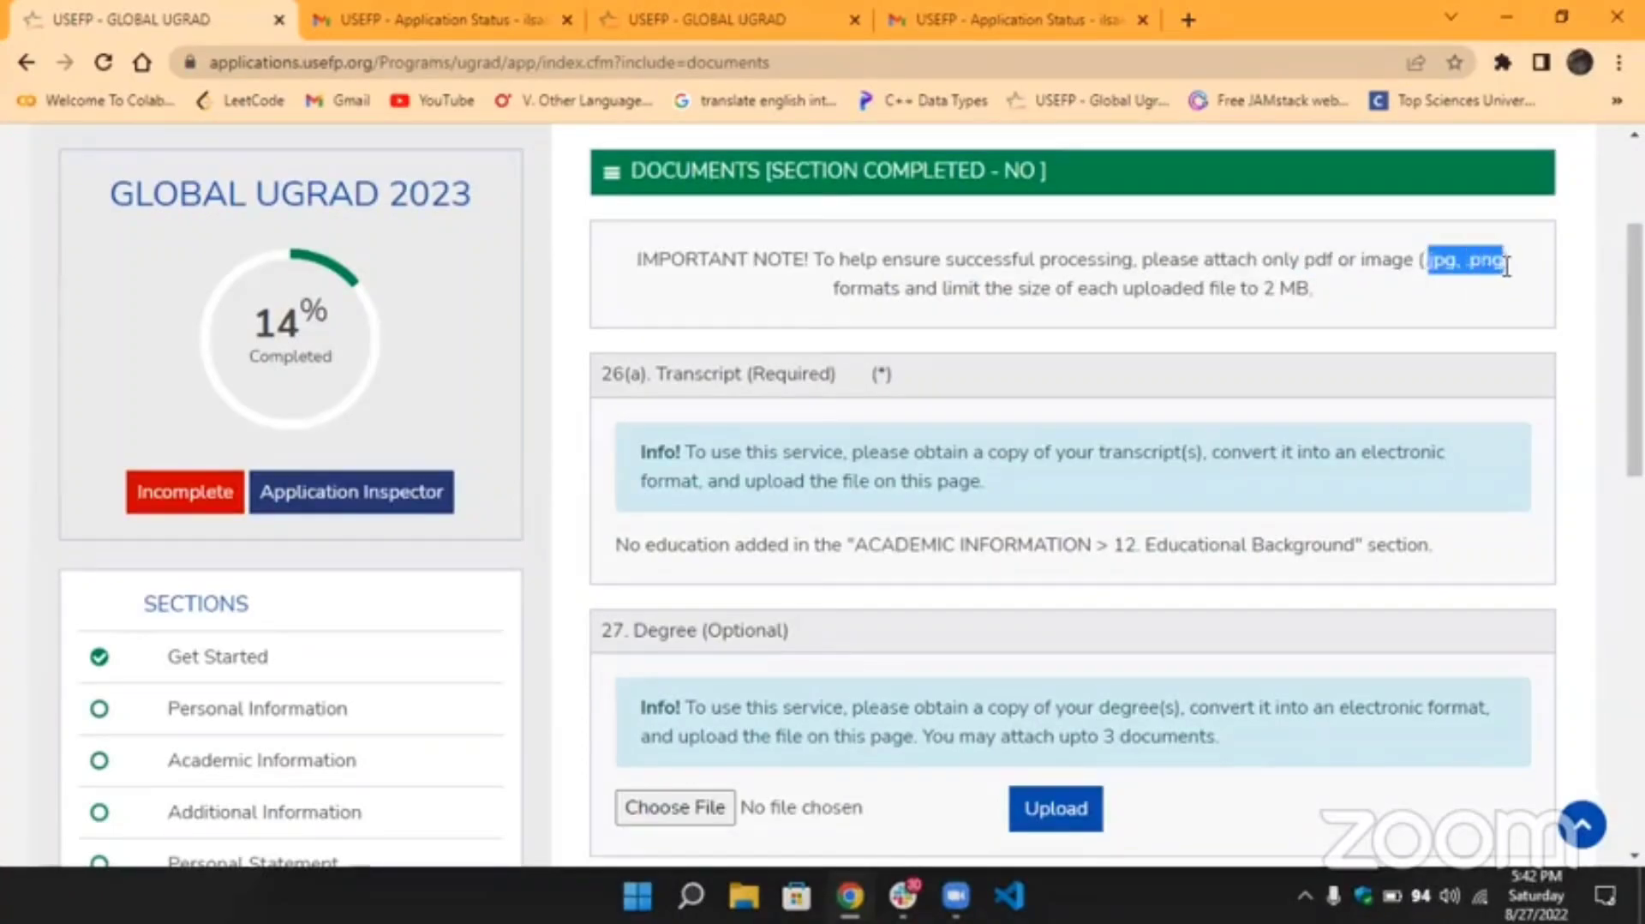
left_click_drag(1265, 288, 1310, 289)
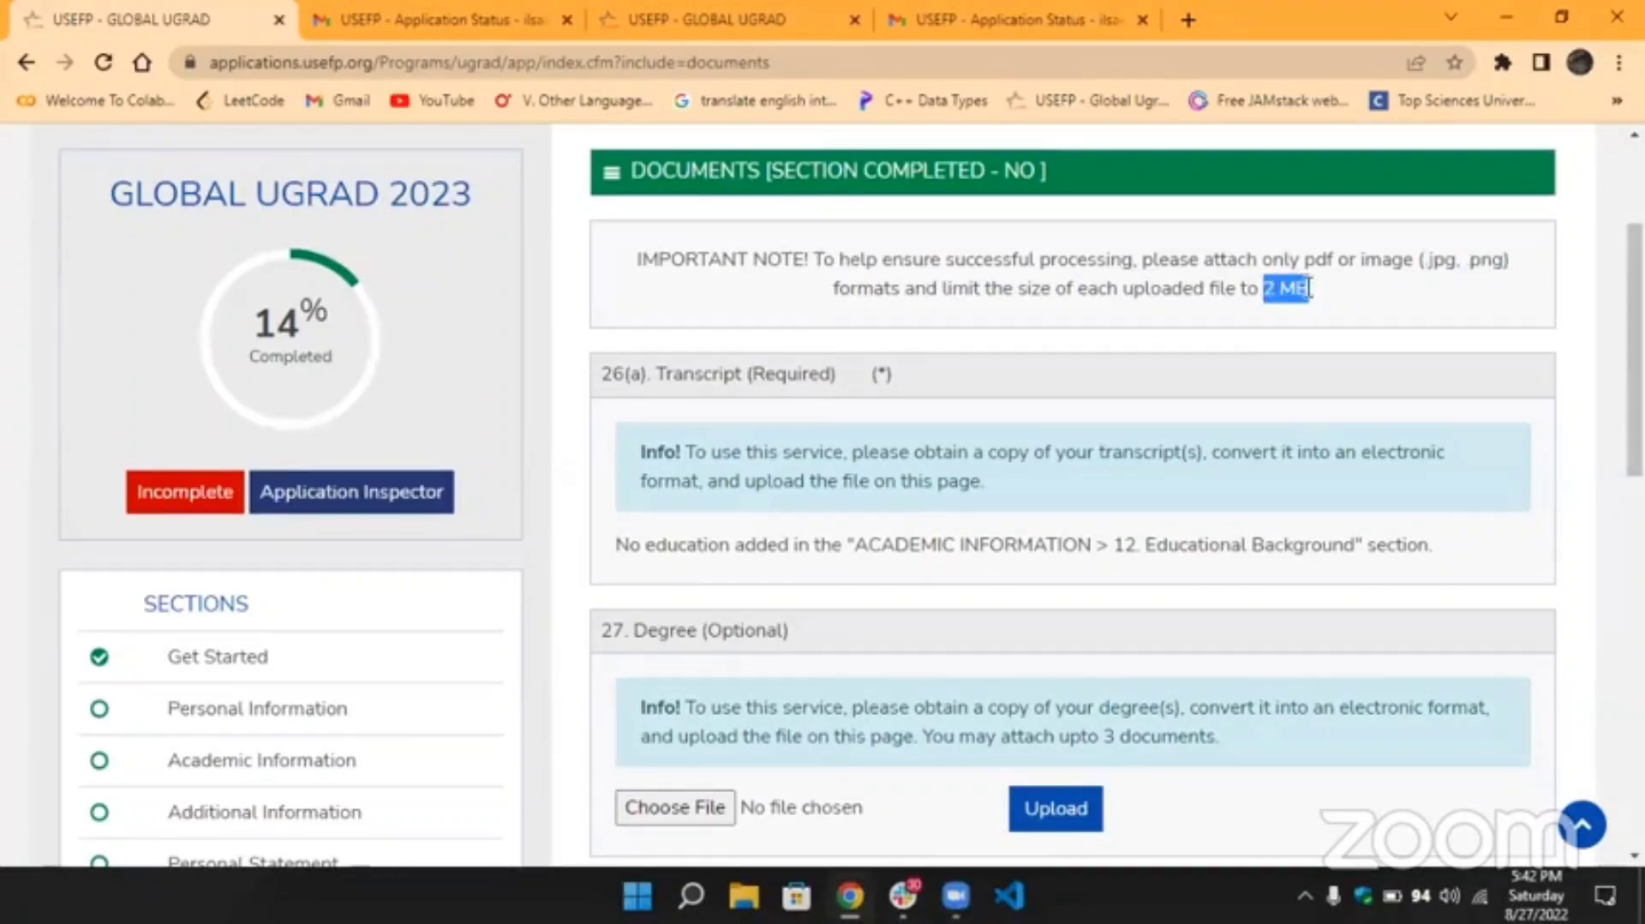
left_click(1308, 289)
left_click_drag(1309, 289, 1265, 289)
left_click(1265, 284)
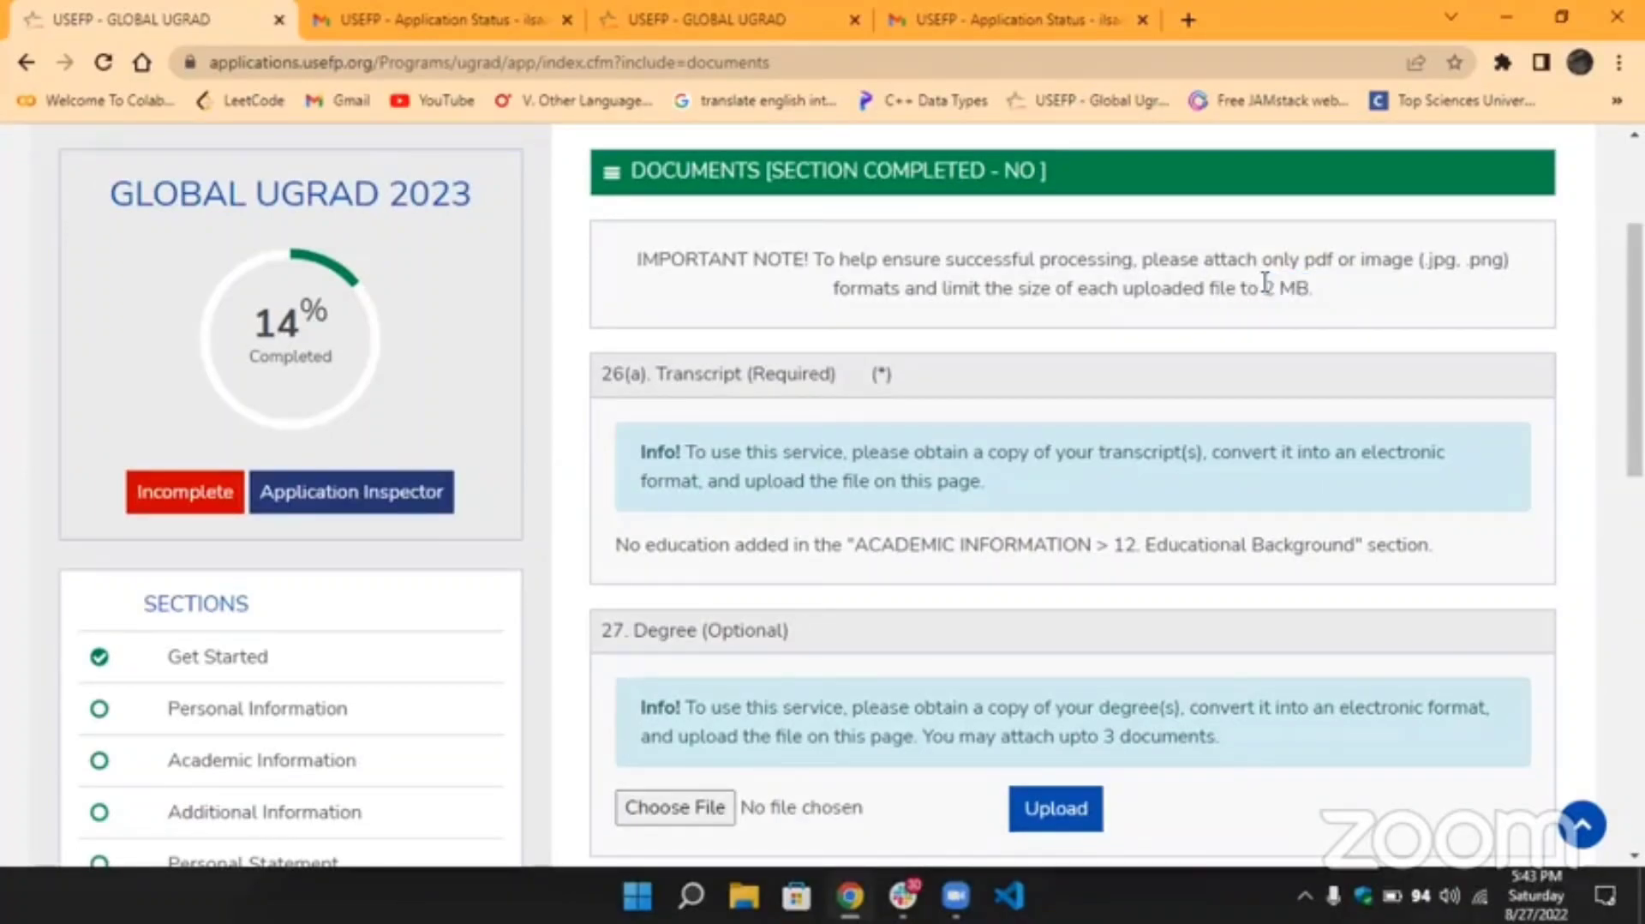
scroll(1268, 341, "down", 2)
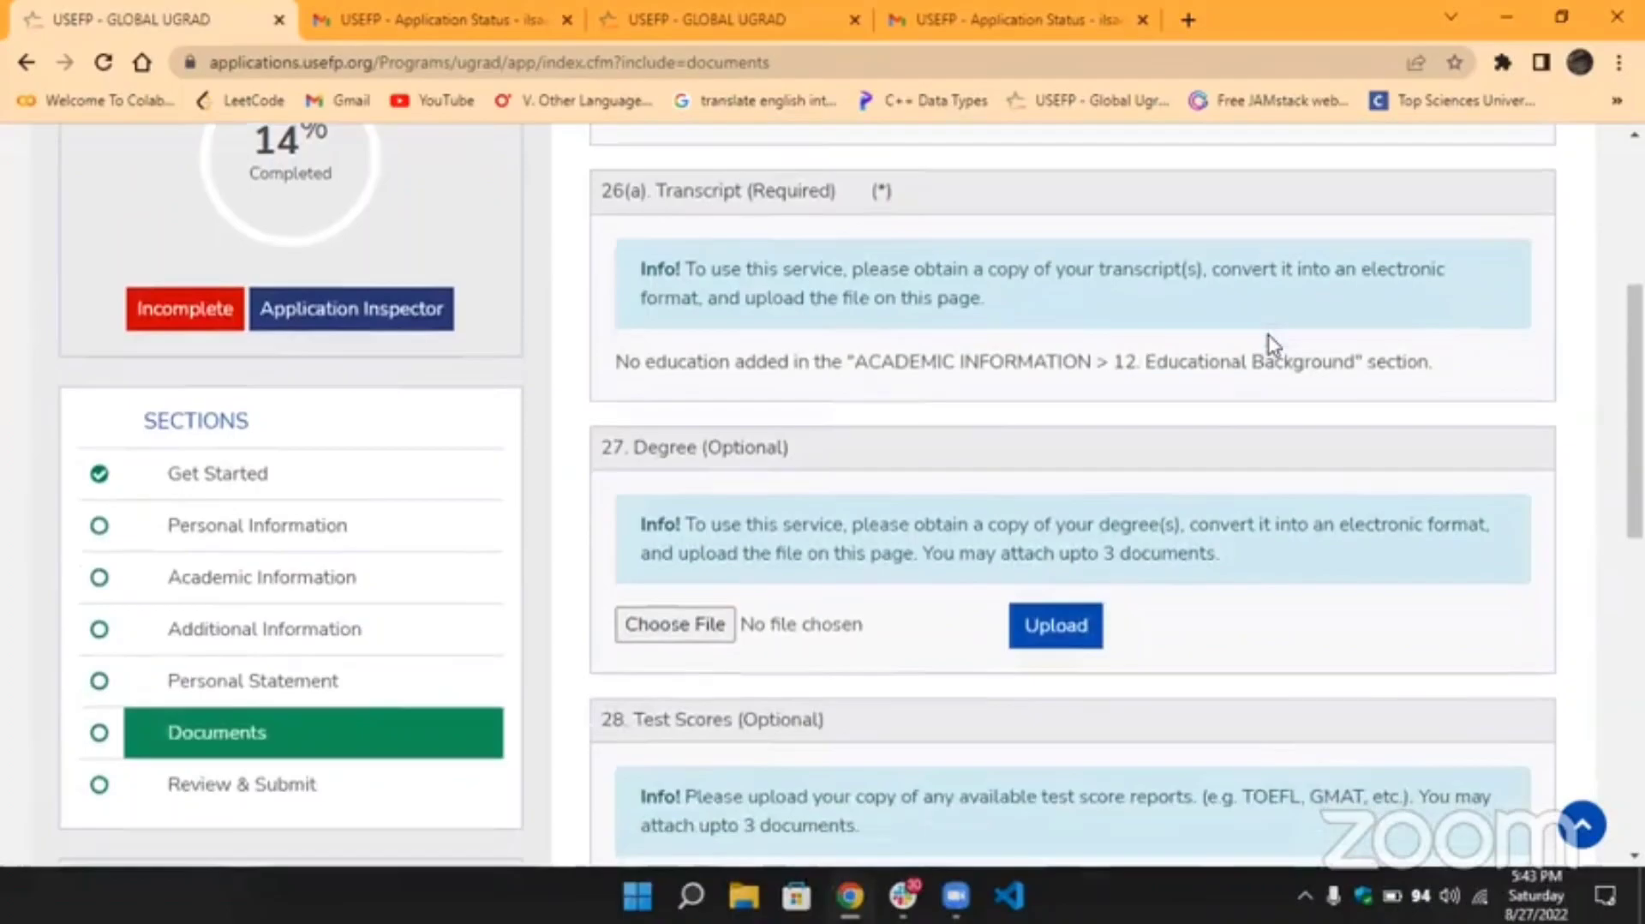
scroll(792, 355, "up", 2)
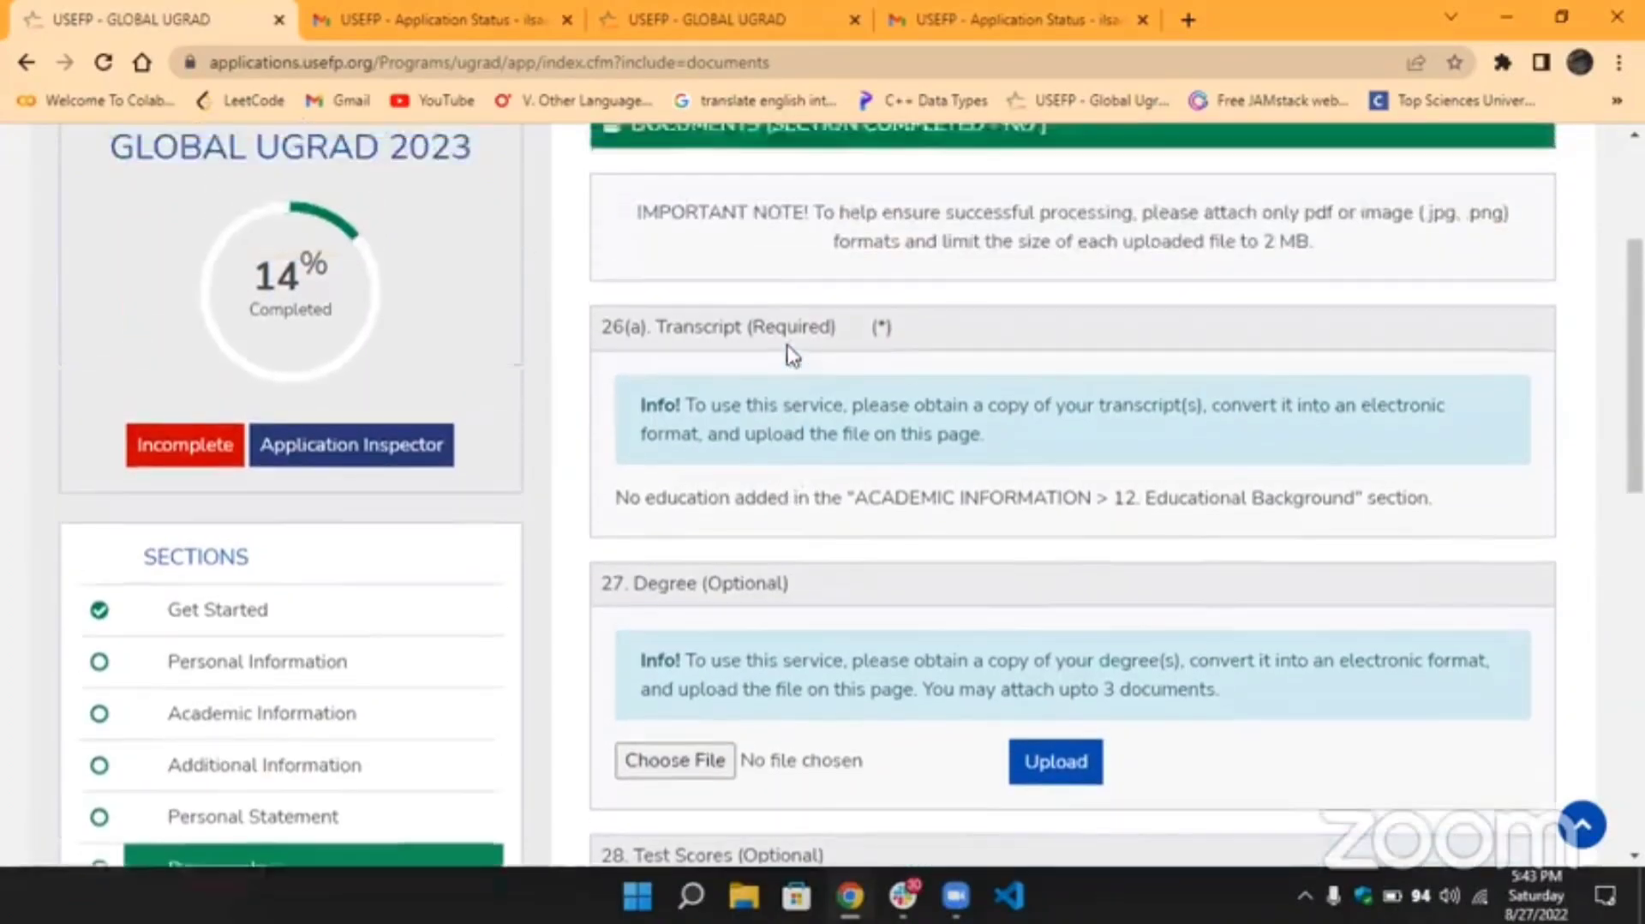
scroll(792, 355, "down", 2)
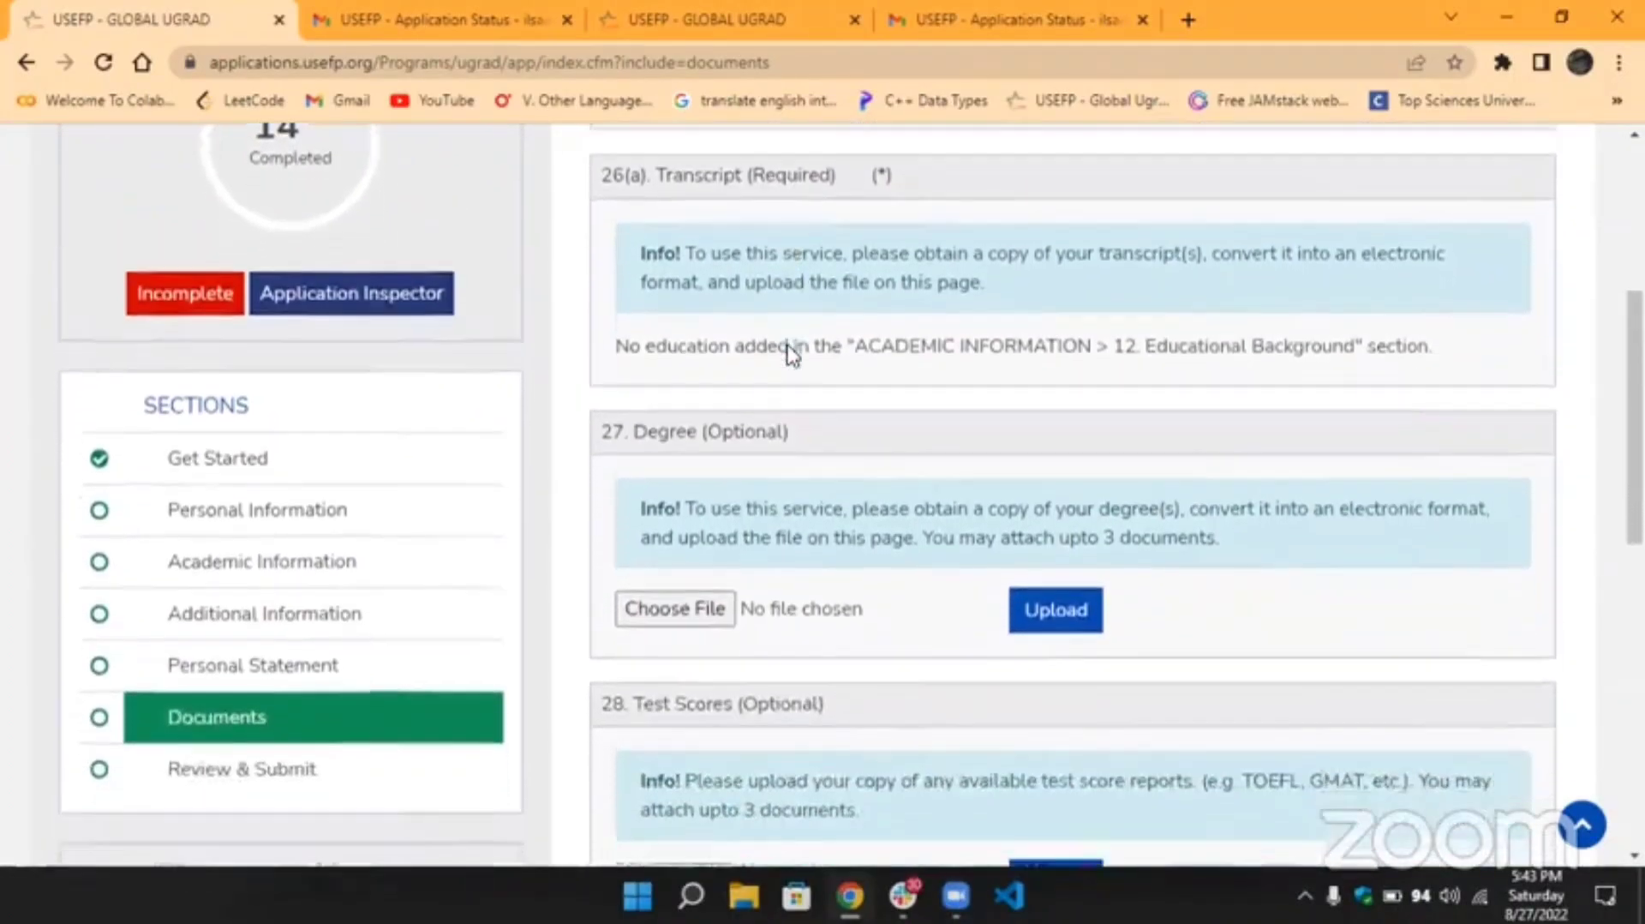
scroll(788, 356, "down", 1)
scroll(788, 355, "up", 1)
scroll(760, 384, "up", 1)
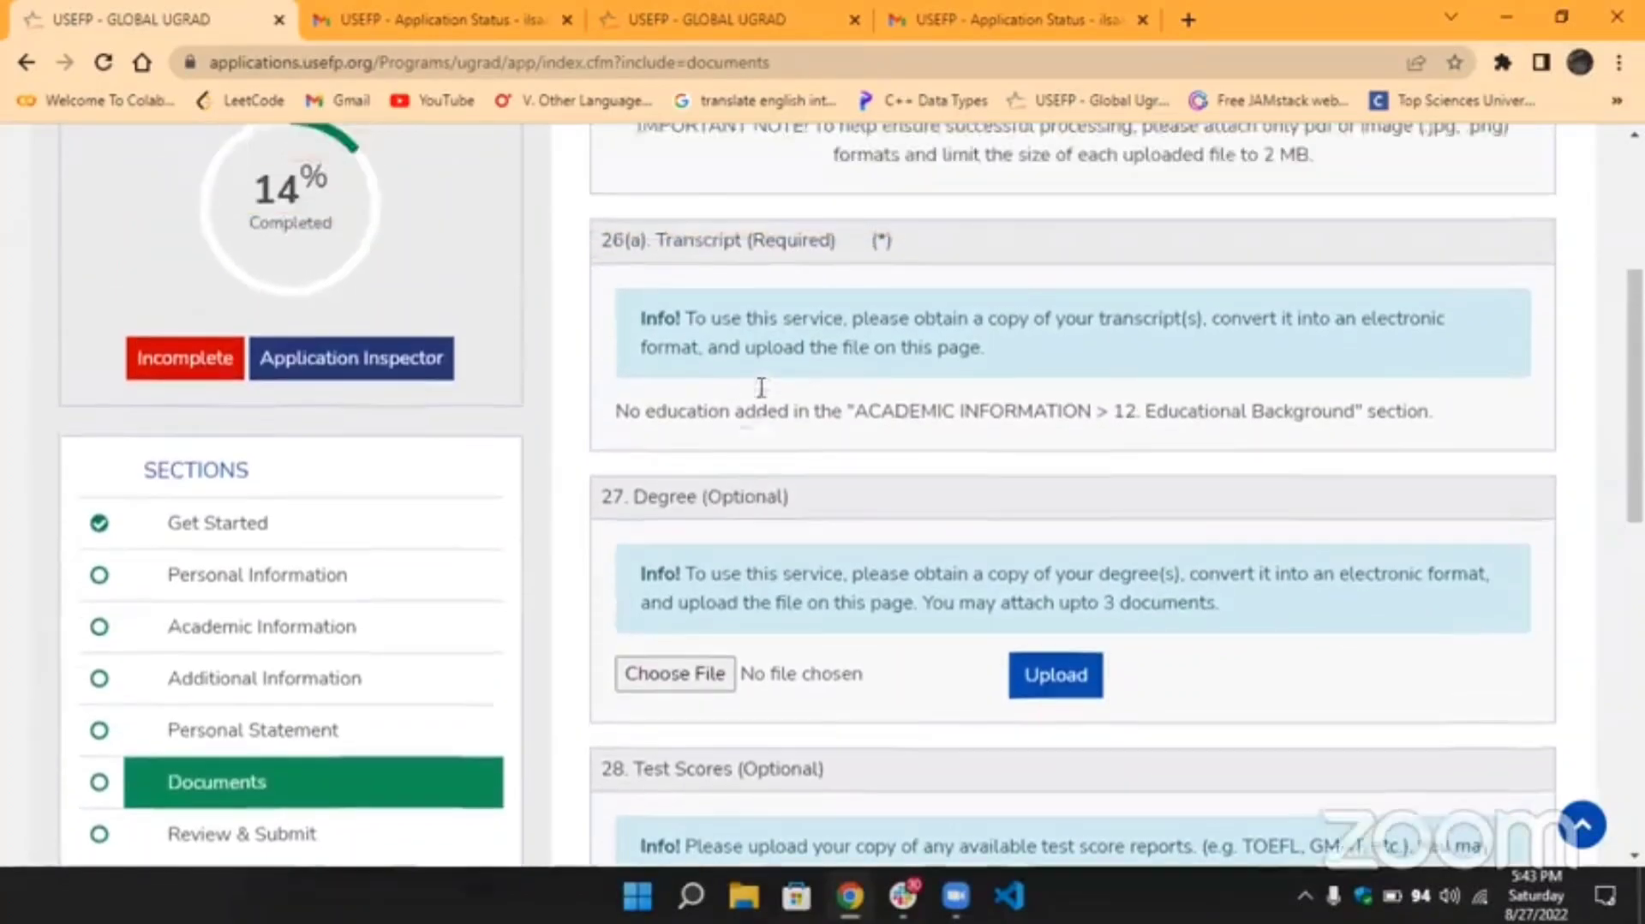
scroll(760, 387, "up", 1)
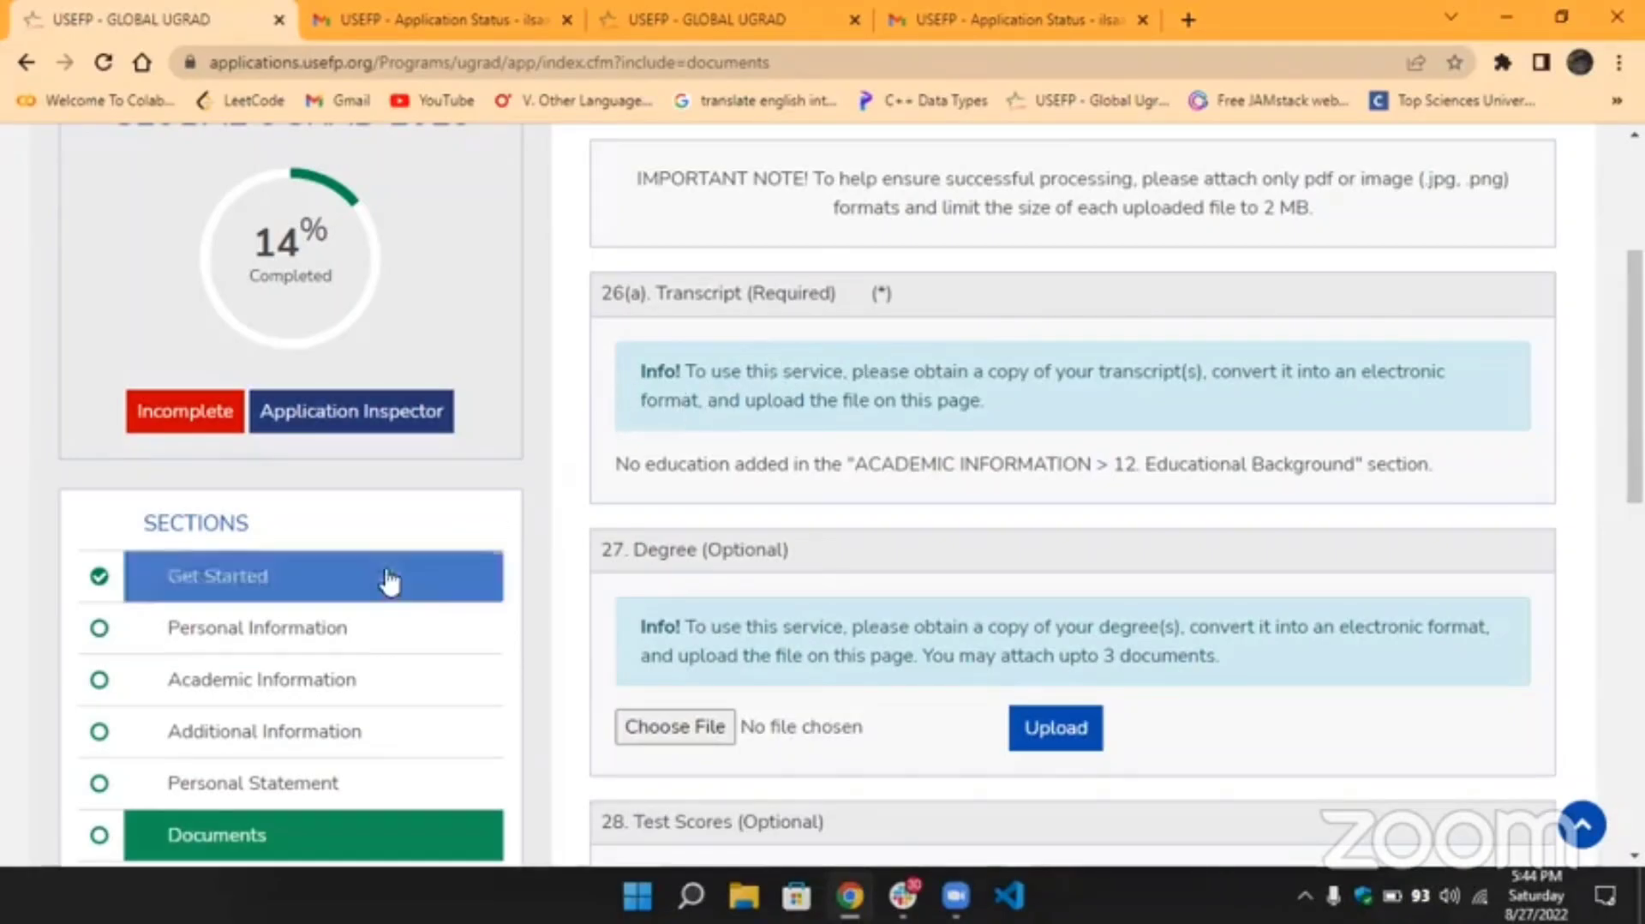
scroll(726, 424, "down", 2)
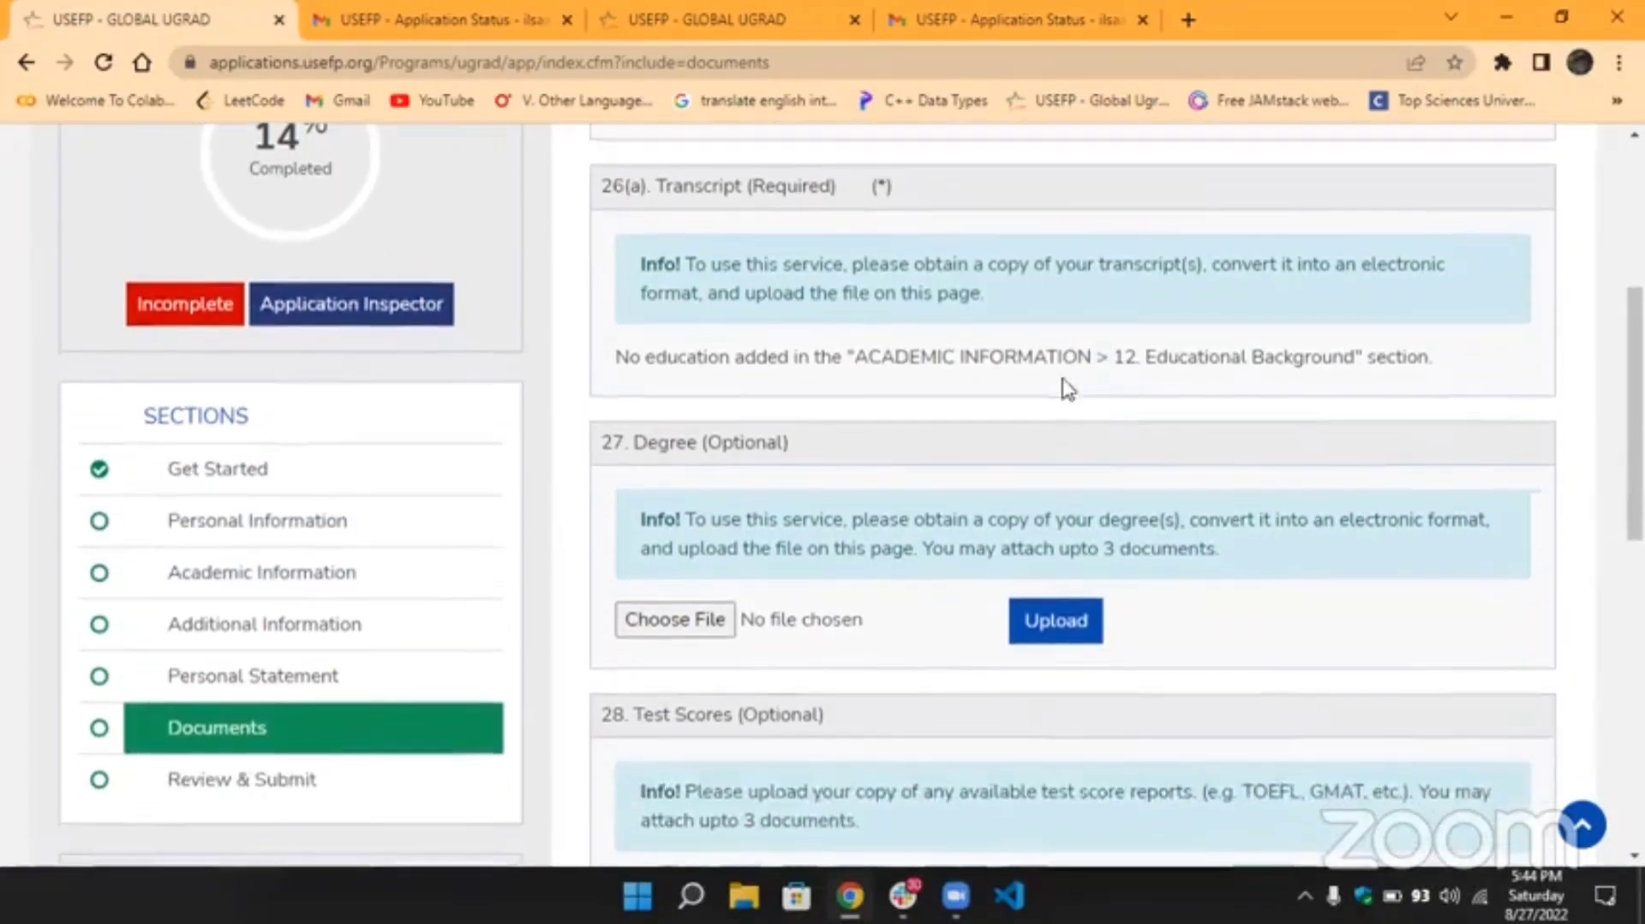
scroll(926, 415, "down", 1)
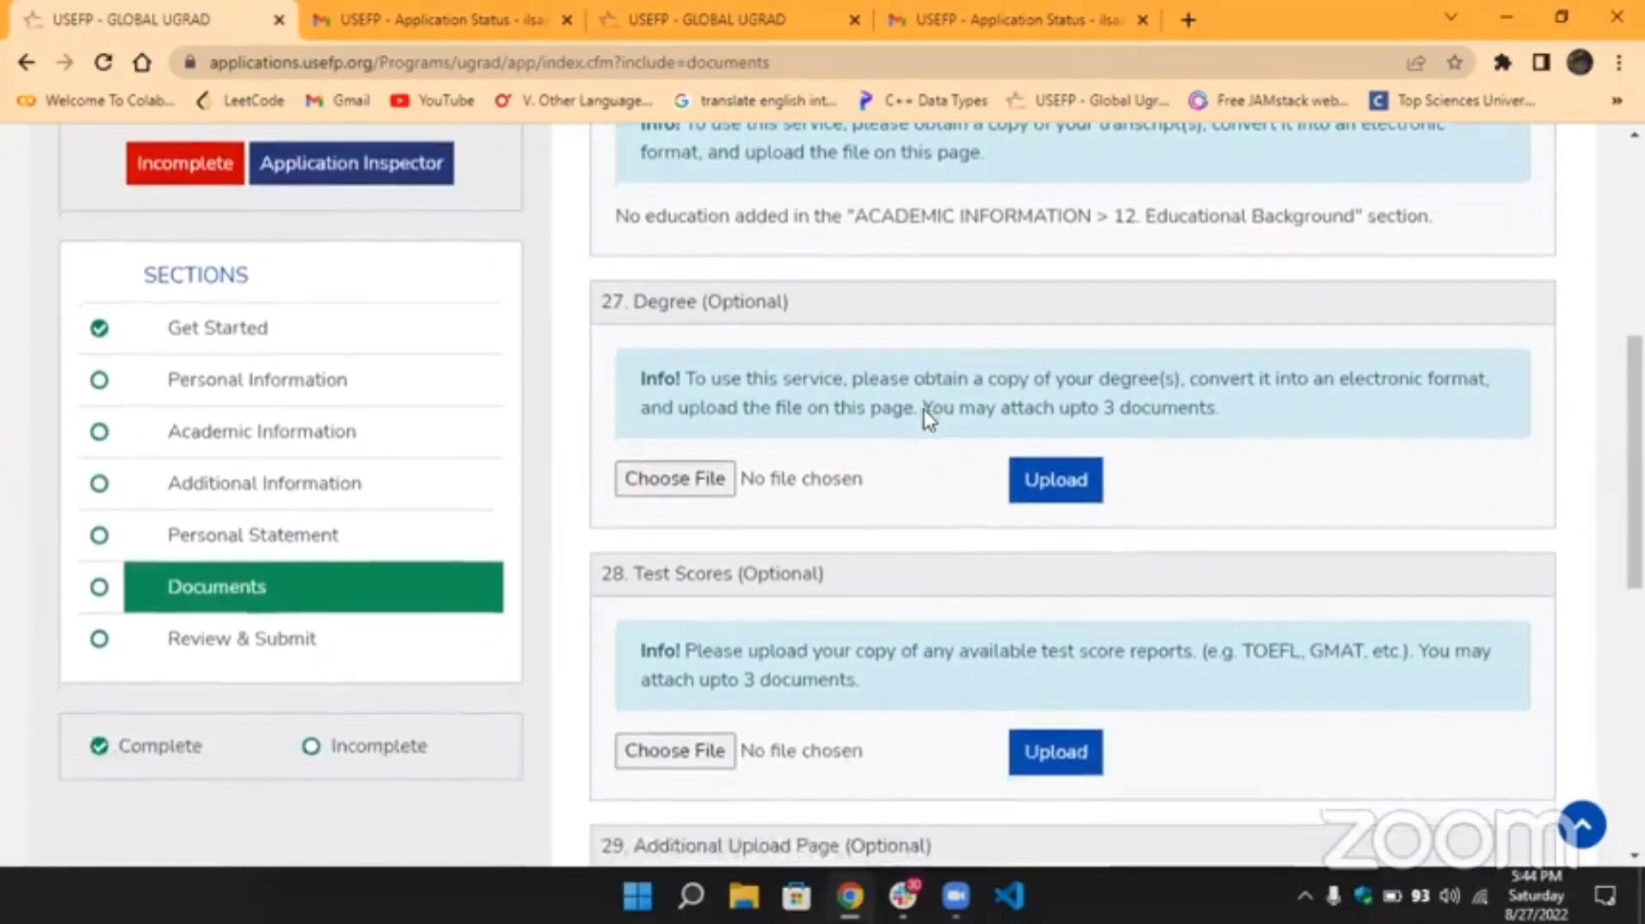
scroll(925, 414, "up", 1)
scroll(825, 391, "down", 2)
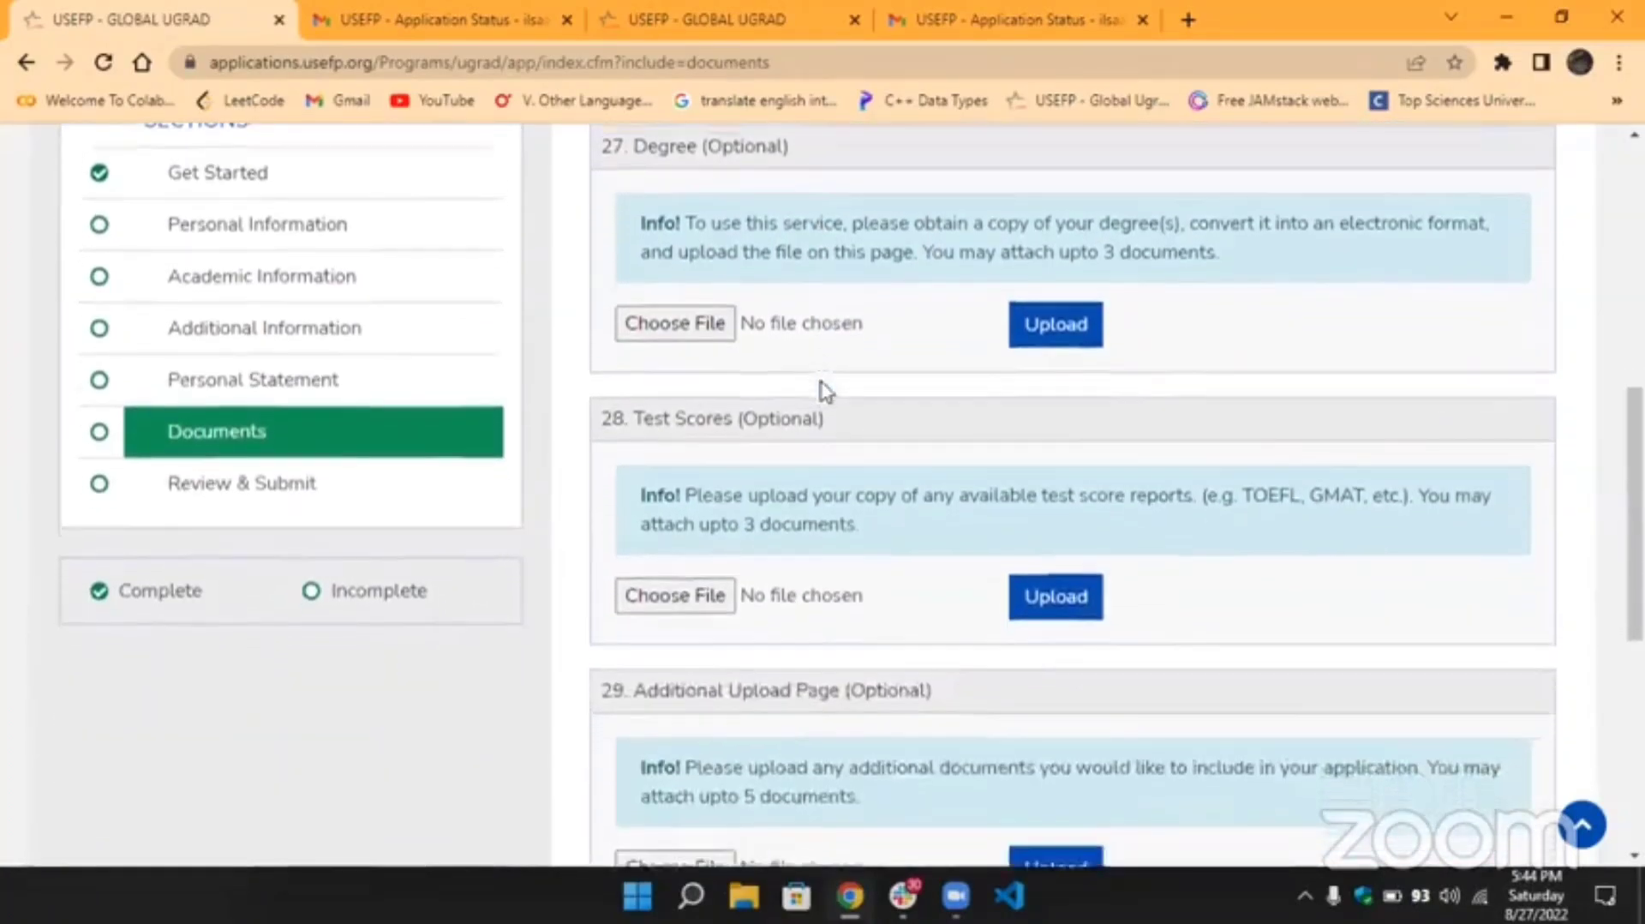
scroll(824, 390, "up", 2)
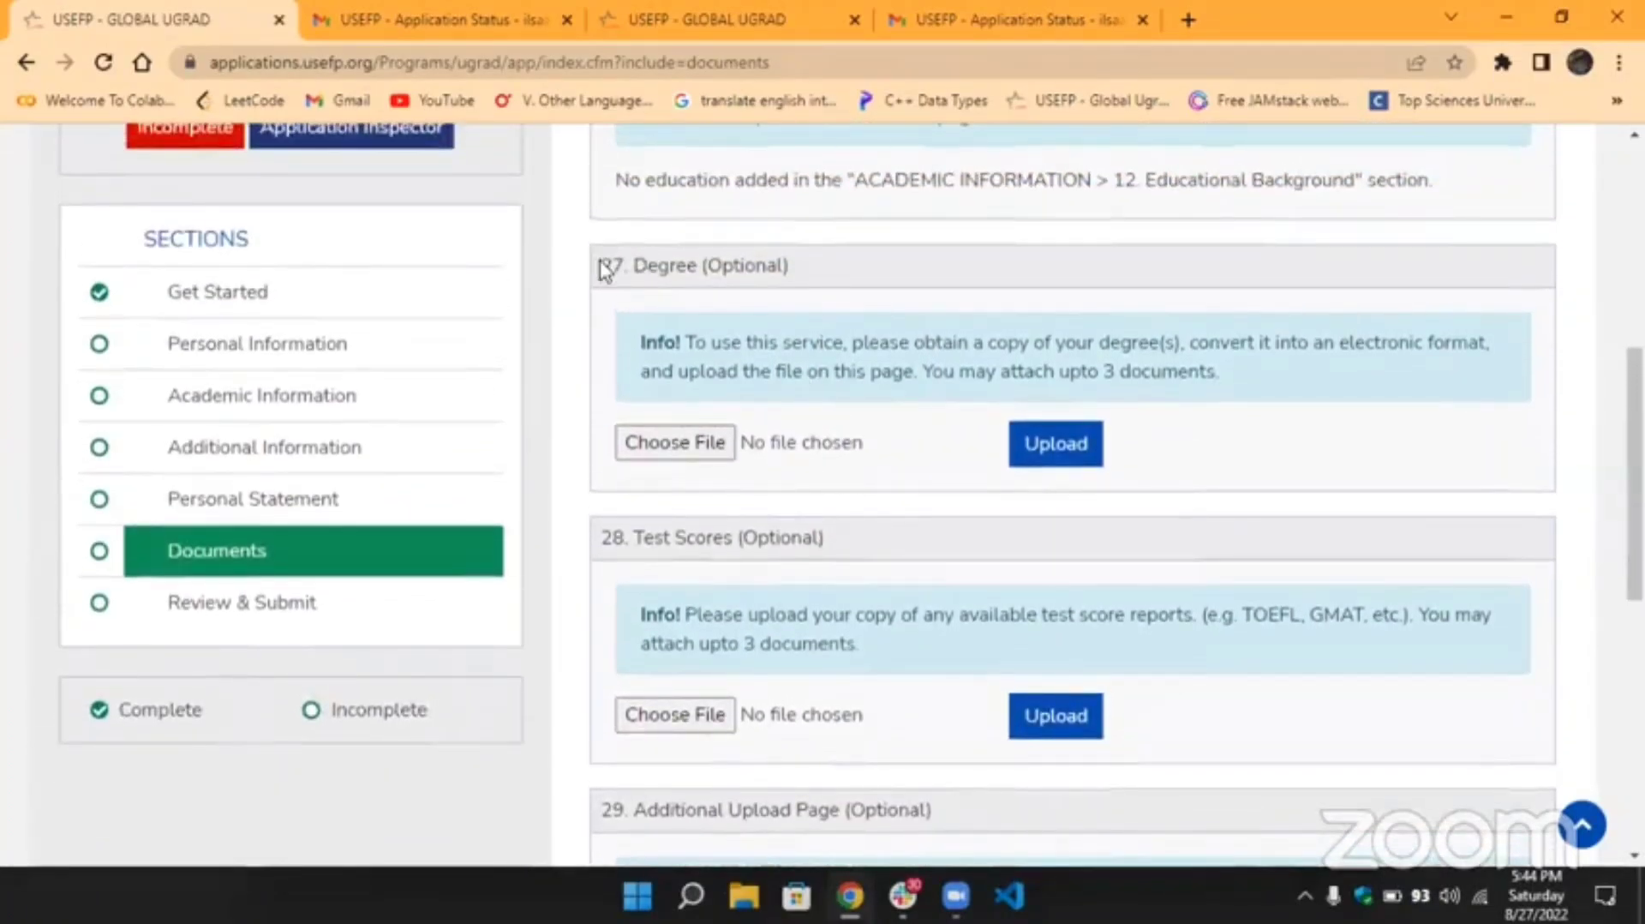
left_click_drag(600, 264, 800, 279)
left_click(806, 278)
left_click_drag(601, 260, 835, 269)
left_click(837, 269)
left_click_drag(603, 537, 852, 548)
left_click(856, 551)
scroll(909, 554, "down", 2)
scroll(912, 555, "down", 4)
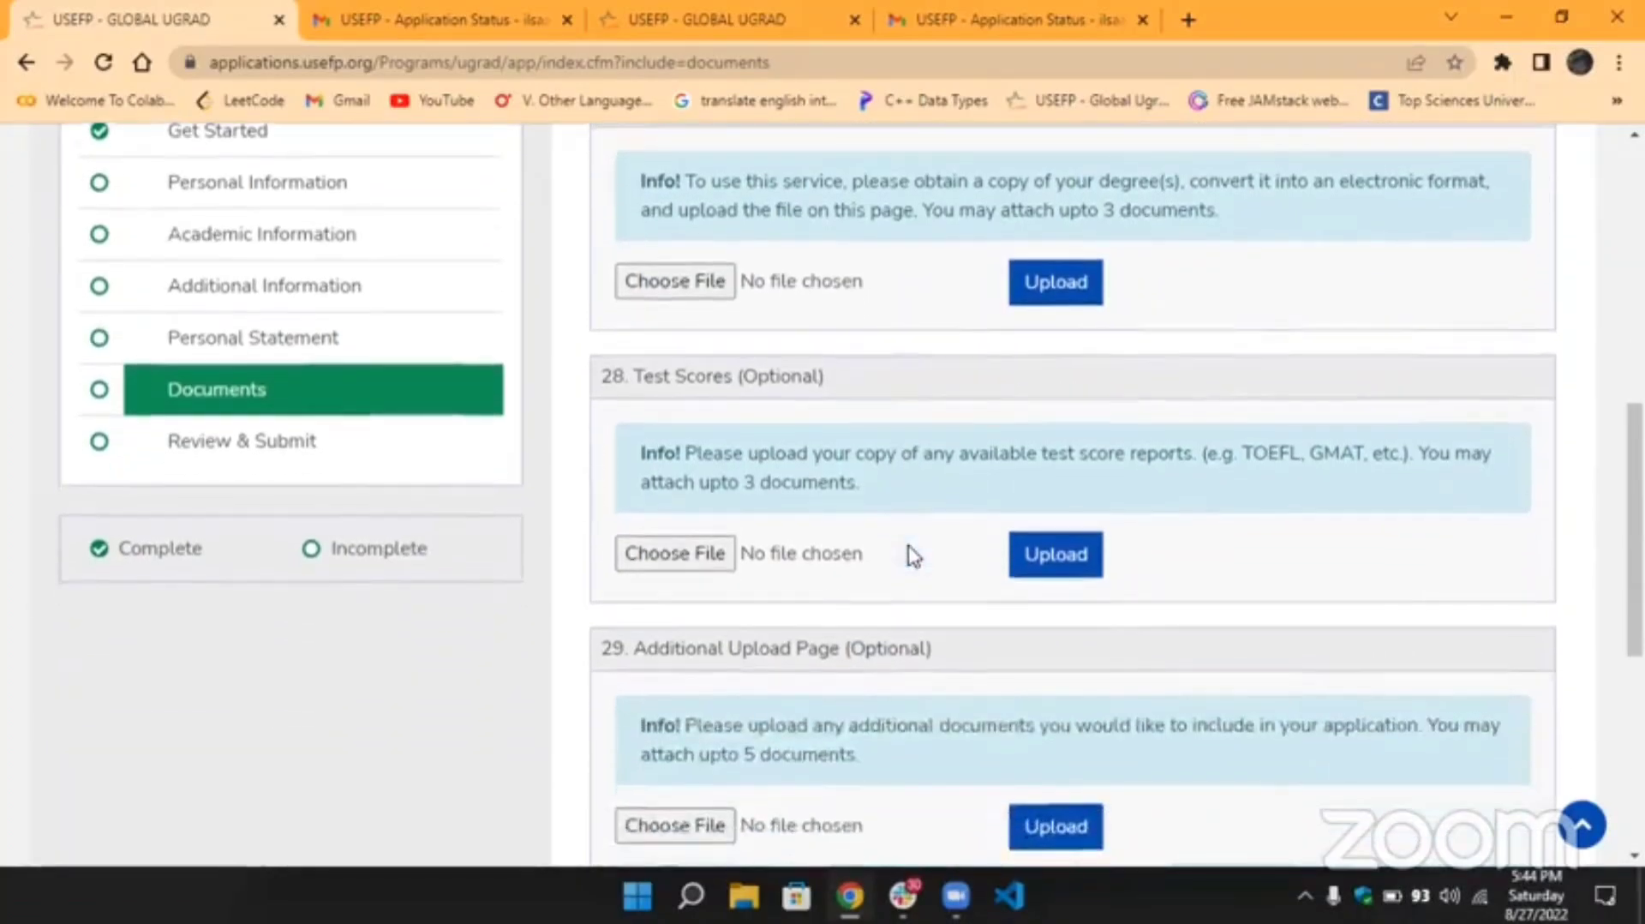
scroll(914, 556, "down", 2)
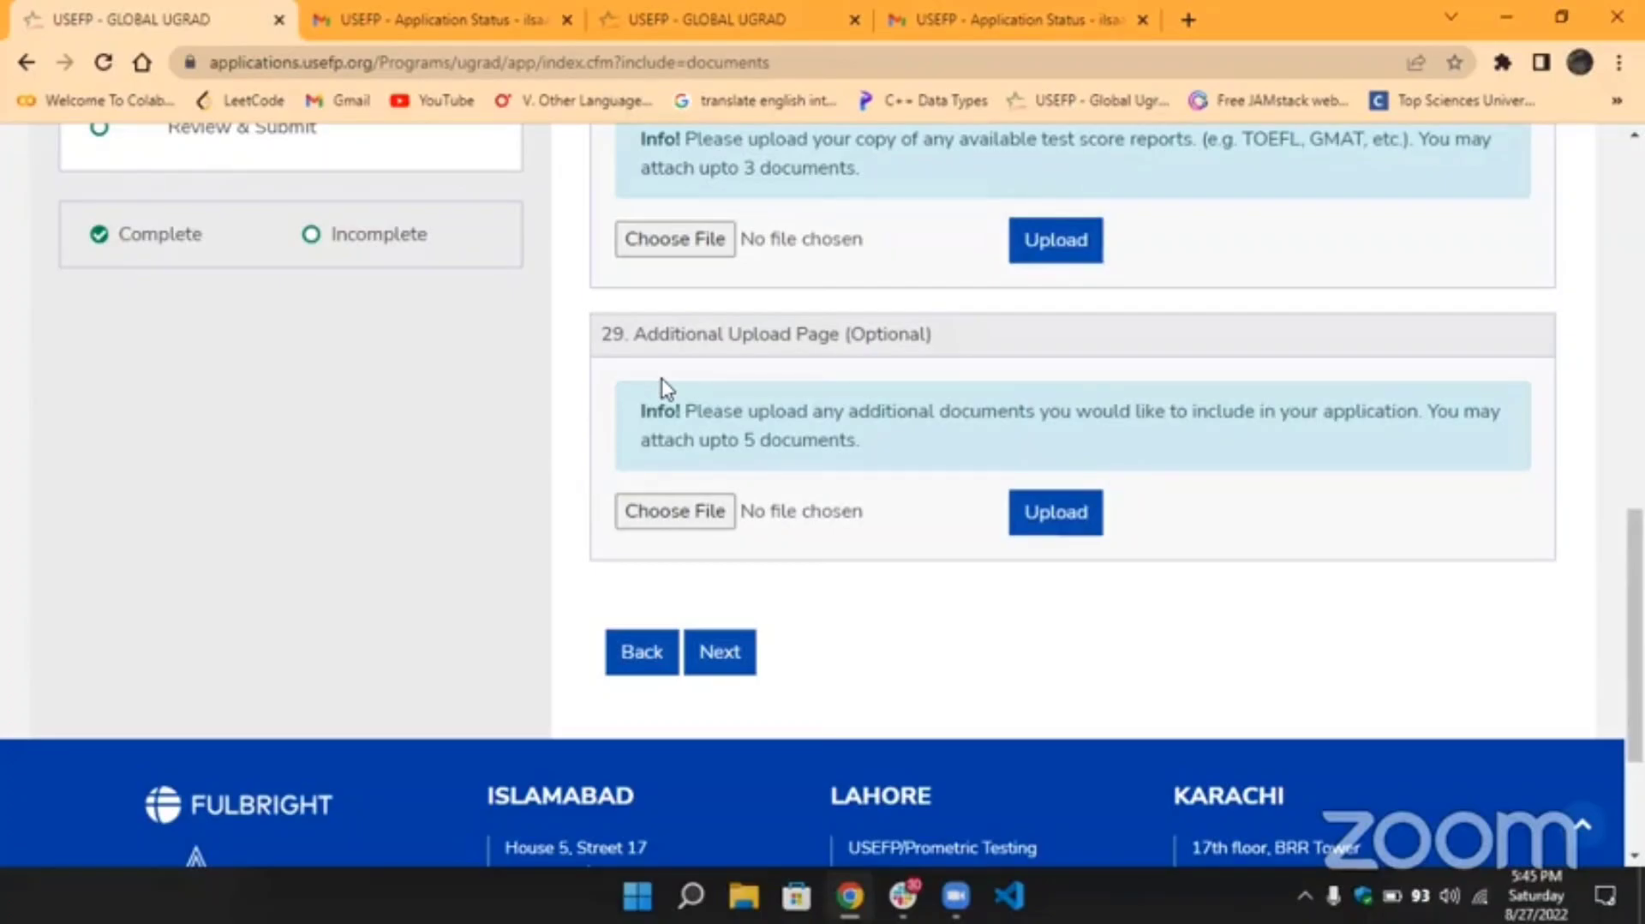
left_click_drag(866, 455, 644, 446)
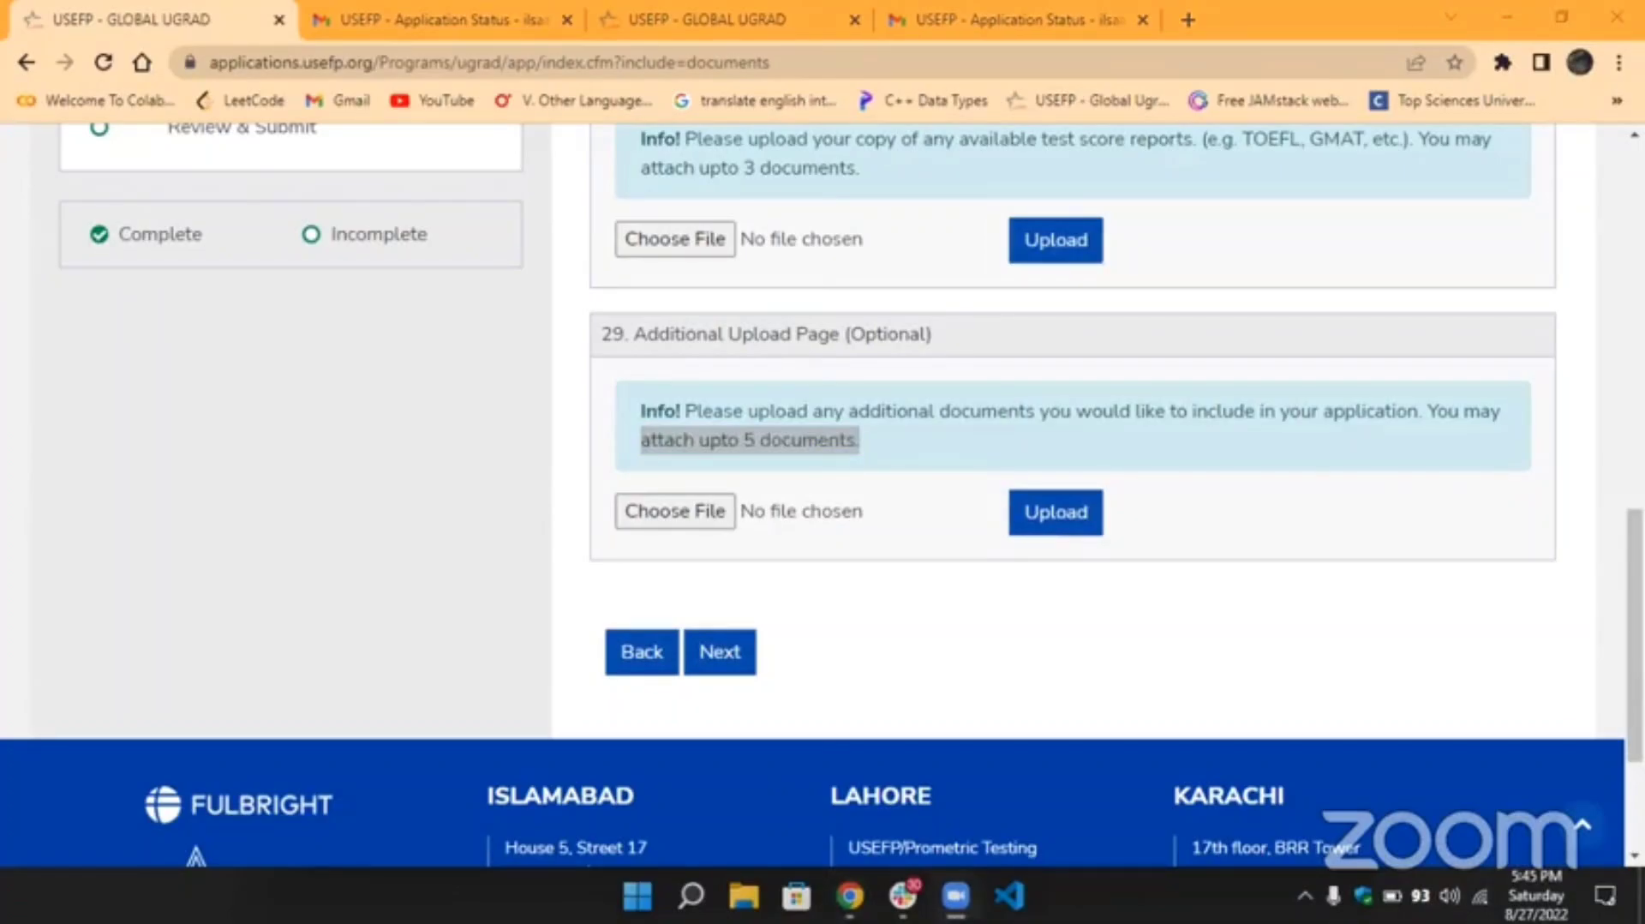
left_click(902, 417)
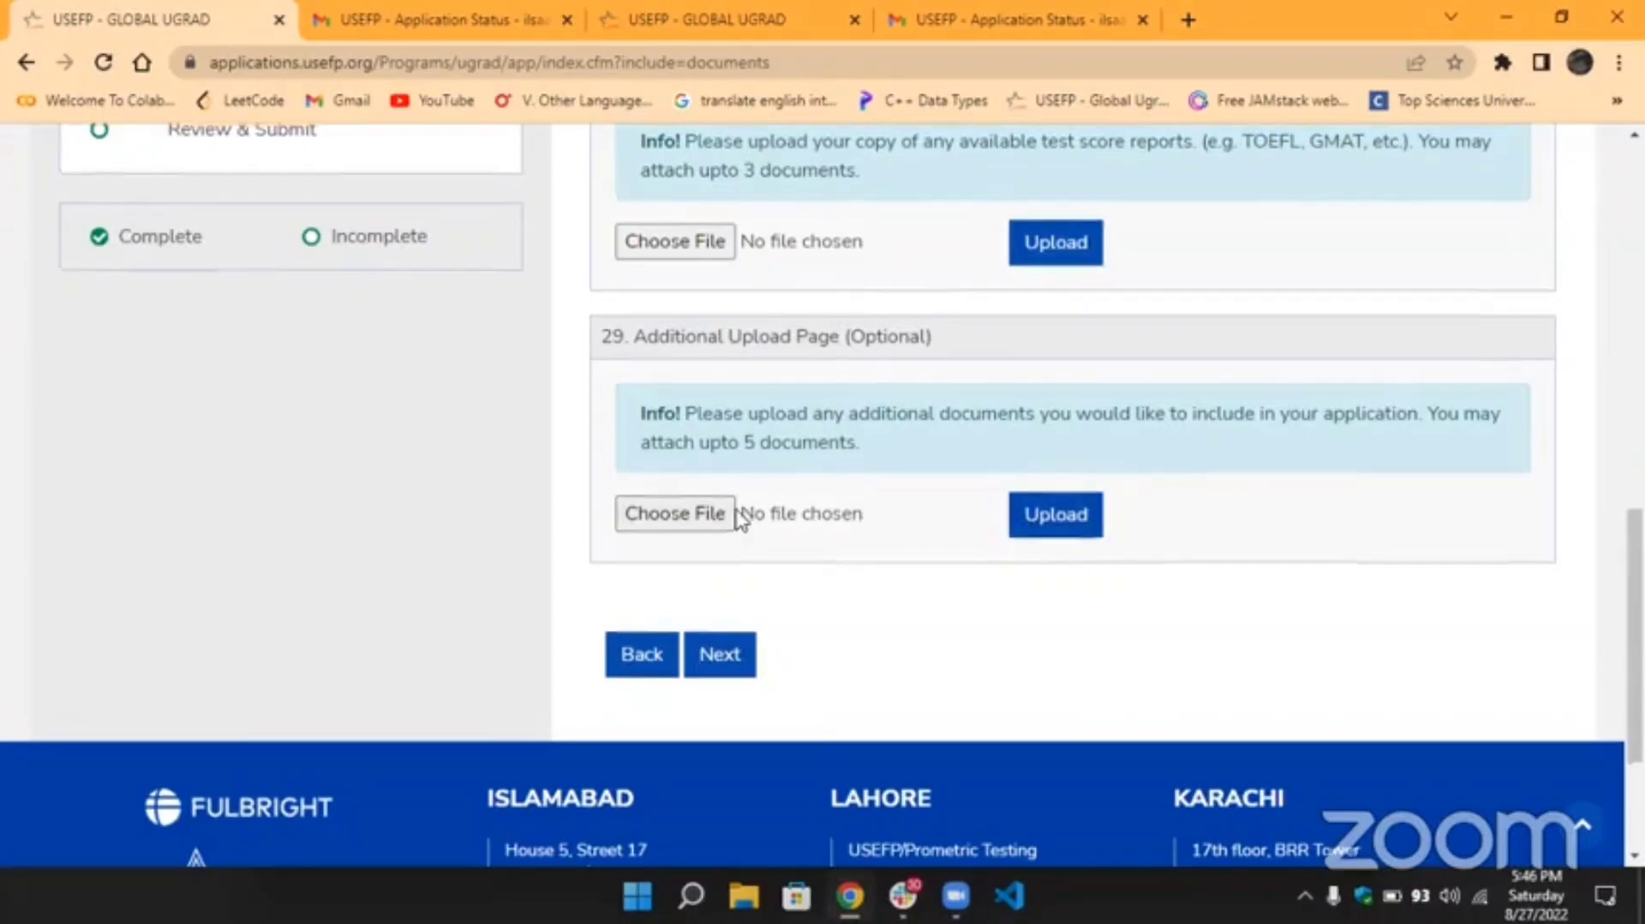
scroll(737, 518, "up", 3)
Go to Review & Submit and highlight its warning that other sections must be completed first.
left_click(291, 398)
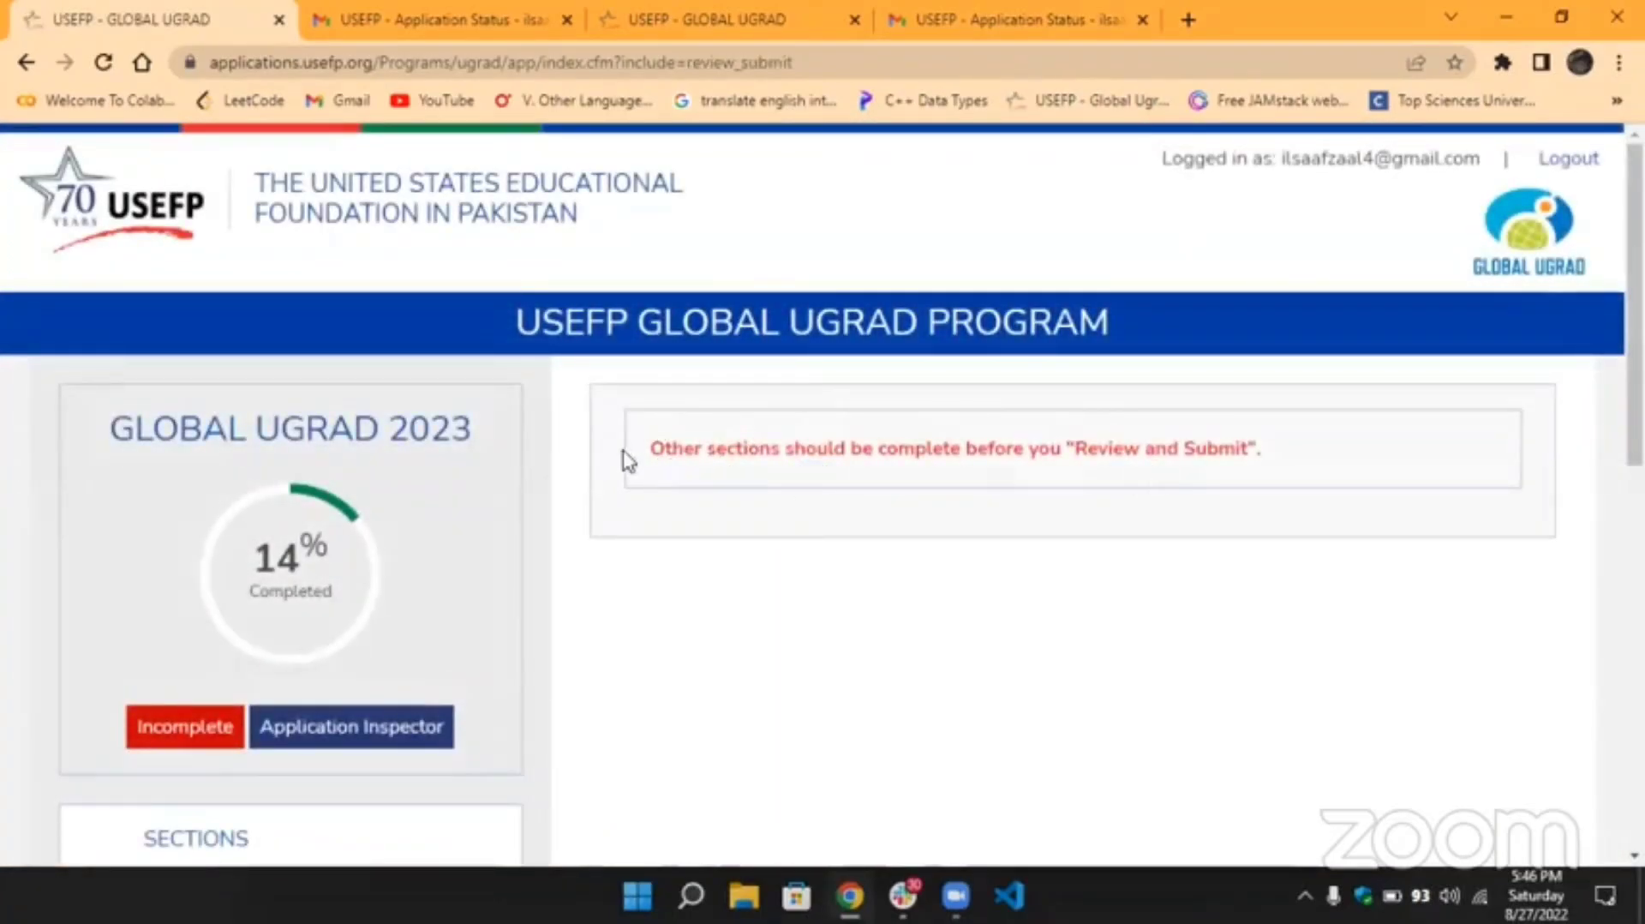
left_click_drag(654, 447, 1336, 461)
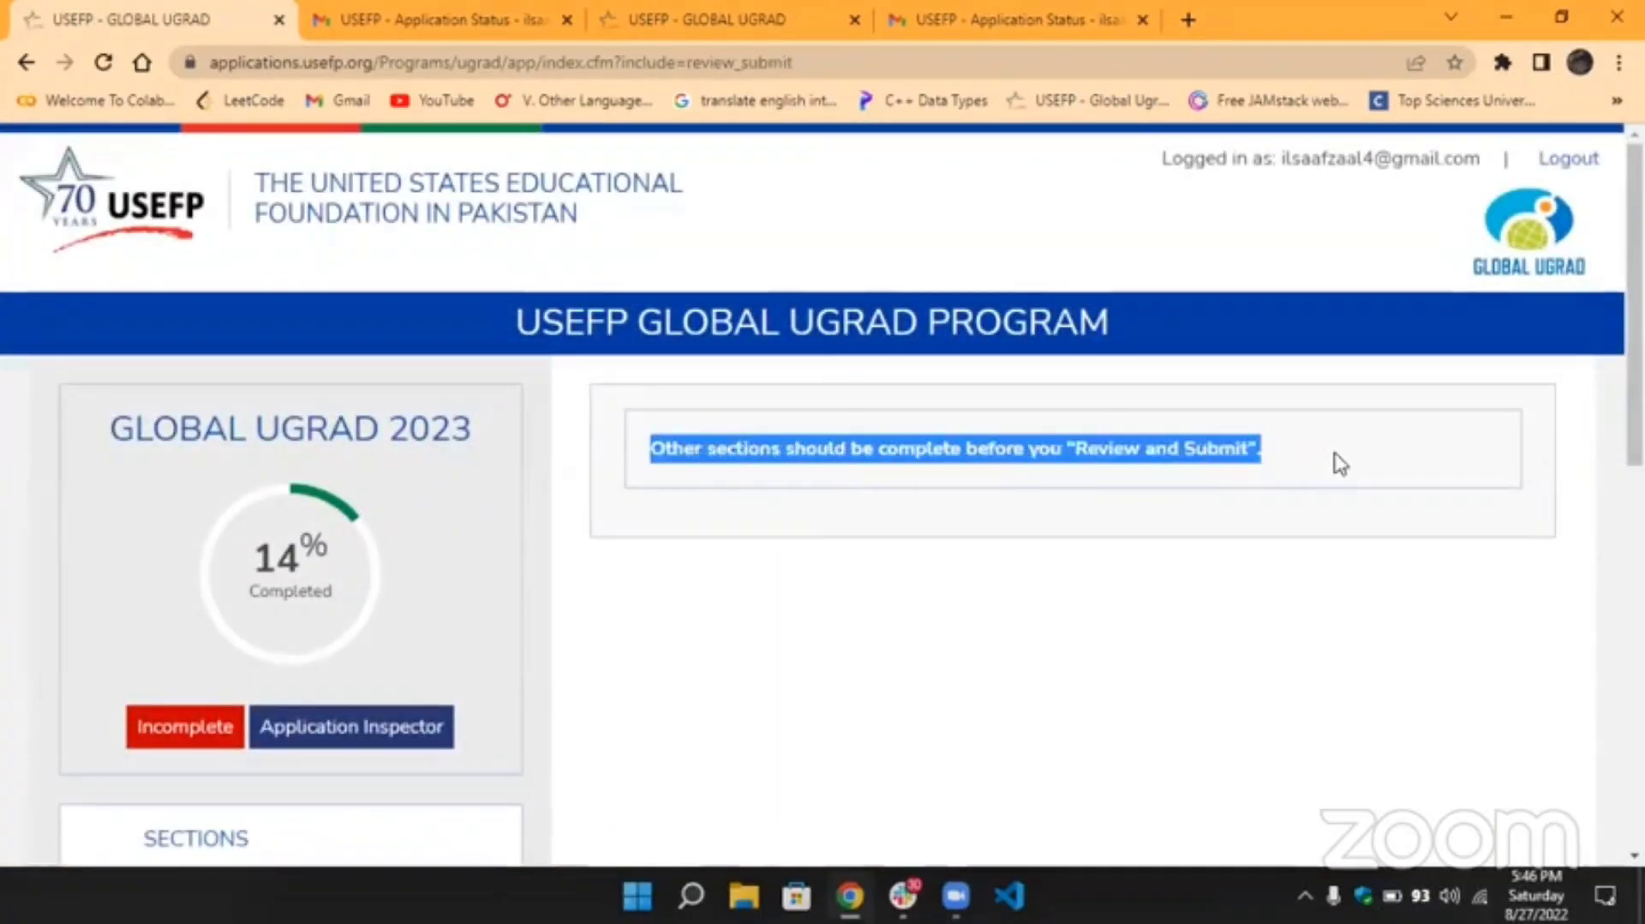
left_click(1341, 464)
scroll(745, 562, "down", 3)
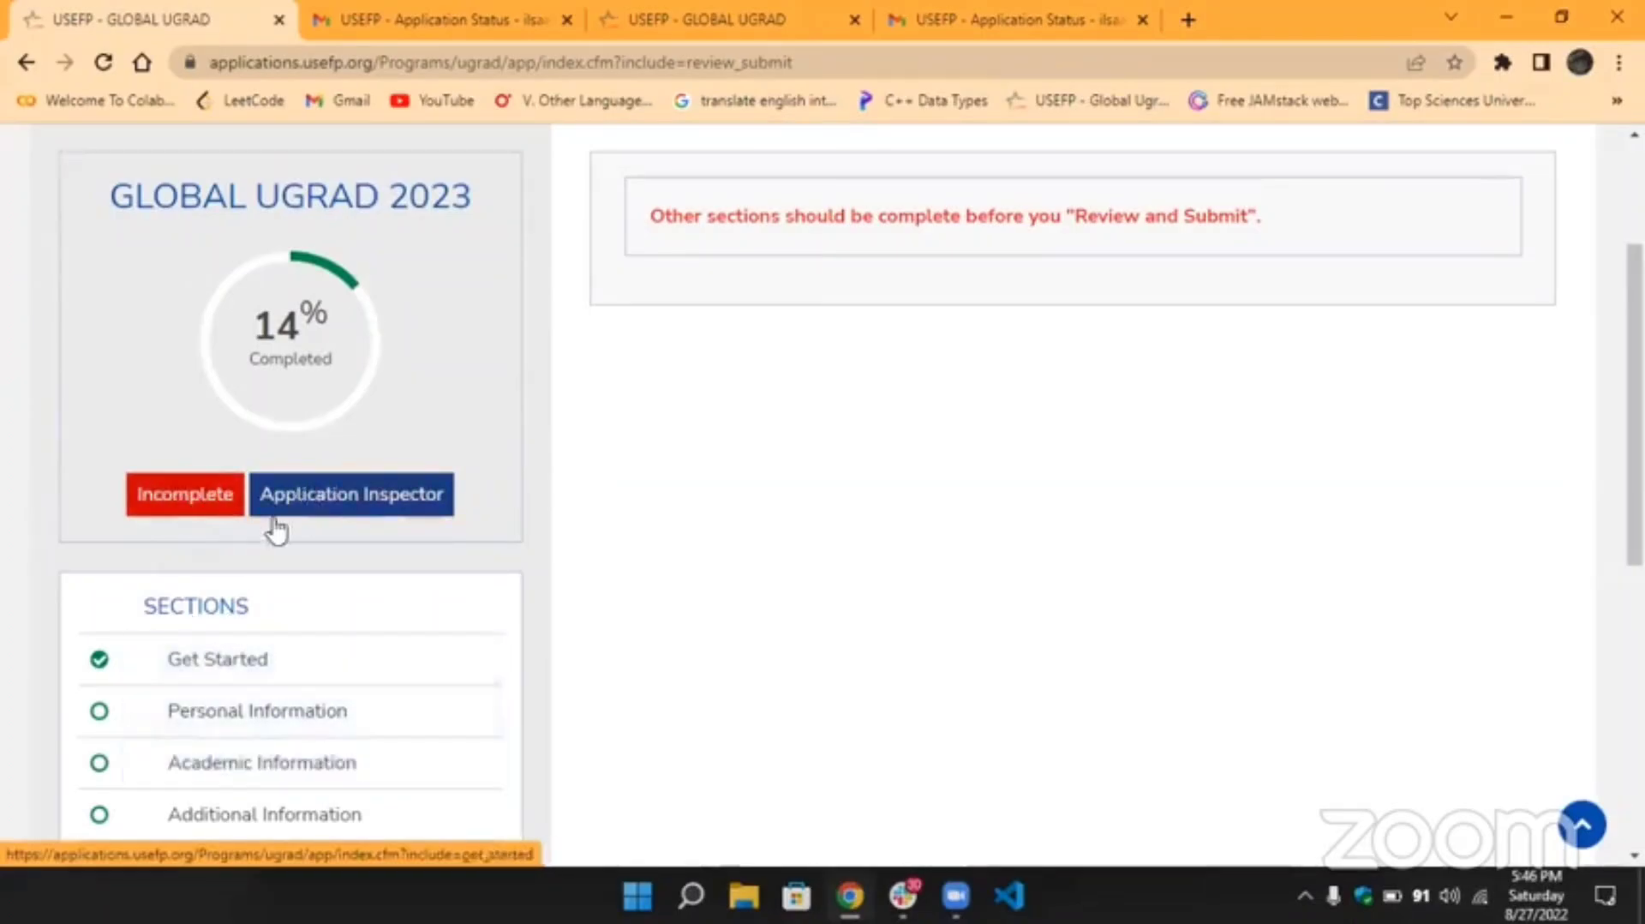
Open the Application Inspector and highlight the Personal Information incomplete notice.
left_click(310, 503)
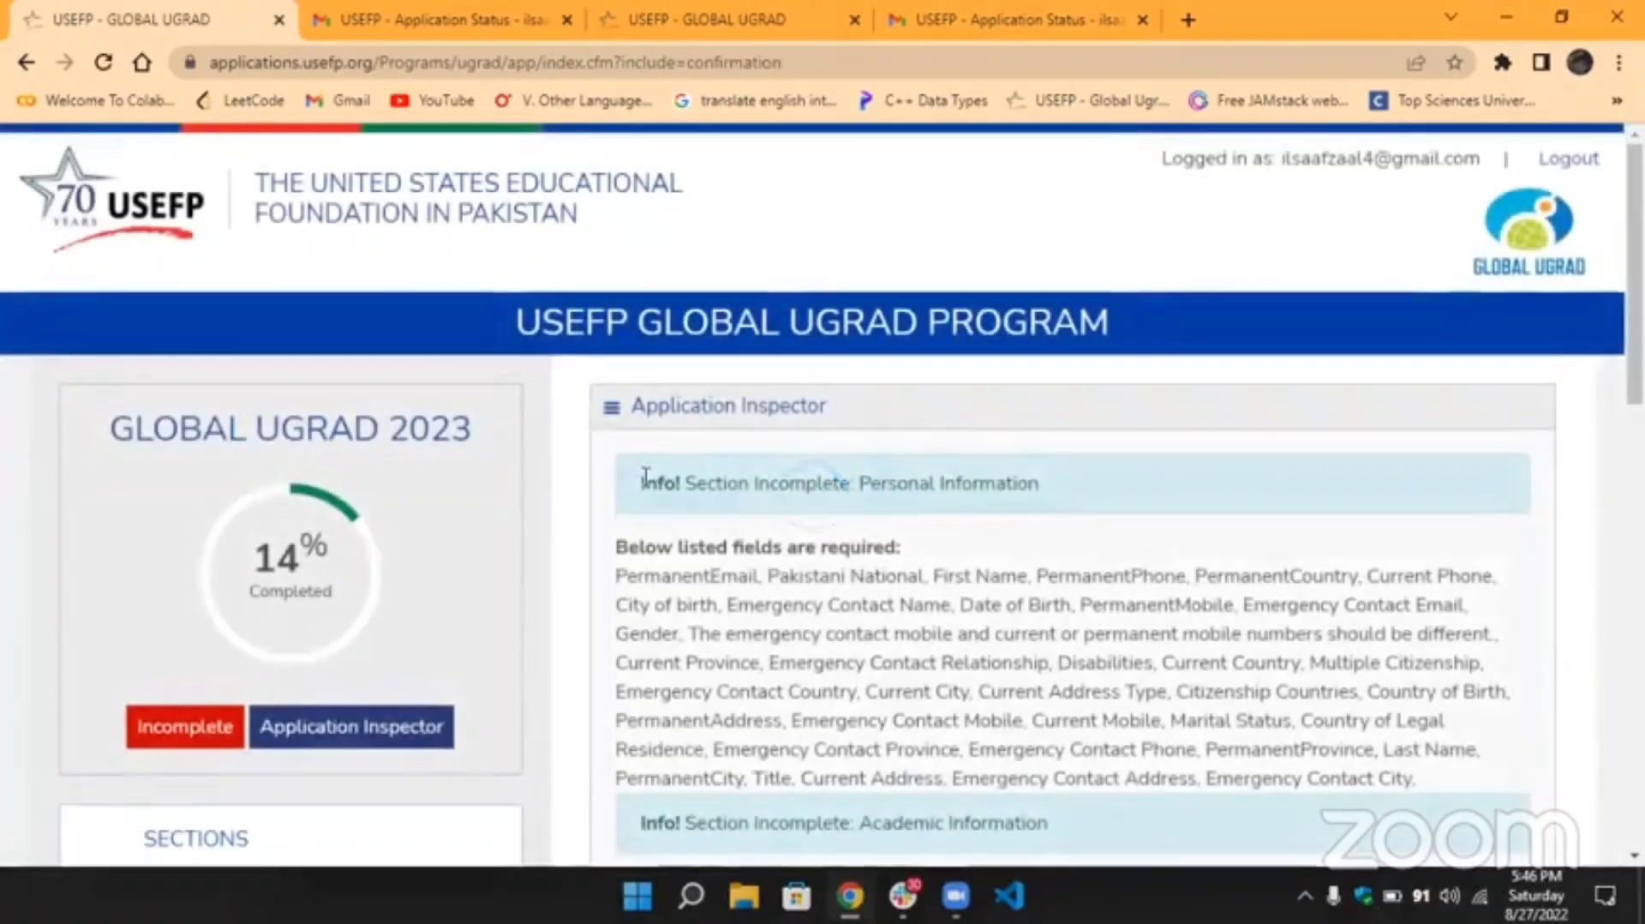
left_click_drag(1057, 486, 569, 488)
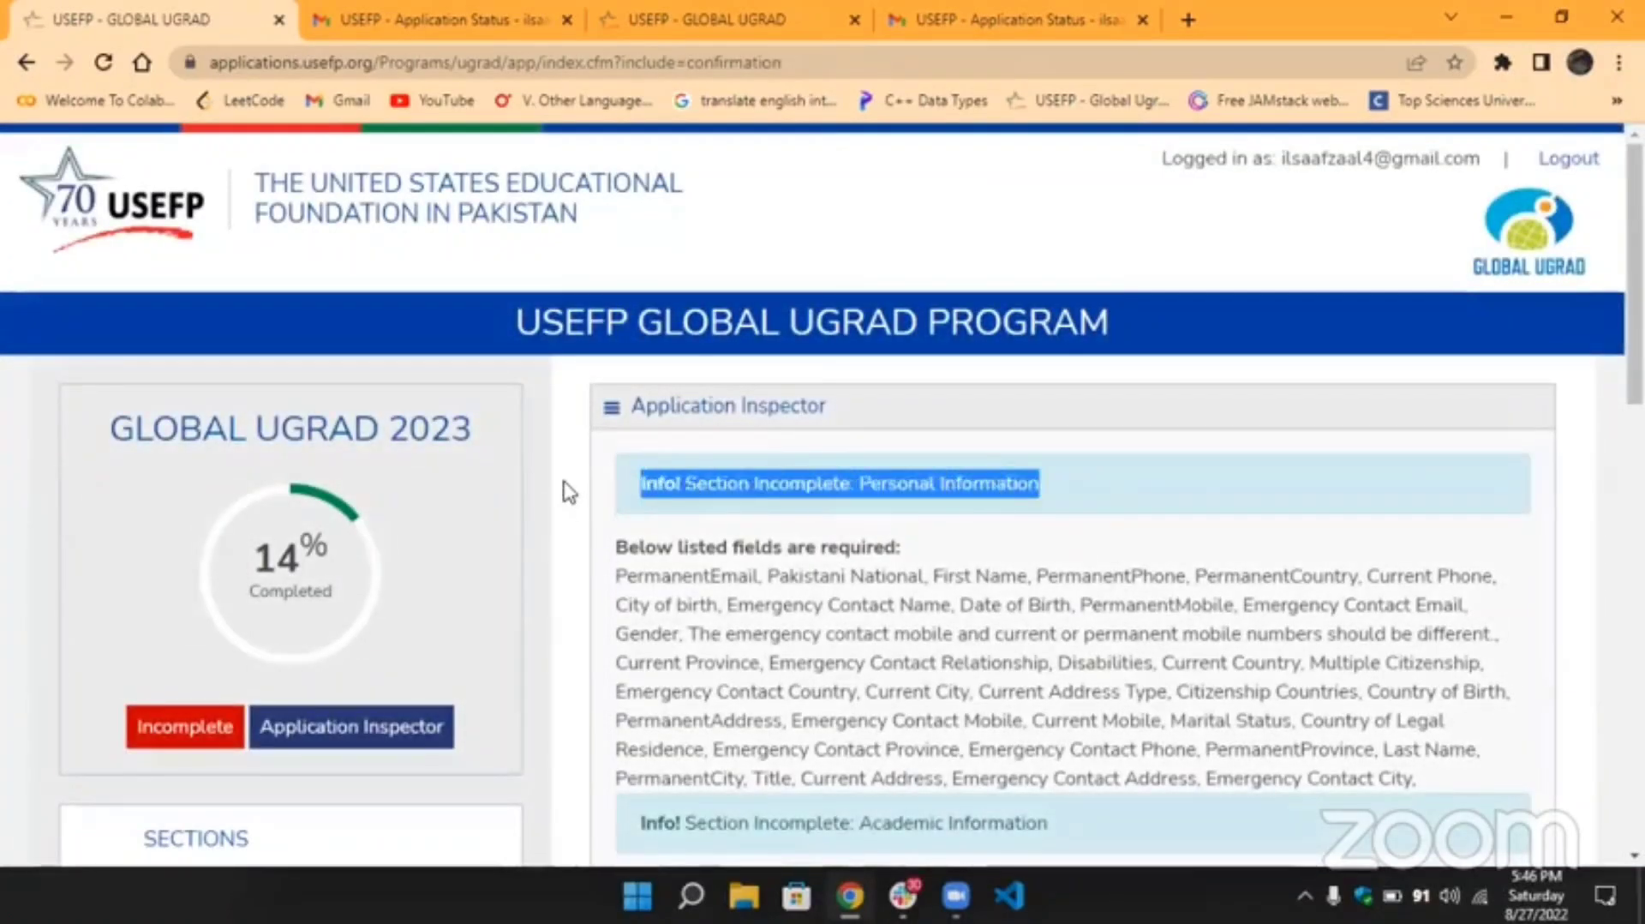
left_click(569, 488)
scroll(951, 534, "down", 15)
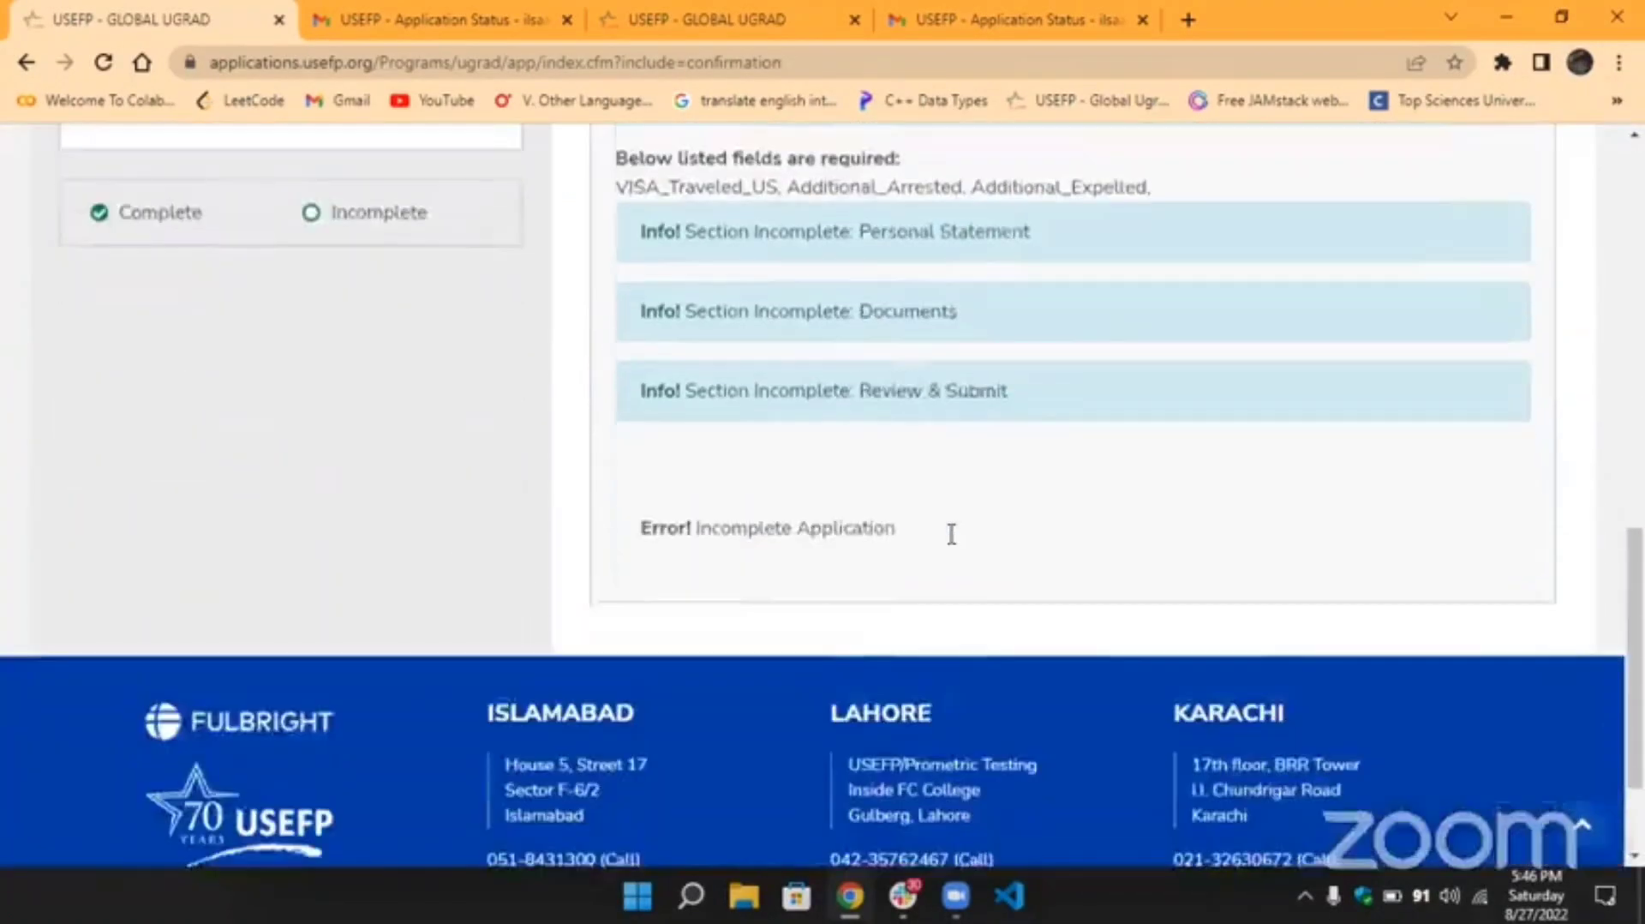
scroll(951, 534, "up", 4)
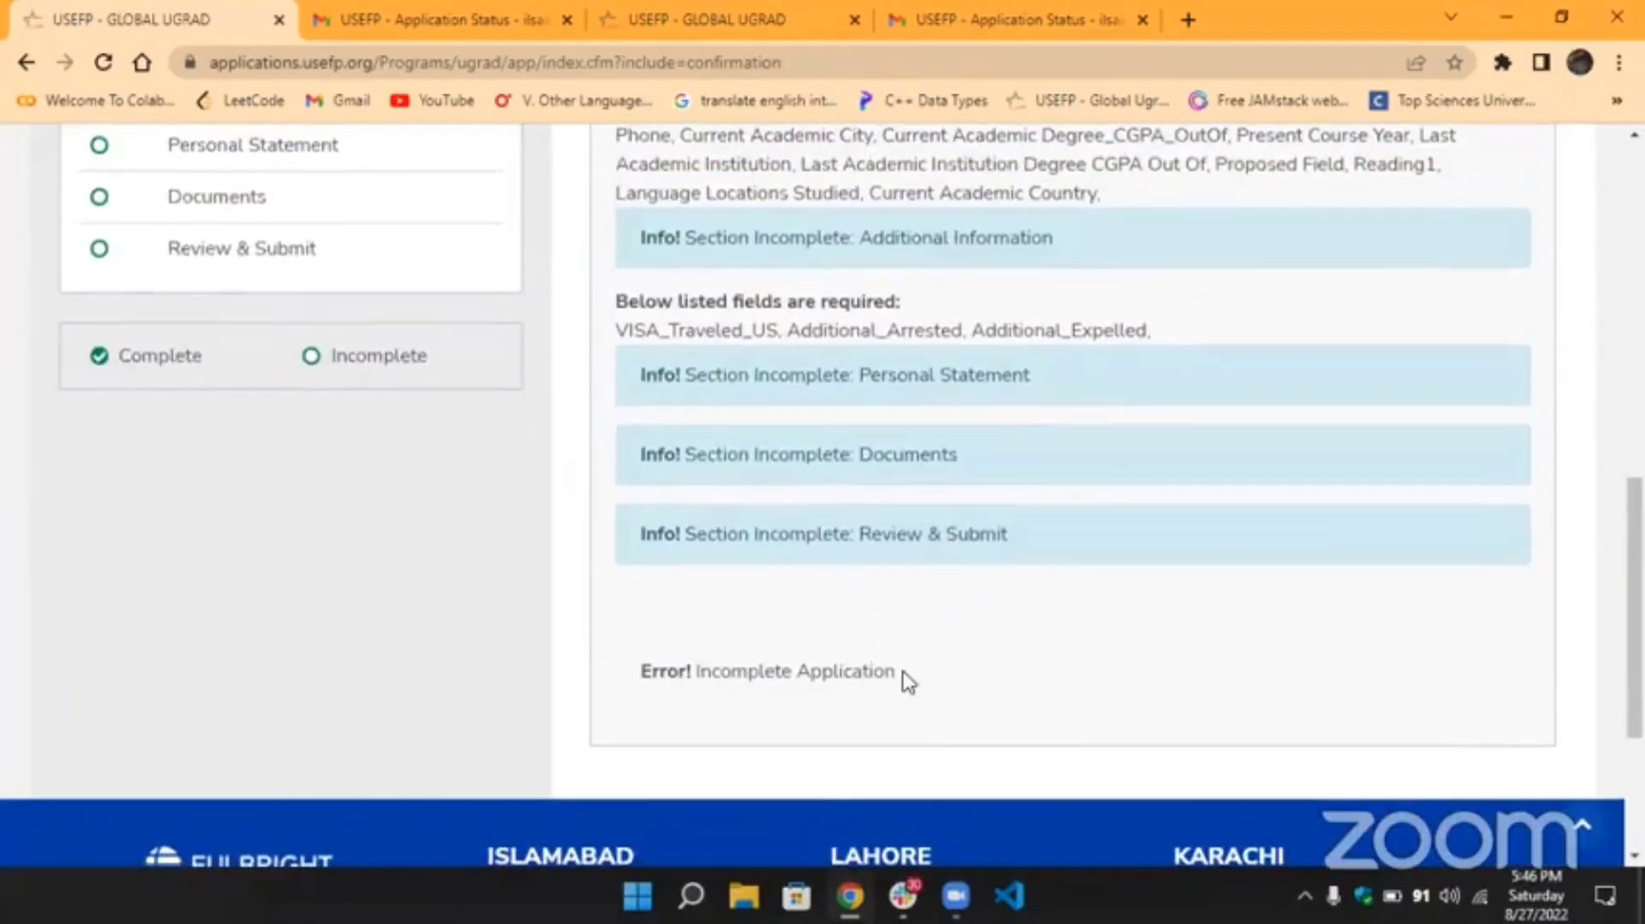
Highlight the 'Error! Incomplete Application' line and the Complete/Incomplete legend in the list.
left_click_drag(903, 677, 605, 670)
left_click(606, 670)
scroll(743, 373, "up", 2)
scroll(338, 419, "down", 1)
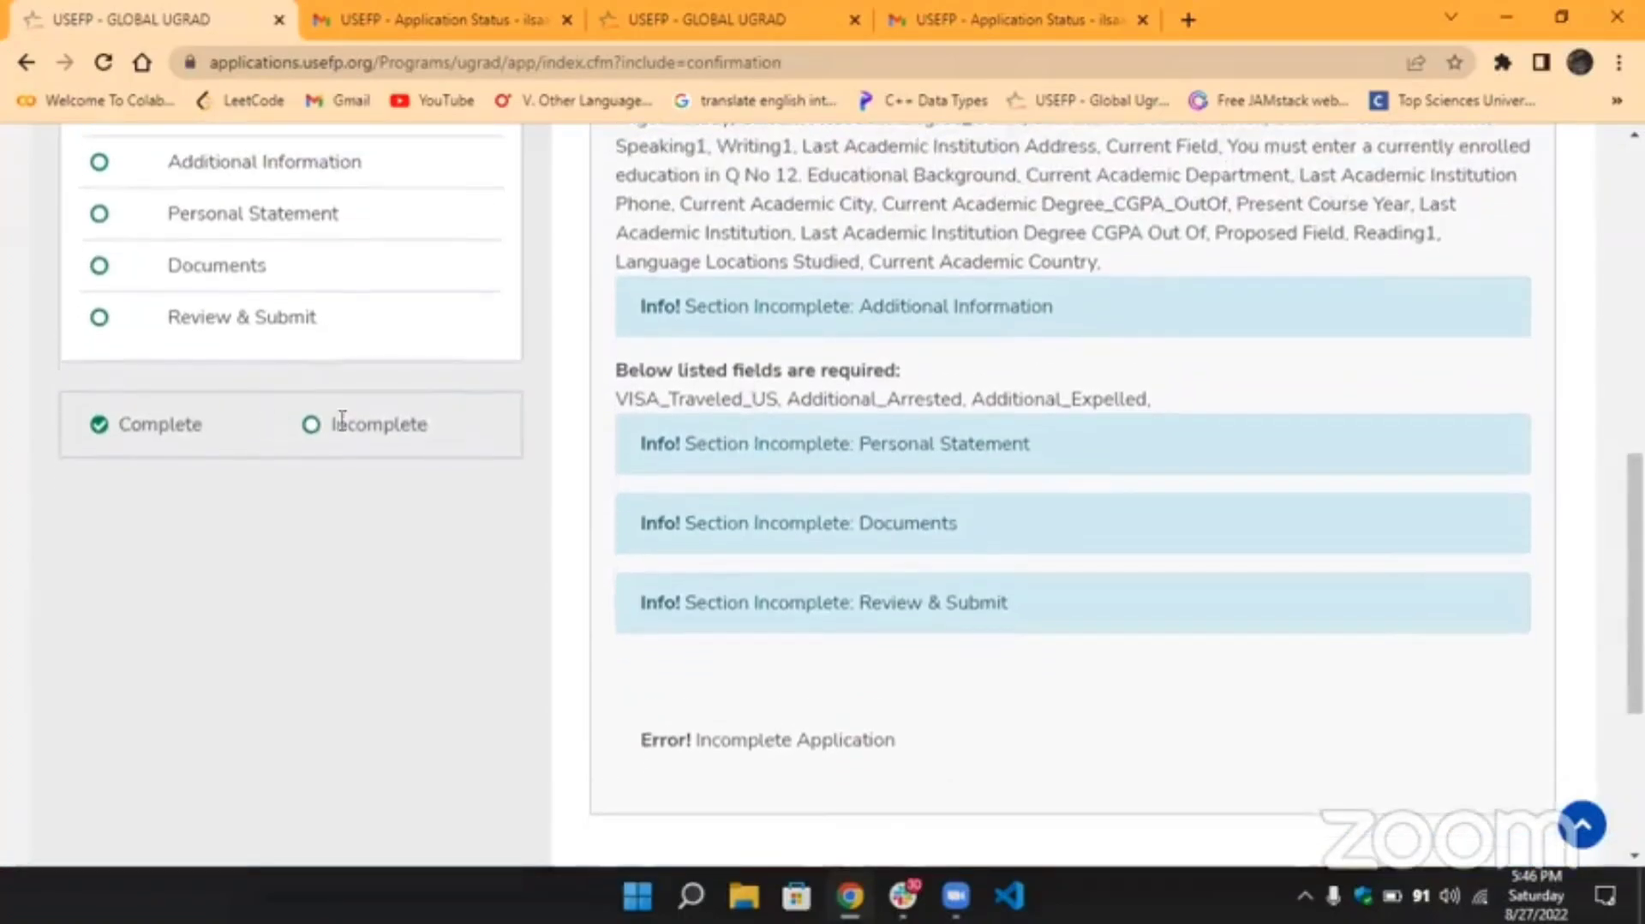
left_click_drag(406, 425, 77, 431)
left_click(74, 426)
scroll(165, 426, "up", 10)
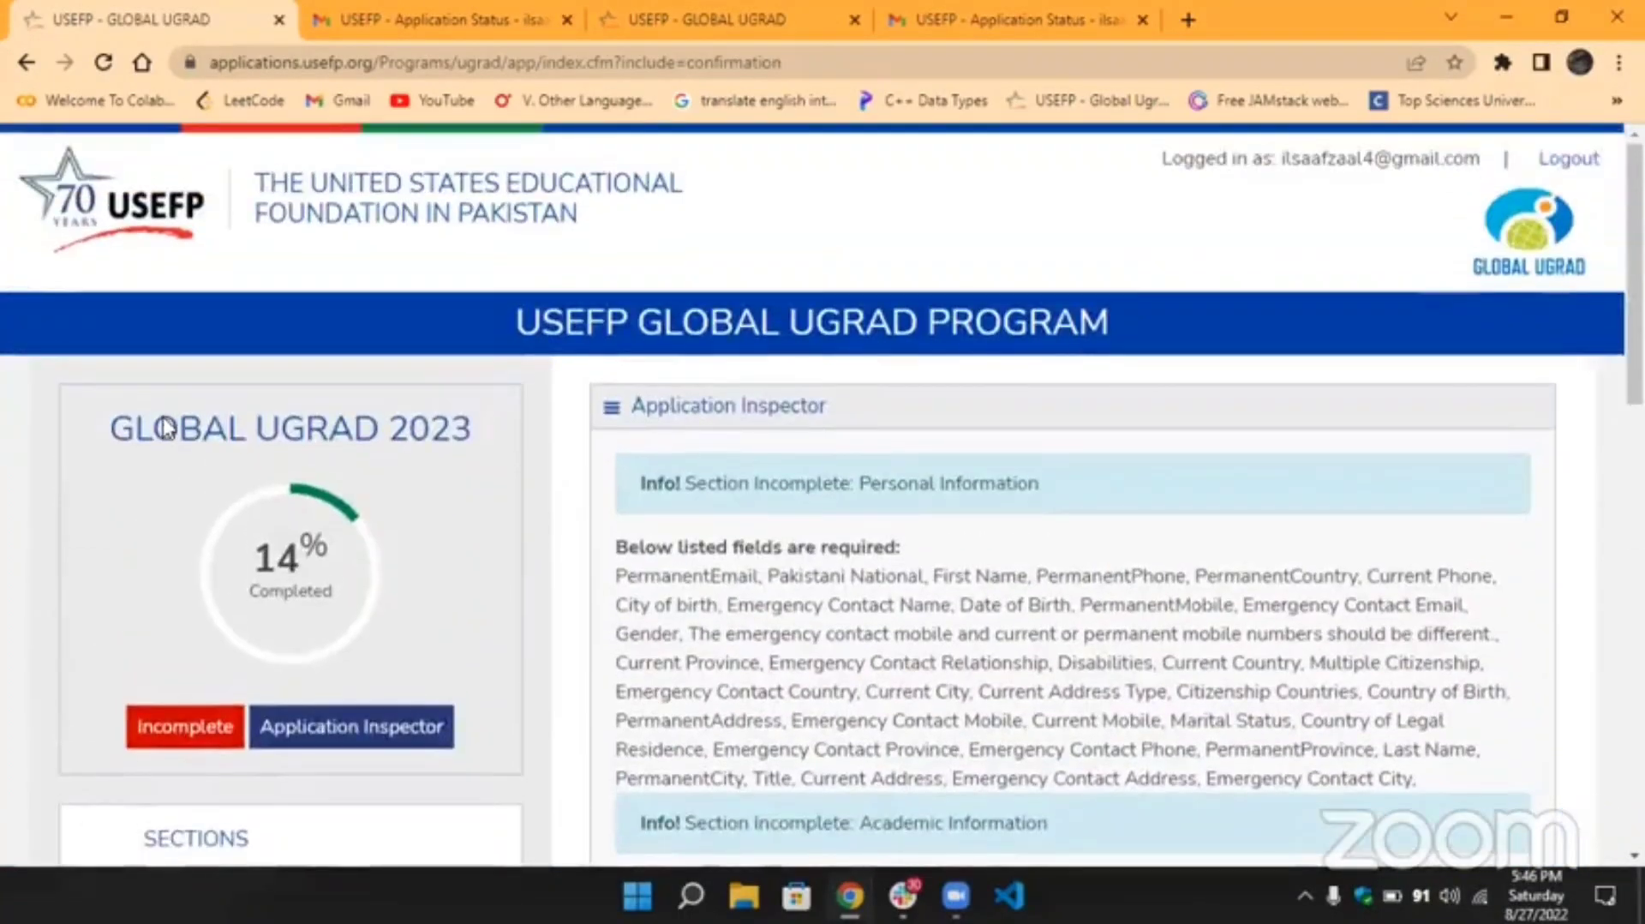
scroll(390, 409, "down", 1)
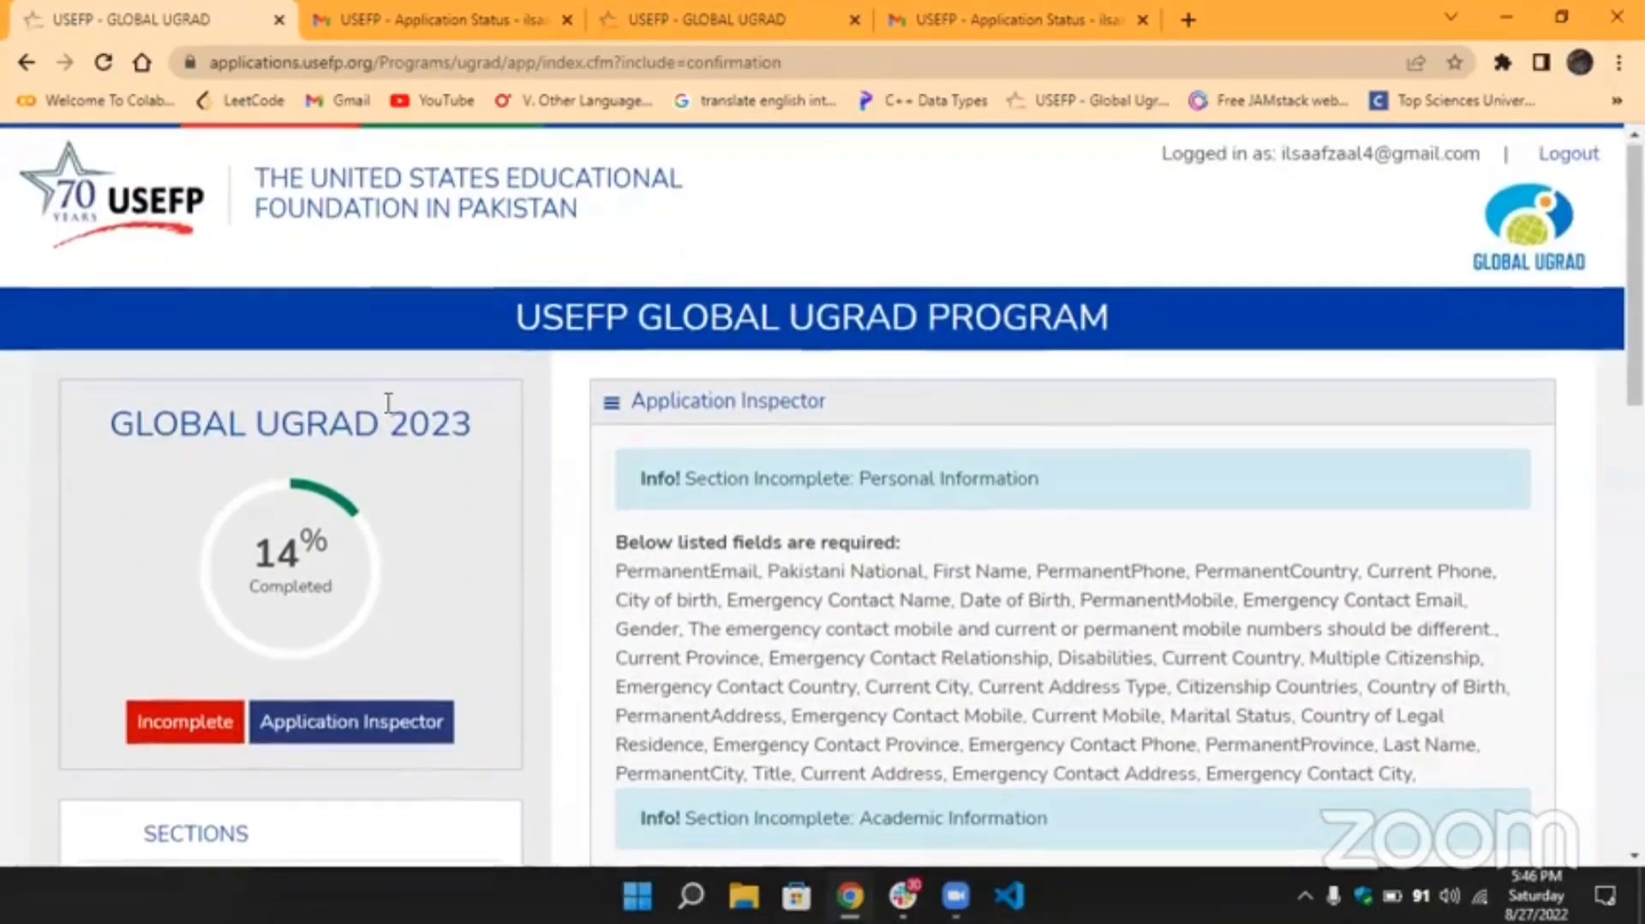